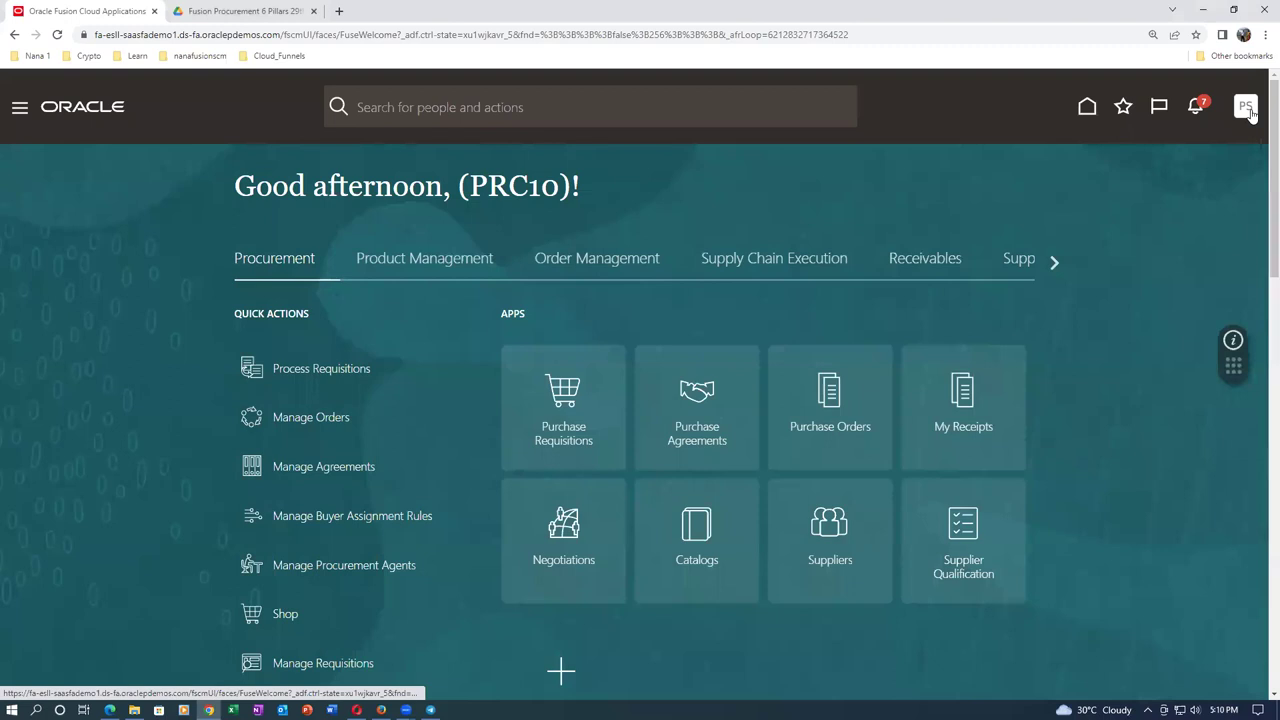
In Setup and Maintenance, search all setup tasks for "man%busi%unit%" and open the Manage Business Unit task
left_click(975, 355)
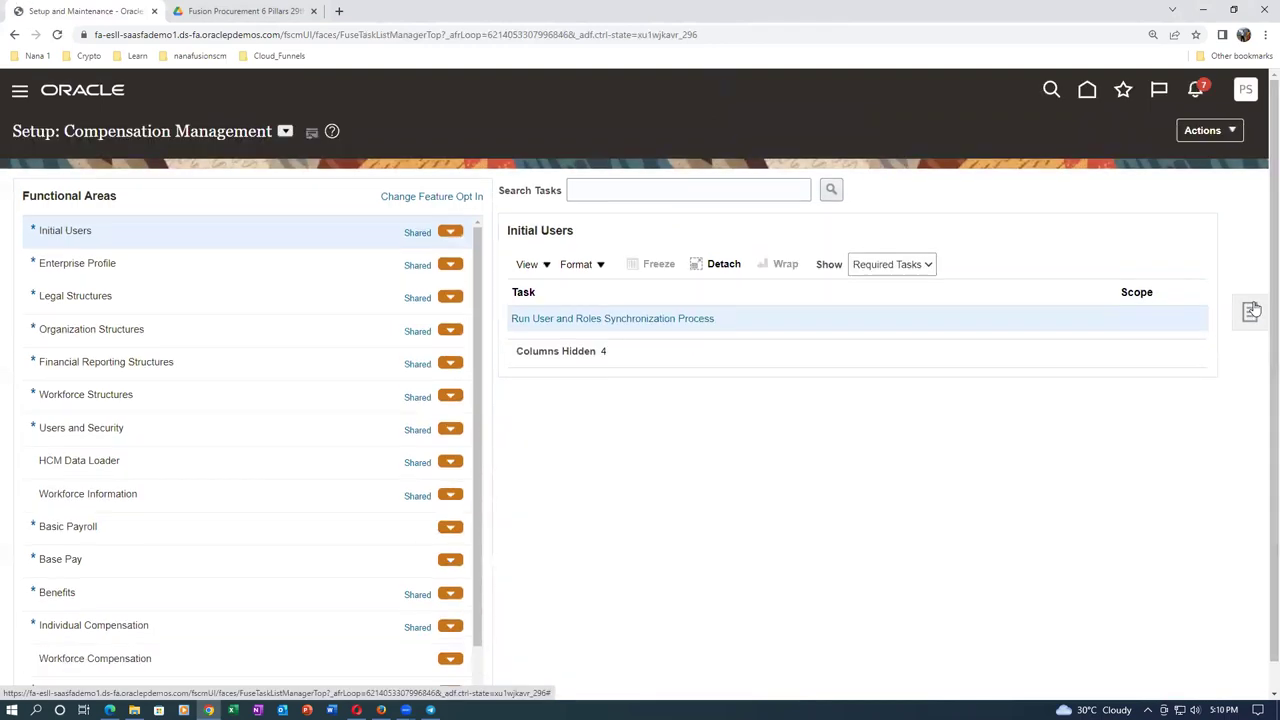
left_click(1252, 310)
left_click(1103, 318)
left_click(400, 191)
type("man%")
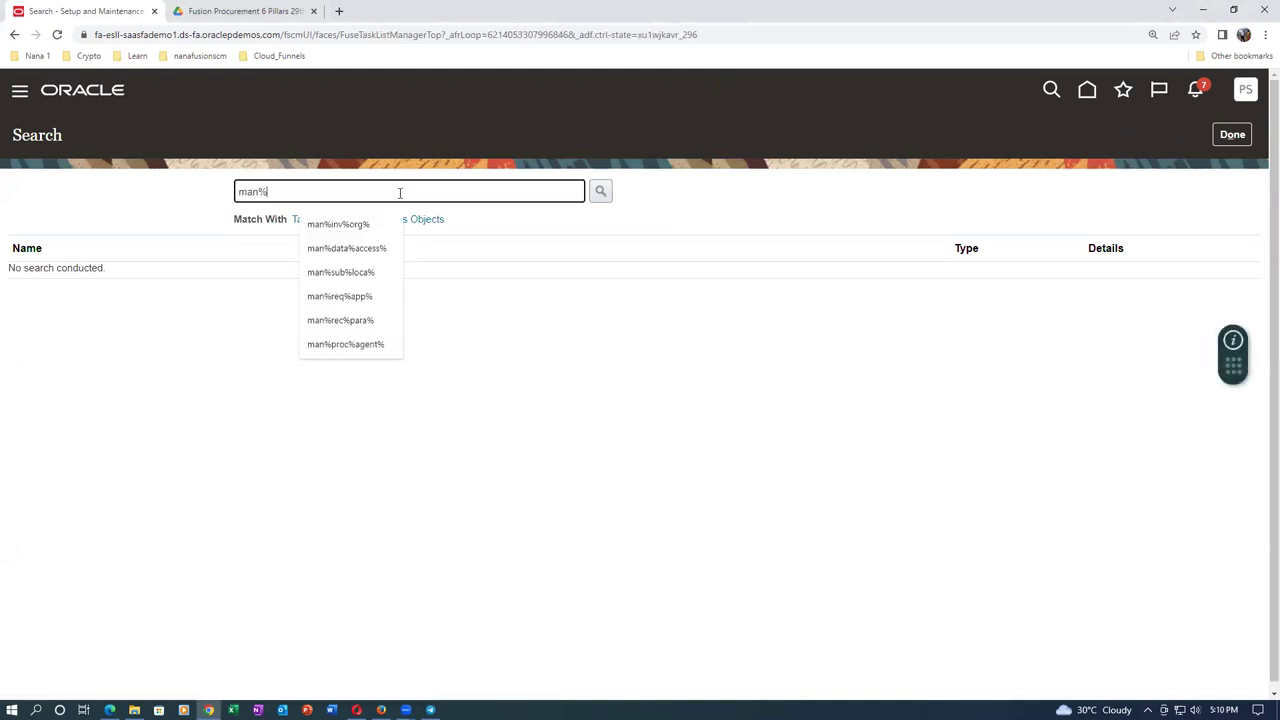
type("busi%unit%")
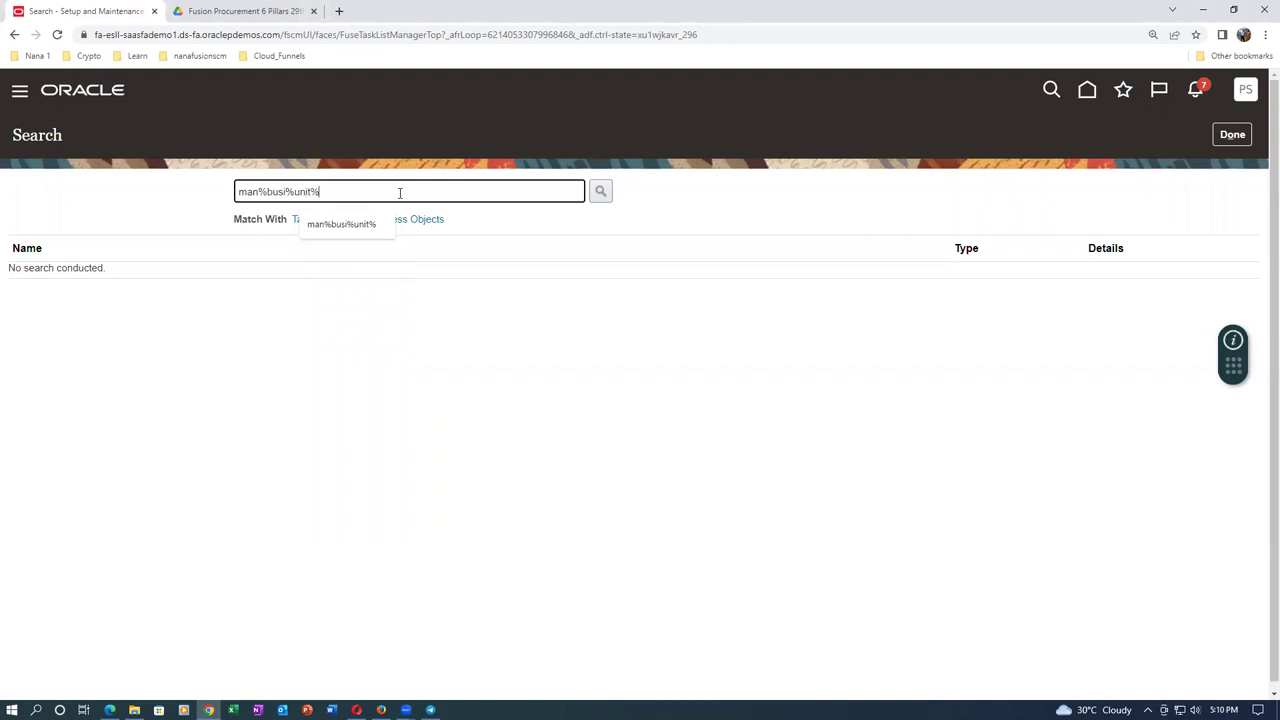
key("Return")
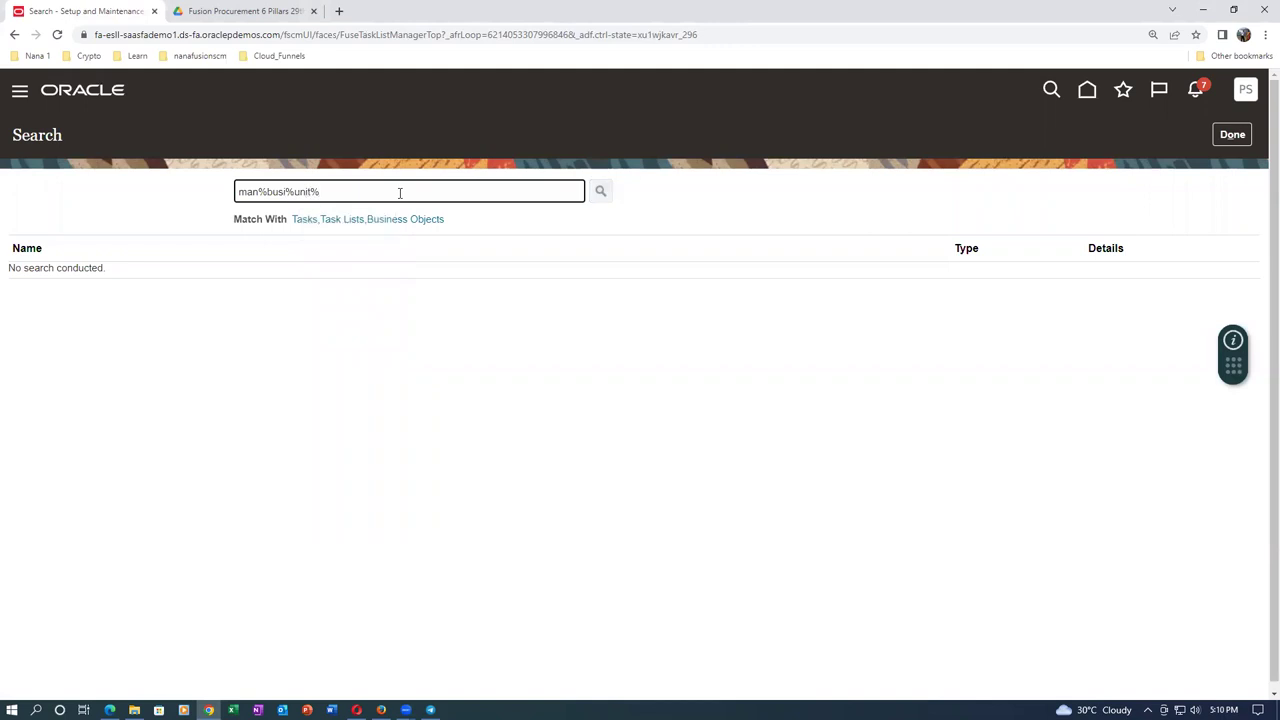
left_click(103, 325)
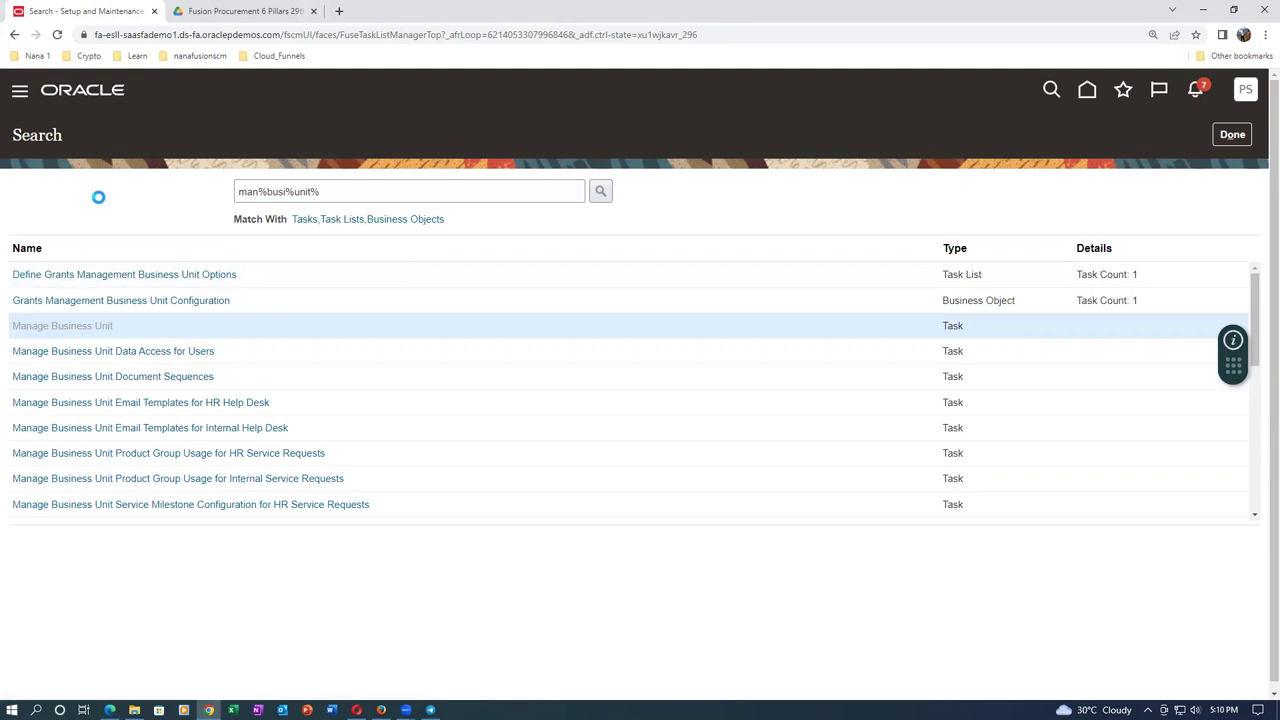
Find business units named "t01", view the details of t01_business_unit, and return to the setup overview without saving
left_click(98, 231)
type("t01")
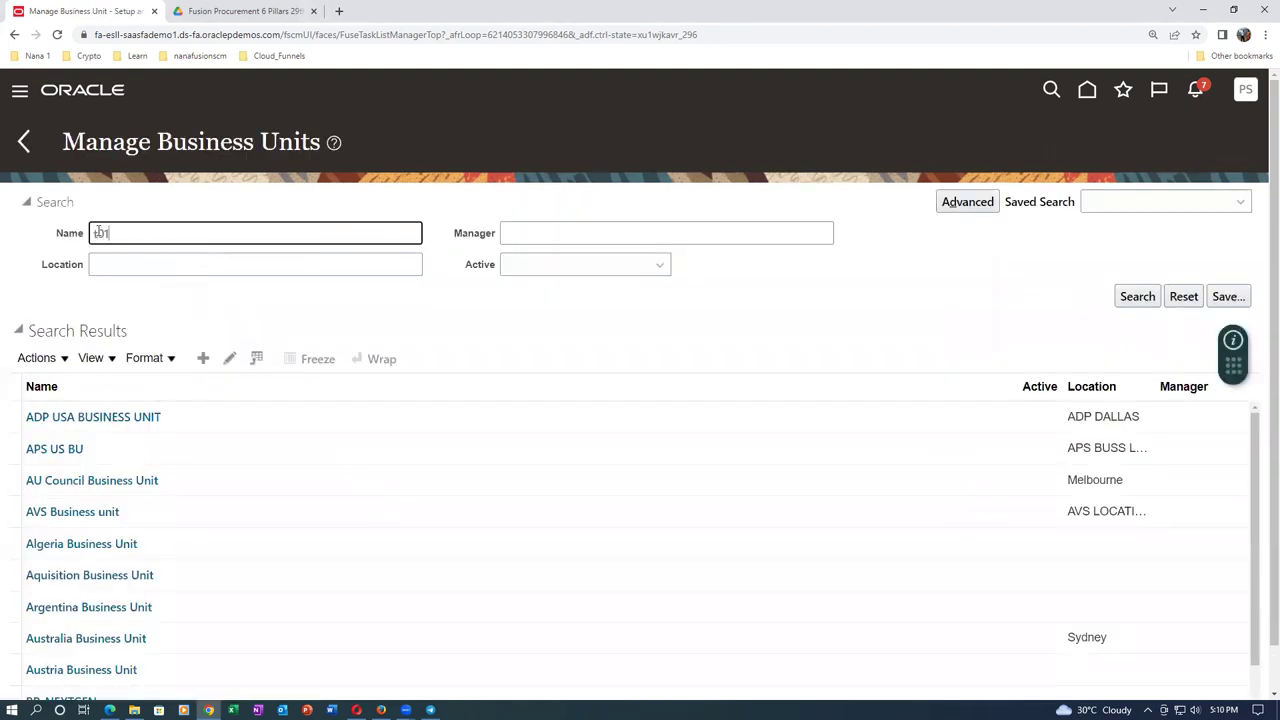
left_click(1138, 297)
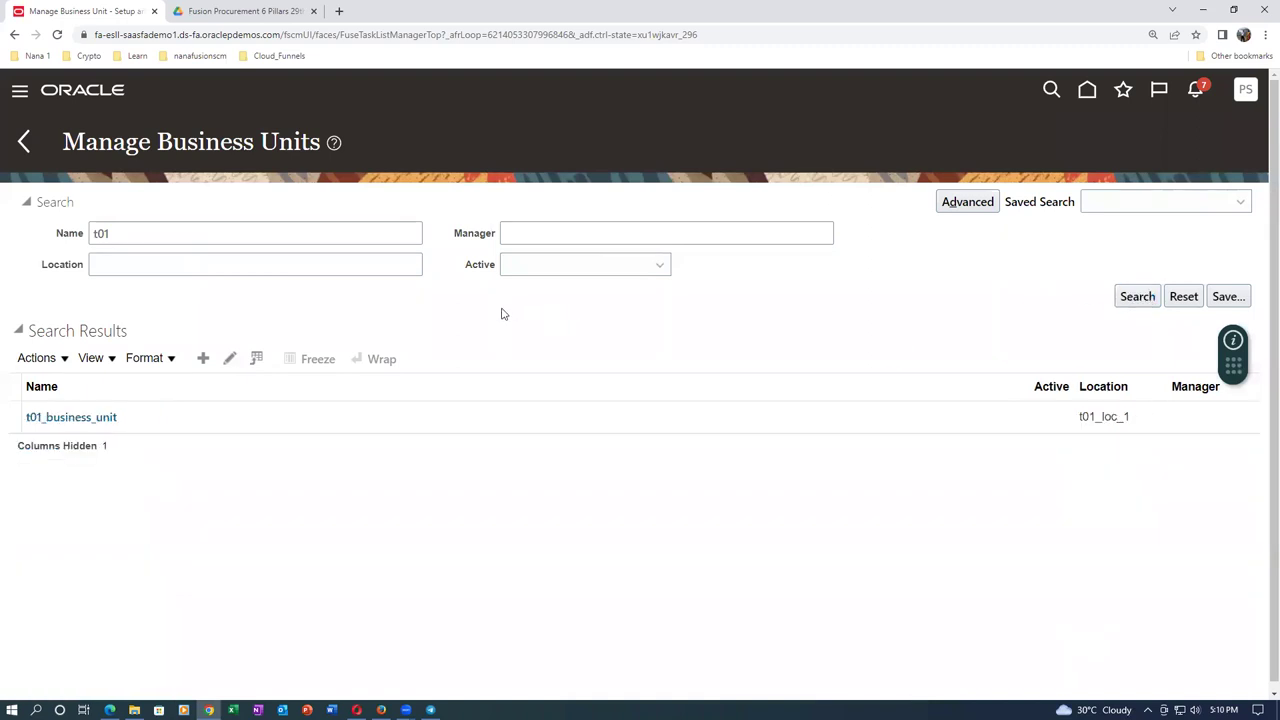
left_click(82, 418)
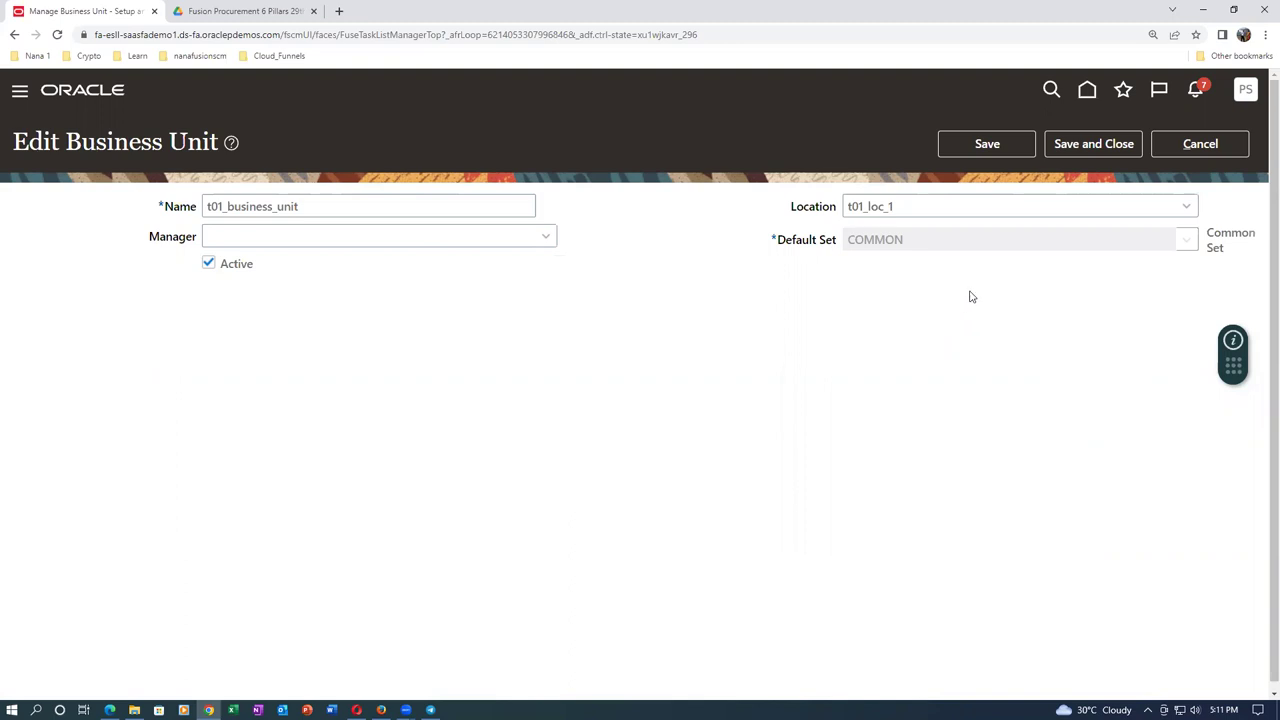
left_click(1230, 150)
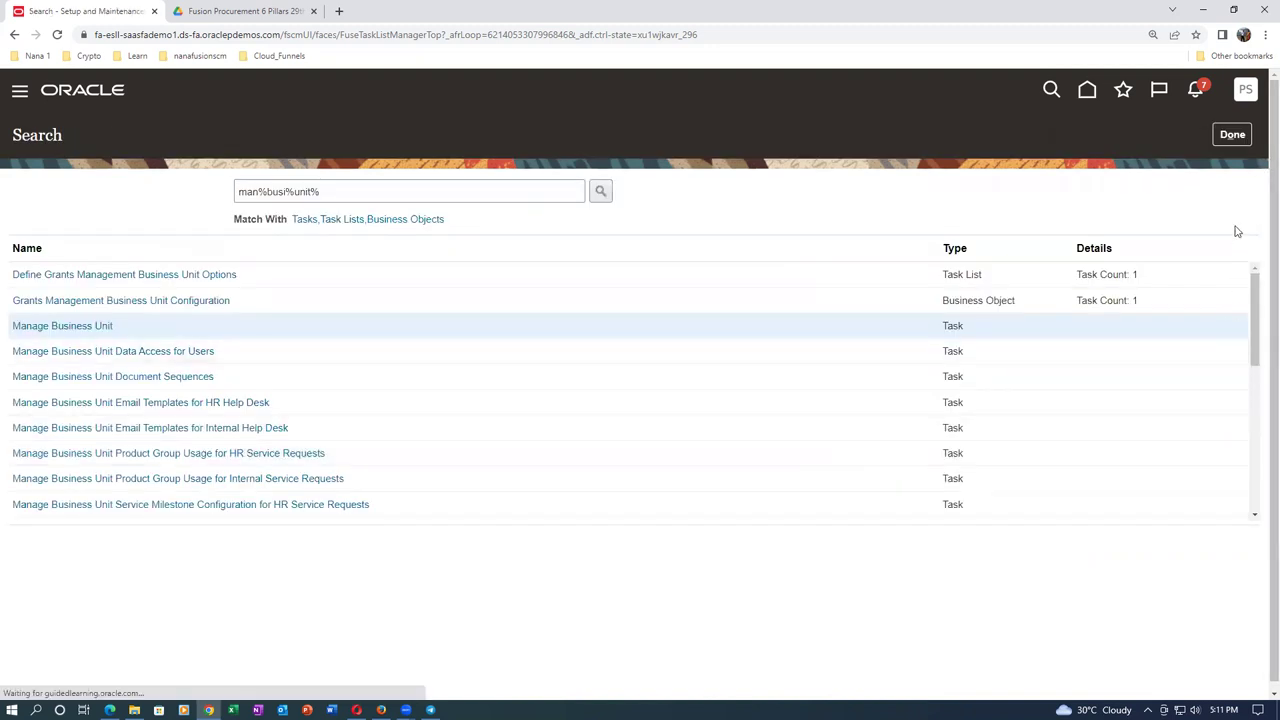
left_click(1233, 136)
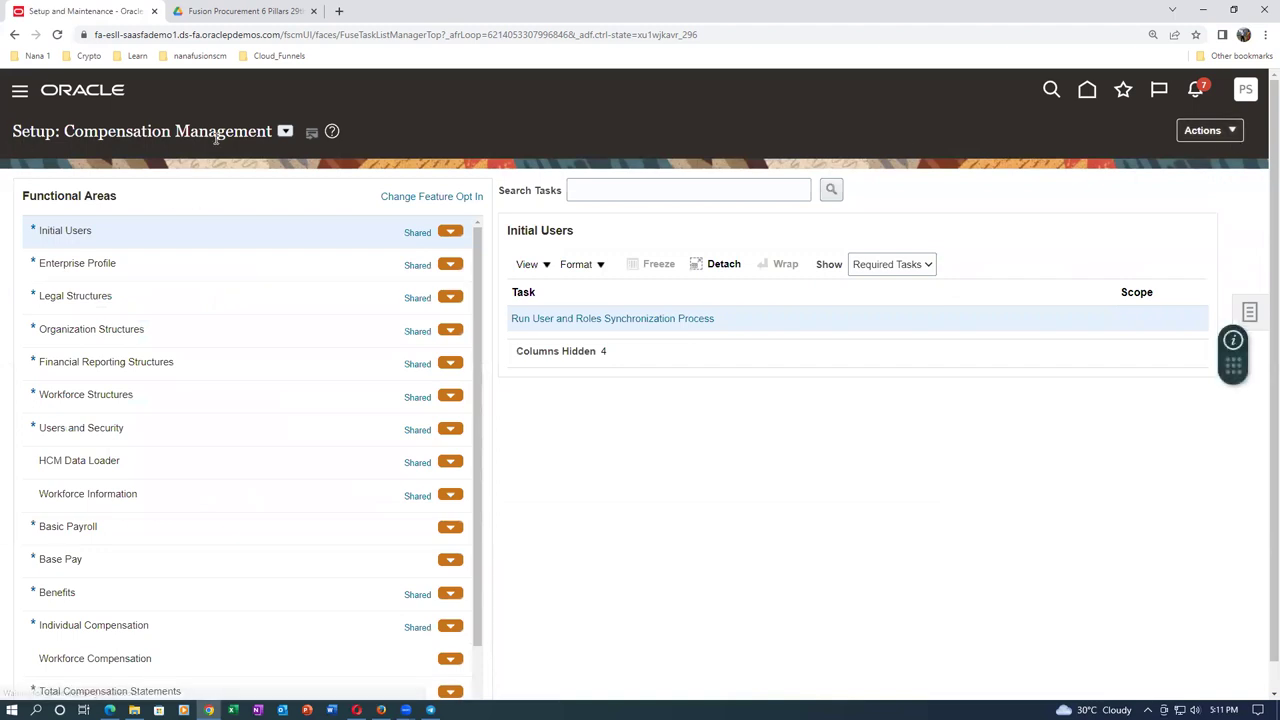
Switch the setup offering to Financials, search its tasks for "assign%busi%busi%" and open Assign Business Unit Business Function for t01_business_unit
left_click(285, 131)
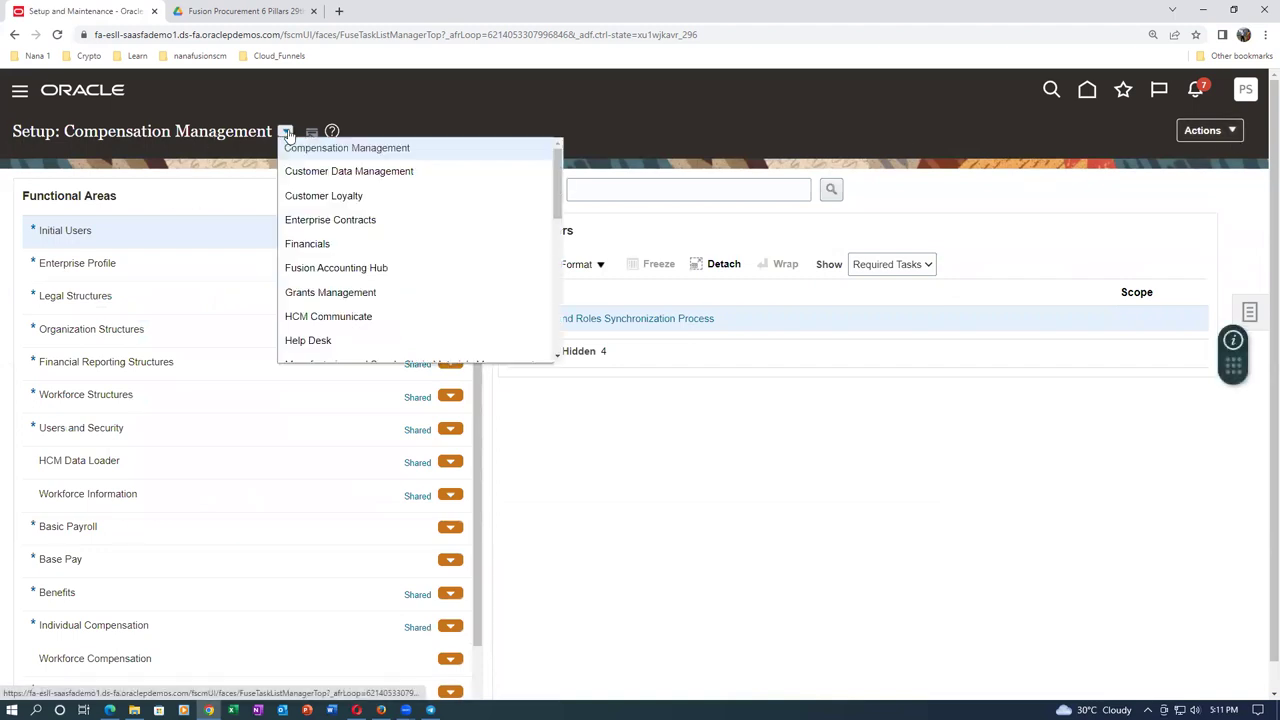
left_click(321, 246)
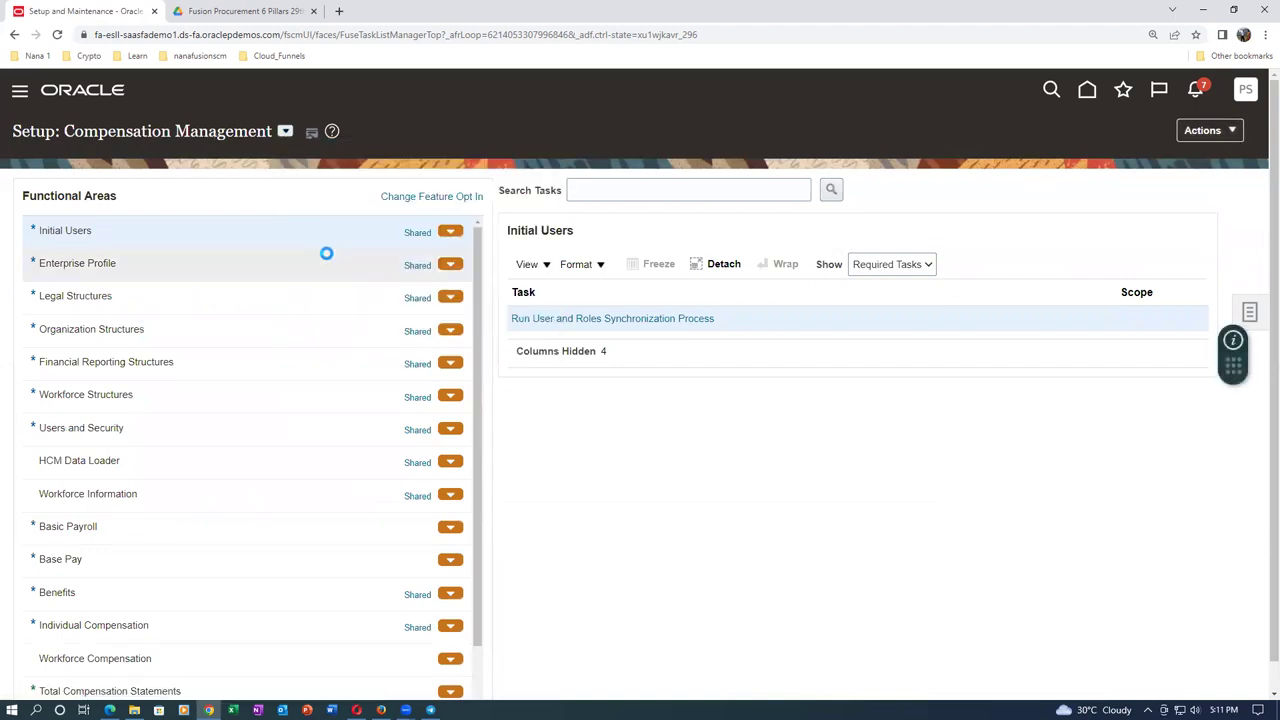
left_click(651, 191)
type("as")
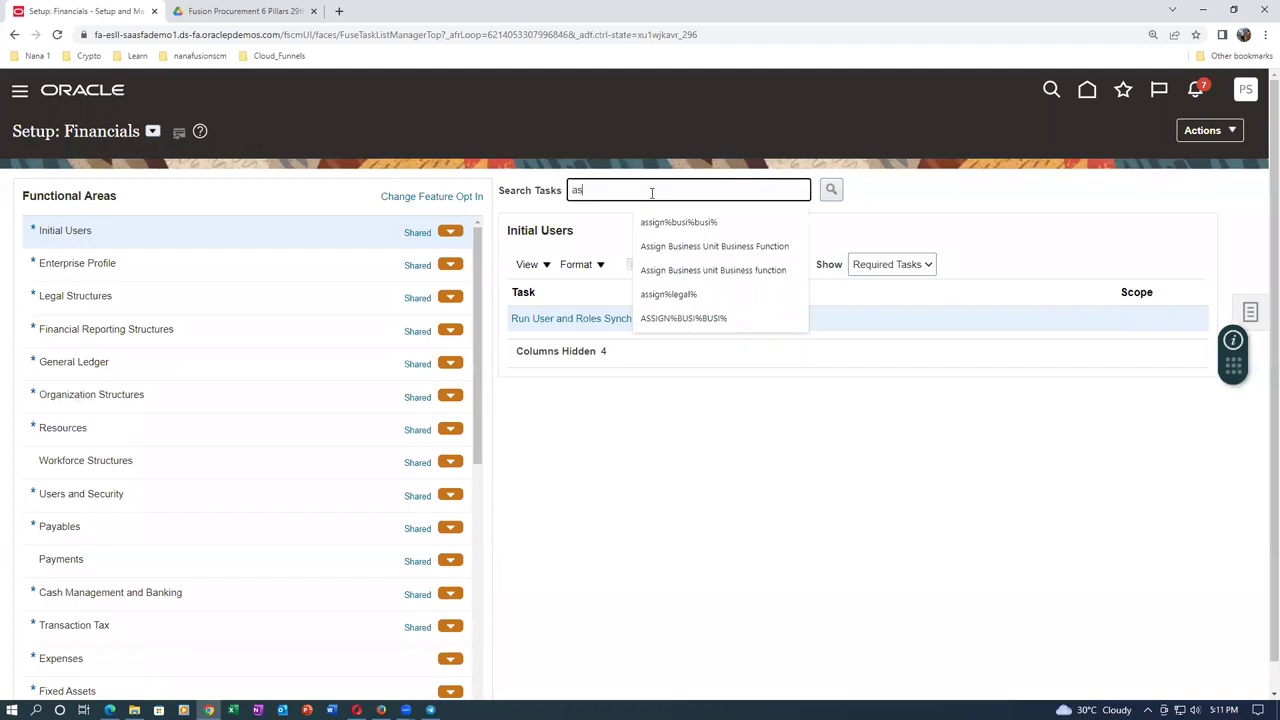
type("sign%busi%busi%")
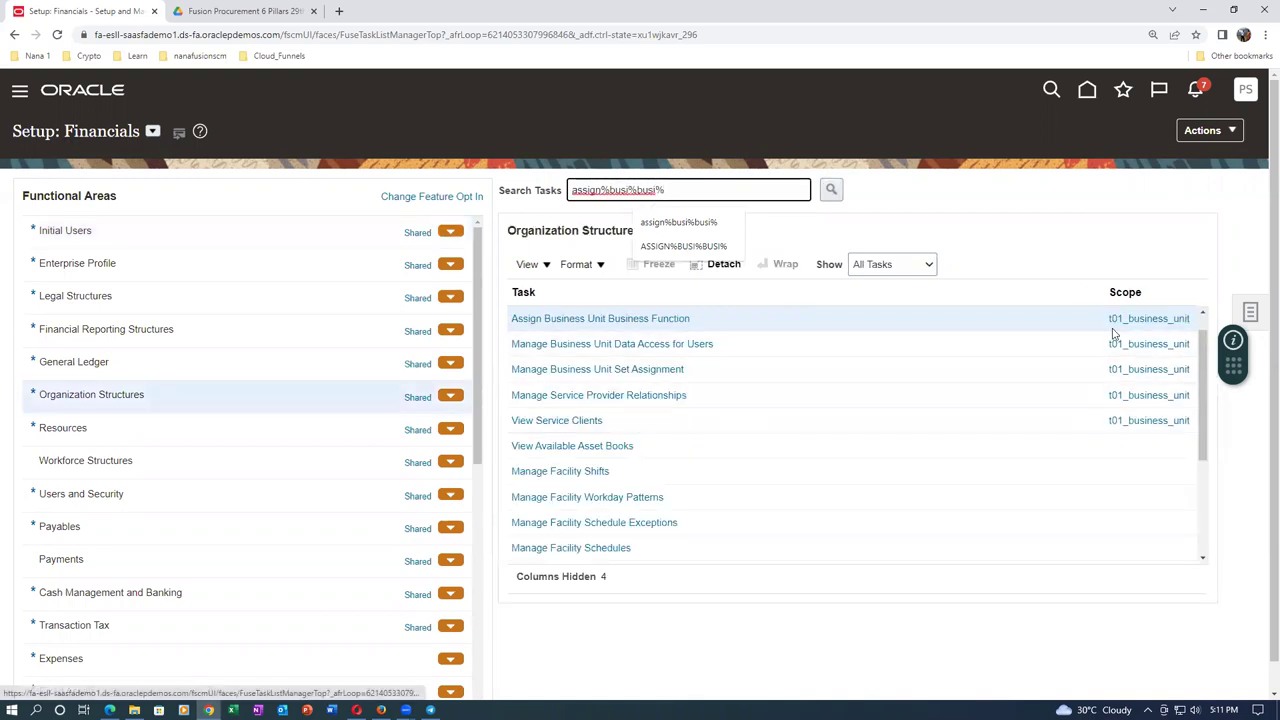
left_click(591, 320)
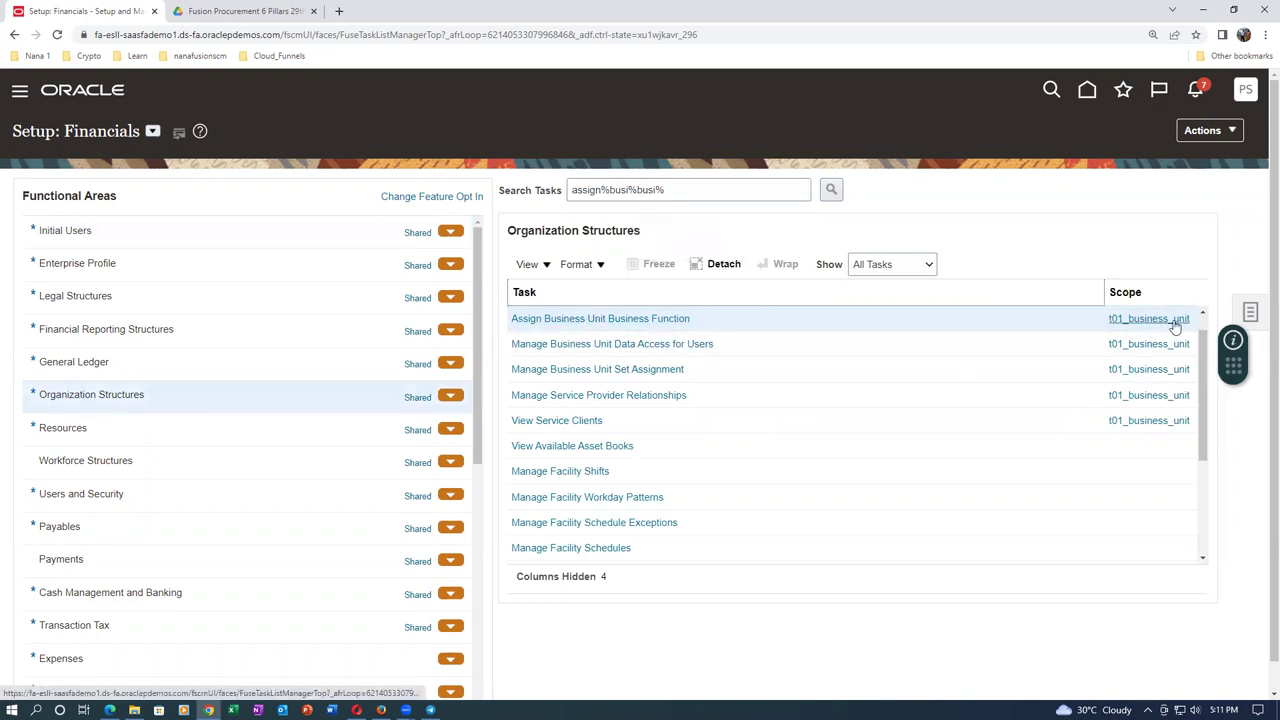
left_click(555, 319)
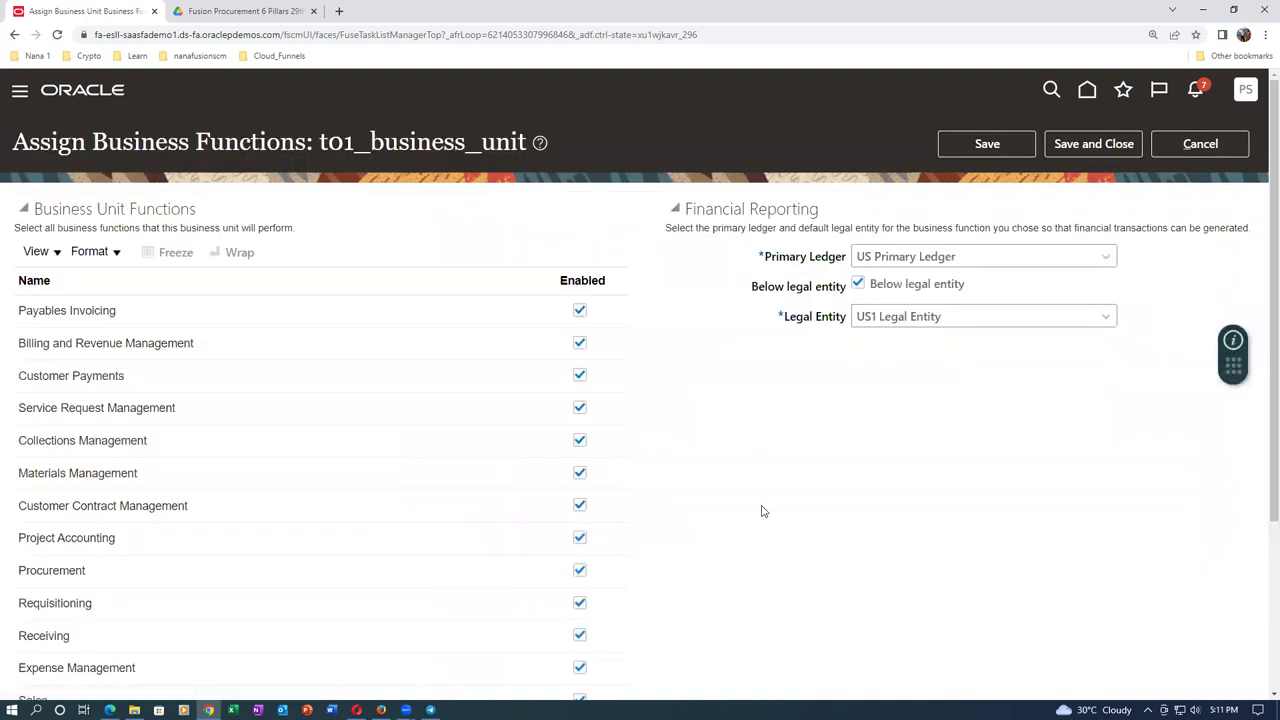
Review the business functions of t01_business_unit and compare its primary ledger and legal entity with the enterprise structure PDF in Edge
scroll(700, 400, "down", 2)
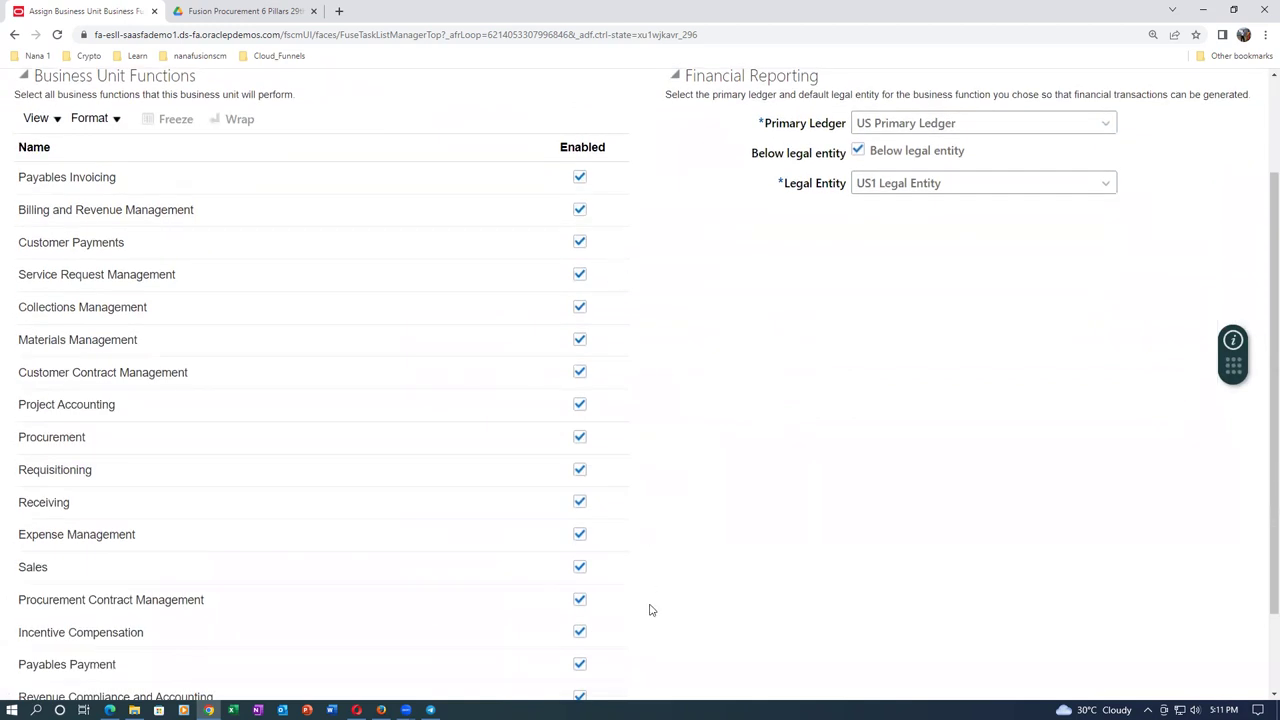
scroll(657, 609, "down", 2)
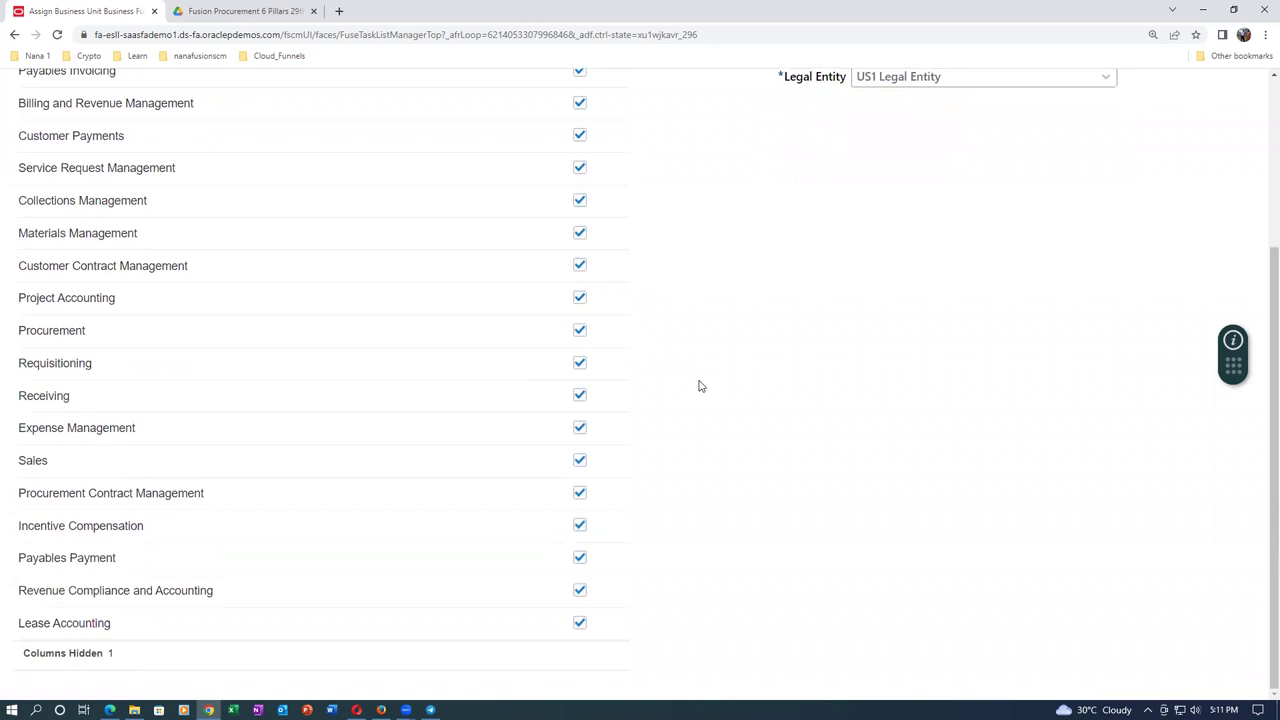
scroll(700, 386, "up", 3)
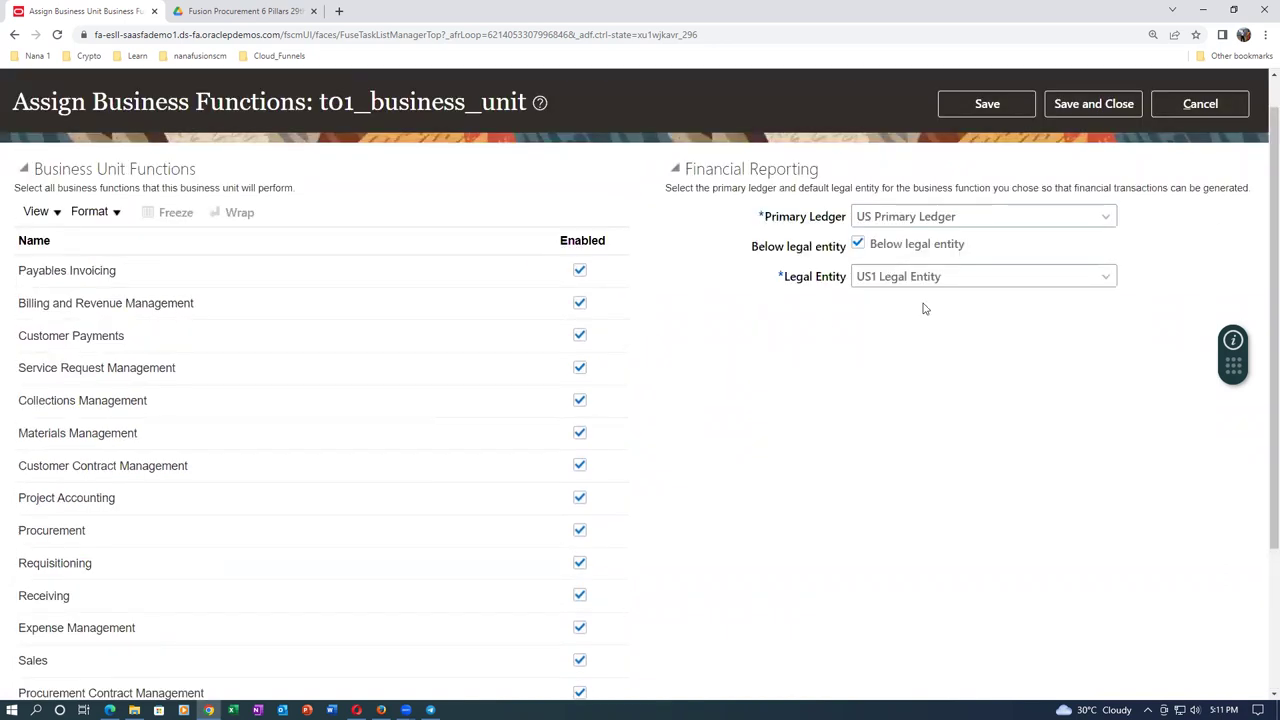
key("alt+Tab")
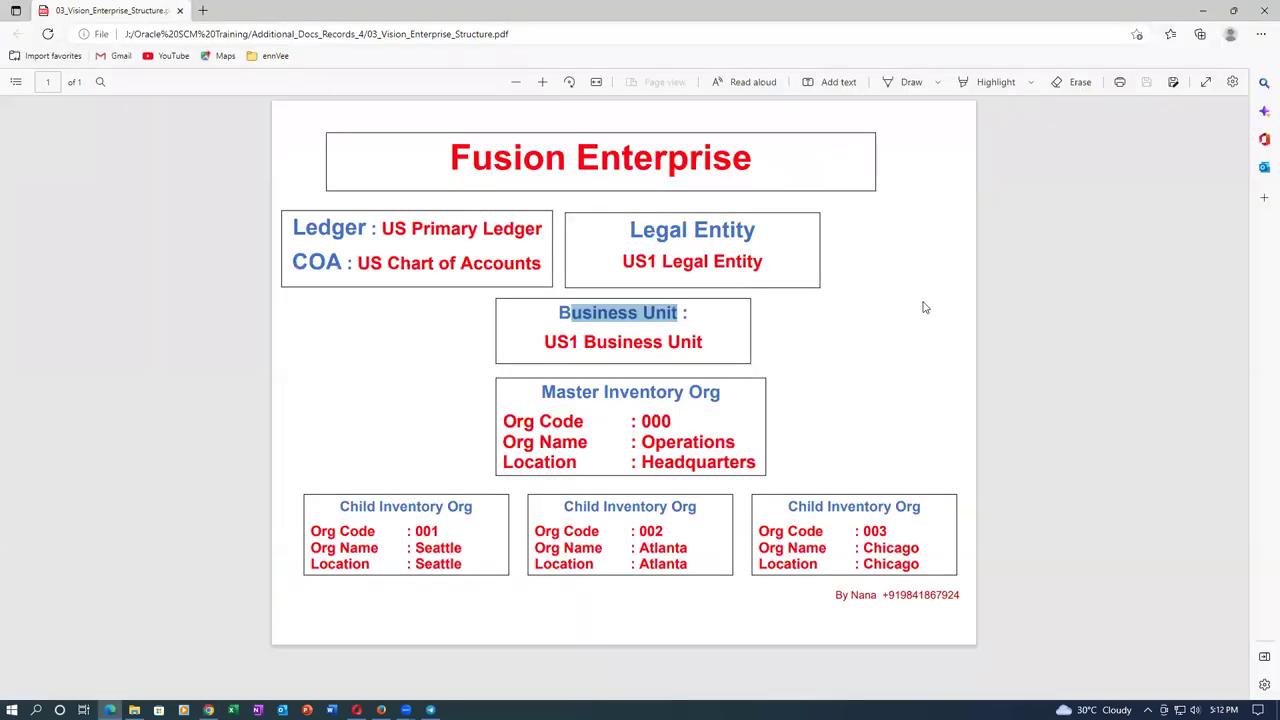
left_click(435, 229)
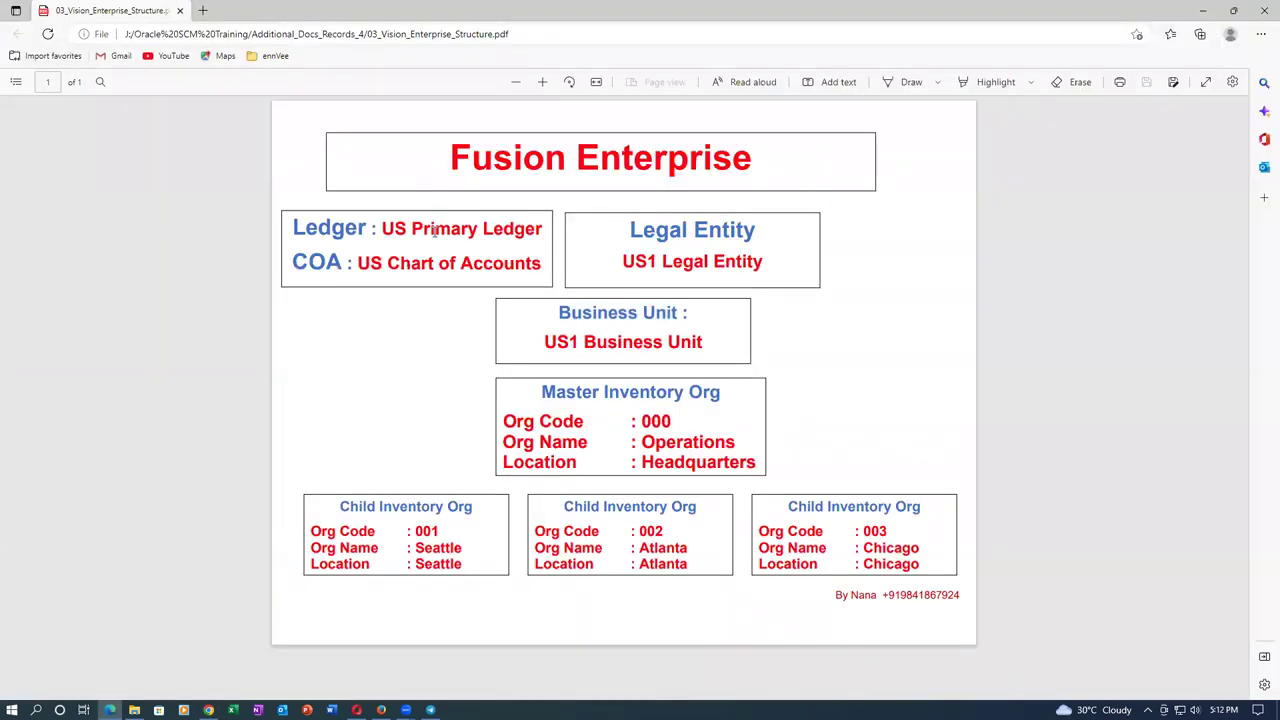
left_click_drag(409, 229, 504, 230)
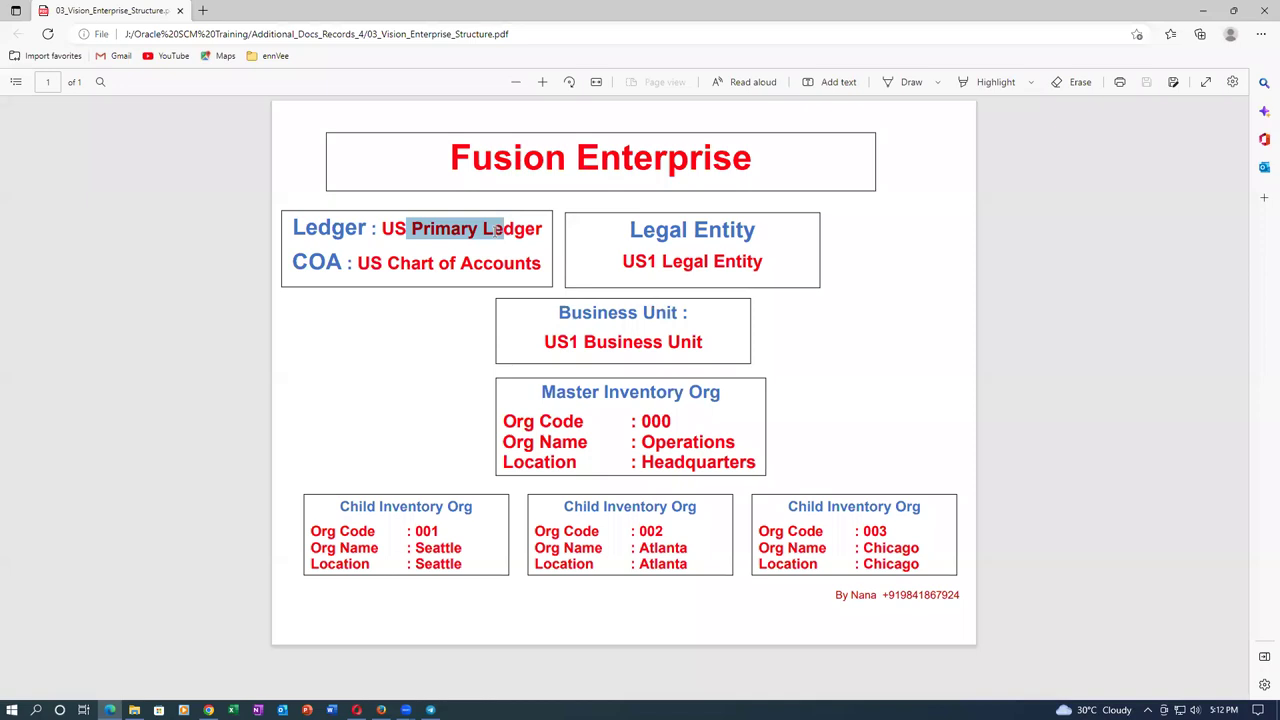
left_click_drag(635, 262, 729, 259)
key("alt+Tab")
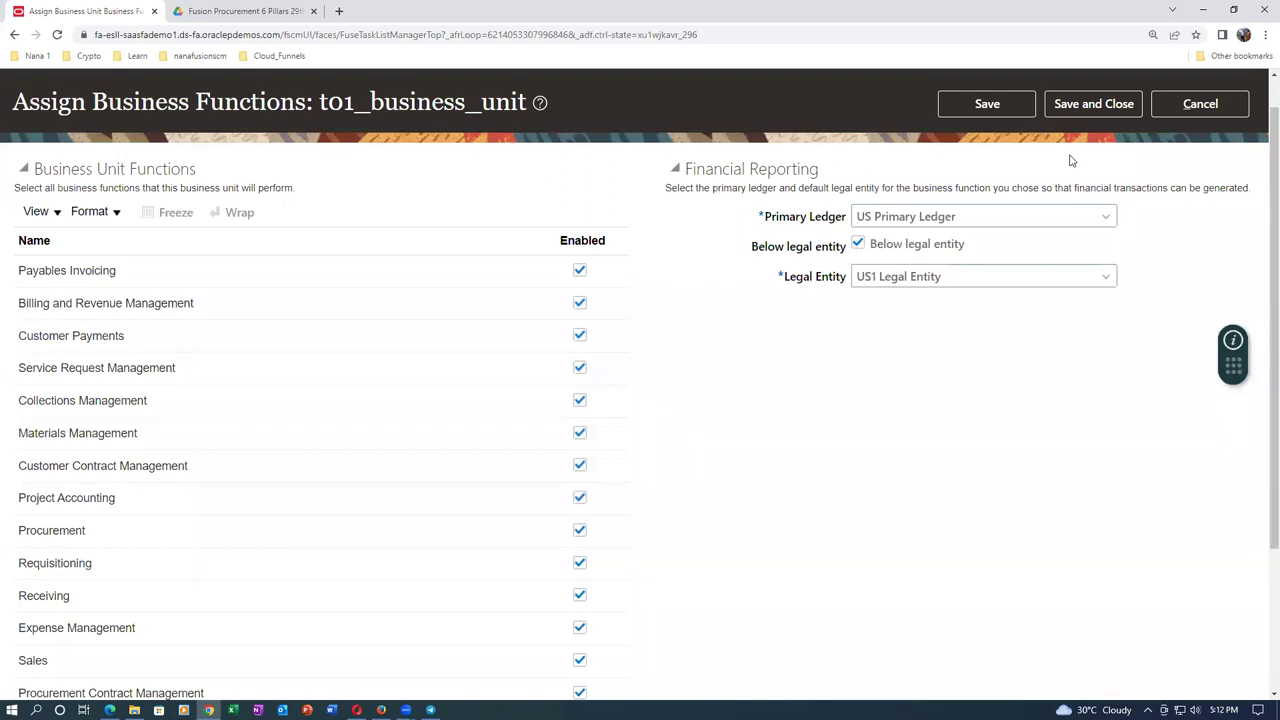
Examine the Business Unit and first Child Inventory Org in the enterprise structure PDF, and leave the Oracle business function assignment without saving
key("alt+Tab")
left_click_drag(590, 313, 637, 344)
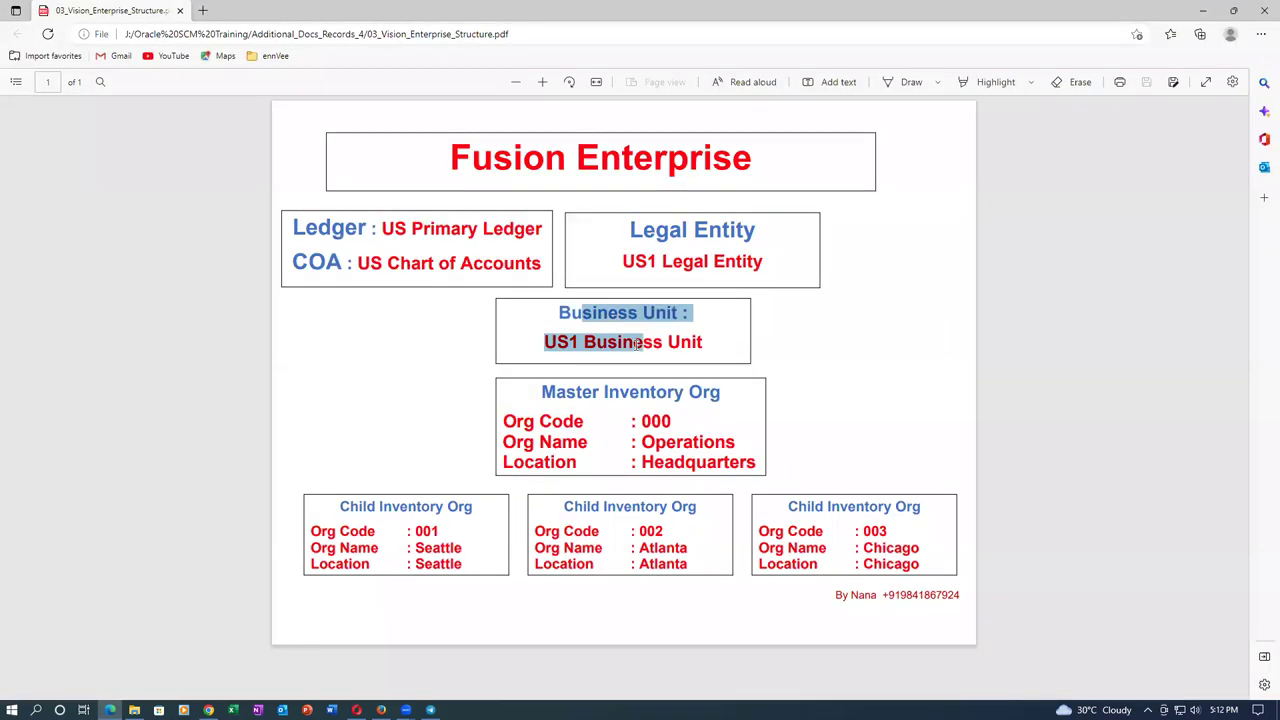
left_click_drag(637, 344, 637, 344)
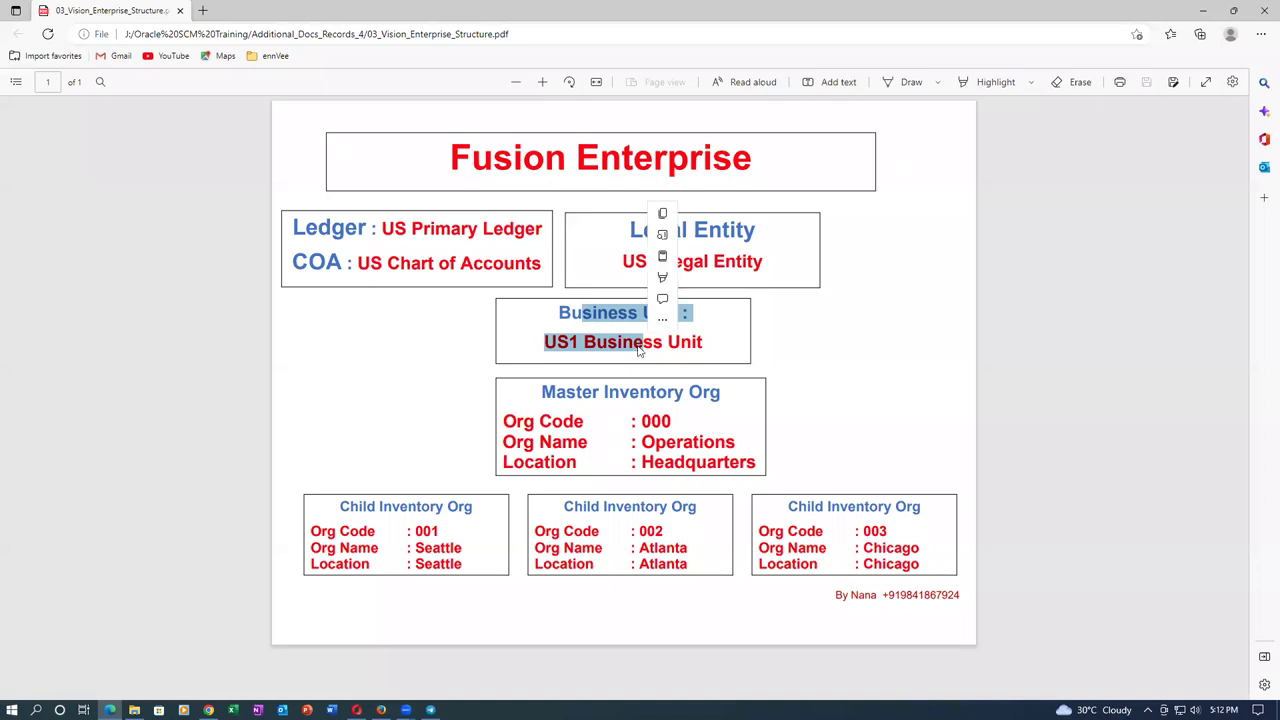
double_click(415, 507)
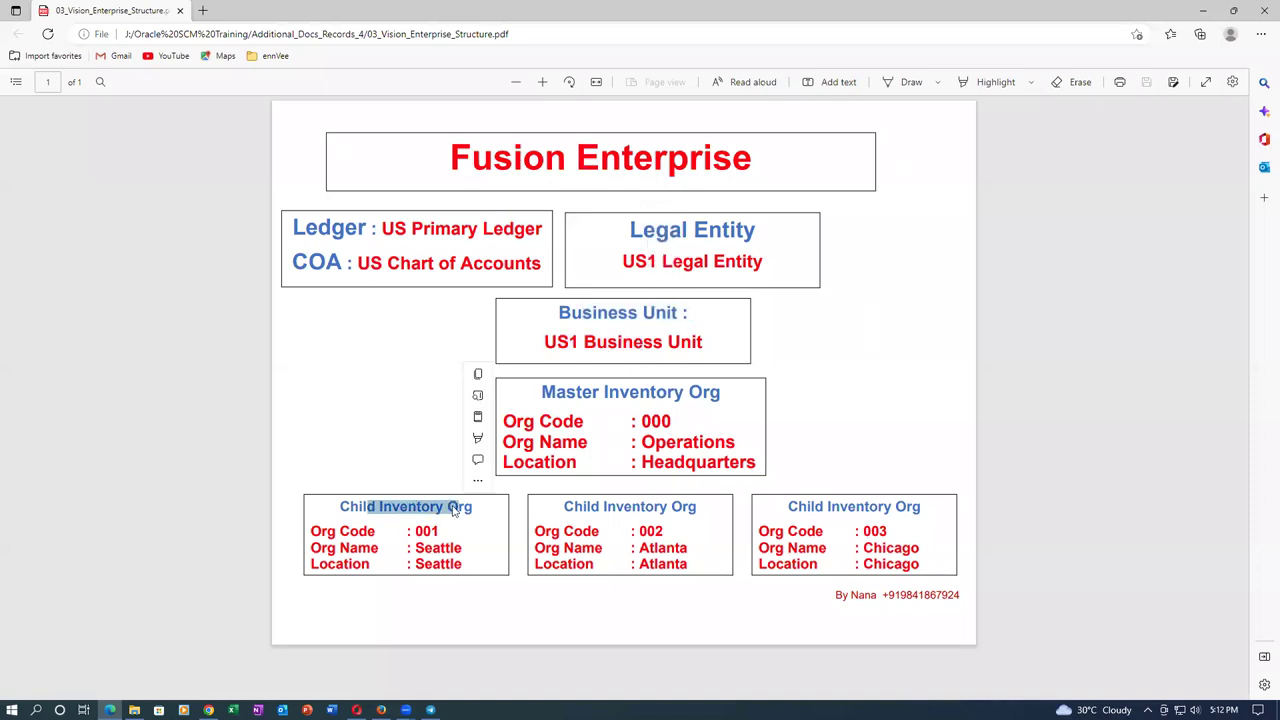
key("alt+Tab")
left_click(1199, 105)
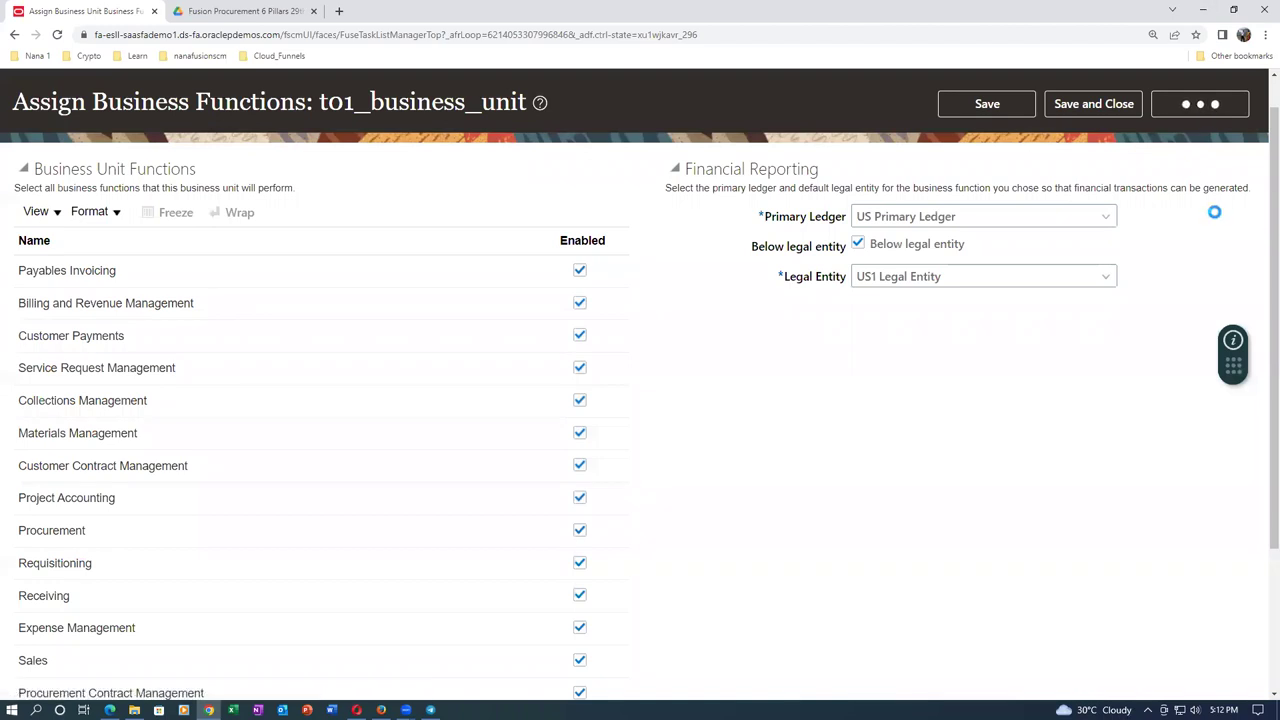
Search all setup tasks for "man%inv%org%" and open the Manage Inventory Organizations task
left_click(1249, 314)
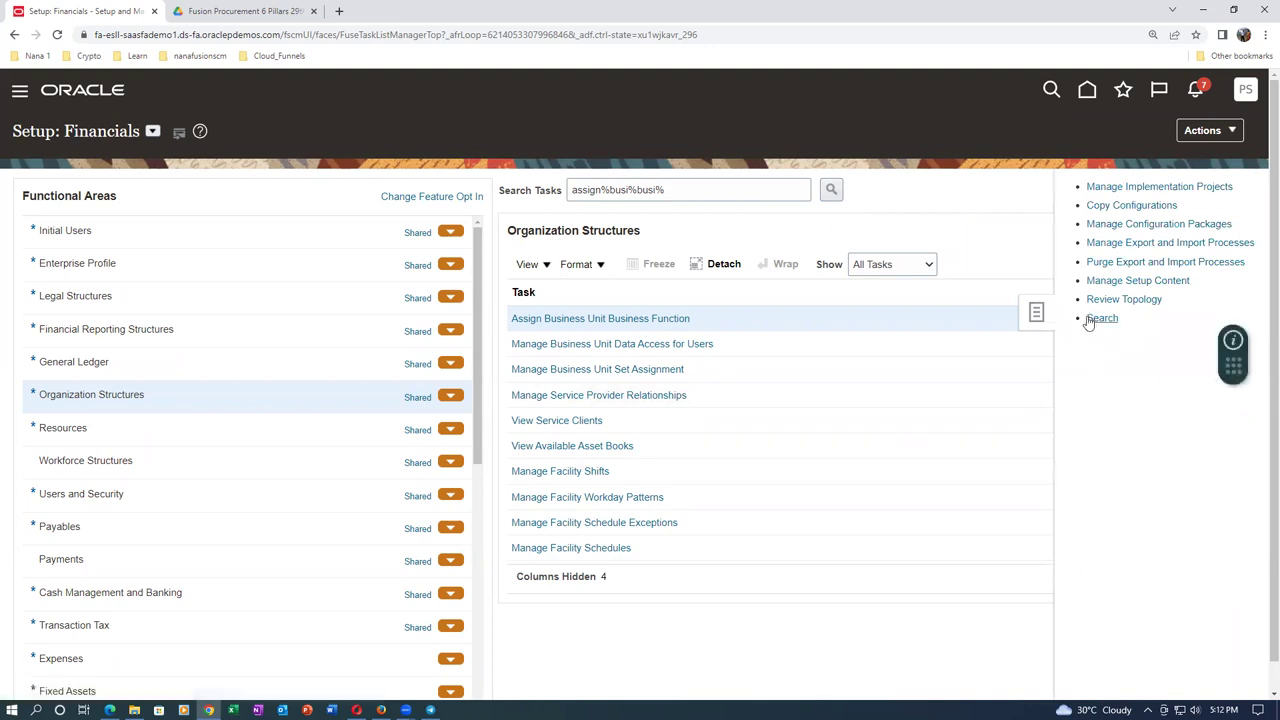
left_click(434, 192)
type("man%inv%org%")
key("Return")
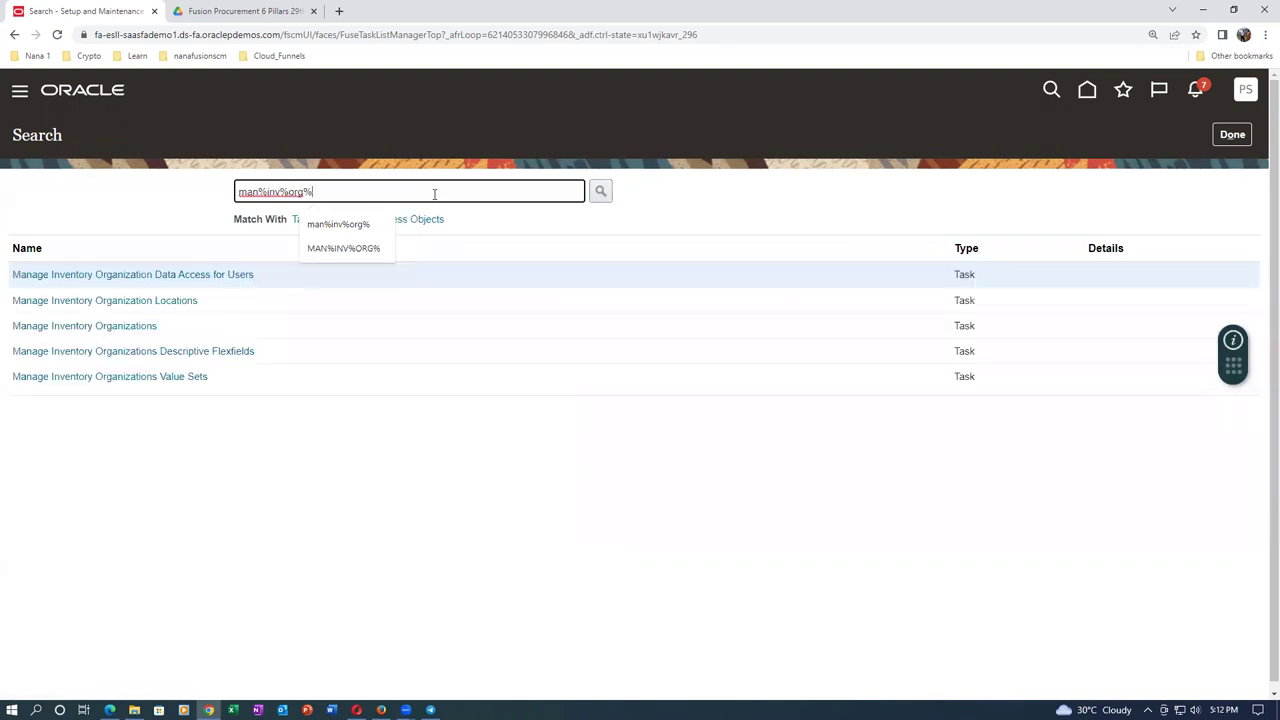
left_click(68, 326)
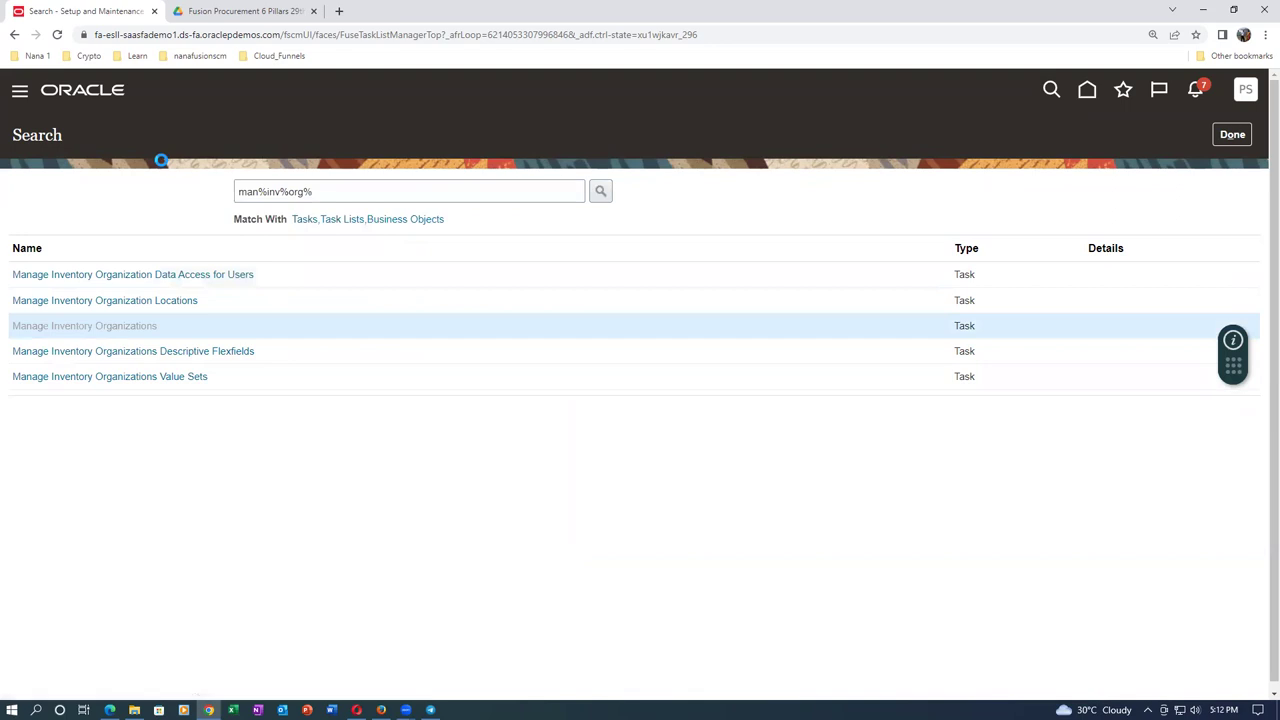
Find inventory organizations whose name starts with "t01" and open t01_child_1 for editing
left_click(221, 258)
type("t01")
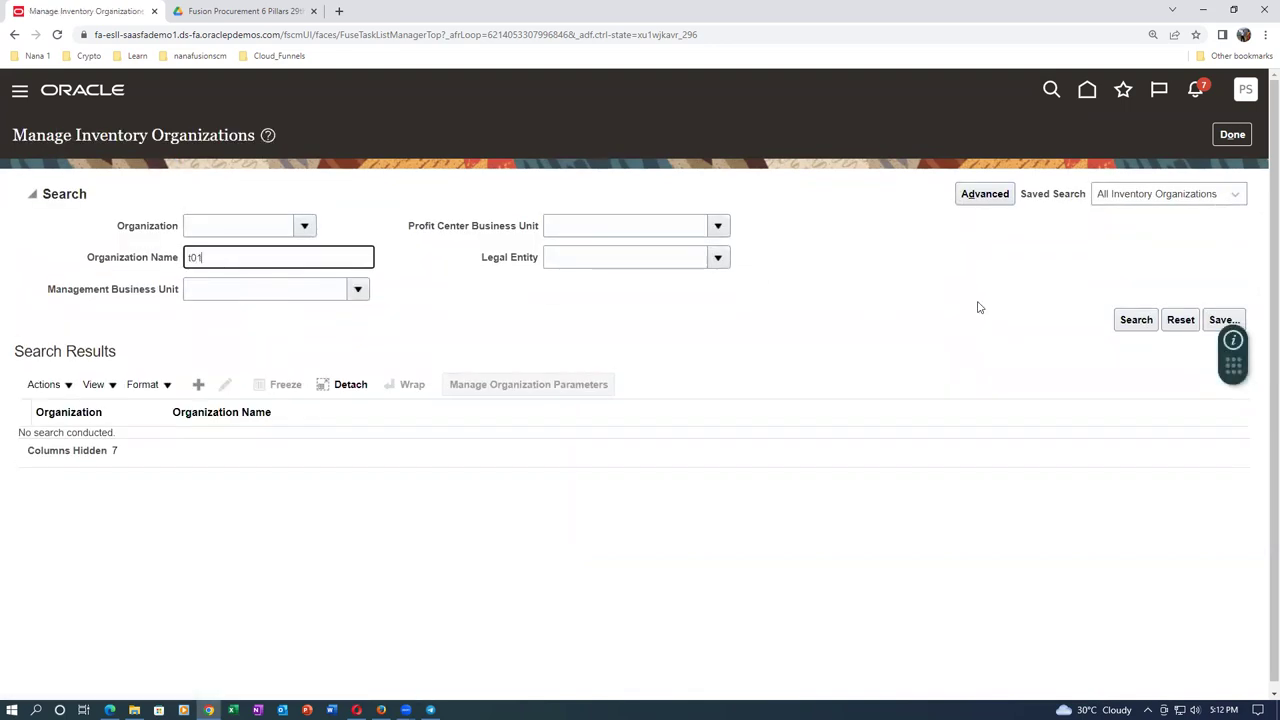
left_click(1149, 321)
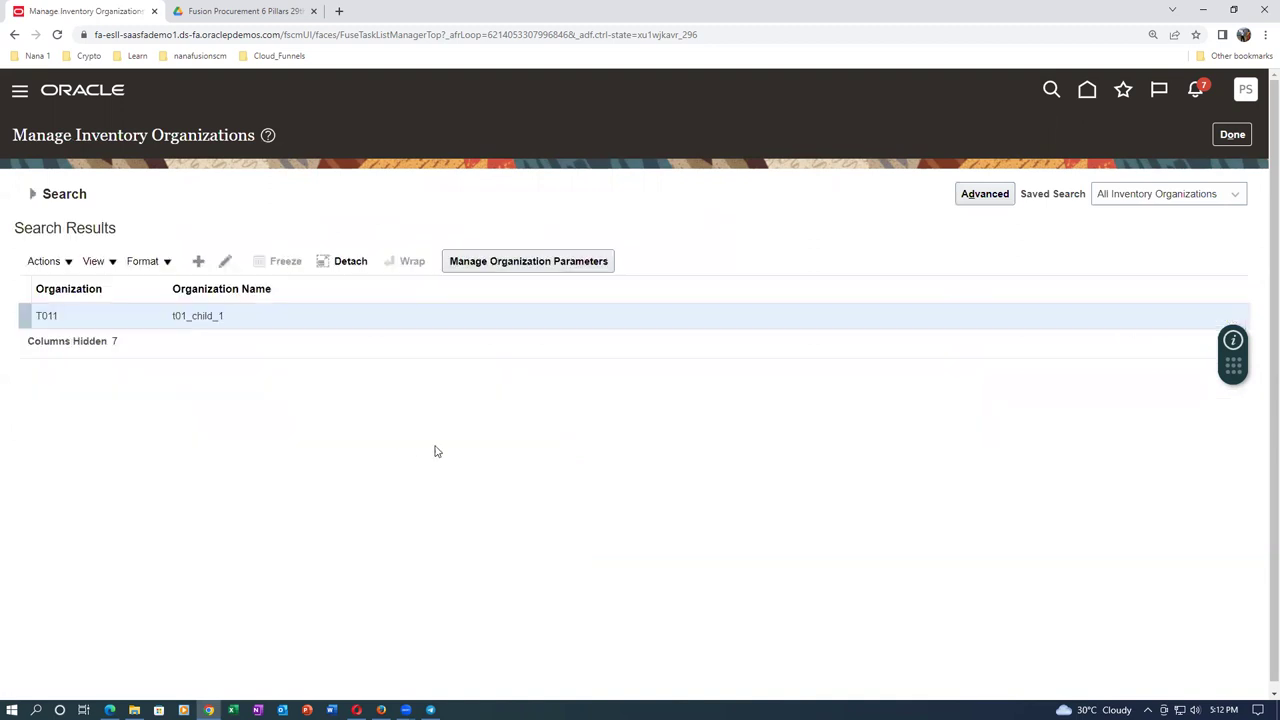
left_click(225, 261)
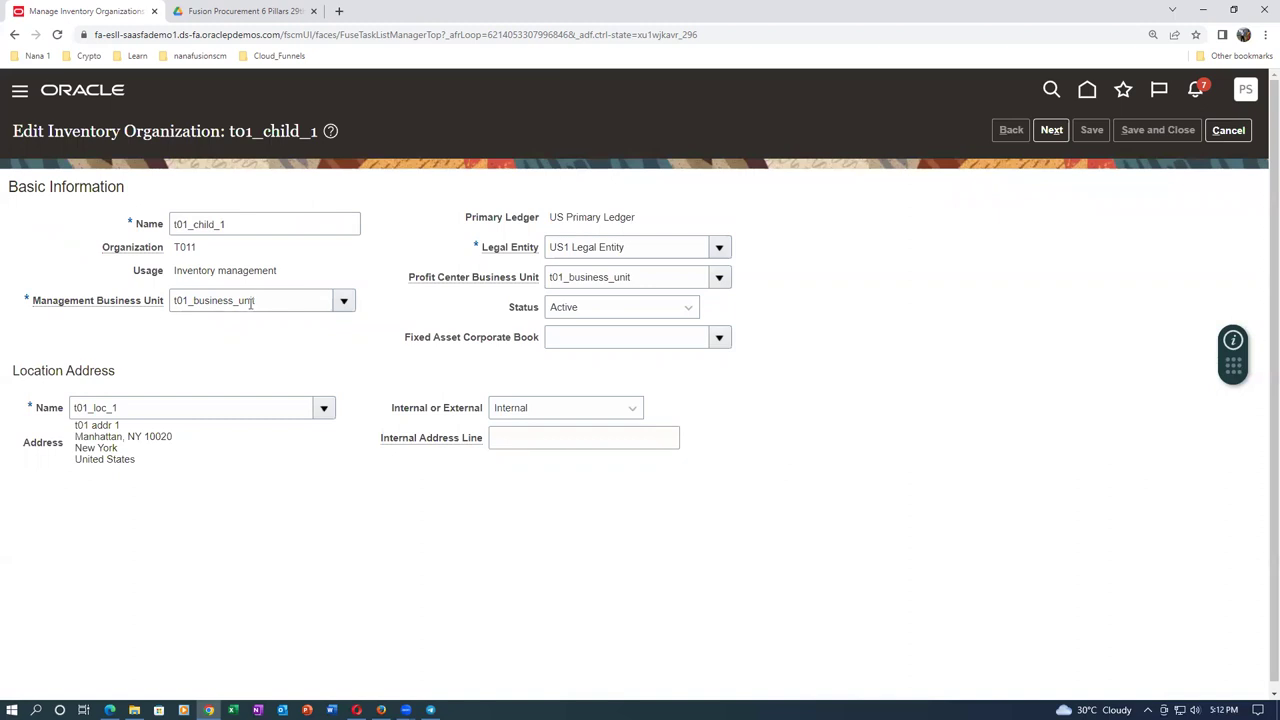
Switch to the enterprise structure PDF in Edge and examine the Business Unit's place above the inventory organizations
key("alt+Tab")
left_click_drag(591, 313, 665, 321)
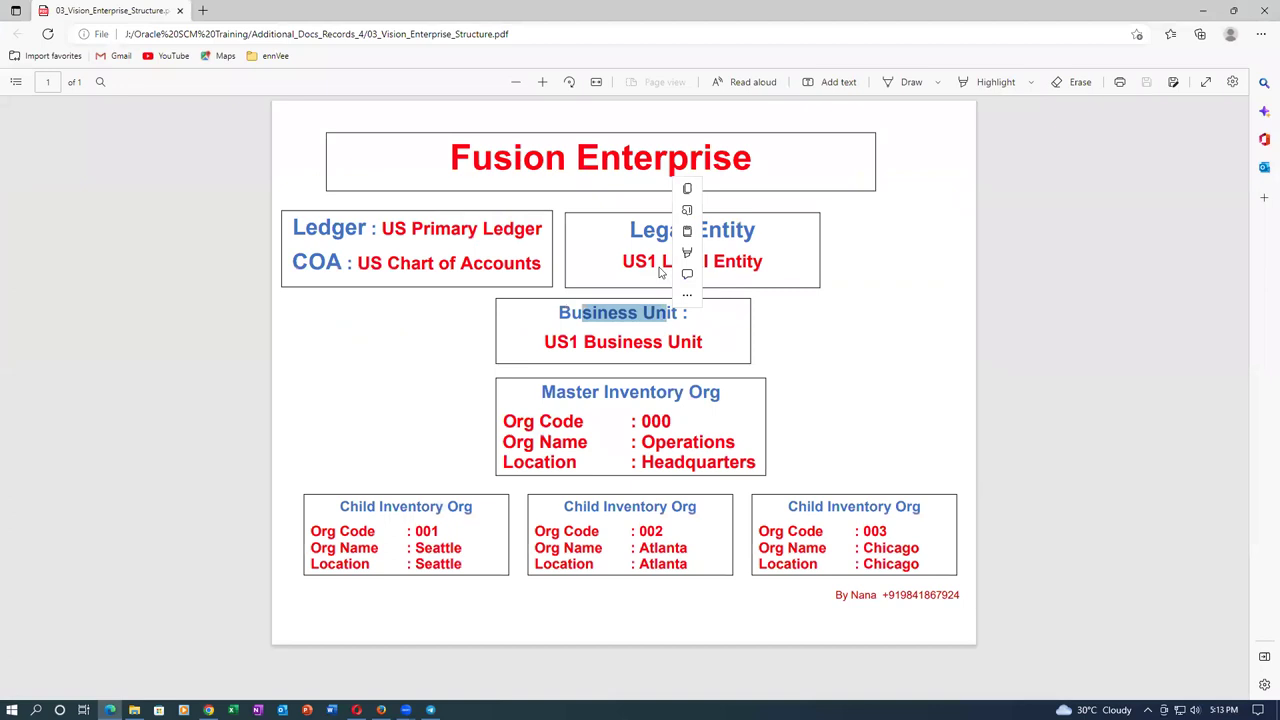
left_click(850, 346)
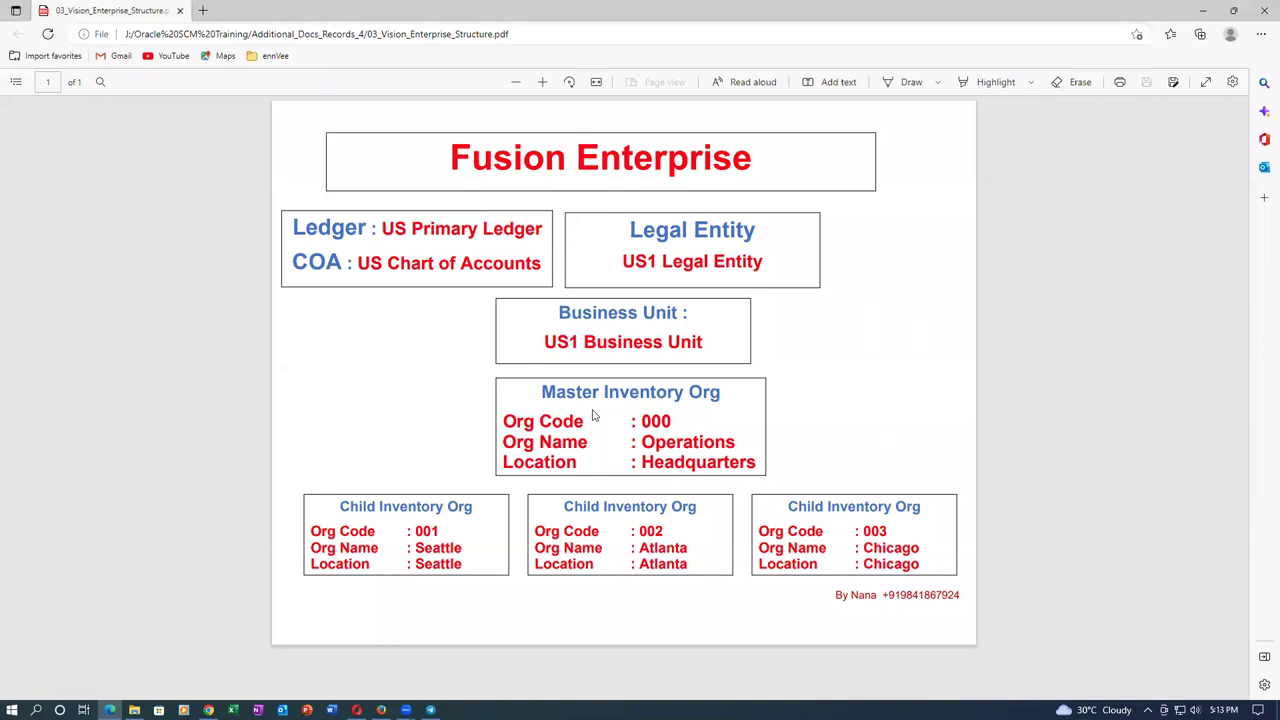
Compare the first Child Inventory Org in the enterprise structure PDF with t01_child_1's legal entity and business unit in Oracle
left_click_drag(384, 509, 406, 513)
key("alt+Tab")
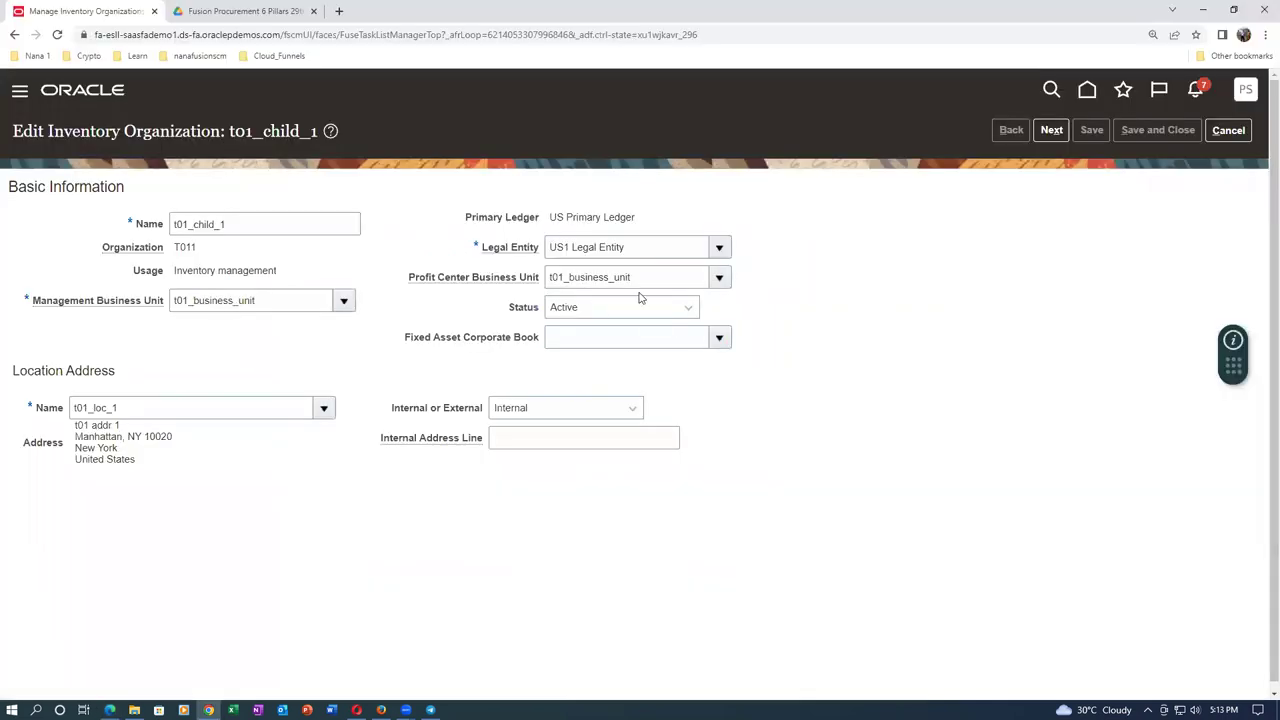
key("alt+Tab")
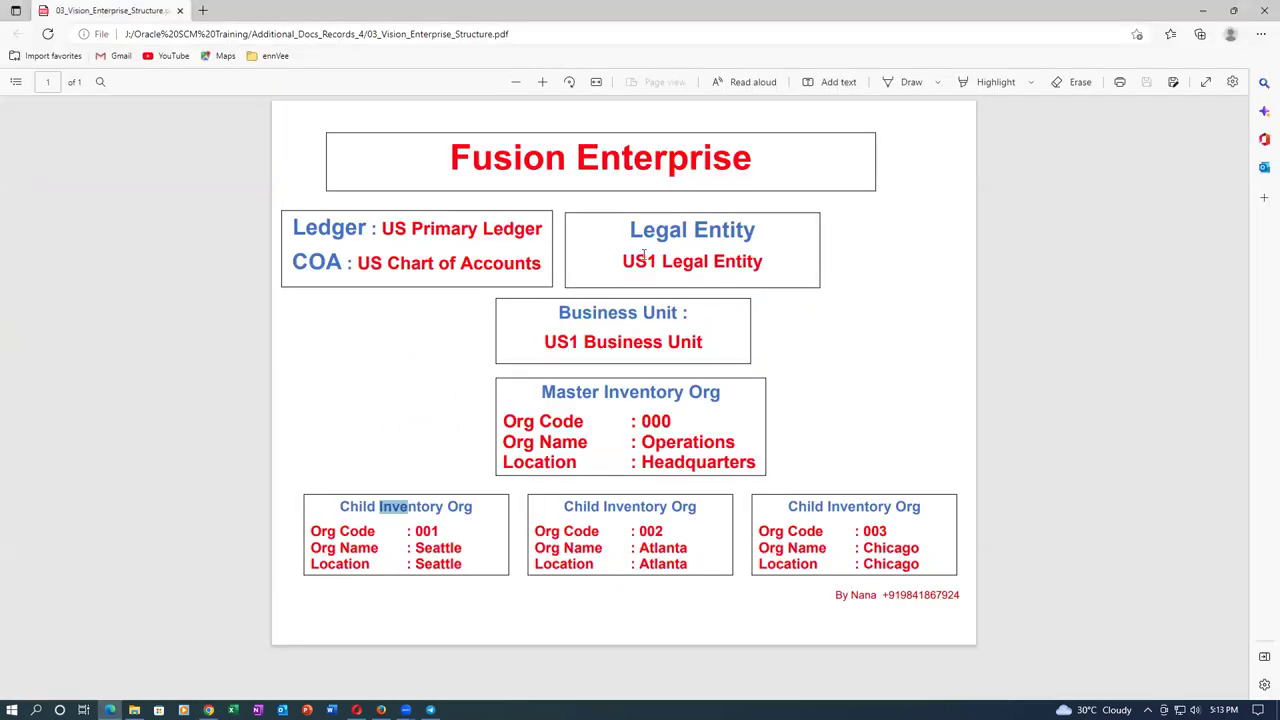
key("alt+Tab")
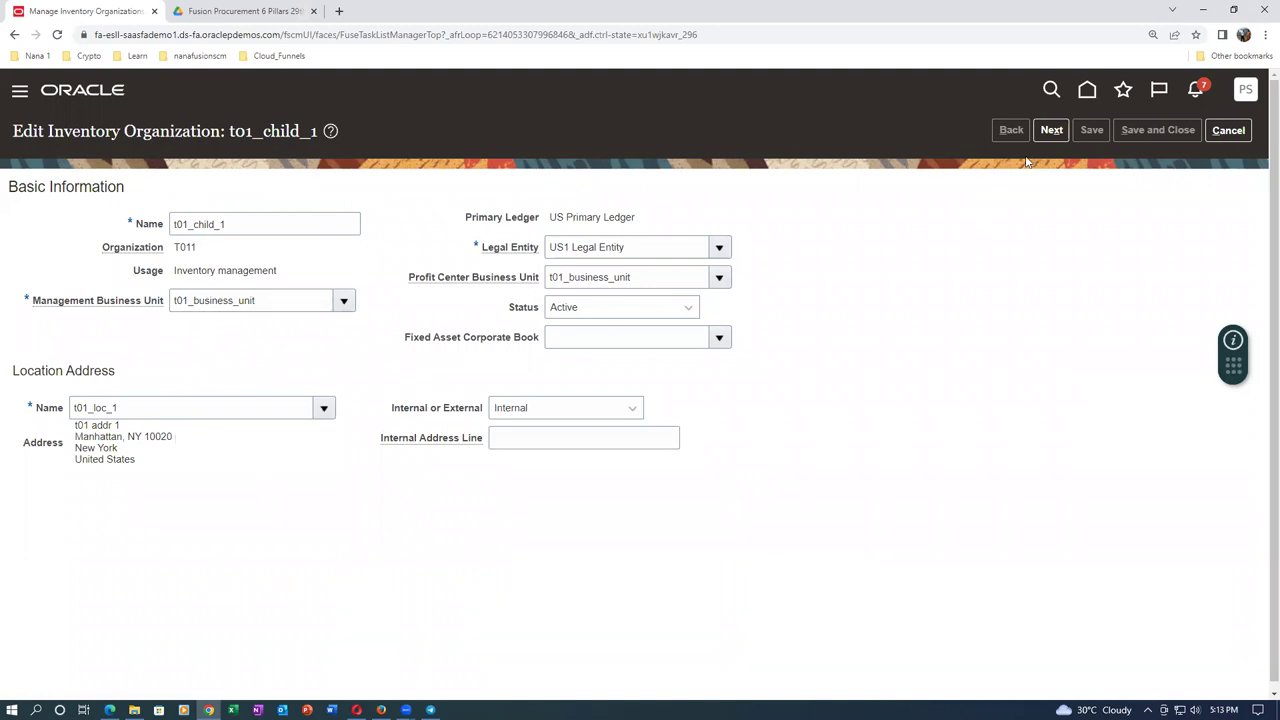
Examine t01_child_1's organization parameters and Item Master Organization against the PDF diagram, and leave Manage Inventory Organizations without saving
left_click(1050, 131)
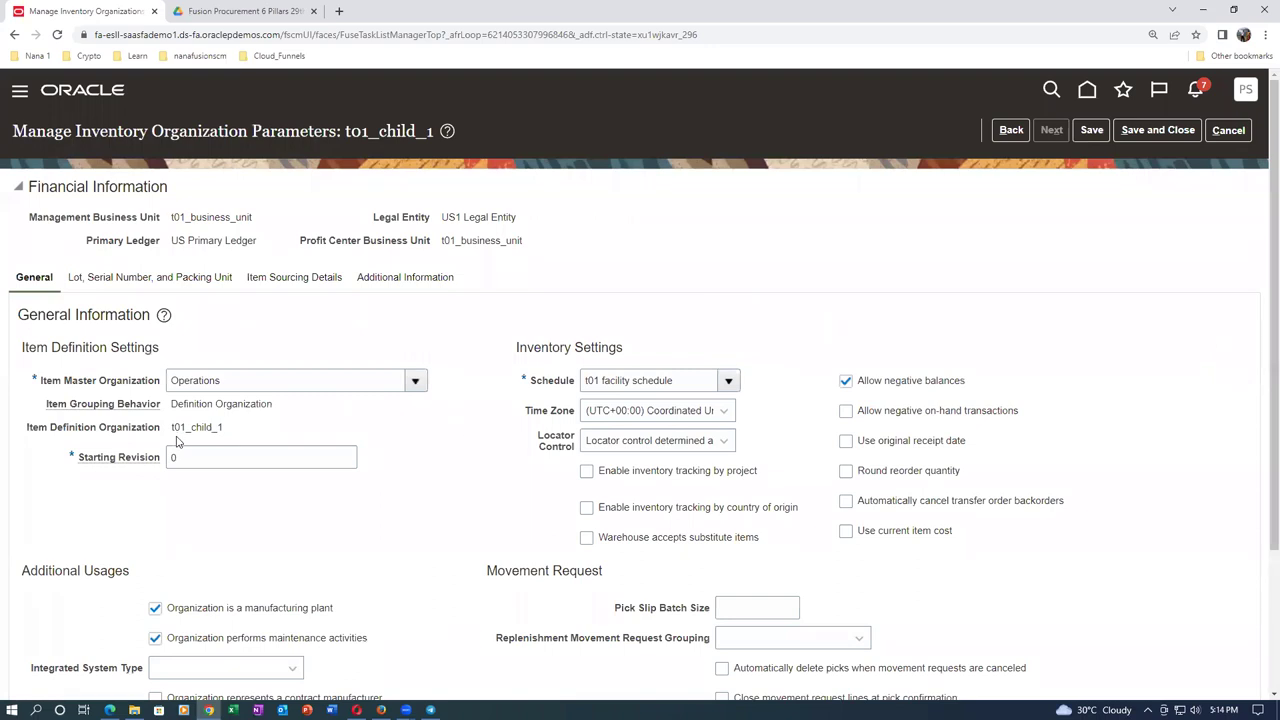
double_click(229, 386)
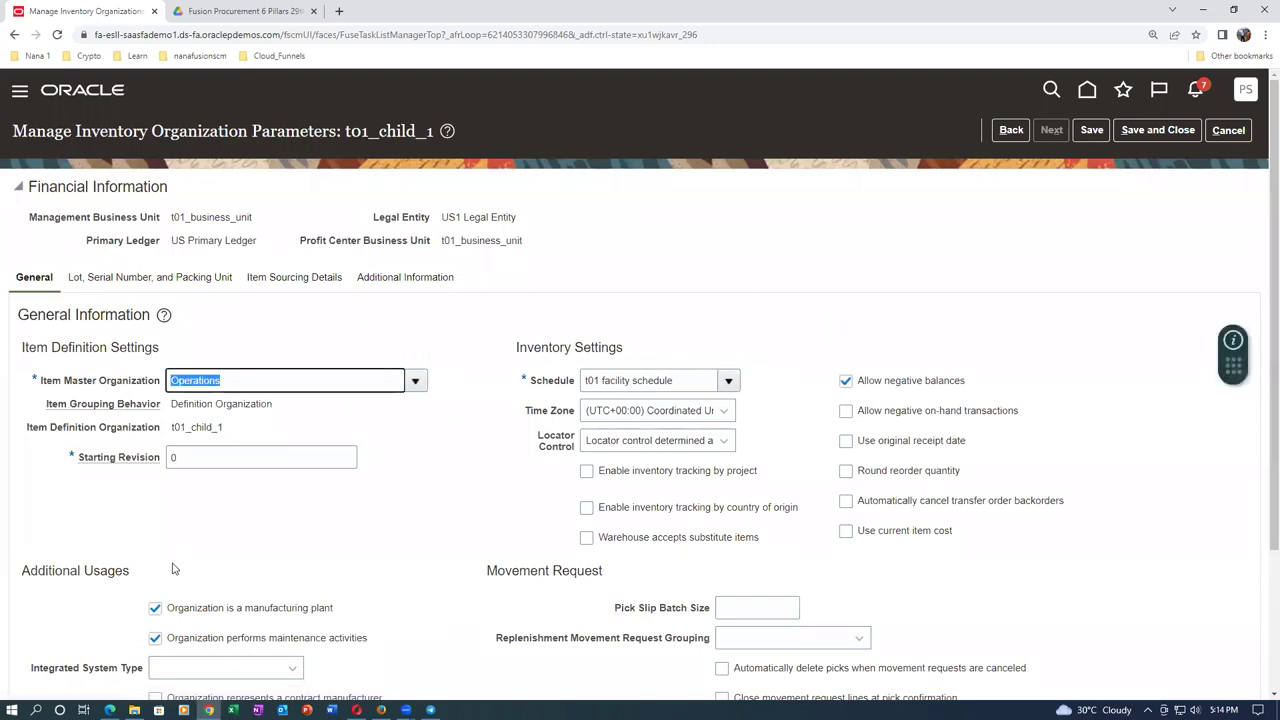
left_click(762, 341)
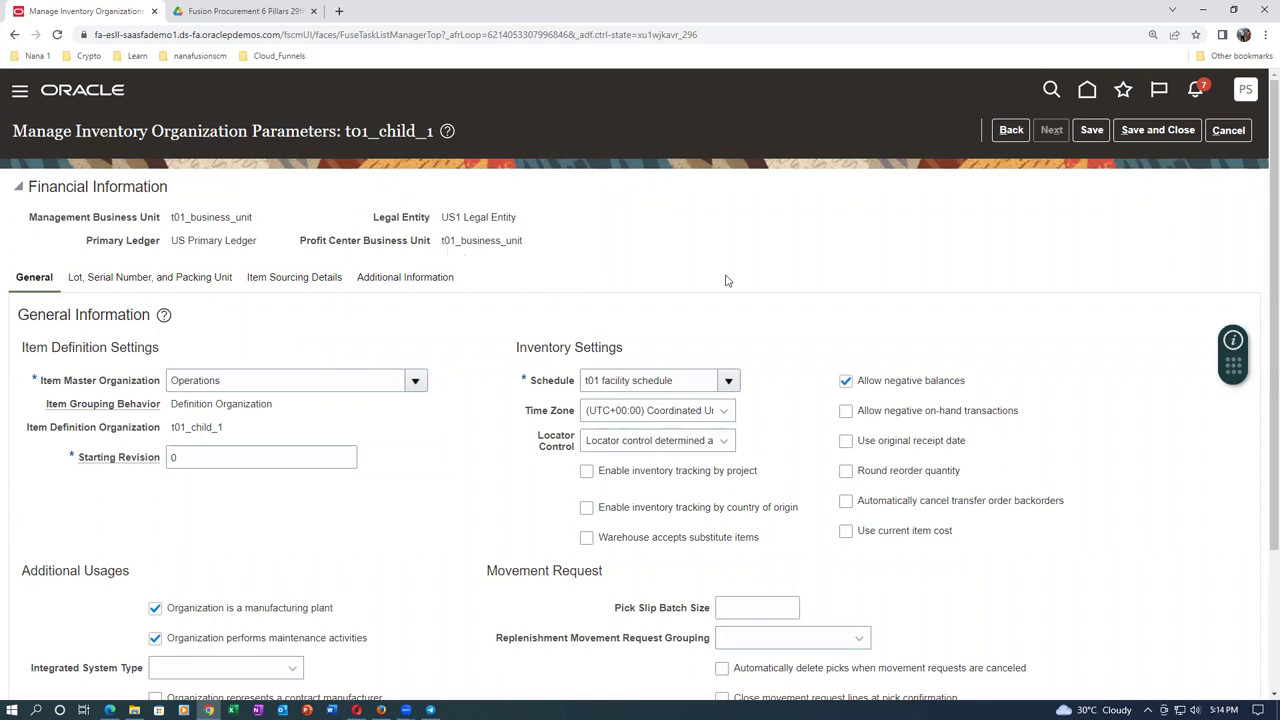
key("alt+Tab")
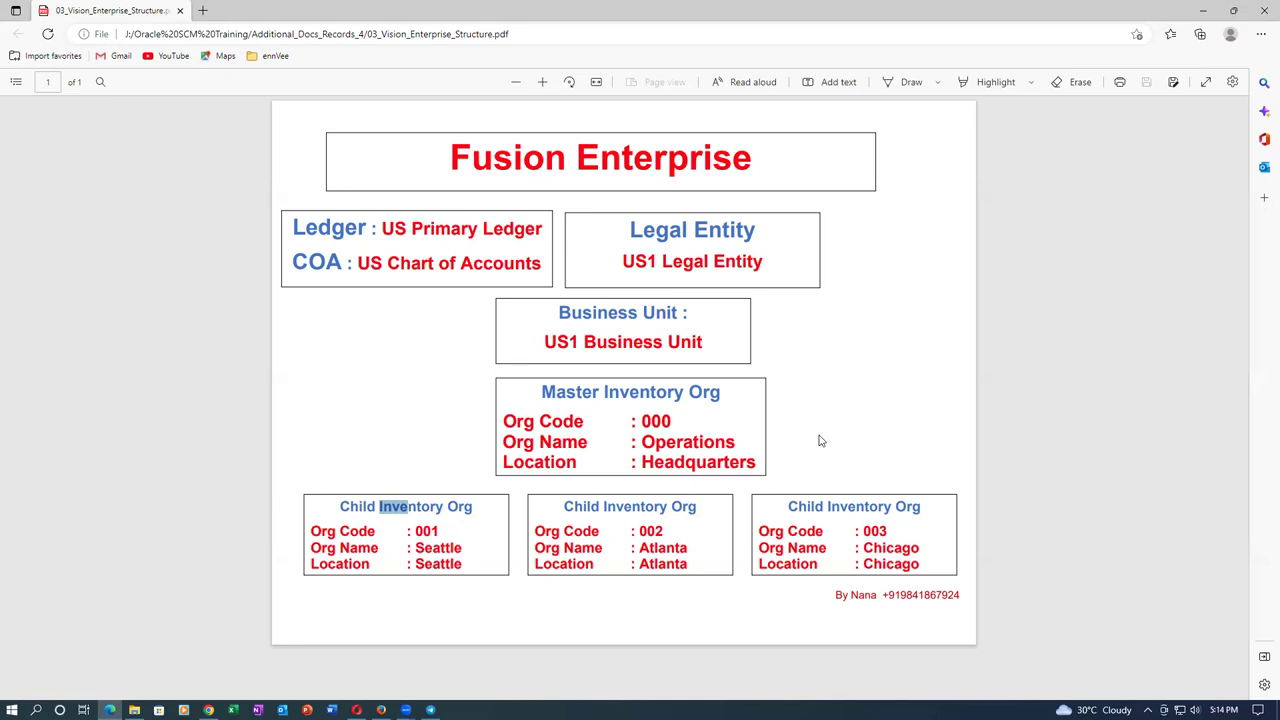
key("alt+Tab")
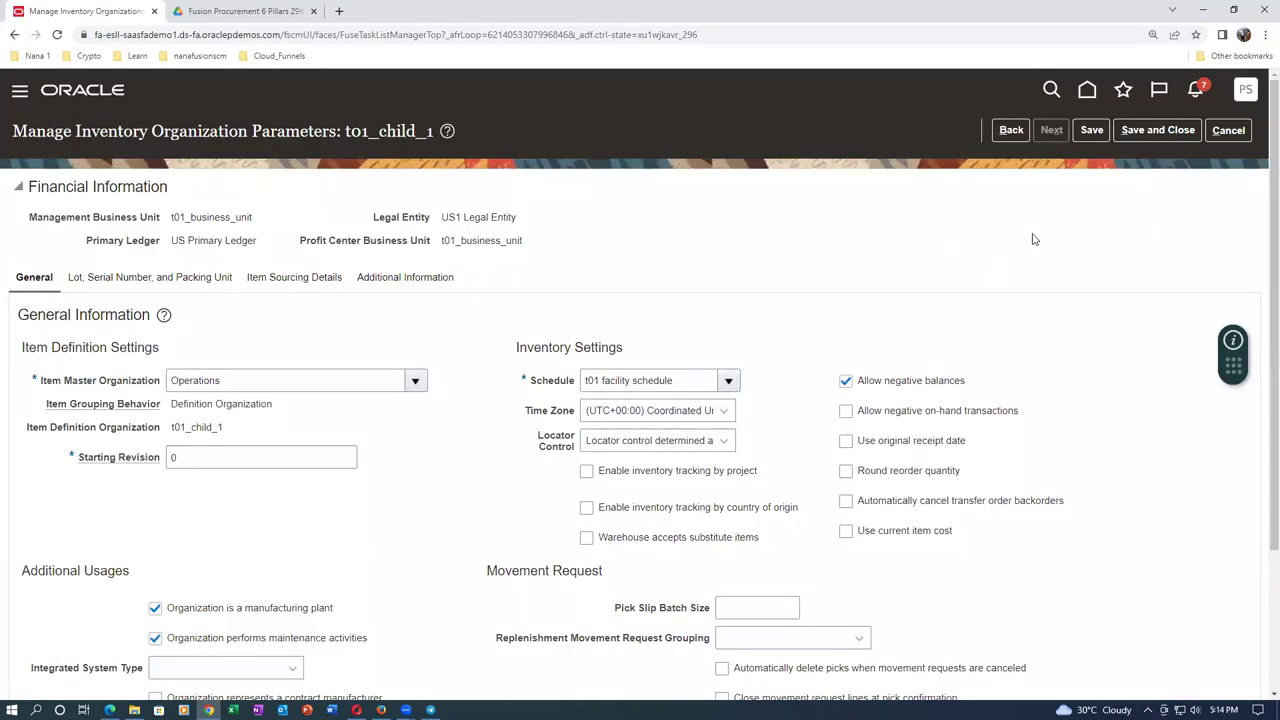
left_click(1228, 130)
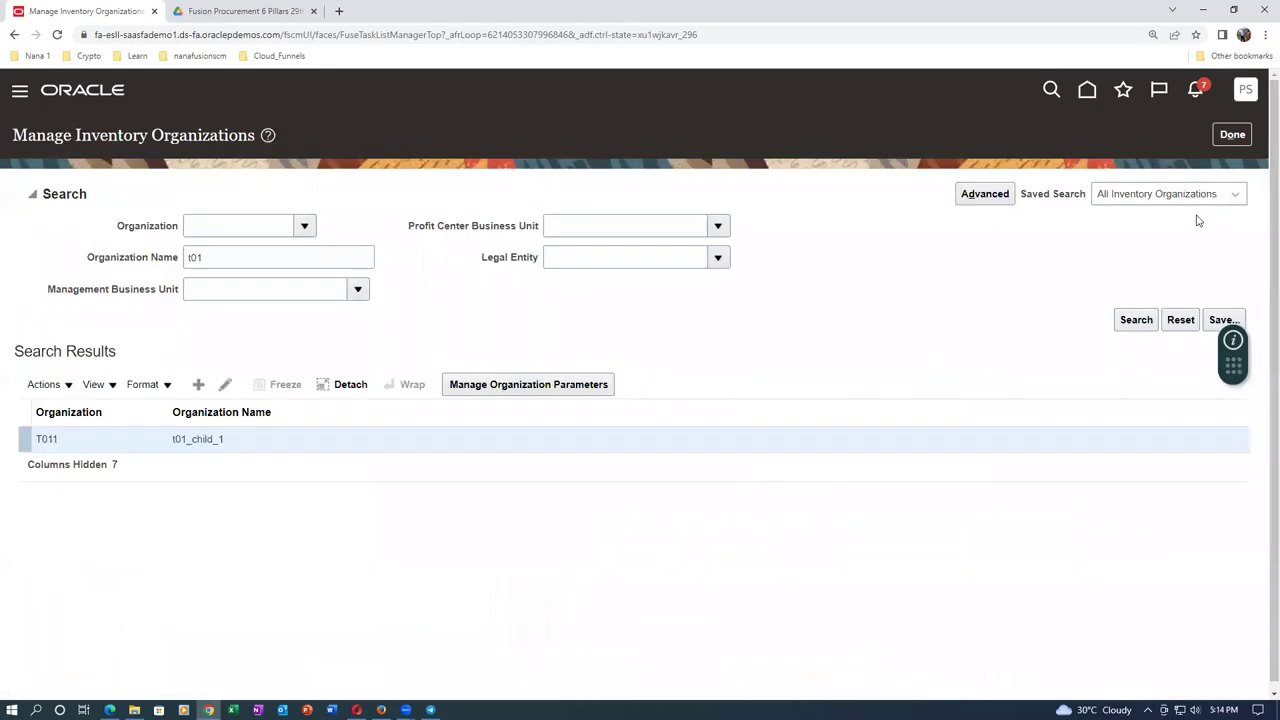
left_click(1232, 134)
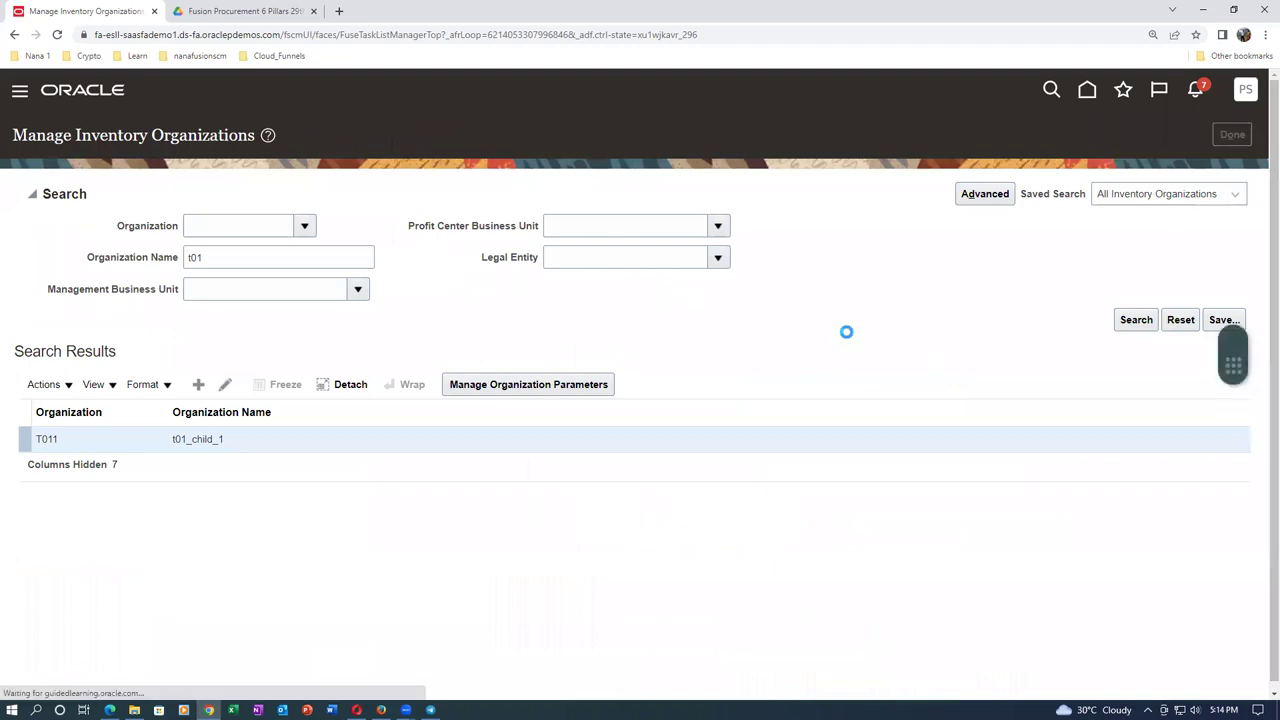
Search the setup tasks for "man%sub%loca%" and open the Manage Subinventories and Locators task
left_click(363, 193)
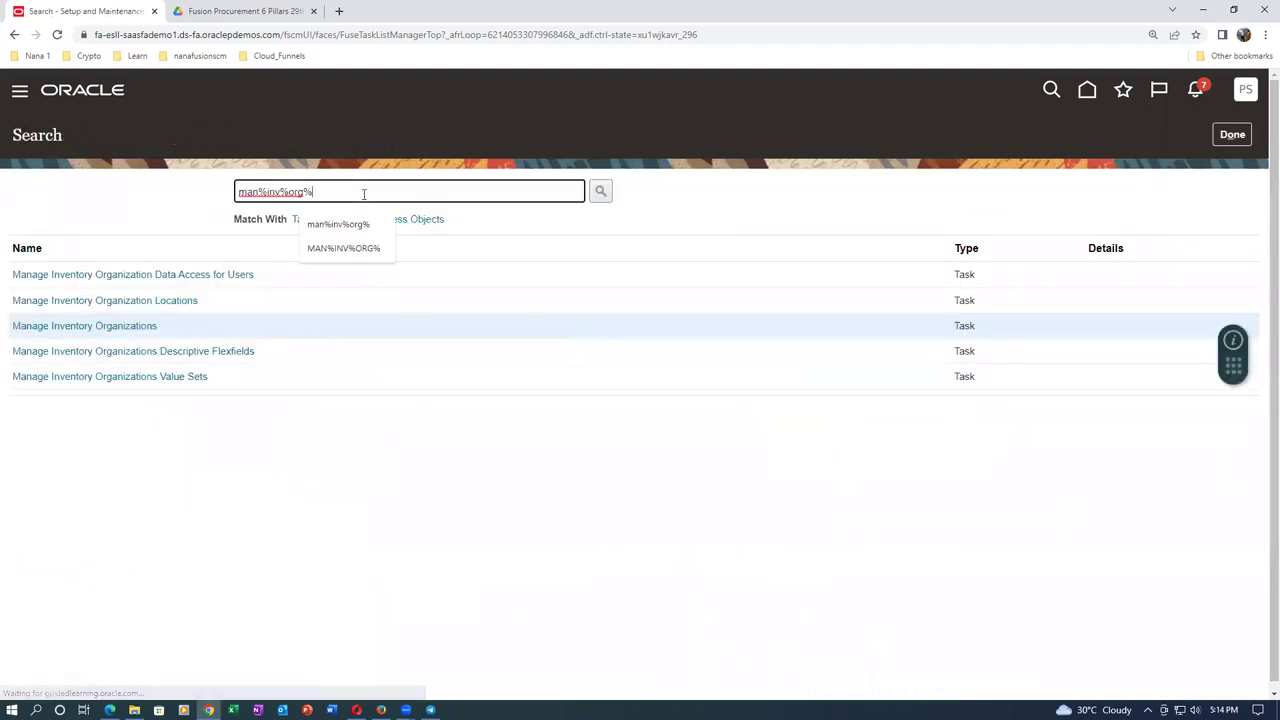
key("BackSpace")
key("BackSpace")
key("BackSpace")
key("BackSpace")
key("BackSpace")
key("BackSpace")
key("BackSpace")
key("BackSpace")
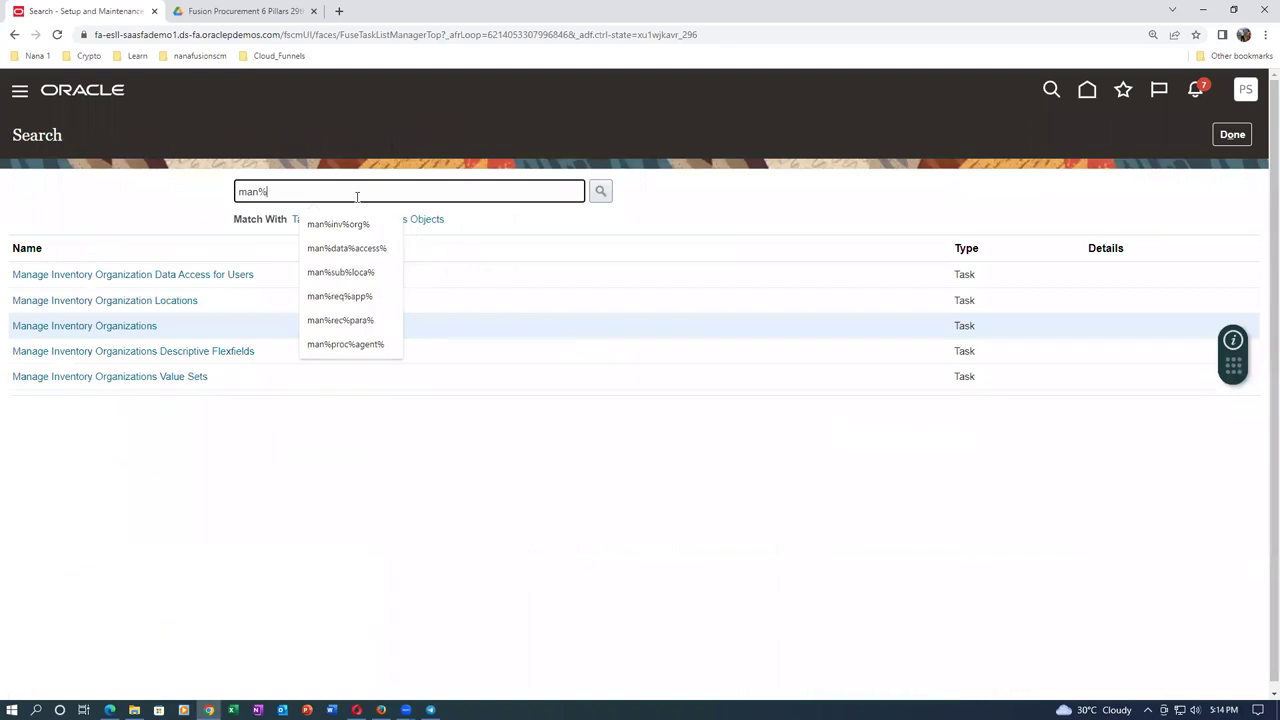
type("sub%l")
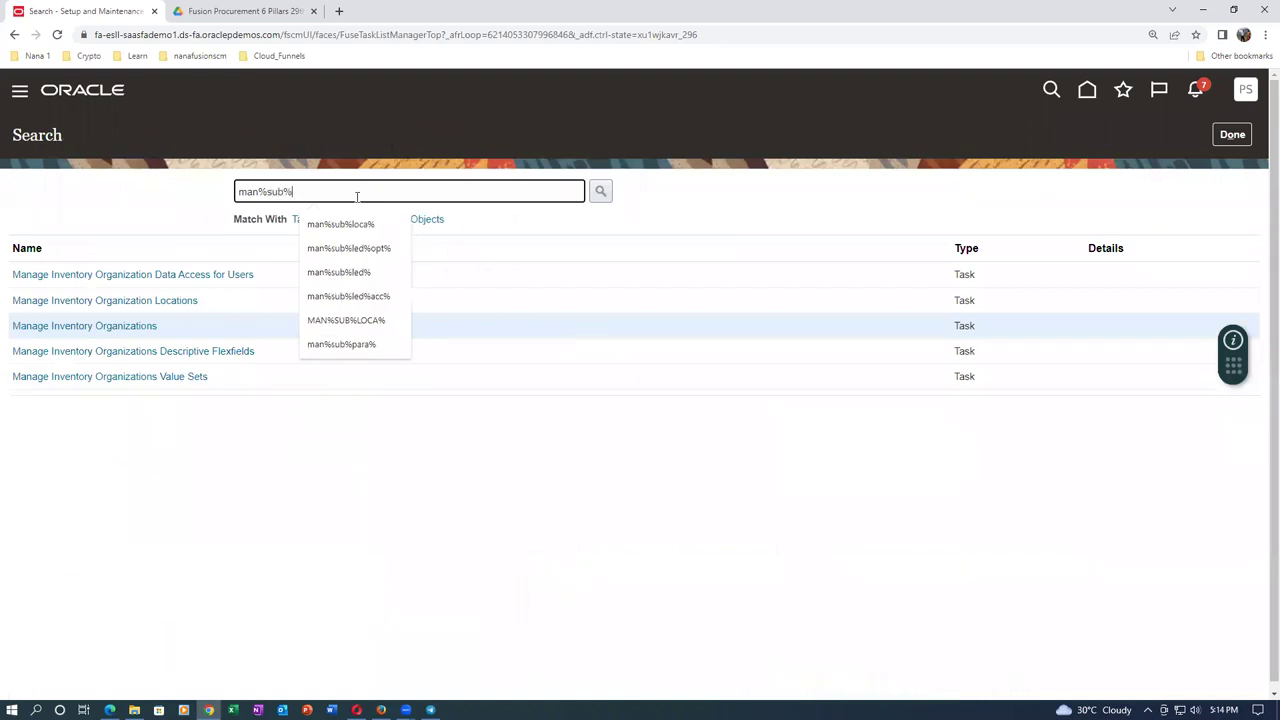
type("oca%")
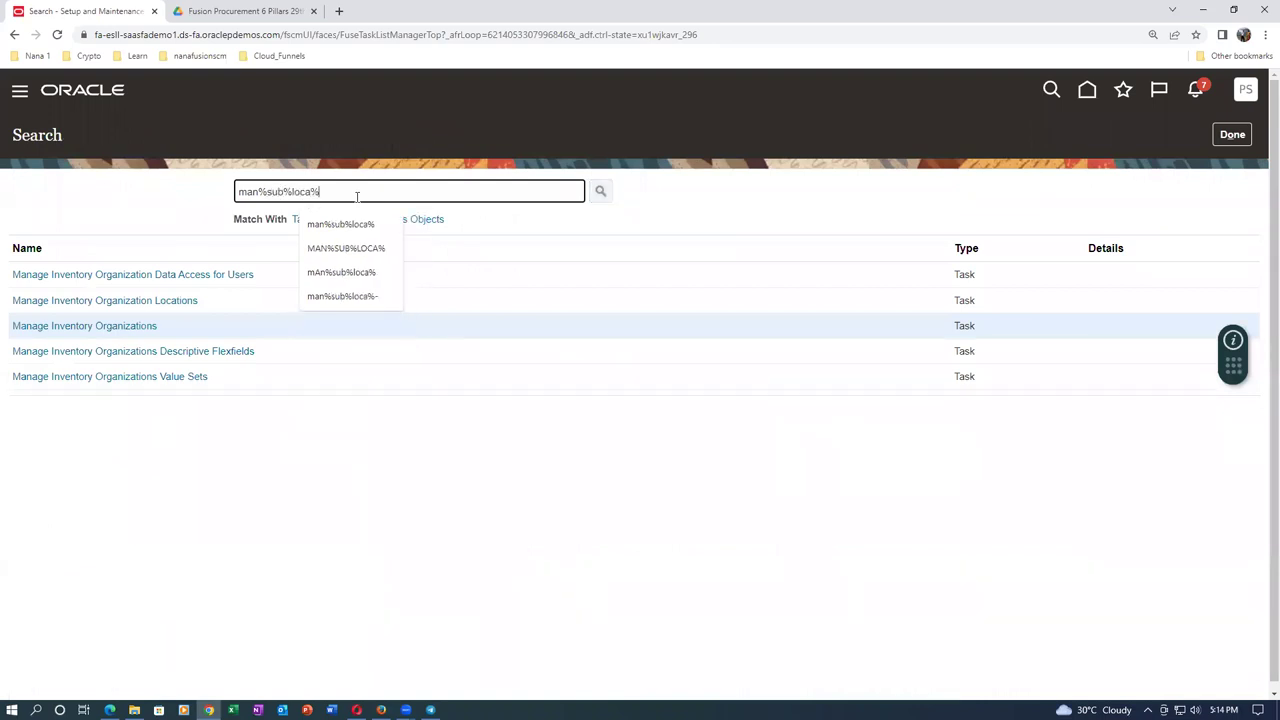
key("Return")
left_click(118, 280)
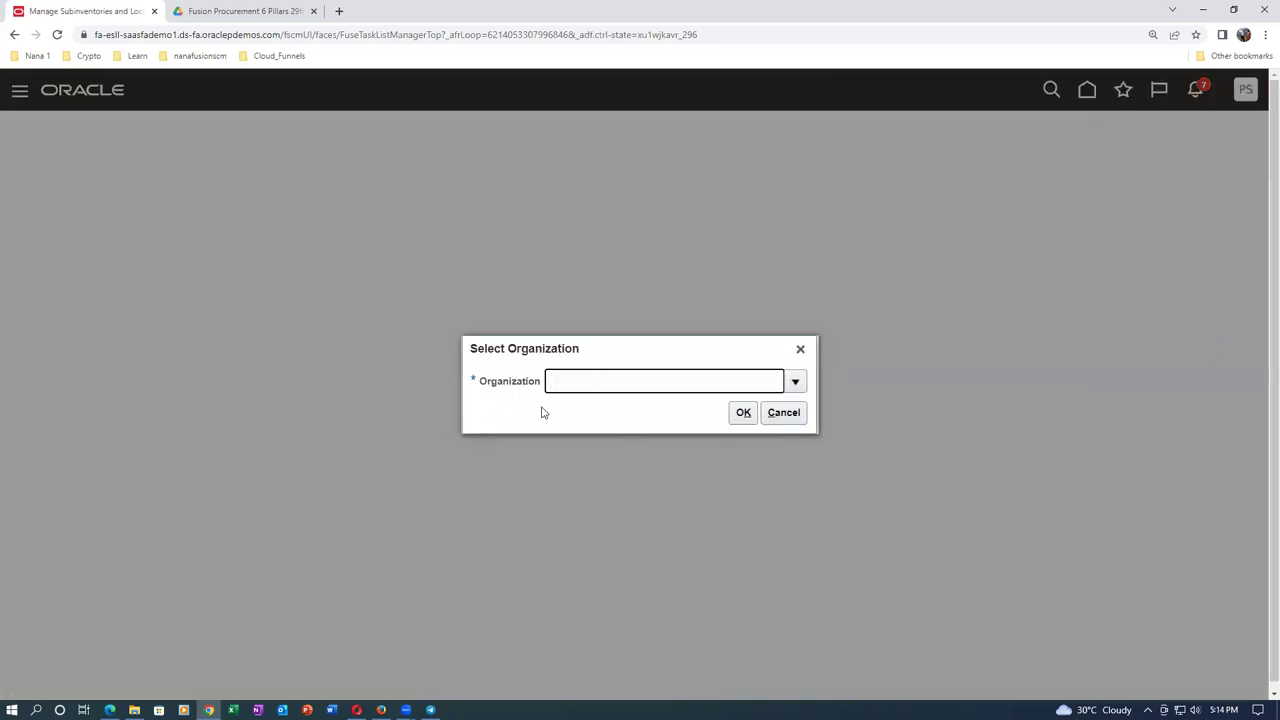
Examine the subinventories of organization T011, close the task, and return to the enterprise structure PDF in Edge
type("T011")
key("Tab")
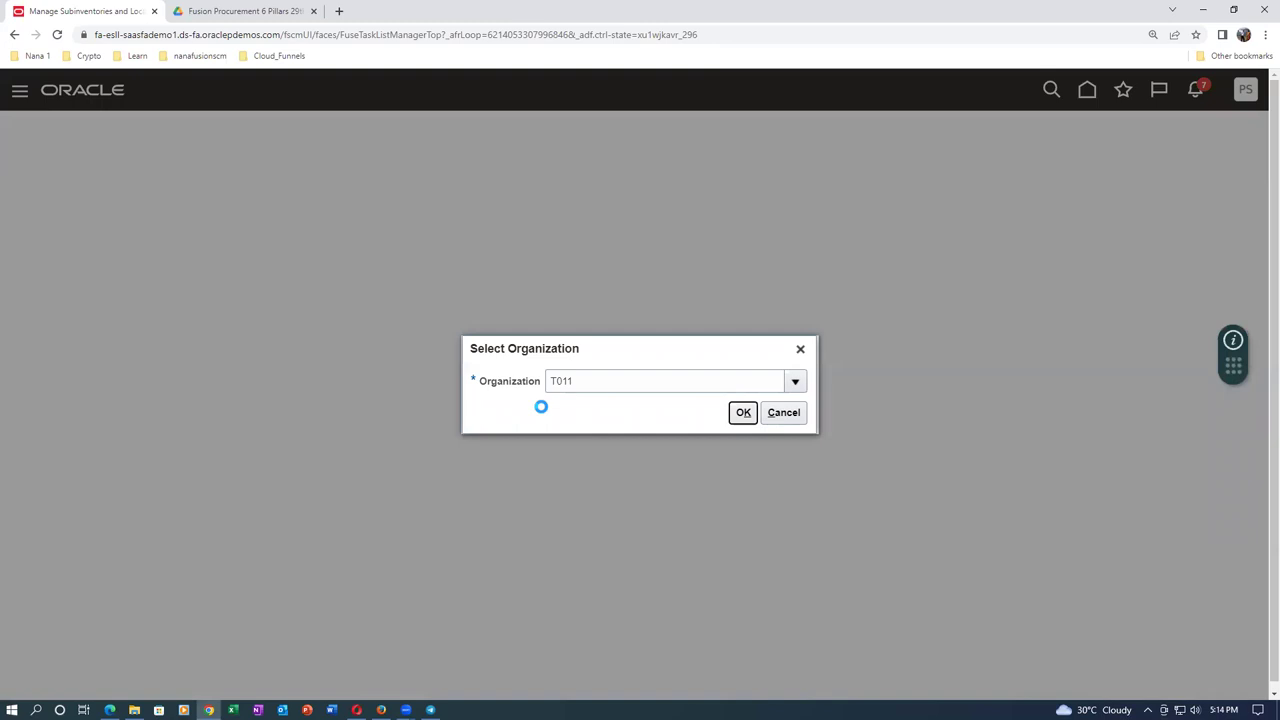
left_click(741, 413)
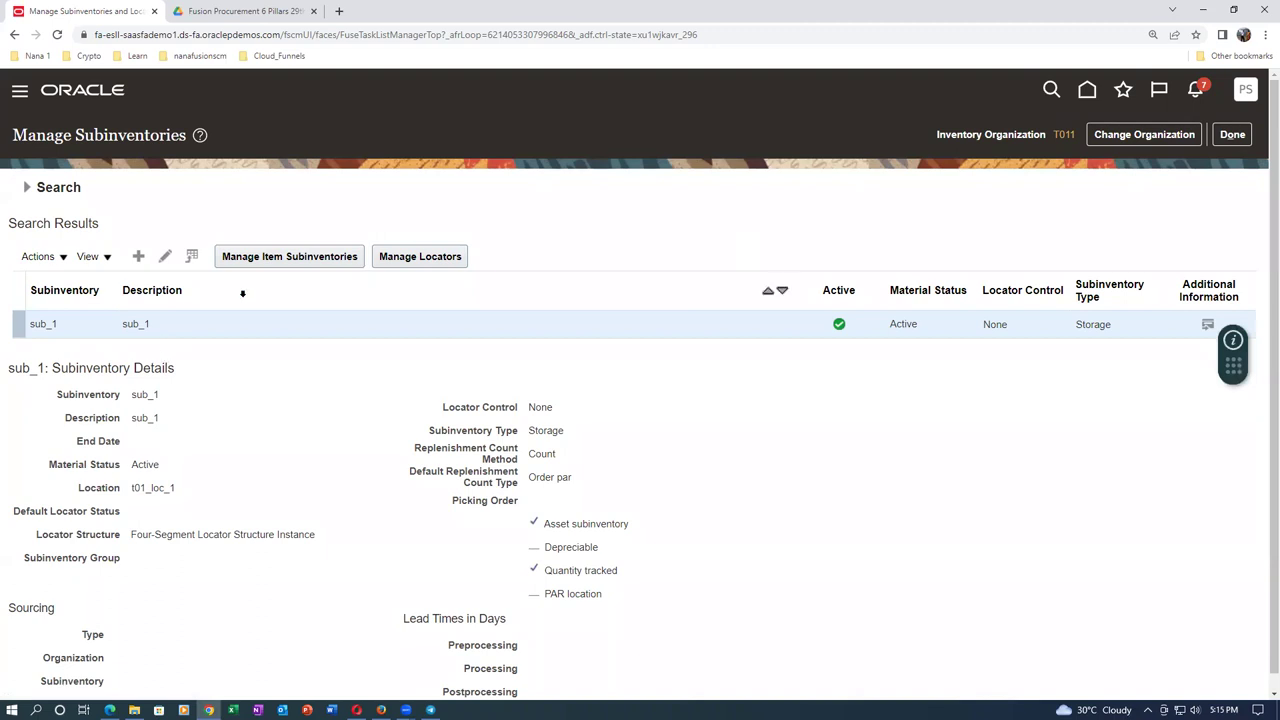
left_click(1236, 135)
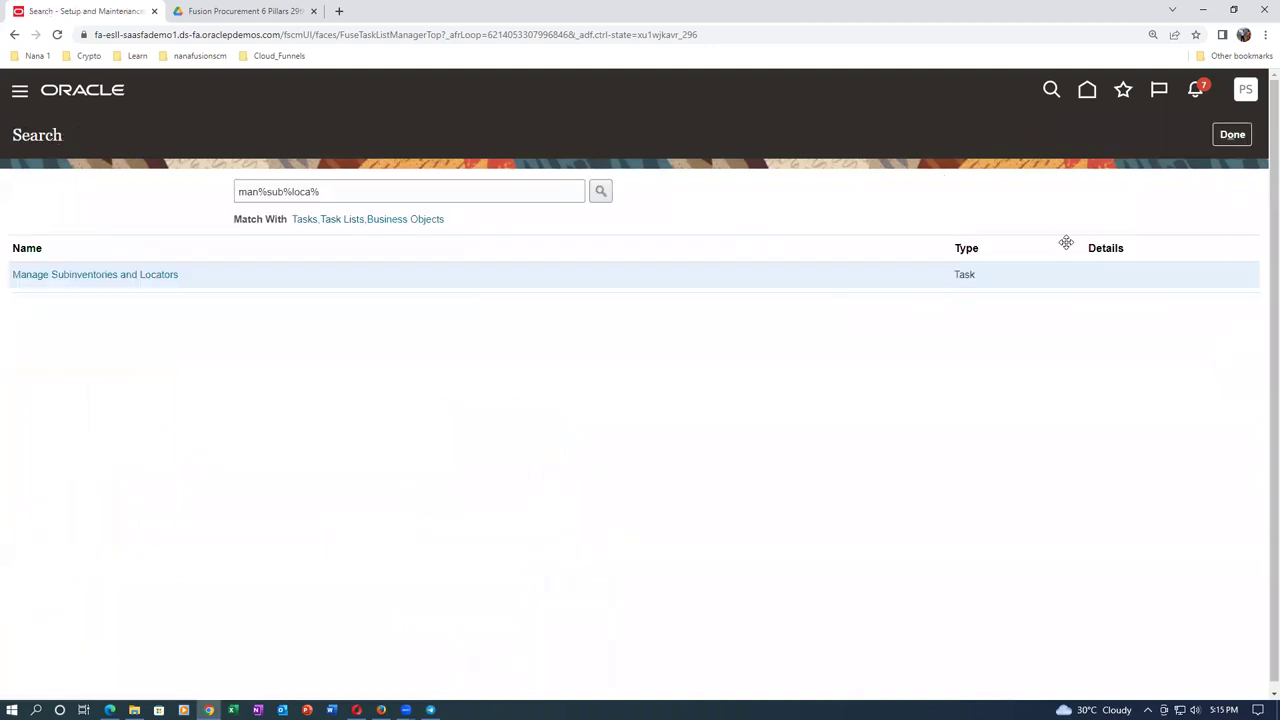
key("alt+Tab")
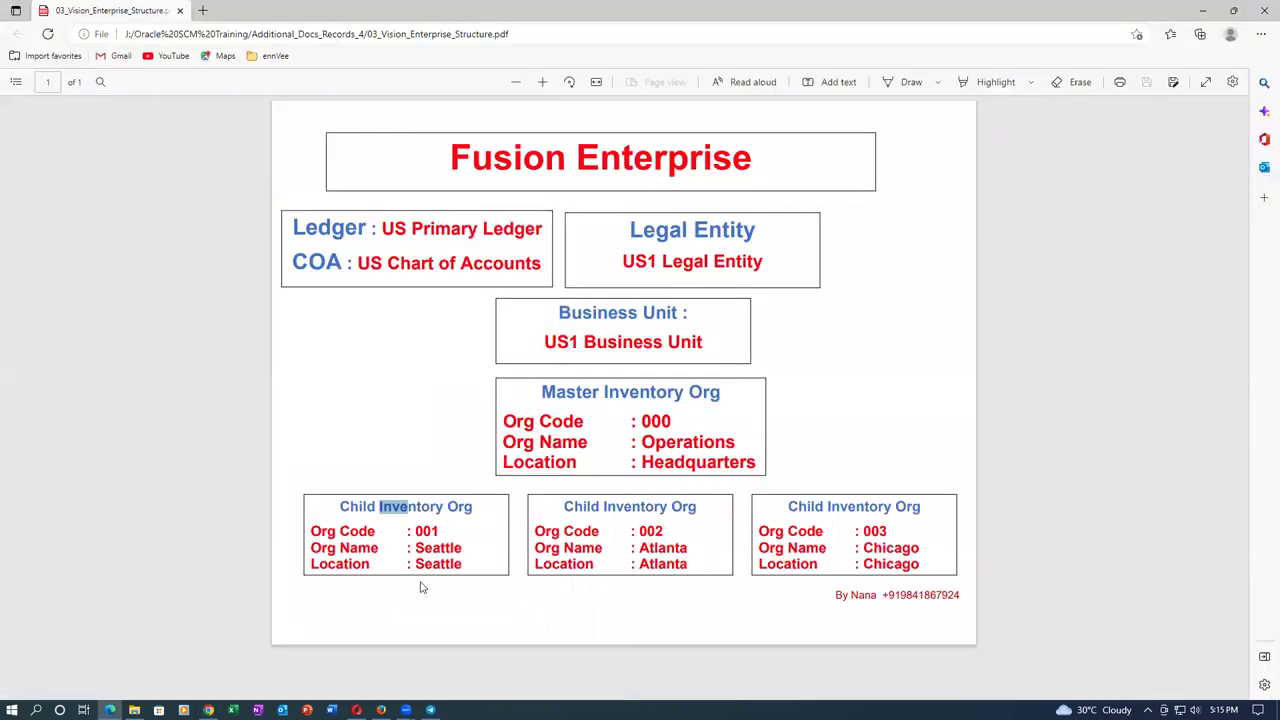
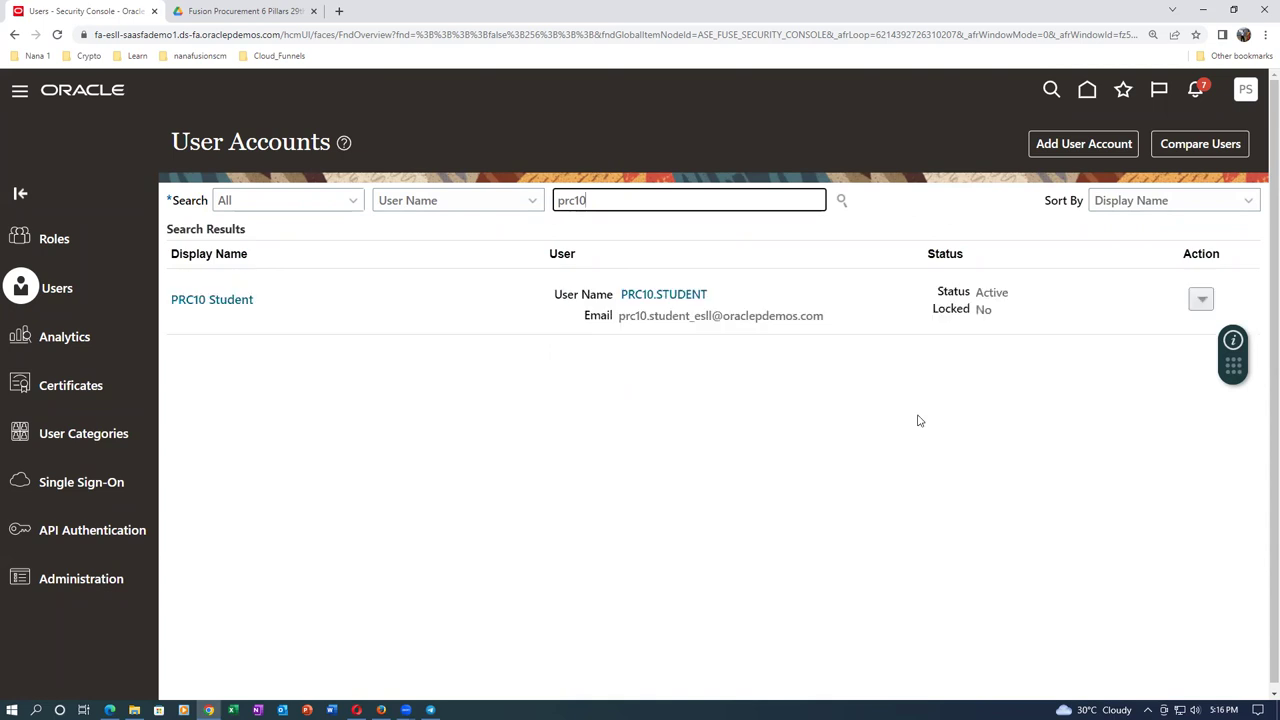
Open the user account found for "prc10" in the Security Console and examine its full list of assigned roles
left_click(205, 300)
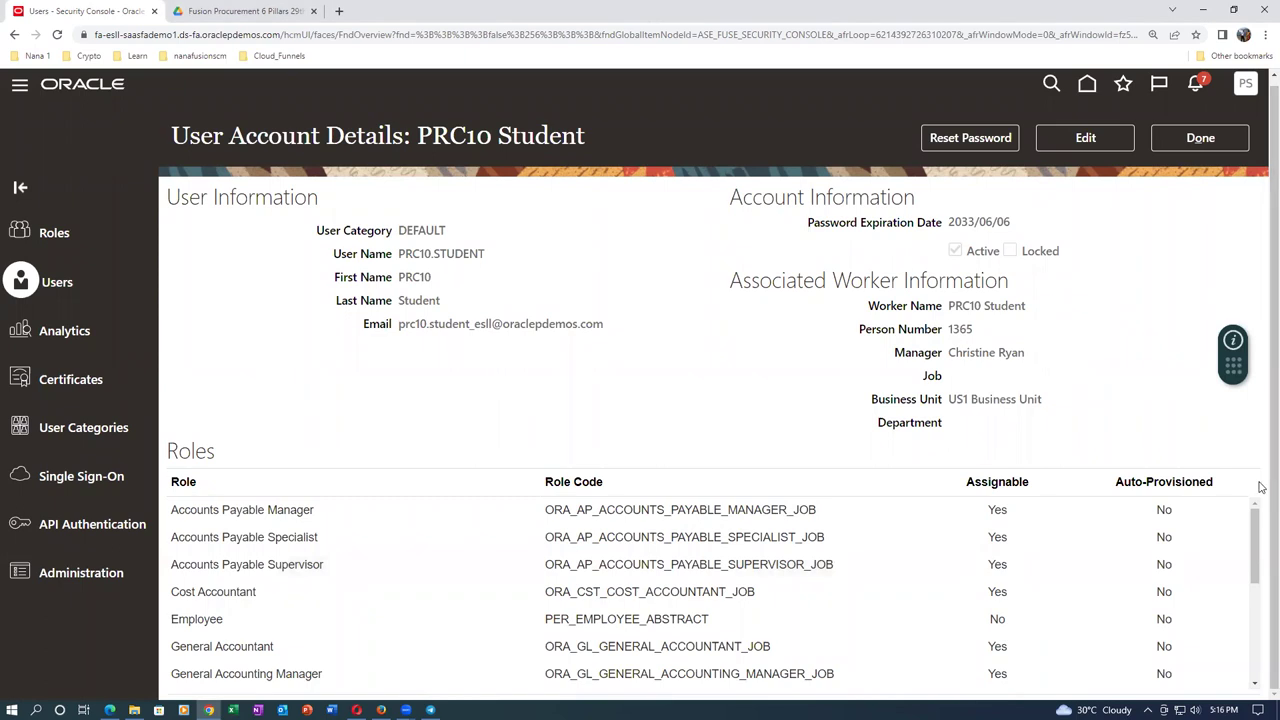
left_click_drag(1256, 562, 1258, 591)
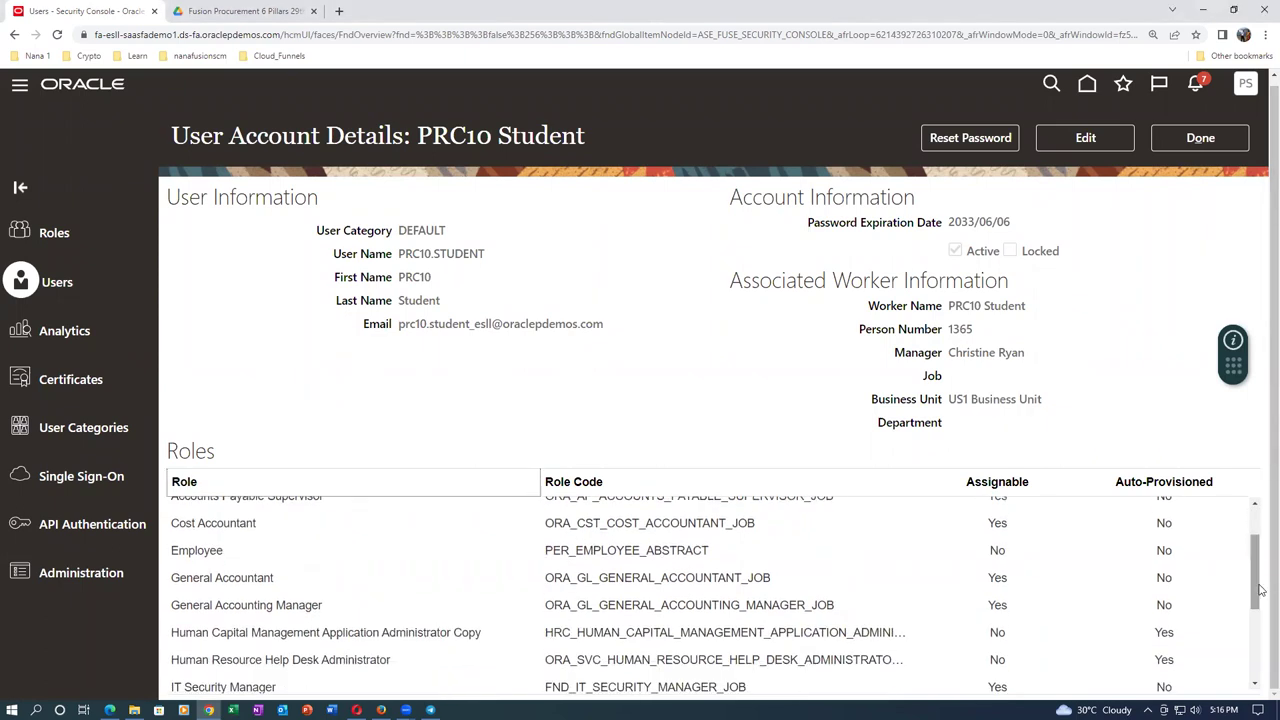
left_click(312, 604)
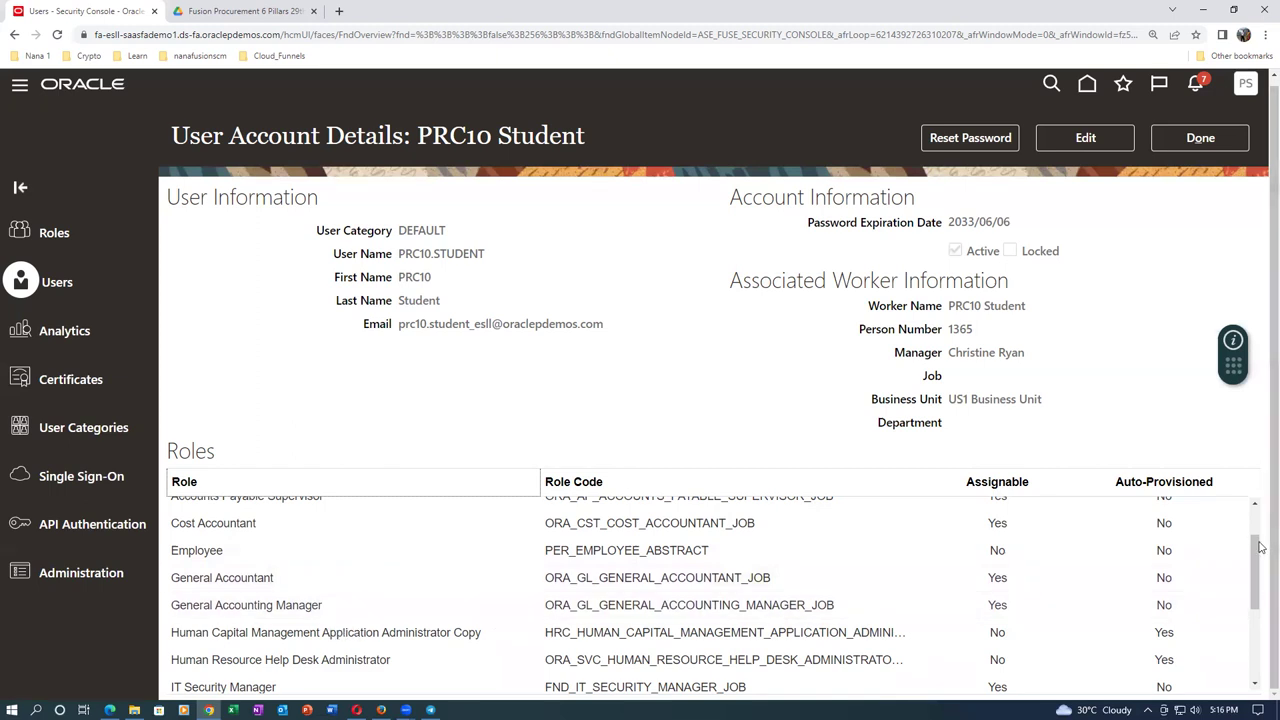
left_click_drag(1259, 566, 1261, 634)
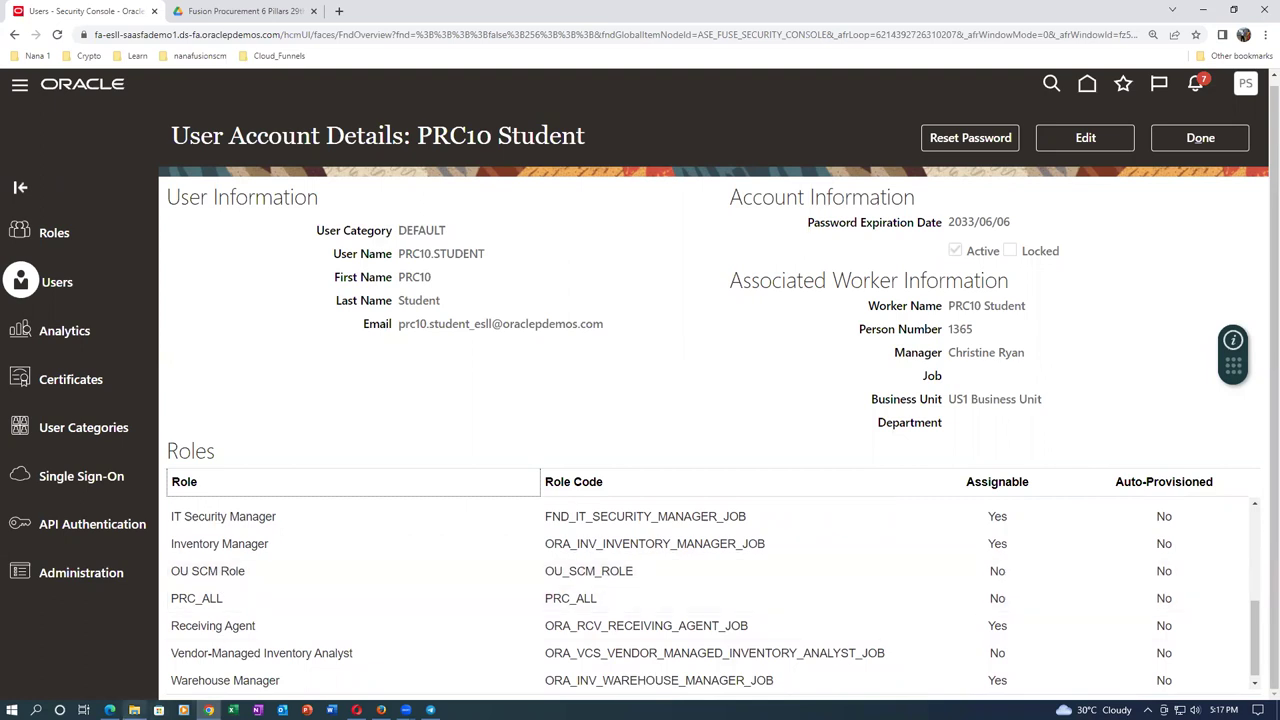
Switch to File Explorer, search the Additional_Docs_Records_4 folder for "vision", and open the 58_Visions roles document in Word
left_click(134, 710)
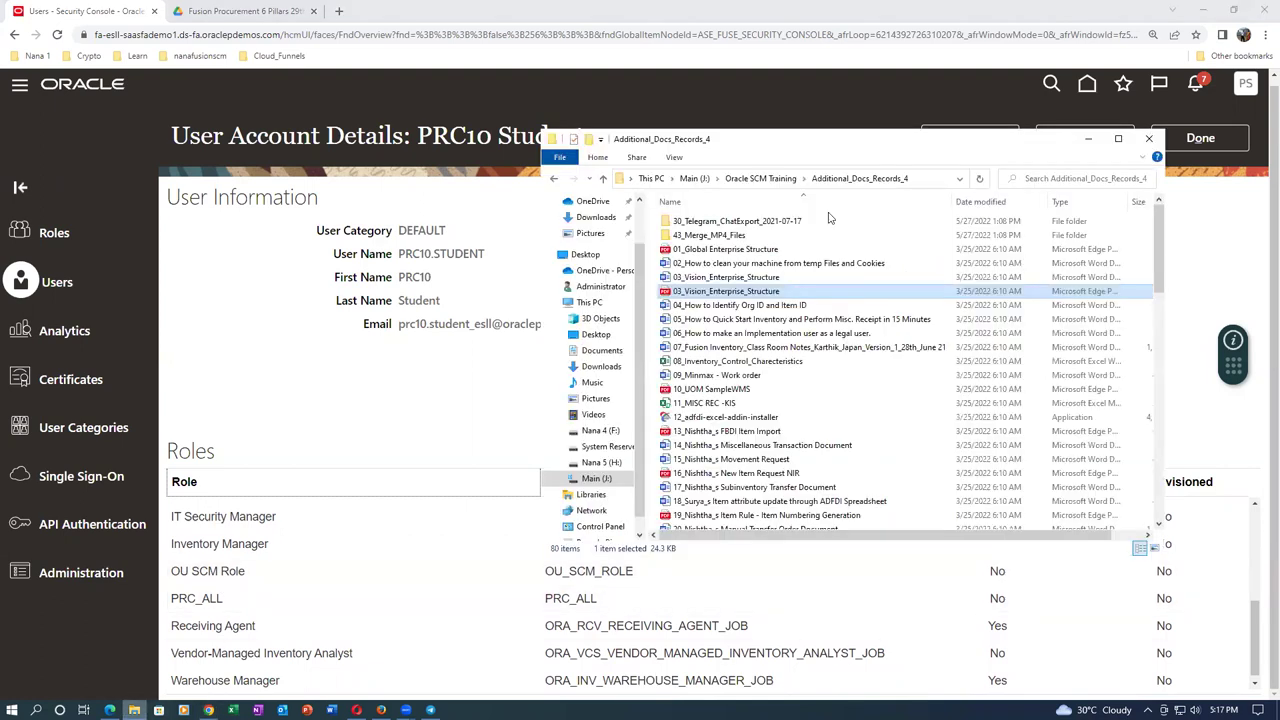
left_click(1102, 180)
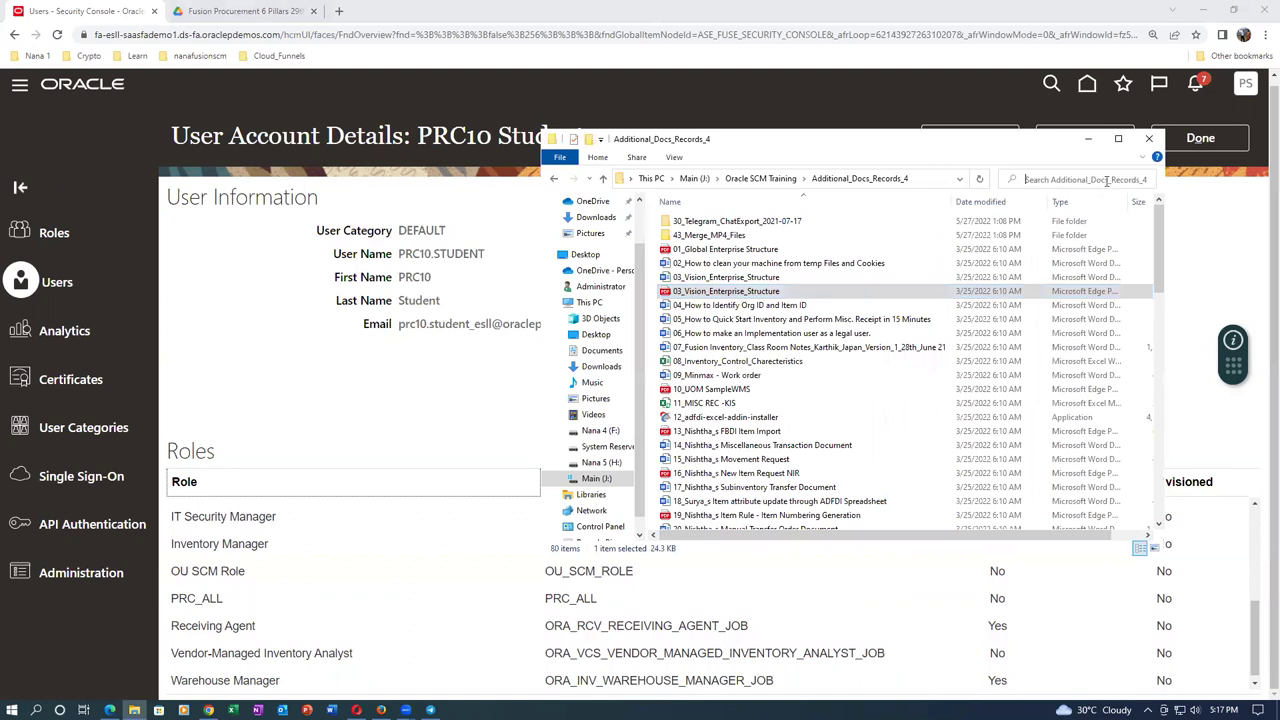
type("vision")
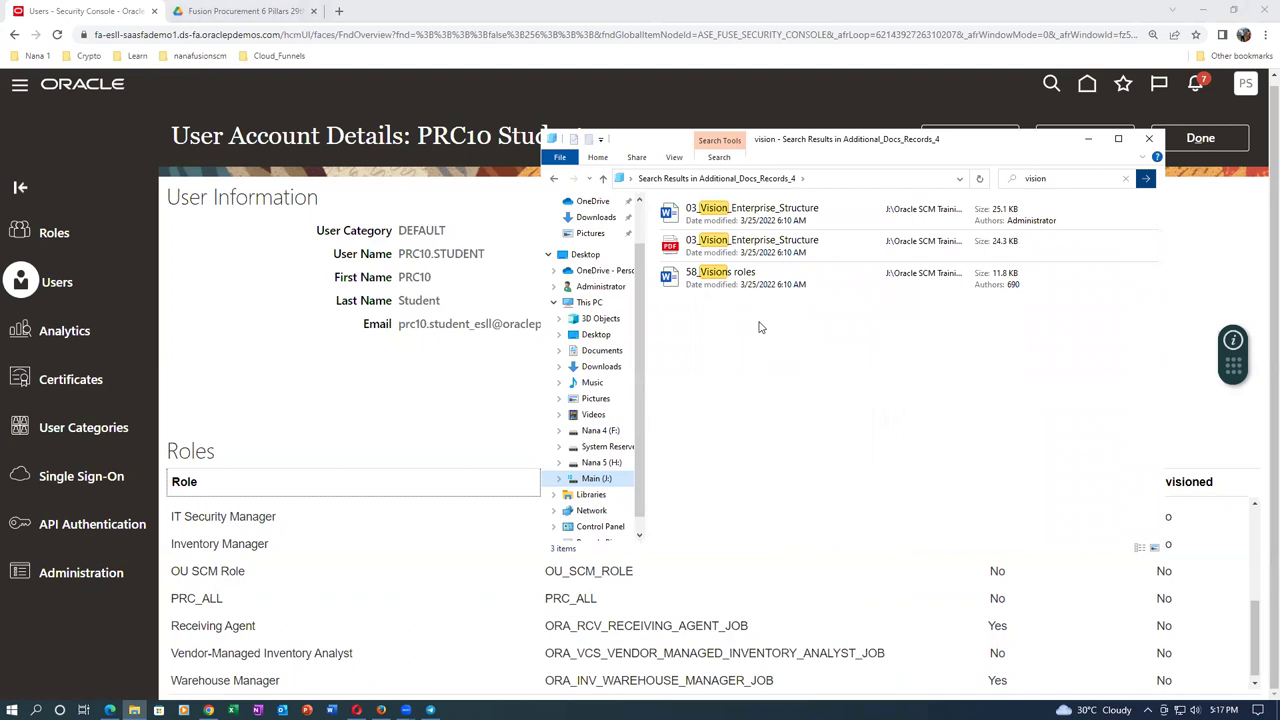
double_click(747, 286)
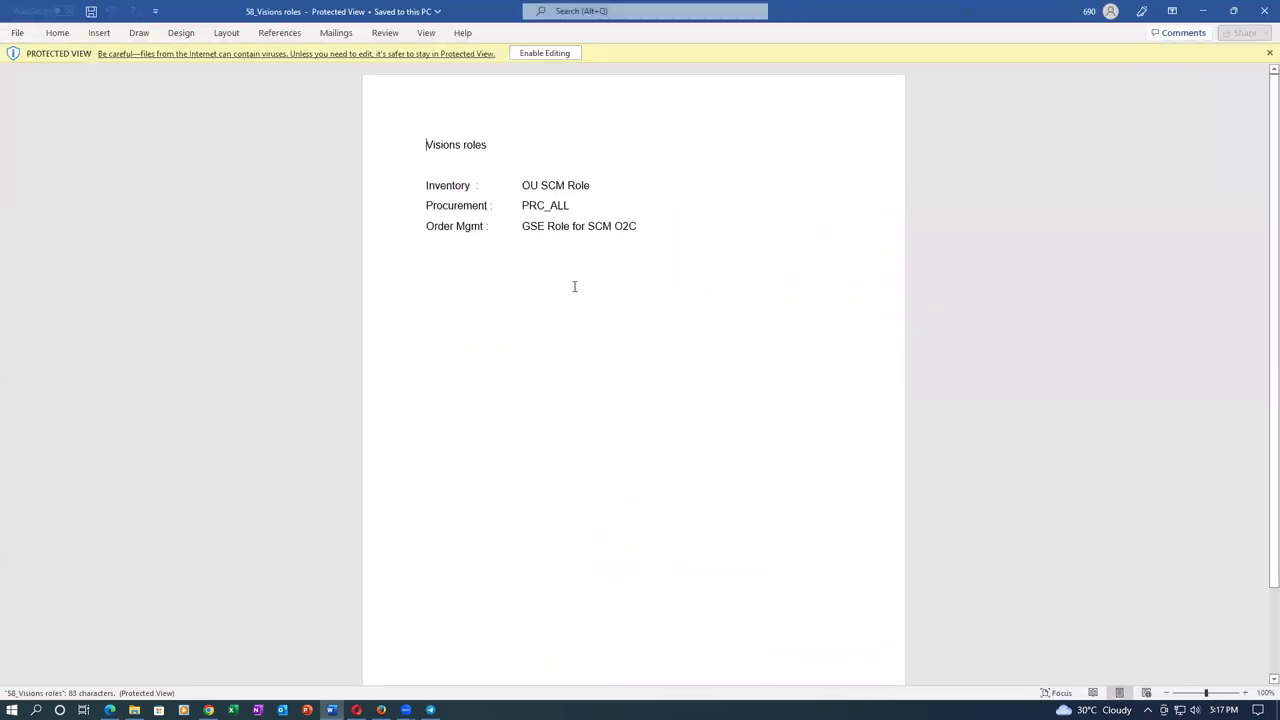
Highlight the Inventory role OU SCM Role in the document and relate it to the enterprise structure PDF in Edge
left_click_drag(522, 185, 594, 186)
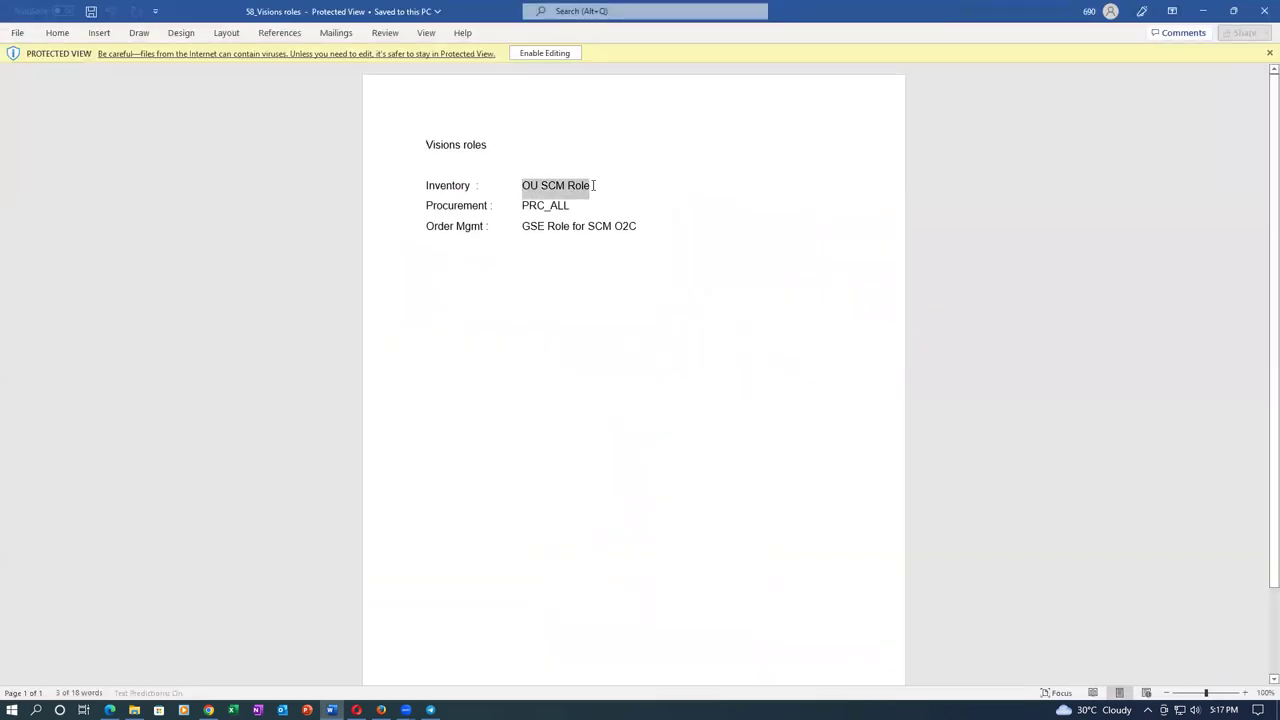
key("alt+Tab")
key("alt+Tab")
key("alt+Tab")
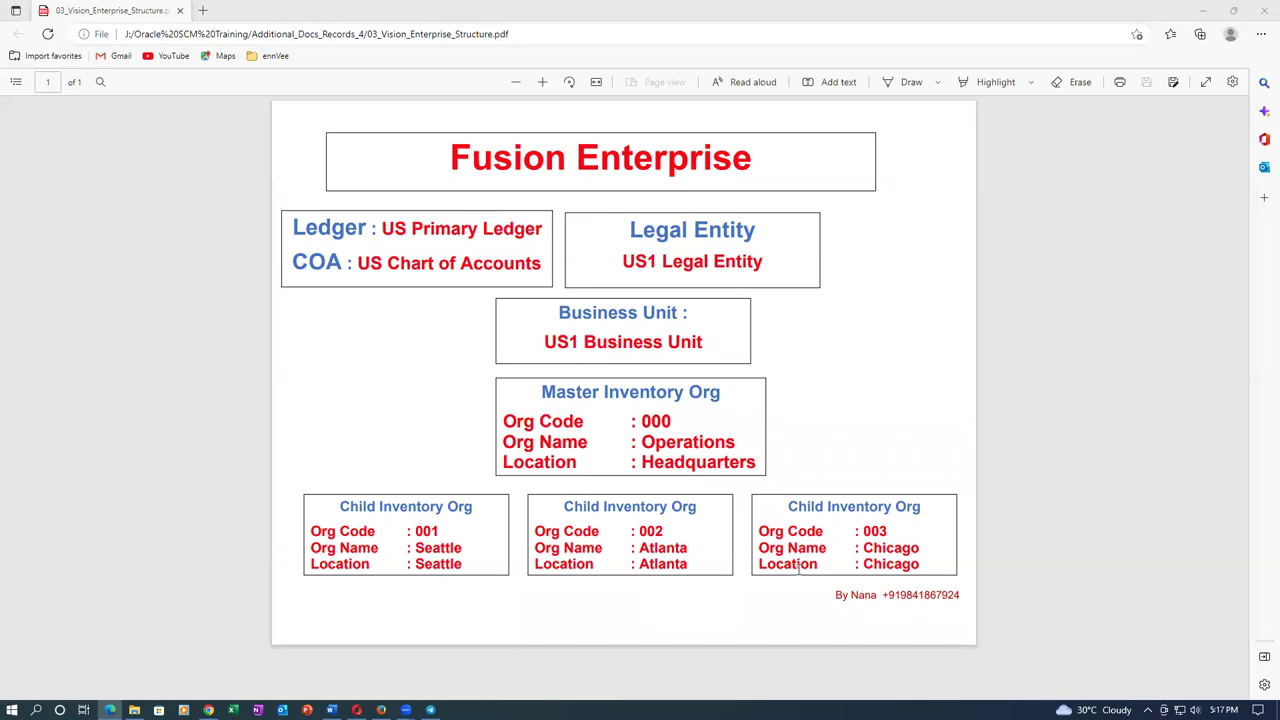
Return to the Word document and highlight the Procurement role PRC_ALL, relating it to the enterprise structure PDF
key("alt+Tab")
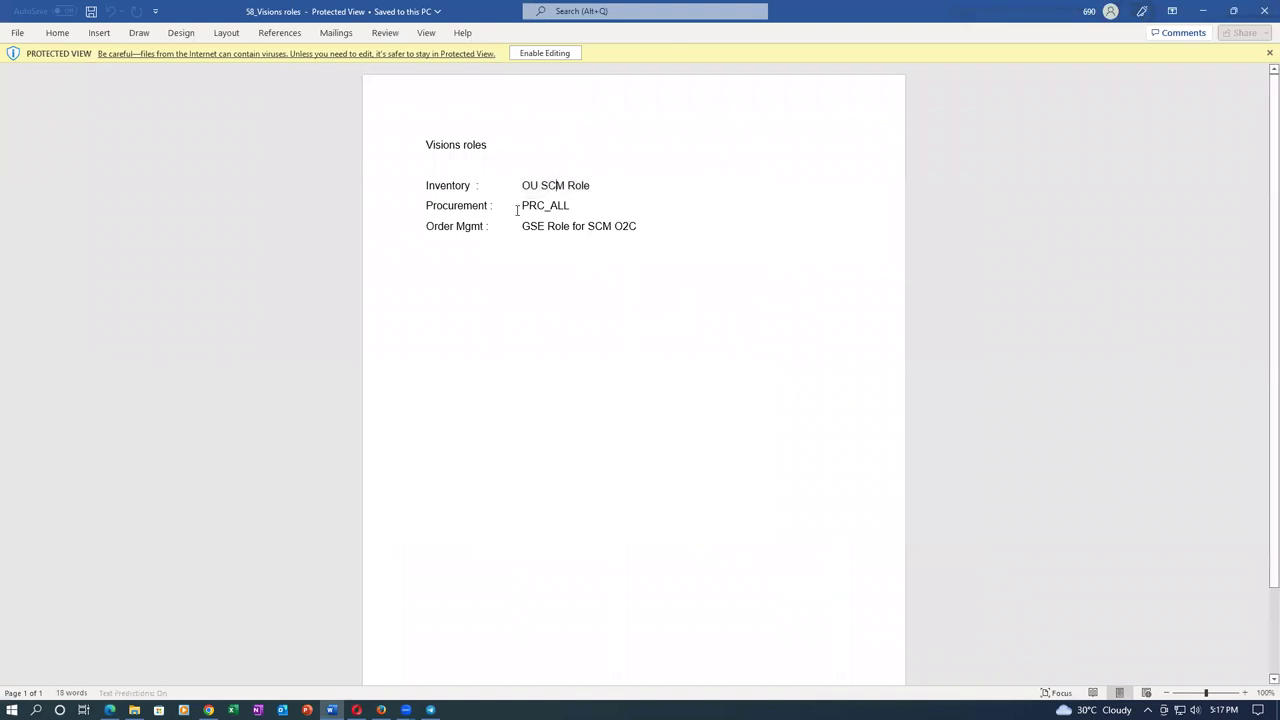
left_click_drag(521, 205, 564, 205)
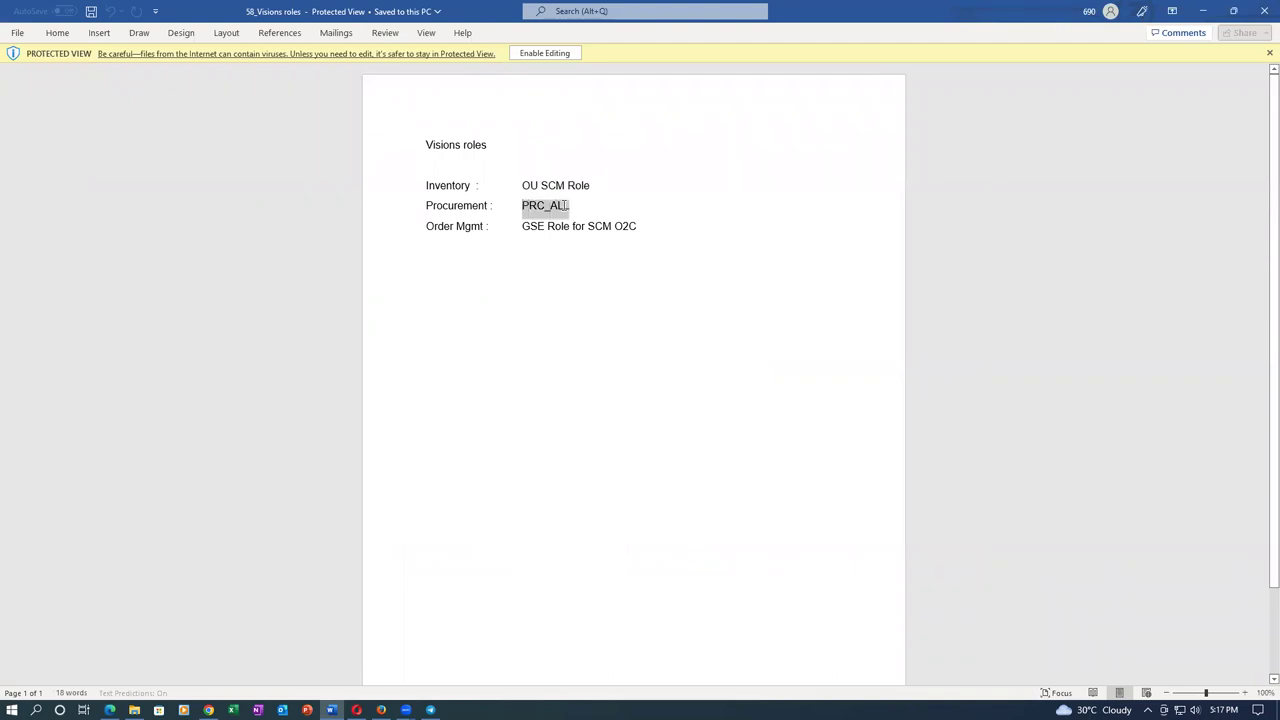
left_click_drag(565, 205, 569, 206)
key("alt+Tab")
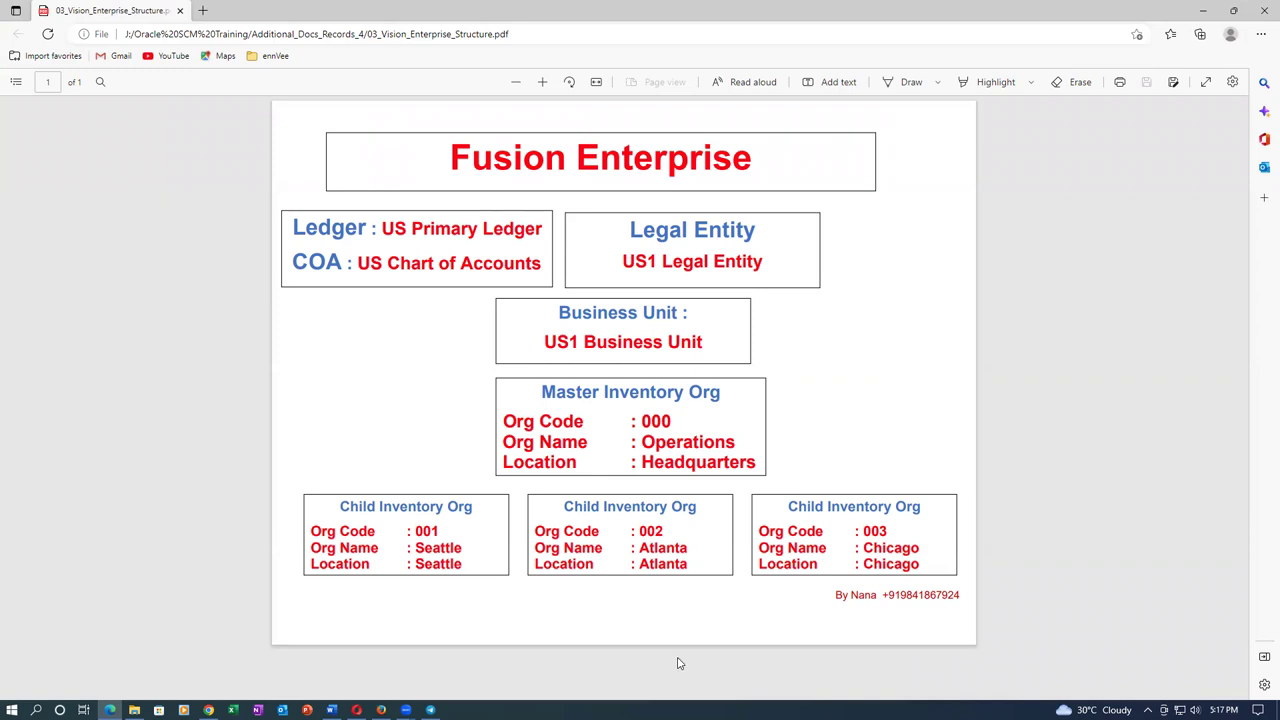
key("alt+Tab")
left_click(563, 207)
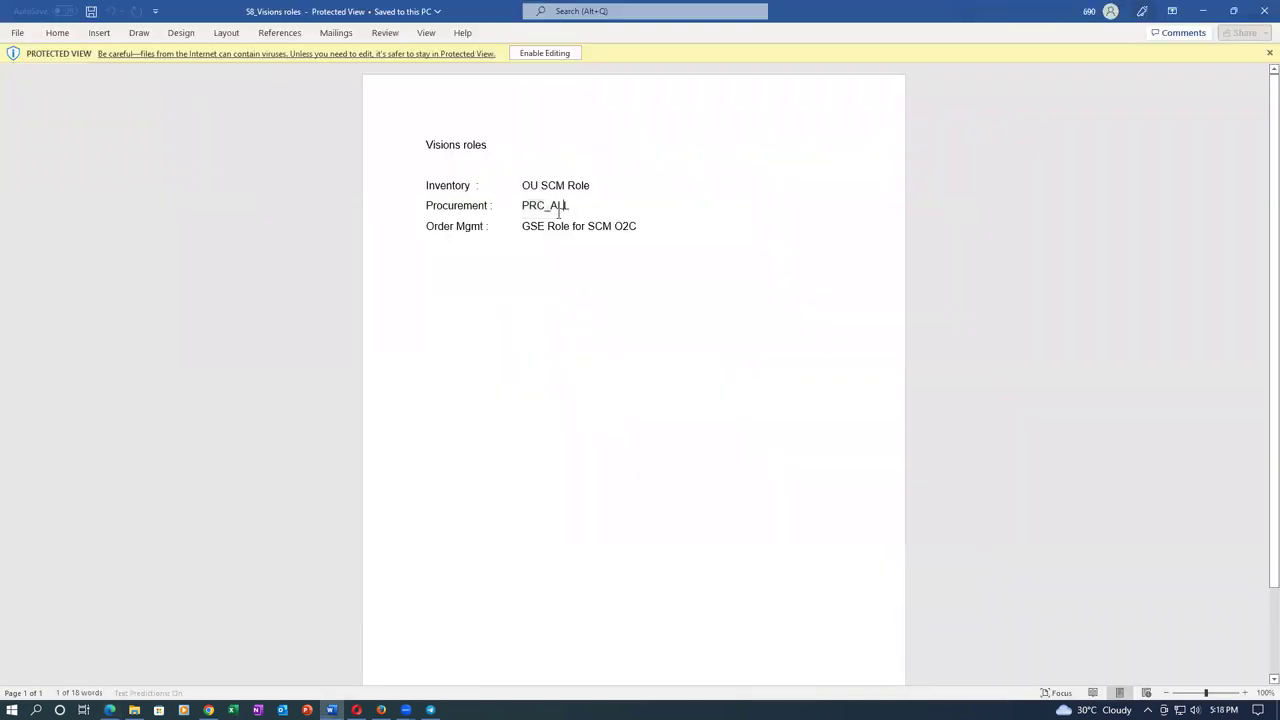
left_click_drag(521, 205, 566, 206)
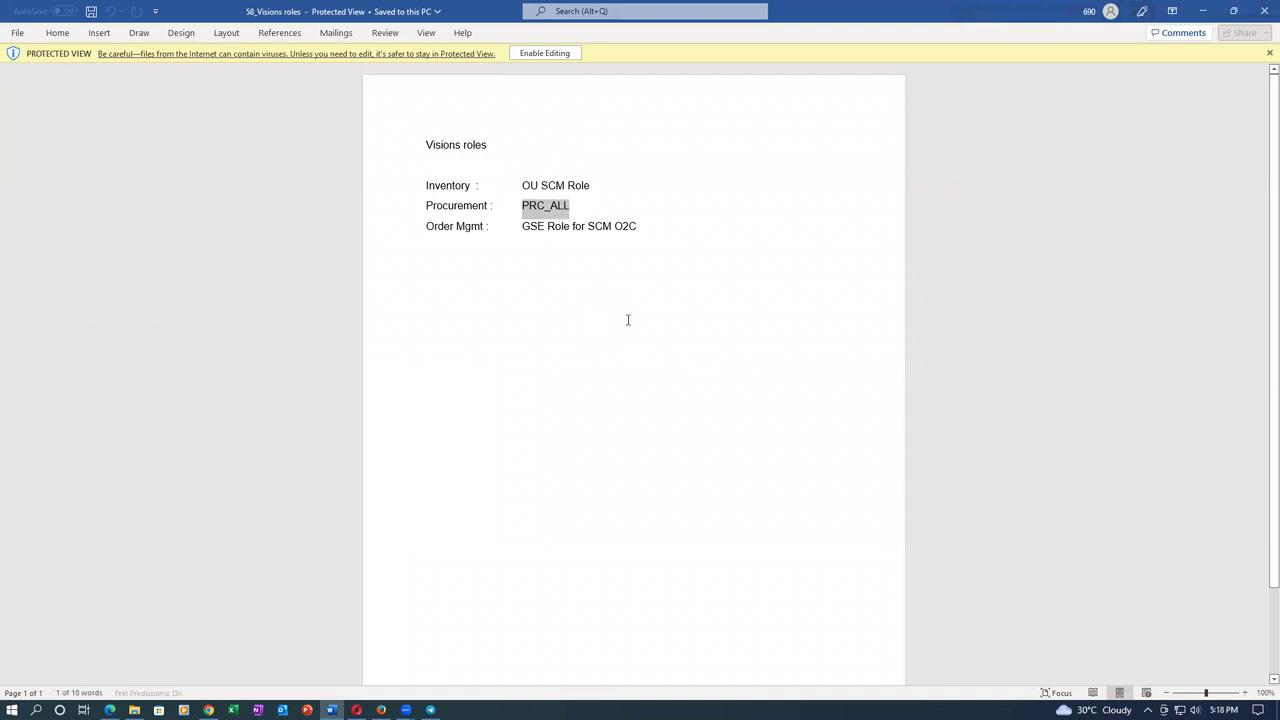
Relate the enterprise structure PDF to the Visions roles document, highlight the Order Mgmt role GSE Role for SCM O2C, and close the document
key("alt+Tab")
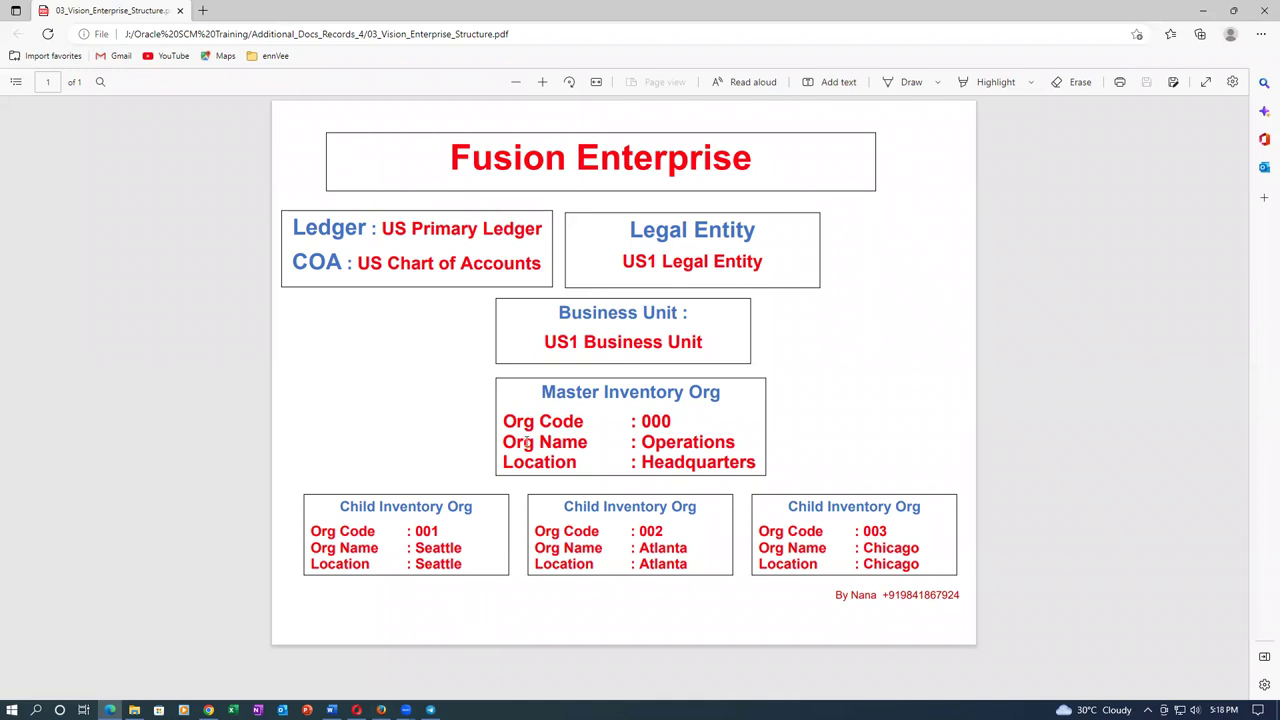
key("alt+Tab")
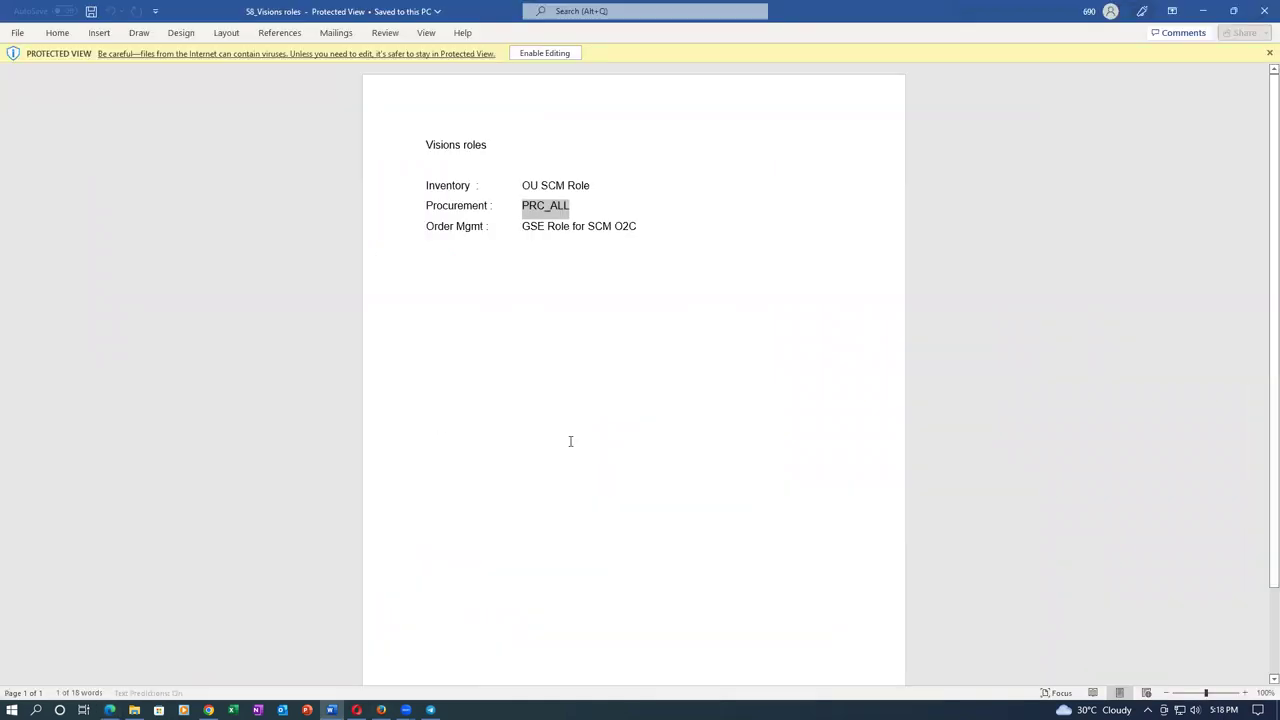
left_click(577, 317)
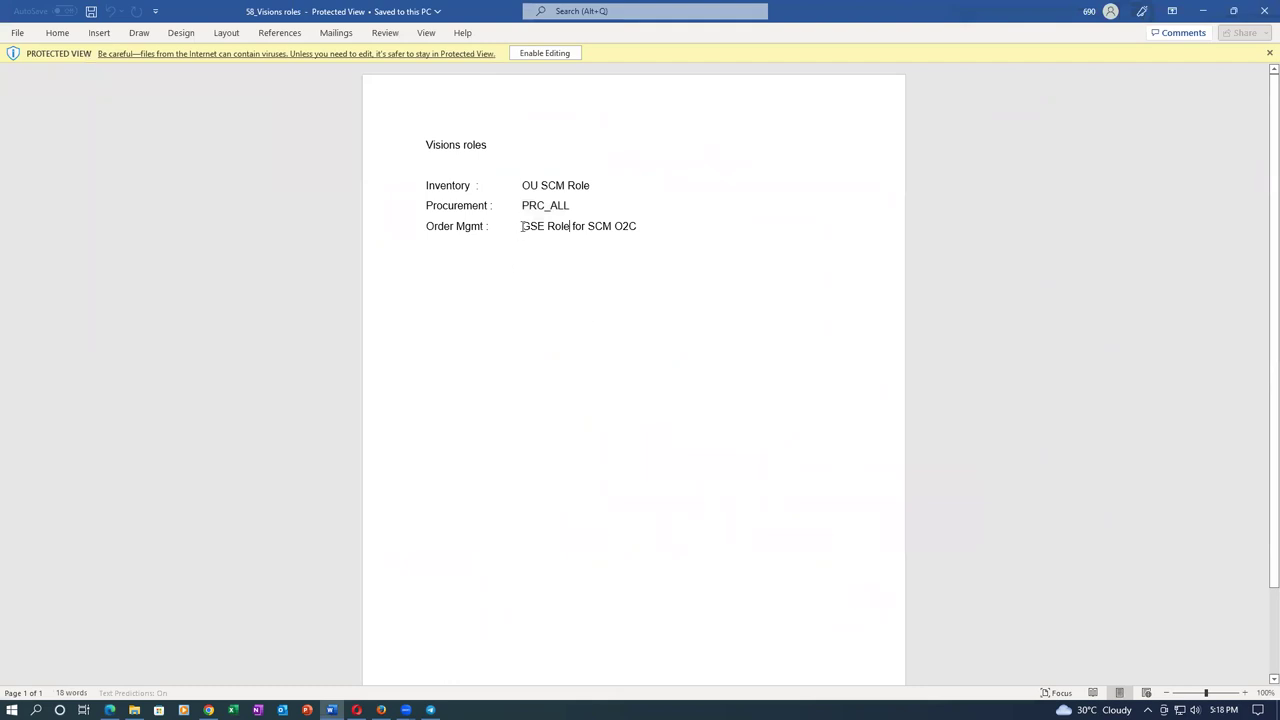
left_click_drag(521, 226, 635, 231)
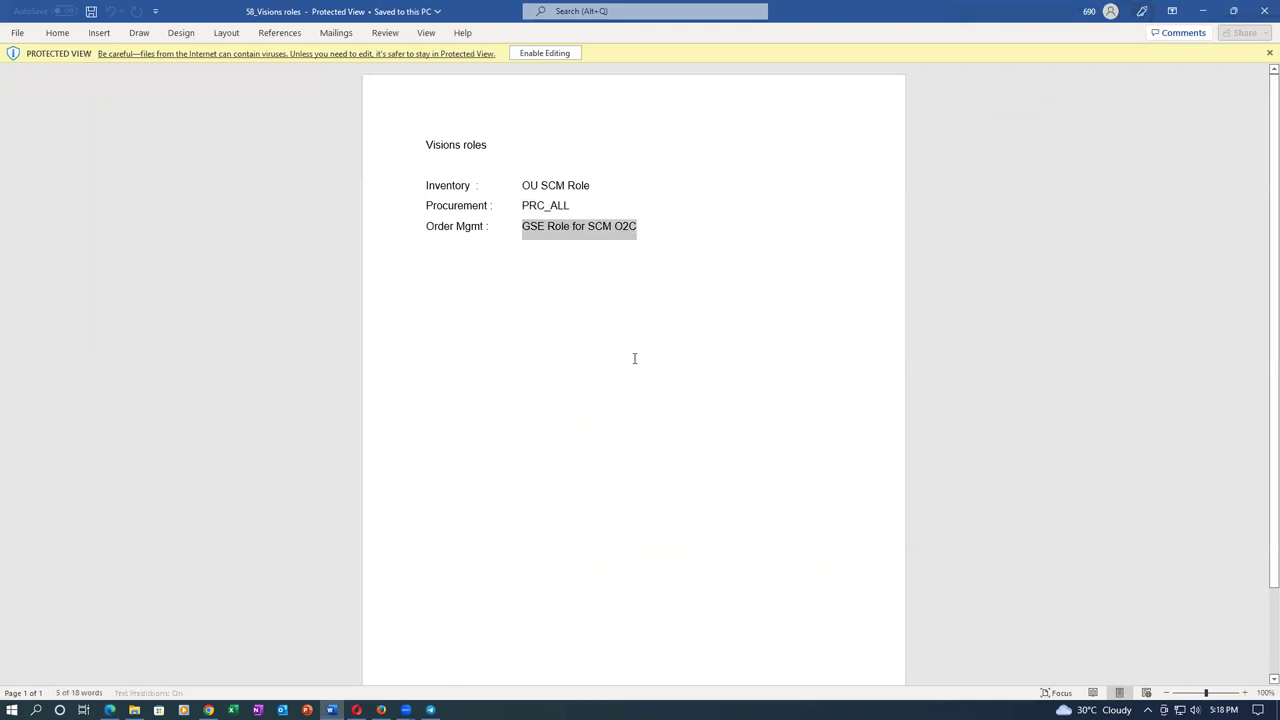
left_click(634, 357)
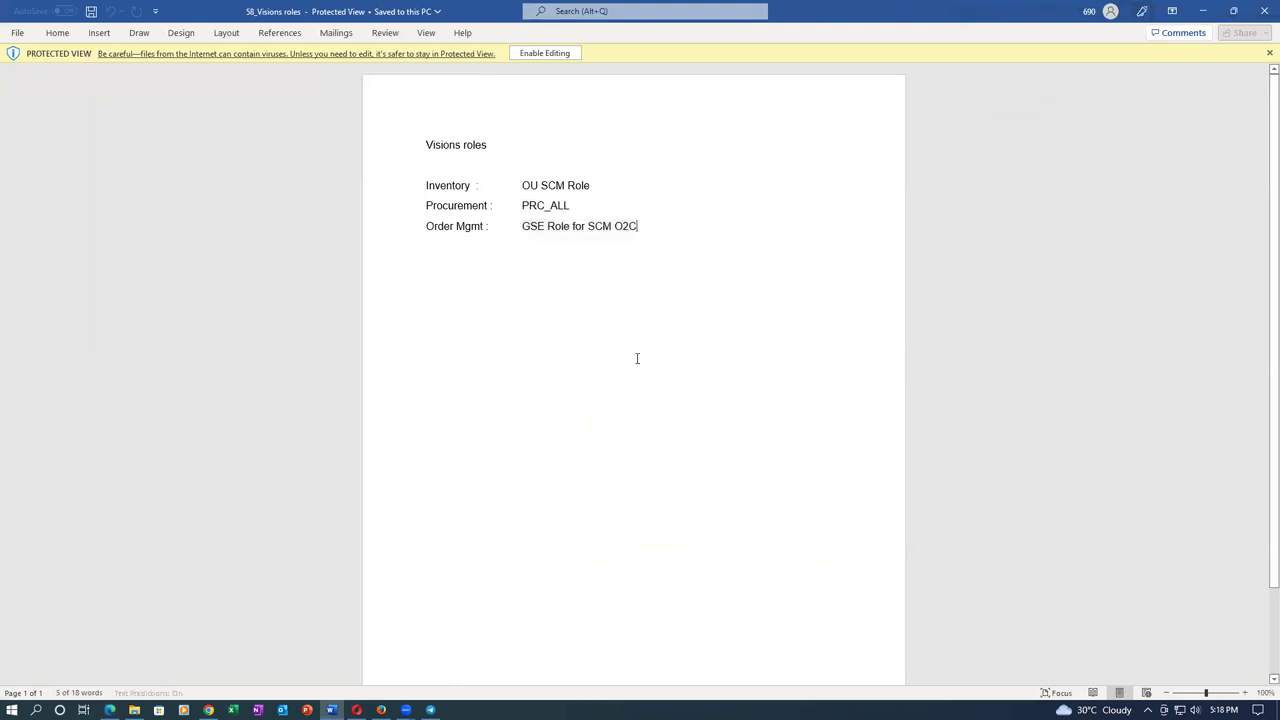
left_click_drag(523, 225, 635, 229)
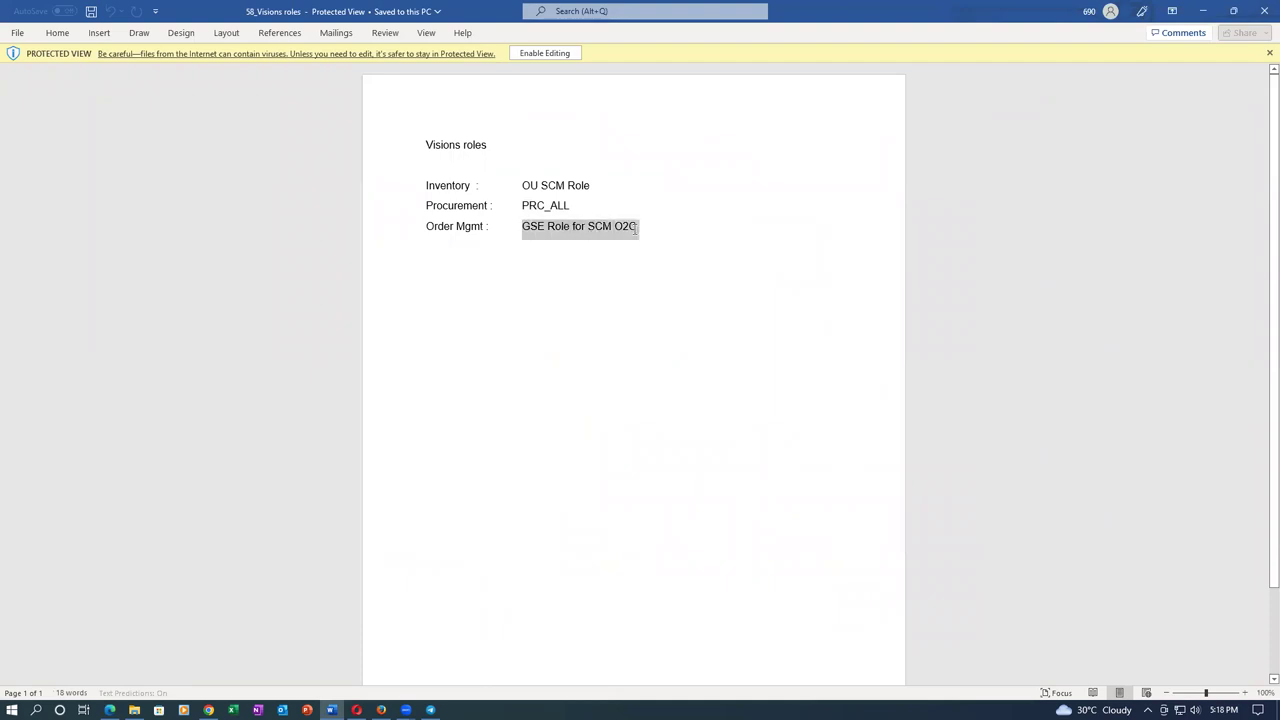
left_click_drag(635, 229, 635, 229)
left_click(608, 352)
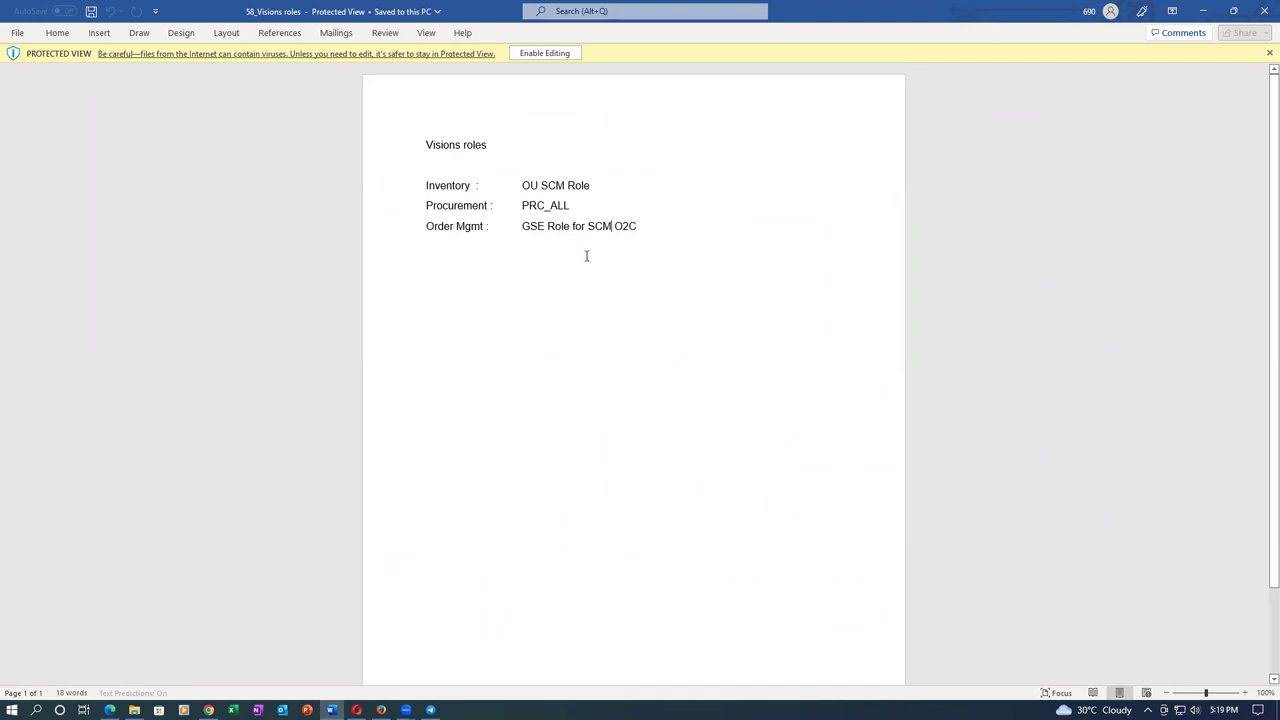
left_click(1264, 11)
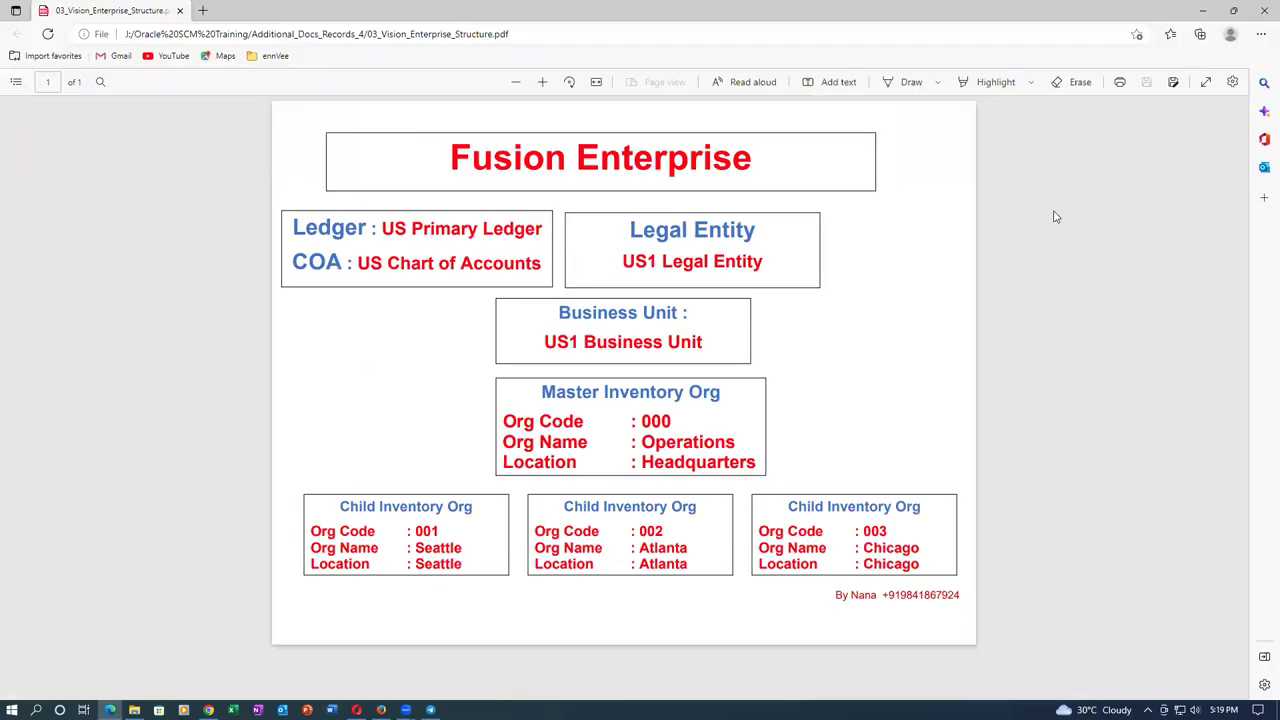
Switch to the Security Console in Chrome and review the roles assigned to the prc10 user account
key("alt+Tab")
key("alt+Tab")
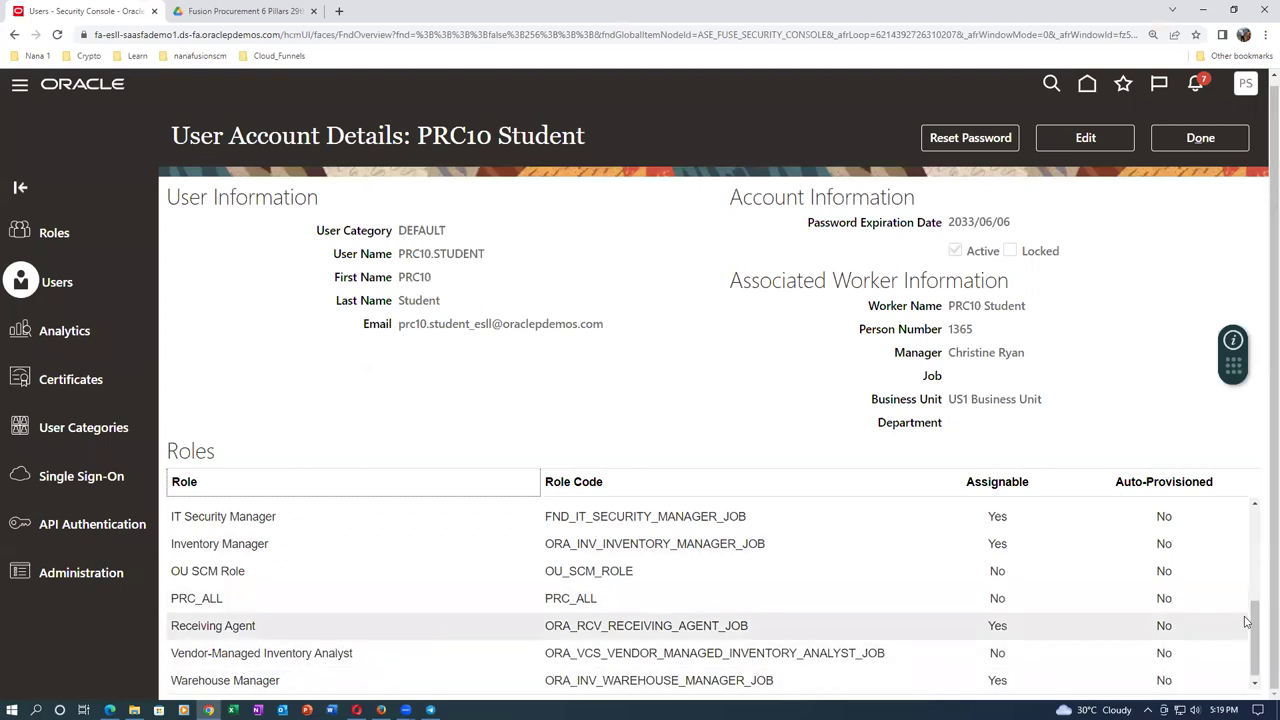
scroll(1262, 642, "down", 1)
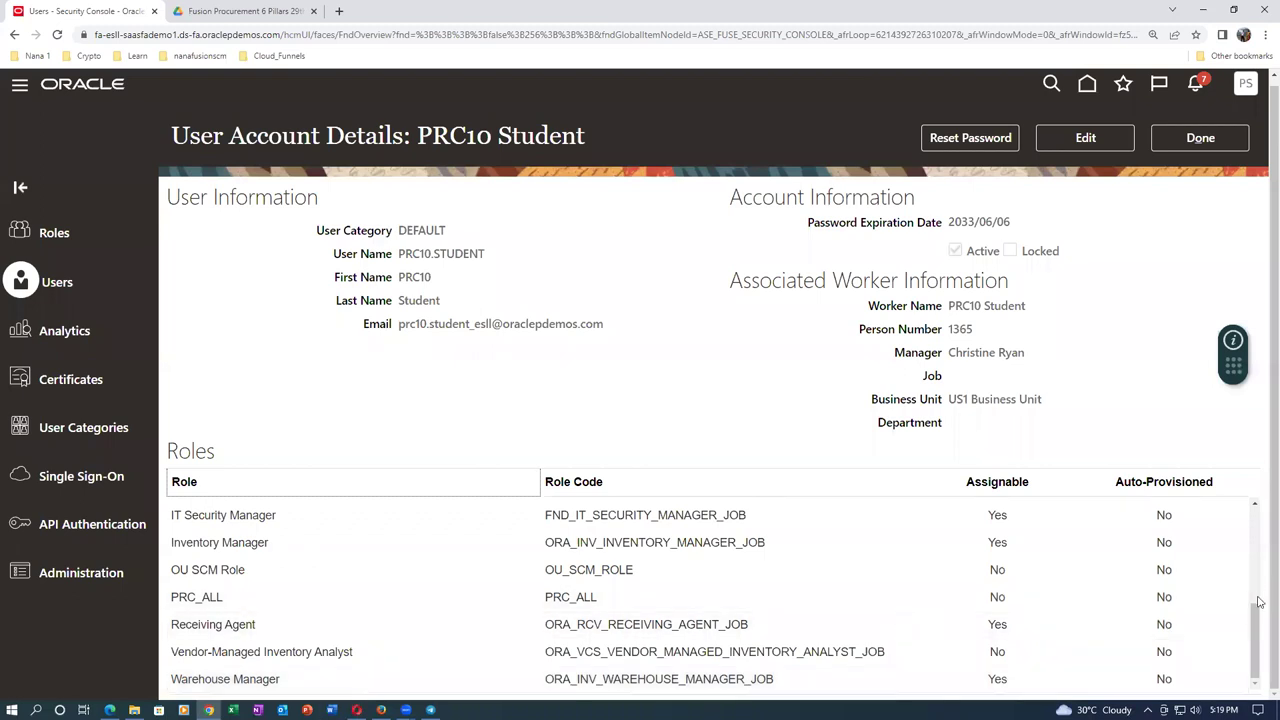
left_click_drag(1258, 602, 1260, 540)
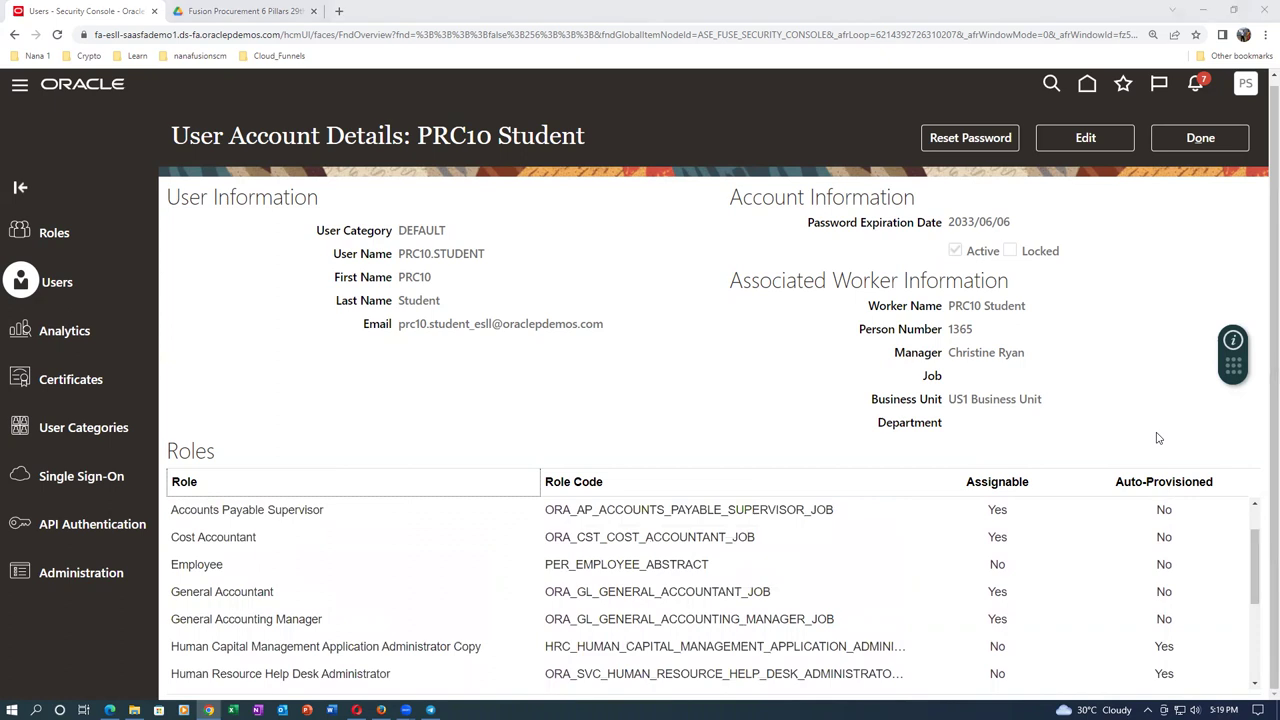
Edit the prc10 user account and add the Procurement Manager role with code ORA_PO_PROCUREMENT_MANAGER_JOB
left_click(1085, 138)
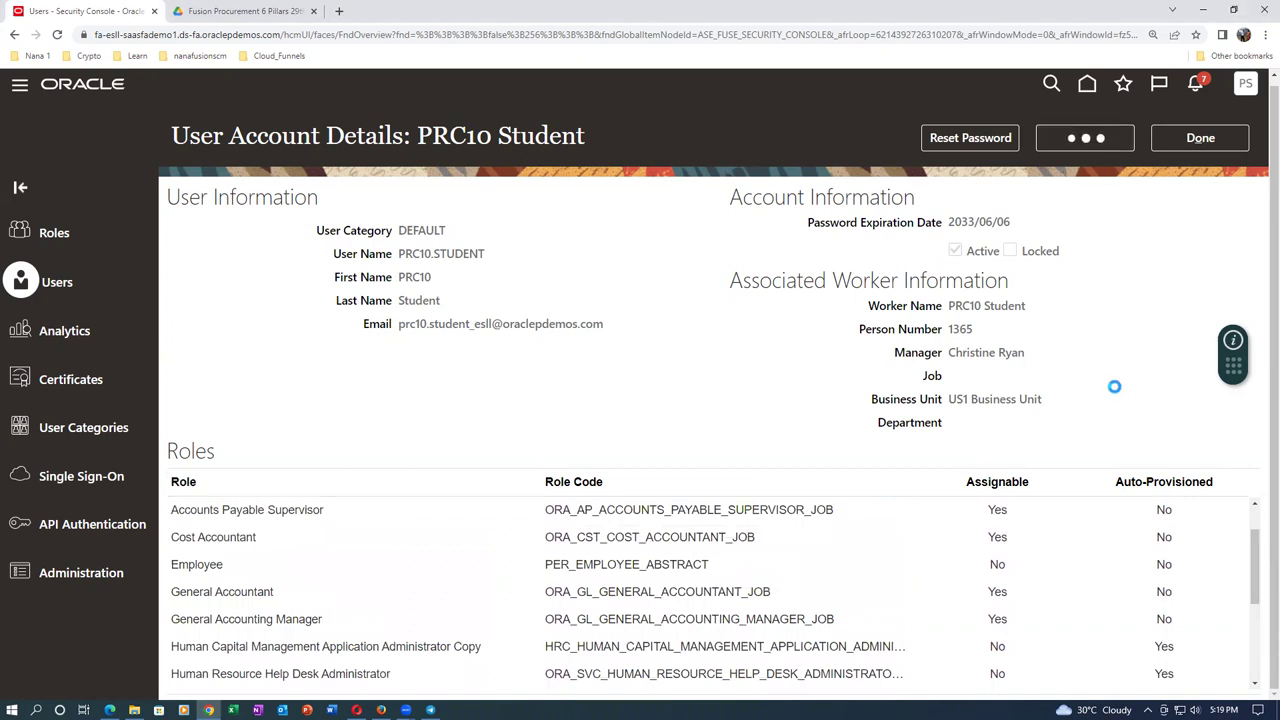
left_click(944, 605)
left_click(548, 218)
type("Procure")
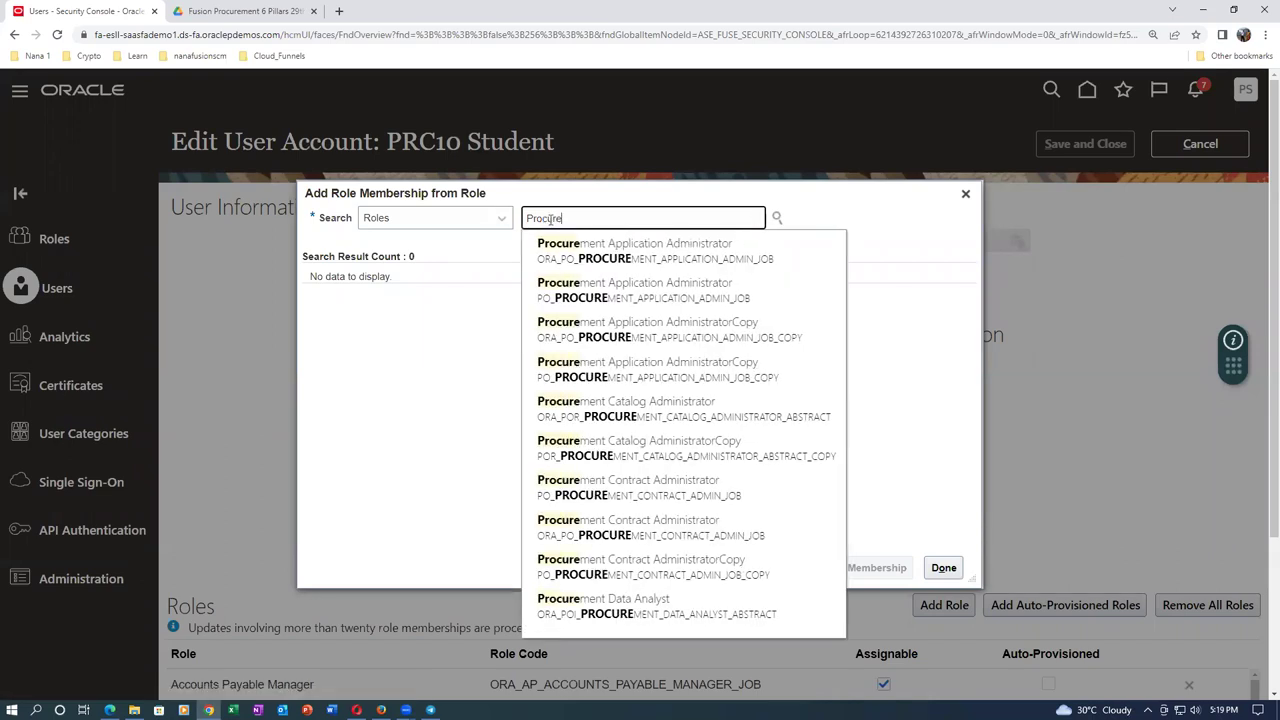
type("ment mana")
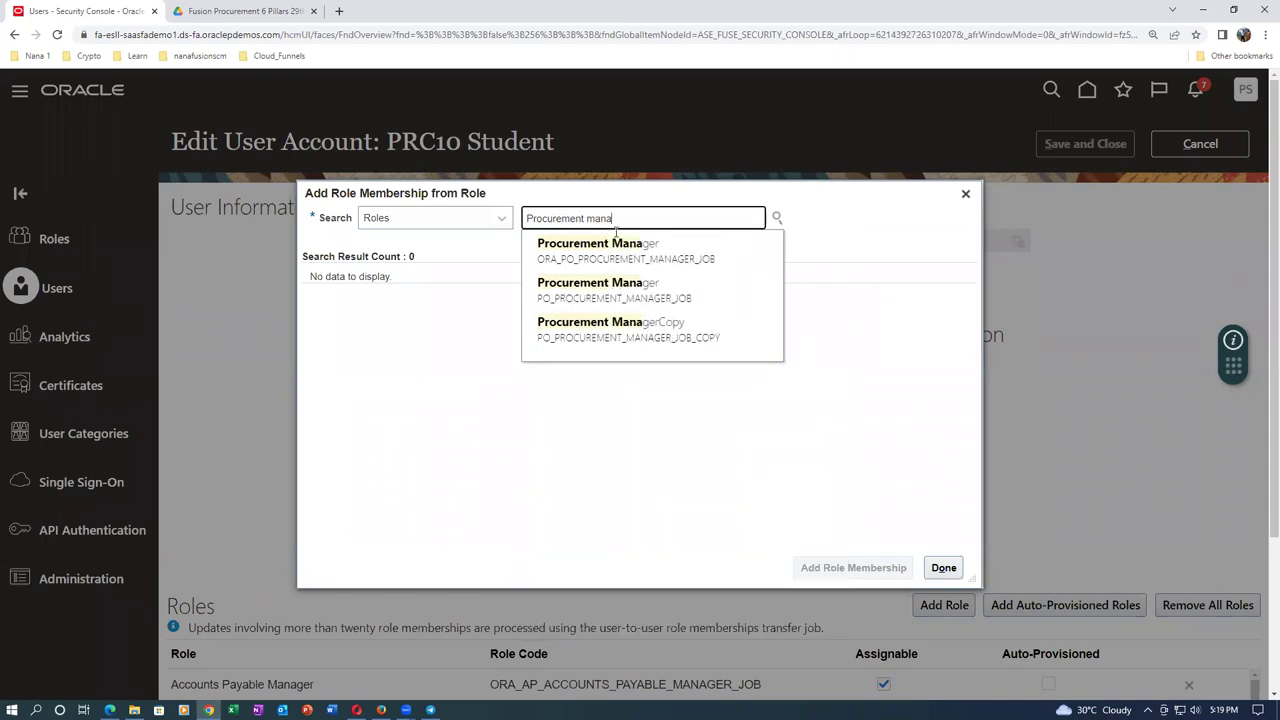
left_click(630, 256)
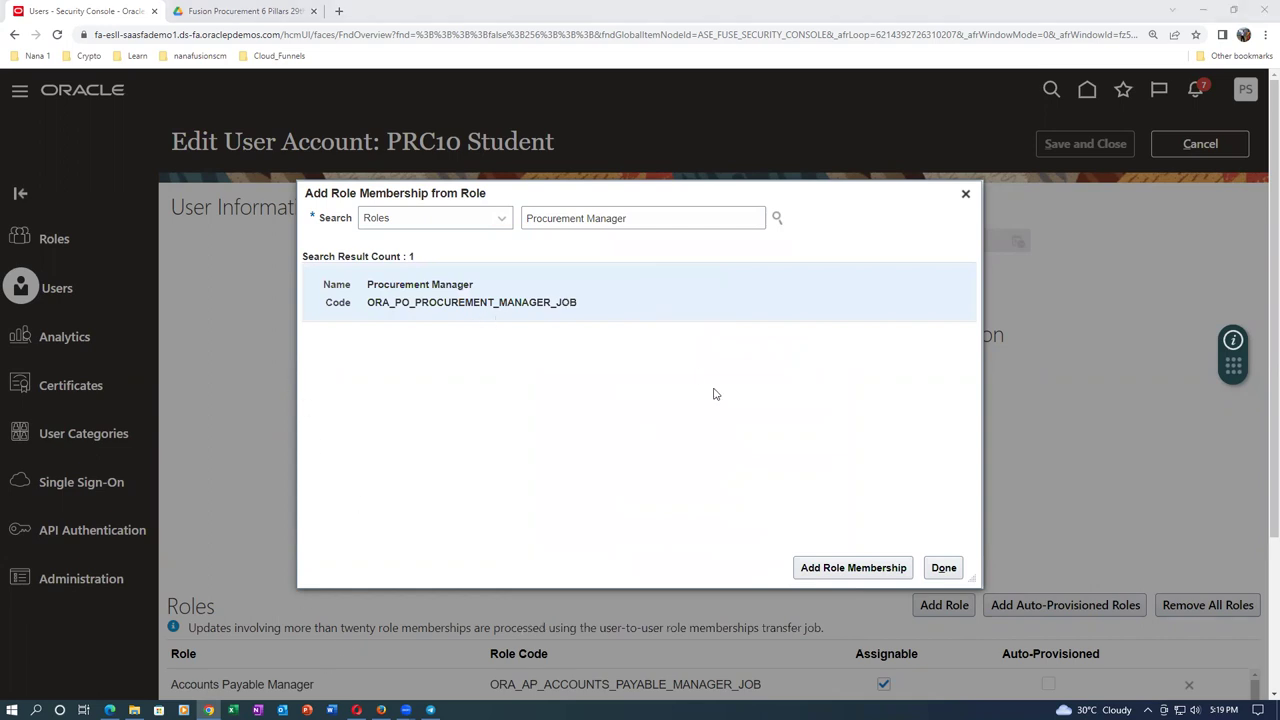
left_click(845, 568)
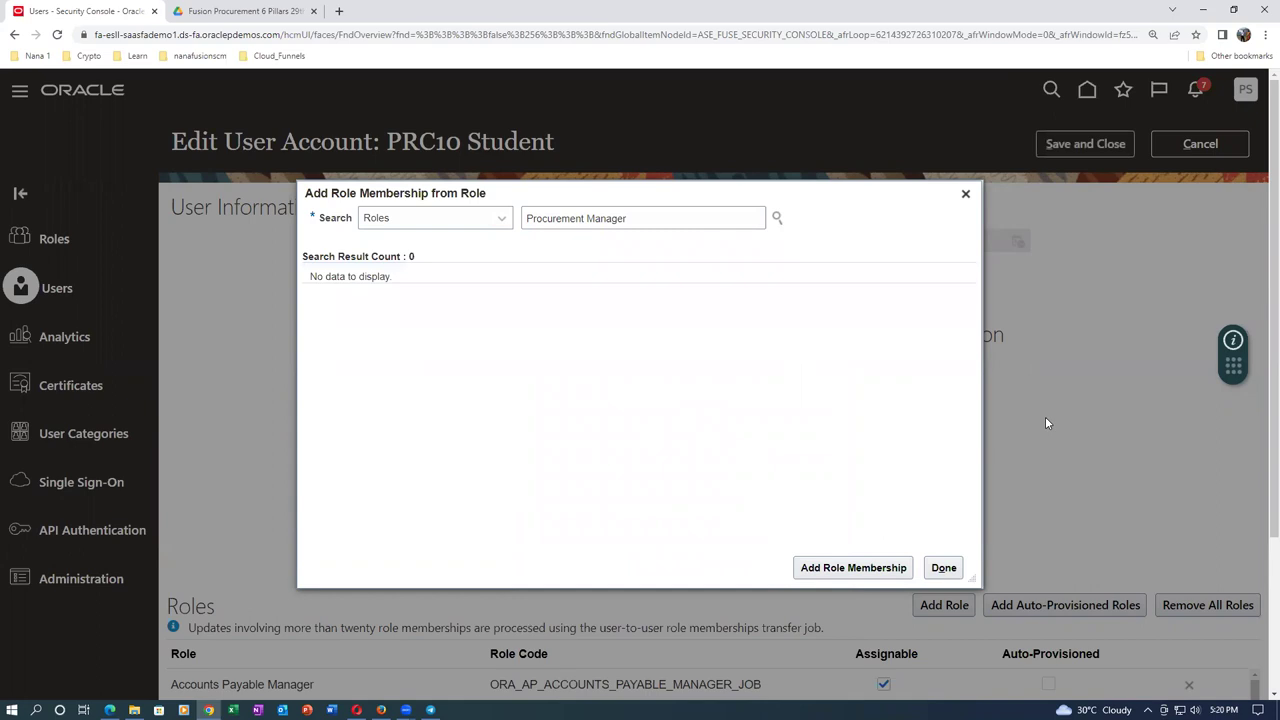
left_click(944, 568)
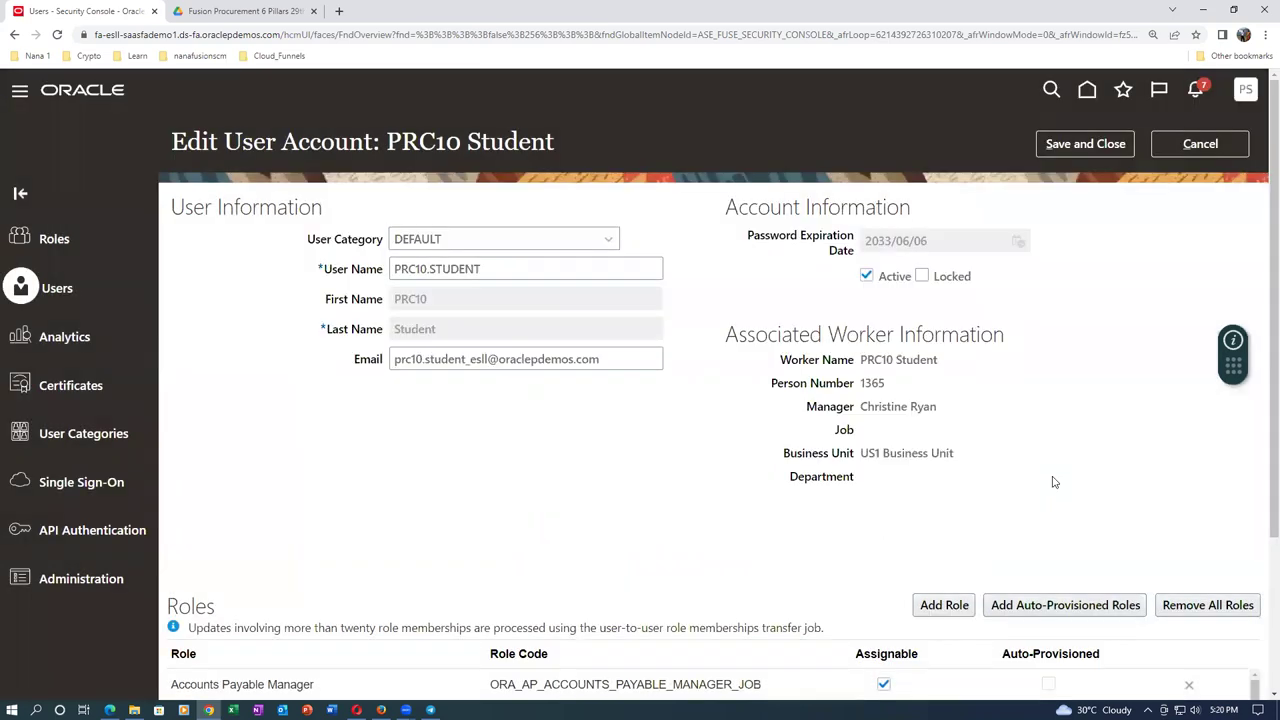
scroll(1052, 485, "down", 8)
scroll(1057, 487, "up", 2)
scroll(1057, 488, "up", 5)
Switch to File Explorer and close the window with the "vision" search results
key("alt+Tab")
key("alt+Tab")
key("alt+Tab")
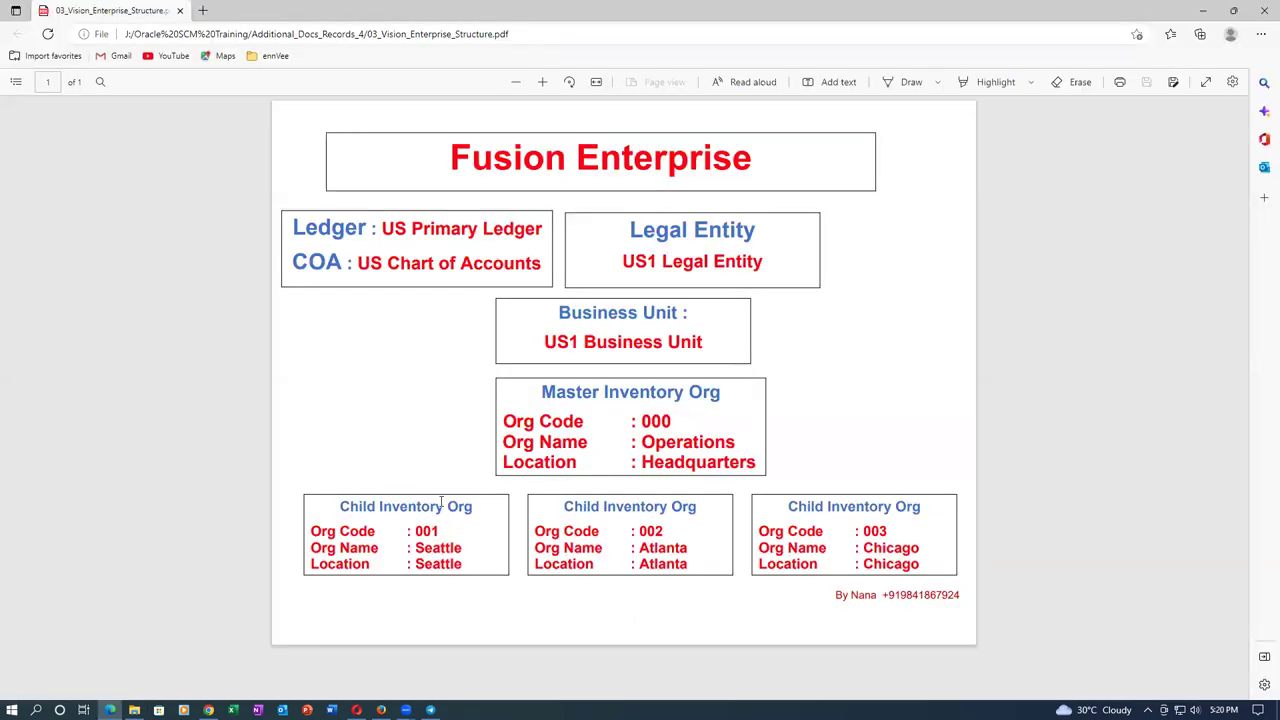
key("alt+Tab")
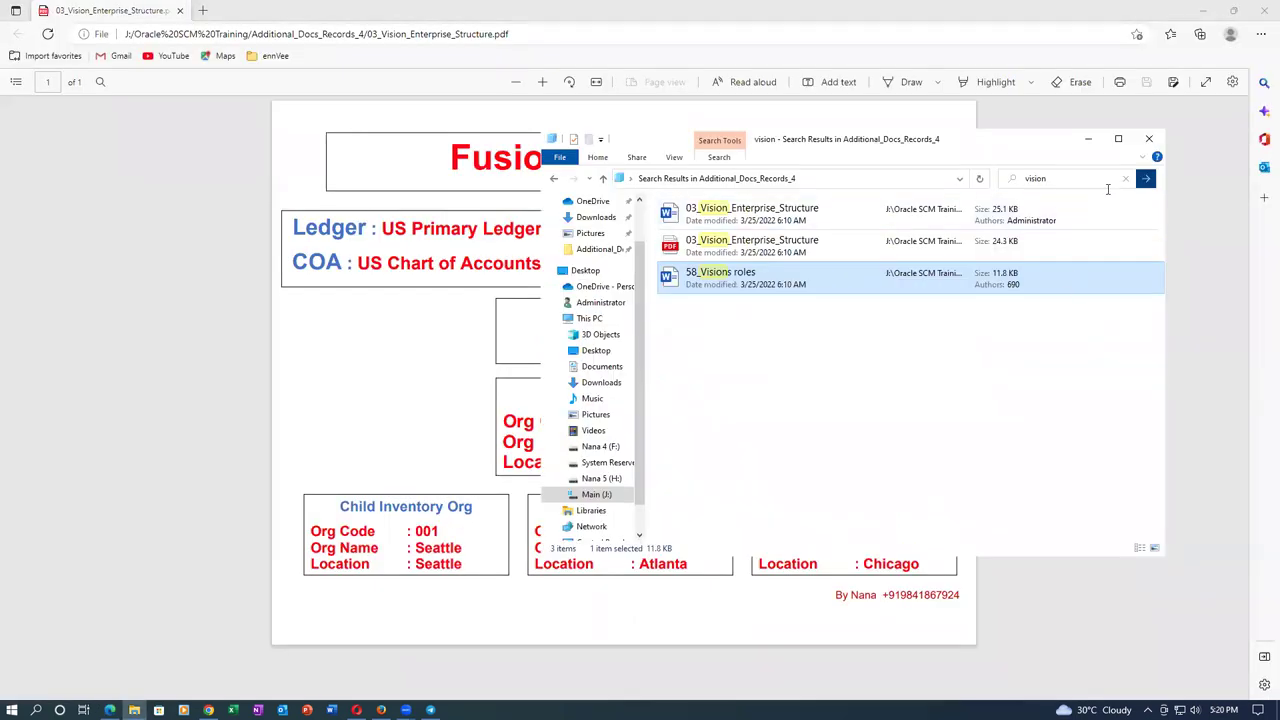
left_click(1149, 139)
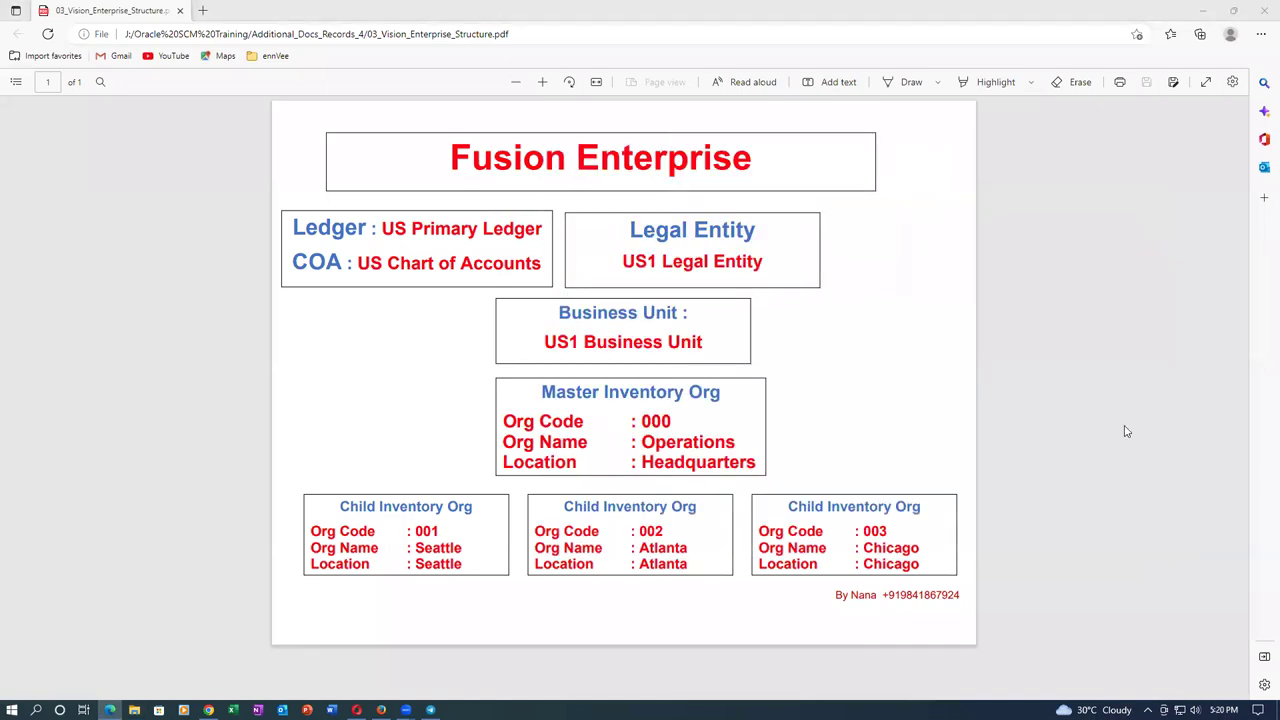
Return to the Security Console in Chrome and save and close the prc10 user account
key("alt+Tab")
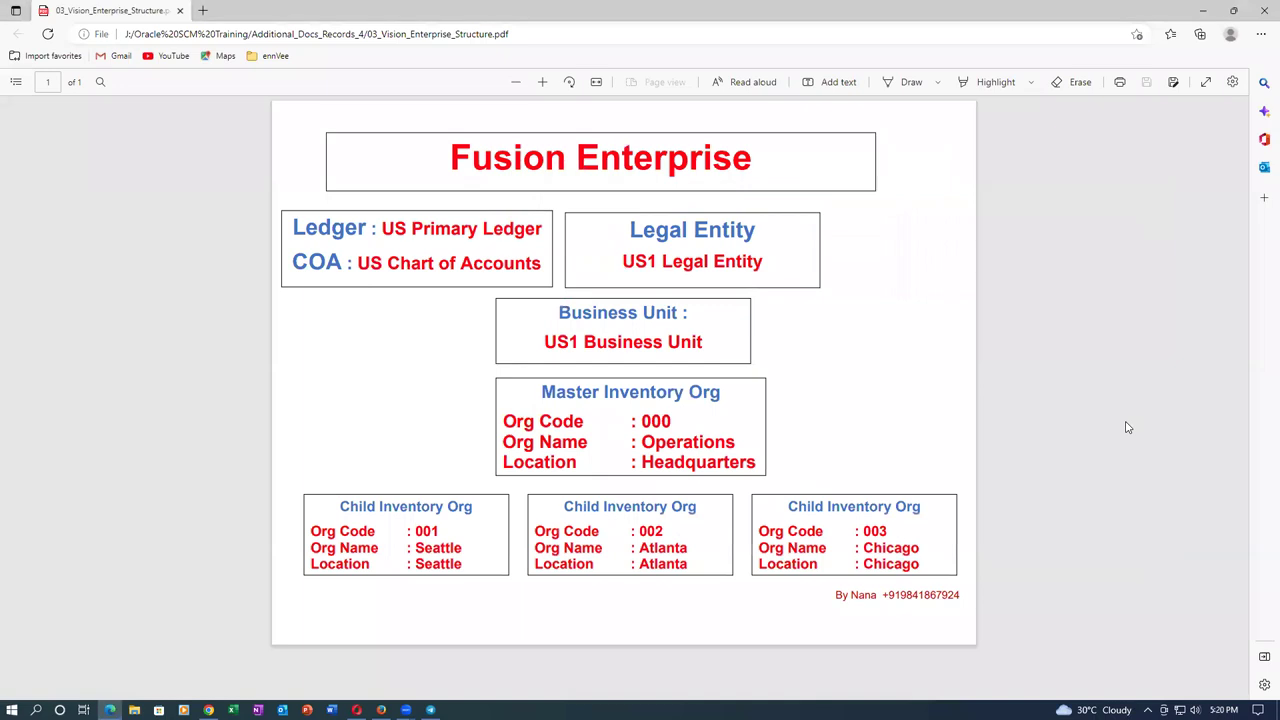
key("alt+Tab")
key("alt+Tab")
key("alt+Tab")
key("alt+Tab")
key("alt+Tab")
key("alt+Tab")
key("alt+Tab")
key("alt+Tab")
left_click(1130, 141)
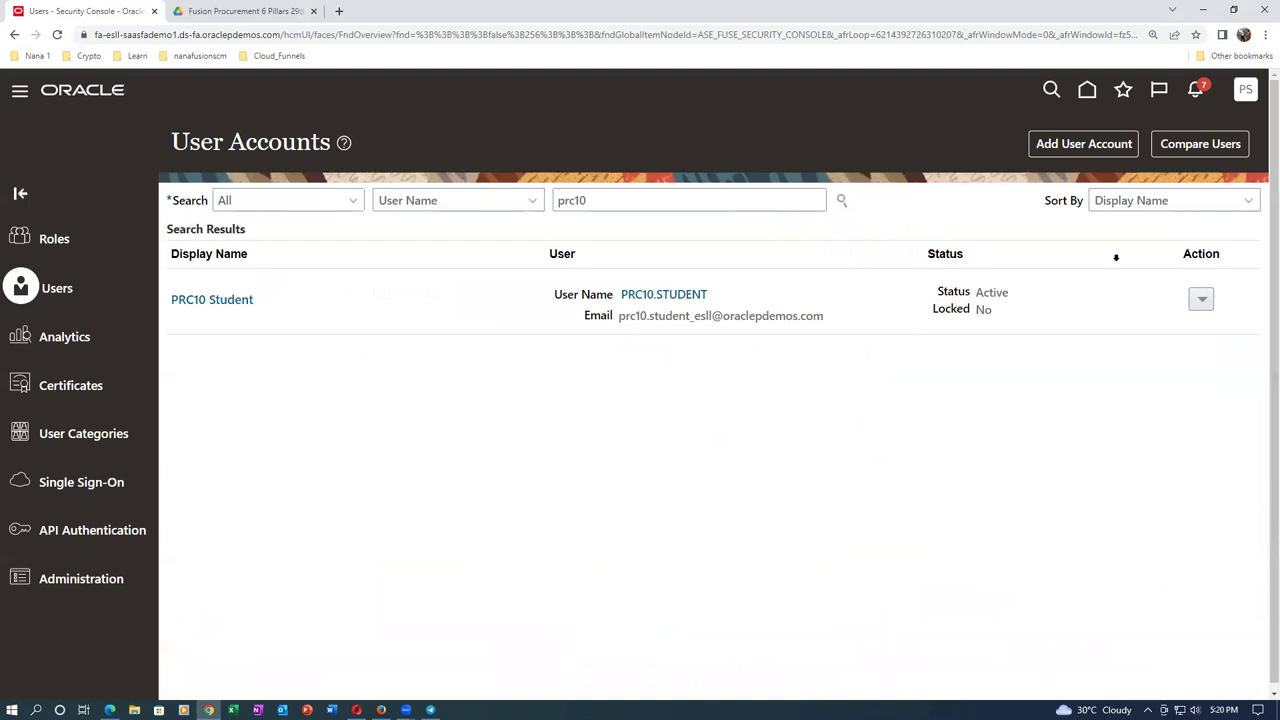
Go to Setup and Maintenance and open the task search page
left_click(1245, 90)
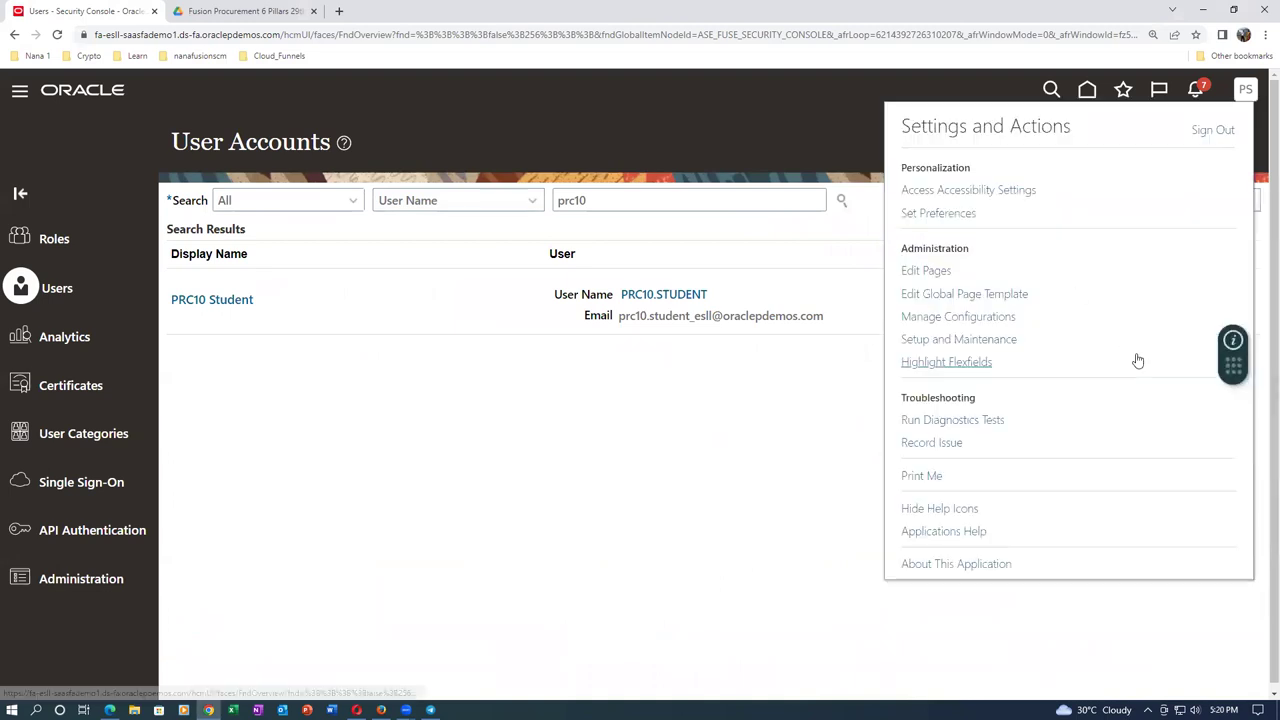
left_click(955, 340)
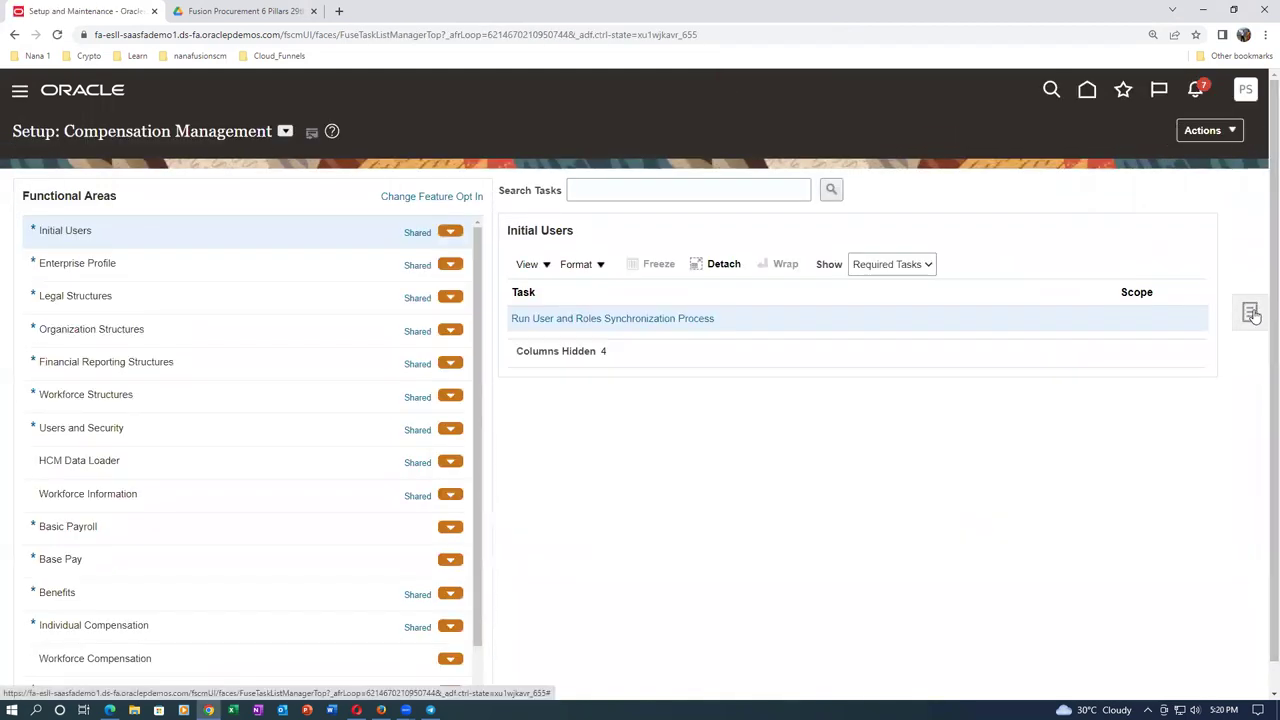
left_click(1249, 312)
left_click(1099, 318)
Search the setup tasks for "man%data%access%" and open Manage Data Access for Users
left_click(429, 194)
type("m")
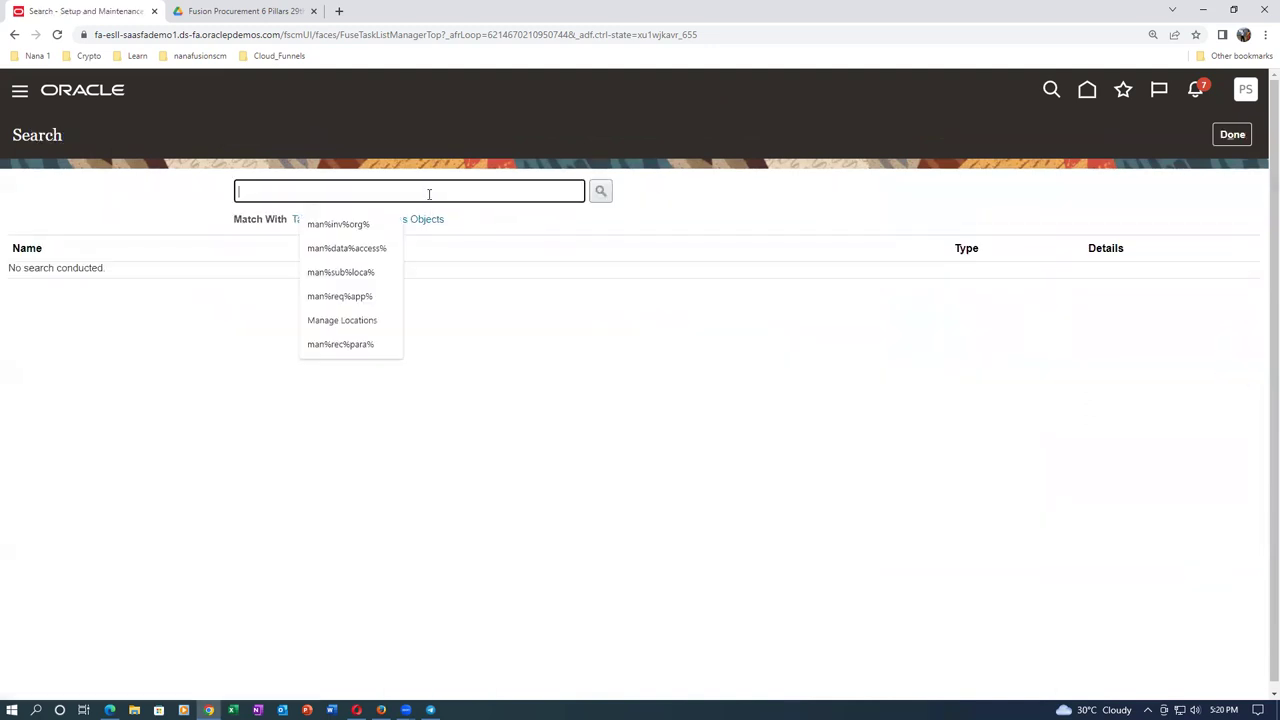
type("an%d")
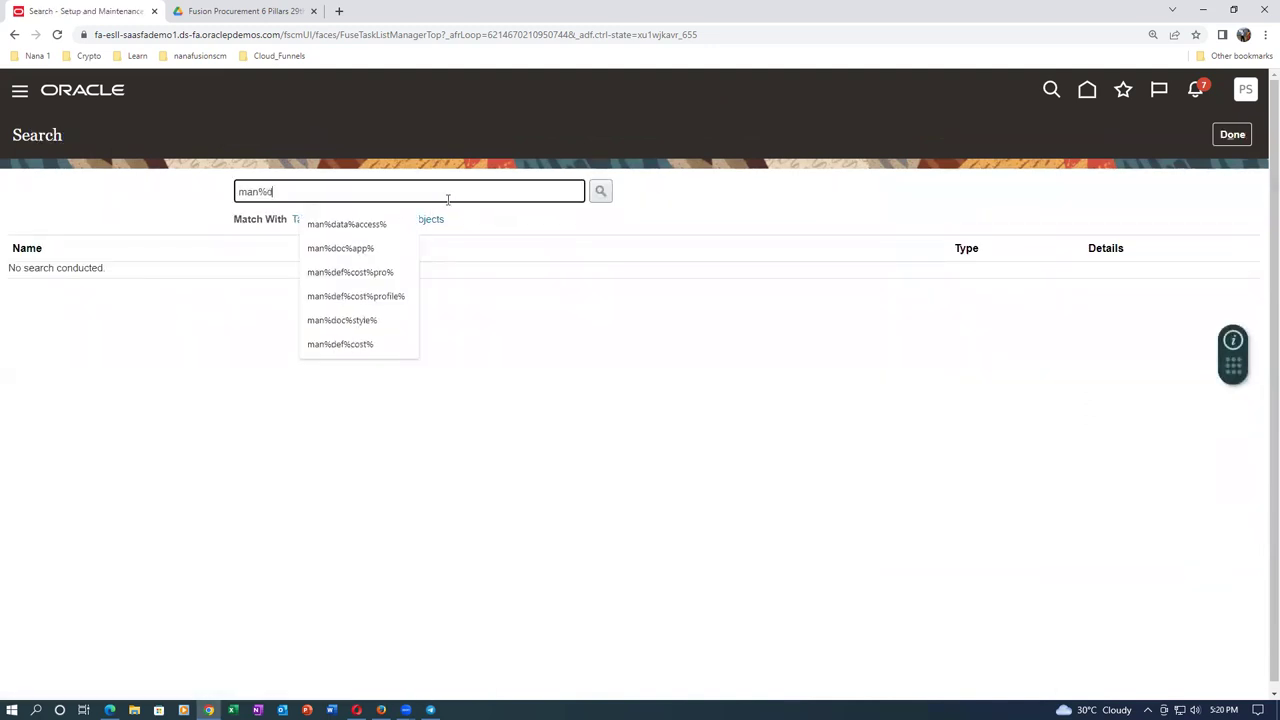
type("ata%access%")
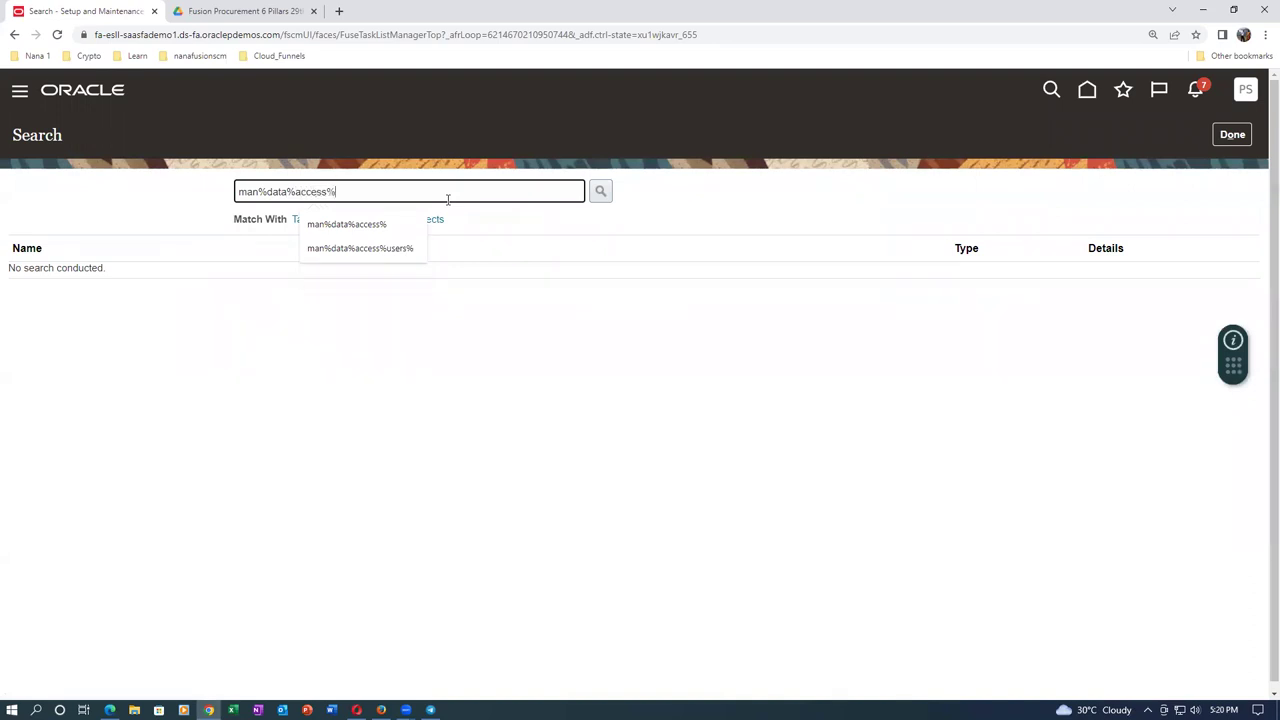
key("Return")
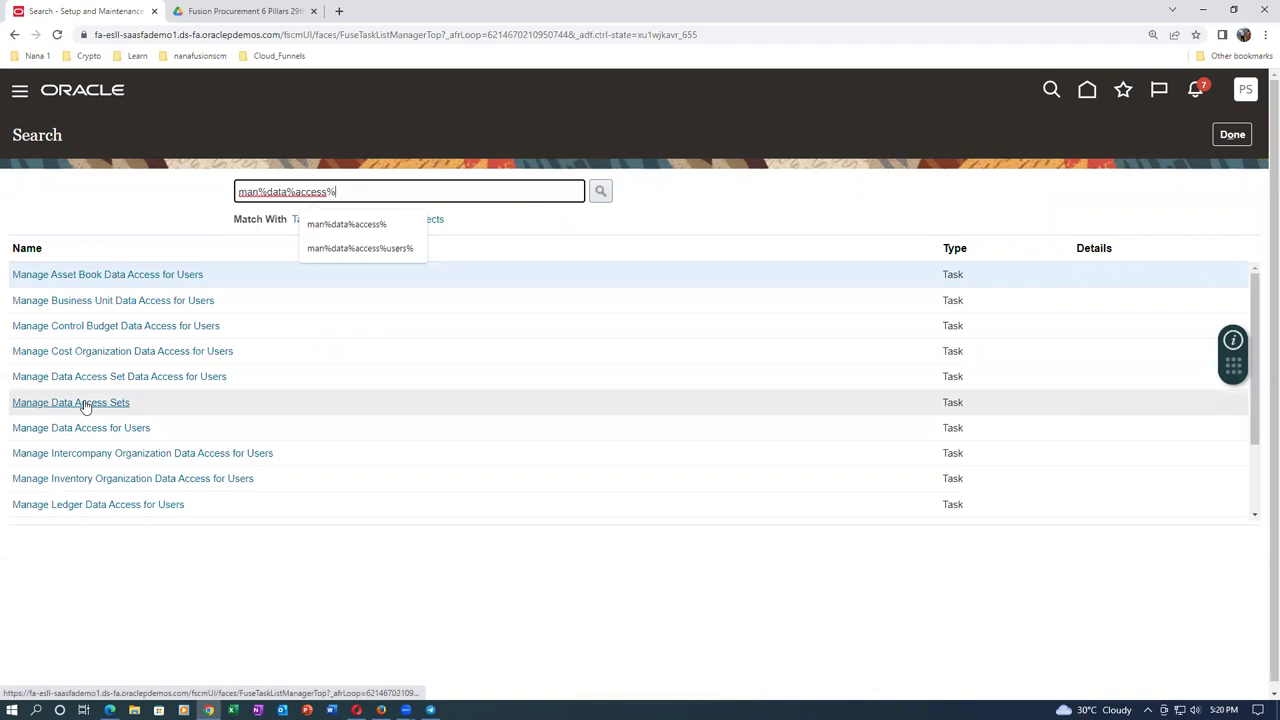
left_click(110, 428)
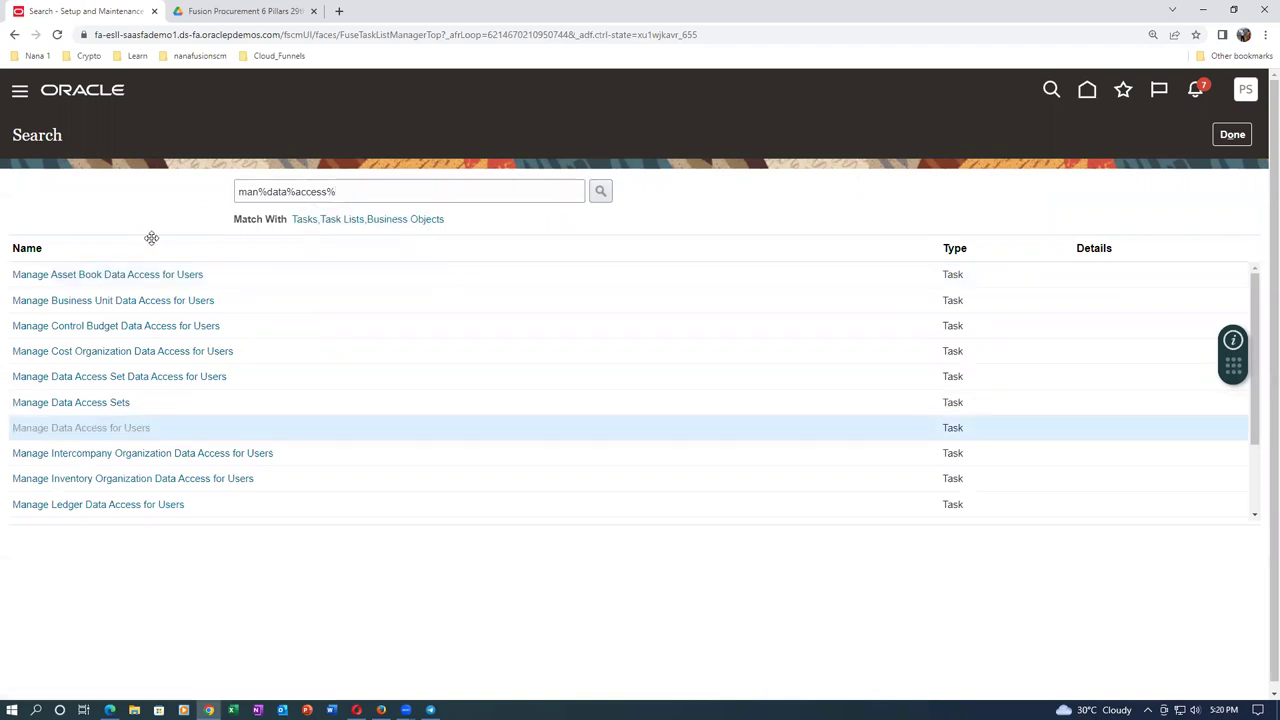
Search Users with Data Access for the user name matching "prc10"
left_click(173, 185)
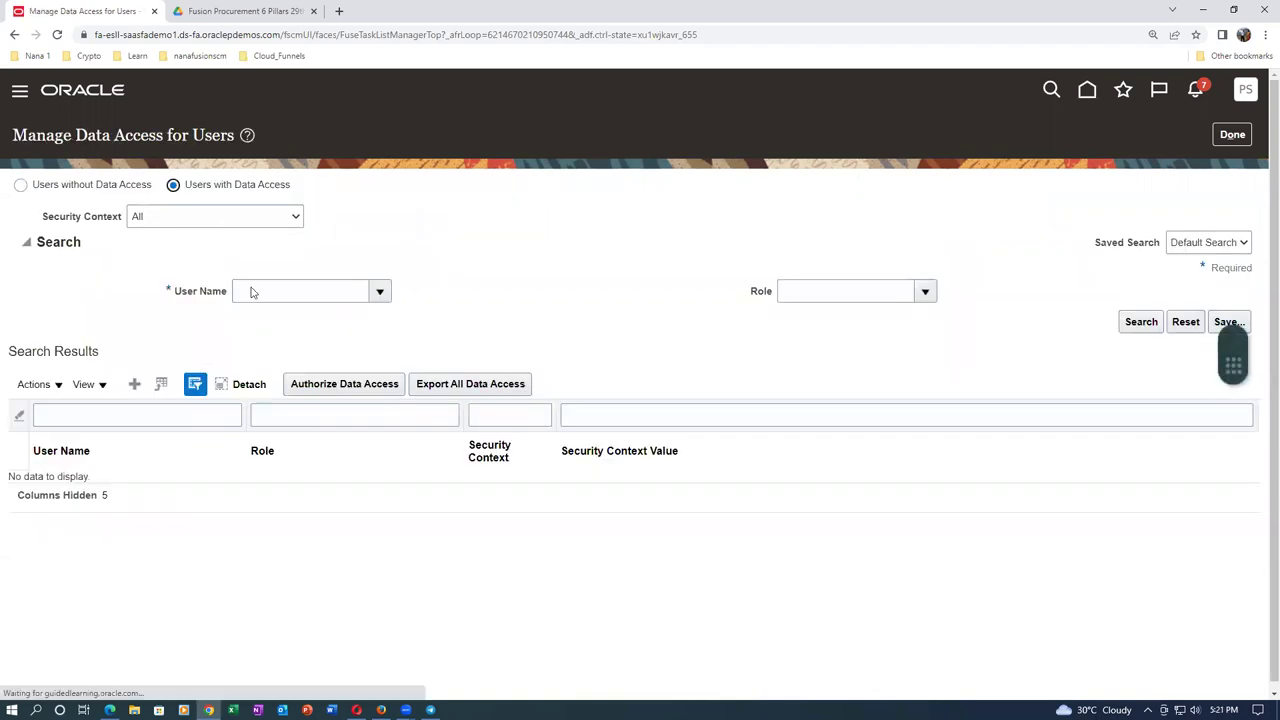
left_click(266, 290)
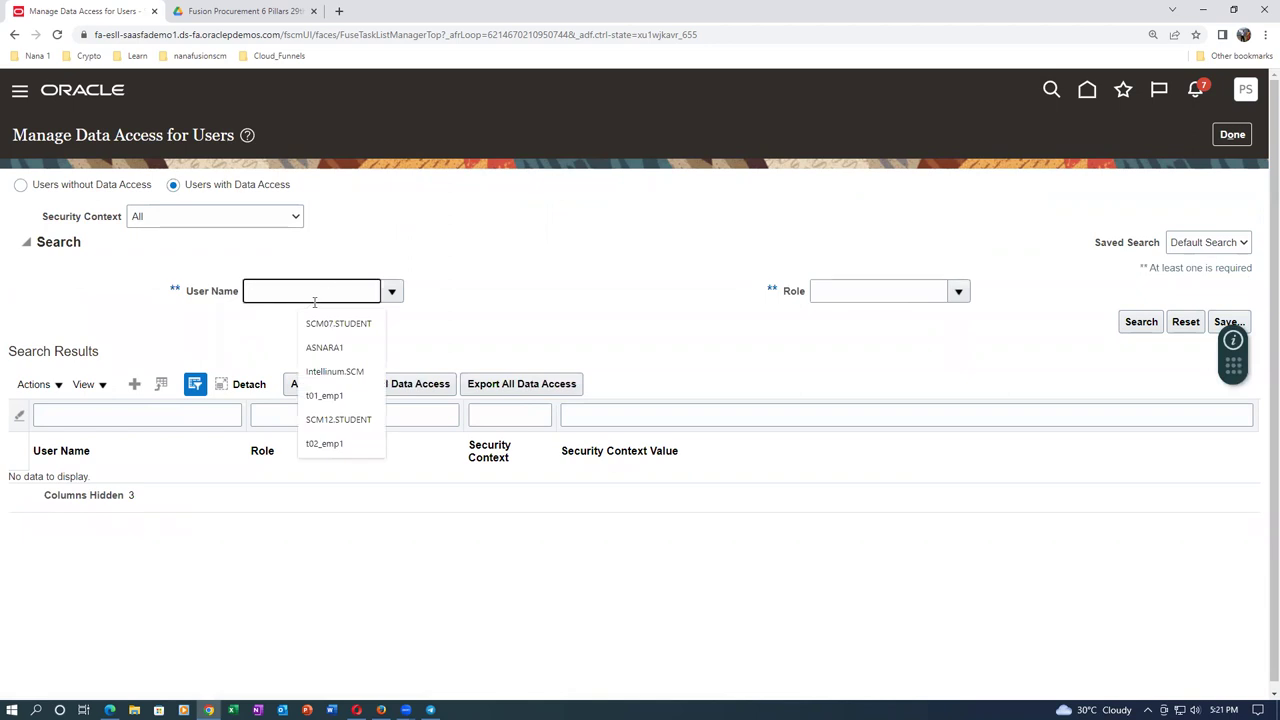
type("prc10")
key("Tab")
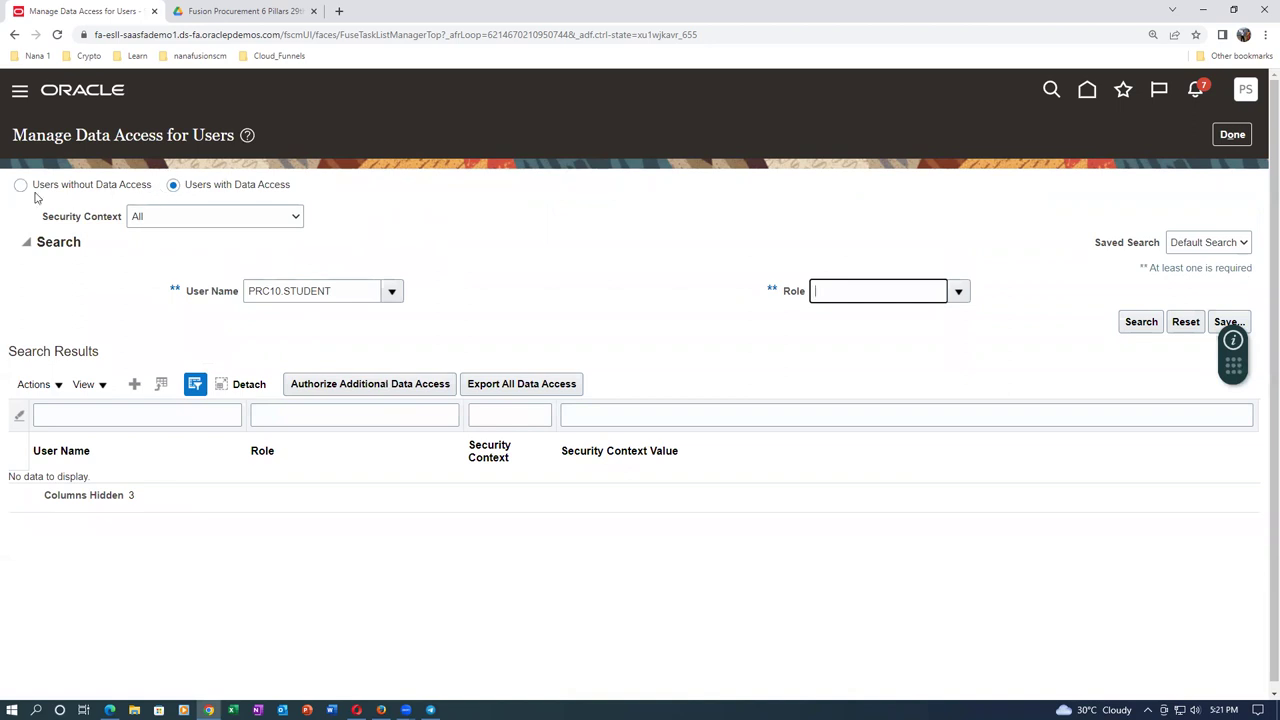
left_click(1140, 321)
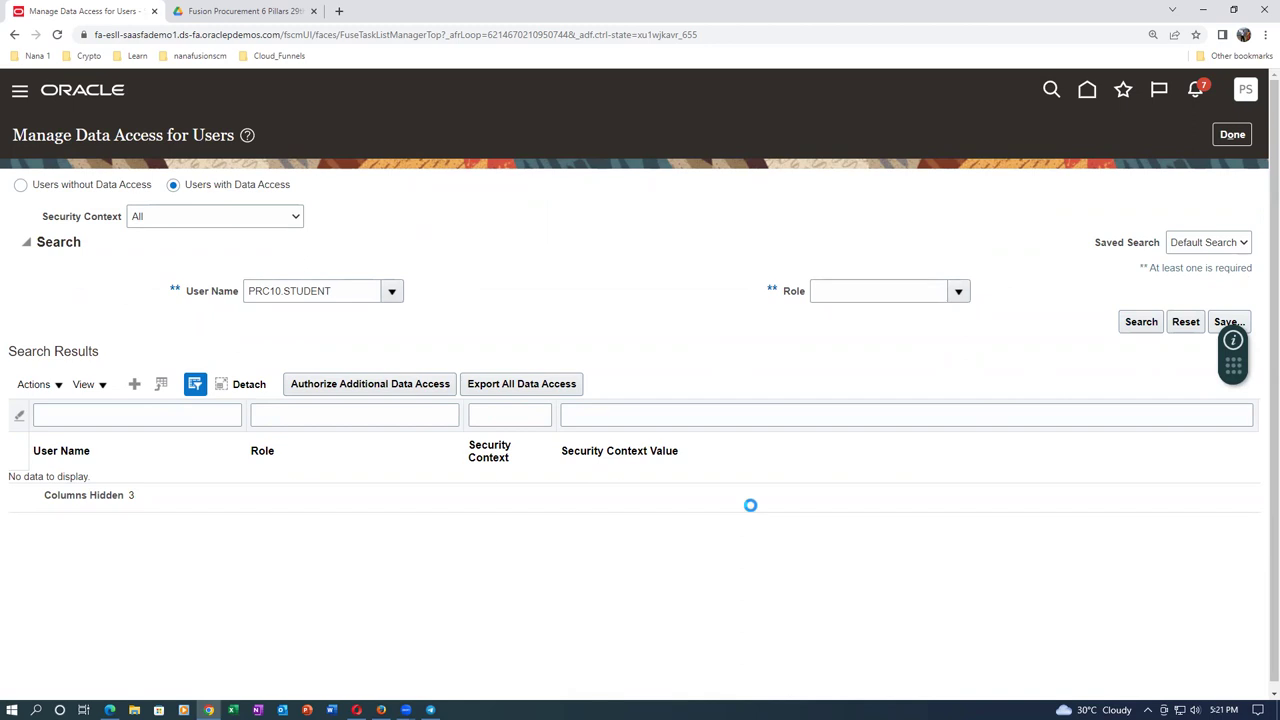
Try to start a data access entry for the prc10 user with the General Accountant role and the Data access set security context
scroll(754, 511, "down", 1)
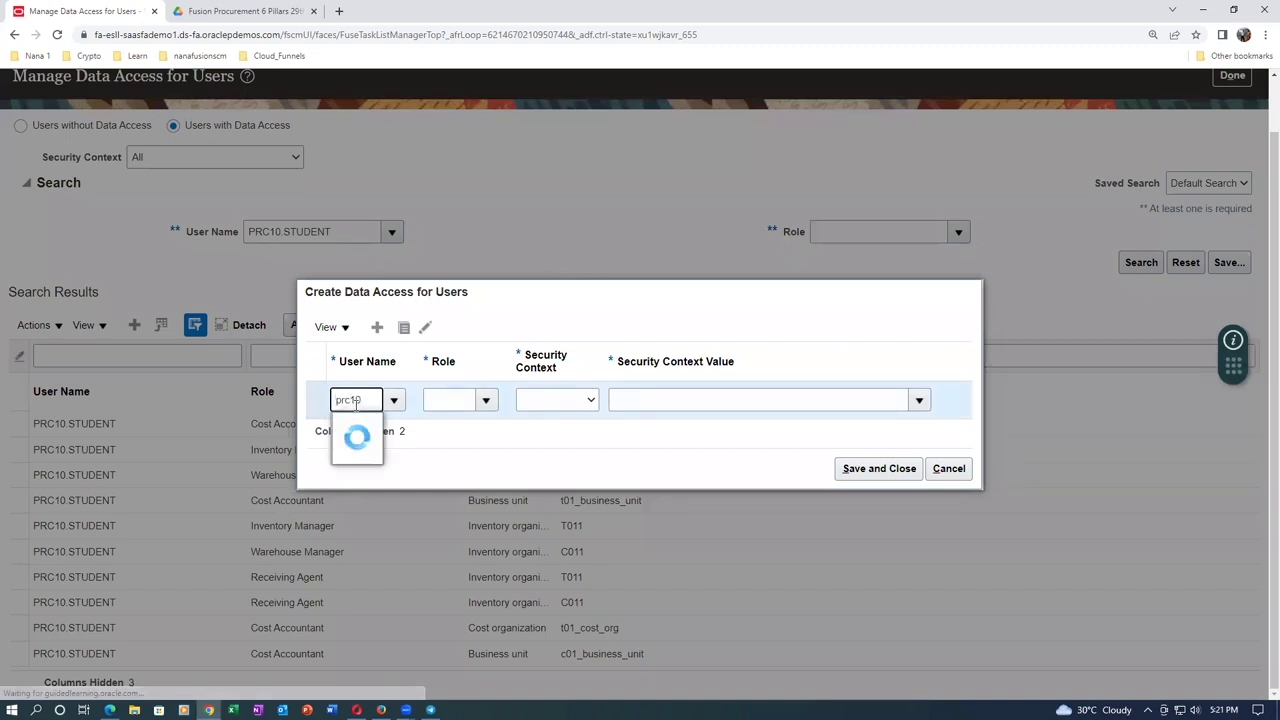
left_click(366, 434)
left_click(460, 400)
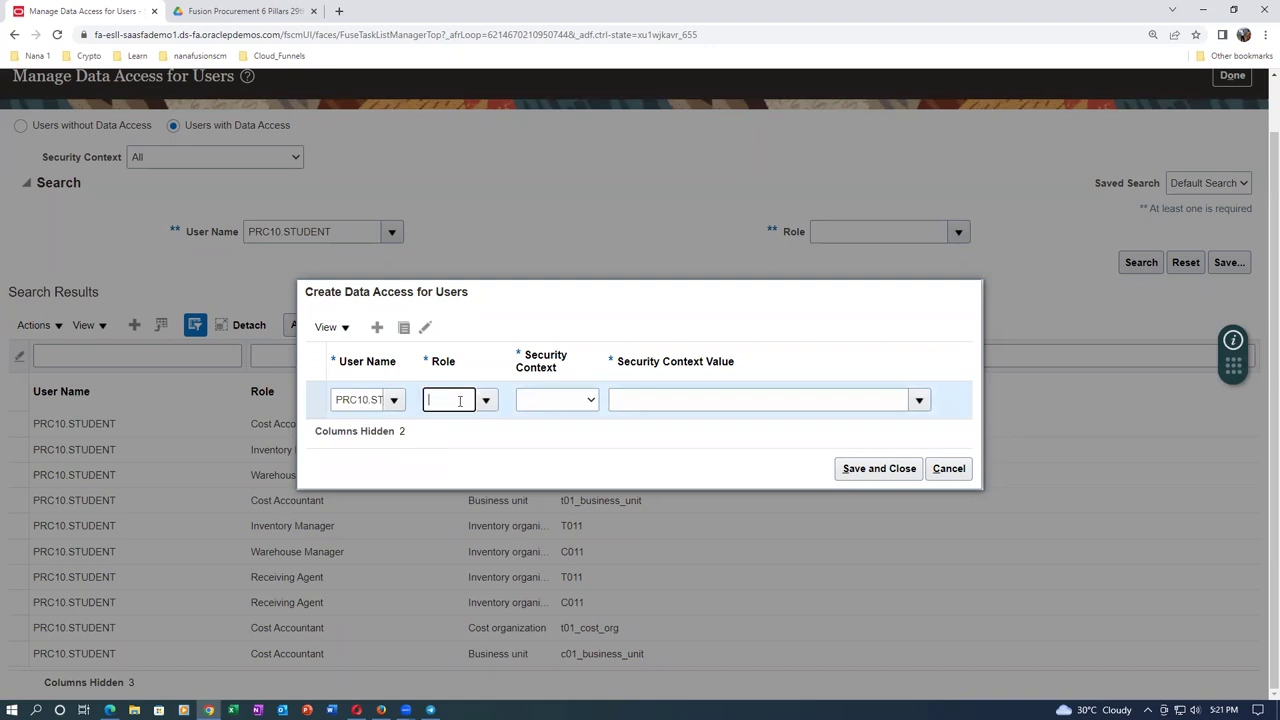
type("gen")
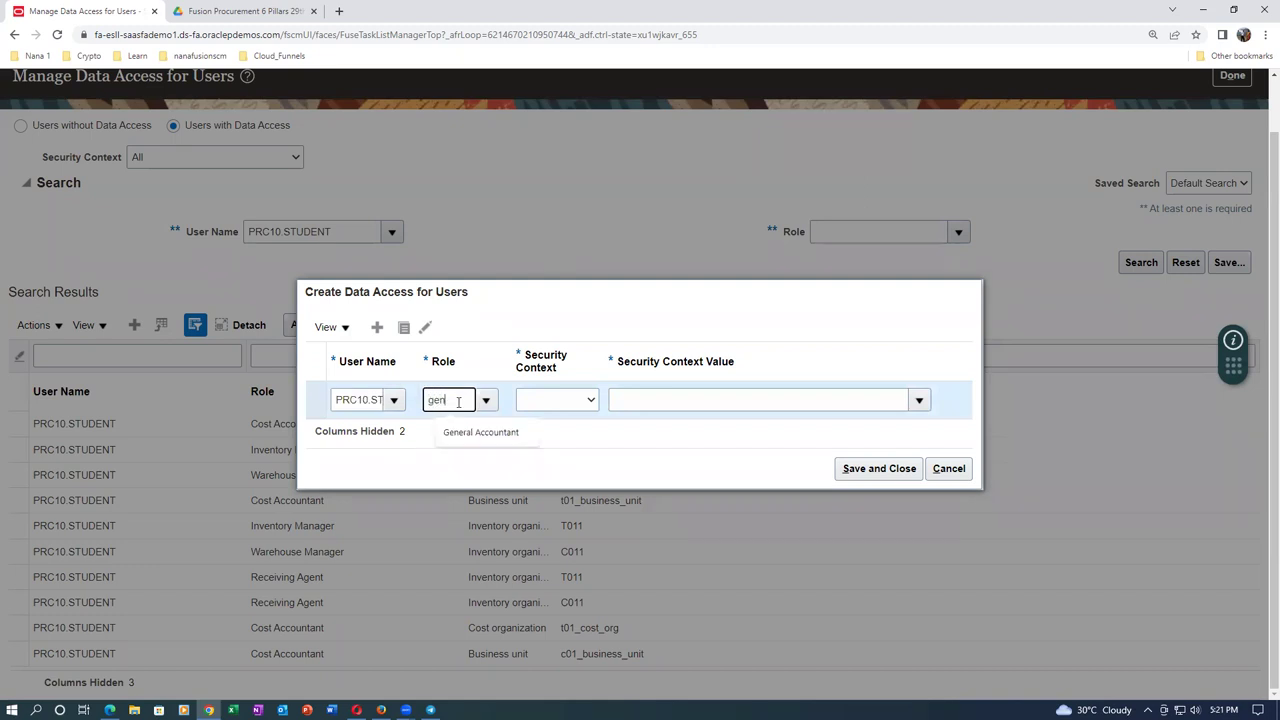
left_click(480, 452)
left_click(564, 400)
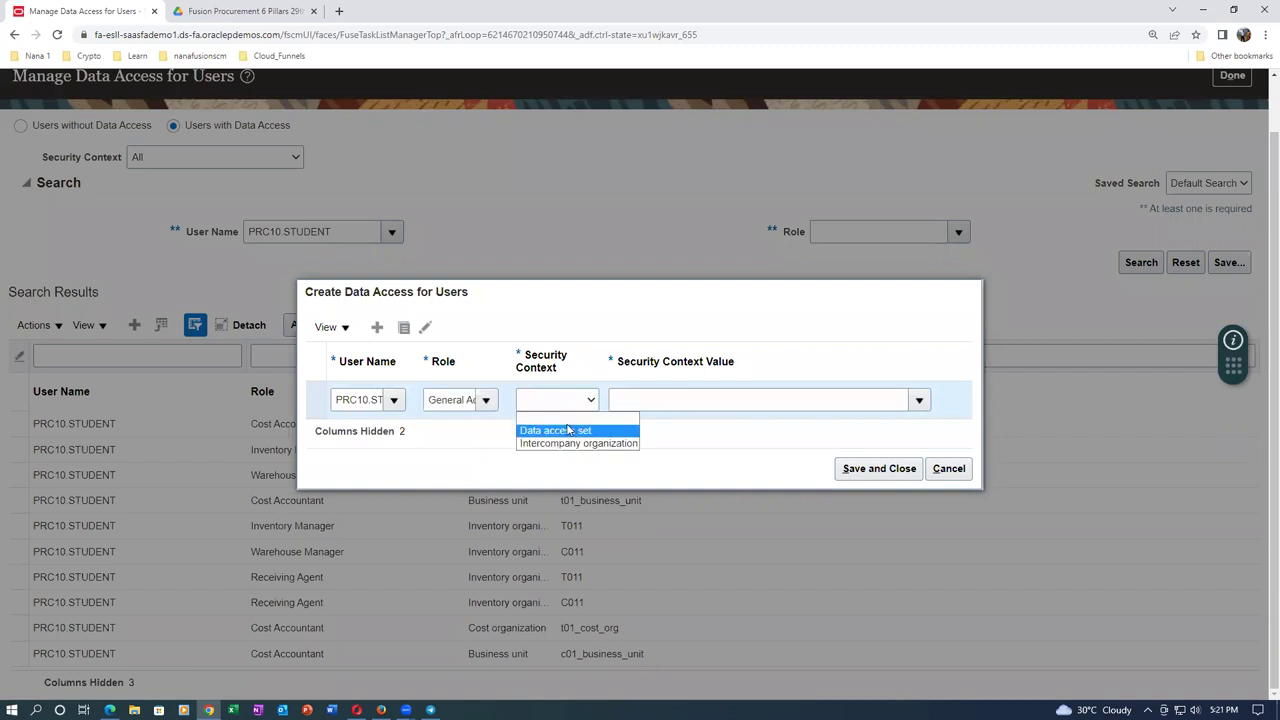
left_click(568, 426)
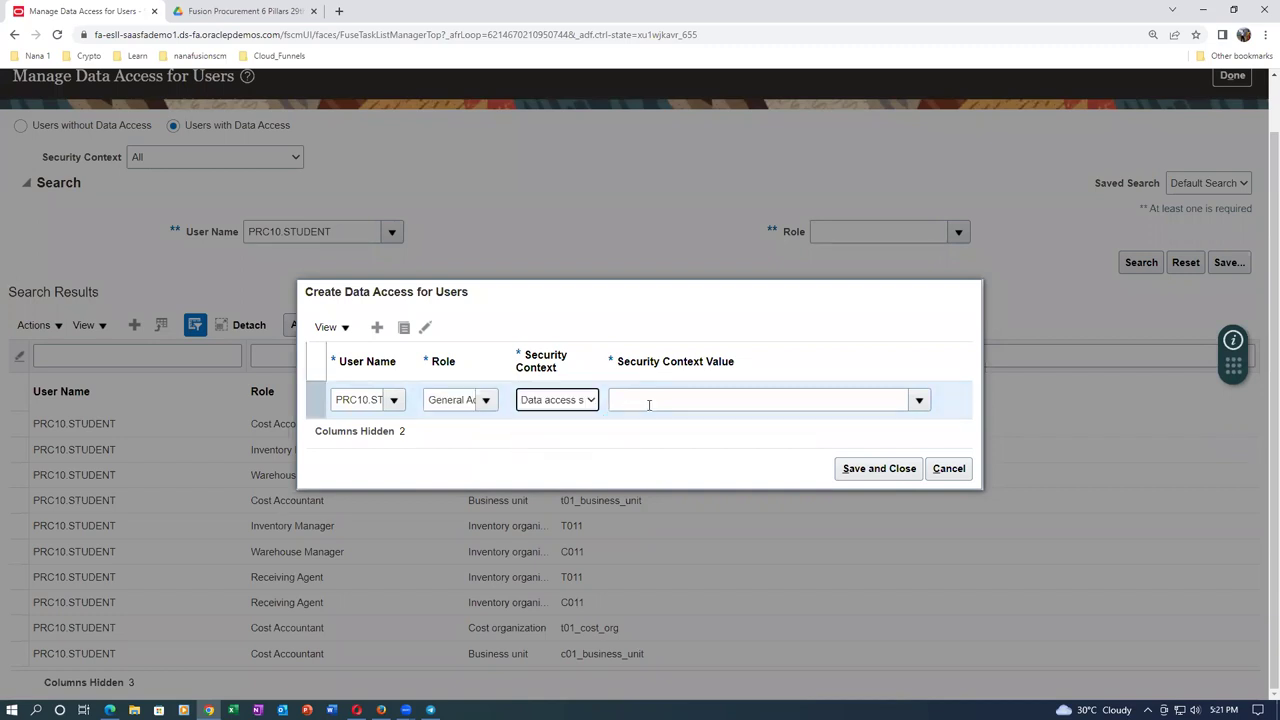
Check the ledger name in the Vision enterprise structure PDF in Edge, and cancel the new data access entry in Chrome
key("alt+Tab")
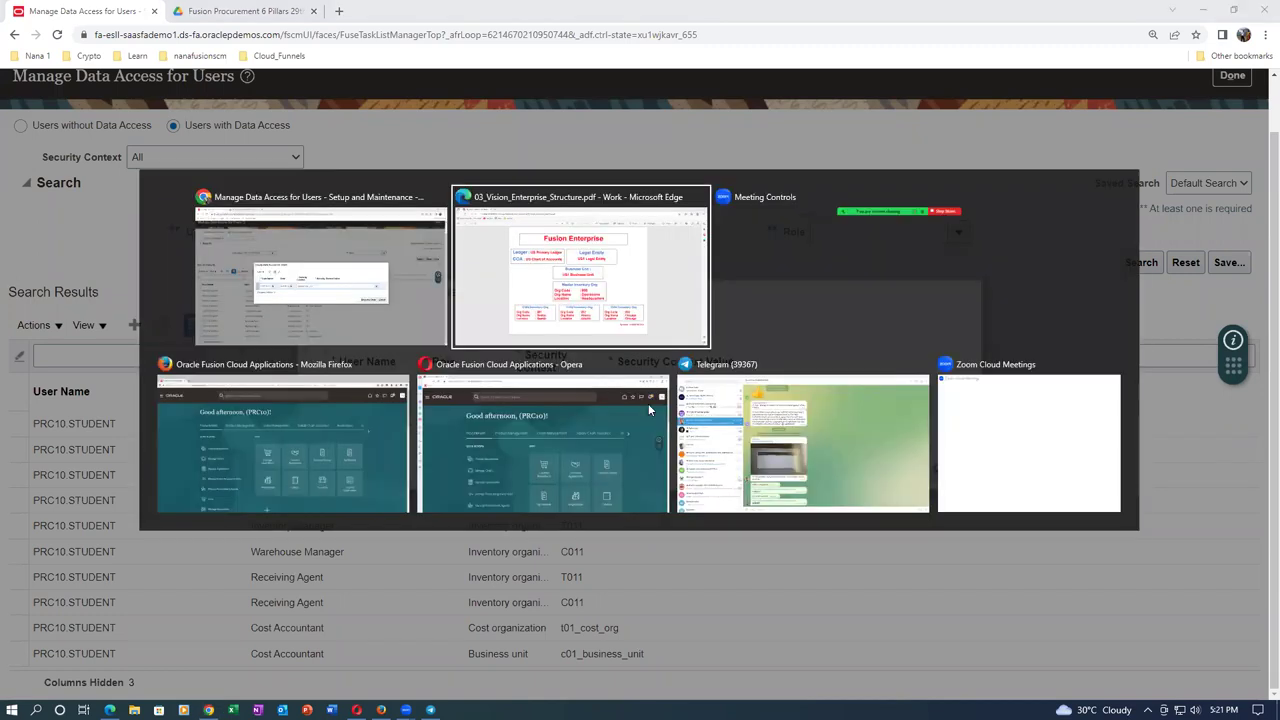
left_click_drag(386, 228, 541, 227)
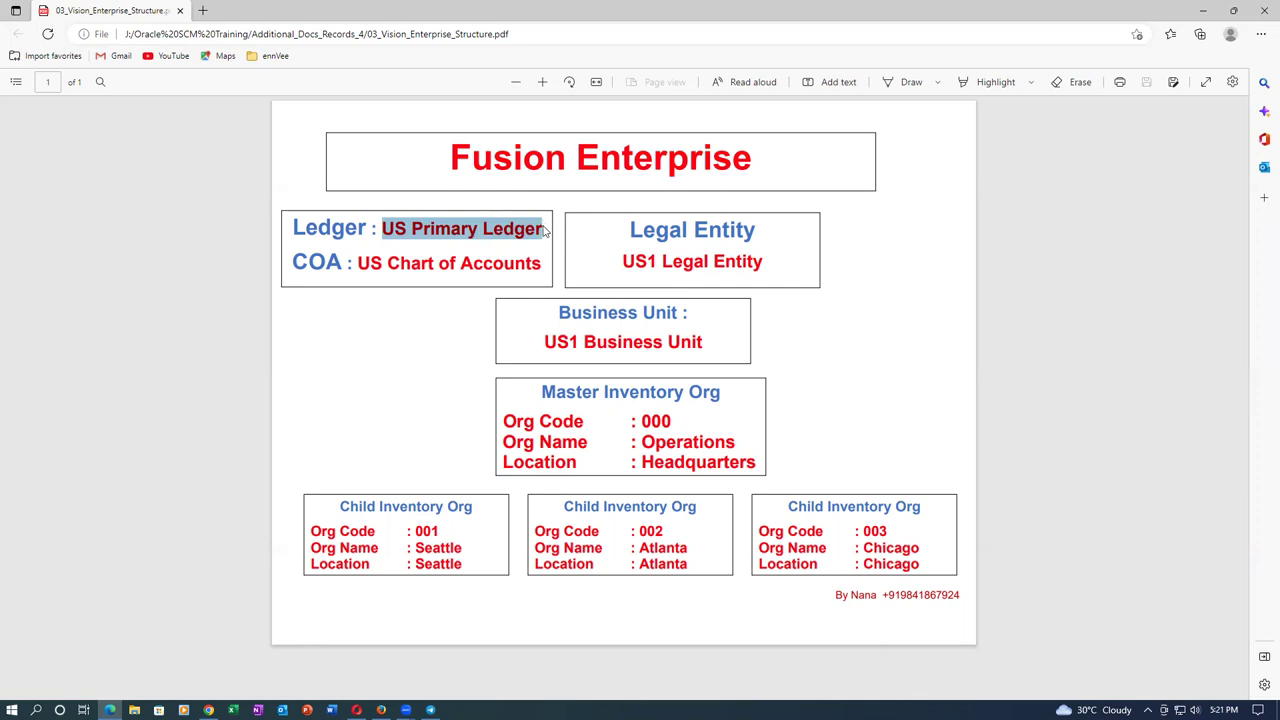
left_click_drag(545, 230, 545, 230)
key("alt+Tab")
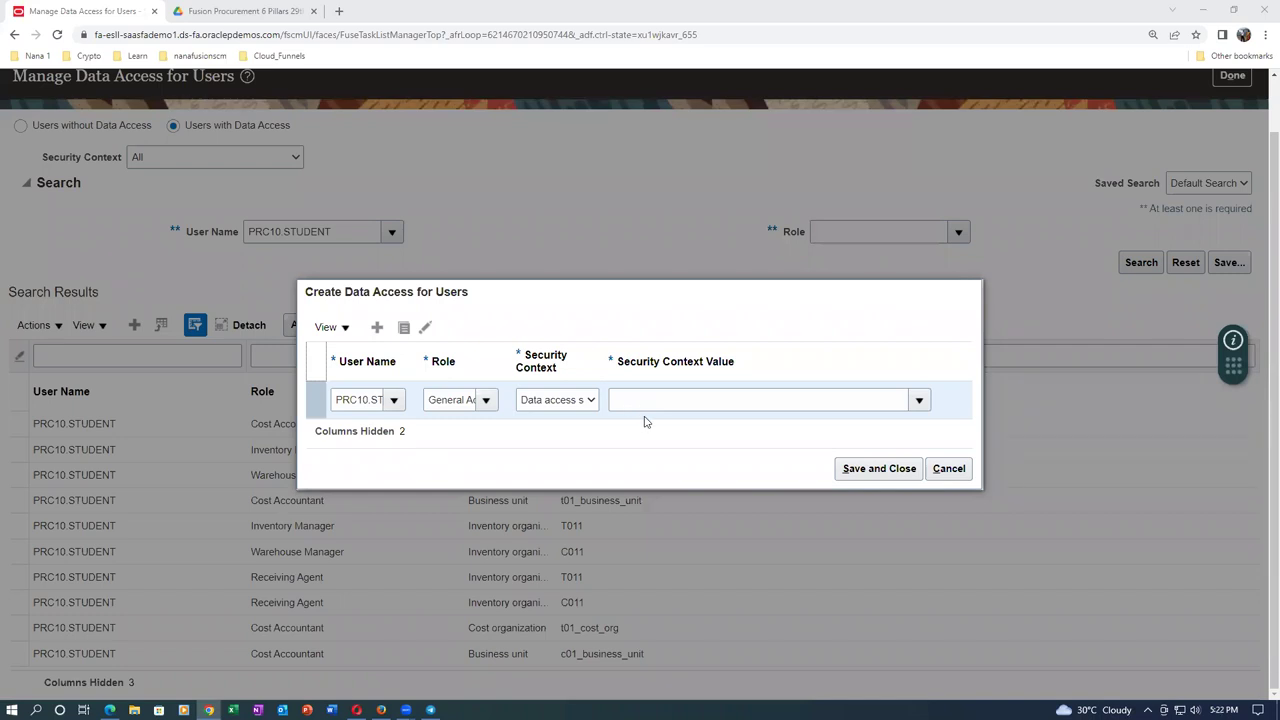
left_click(940, 472)
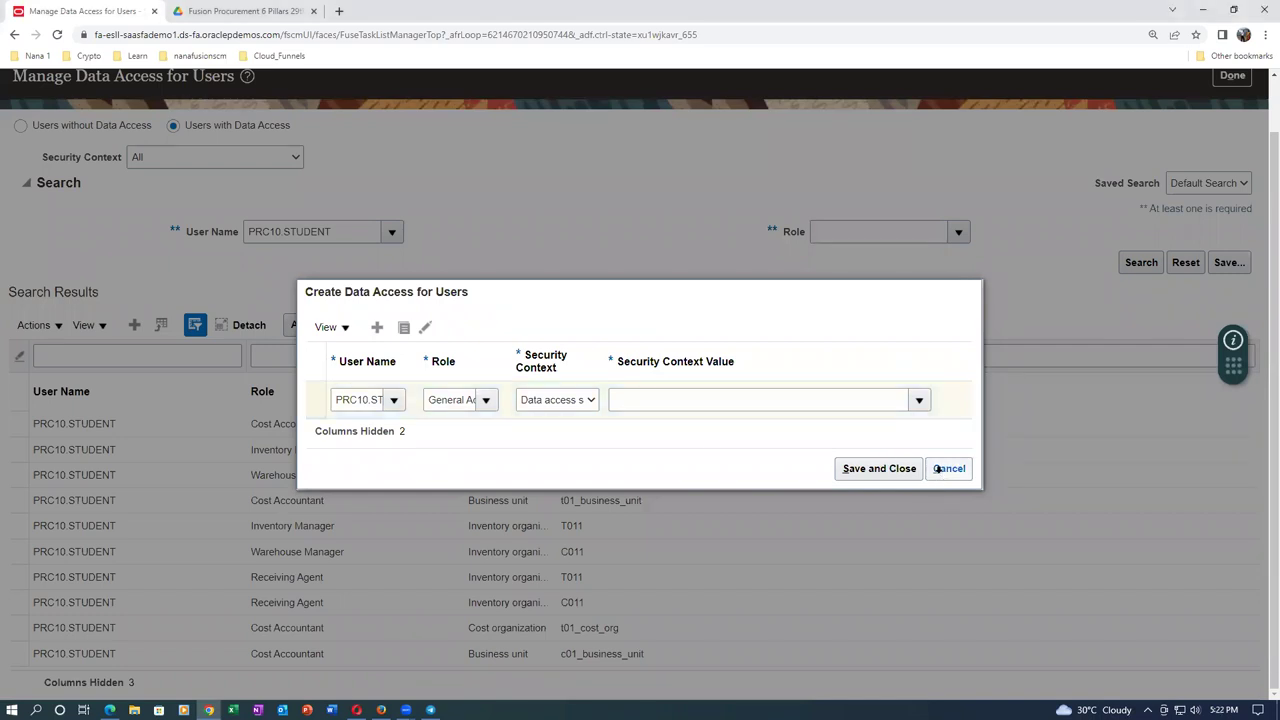
key("alt+Tab")
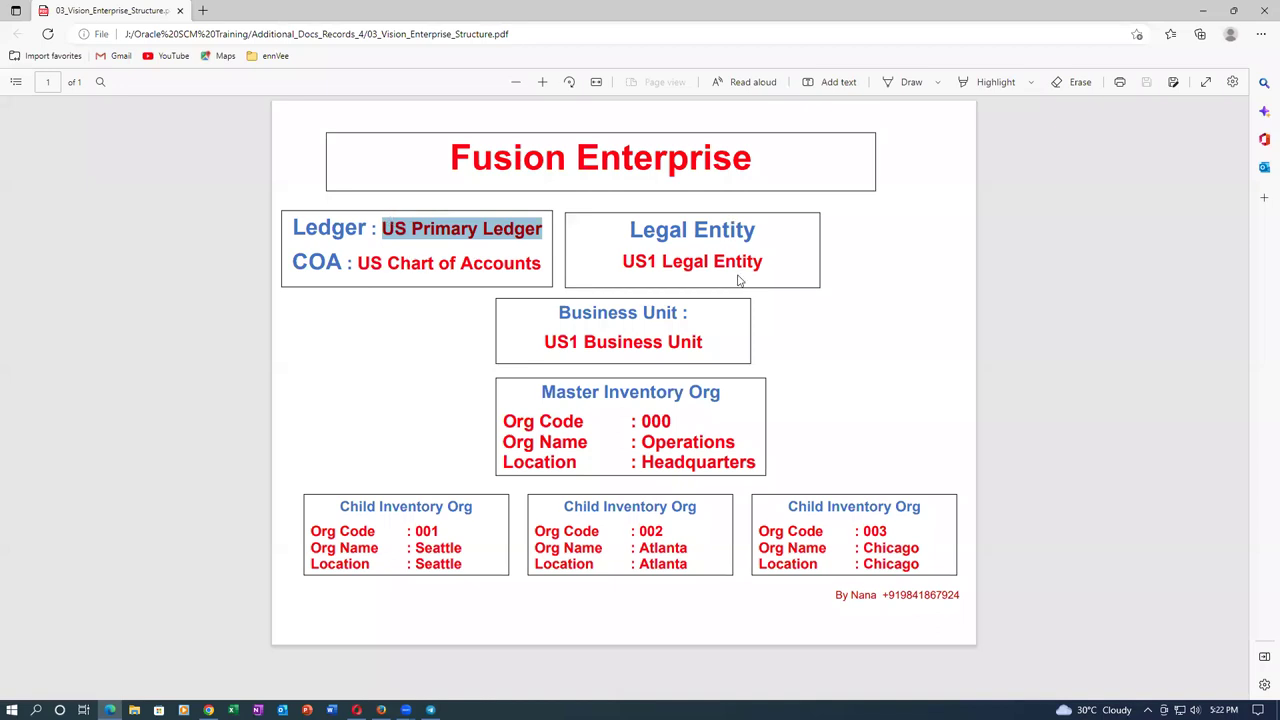
key("alt+Tab")
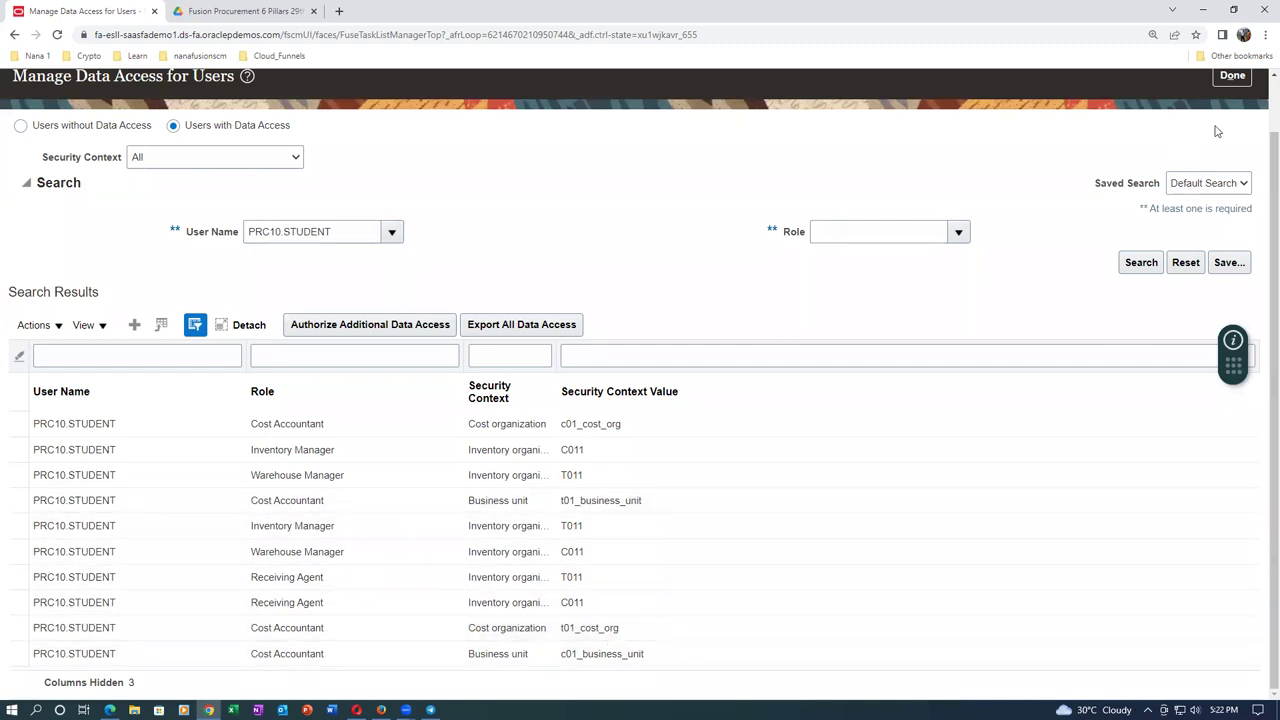
Close the data access and task search pages, and sign out and back in as the prc10 user
left_click(1238, 78)
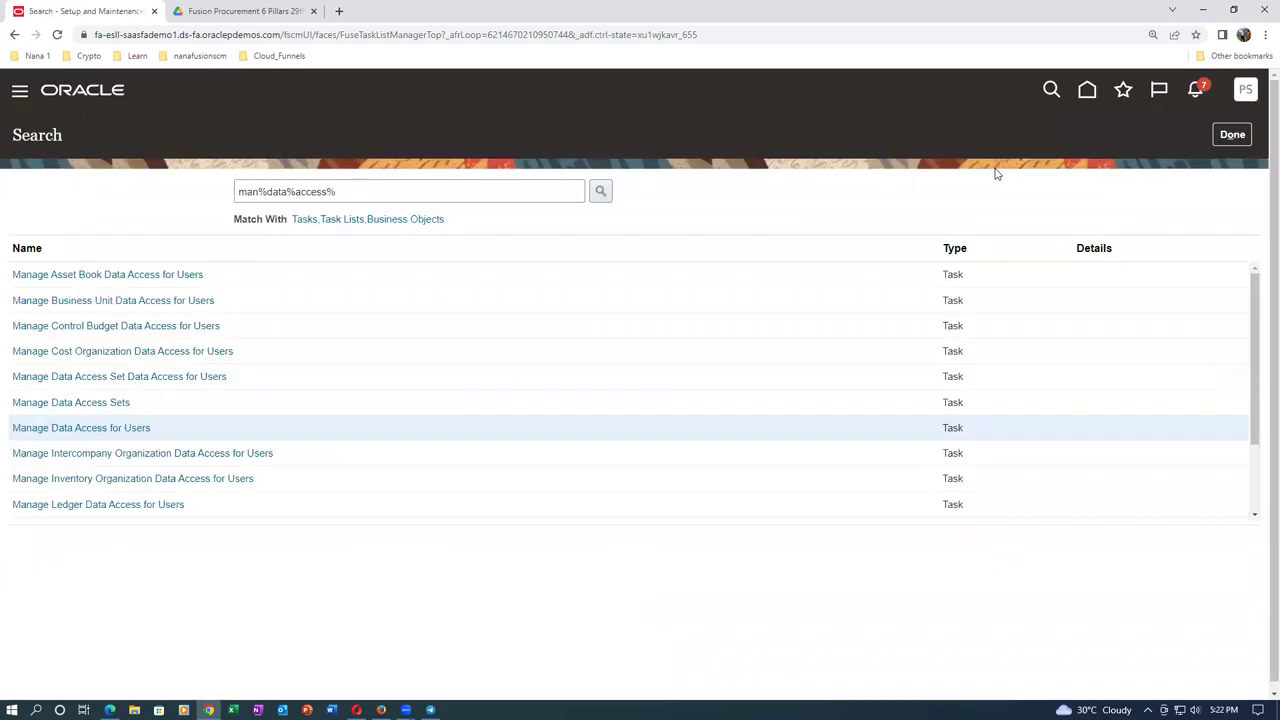
left_click(1238, 136)
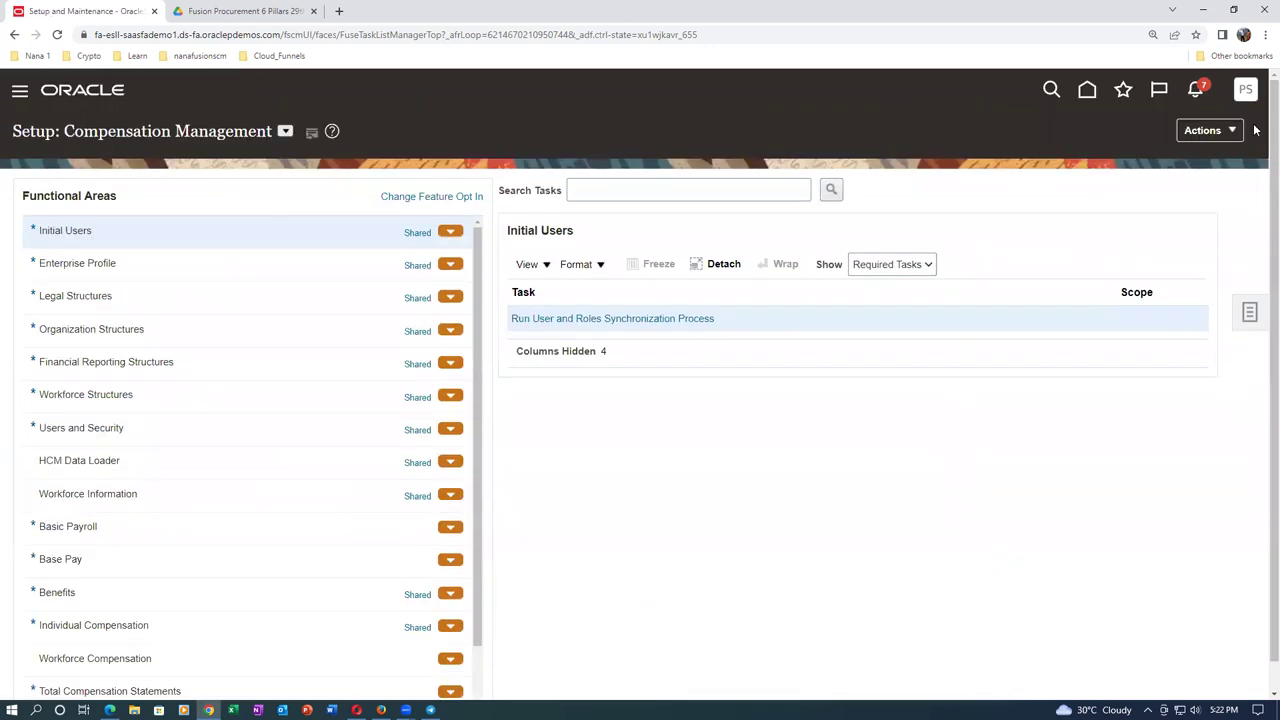
left_click(1246, 92)
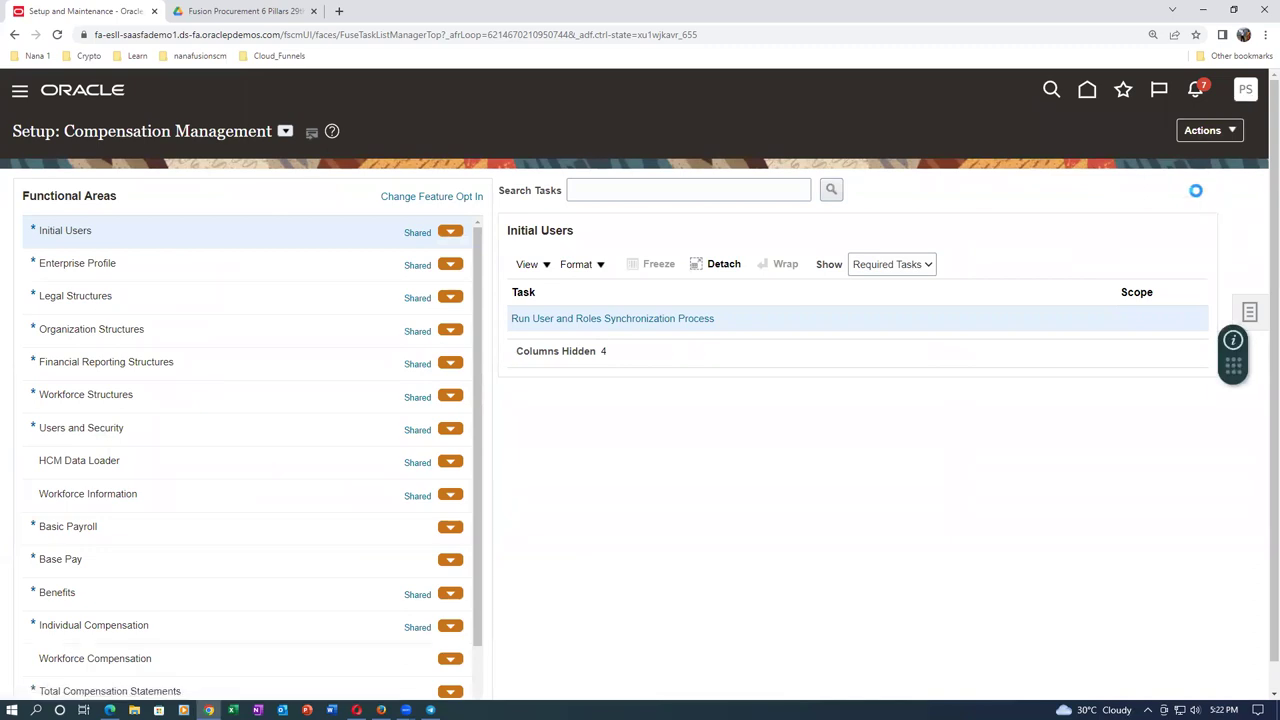
left_click(1213, 130)
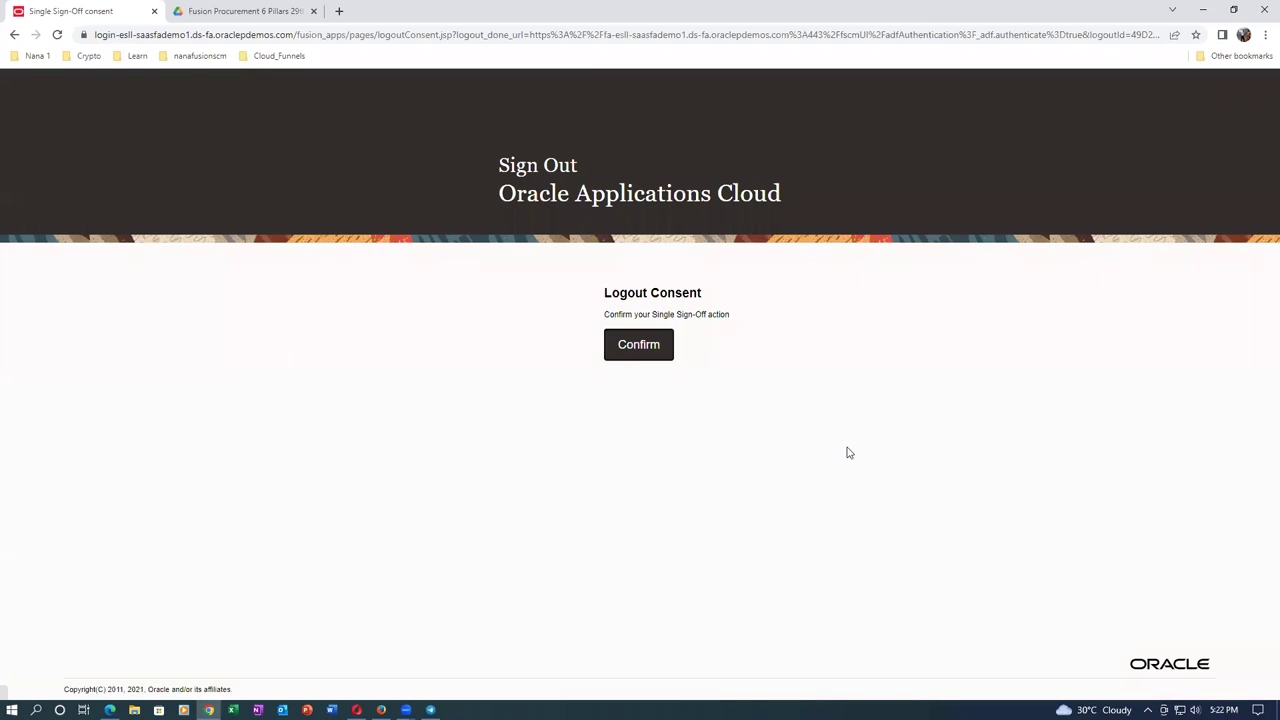
left_click(650, 354)
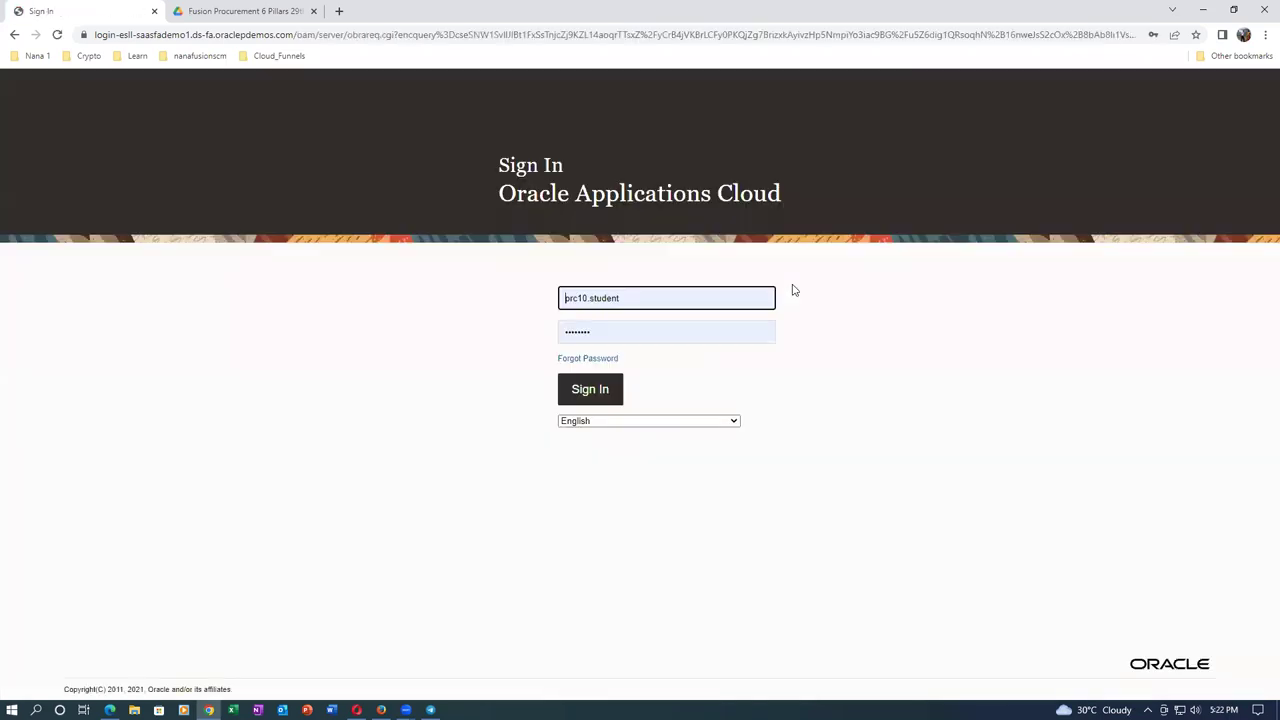
left_click(587, 392)
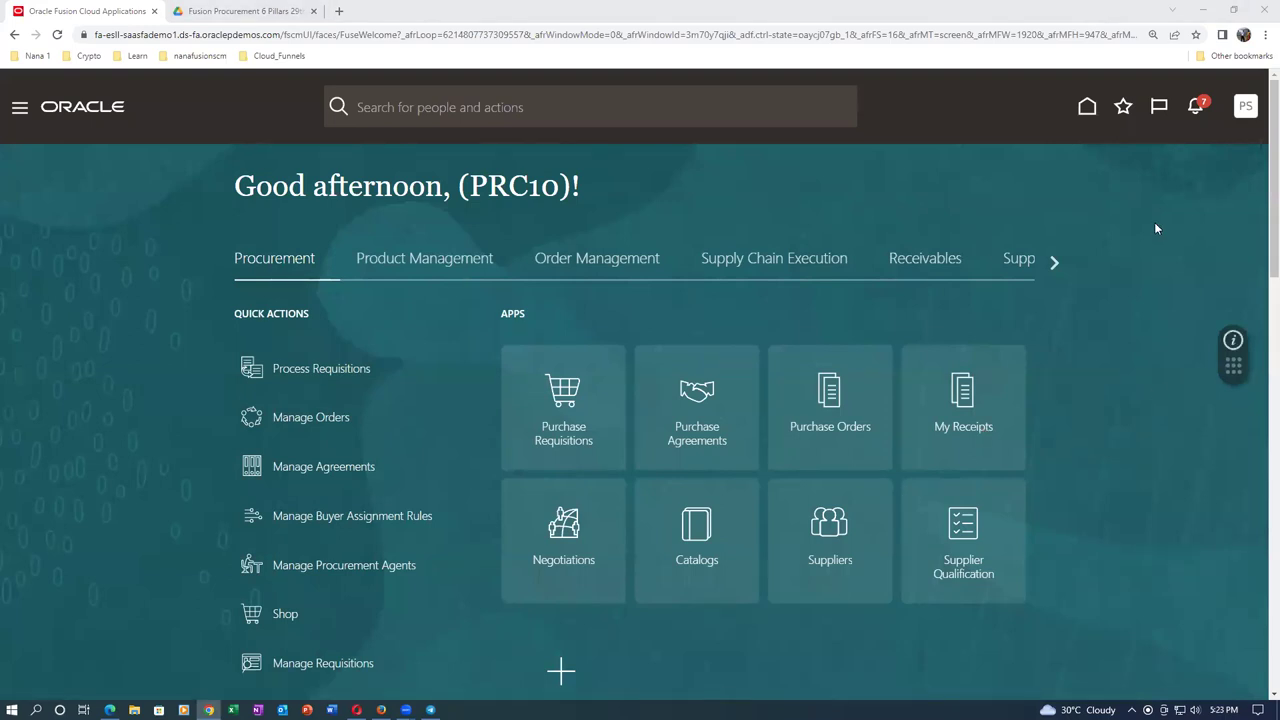
Open Product Information Management from the saved favorites
left_click(1124, 110)
left_click(1124, 116)
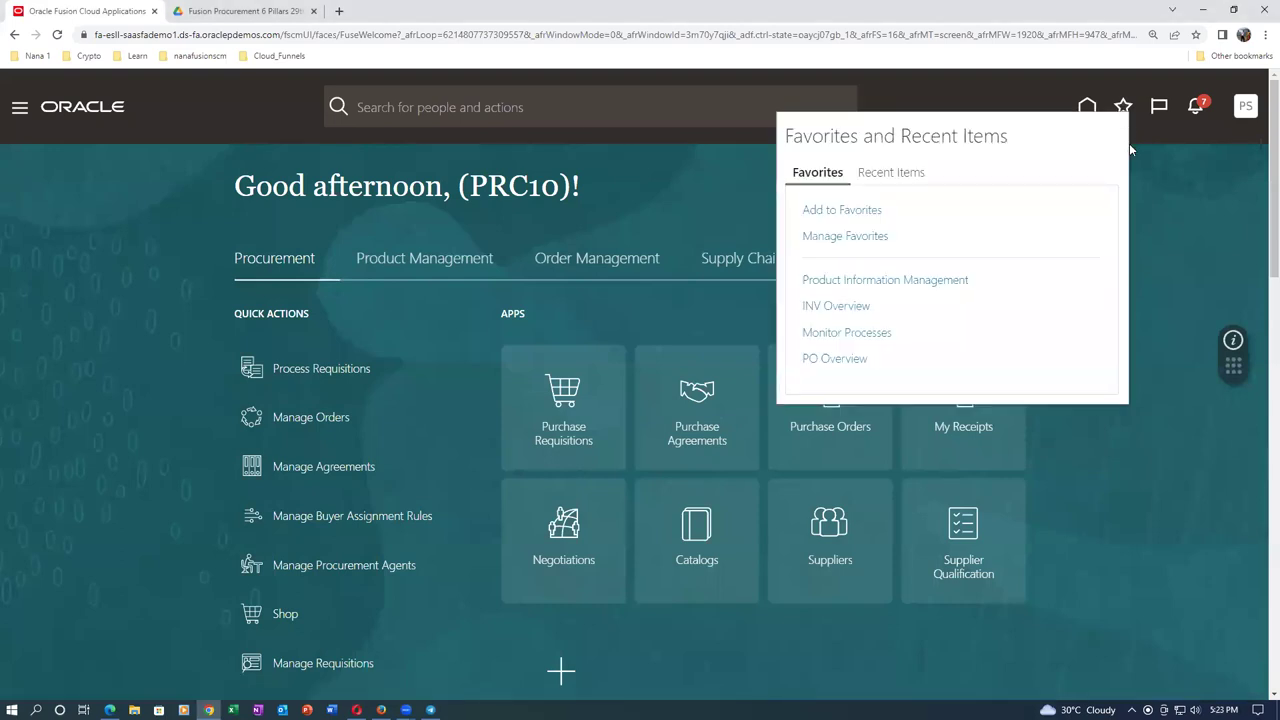
left_click(868, 281)
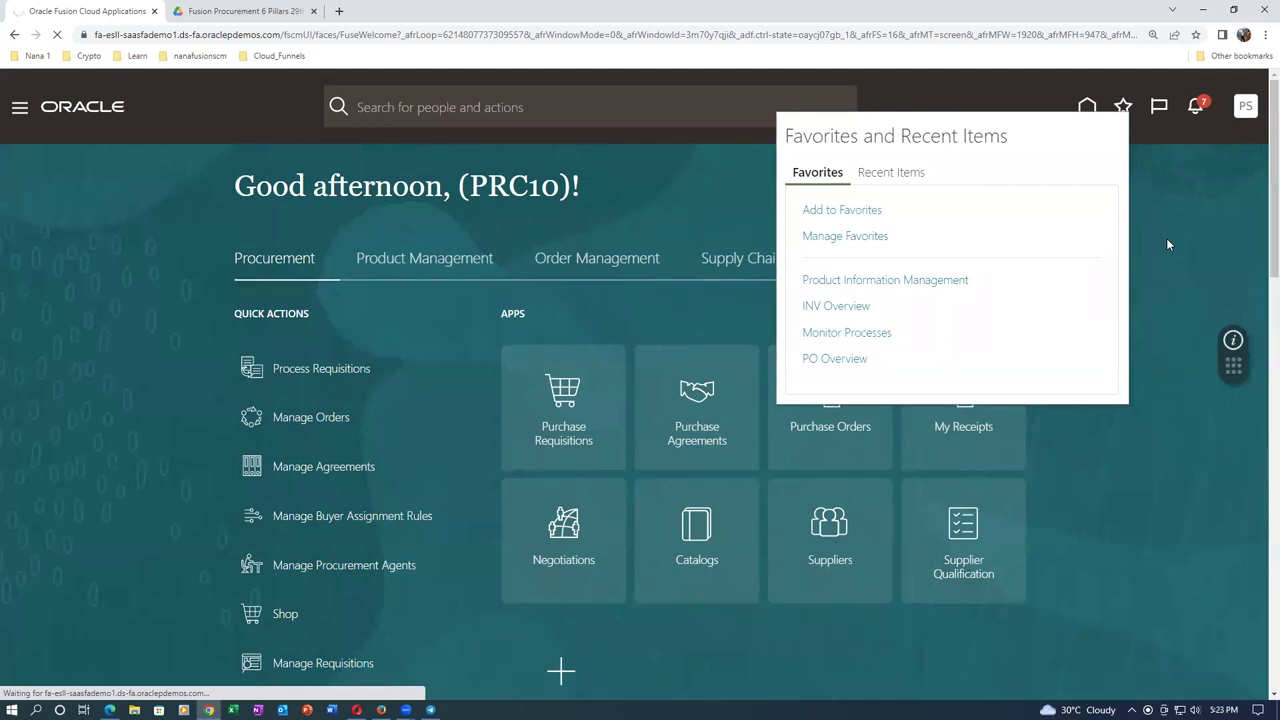
Switch to the enterprise structure PDF in Edge and review the chart of accounts entry
key("alt+Tab")
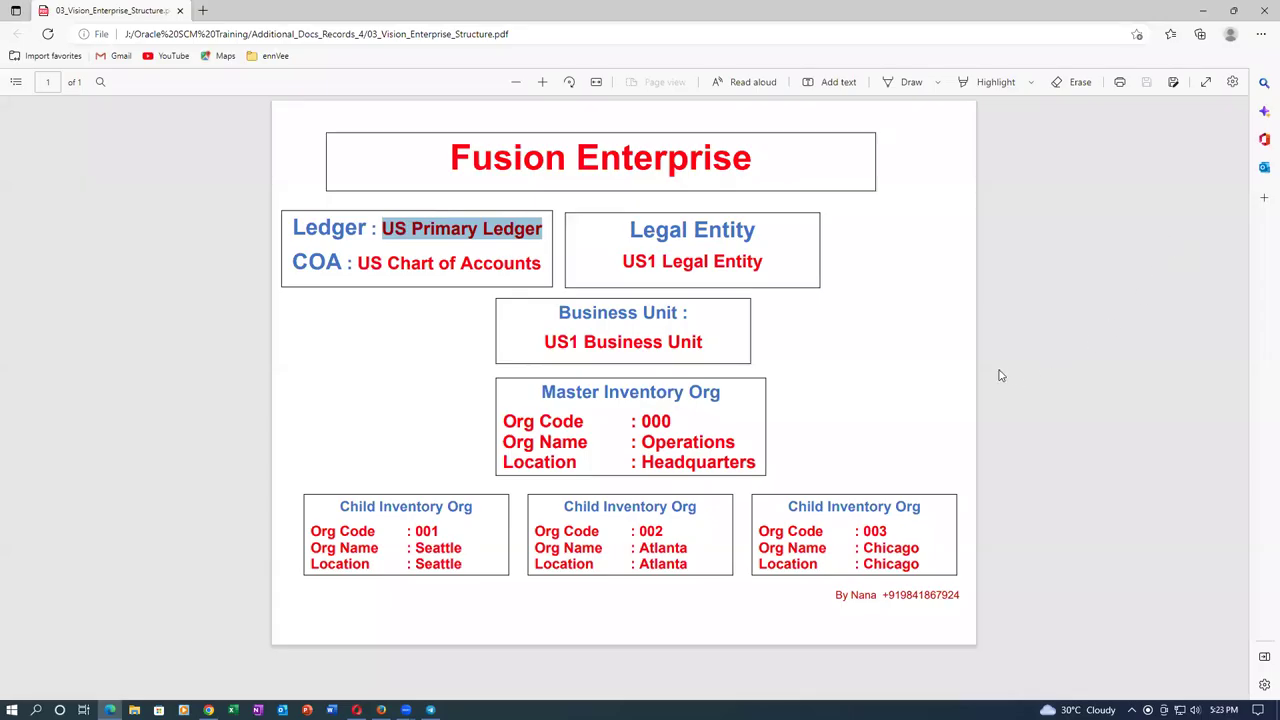
left_click(930, 357)
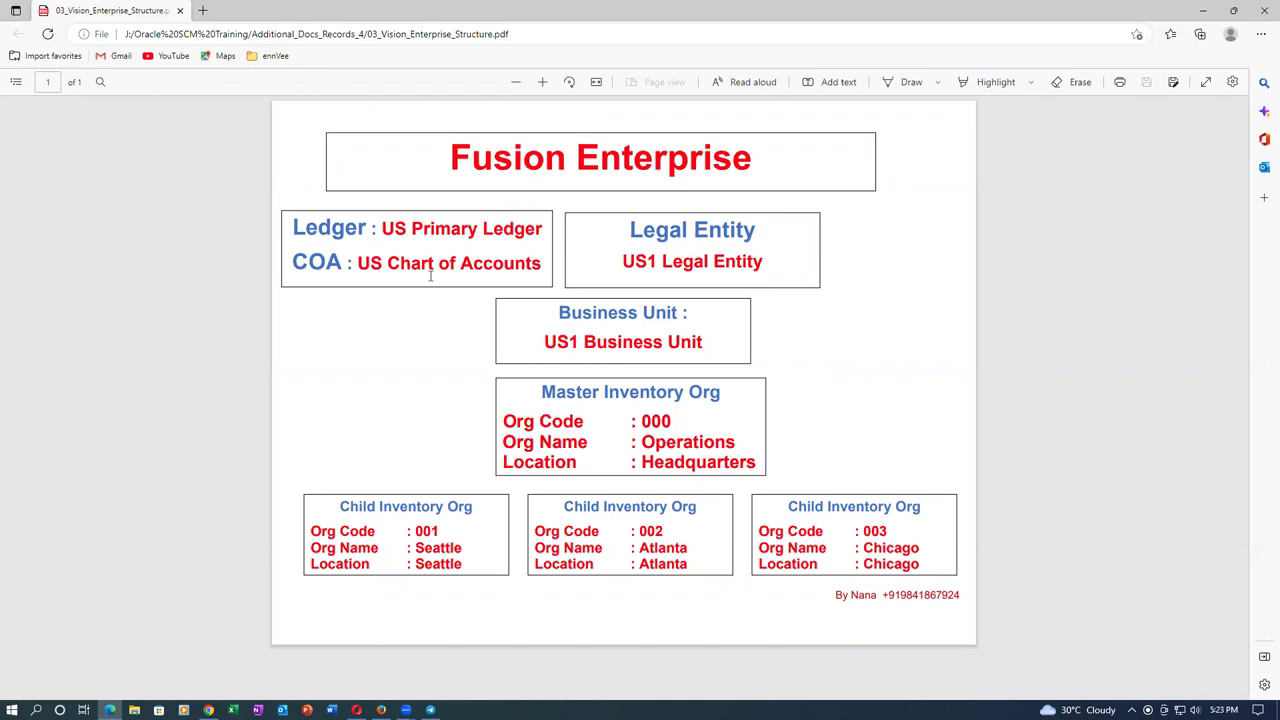
left_click_drag(358, 262, 526, 262)
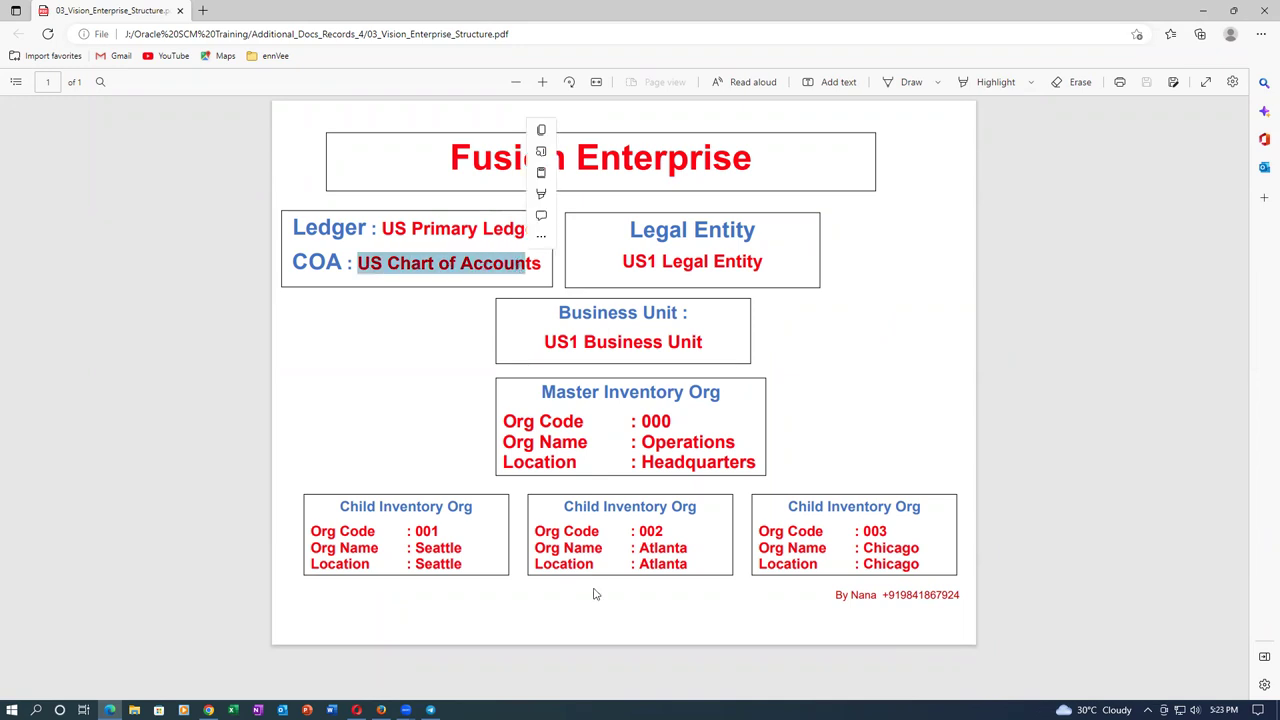
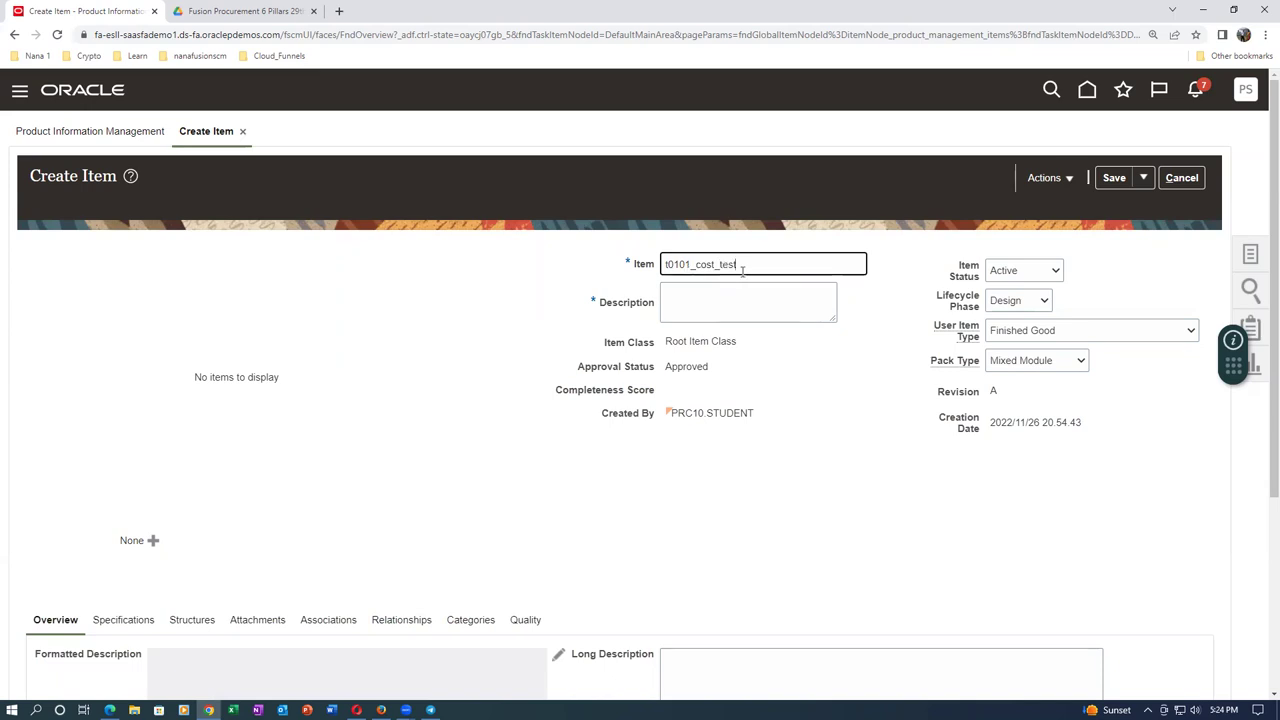
Copy the new item's name, t0101_cost_test, into its Description
key("ctrl+a")
key("ctrl+c")
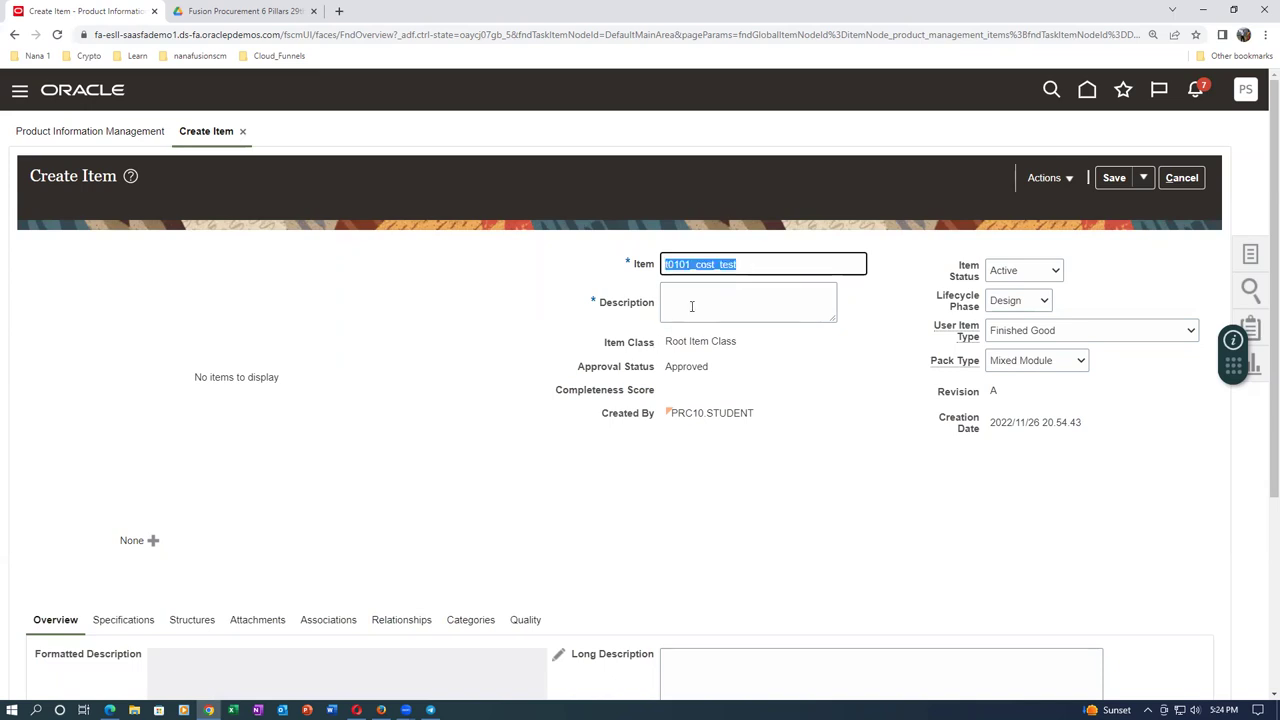
left_click(692, 305)
key("ctrl+v")
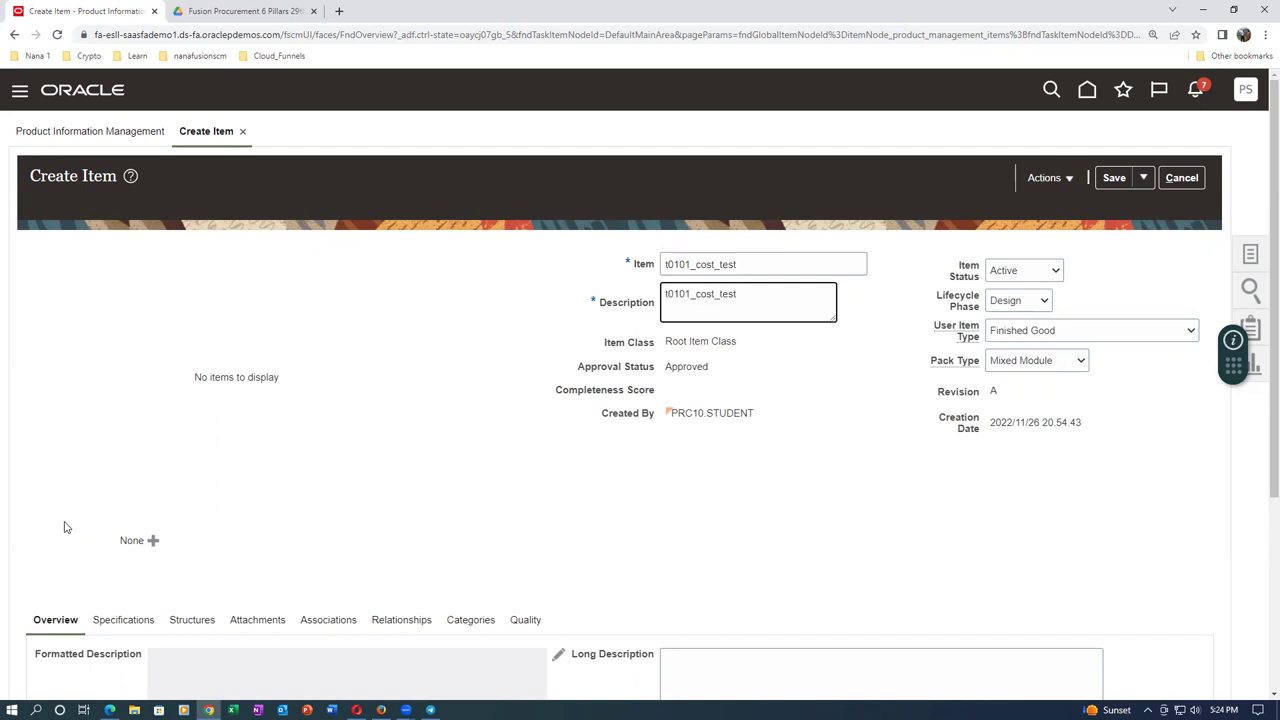
Open the new item's Purchasing specifications and set the Purchase Price to 2
scroll(300, 550, "down", 2)
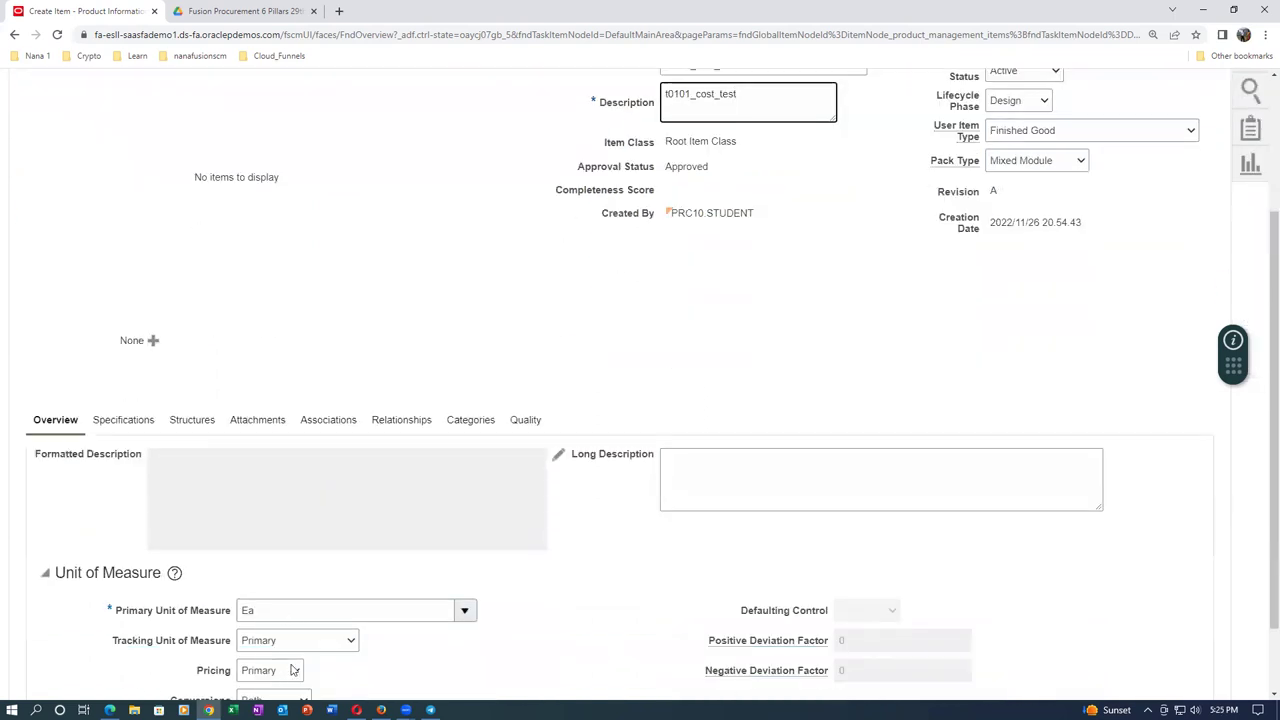
scroll(292, 670, "down", 1)
left_click(110, 332)
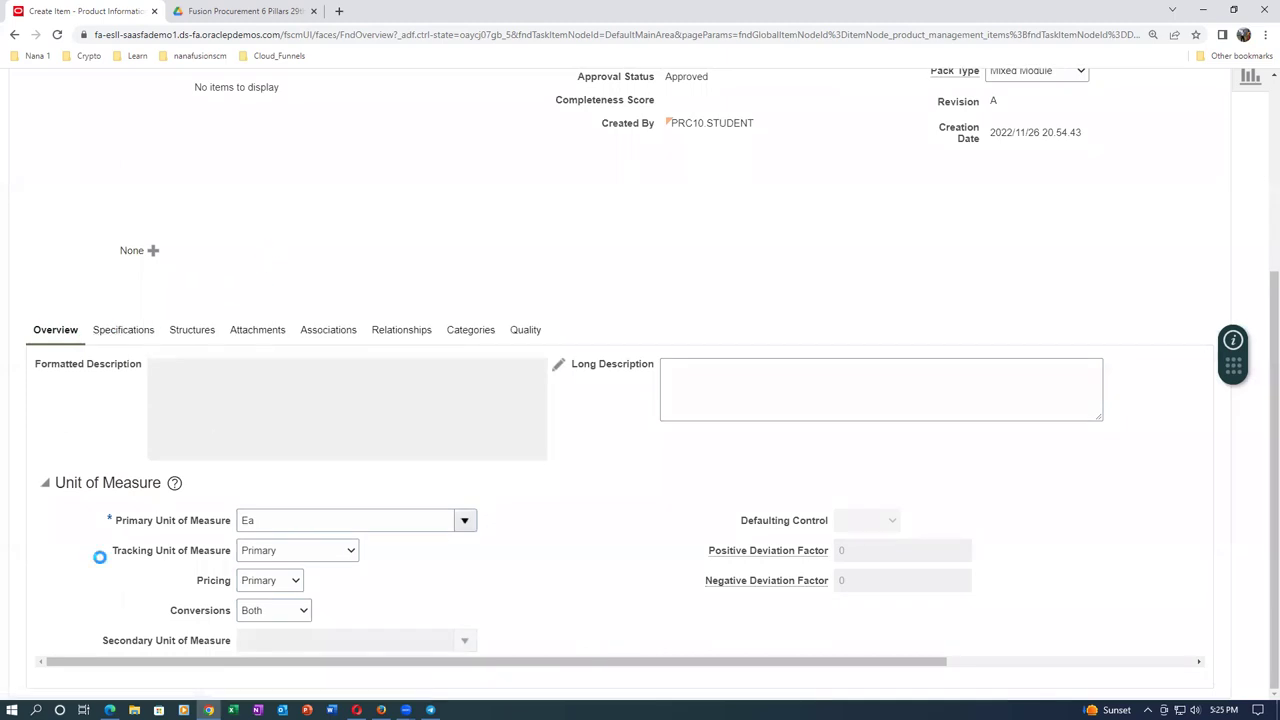
scroll(118, 560, "down", 2)
left_click(68, 523)
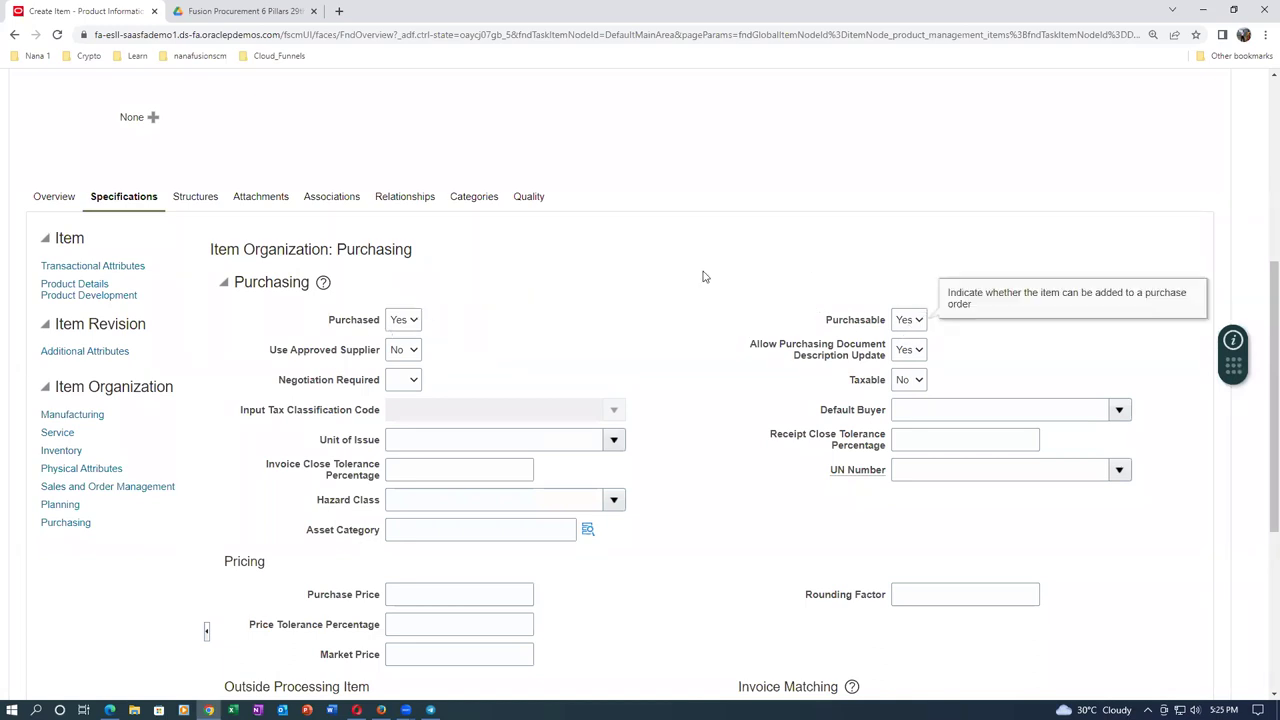
left_click(440, 596)
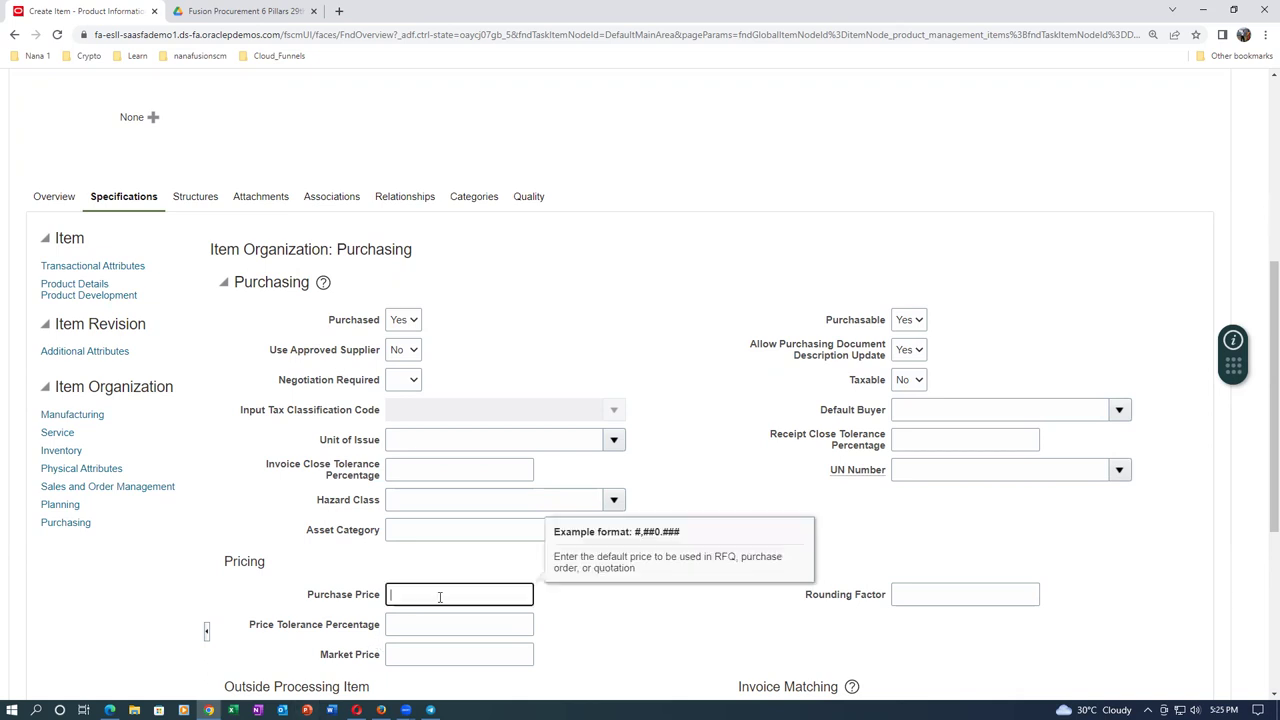
left_click(623, 624)
Set Allow Substitute Receipts, Allow Unordered Receipts and Allow Express Transactions to Yes for the item
scroll(646, 633, "down", 4)
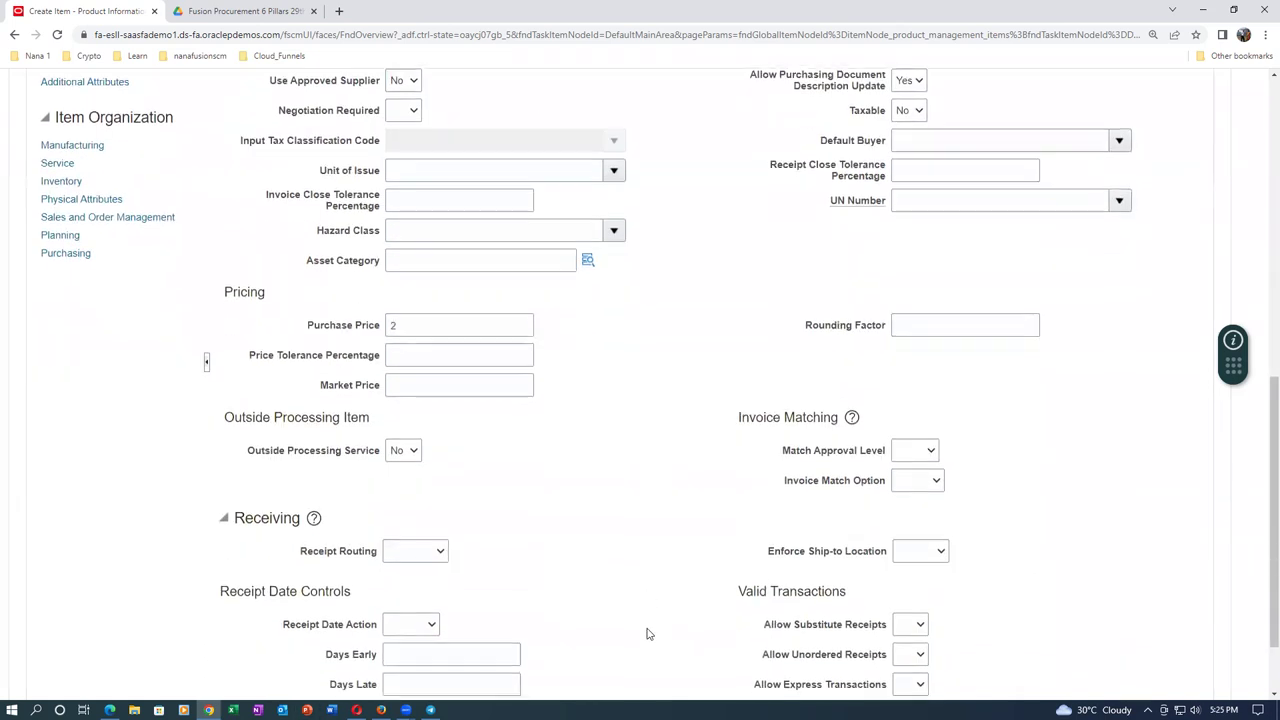
left_click(907, 533)
left_click(908, 573)
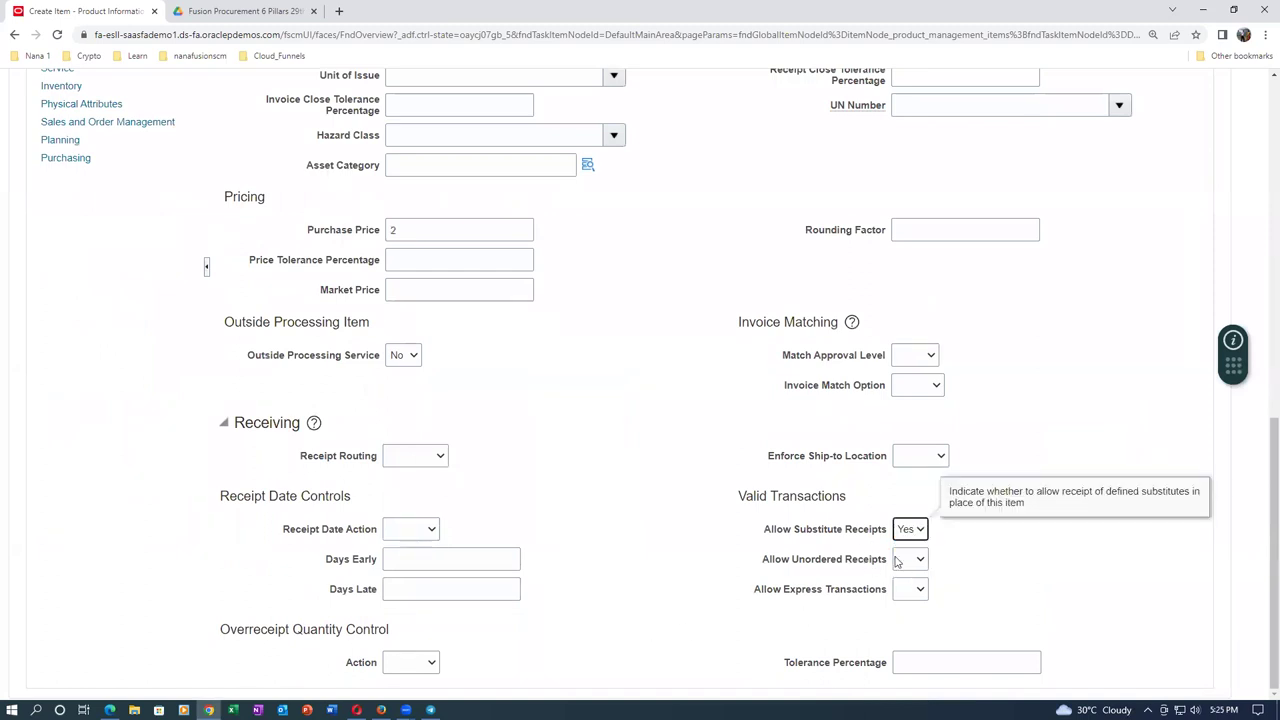
left_click(910, 561)
left_click(907, 602)
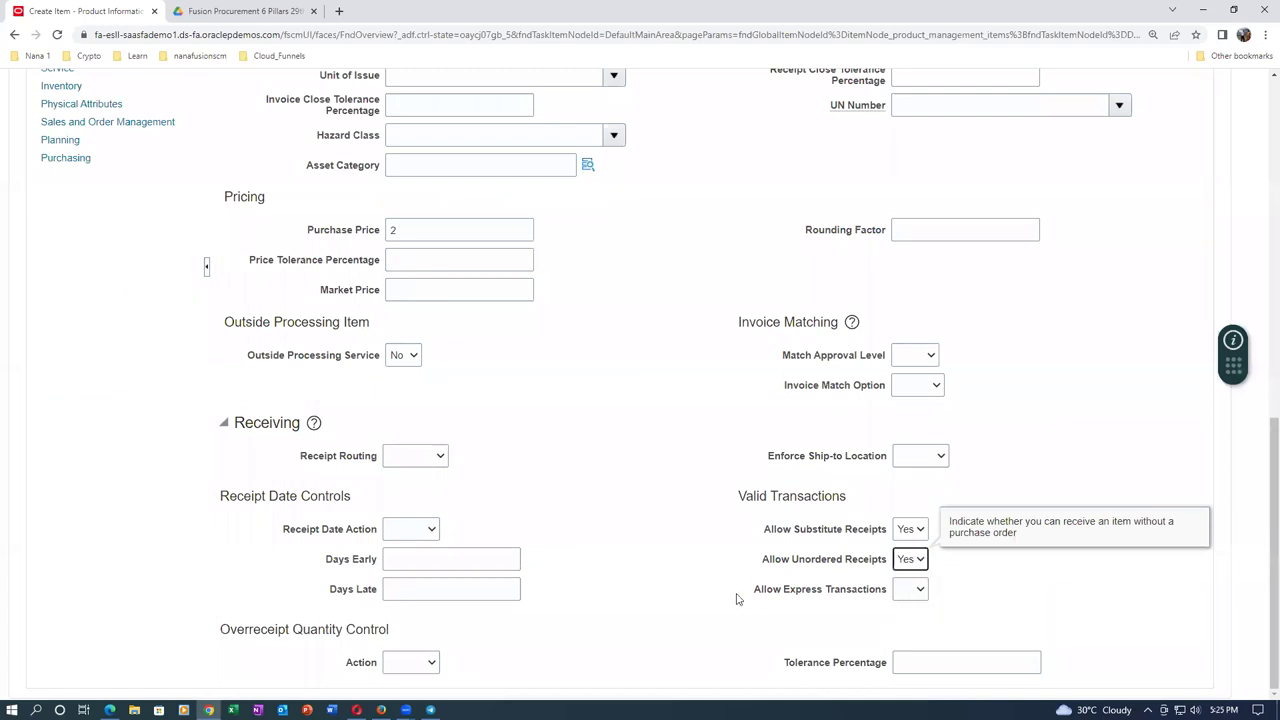
left_click(898, 594)
left_click(905, 633)
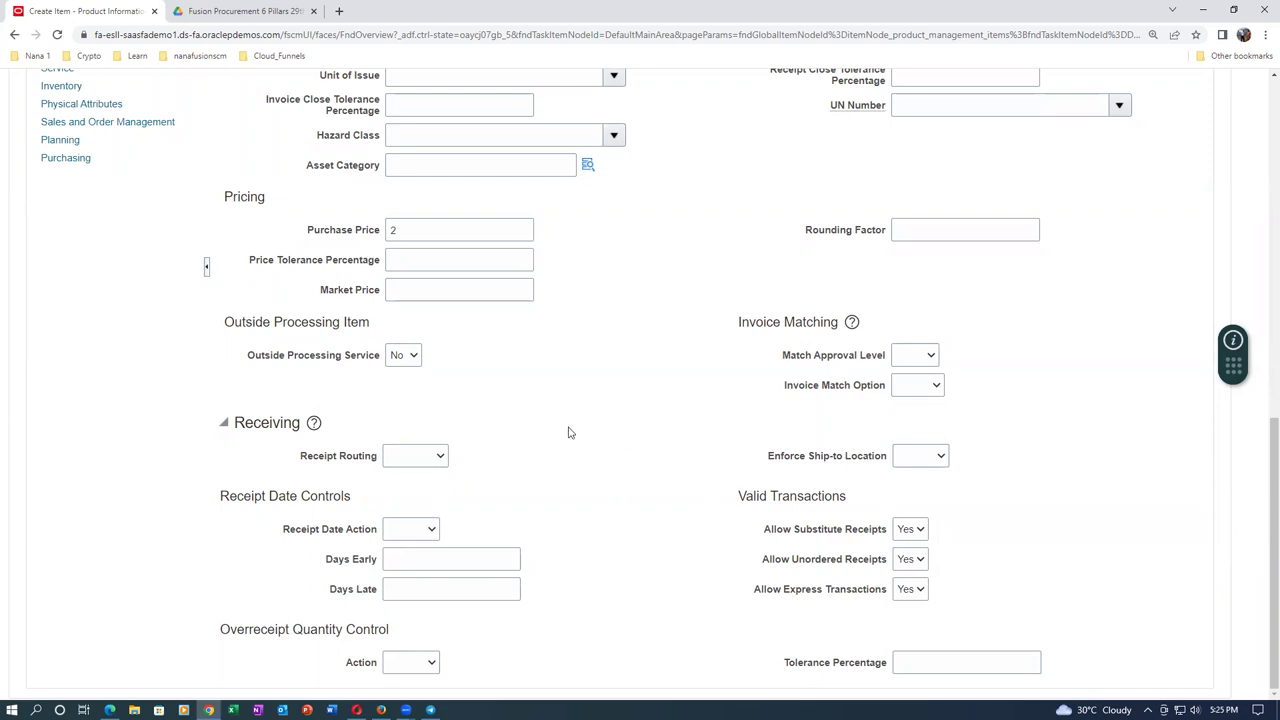
Associate the item with the child organization T011 (t01_child_1), searching organizations for t01 after checking the enterprise structure PDF
scroll(568, 432, "up", 2)
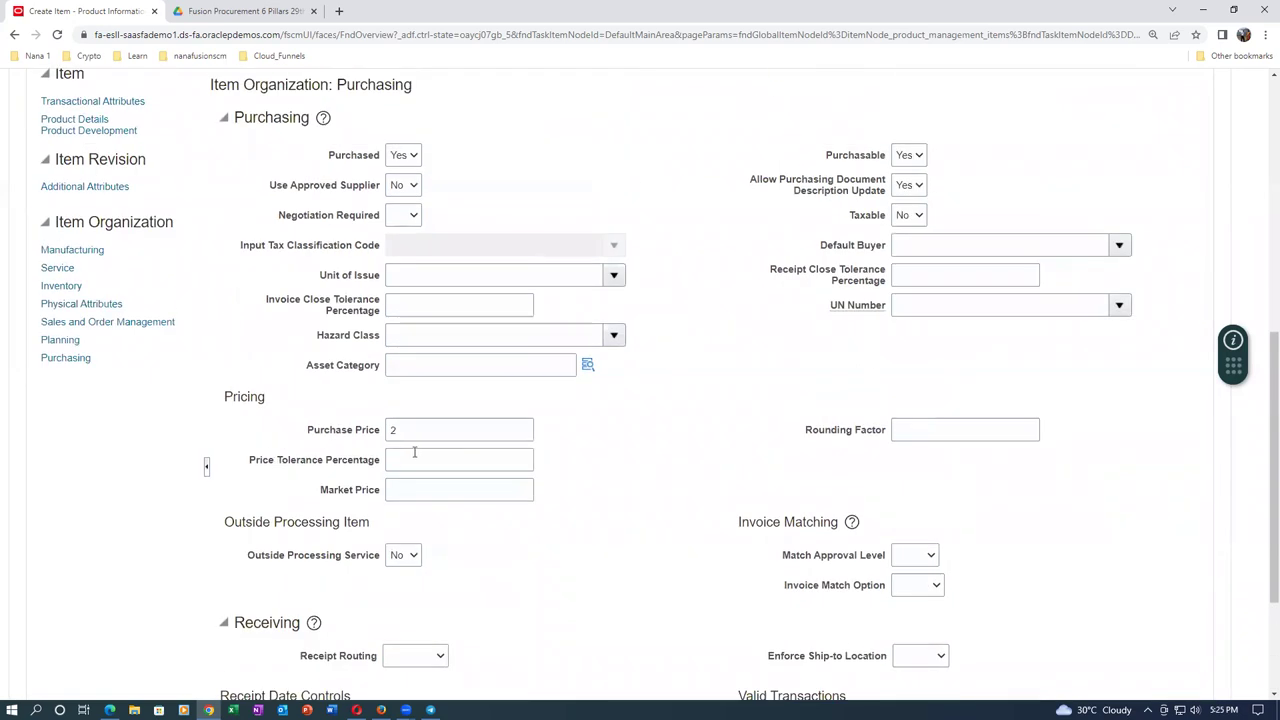
scroll(414, 452, "up", 1)
left_click(329, 166)
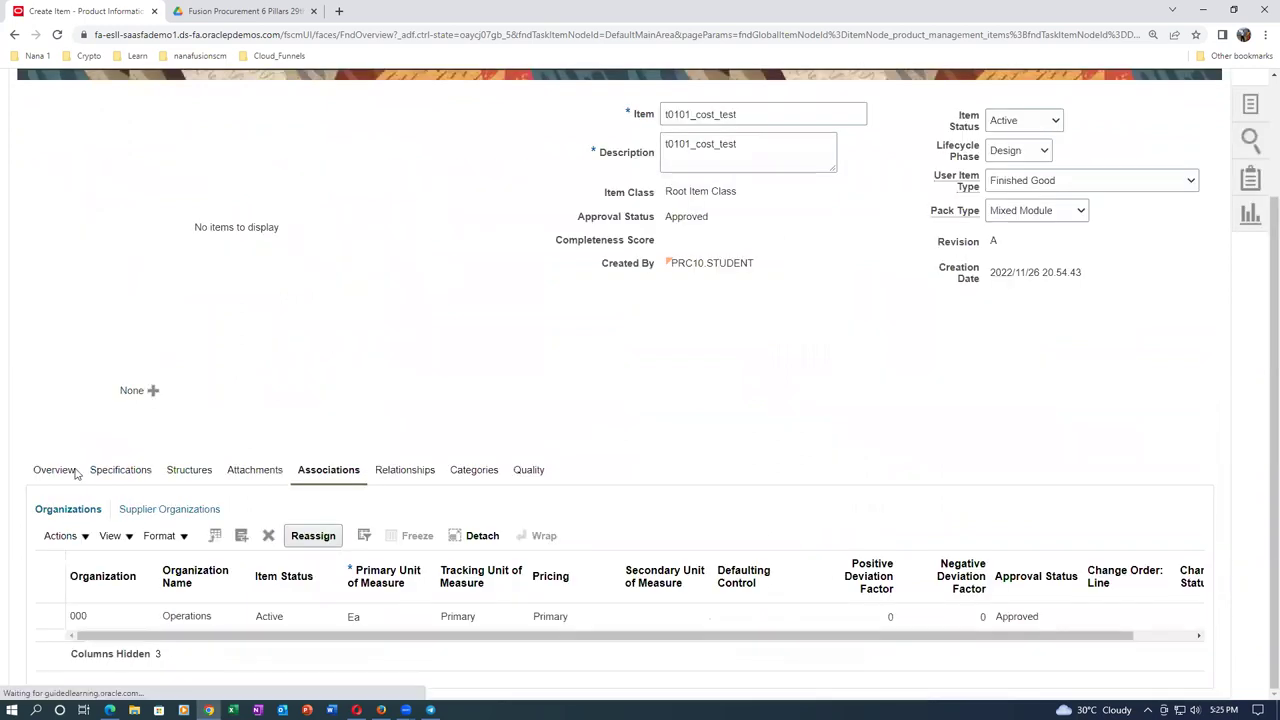
left_click(80, 536)
left_click(99, 590)
left_click(662, 252)
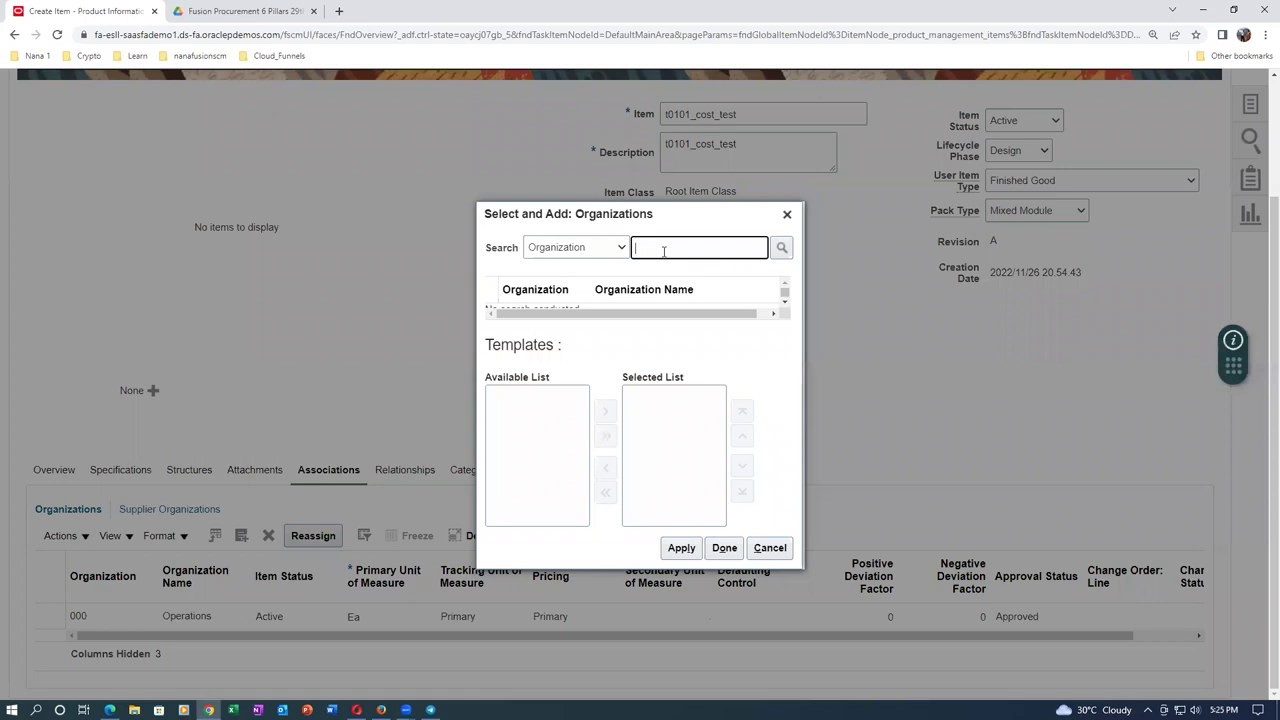
key("alt+Tab")
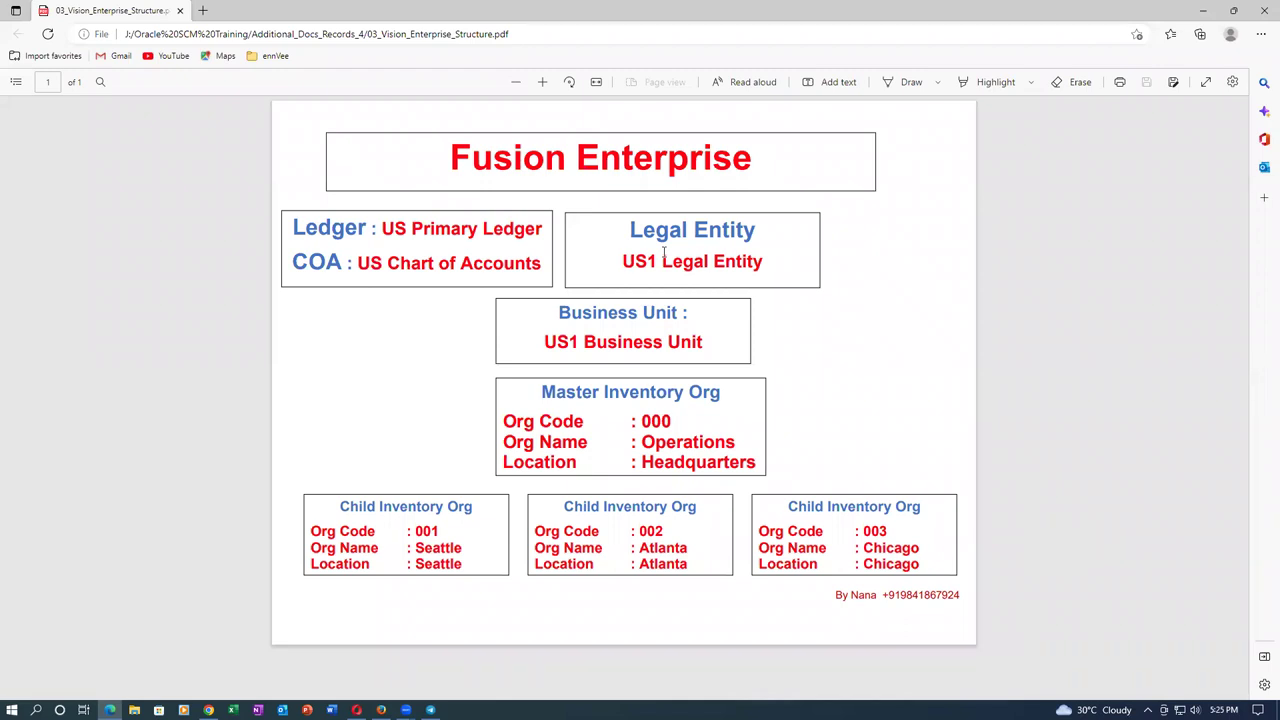
key("alt+Tab")
type("t01")
key("Return")
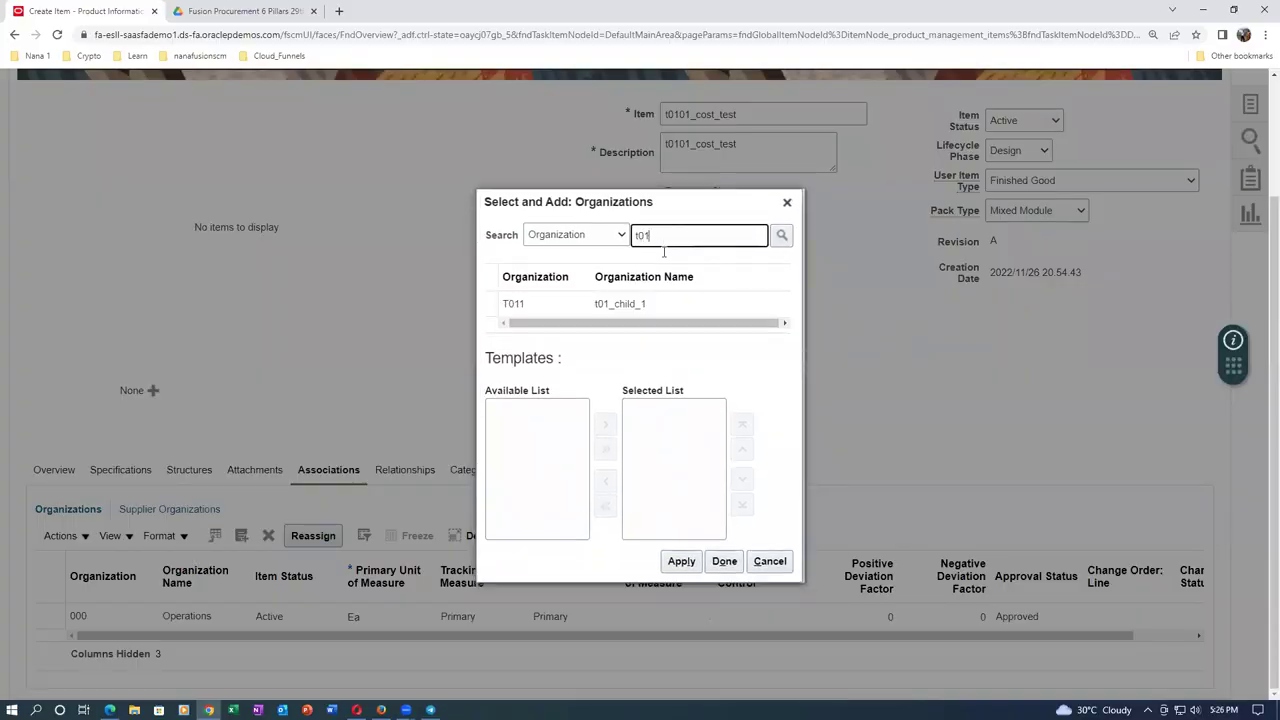
left_click(490, 305)
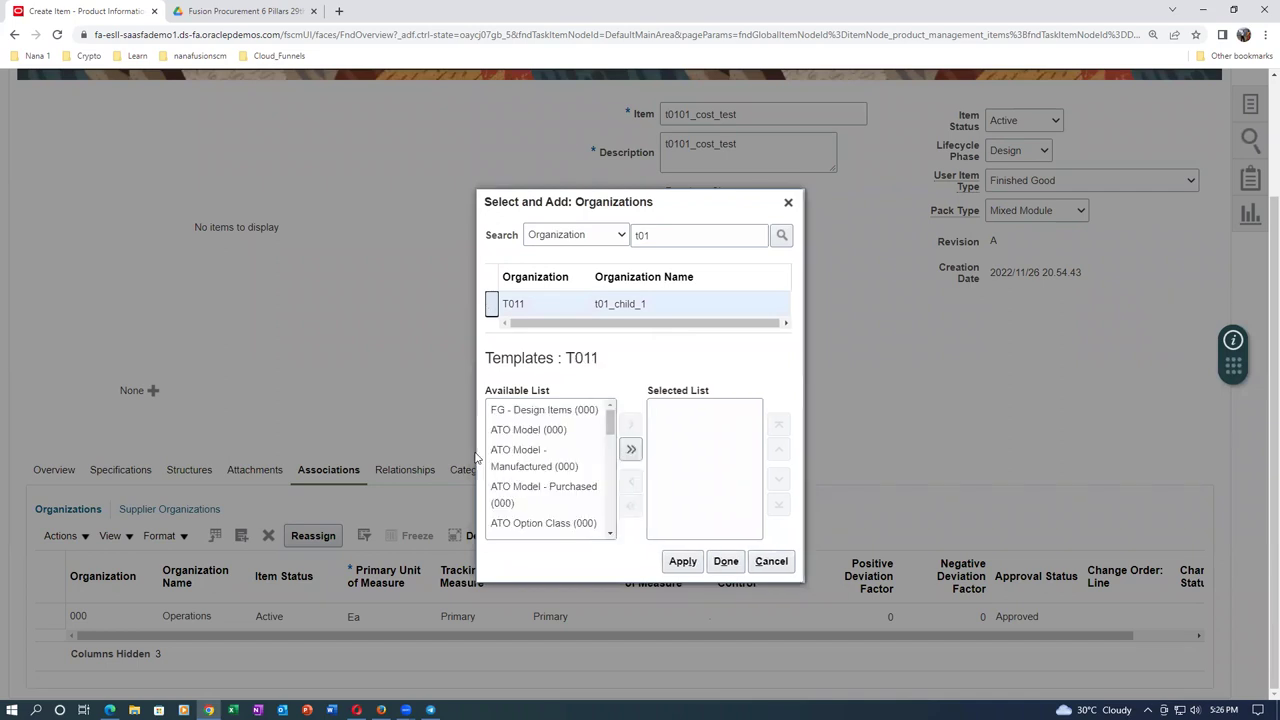
left_click(806, 565)
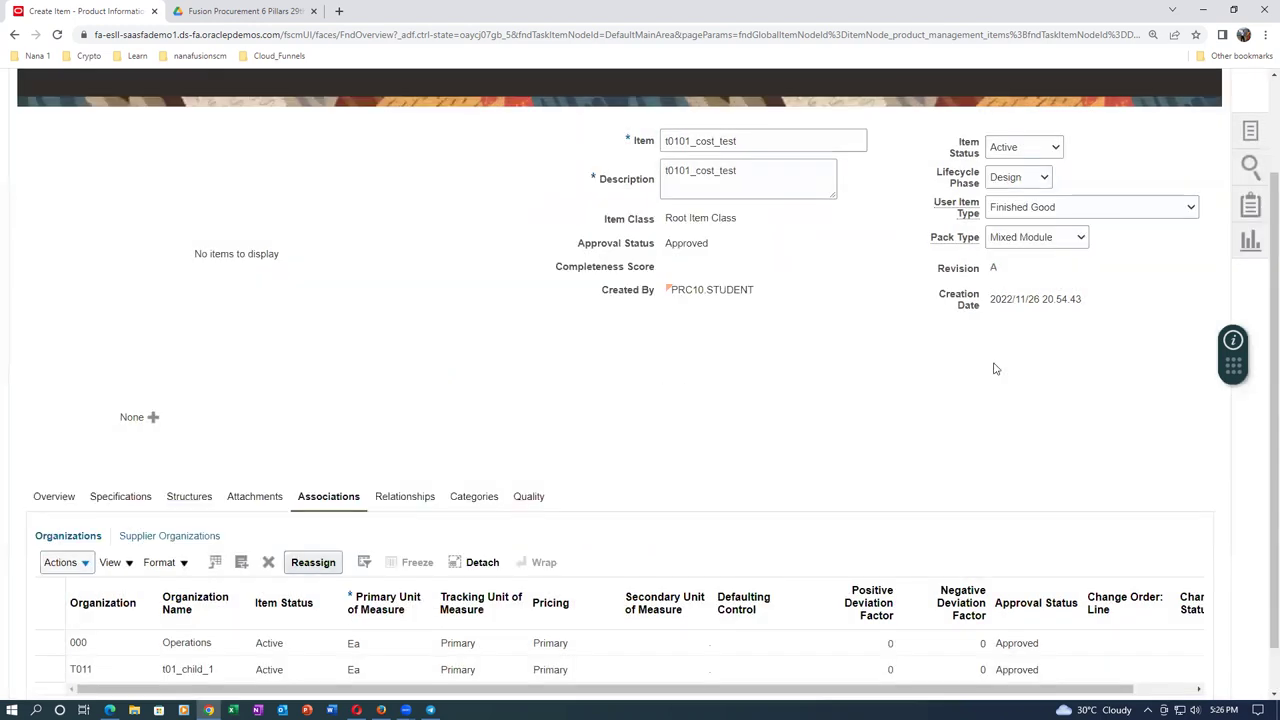
Save and close the new item t0101_cost_test
scroll(995, 372, "up", 2)
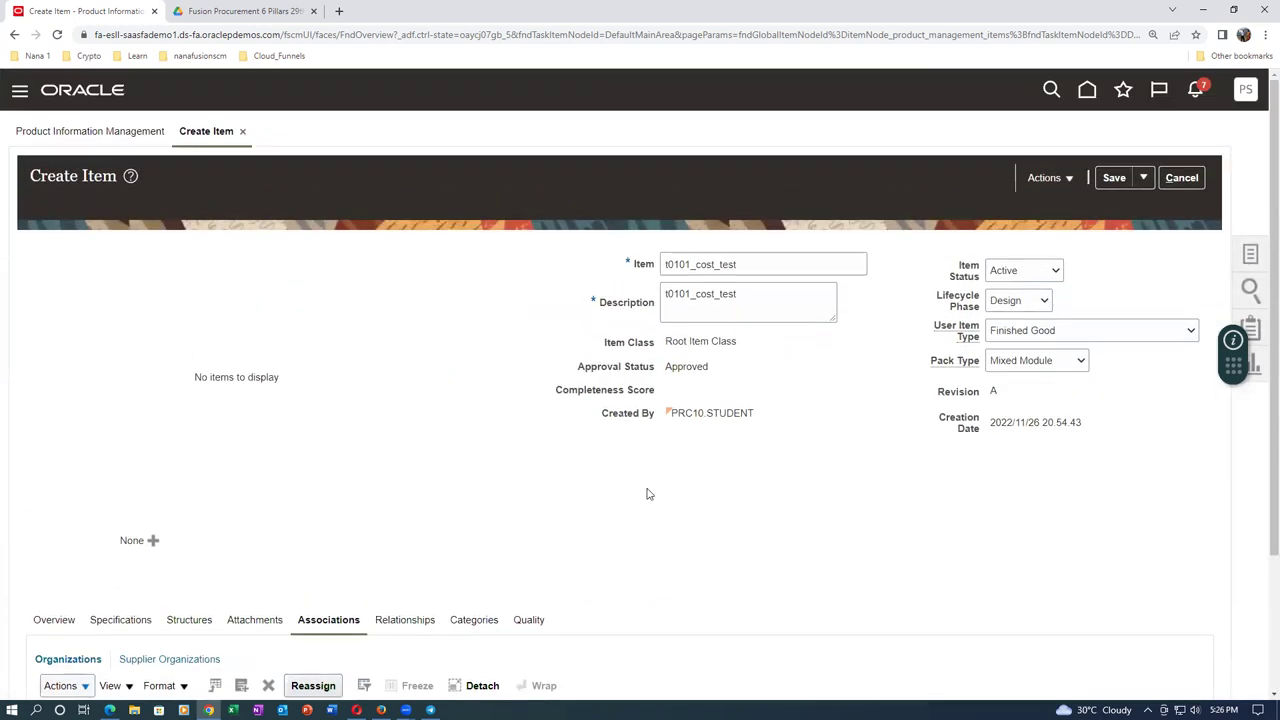
scroll(655, 494, "down", 1)
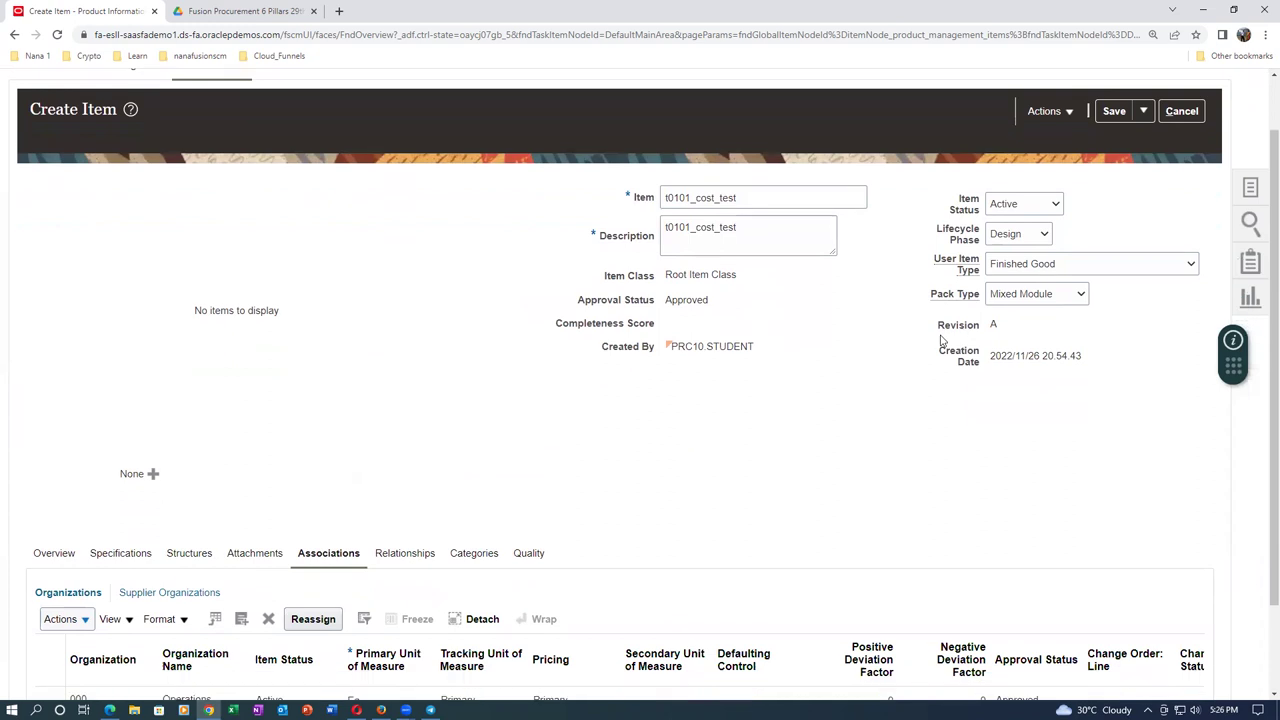
left_click(1142, 113)
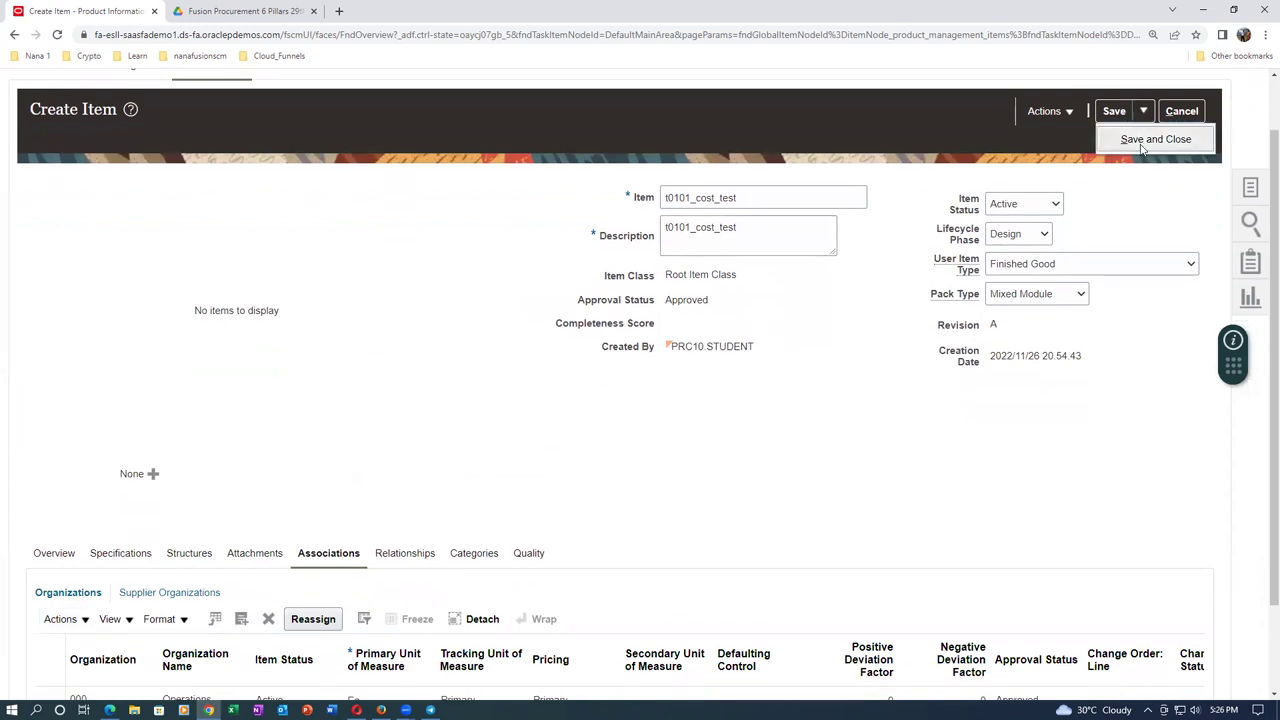
left_click(1143, 143)
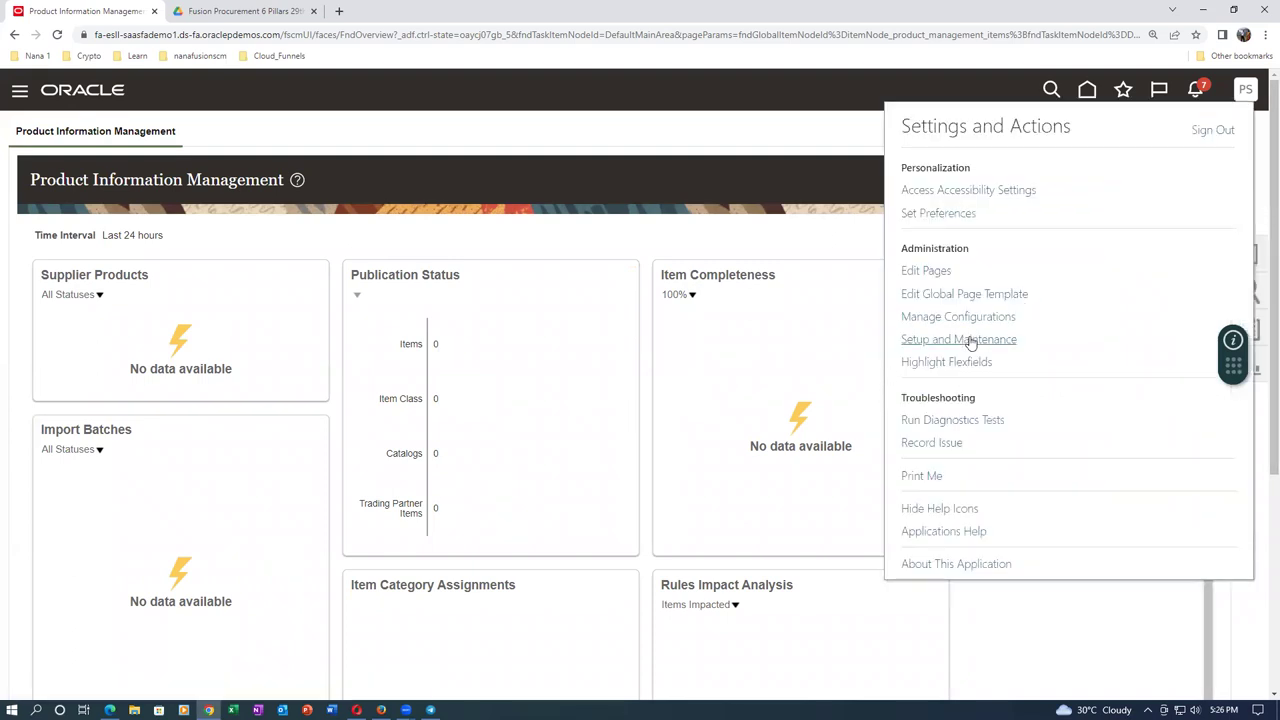
Search Setup and Maintenance for man%rec%para% and open the Manage Receiving Parameters task
left_click(967, 339)
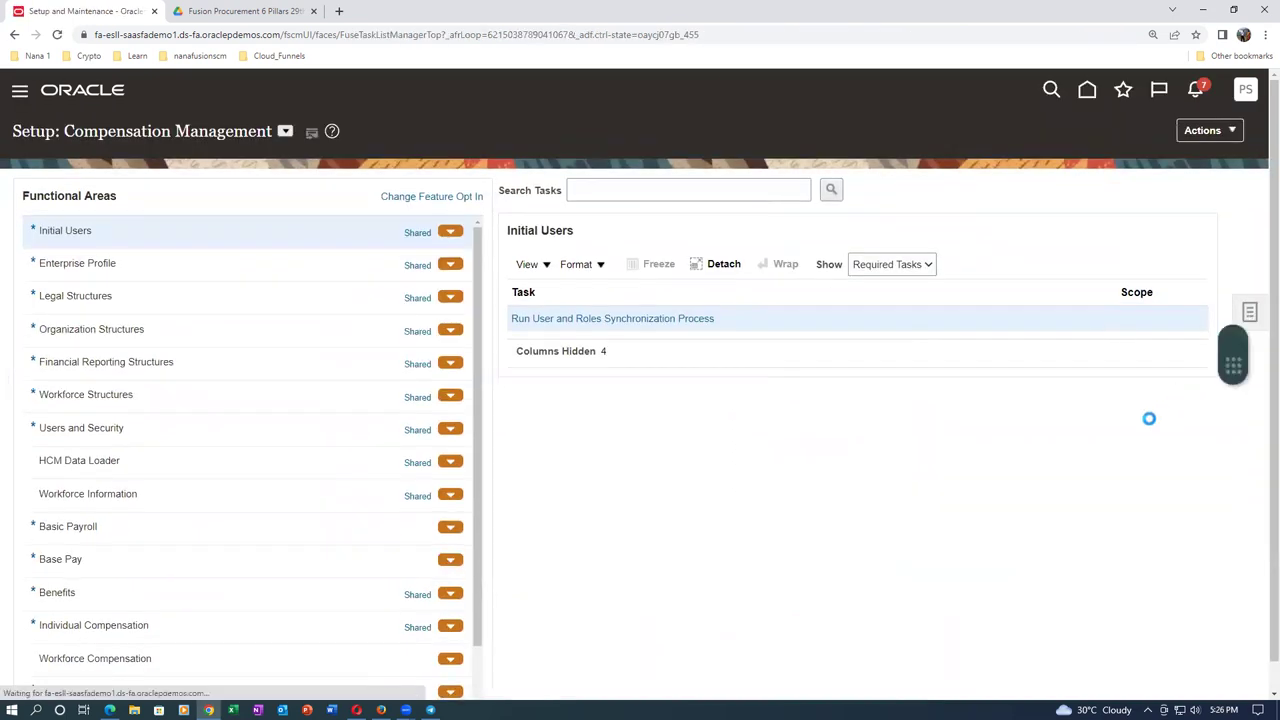
left_click(1105, 319)
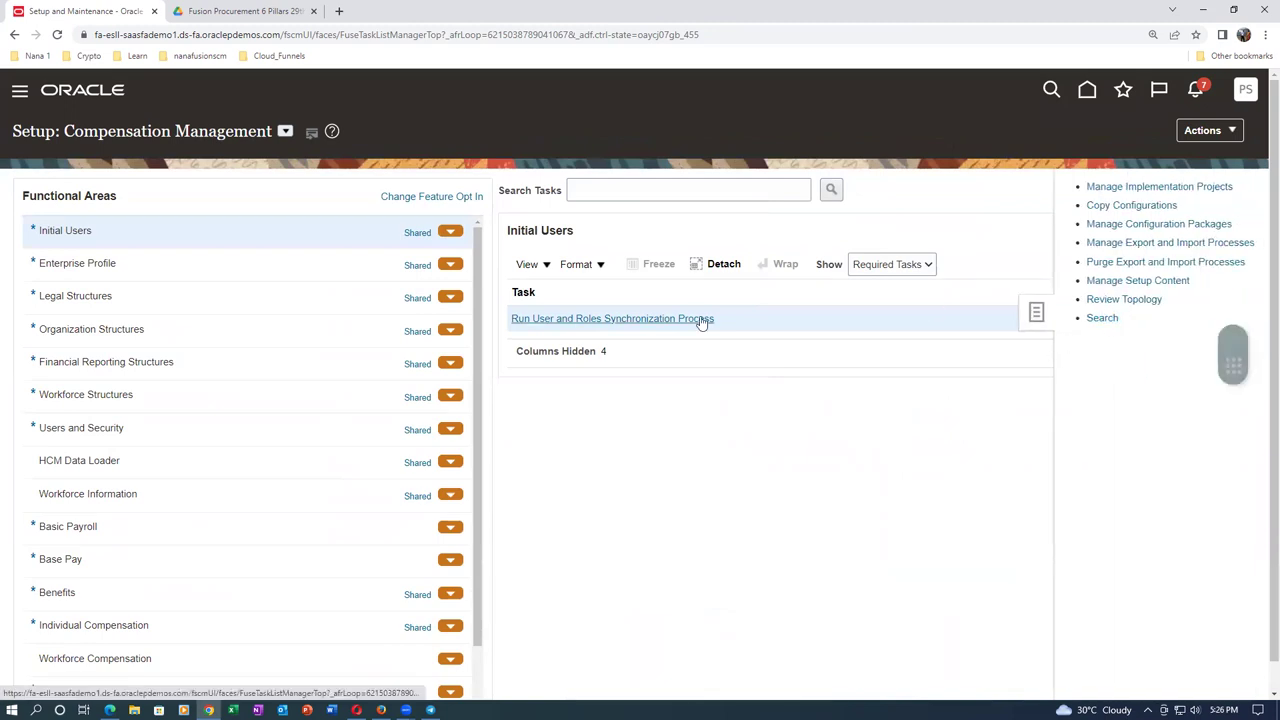
left_click(290, 194)
type("m")
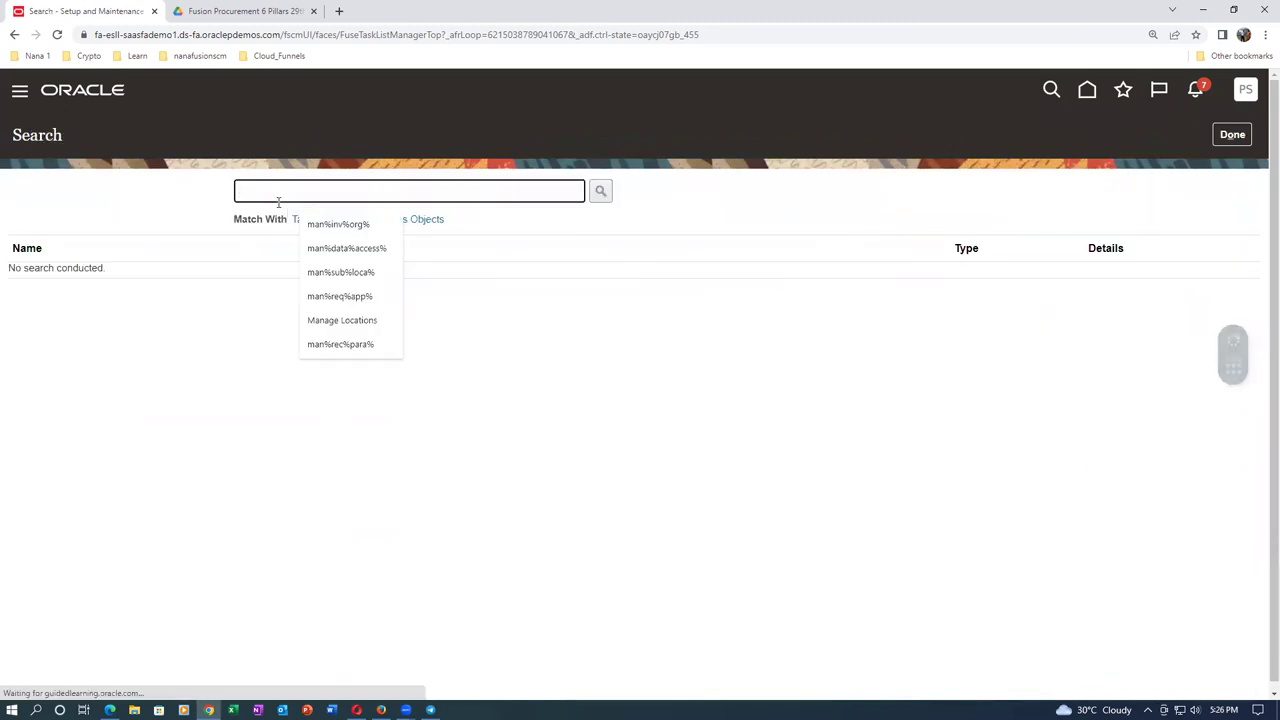
type("an%rec%para%")
key("Return")
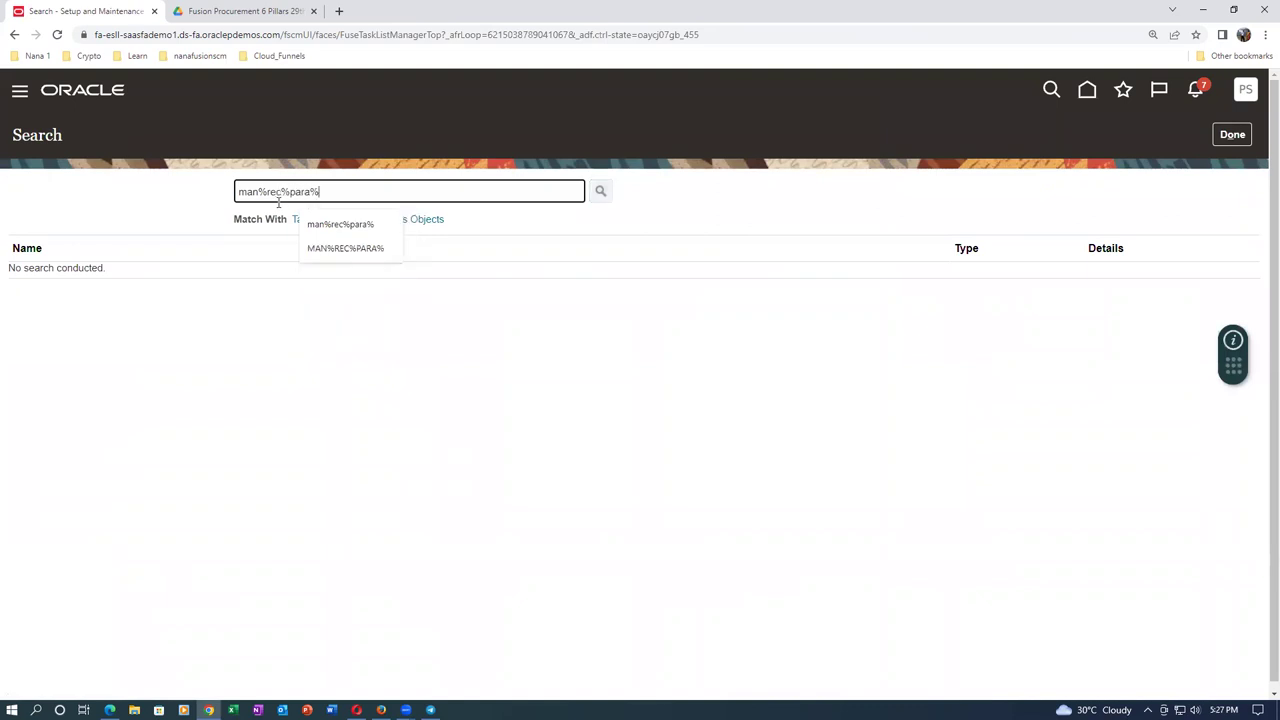
left_click(100, 300)
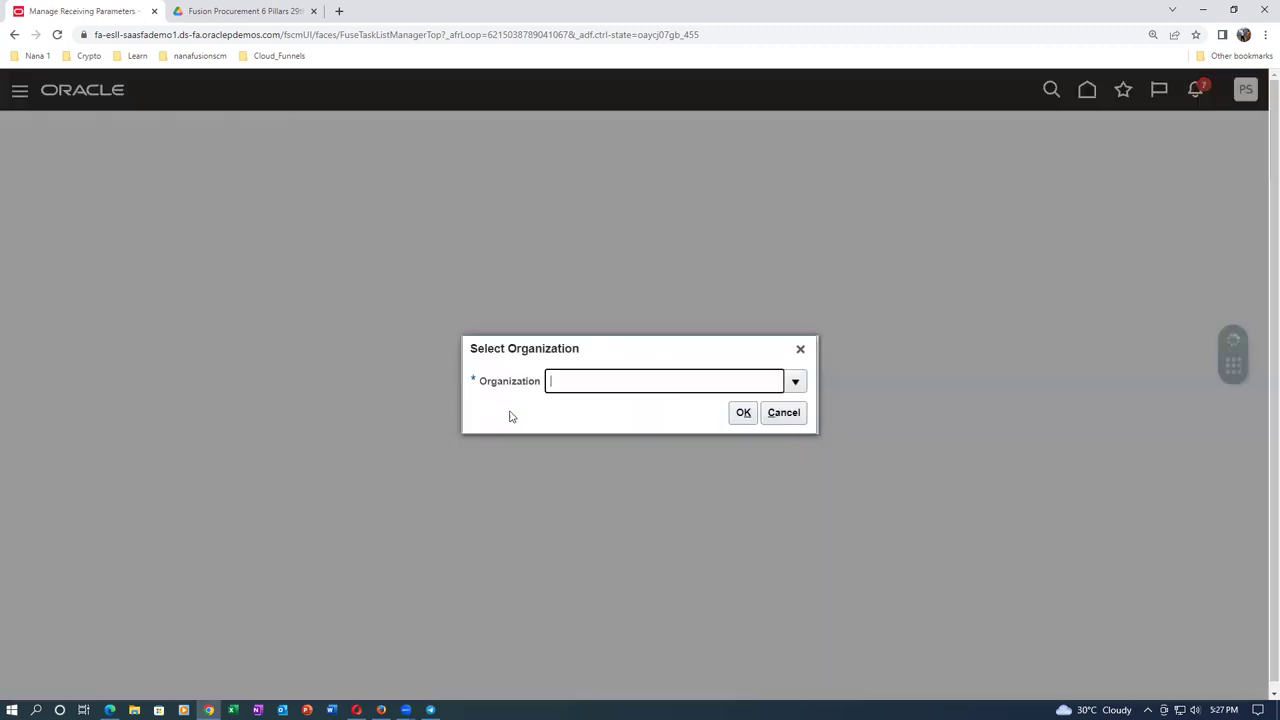
Review the receiving parameters of organization T011, then leave them without saving and close the task search
type("T011")
key("Tab")
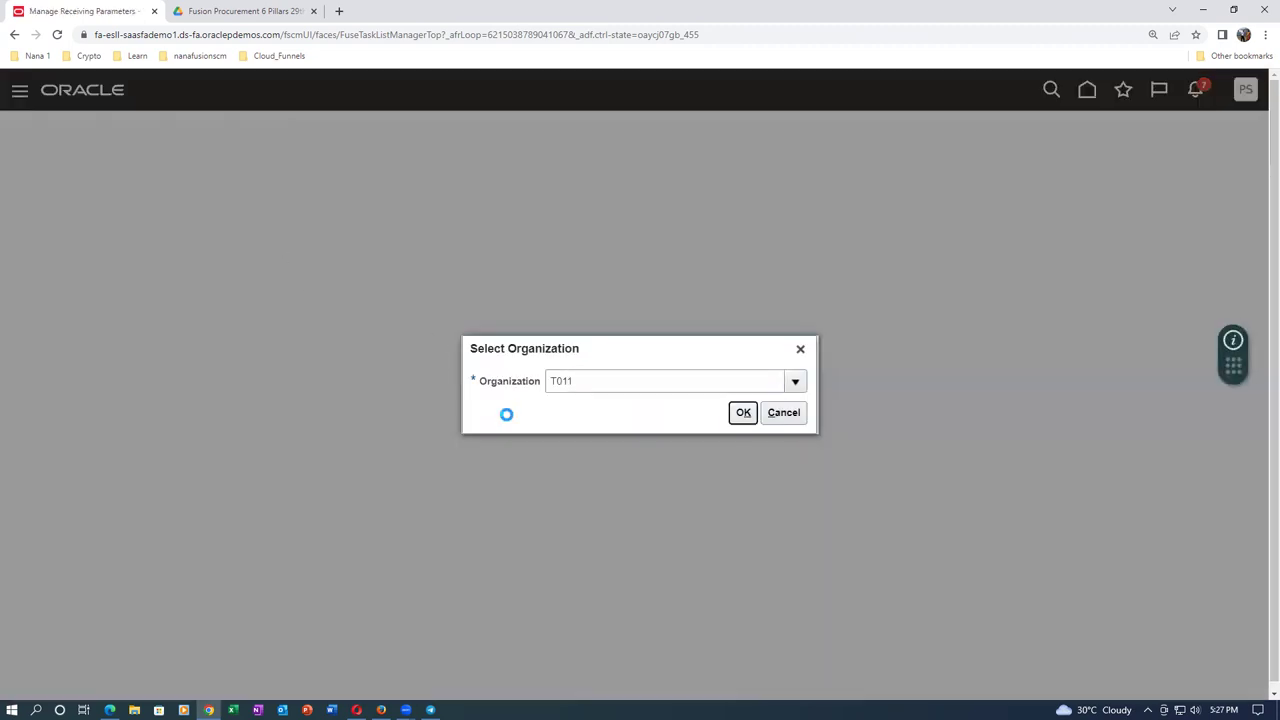
left_click(742, 413)
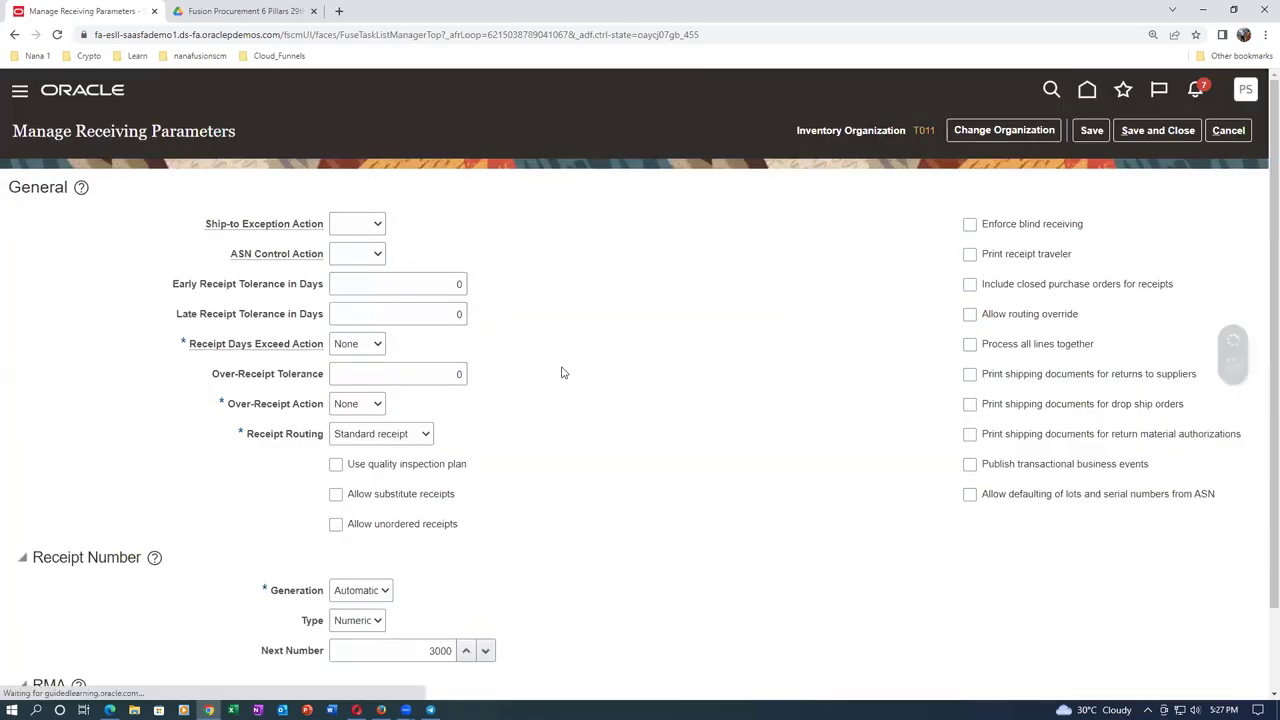
scroll(563, 371, "down", 1)
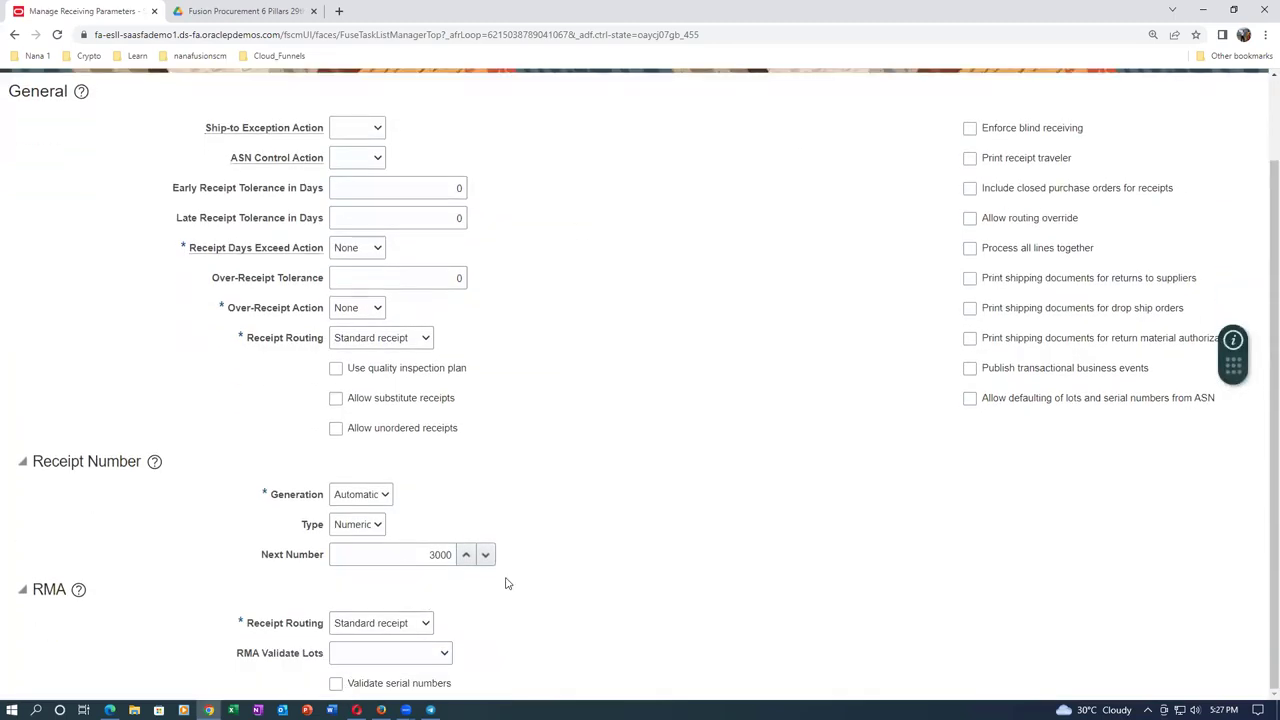
scroll(626, 337, "up", 1)
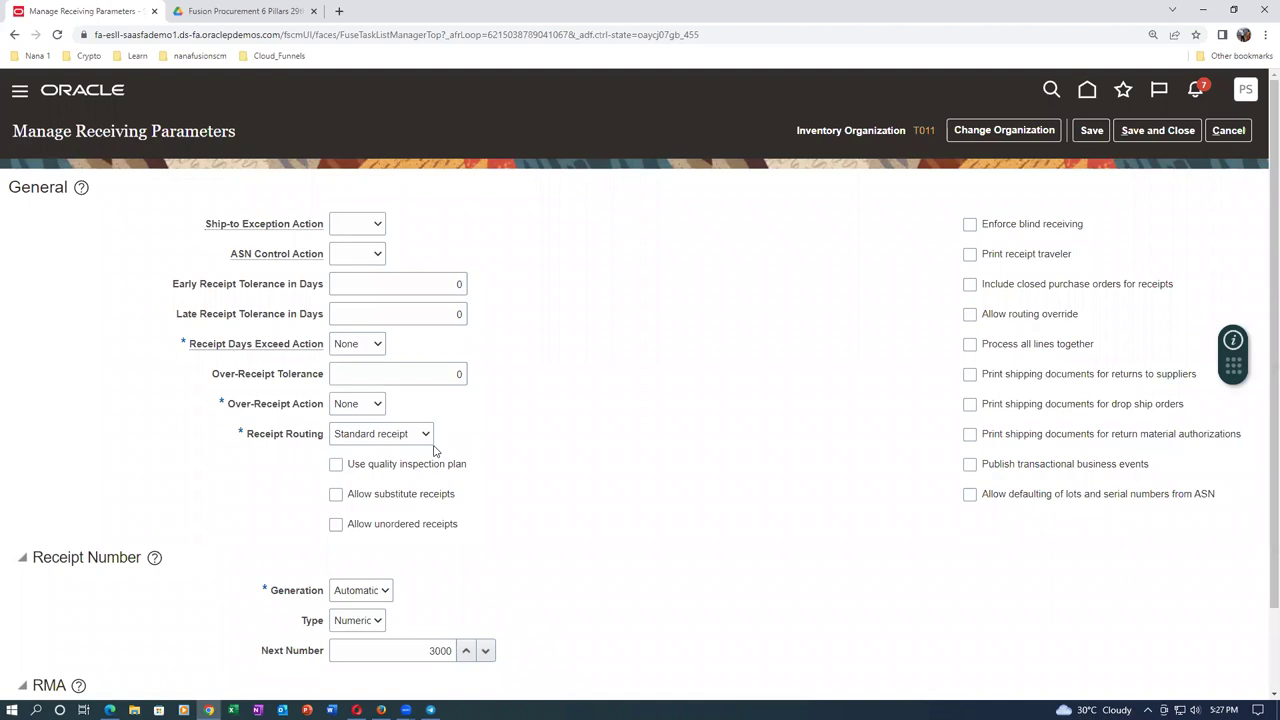
left_click(1244, 132)
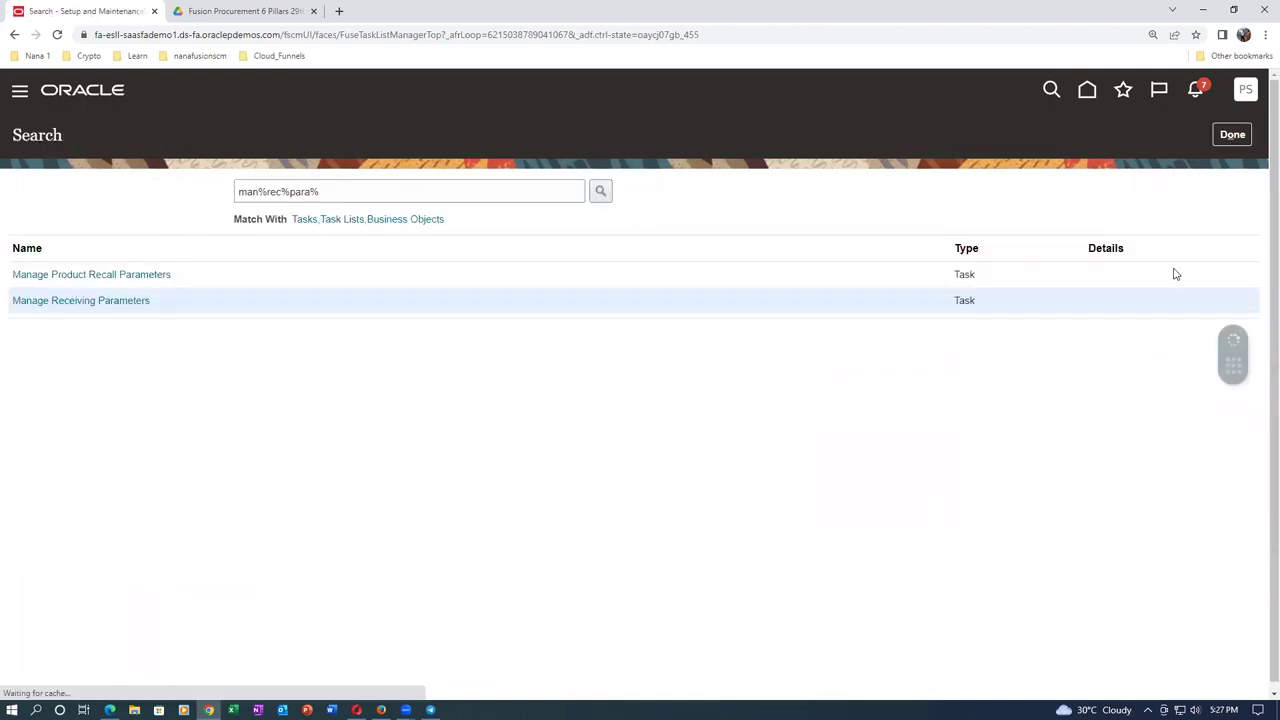
left_click(1231, 135)
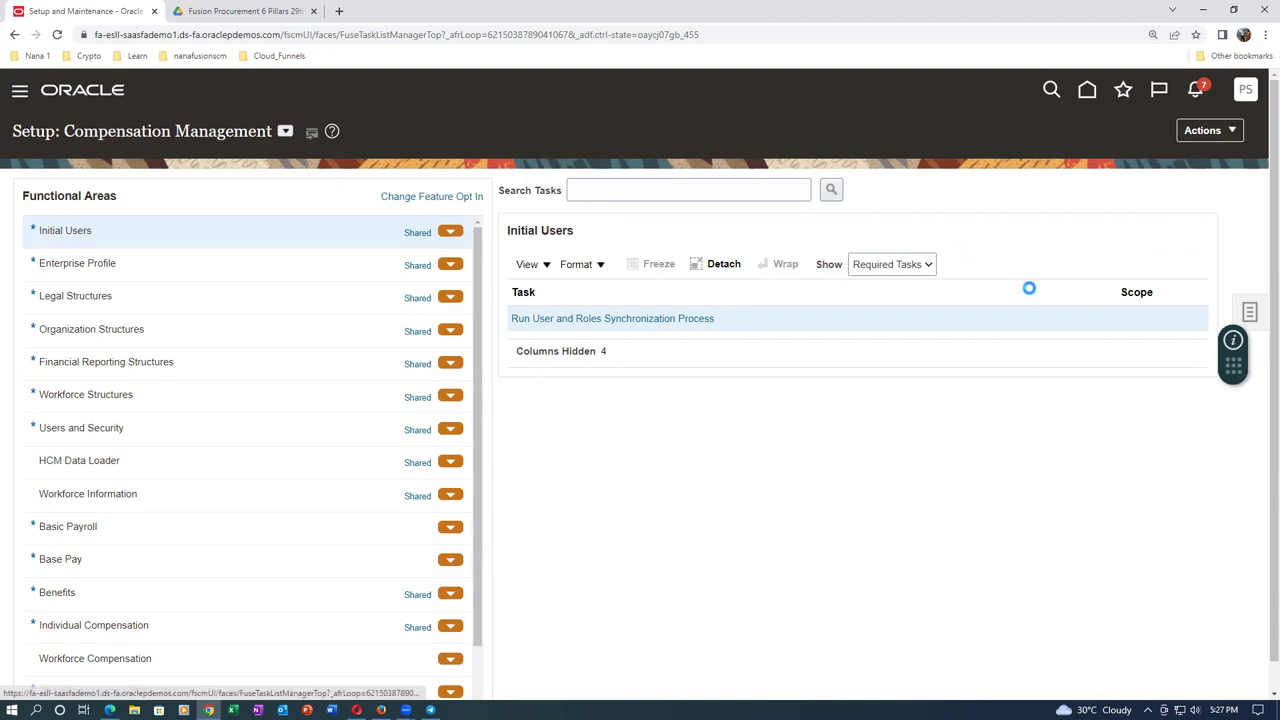
Start a miscellaneous transaction in Inventory Management for T011 and set its Type to Miscellaneous Receipt
left_click(838, 292)
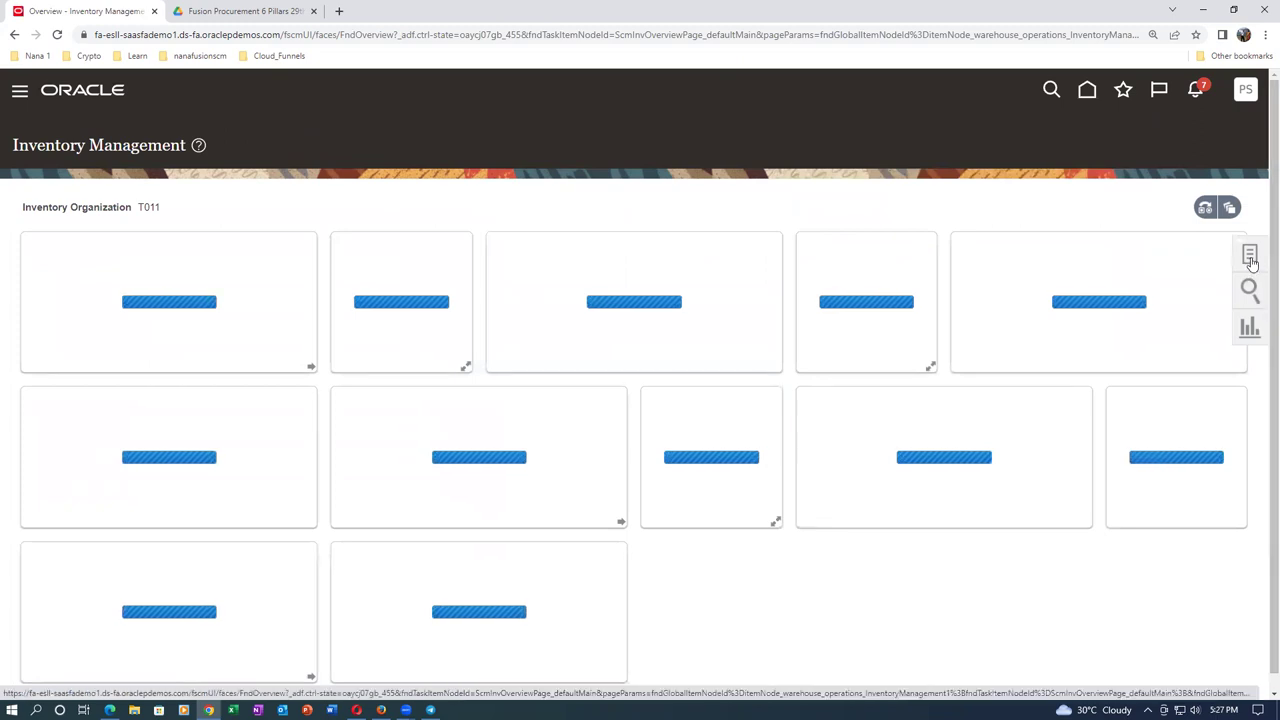
left_click(1250, 256)
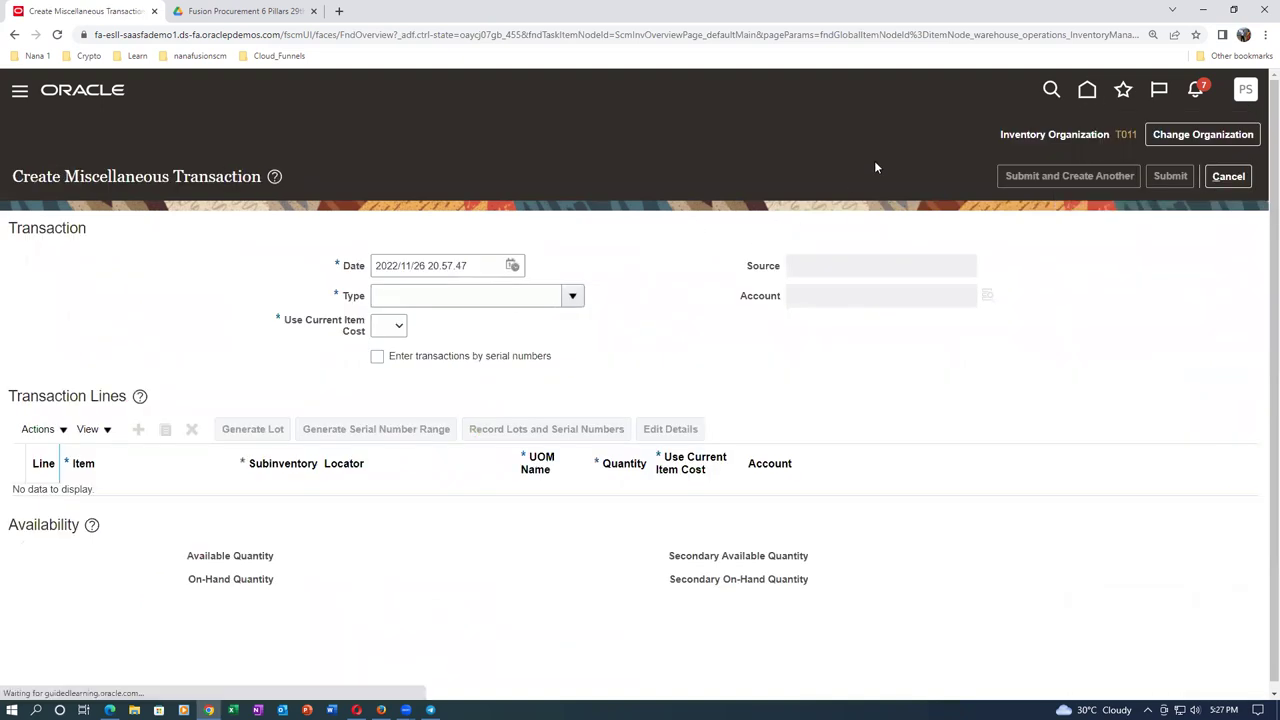
left_click(448, 302)
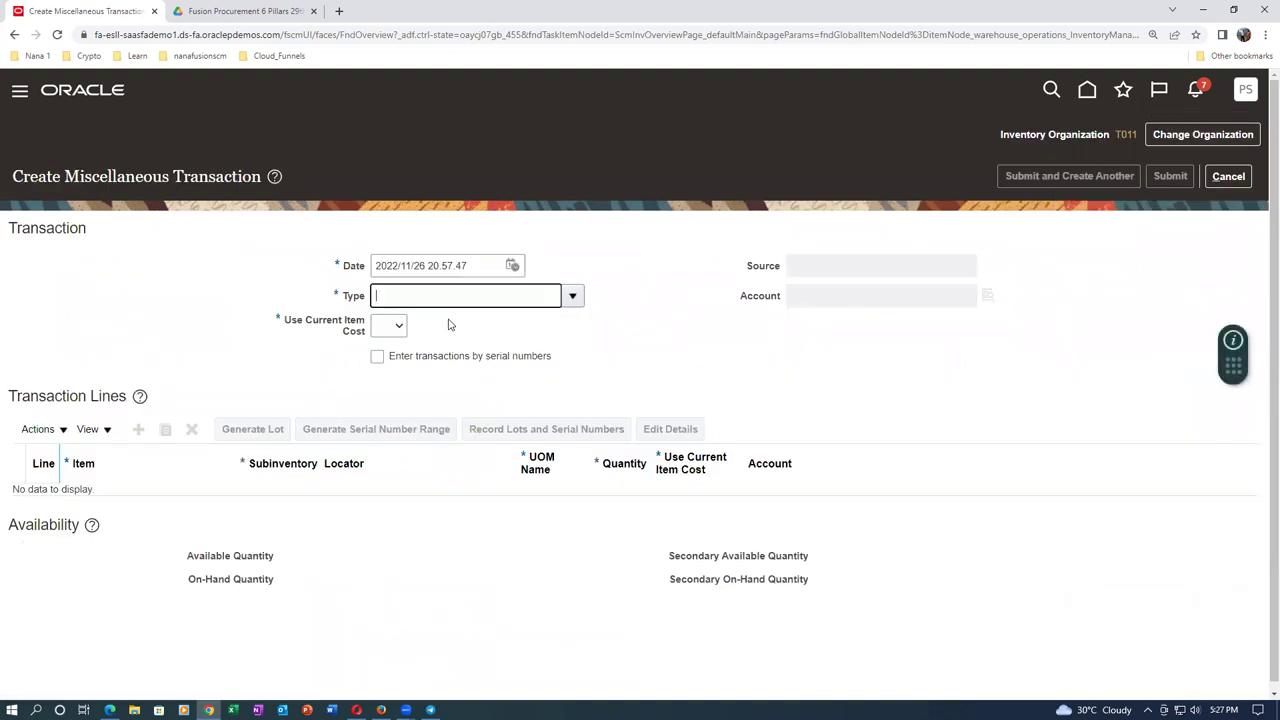
key("Tab")
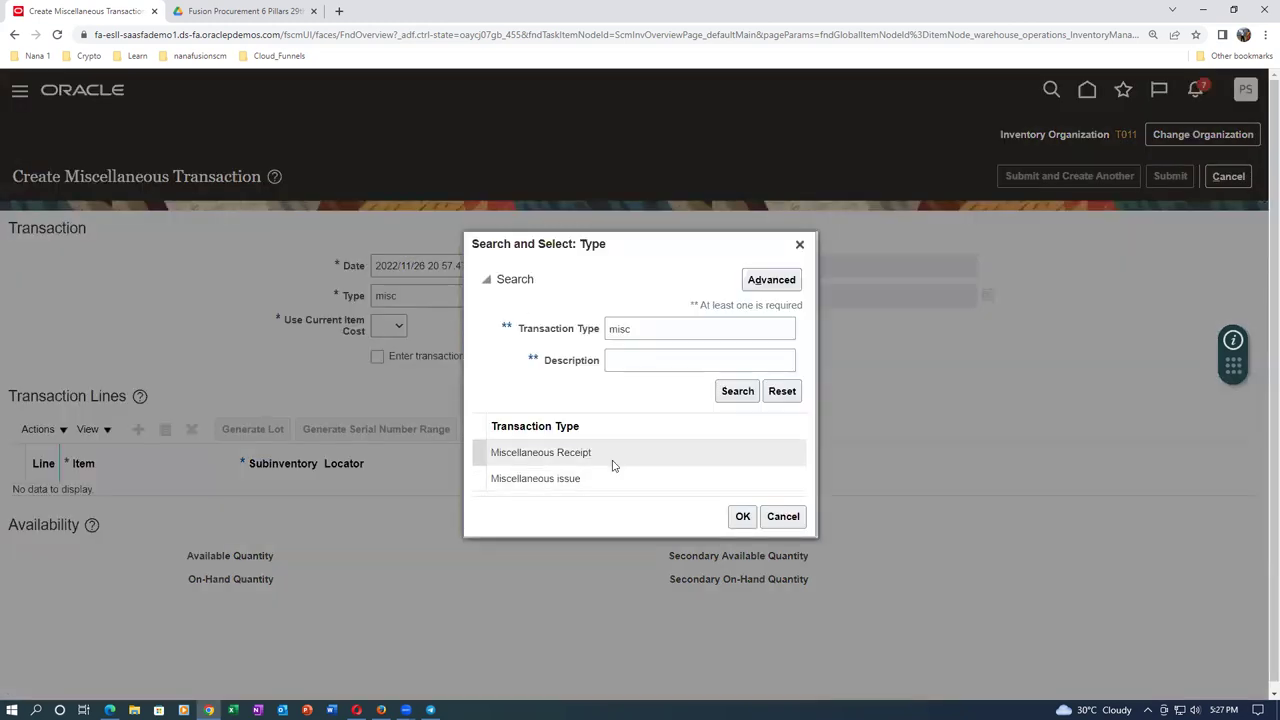
left_click(611, 463)
left_click(742, 516)
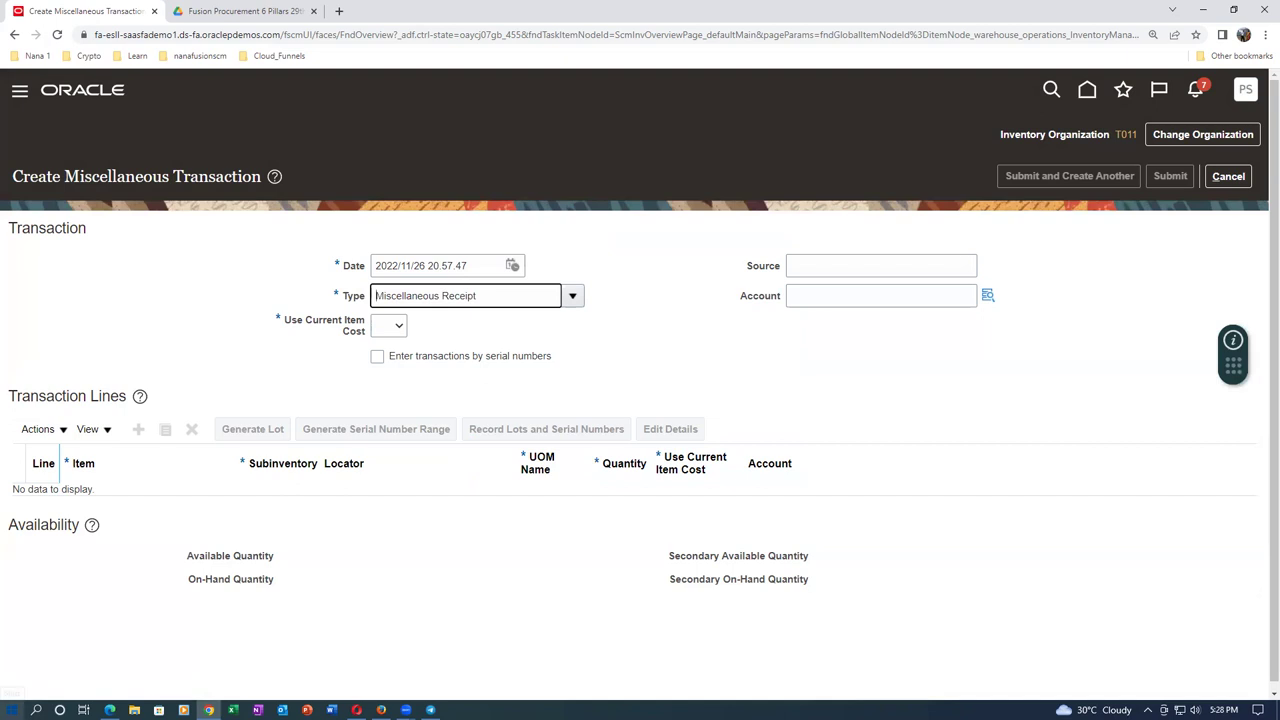
Open Notepad, write the label "Offset account :" in a blank note, and return to the transaction in the browser
left_click(12, 709)
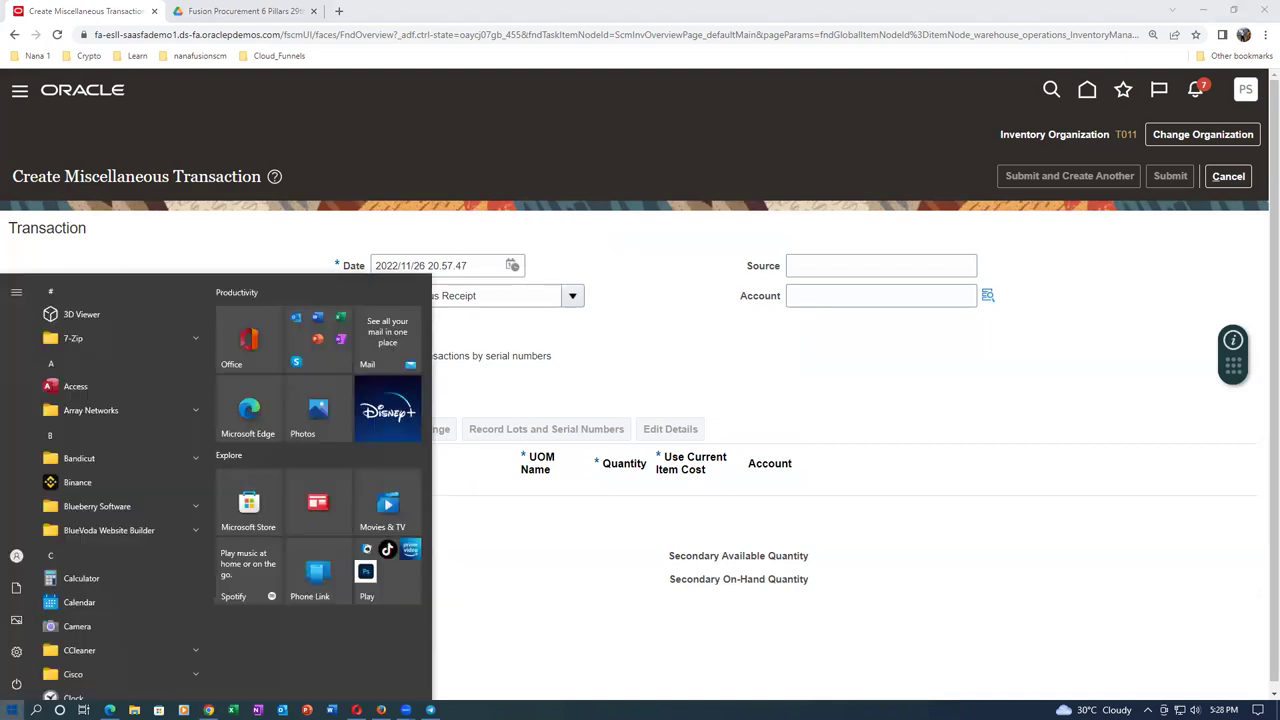
type("notepad")
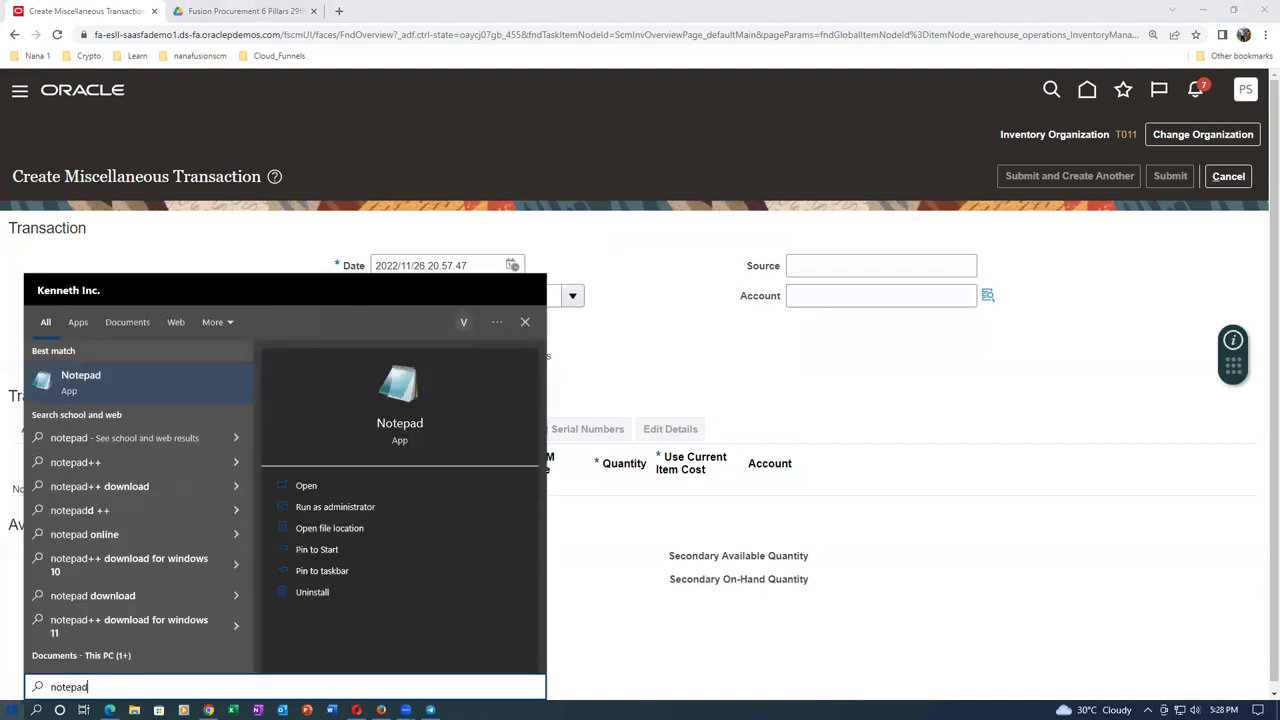
key("Return")
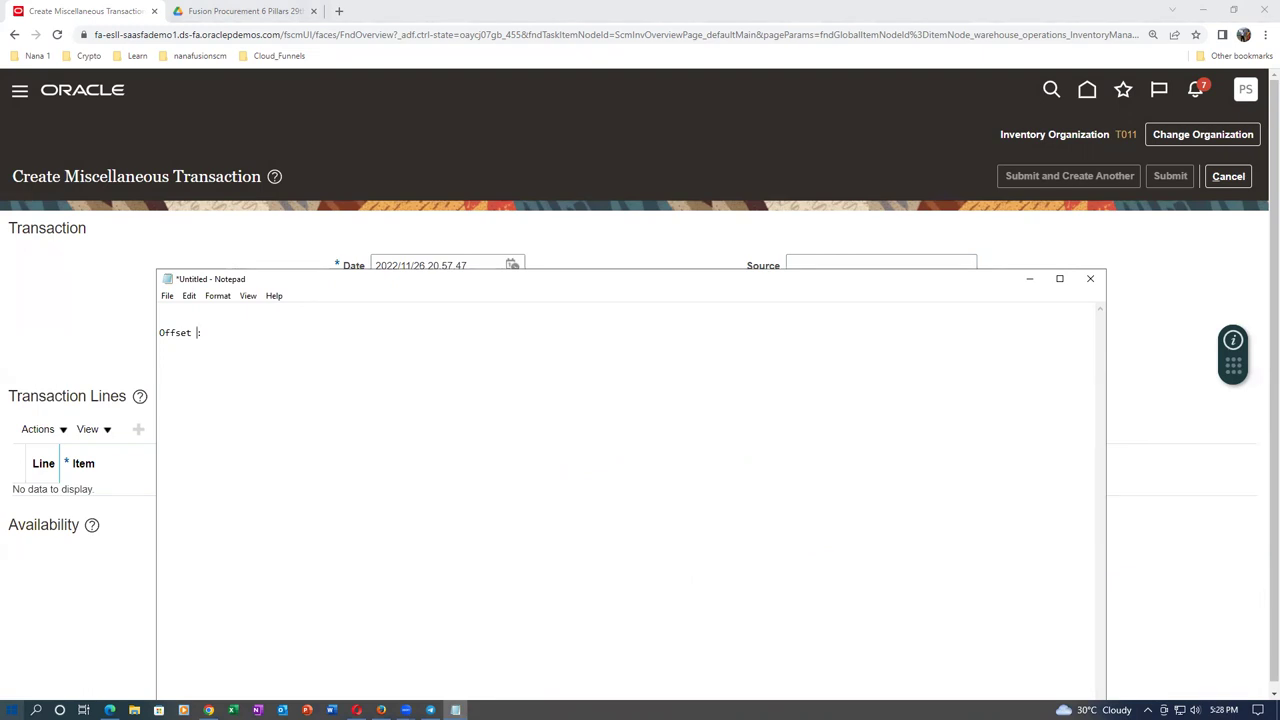
type("account :")
left_click(272, 246)
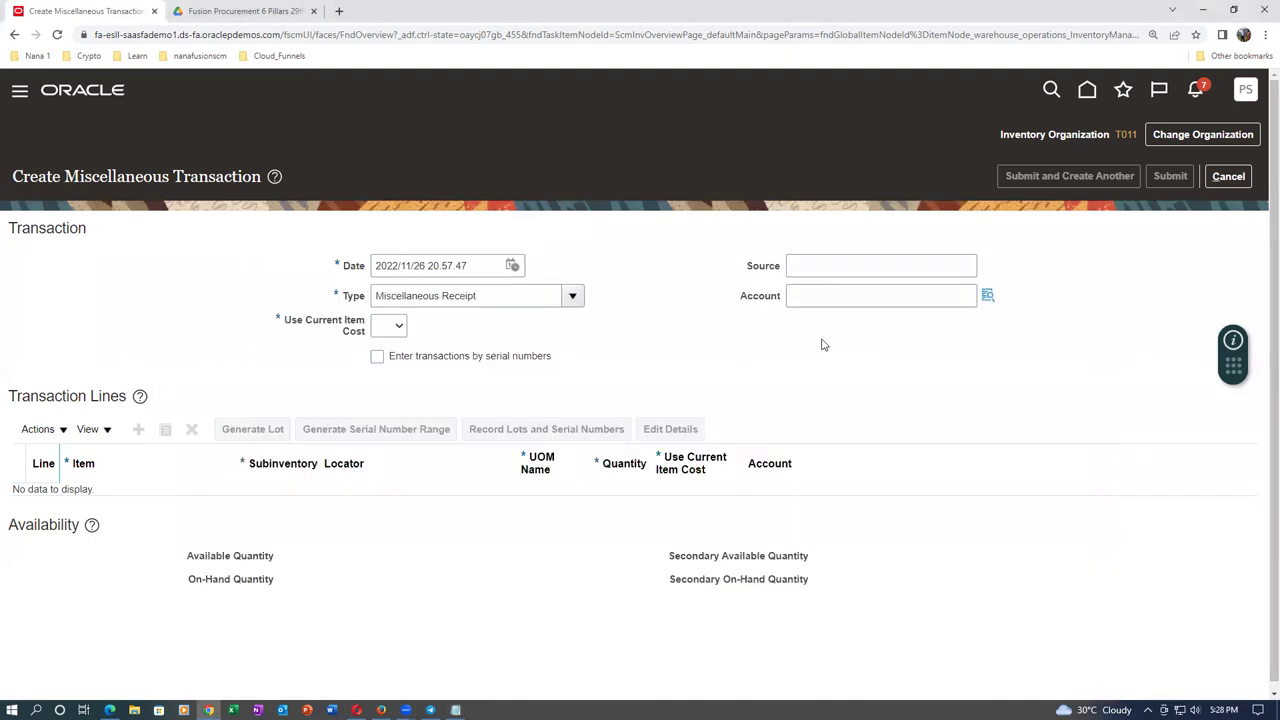
Search the account combinations for company 101 and line of business 10, and assign 101.10.15925.000.000.000 as the transaction's Account
left_click(987, 295)
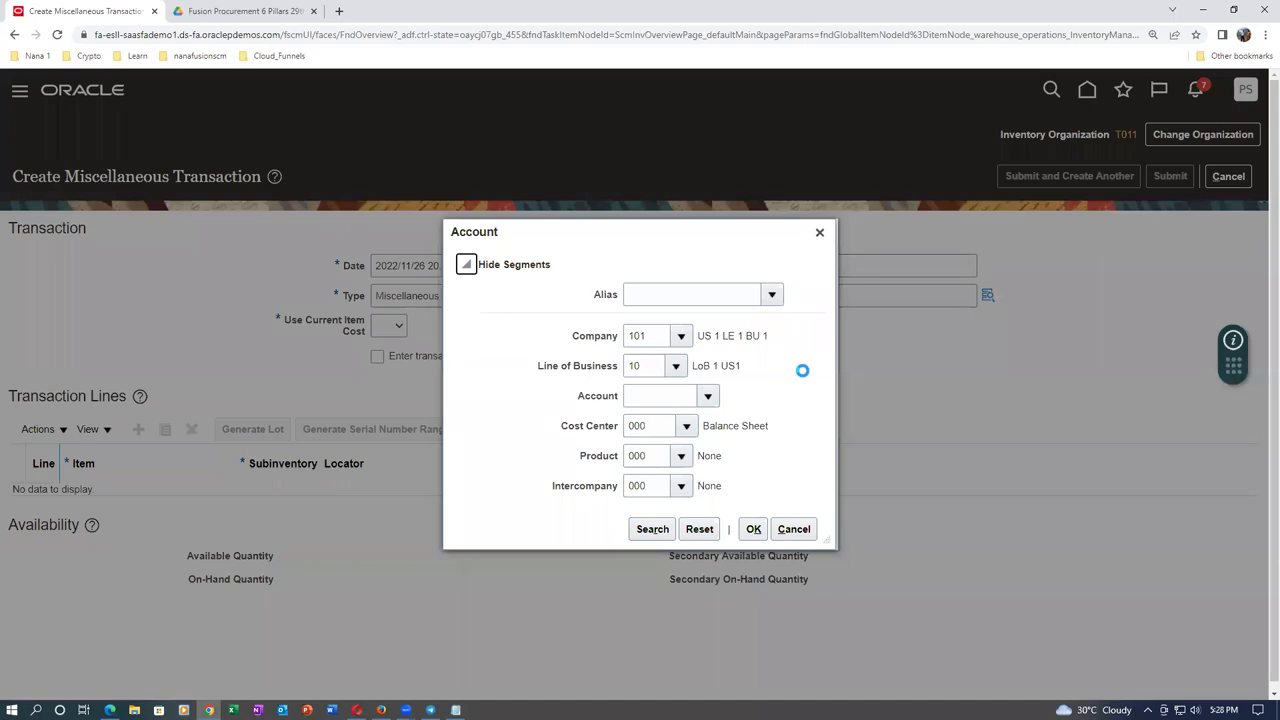
left_click(652, 529)
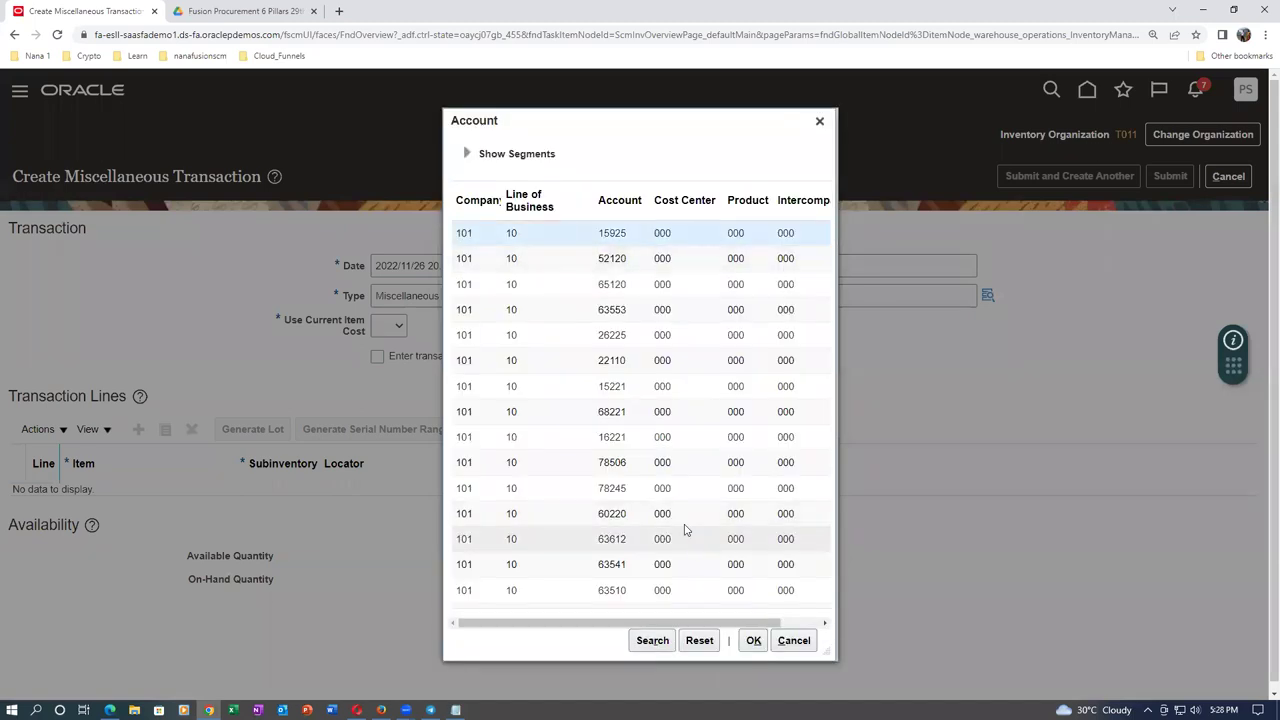
left_click(753, 640)
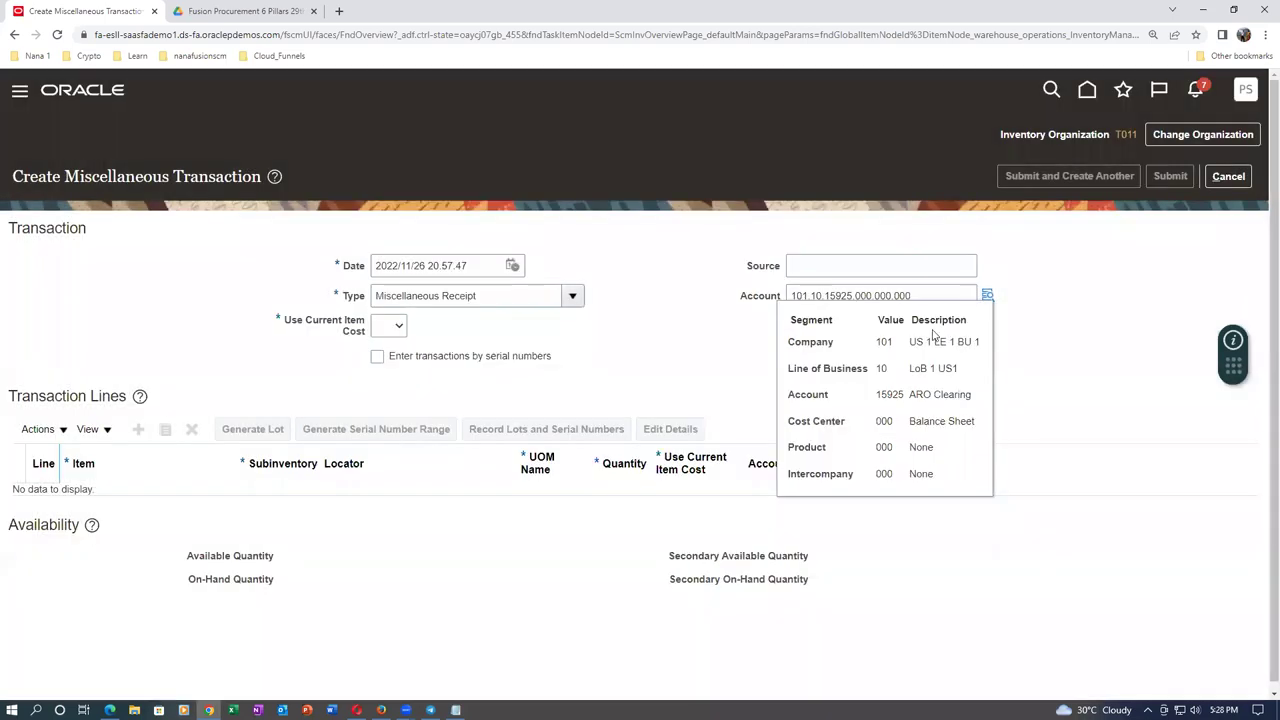
Copy the transaction's account combination into the Notepad note after "Offset account :" and return to the transaction in the browser
left_click_drag(930, 293, 787, 317)
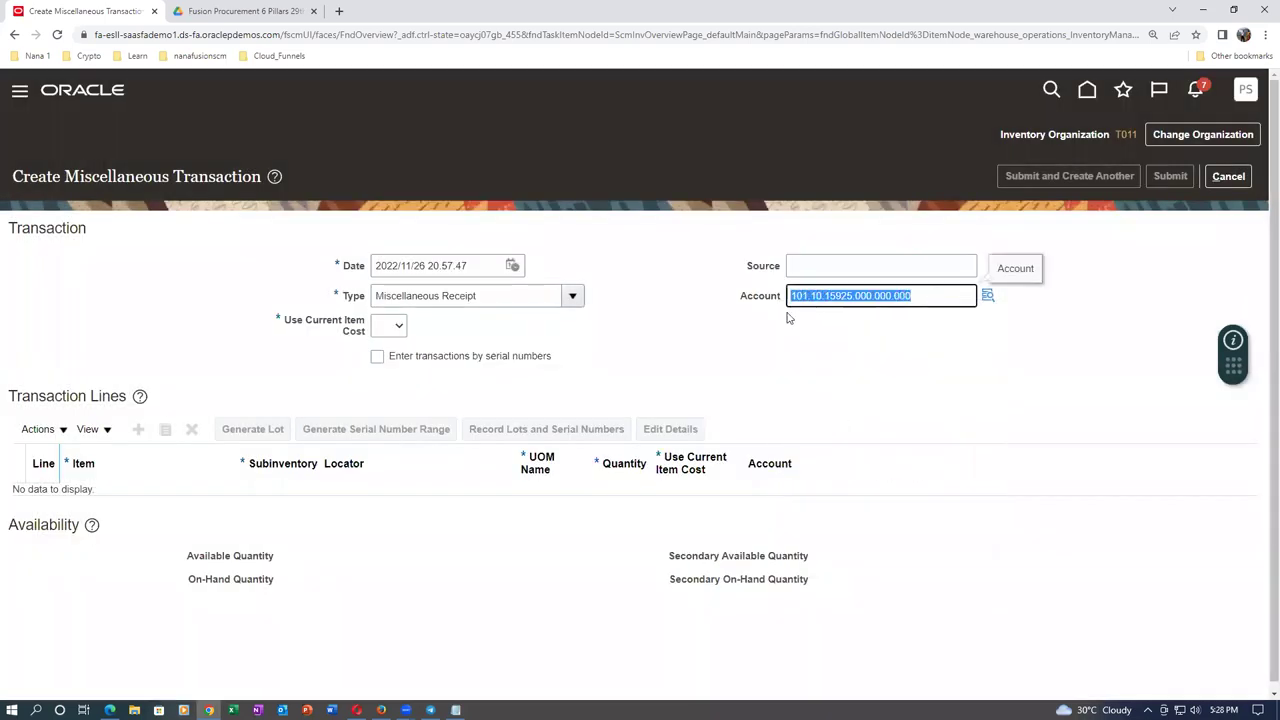
key("ctrl+c")
key("alt+Tab")
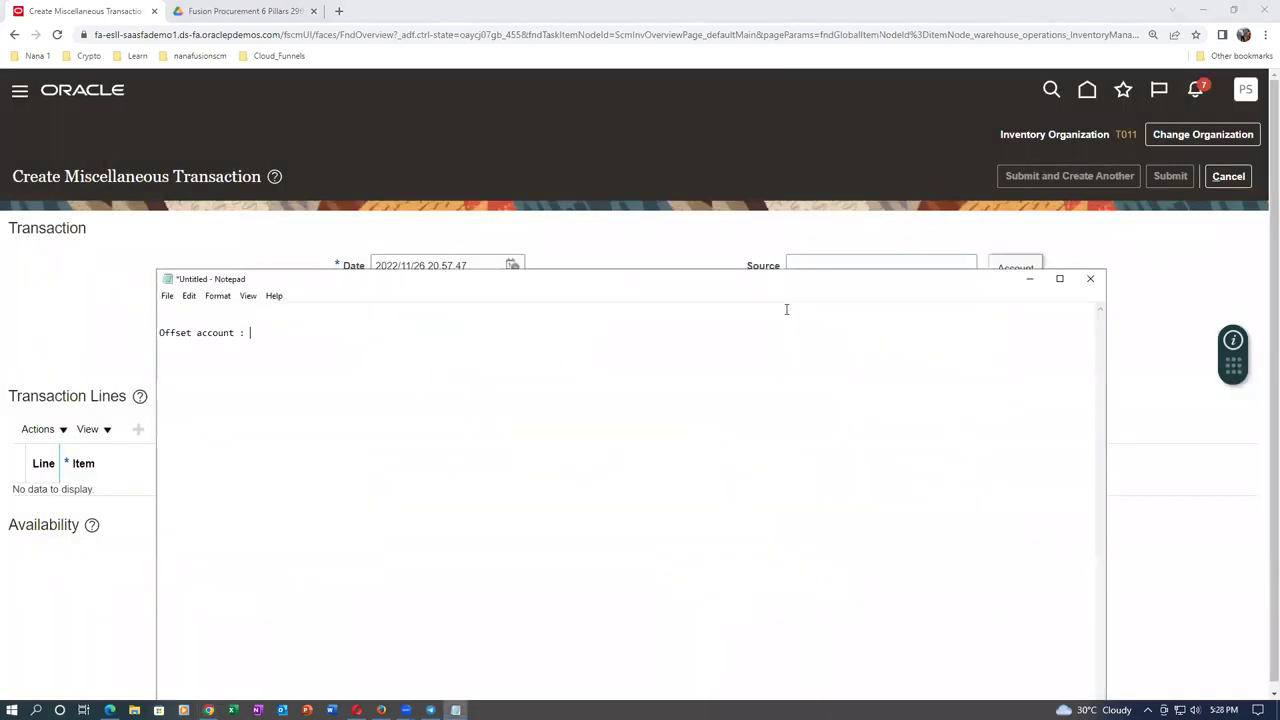
key("ctrl+v")
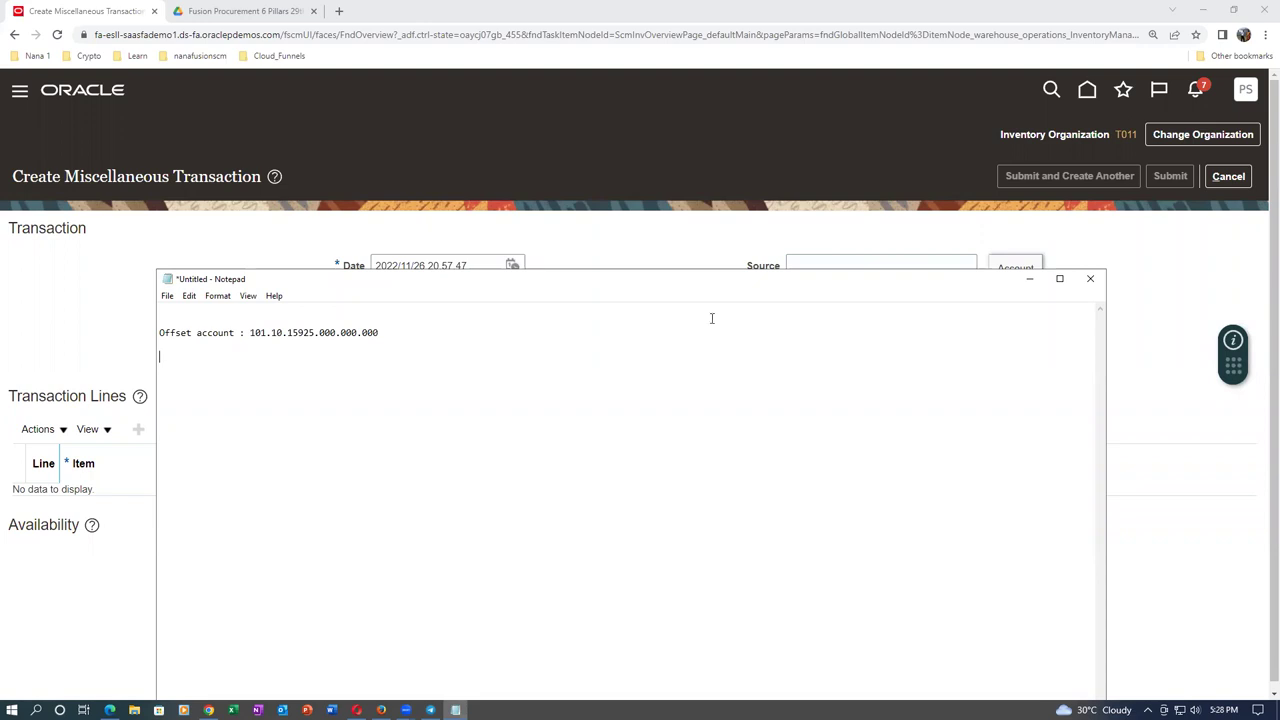
left_click(59, 283)
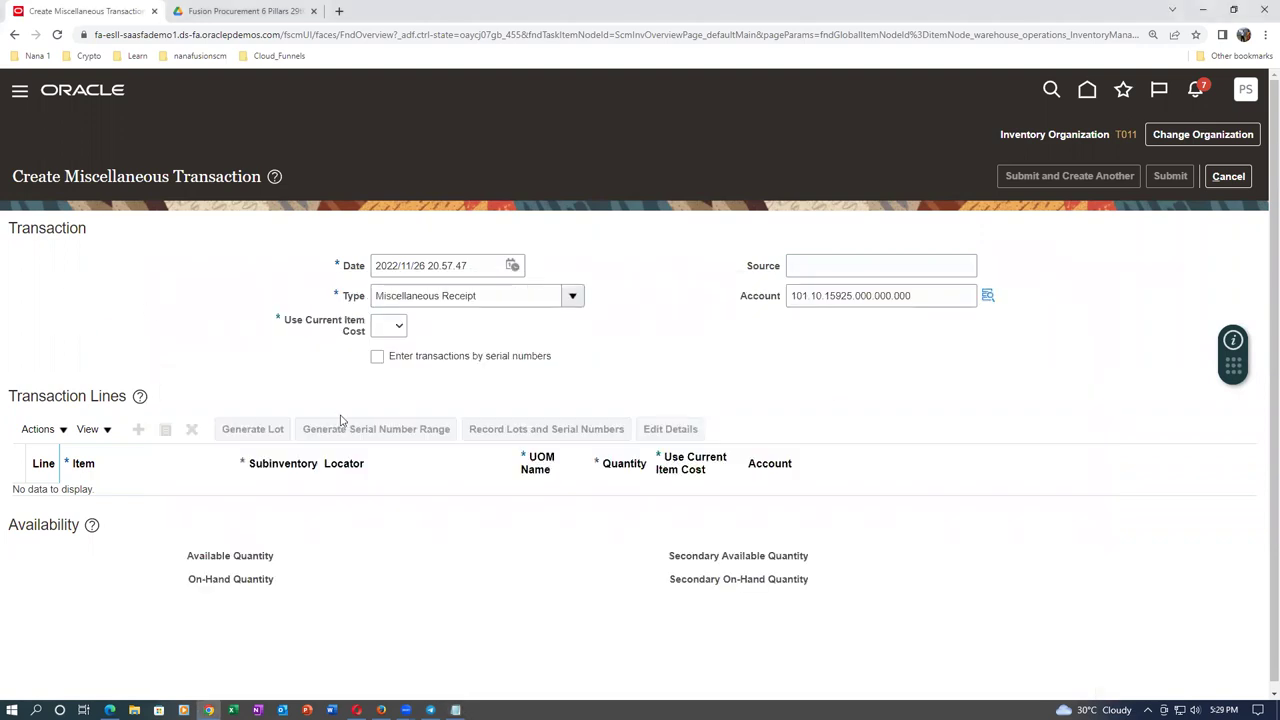
Set Use Current Item Cost to No and add a transaction line for item t0101_cost_test
left_click(386, 328)
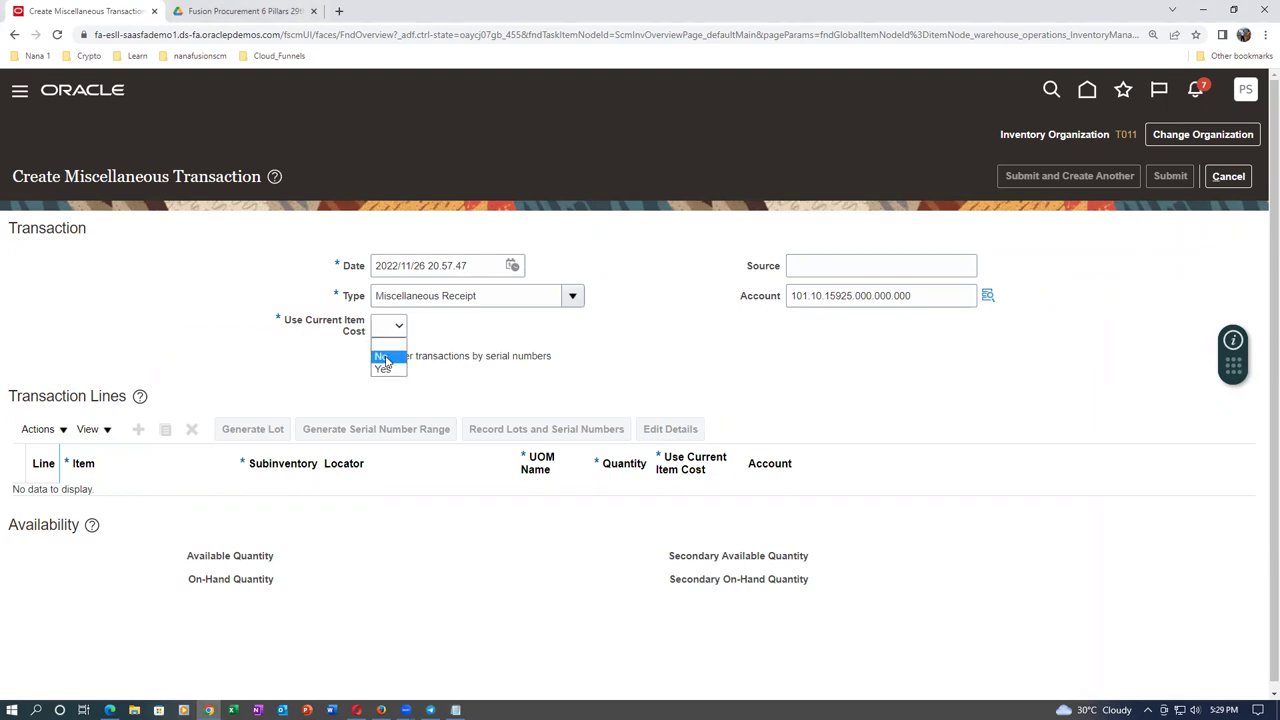
left_click(386, 359)
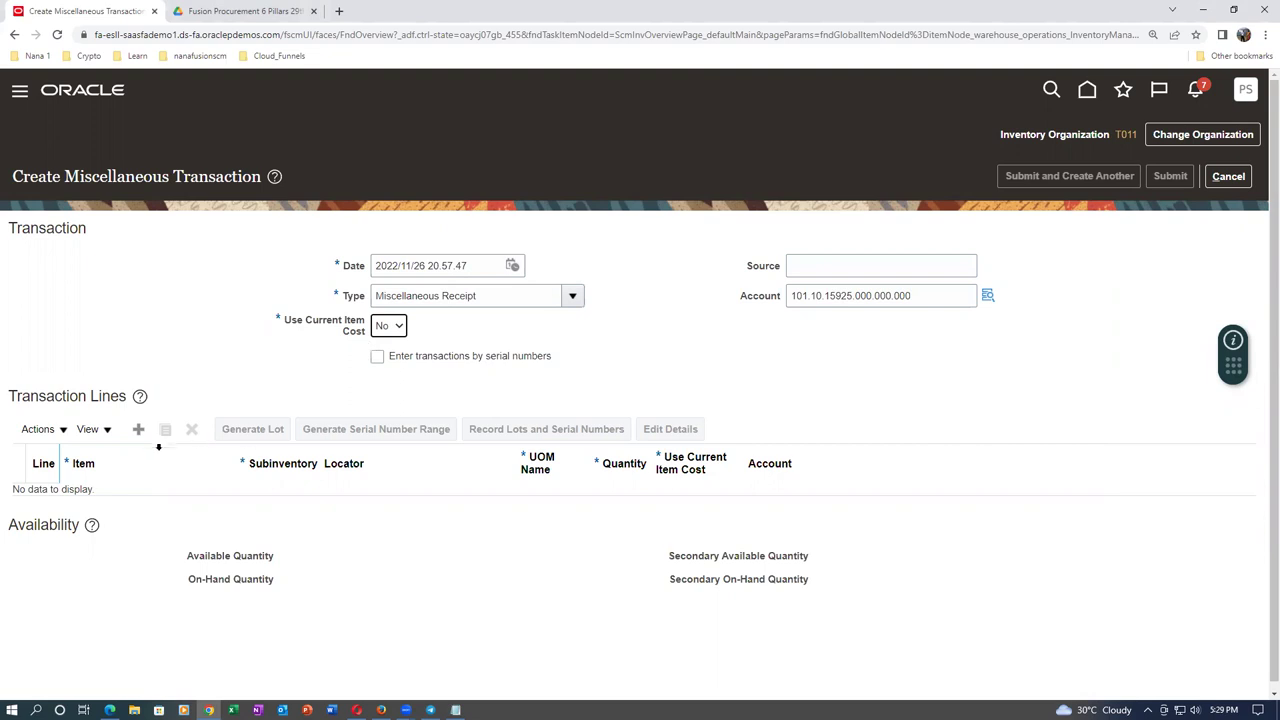
left_click(138, 429)
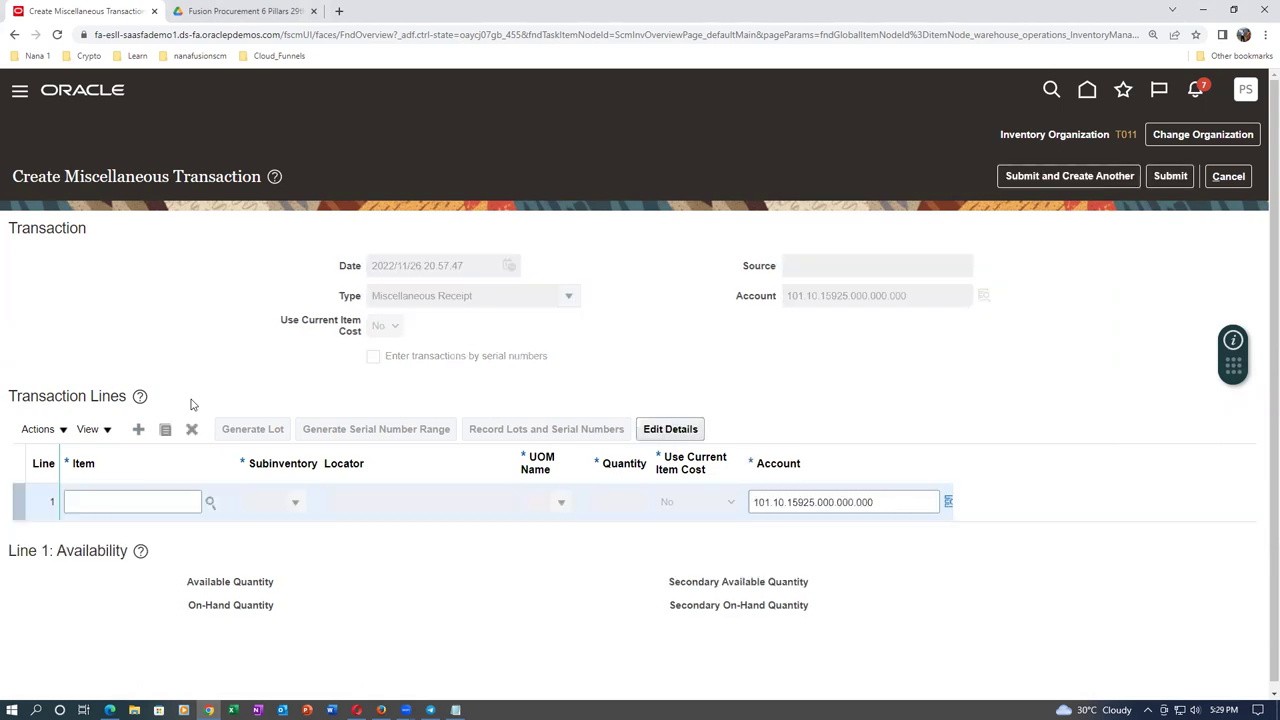
left_click(164, 503)
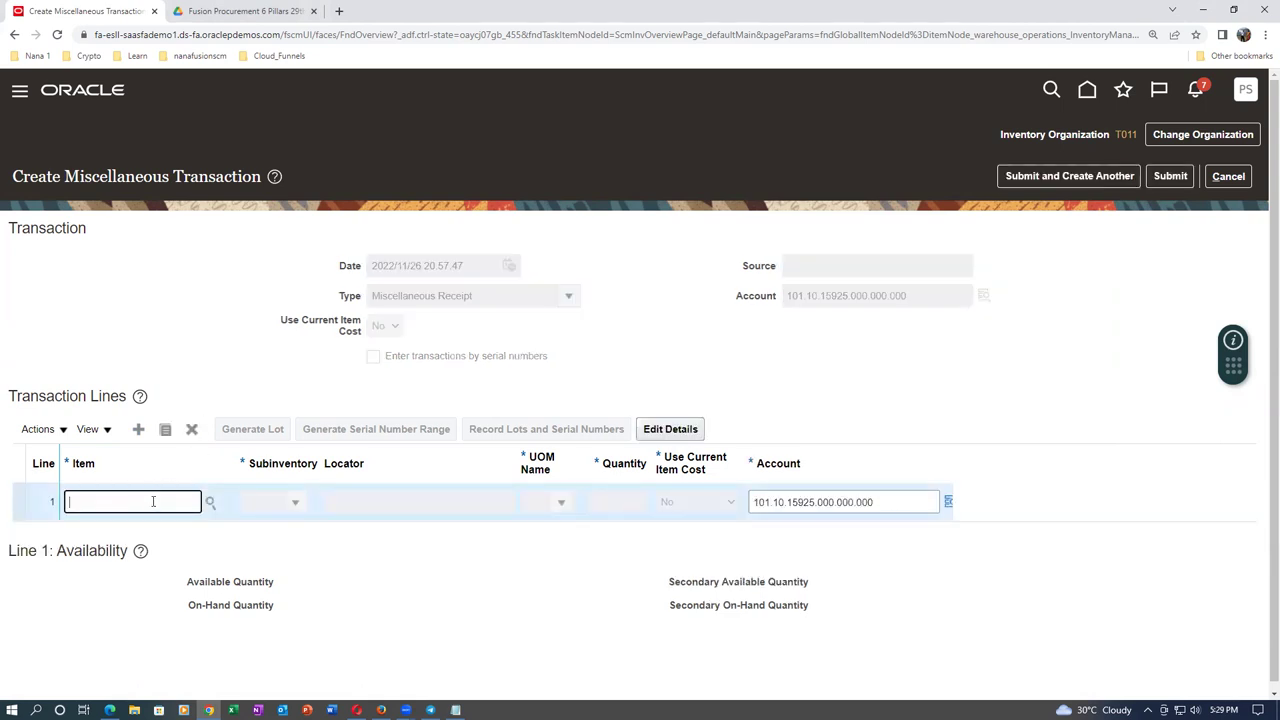
type("t0101_cost_test")
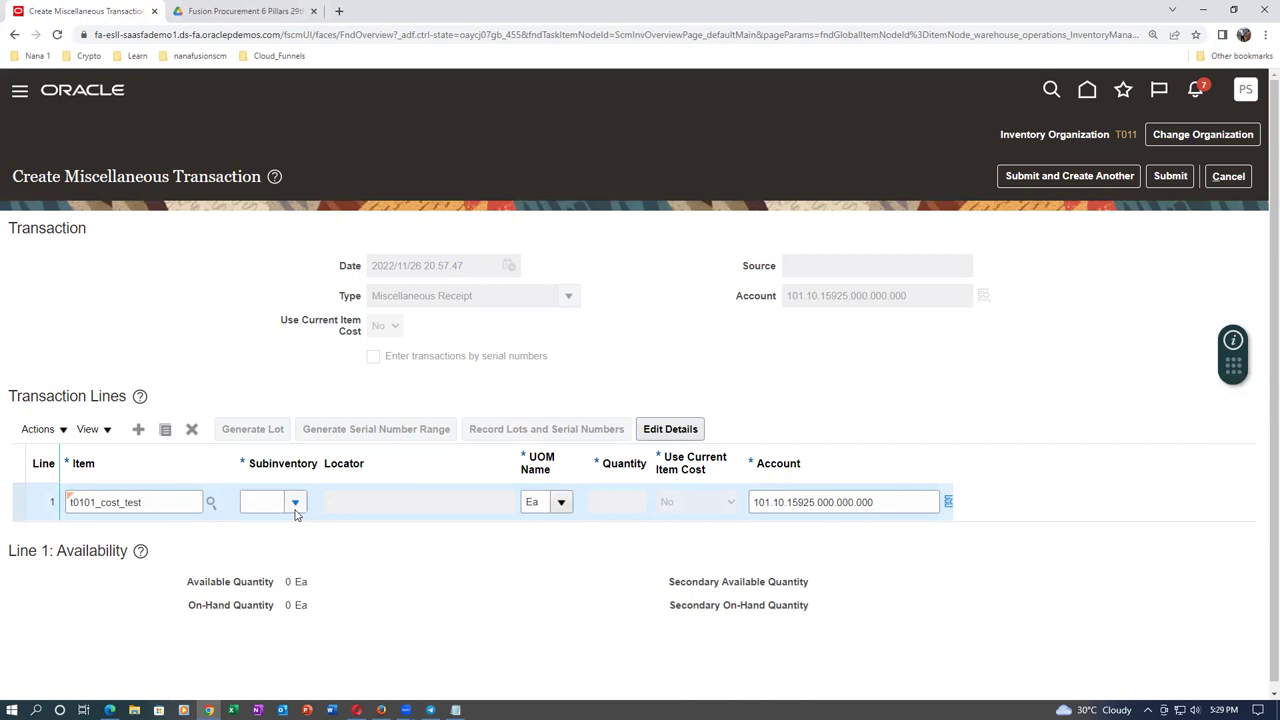
Set the t0101_cost_test line's subinventory to sub_1 and its quantity to 100
left_click(295, 502)
left_click(289, 548)
left_click(607, 506)
type("1")
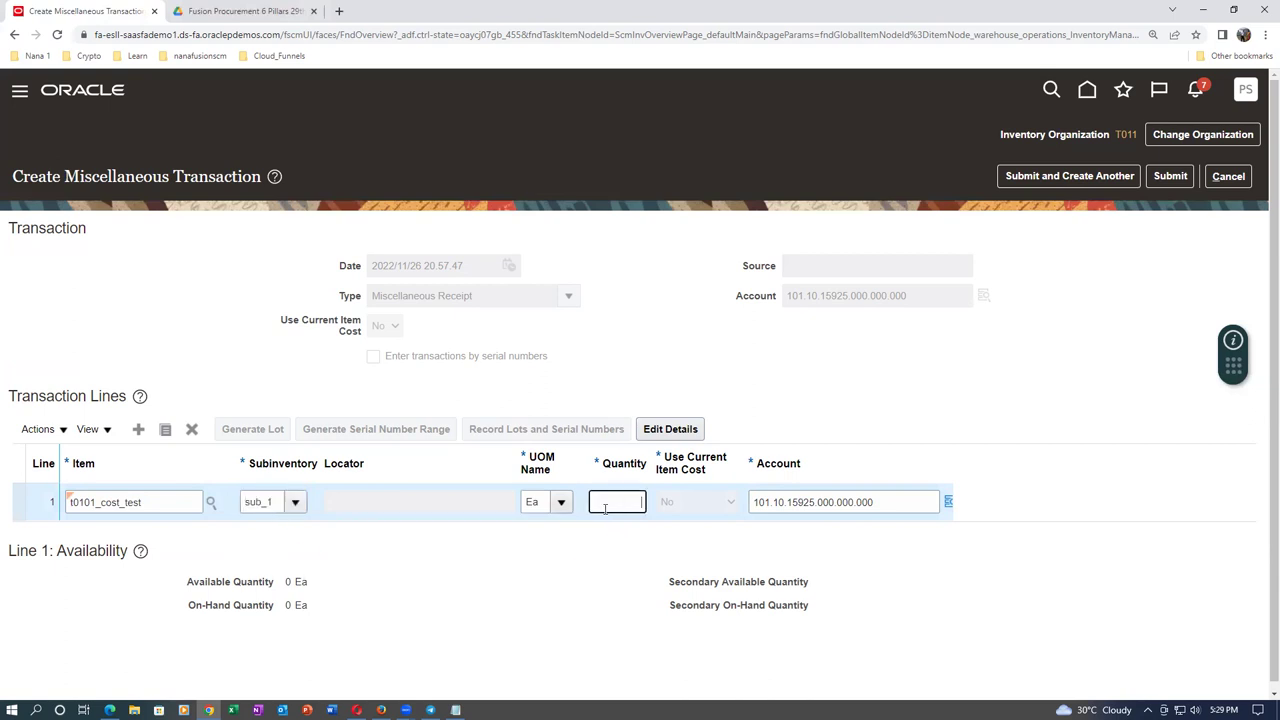
type("00")
key("Tab")
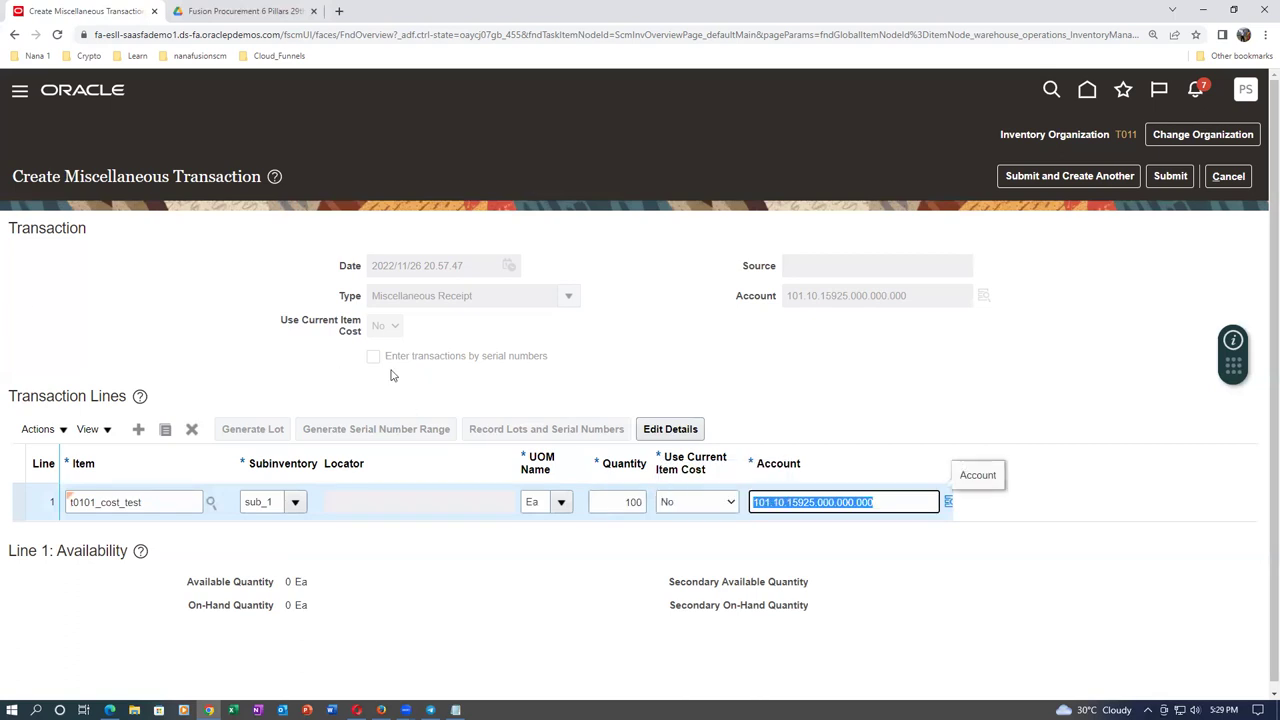
Open the details of transaction line 1 and bring up its cost details entry
left_click(683, 432)
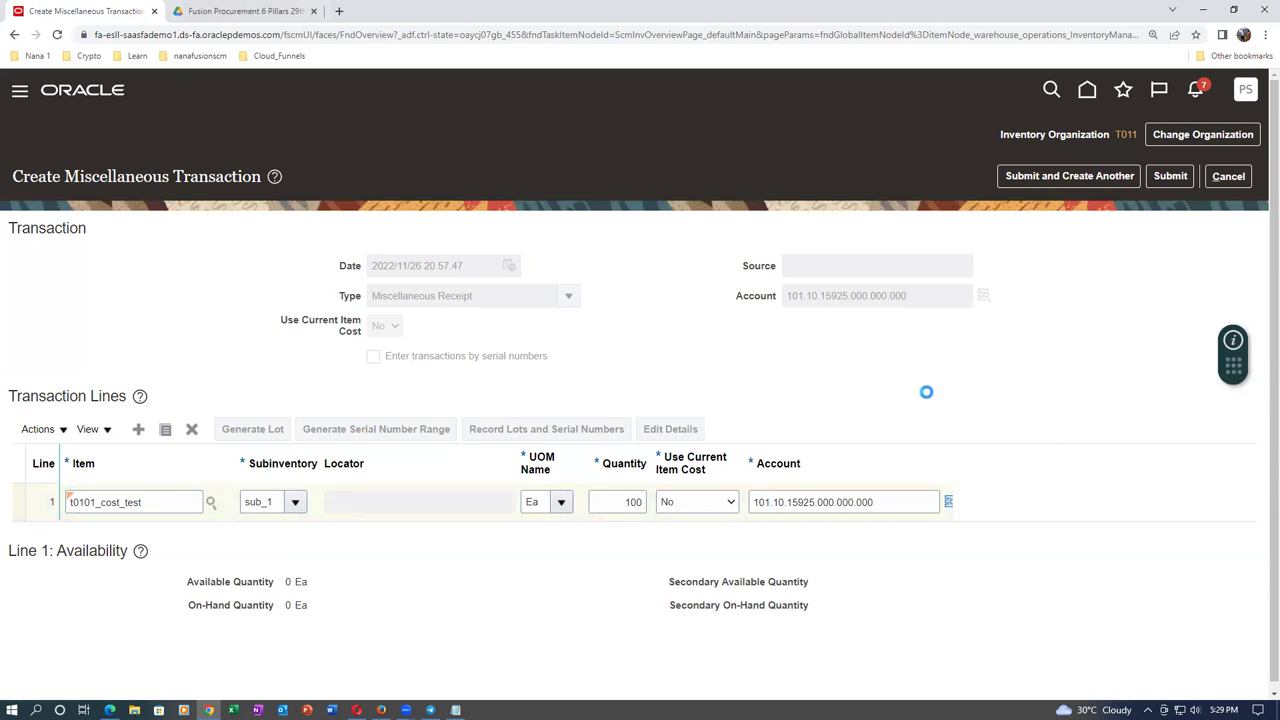
scroll(926, 317, "down", 1)
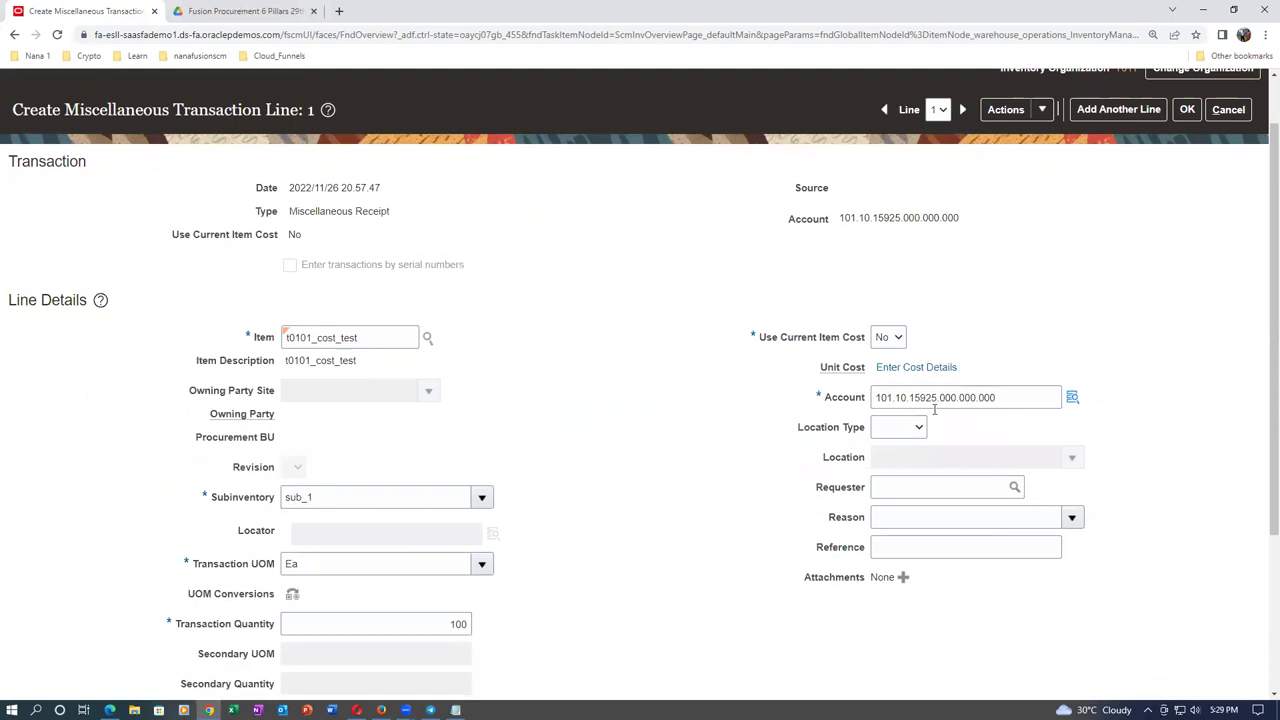
left_click(909, 367)
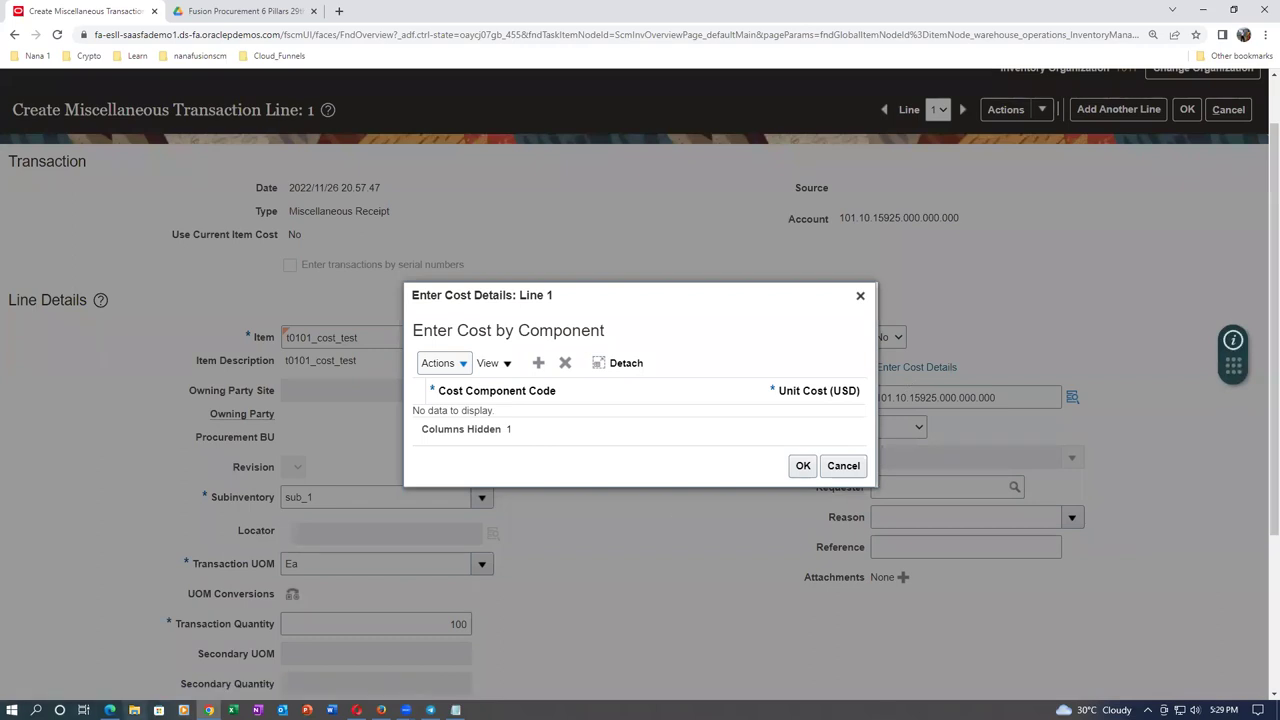
In File Explorer, go to Main (J:), Oracle SCM Training, Fusion_Procurement_Documentation and open the Cost_Elements_Components workbook in Excel
key("super+e")
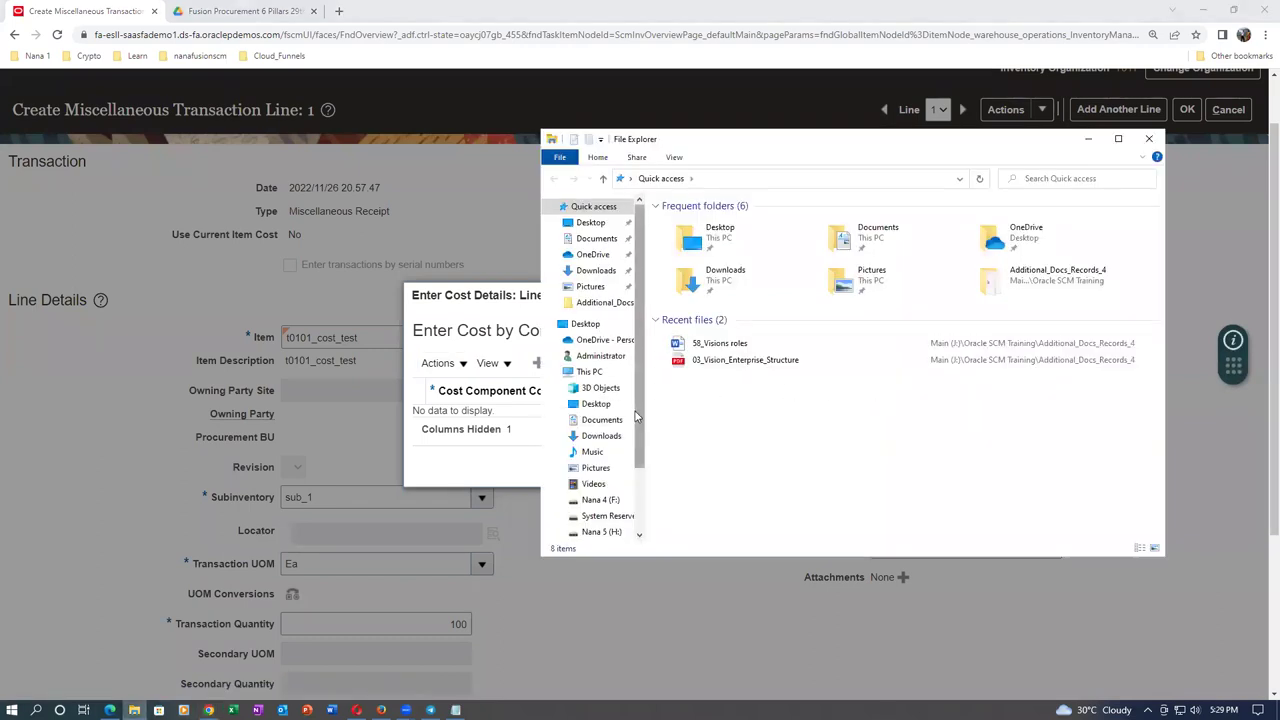
scroll(640, 418, "down", 1)
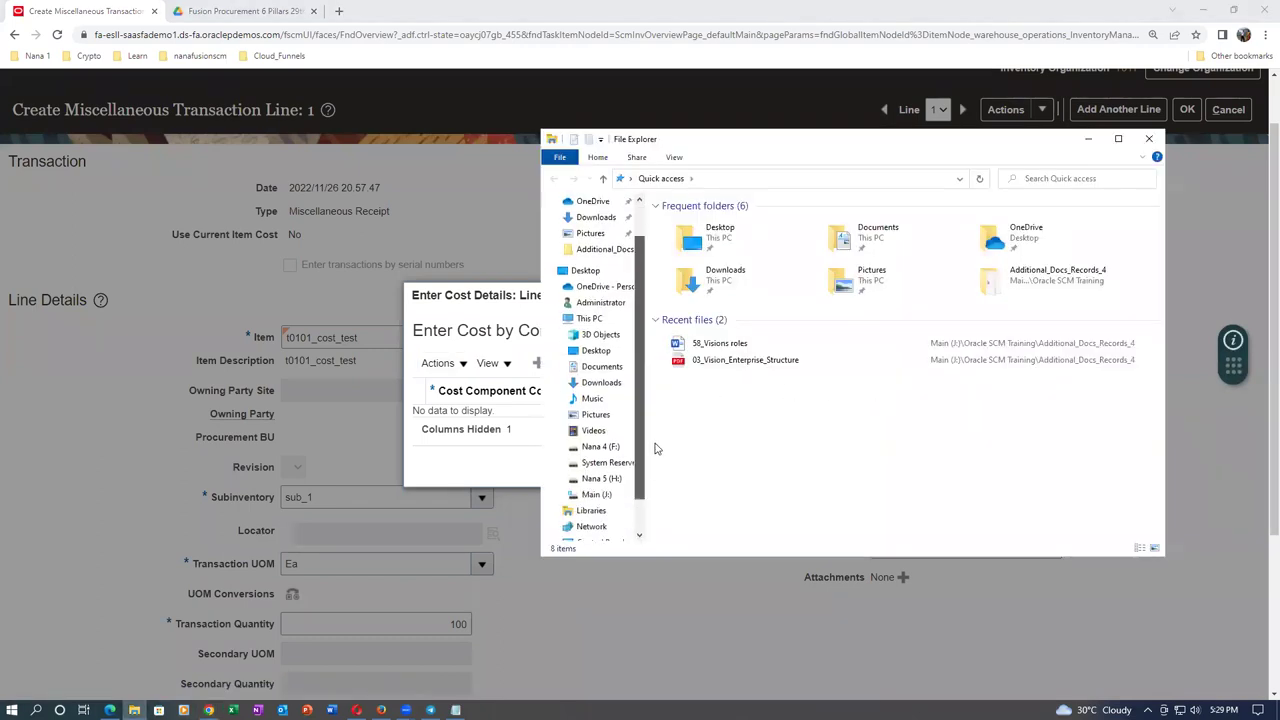
left_click(596, 494)
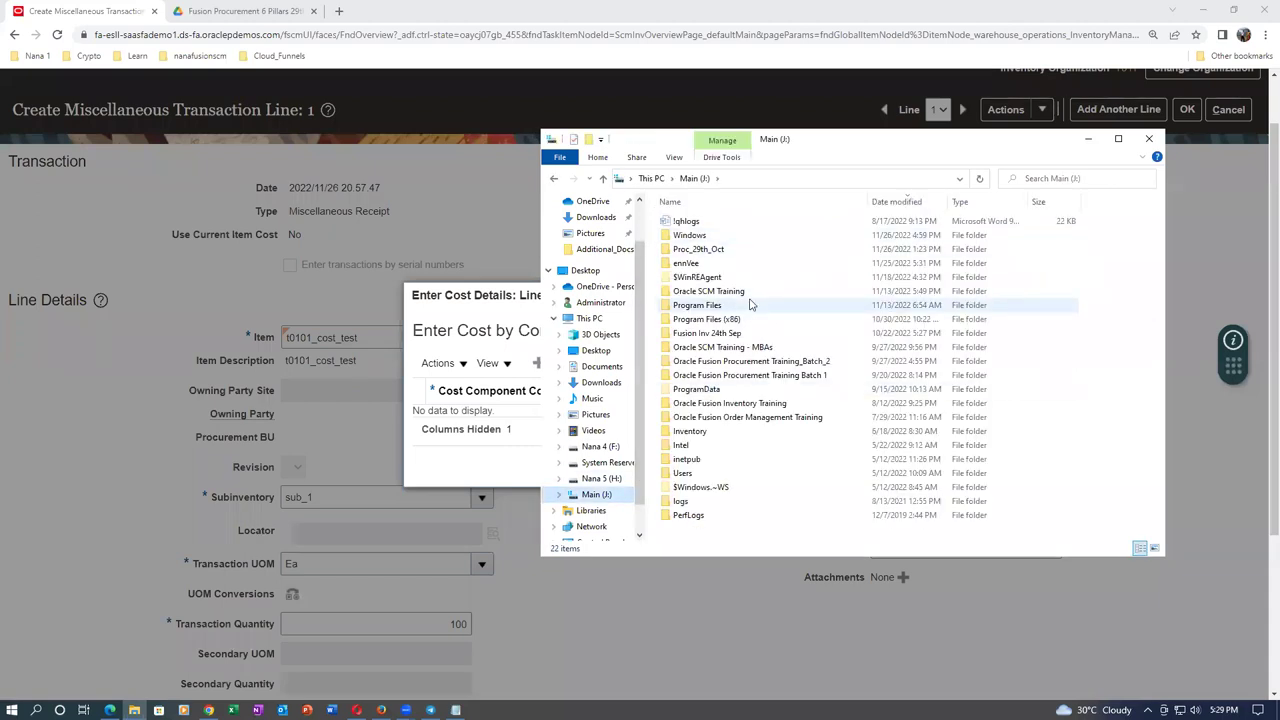
double_click(712, 291)
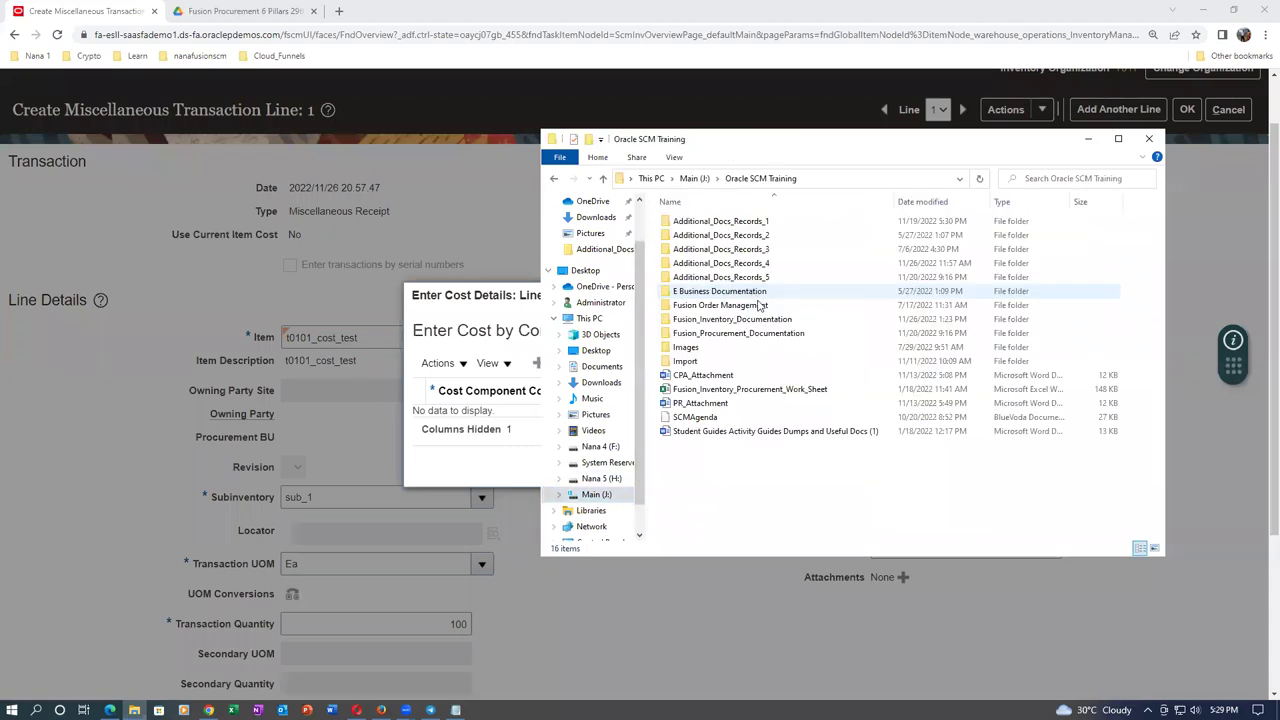
double_click(797, 338)
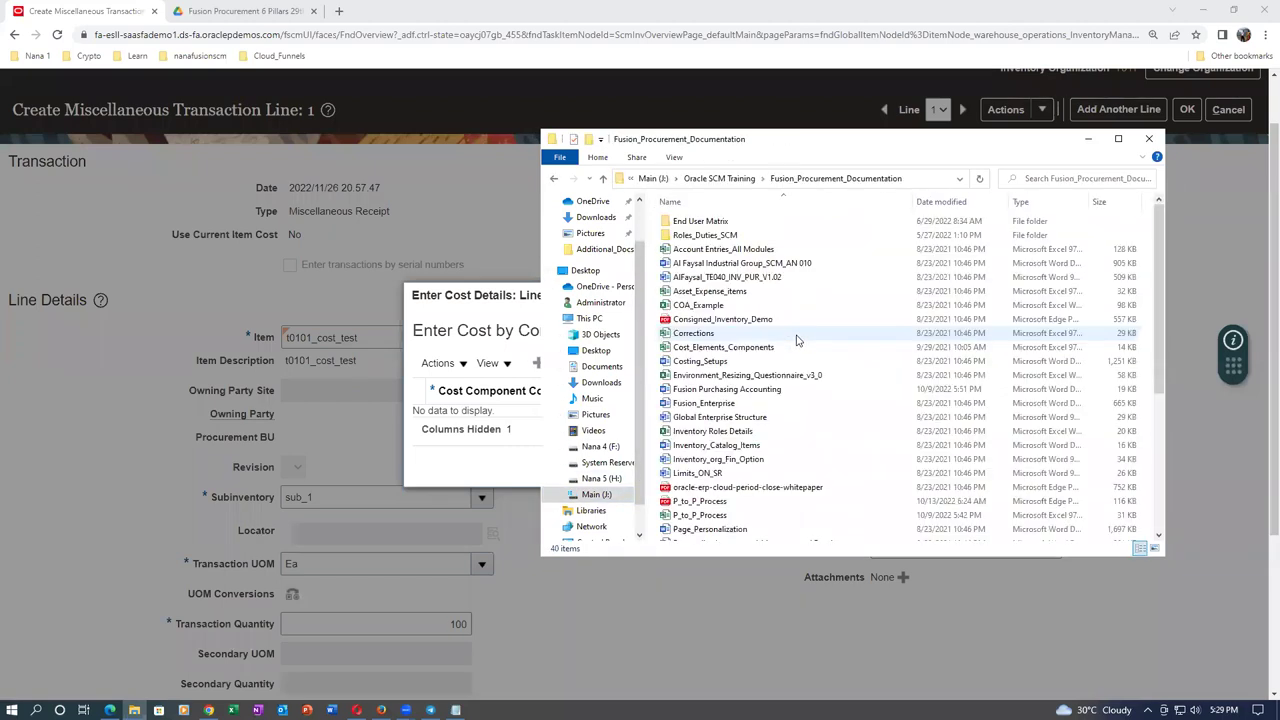
left_click(732, 349)
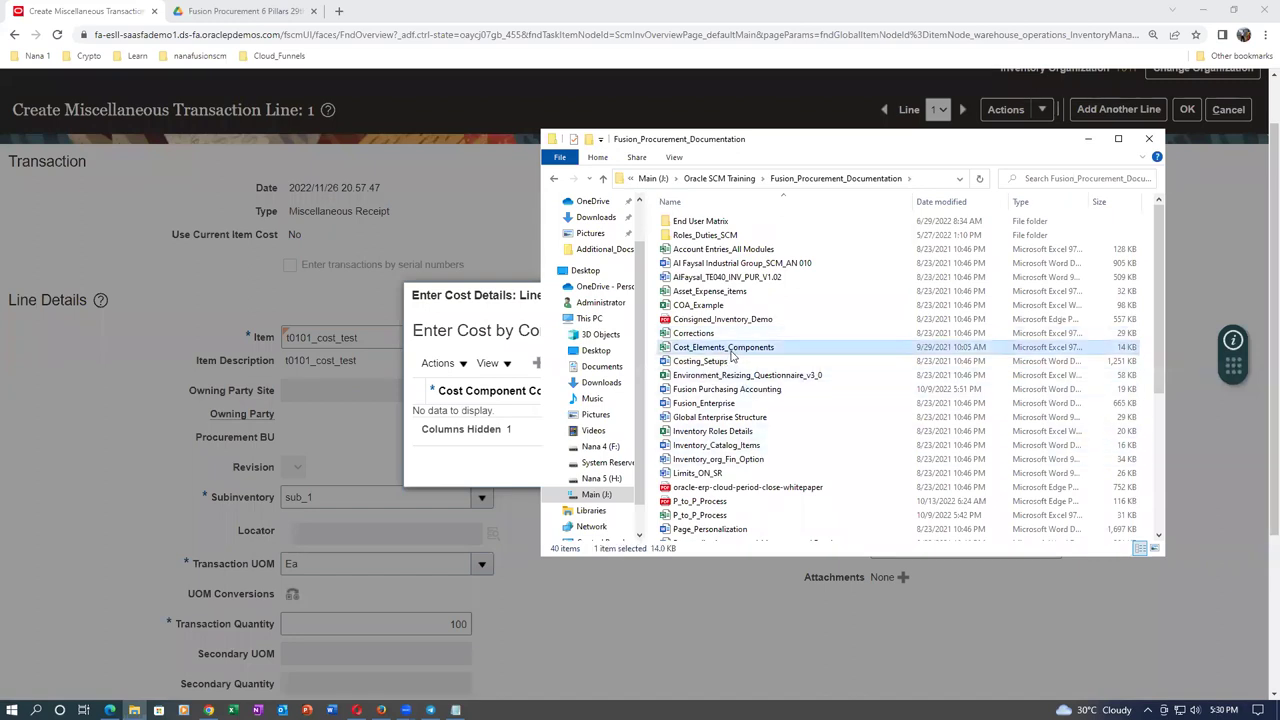
double_click(732, 349)
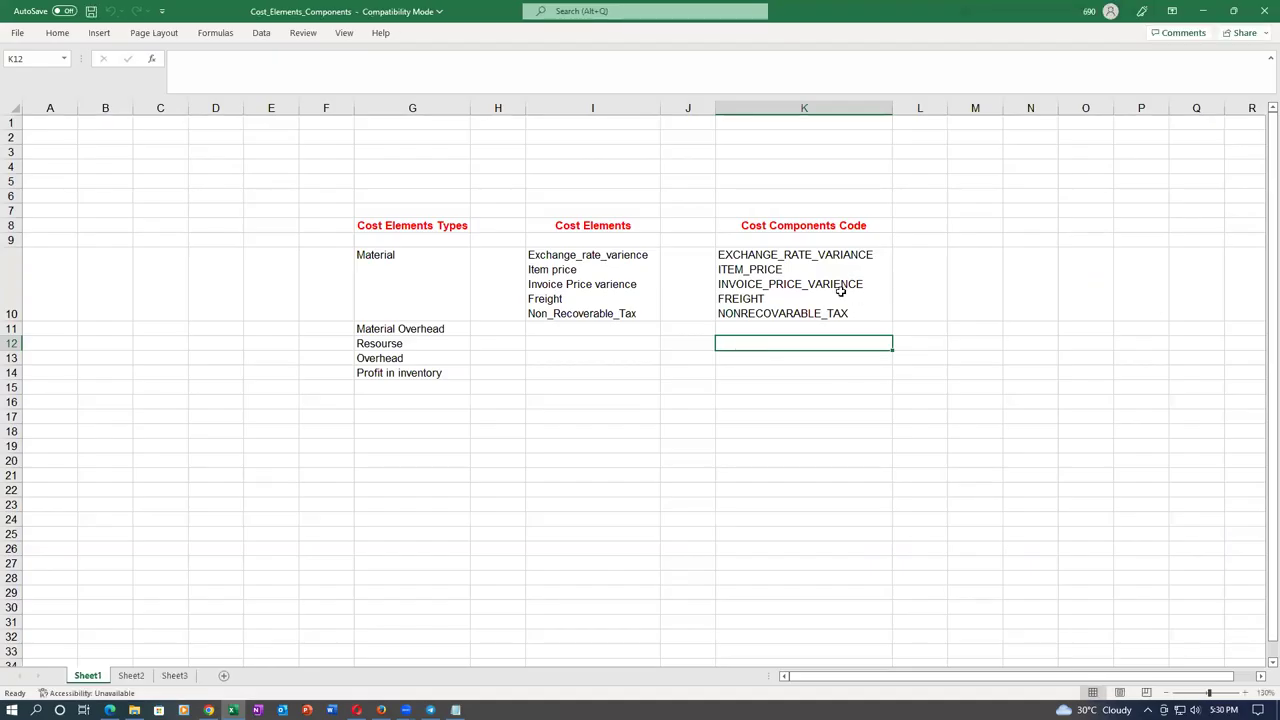
Review the Cost Components Code list in the Cost_Elements_Components workbook, then switch back to the cost details in the browser
left_click(816, 288)
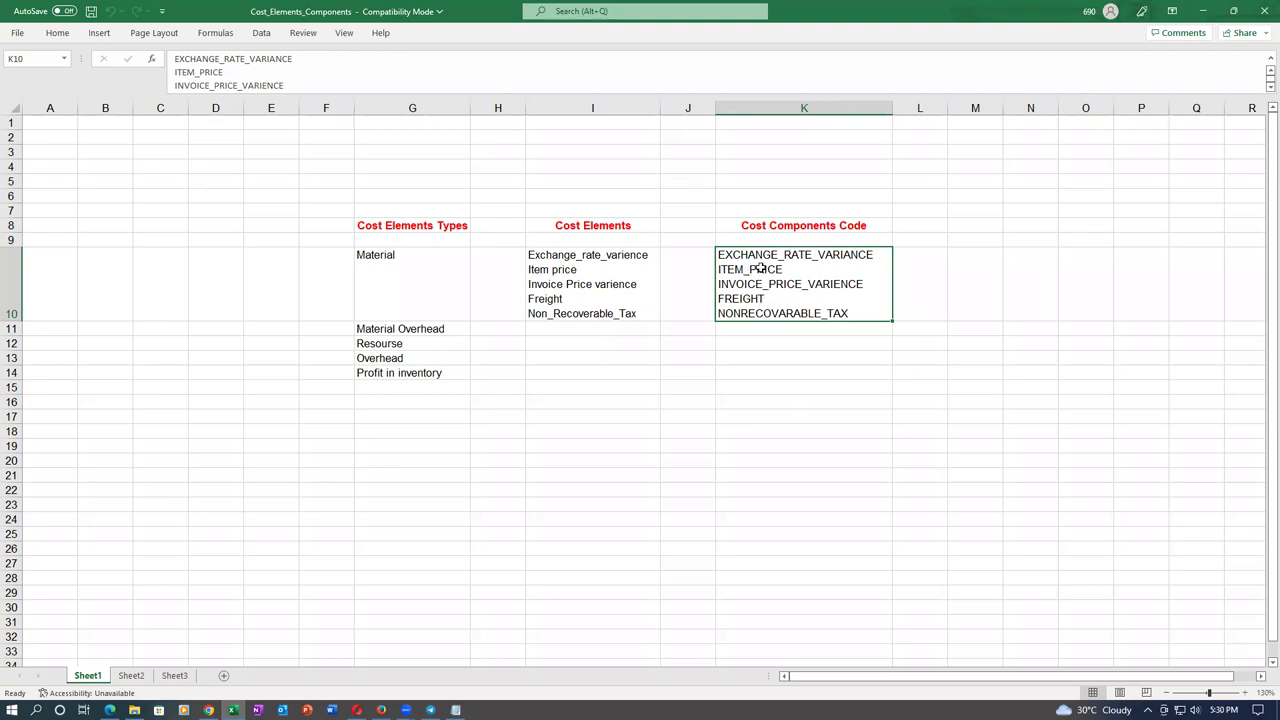
left_click(794, 431)
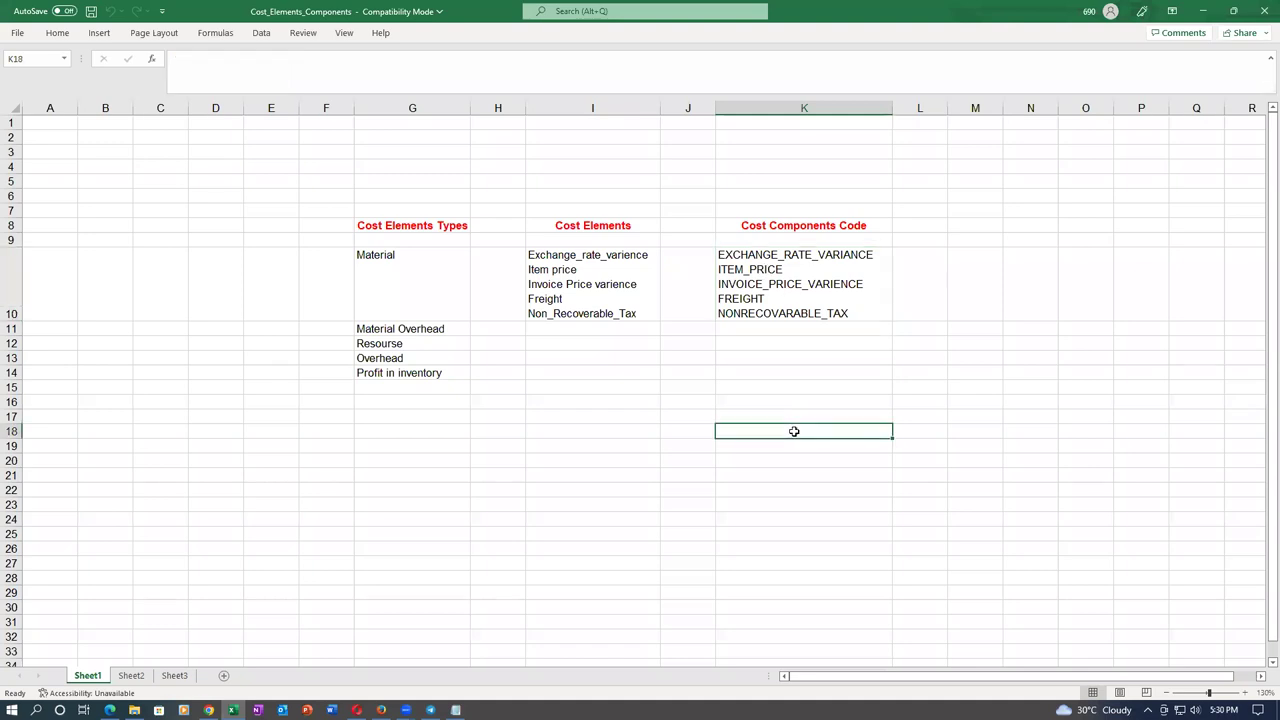
left_click(789, 401)
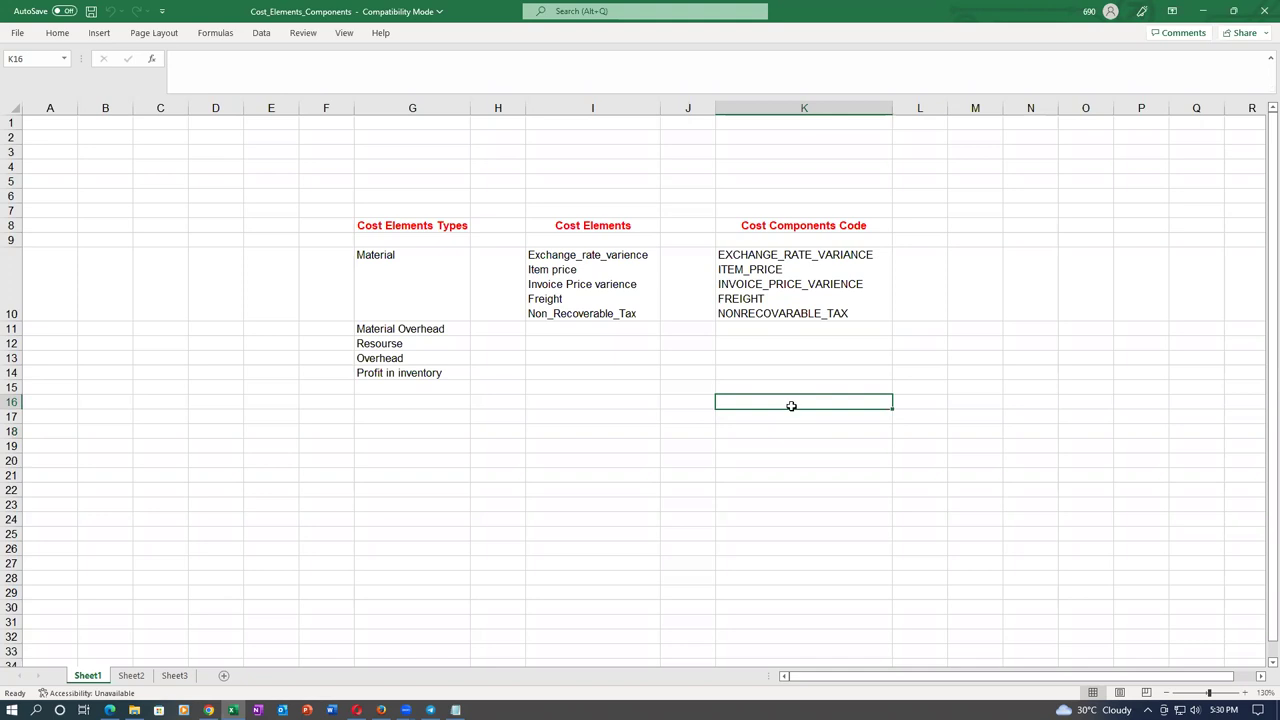
left_click(797, 373)
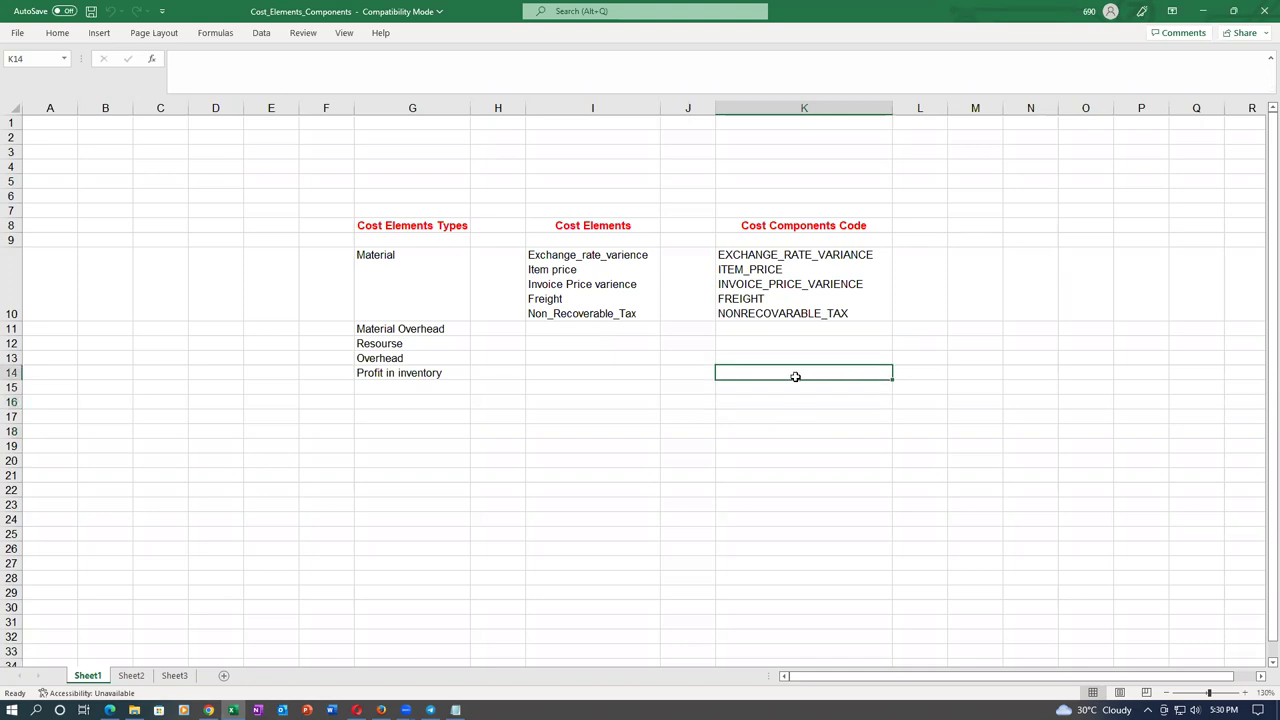
left_click(790, 447)
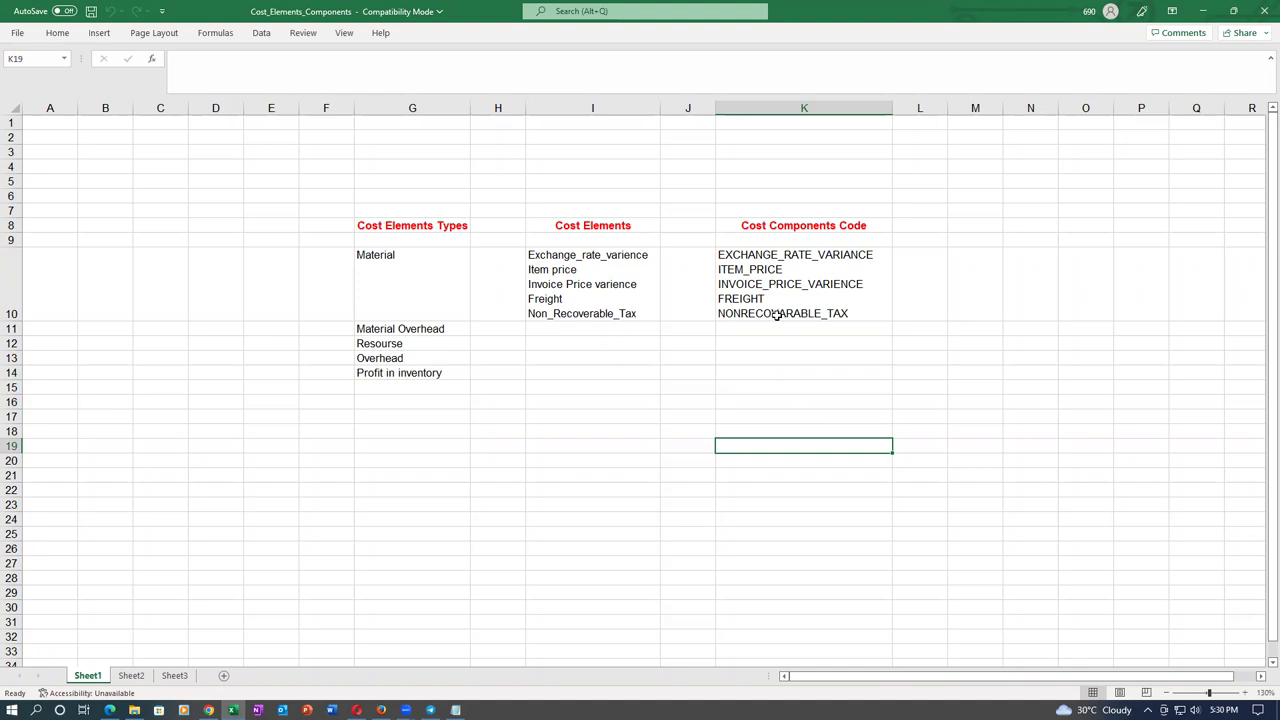
key("alt+Tab")
key("alt+Tab")
key("Tab")
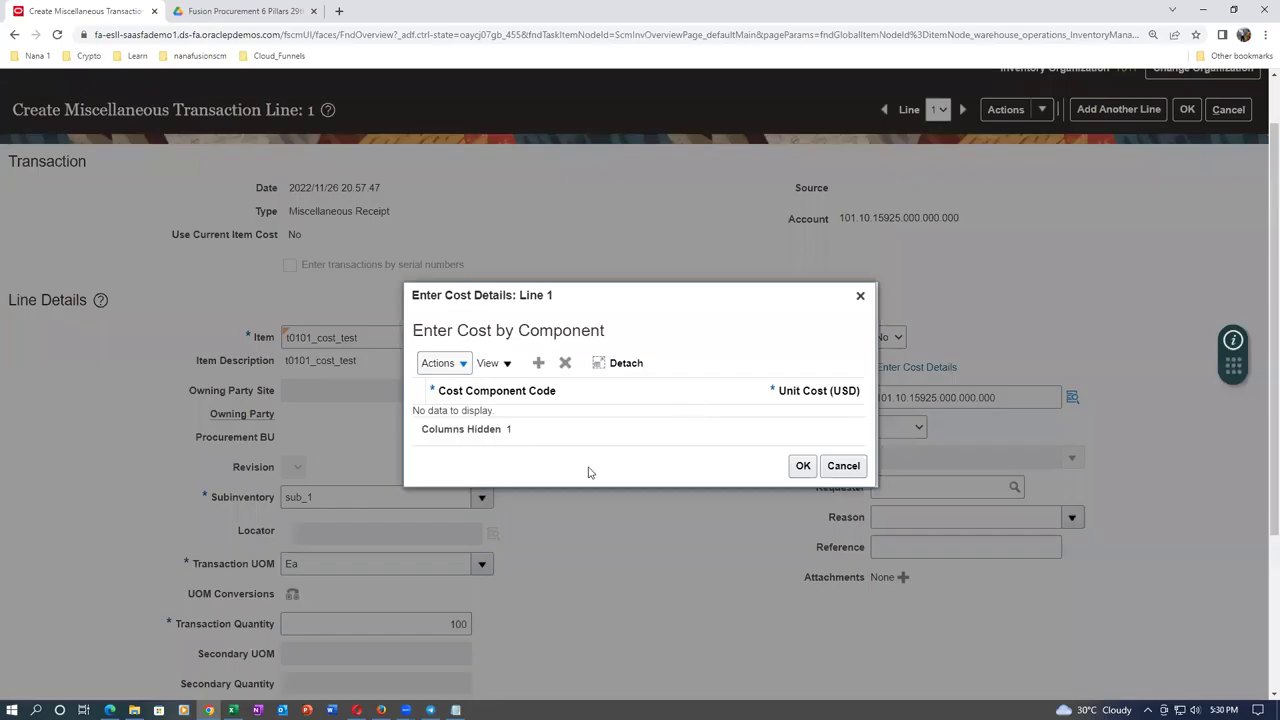
Add an Item price cost component with a unit cost of 2 USD to line 1, then confirm the line details
left_click(541, 364)
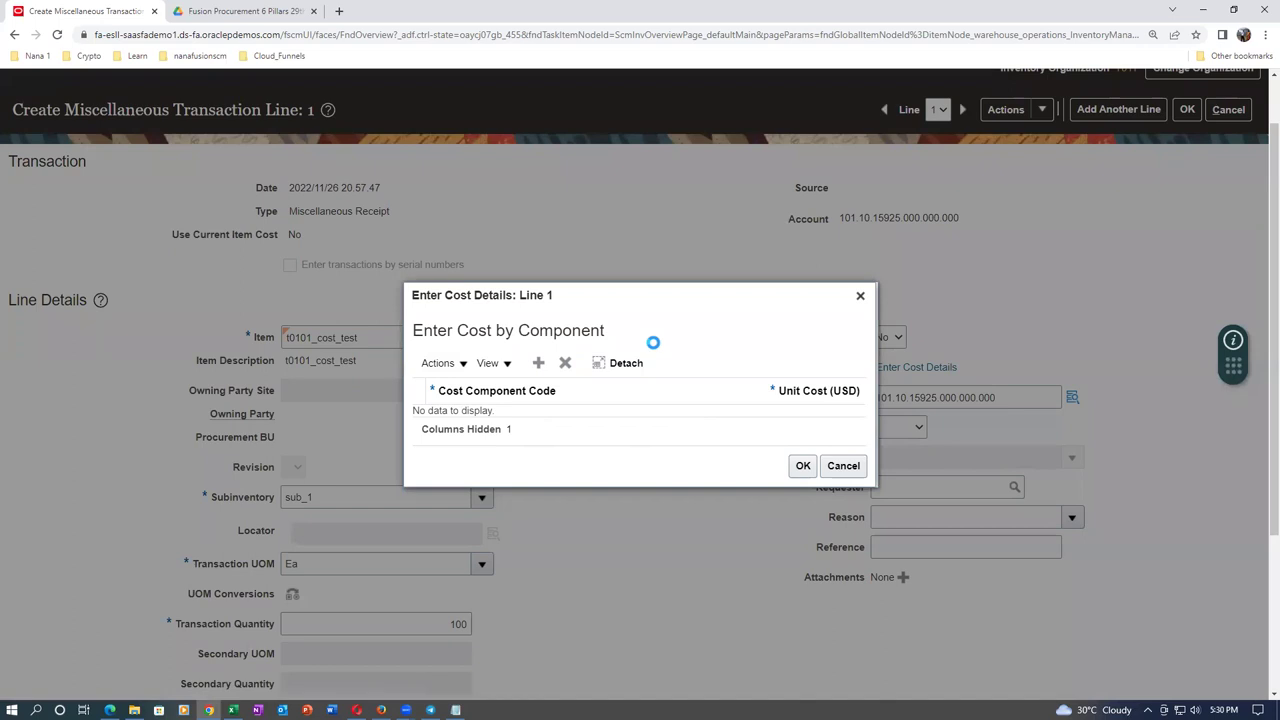
left_click(561, 413)
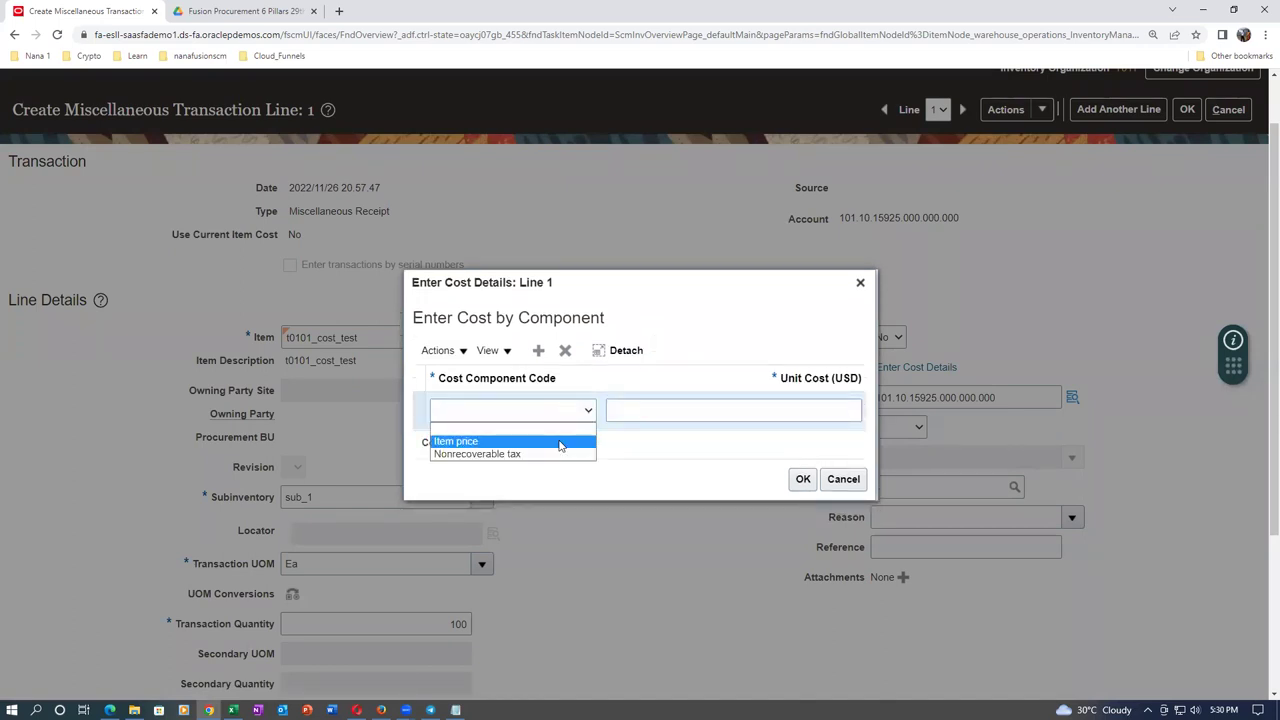
left_click(562, 442)
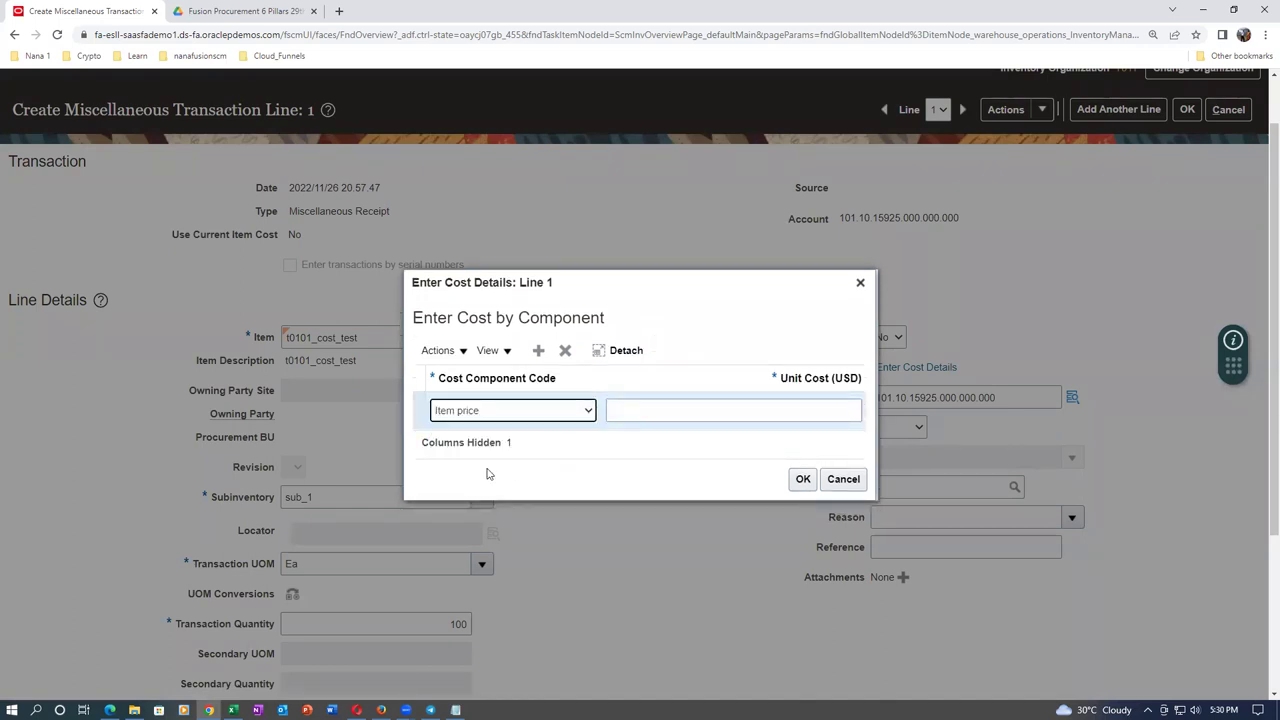
left_click(696, 414)
type("2")
left_click(801, 479)
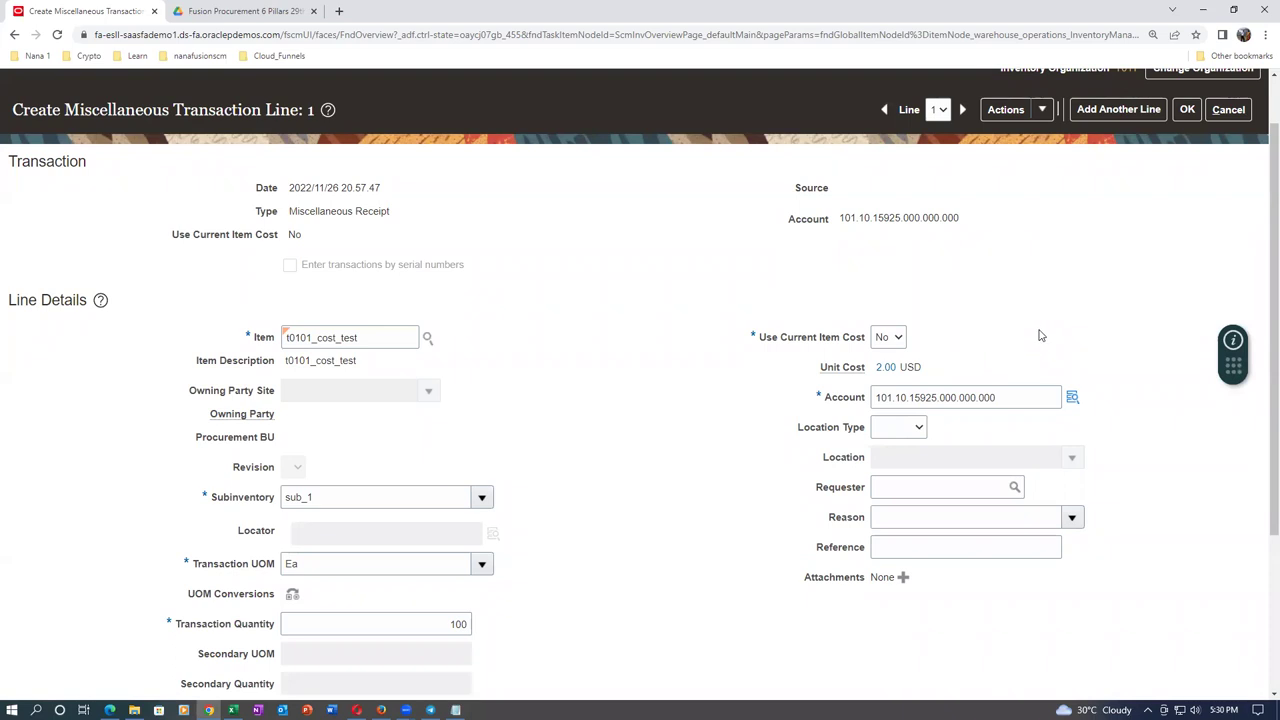
scroll(1040, 335, "up", 1)
left_click(1187, 176)
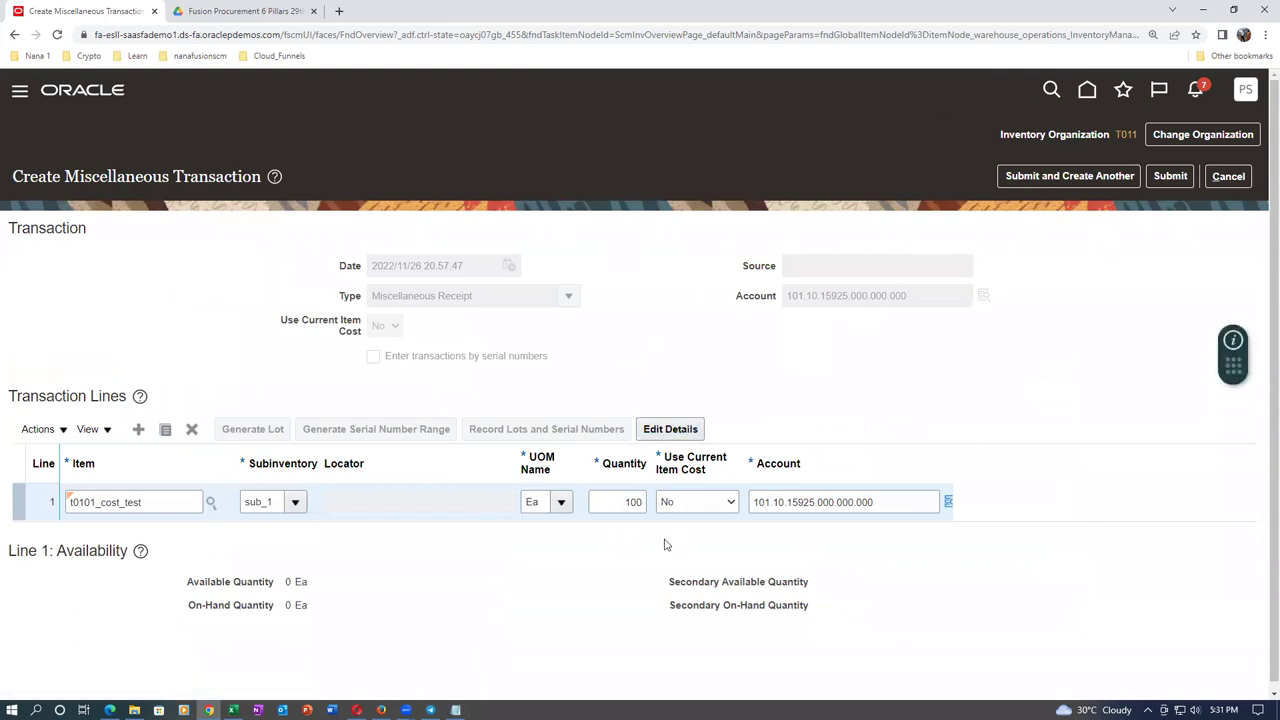
Submit the miscellaneous receipt and acknowledge the confirmation
left_click(1168, 176)
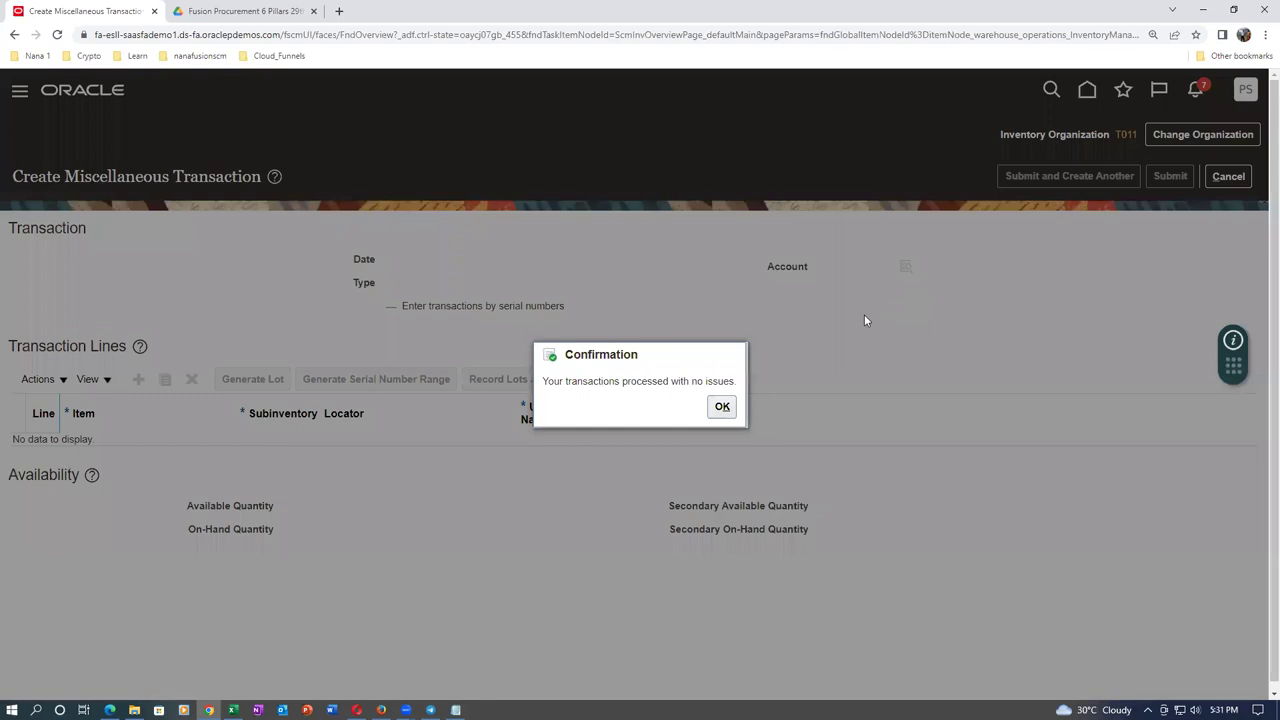
left_click(725, 407)
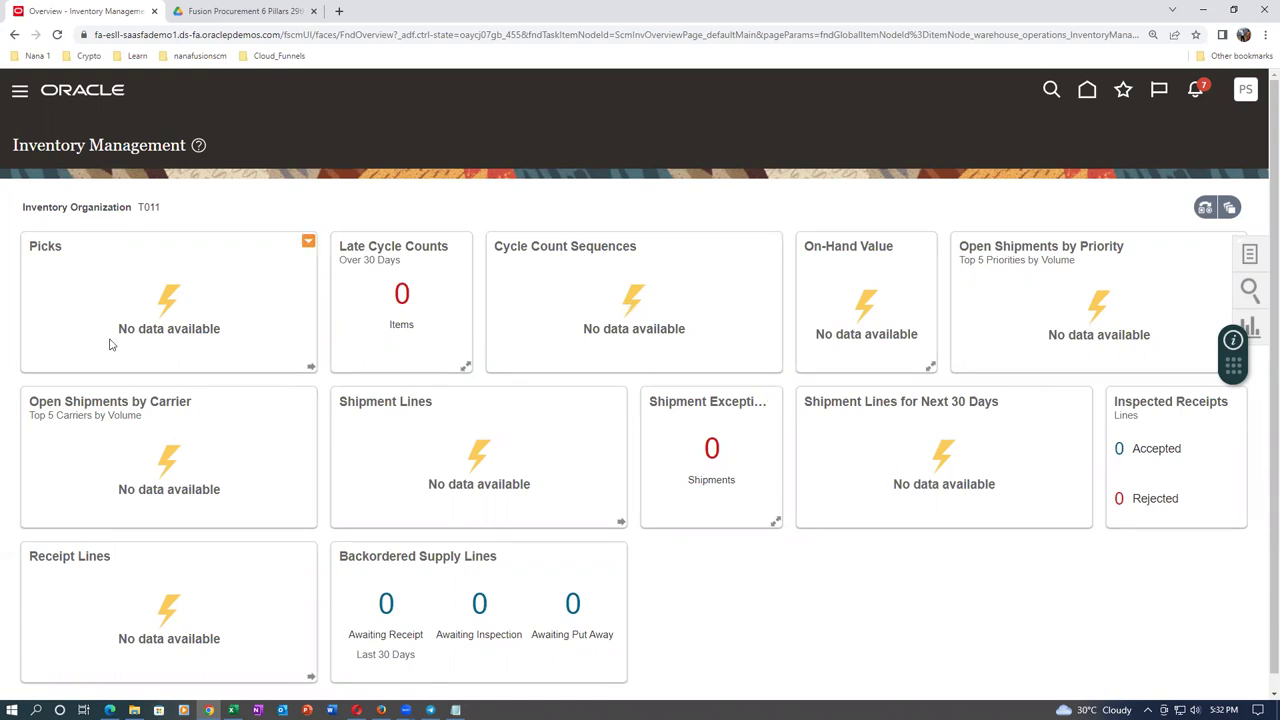
Duplicate the Inventory Management browser tab and open Monitor Processes from the favorites in the copy
right_click(96, 13)
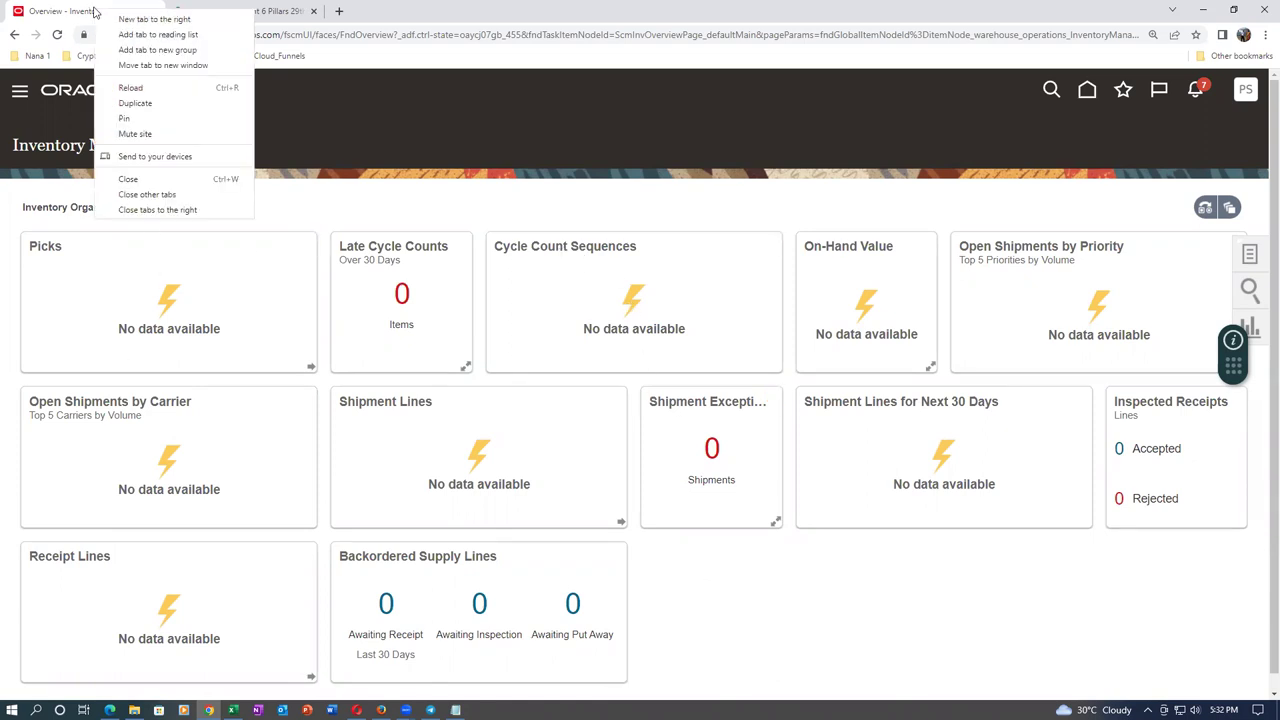
left_click(131, 106)
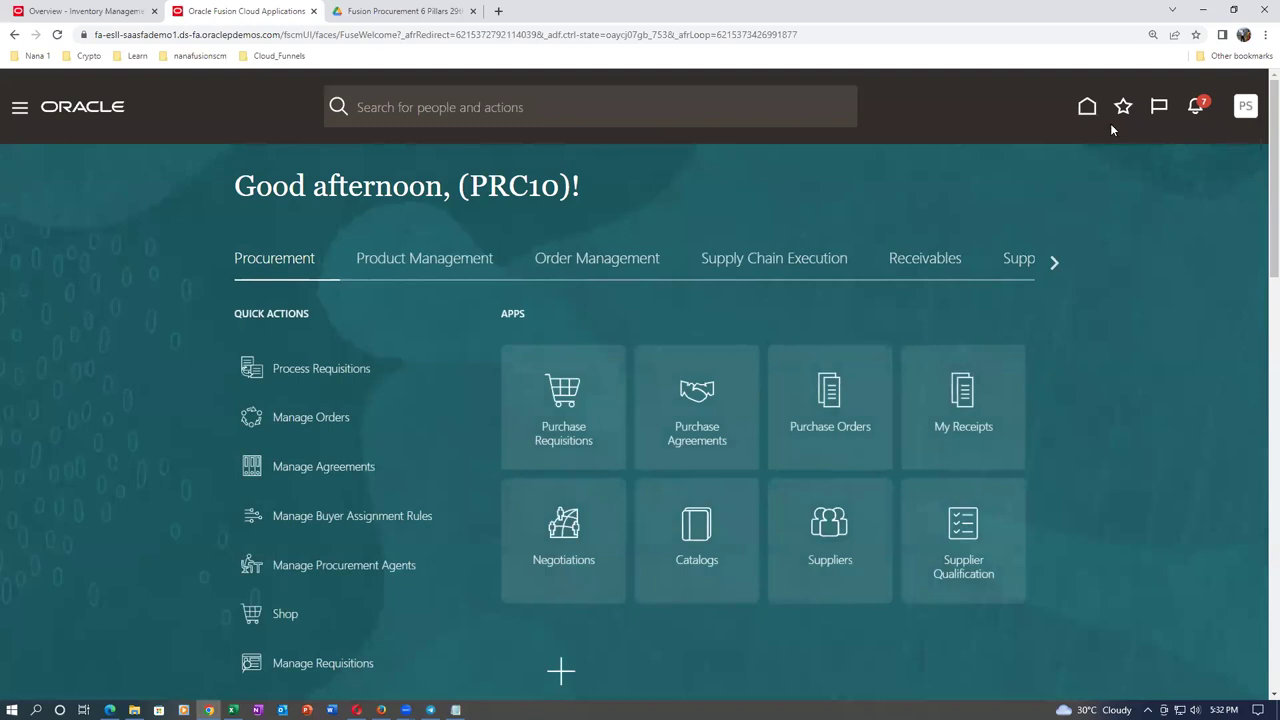
left_click(1123, 106)
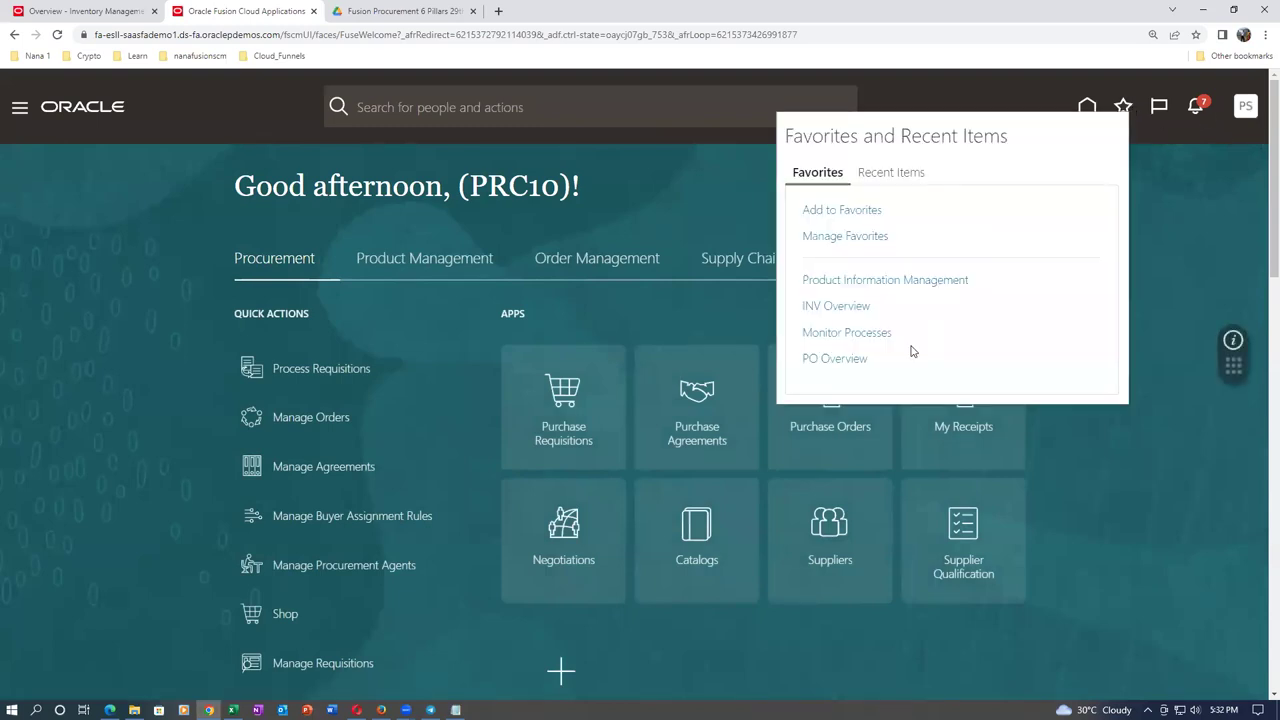
left_click(826, 334)
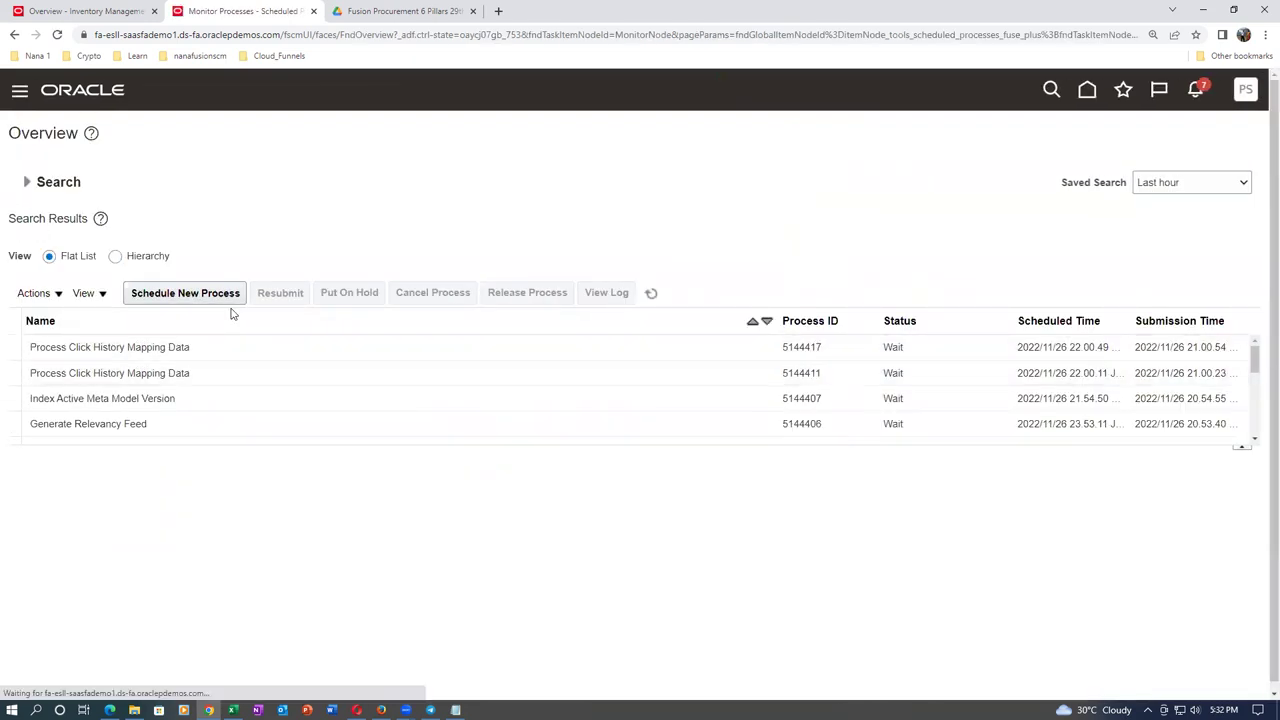
Start a new scheduled job named Transfer Transactions from Inventory to Costing and proceed to its process details
left_click(222, 296)
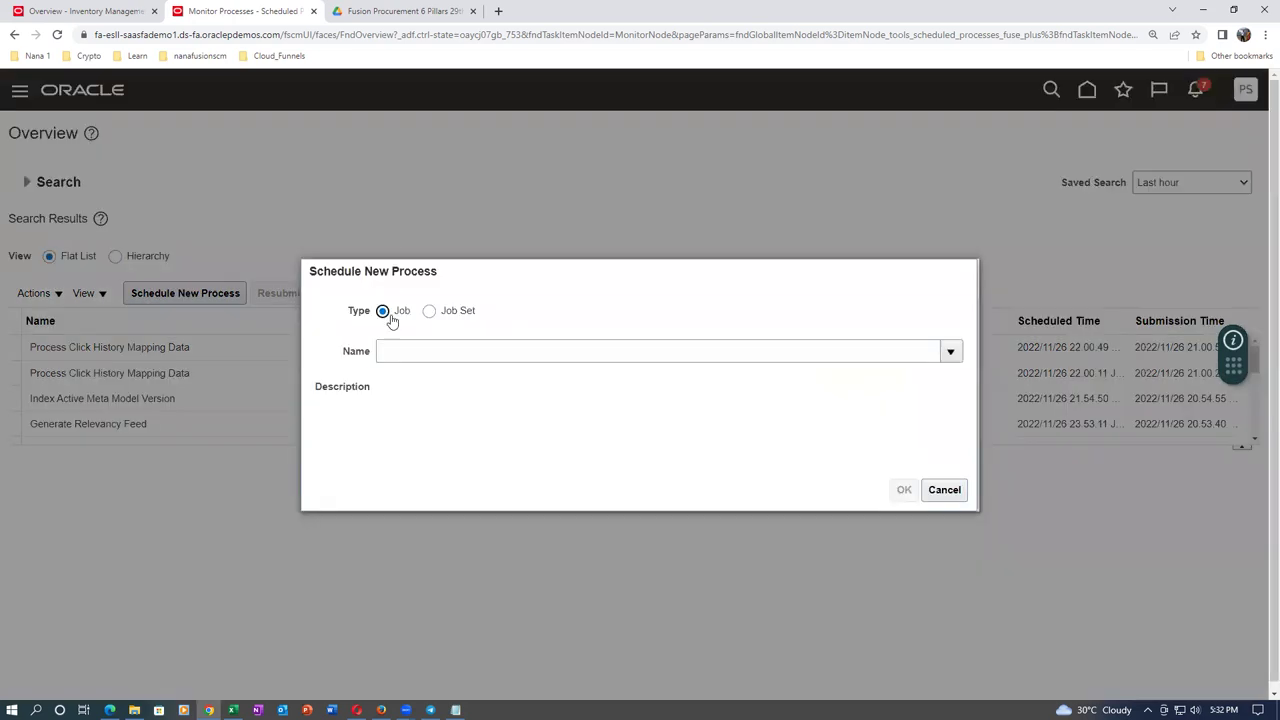
left_click(443, 355)
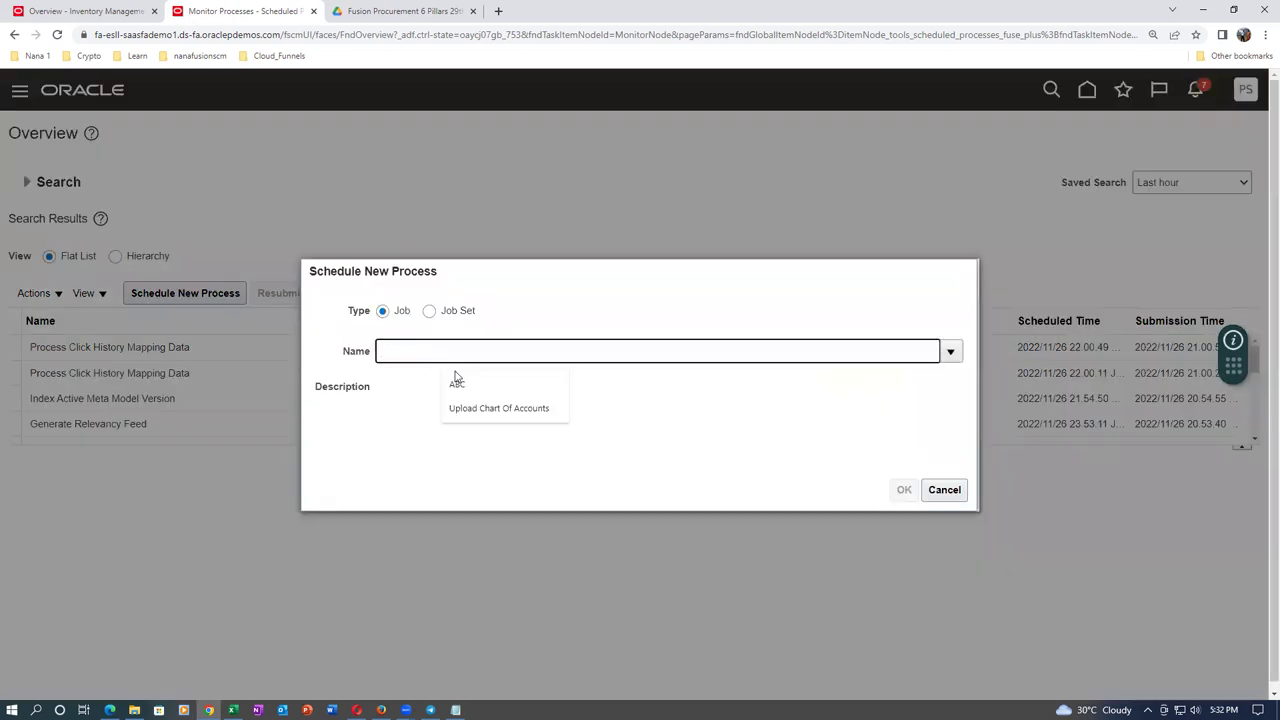
type("trans")
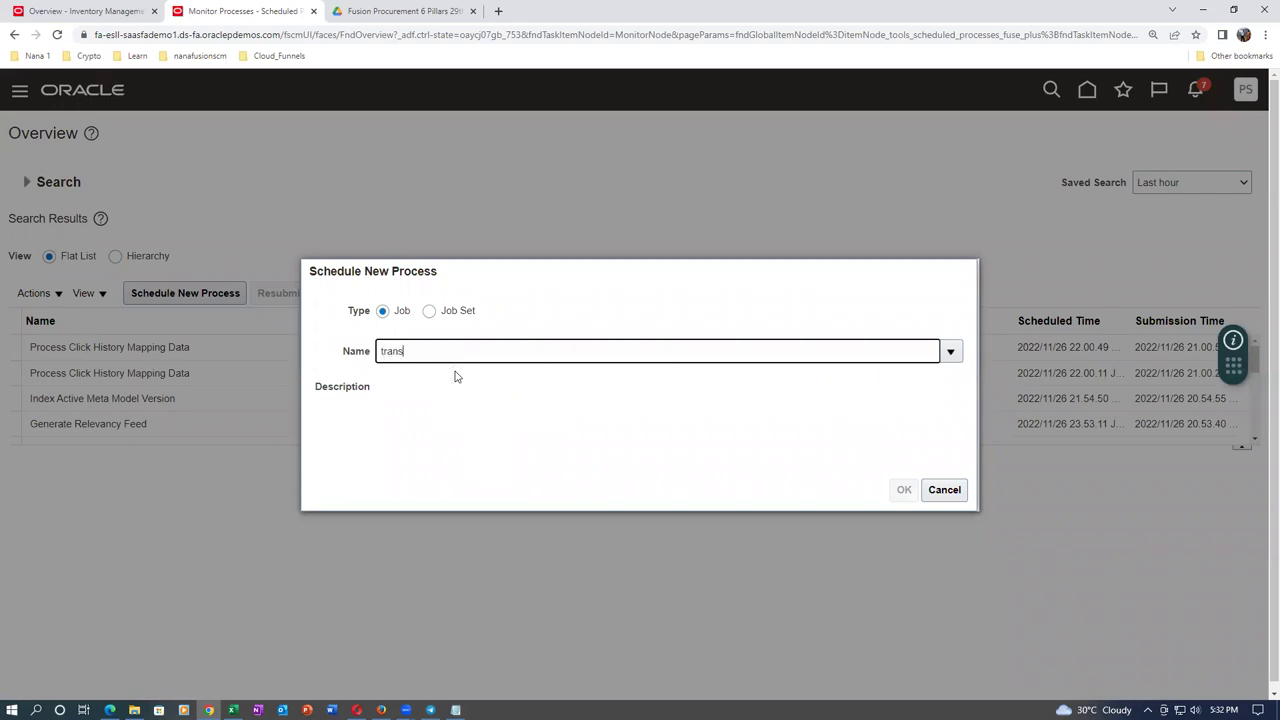
type("fer%inv%cost%")
key("Tab")
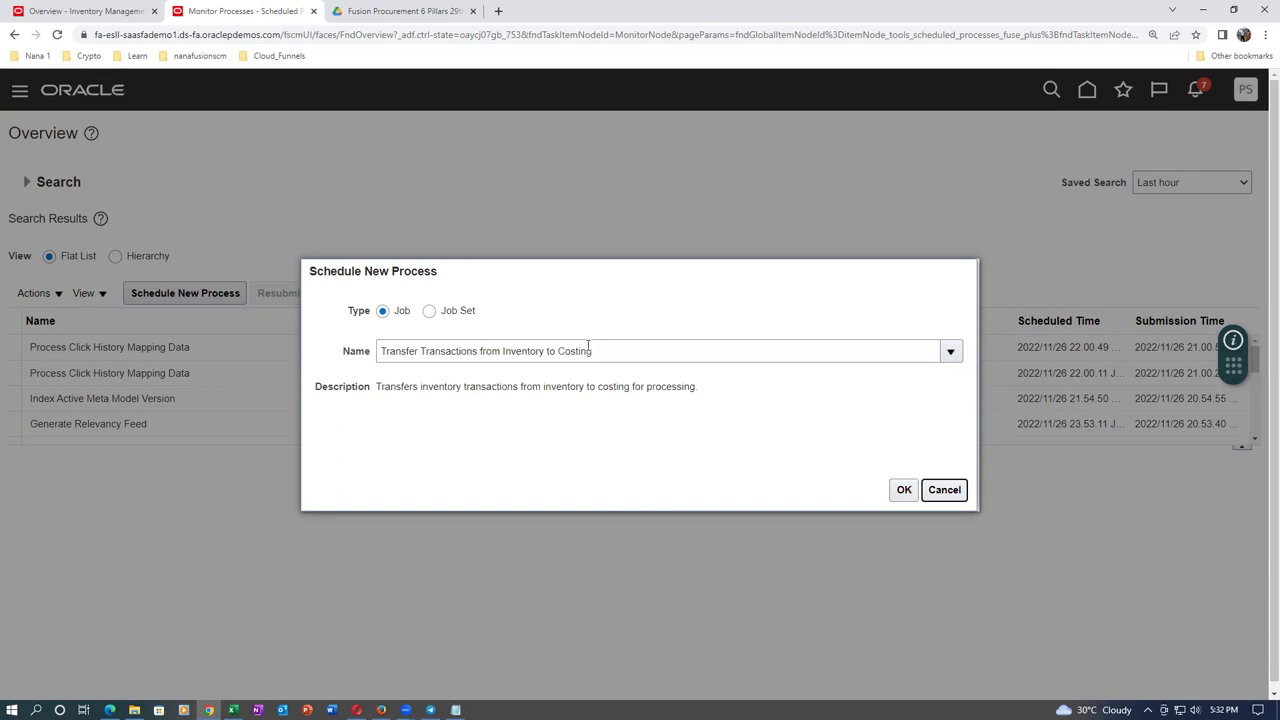
left_click(634, 353)
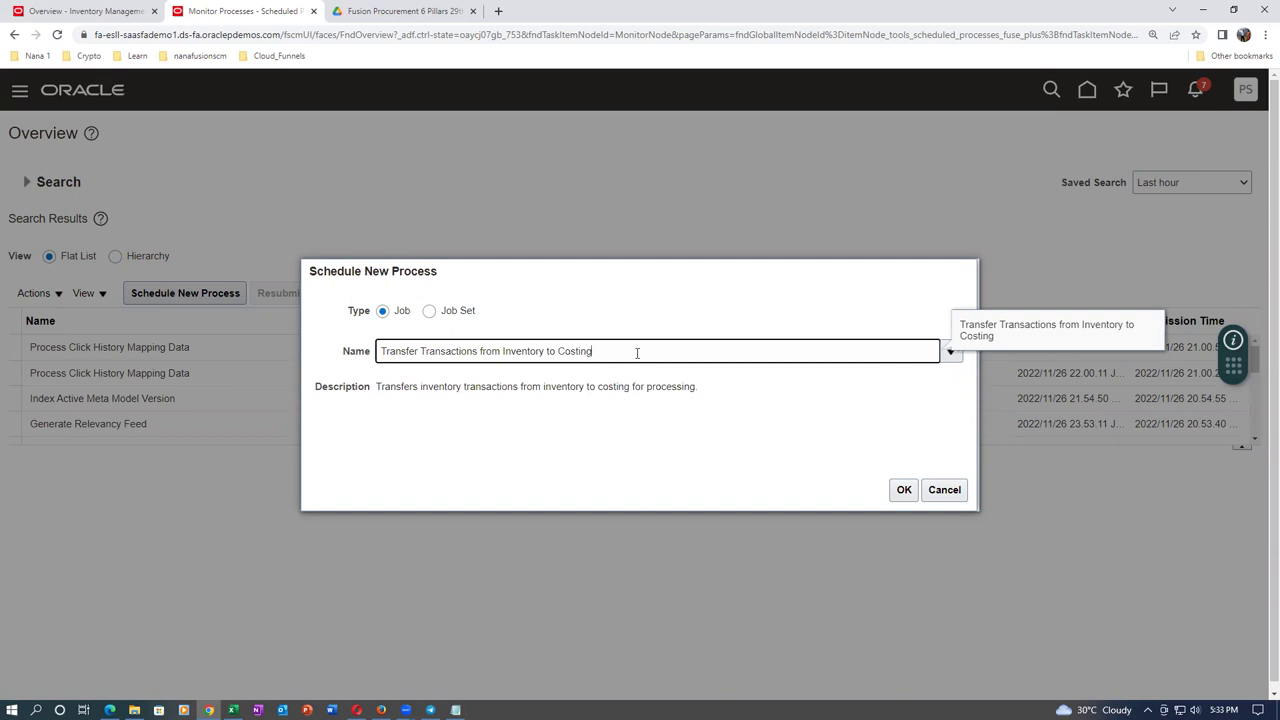
left_click_drag(601, 355, 372, 381)
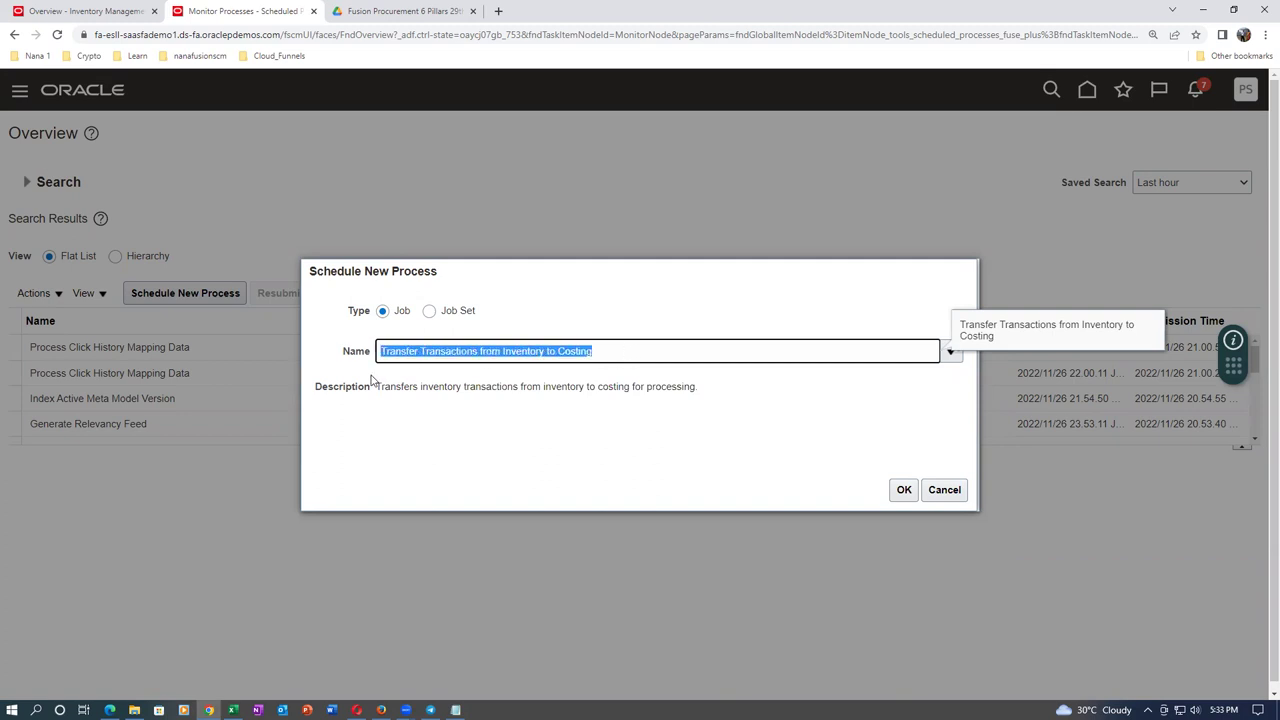
left_click(467, 470)
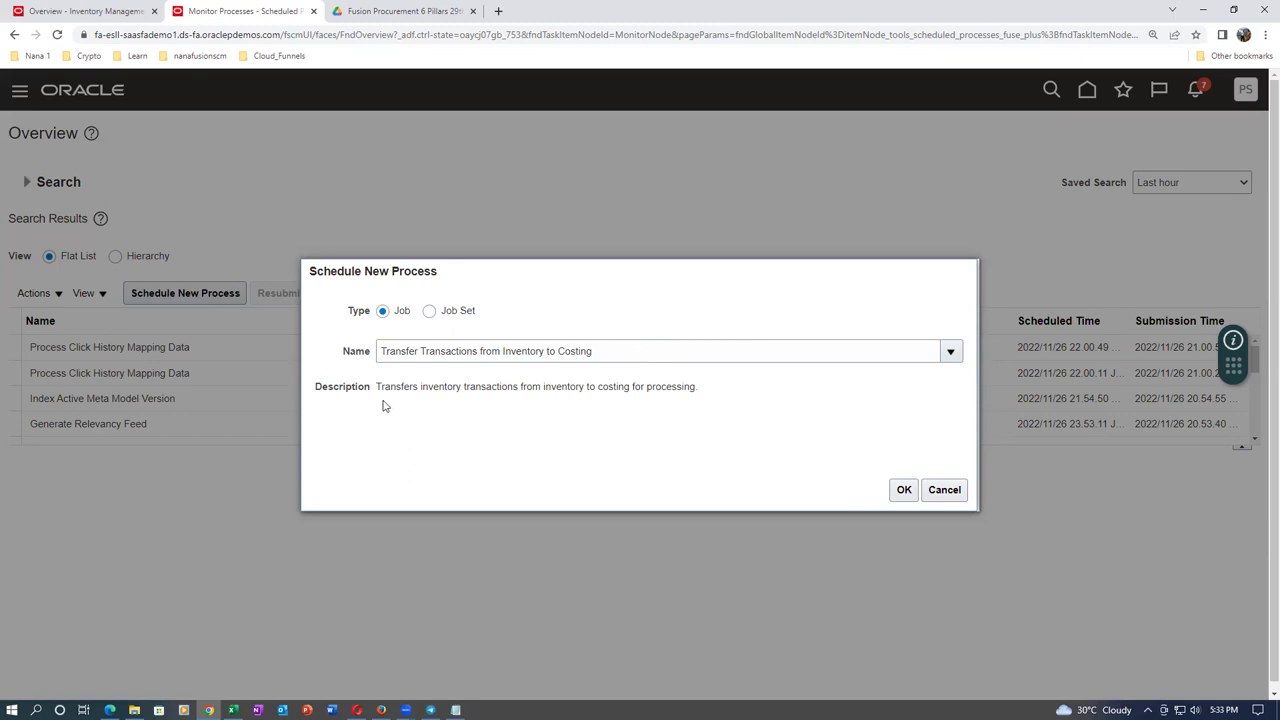
left_click(455, 355)
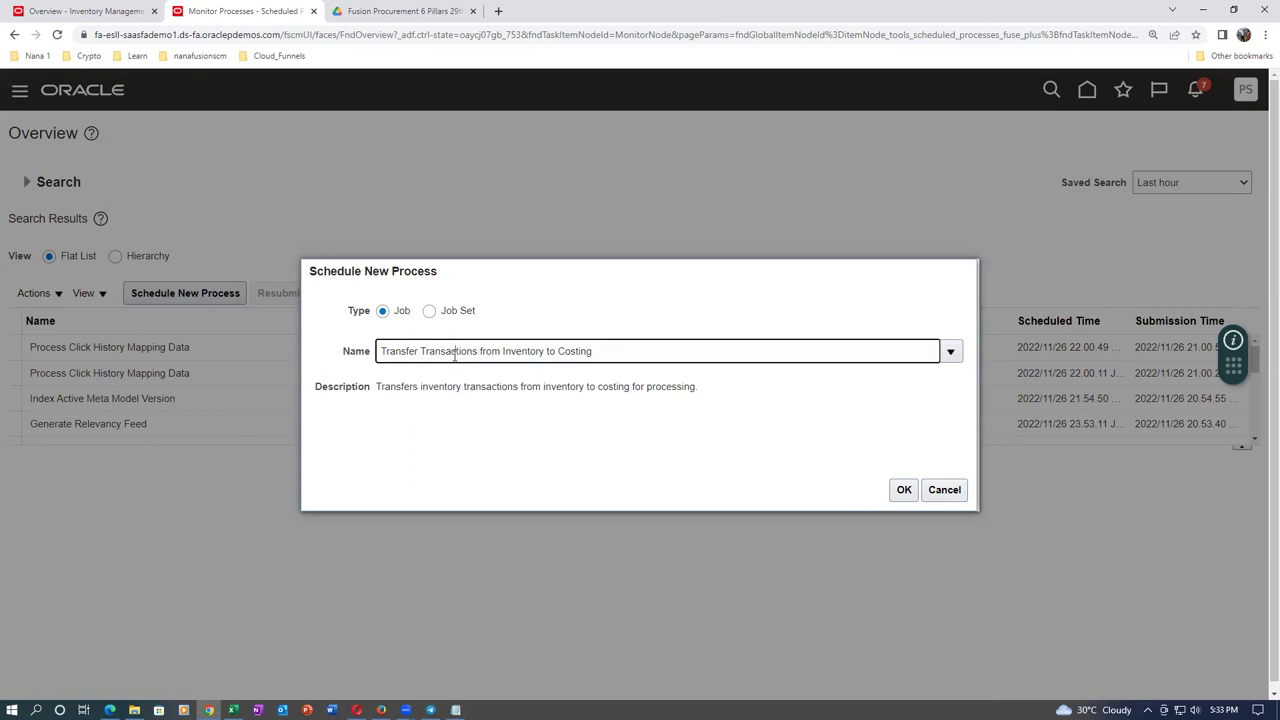
left_click(904, 489)
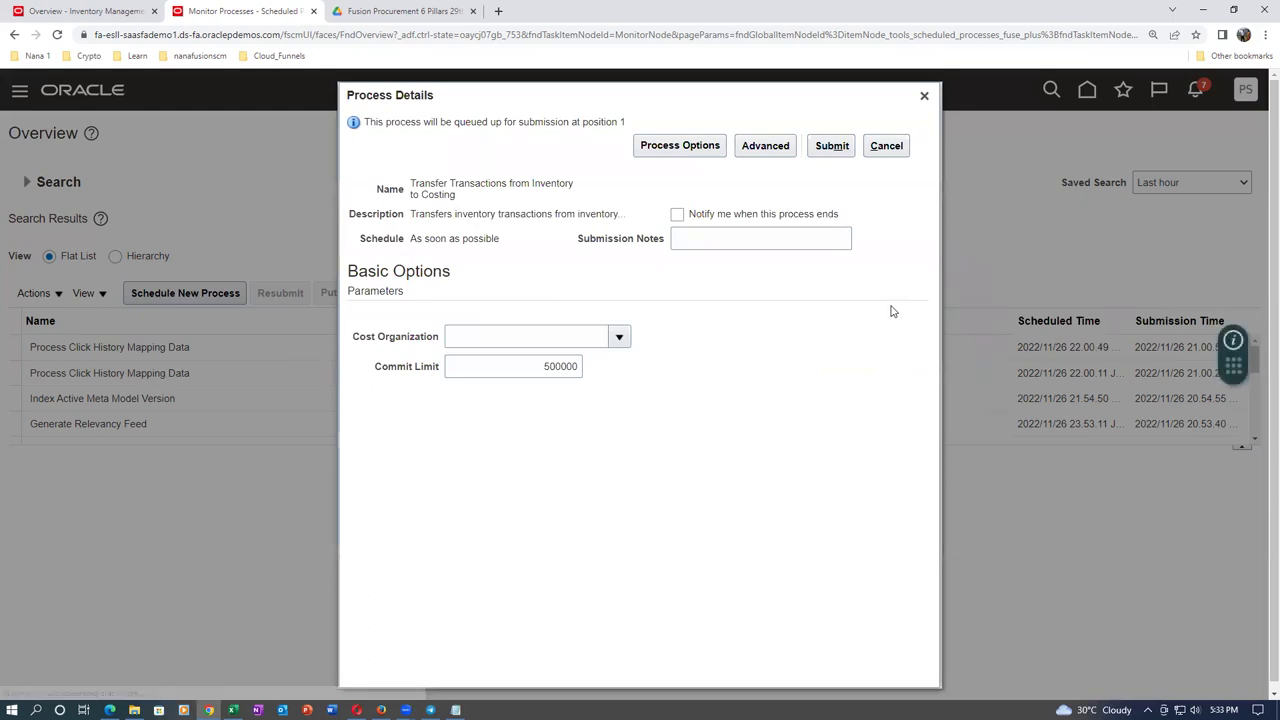
Set the Cost Organization to t01_cost_org, submit the transfer process and acknowledge the confirmation
left_click(509, 342)
type("t01")
key("Tab")
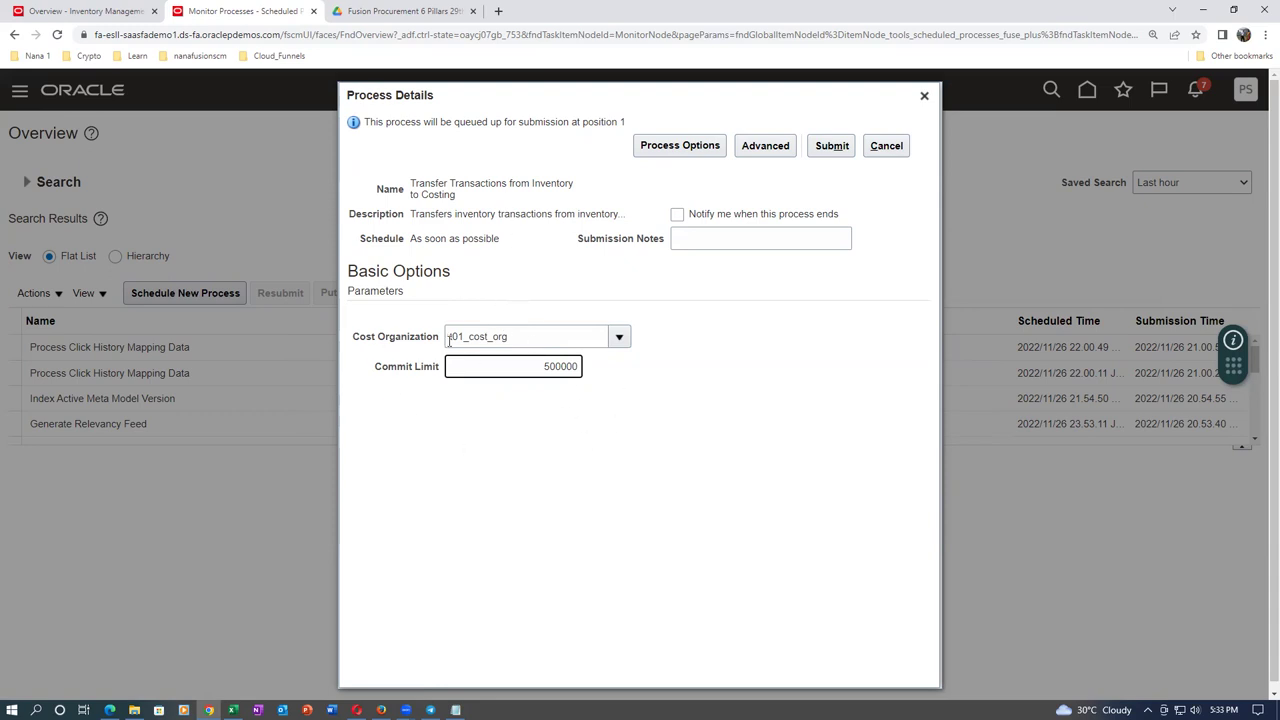
left_click(846, 145)
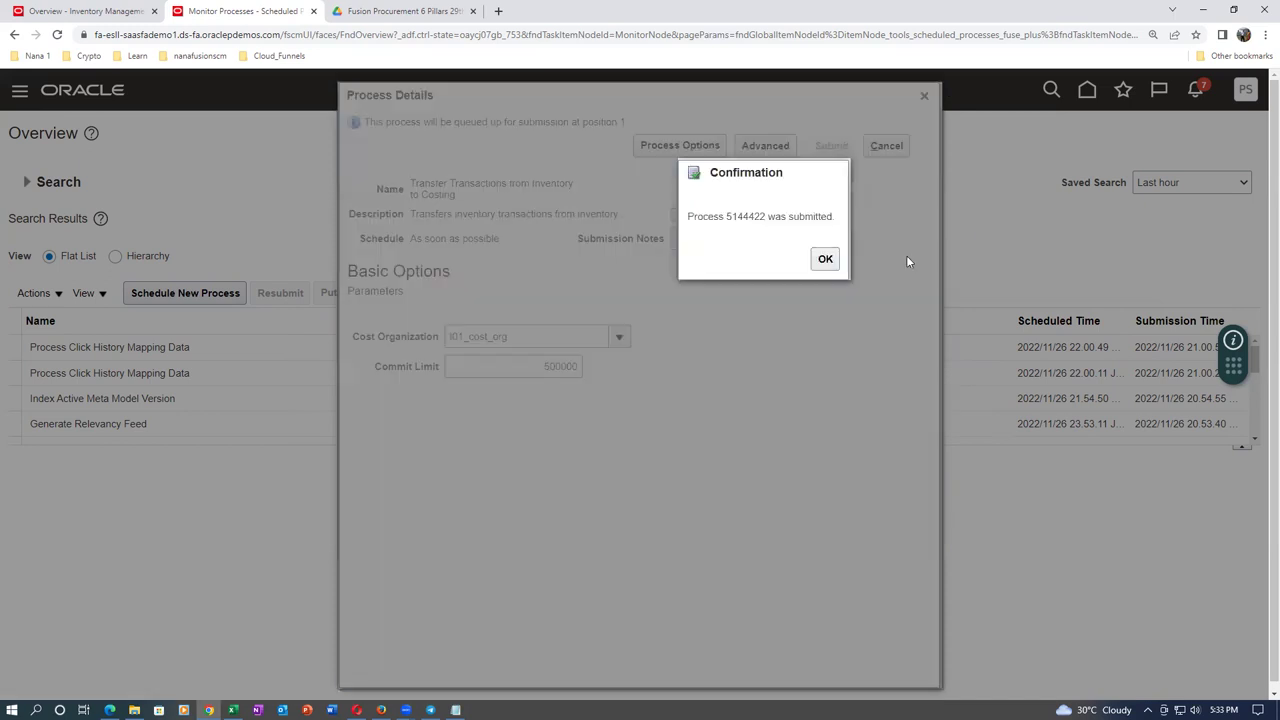
left_click(826, 260)
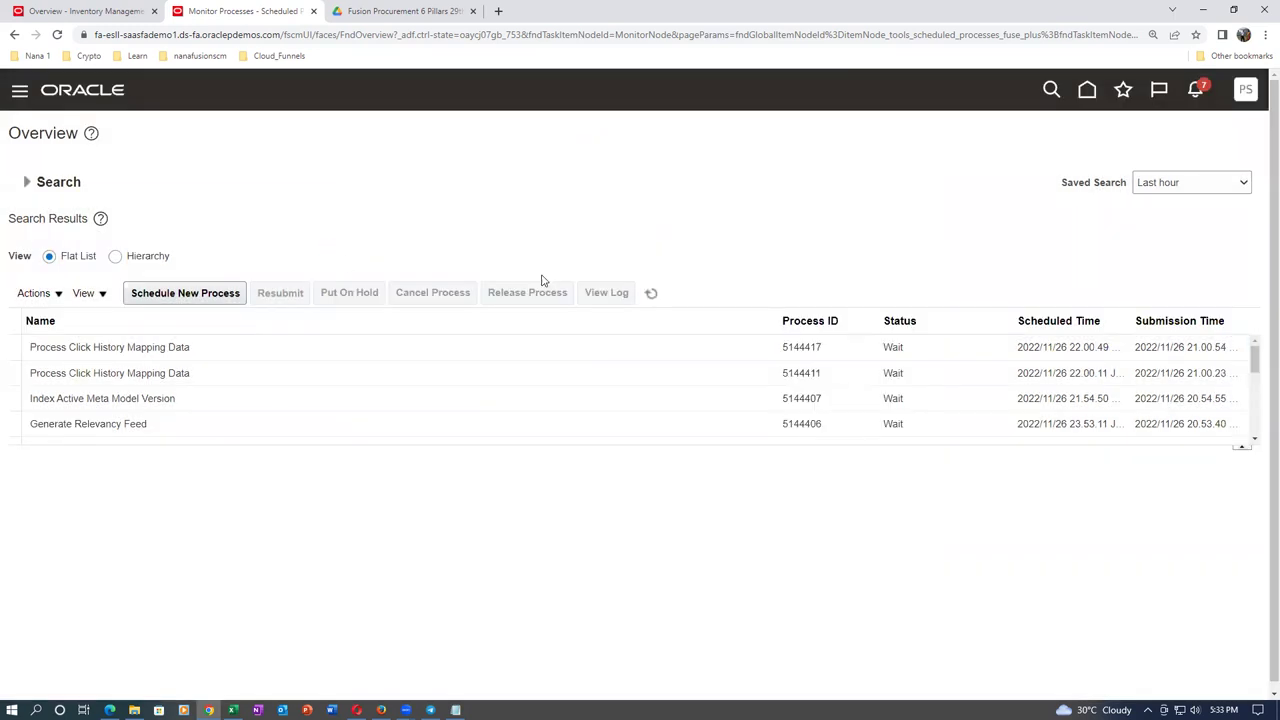
Refresh the scheduled processes list repeatedly to check the status of the inventory to costing transfer
left_click(655, 297)
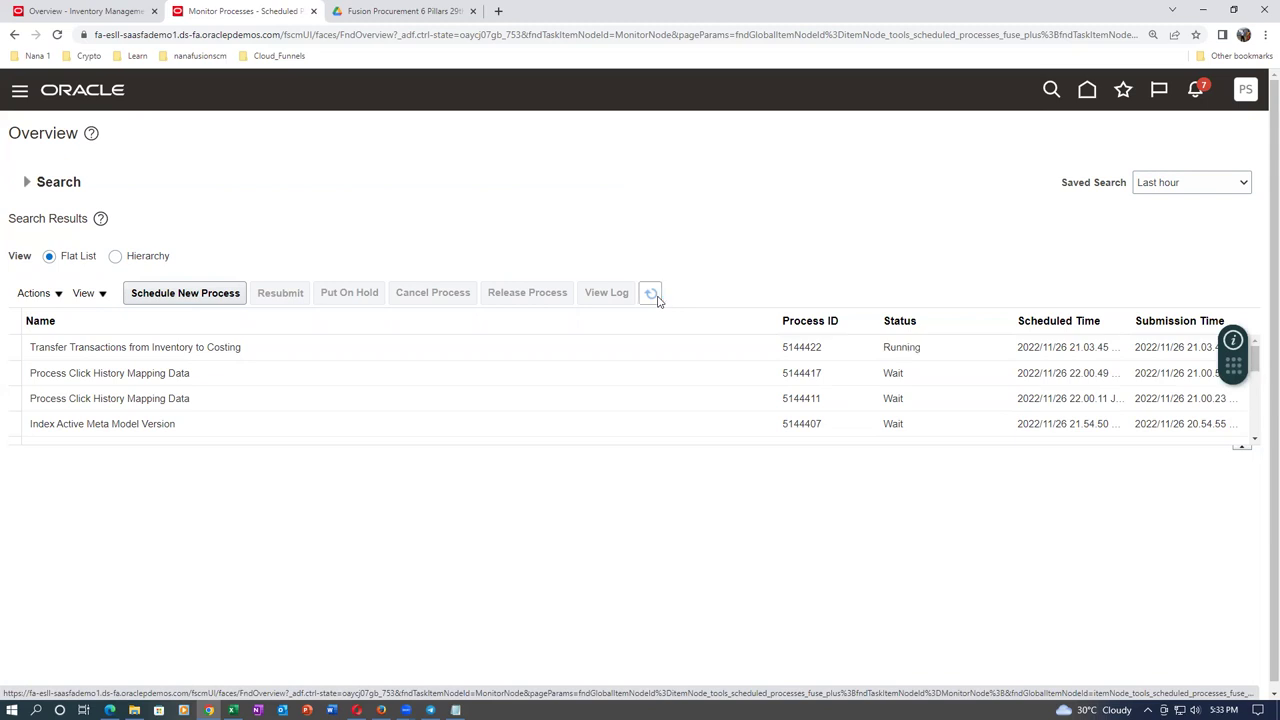
left_click(657, 299)
left_click(658, 299)
left_click(658, 299)
Duplicate the Inventory Management tab, then return to Monitor Processes to check the transfer process status
left_click(90, 14)
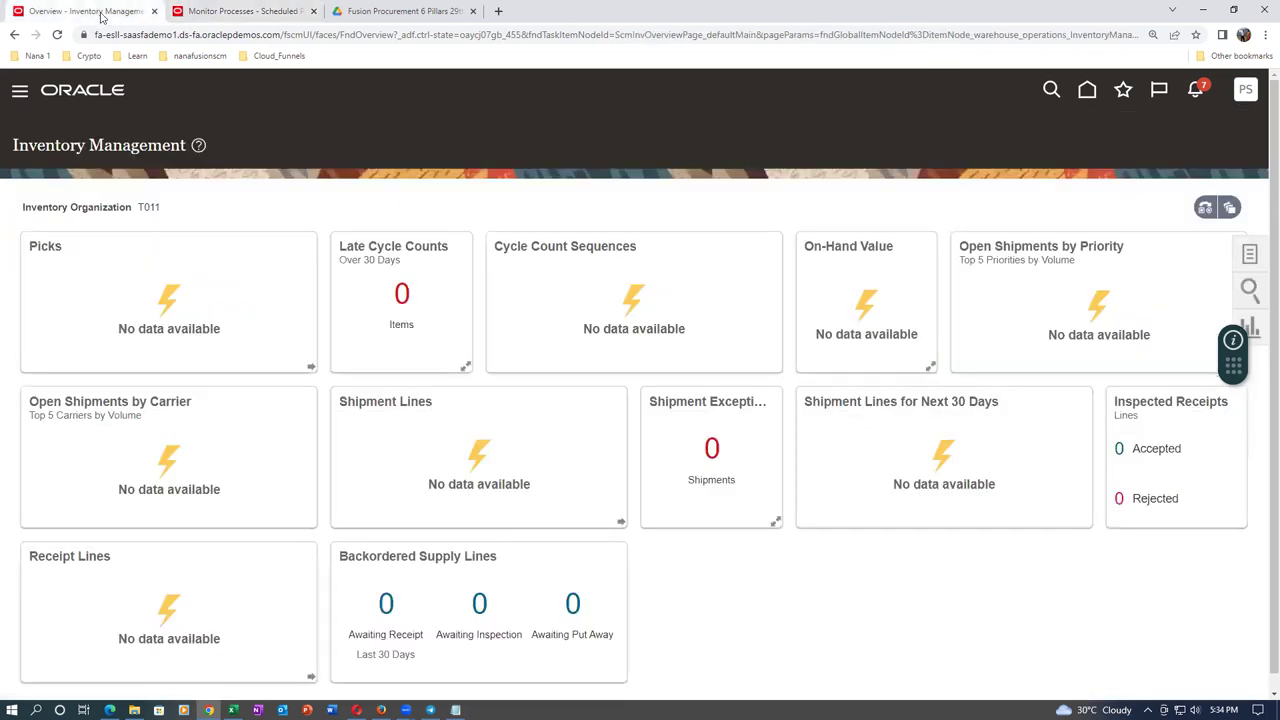
right_click(102, 12)
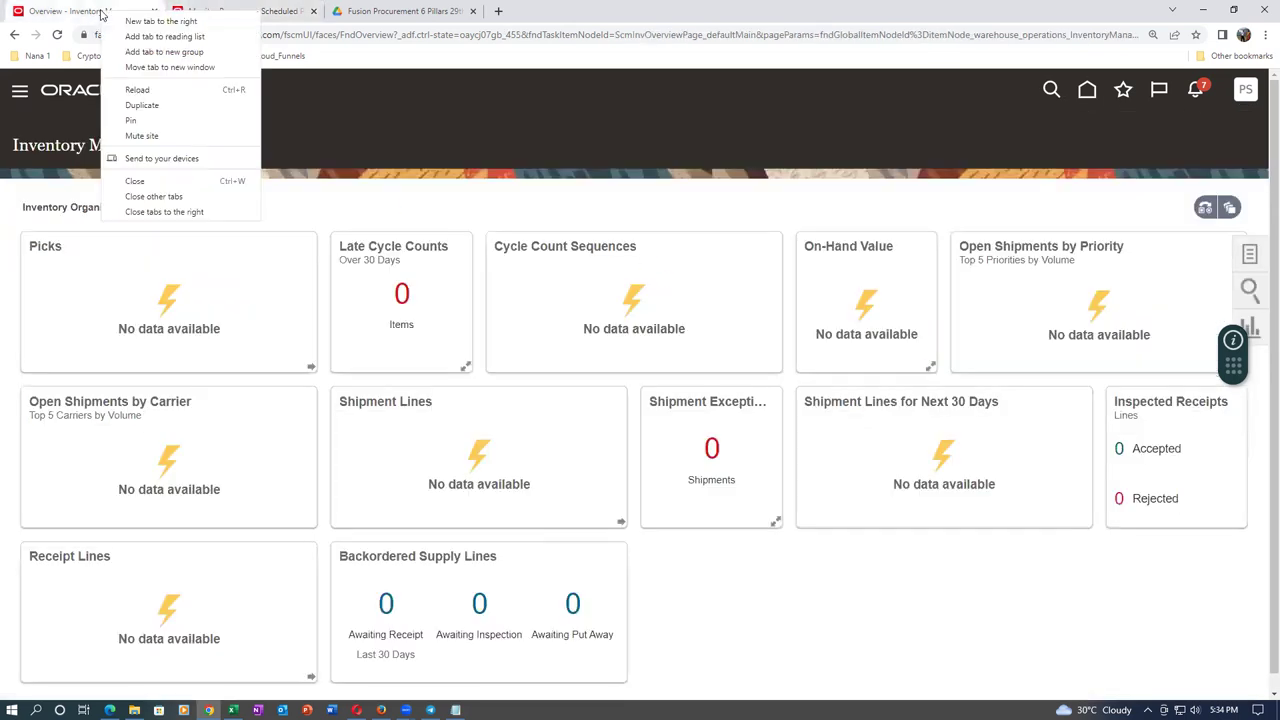
left_click(160, 106)
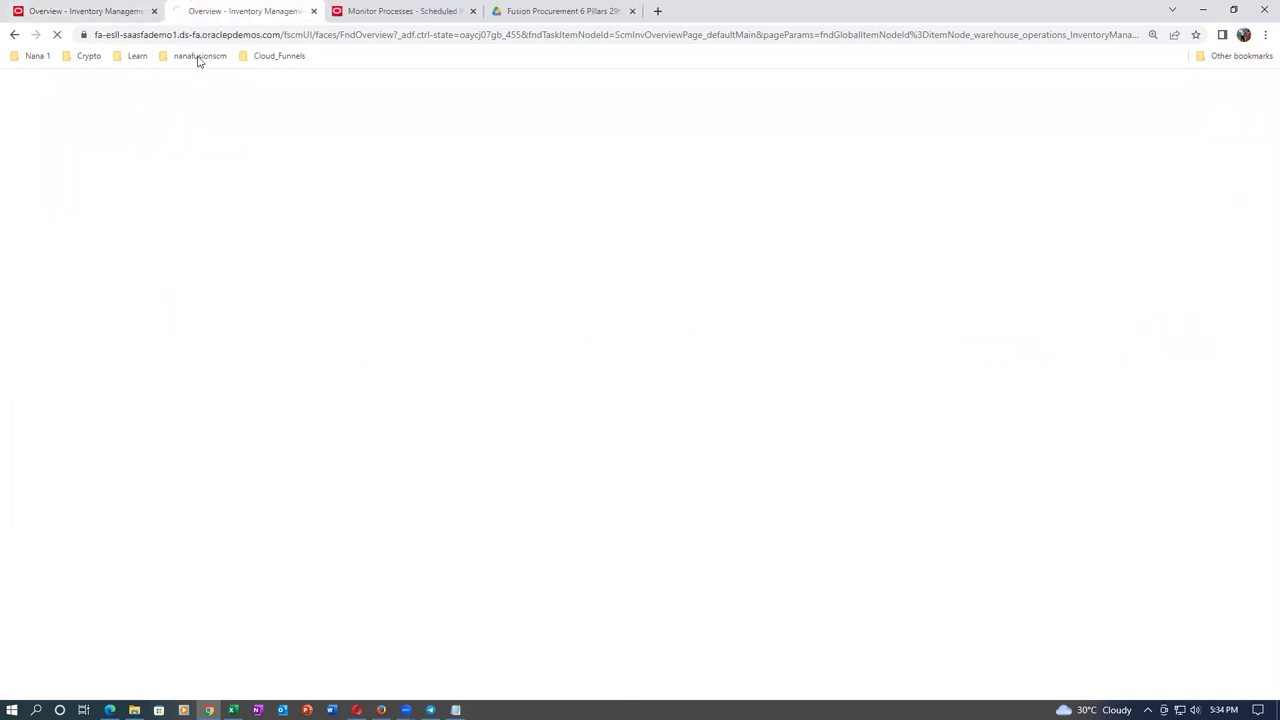
left_click(388, 12)
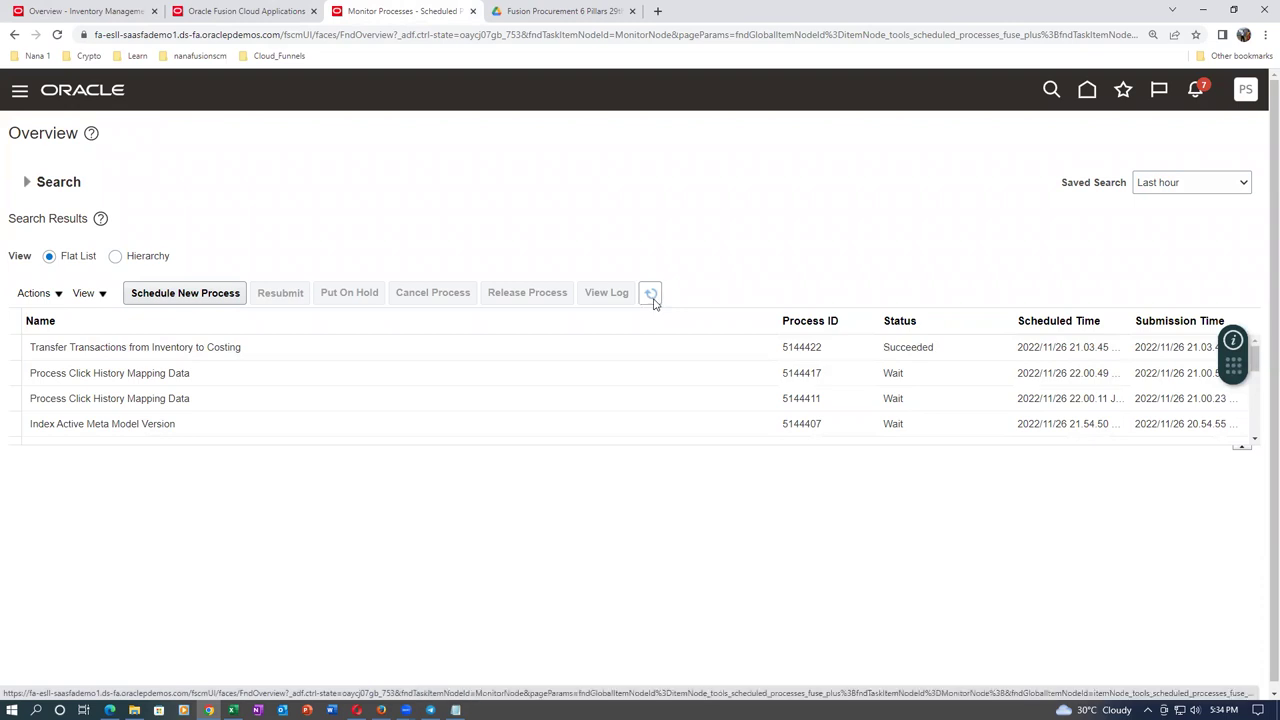
In the Inventory Management tab, go to the home page, open Cost Accounting under Supply Chain Execution and look through its tasks
left_click(97, 14)
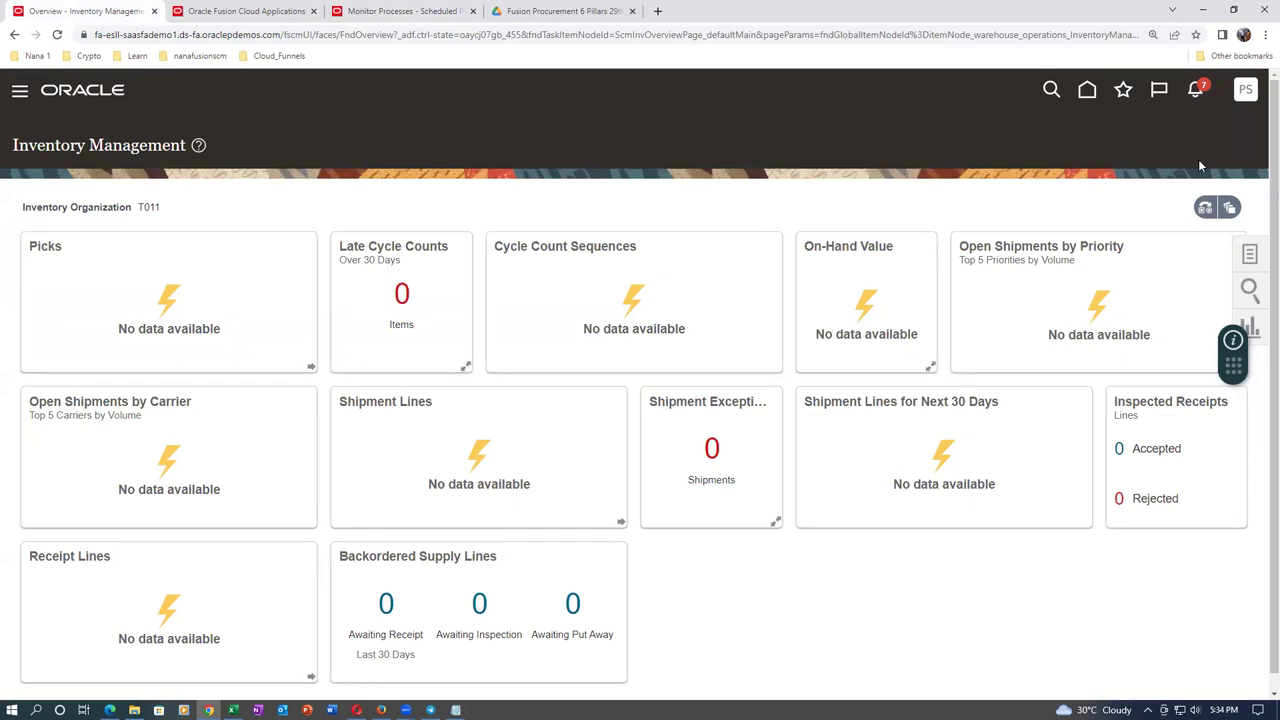
left_click(1087, 91)
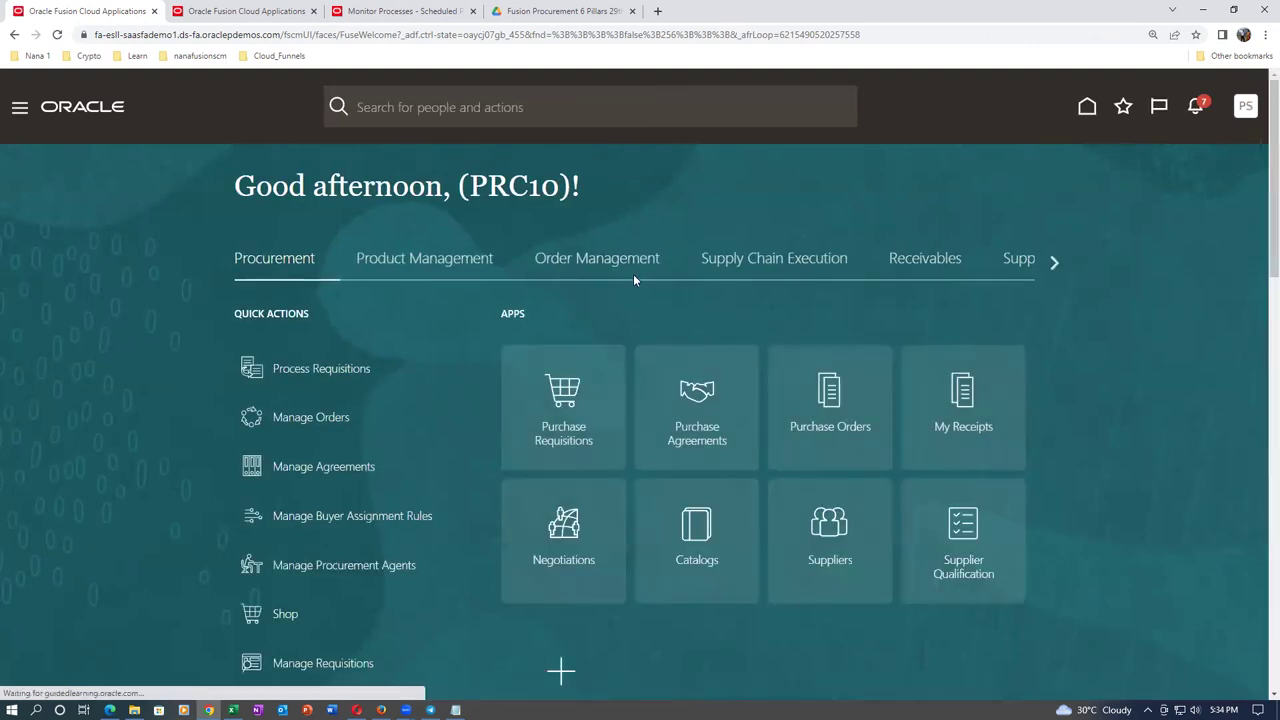
left_click(797, 262)
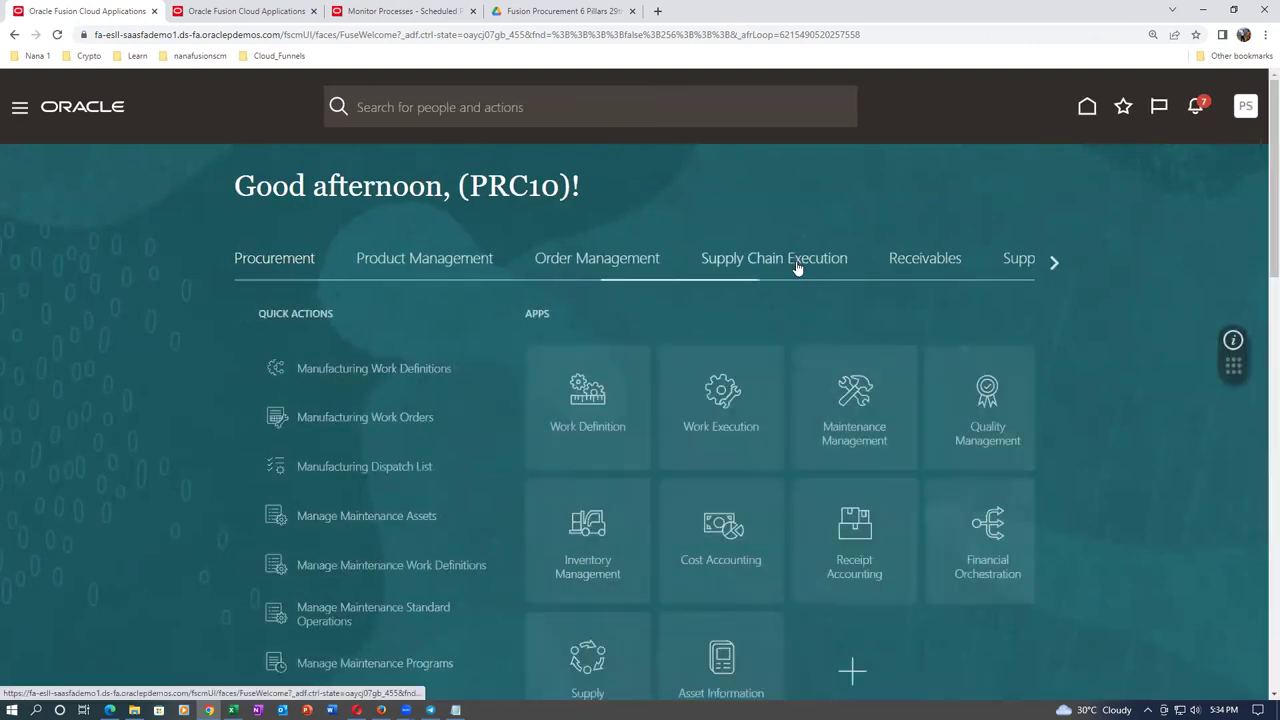
scroll(1065, 395, "down", 2)
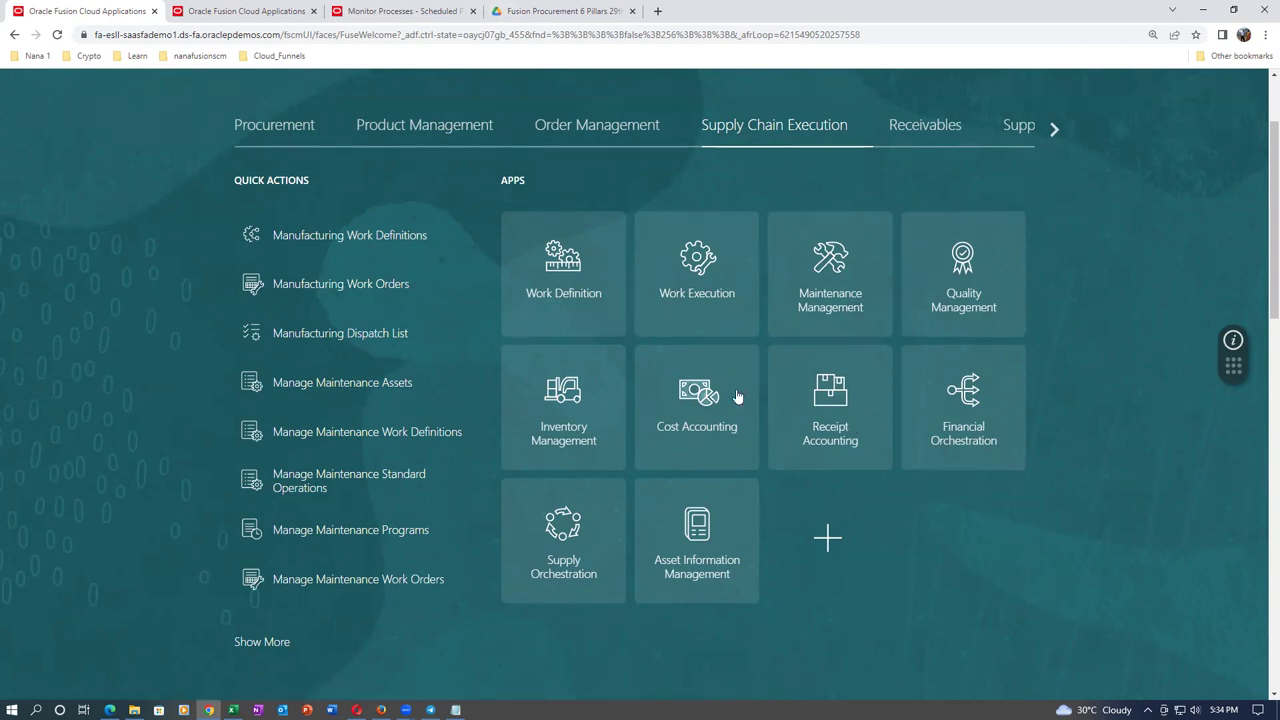
left_click(726, 432)
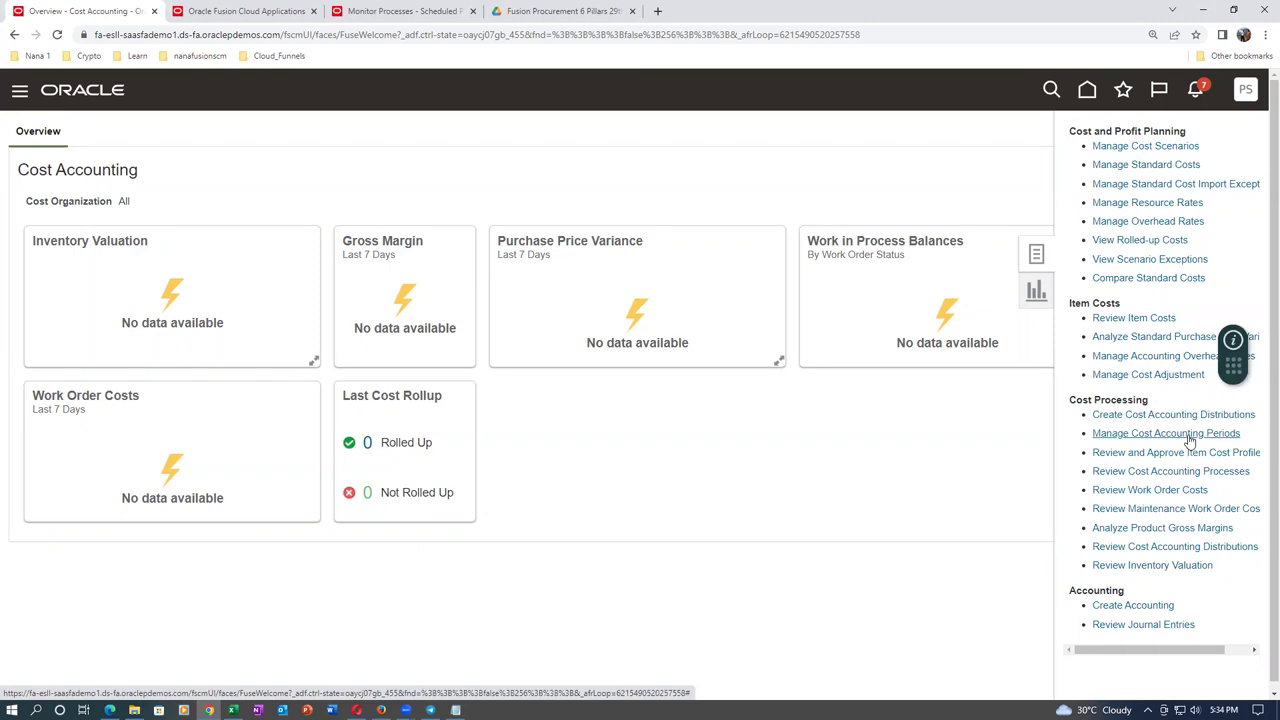
left_click(851, 182)
Return to the home page and open Period Close under General Accounting
left_click(1088, 91)
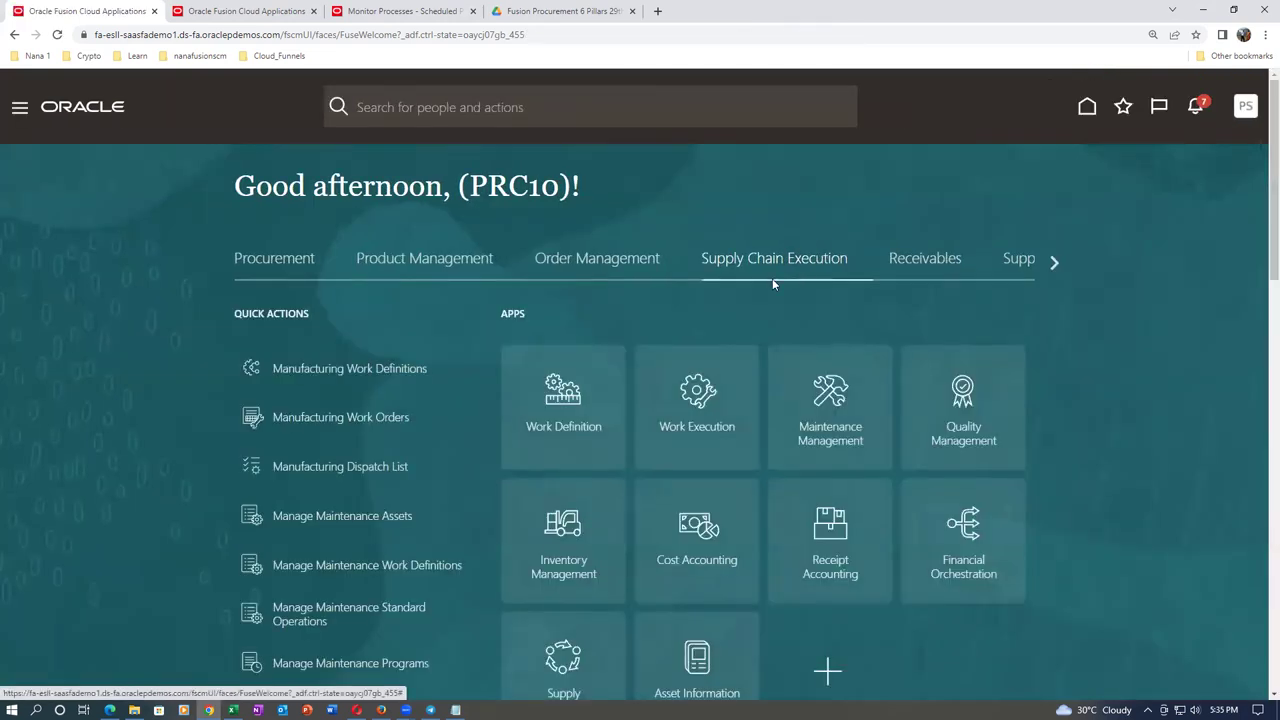
left_click(1057, 263)
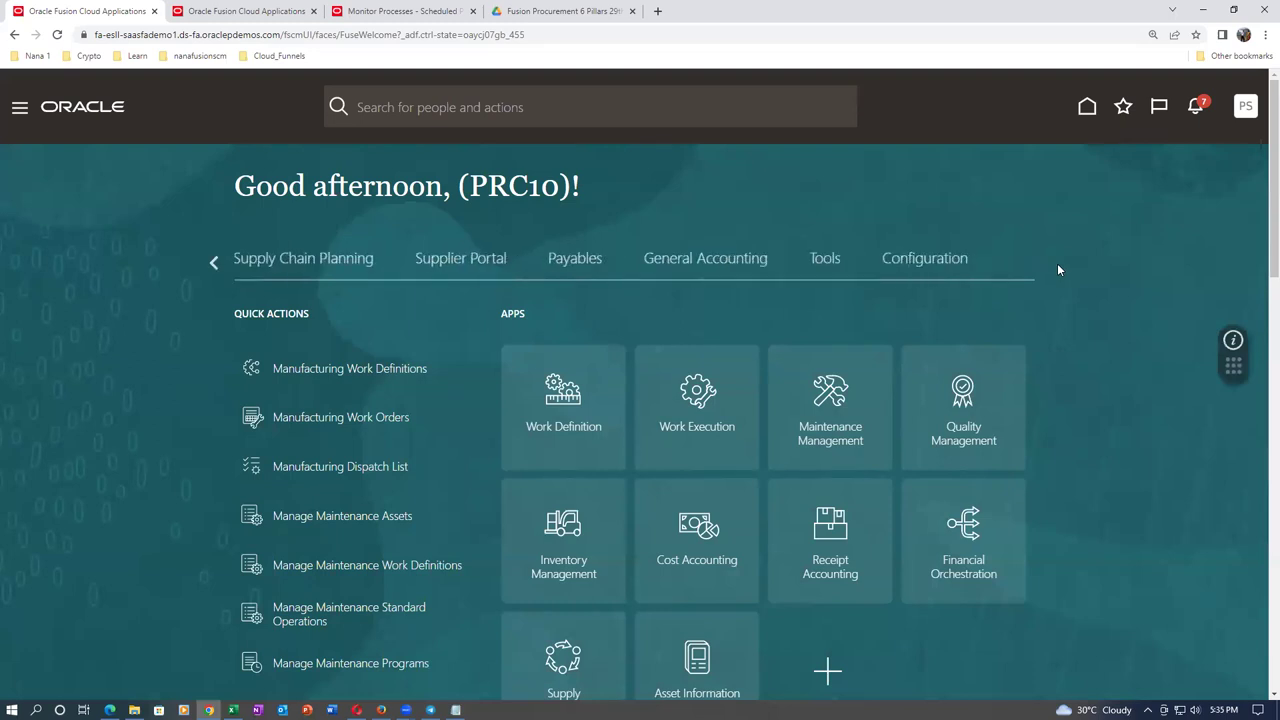
left_click(688, 260)
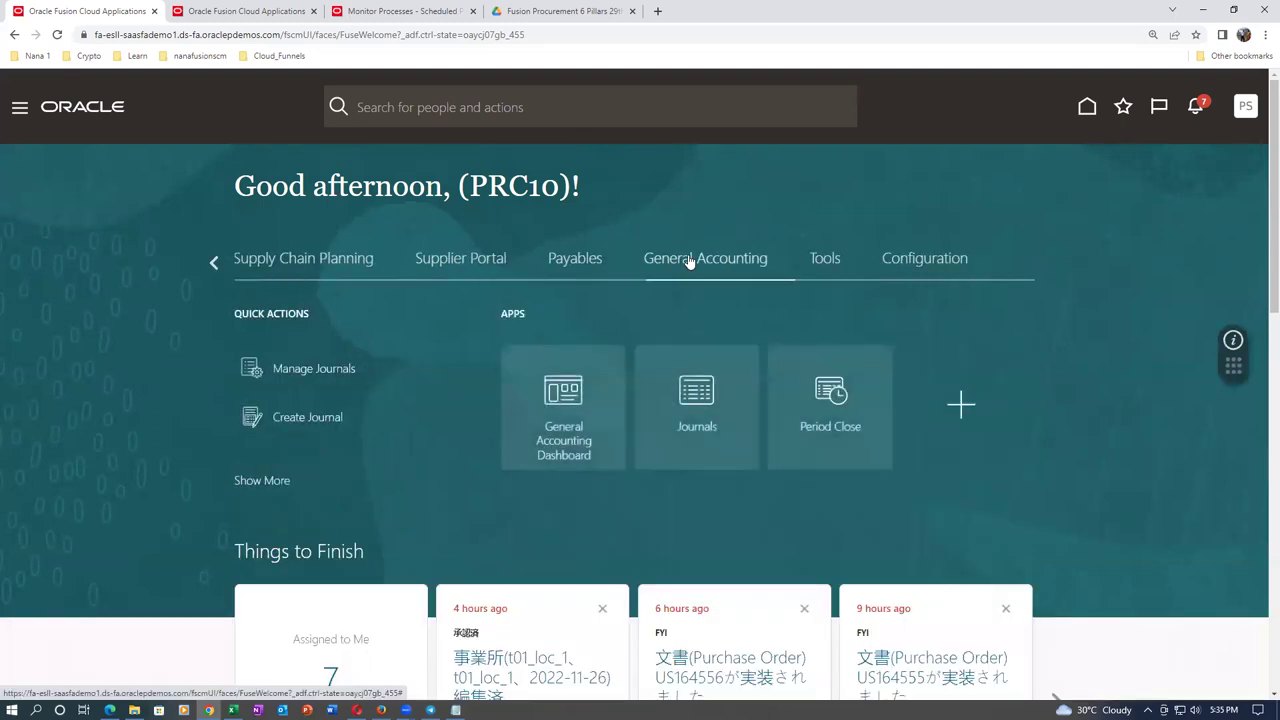
left_click(838, 409)
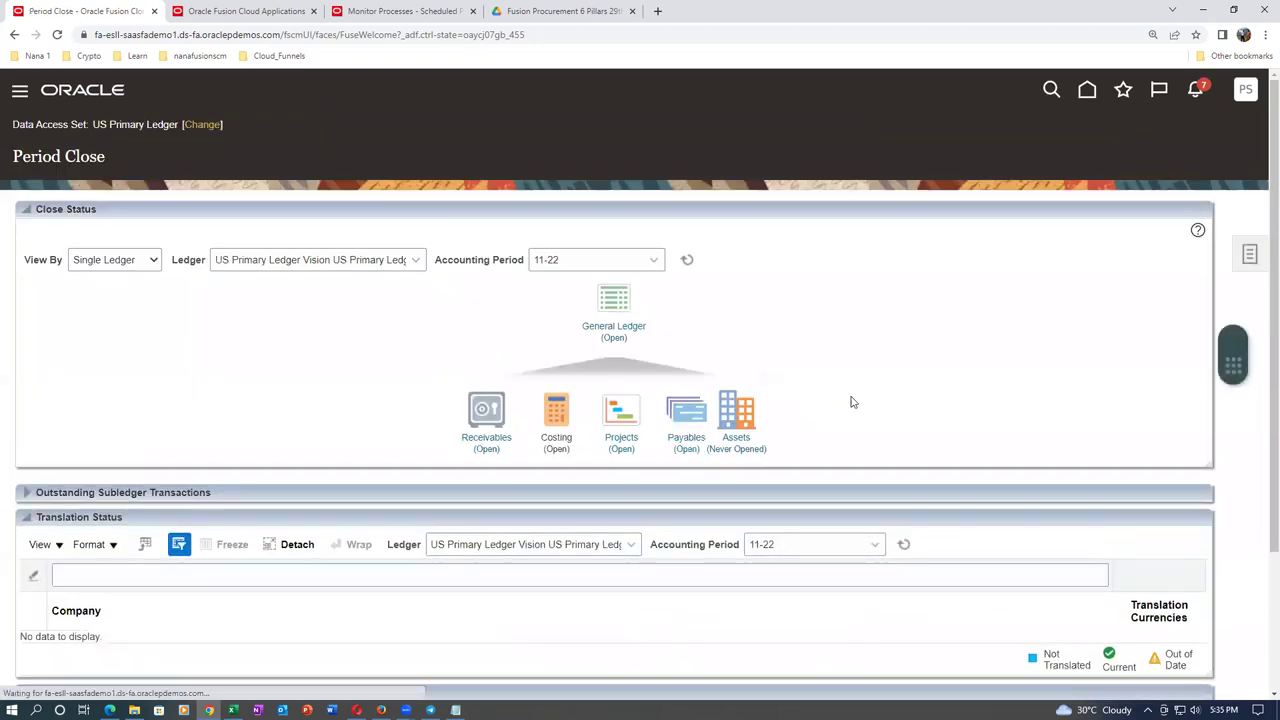
Review the available ledgers in Close Status, then try to open the Costing status for period 11-22
left_click(415, 262)
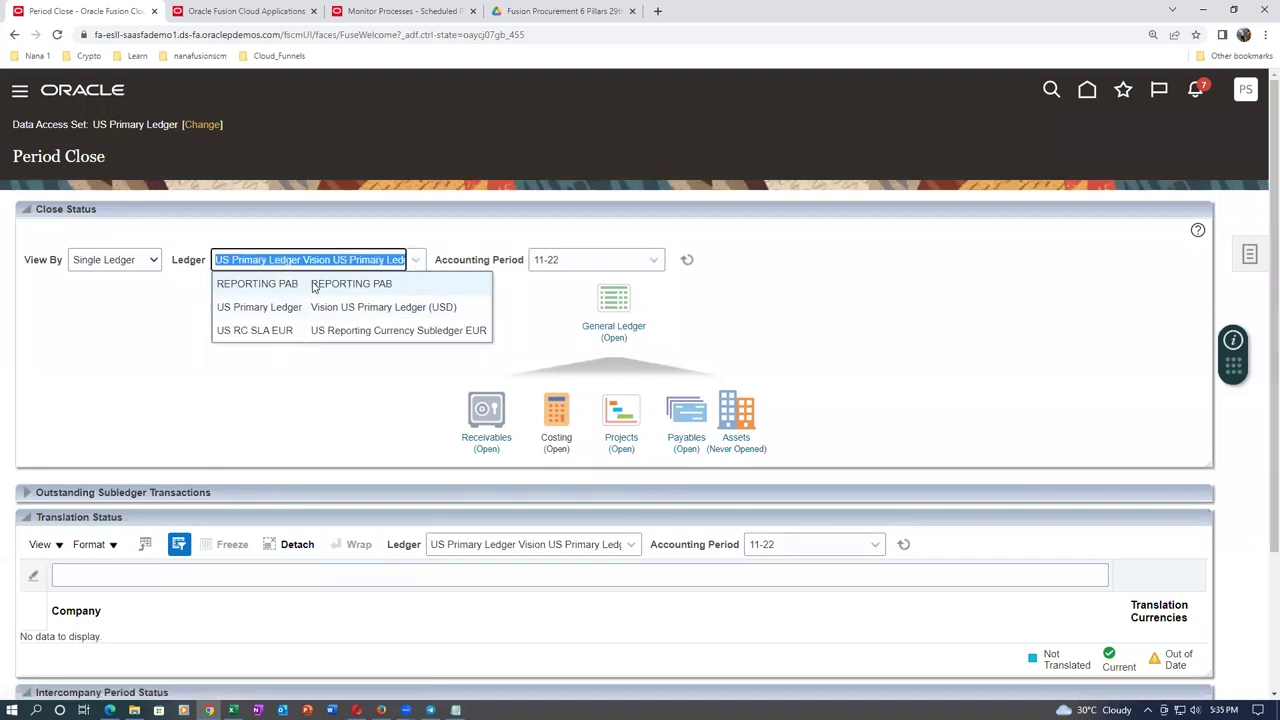
left_click(320, 405)
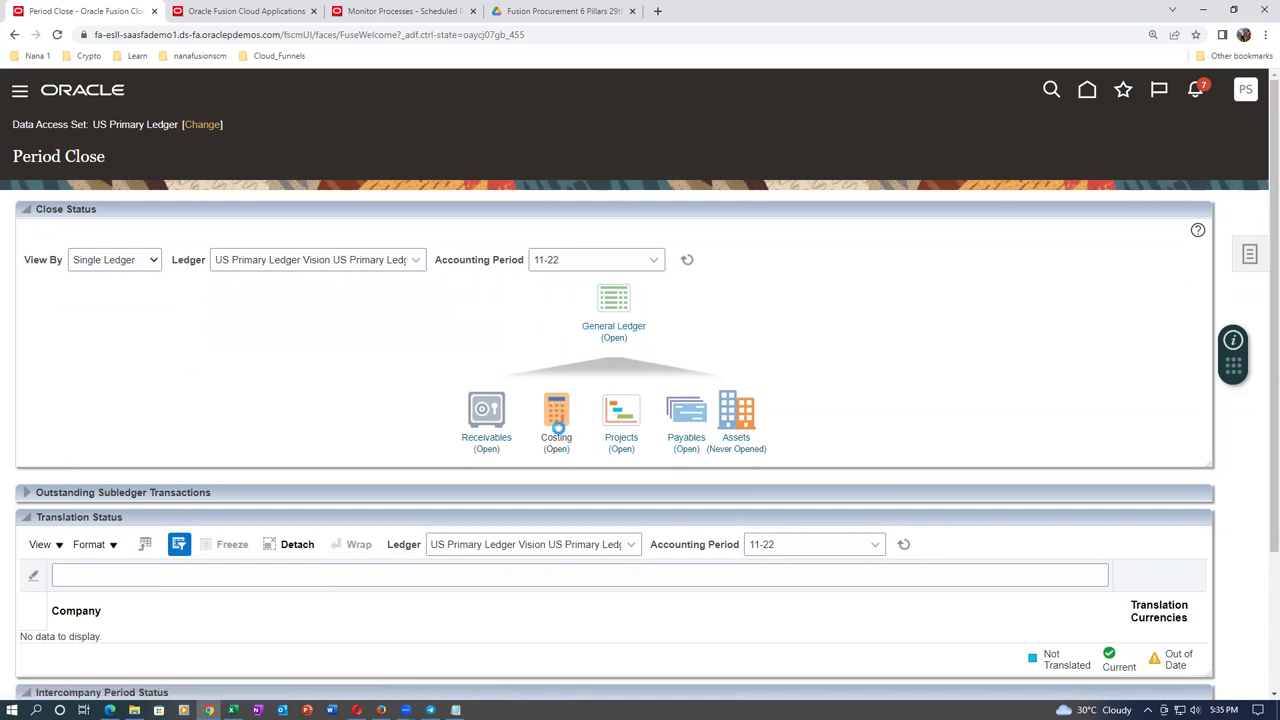
left_click(571, 428)
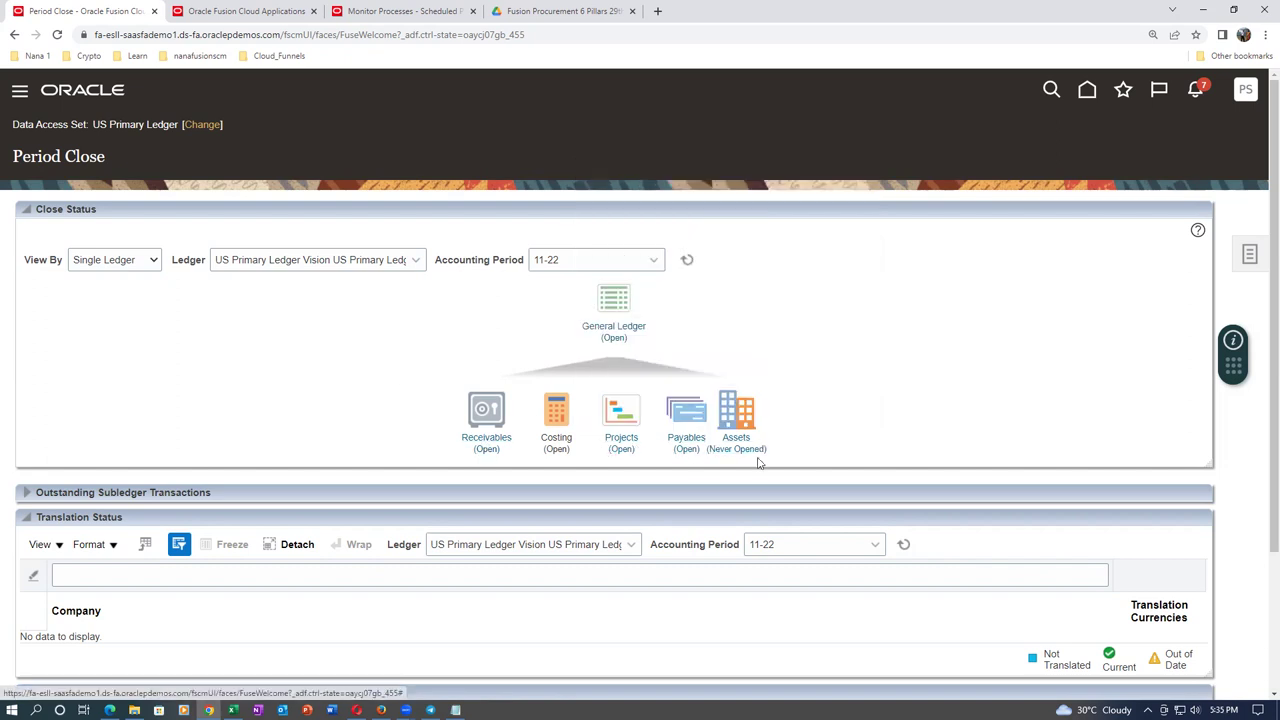
Compare the ledger in Period Close with the US Primary Ledger named in the 03_Vision_Enterprise_Structure PDF in Edge, then return to Oracle Fusion
left_click(690, 412)
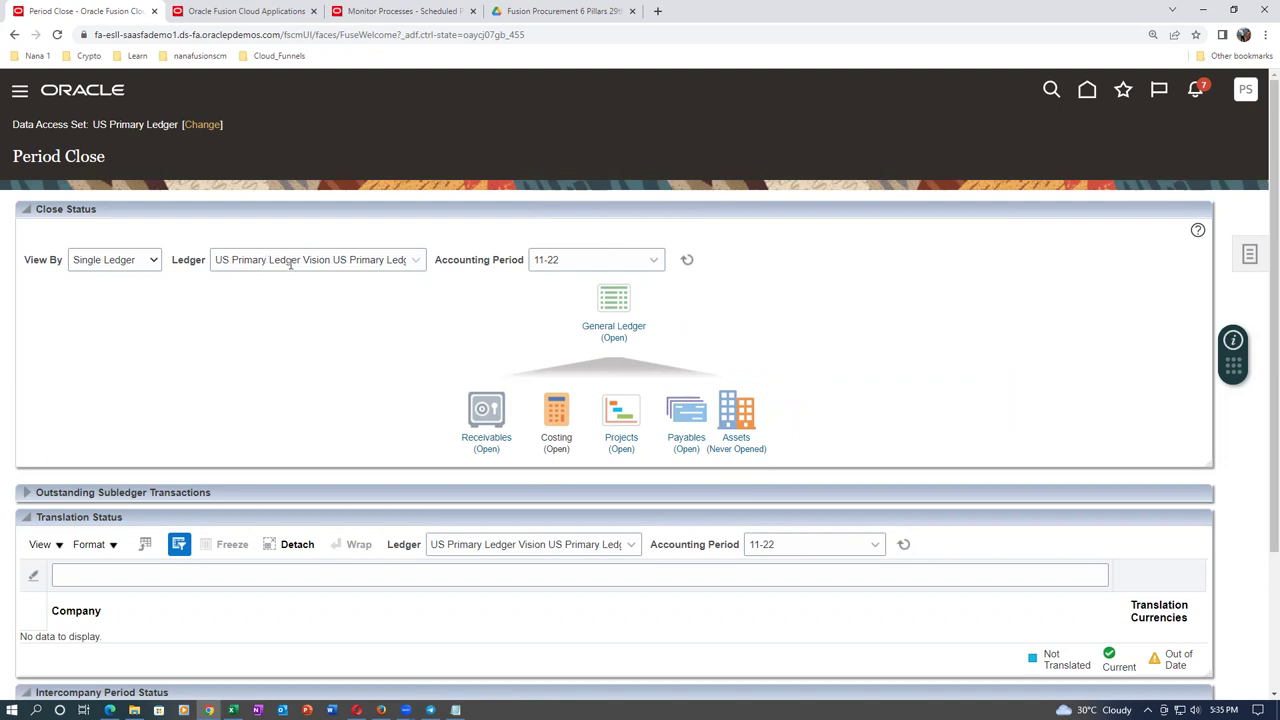
key("alt+Tab")
key("alt+Tab")
key("alt+Tab")
key("alt+Tab")
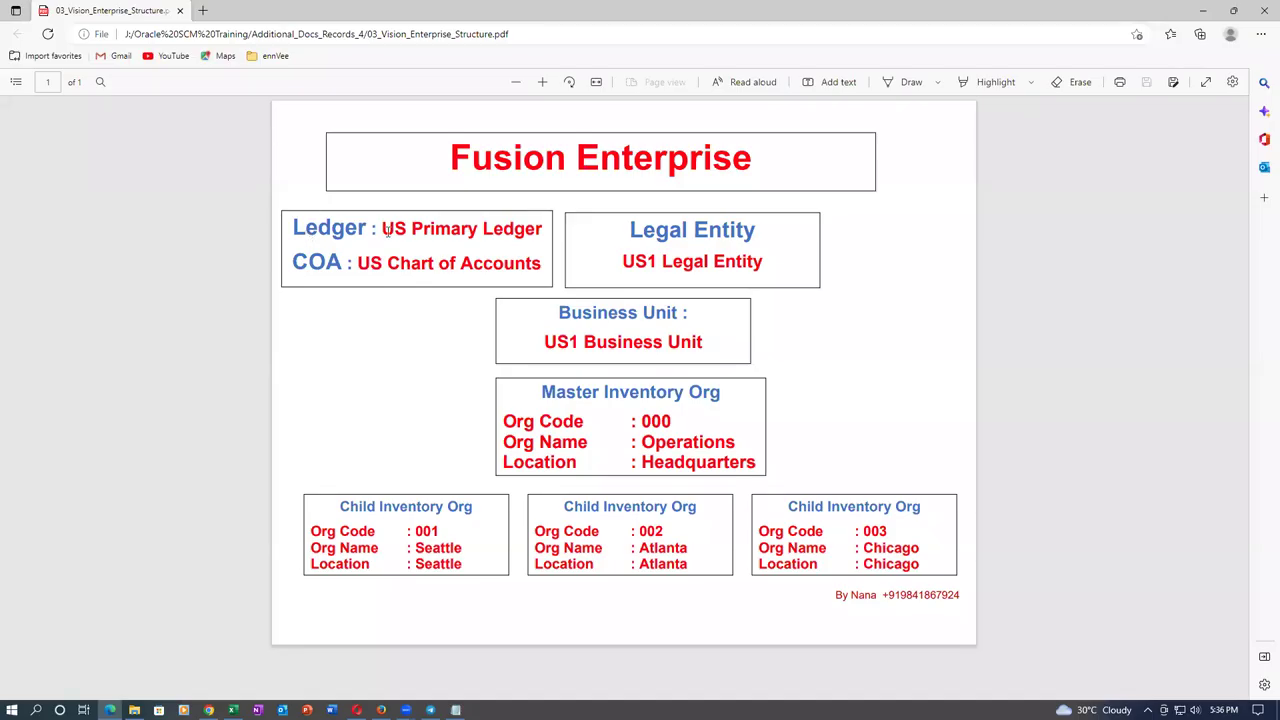
left_click_drag(384, 229, 521, 231)
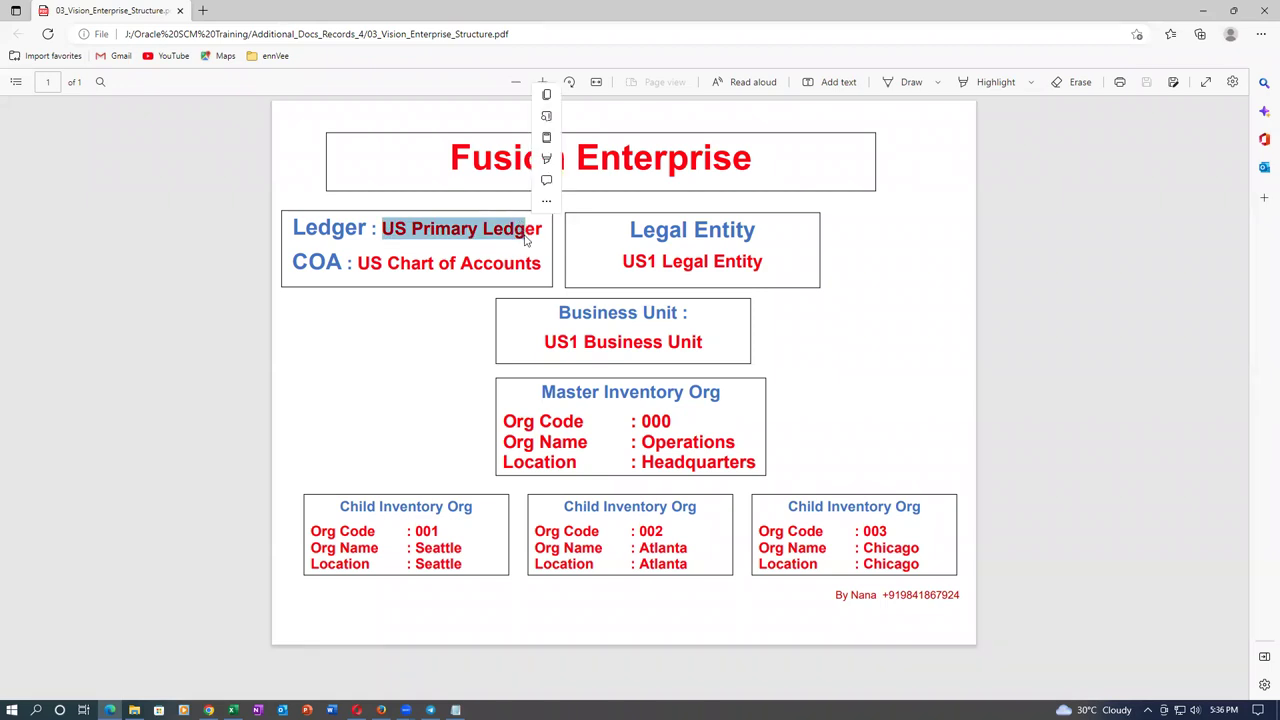
key("alt+Tab")
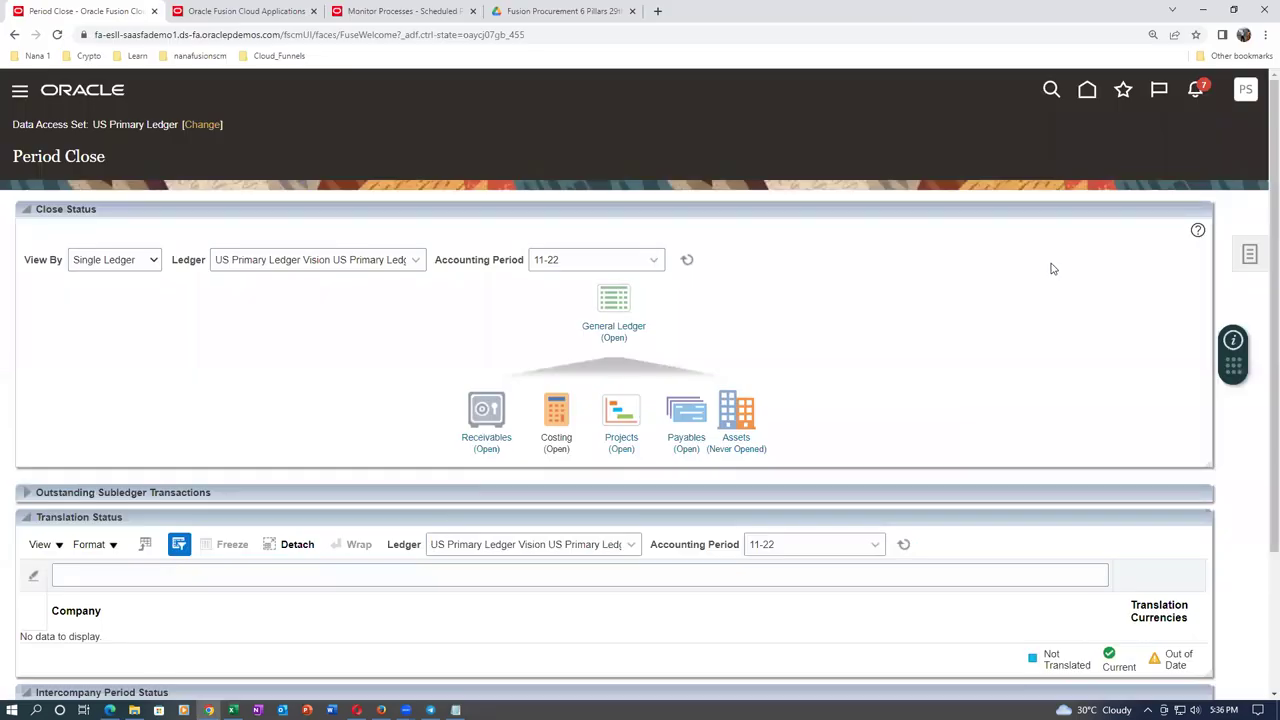
Return to the Oracle home page, then review the ledger and legal entity in the enterprise structure PDF again and switch back
left_click(1086, 92)
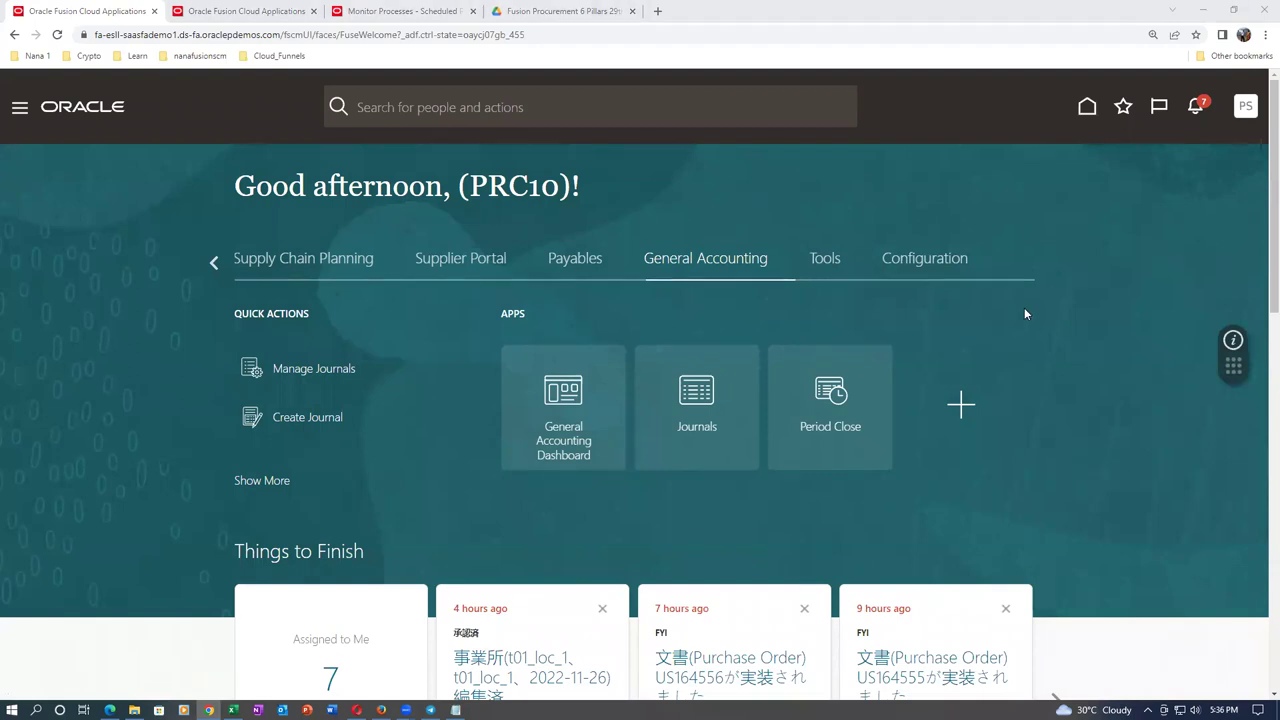
key("alt+Tab")
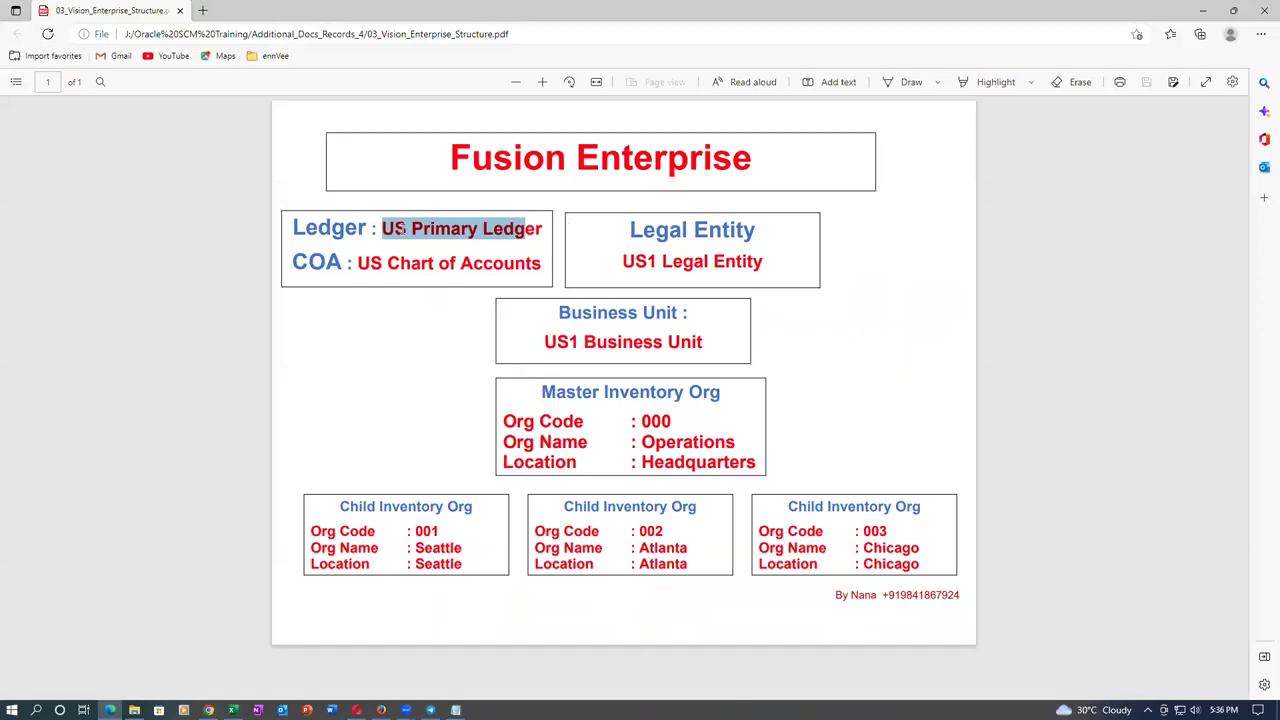
left_click(896, 319)
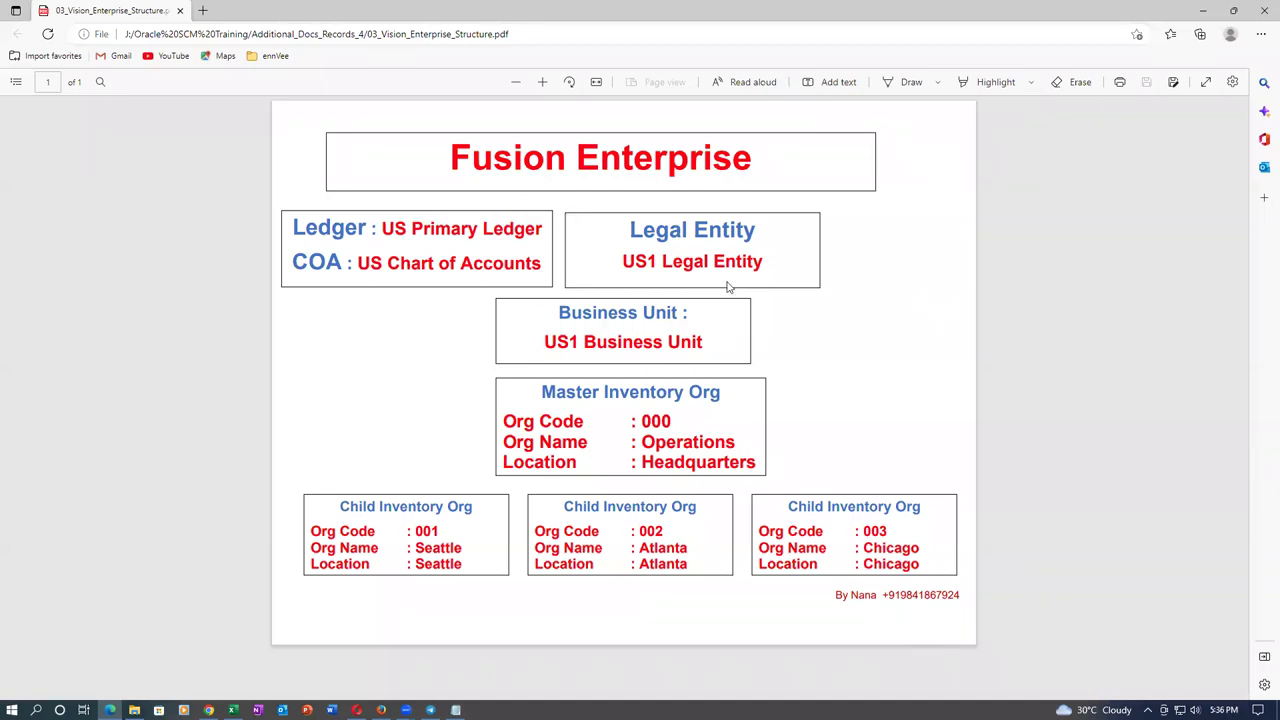
key("alt+Tab")
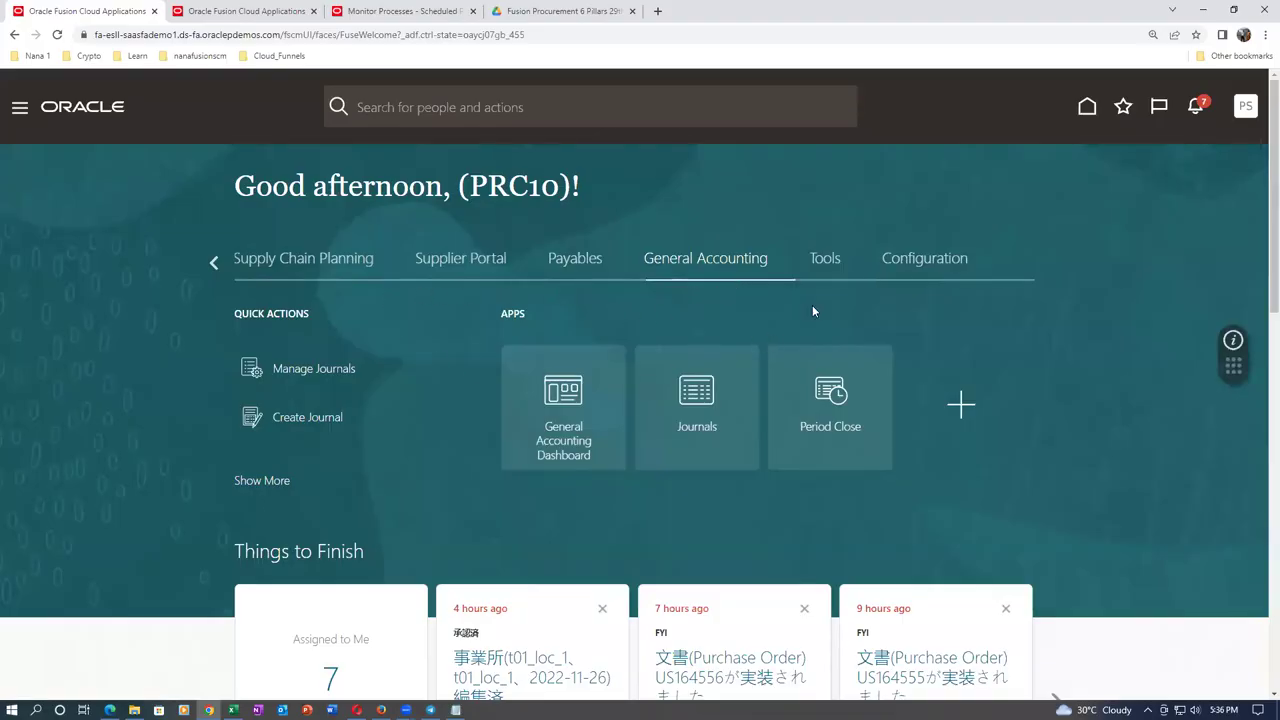
Open Manage Cost Accounting Periods from Cost Accounting under Supply Chain Execution
left_click(214, 263)
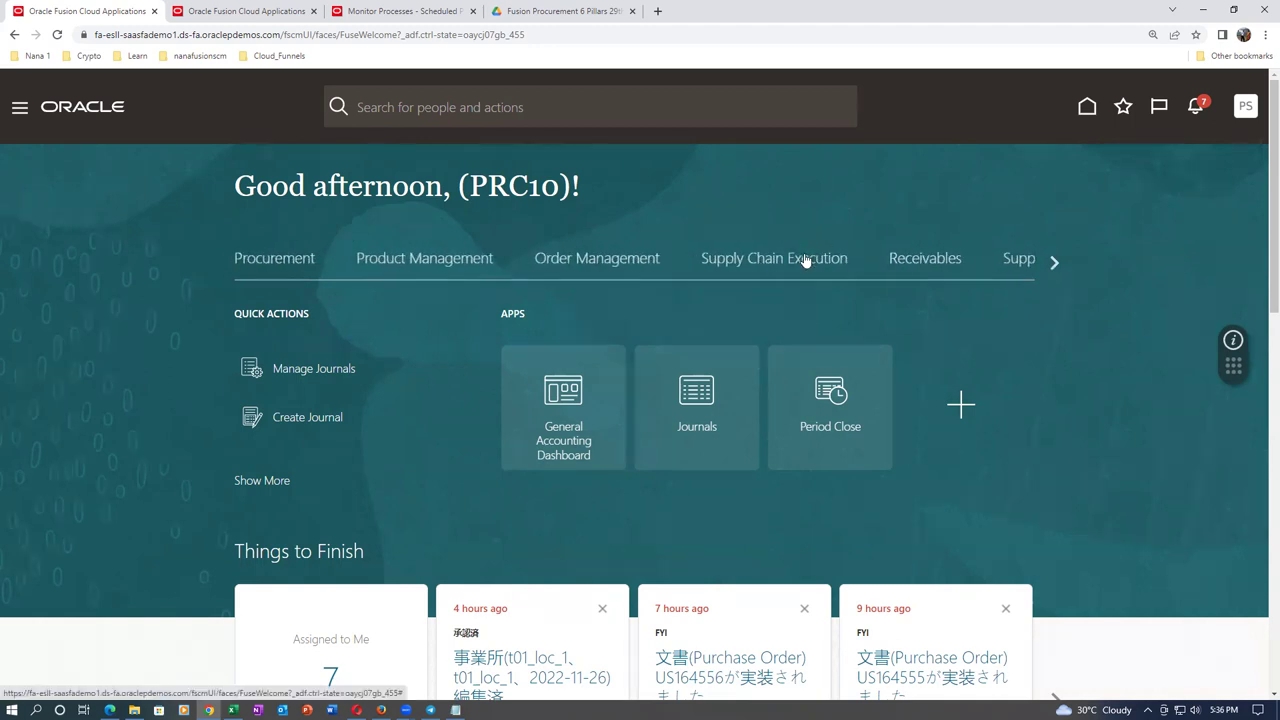
left_click(806, 257)
left_click(697, 527)
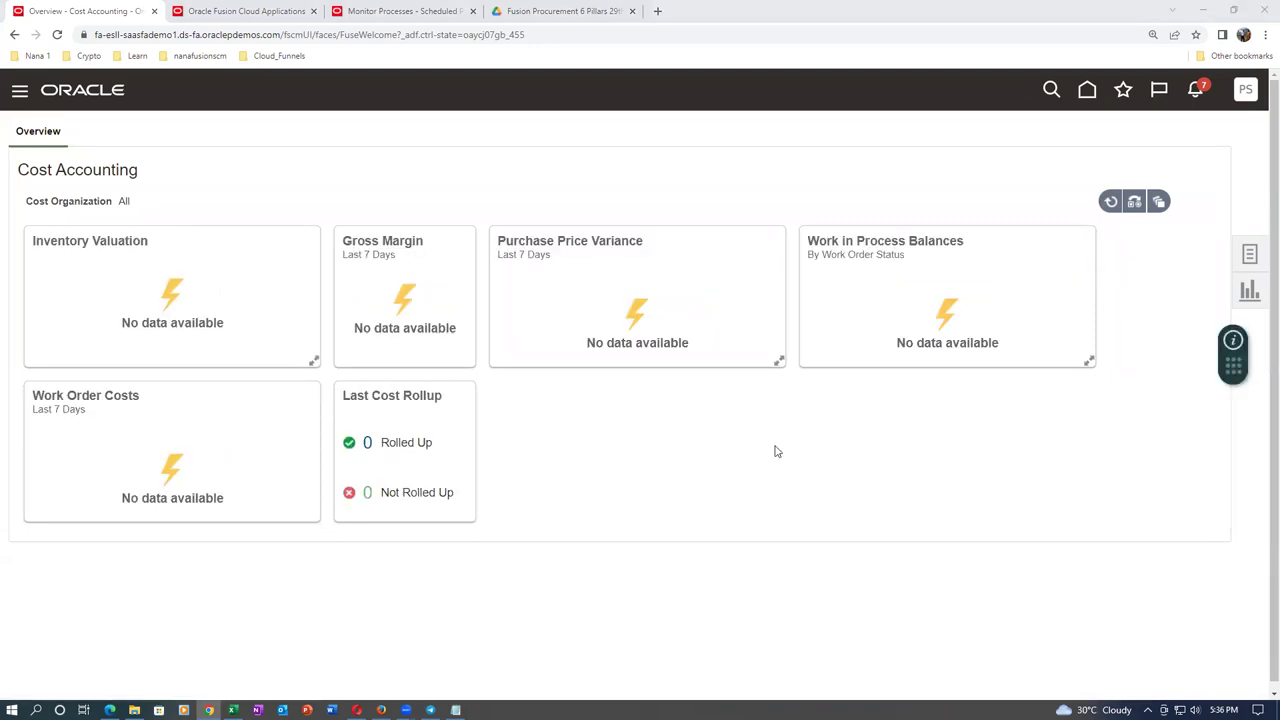
left_click(1249, 254)
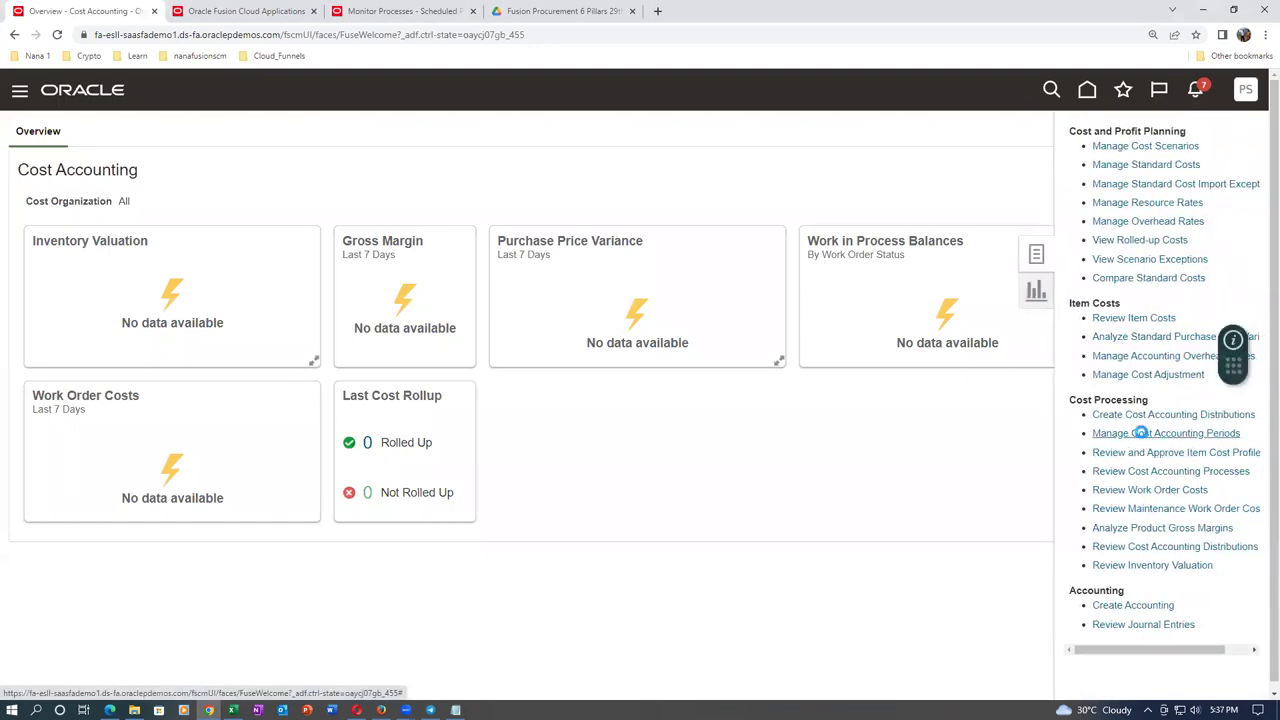
left_click(1140, 433)
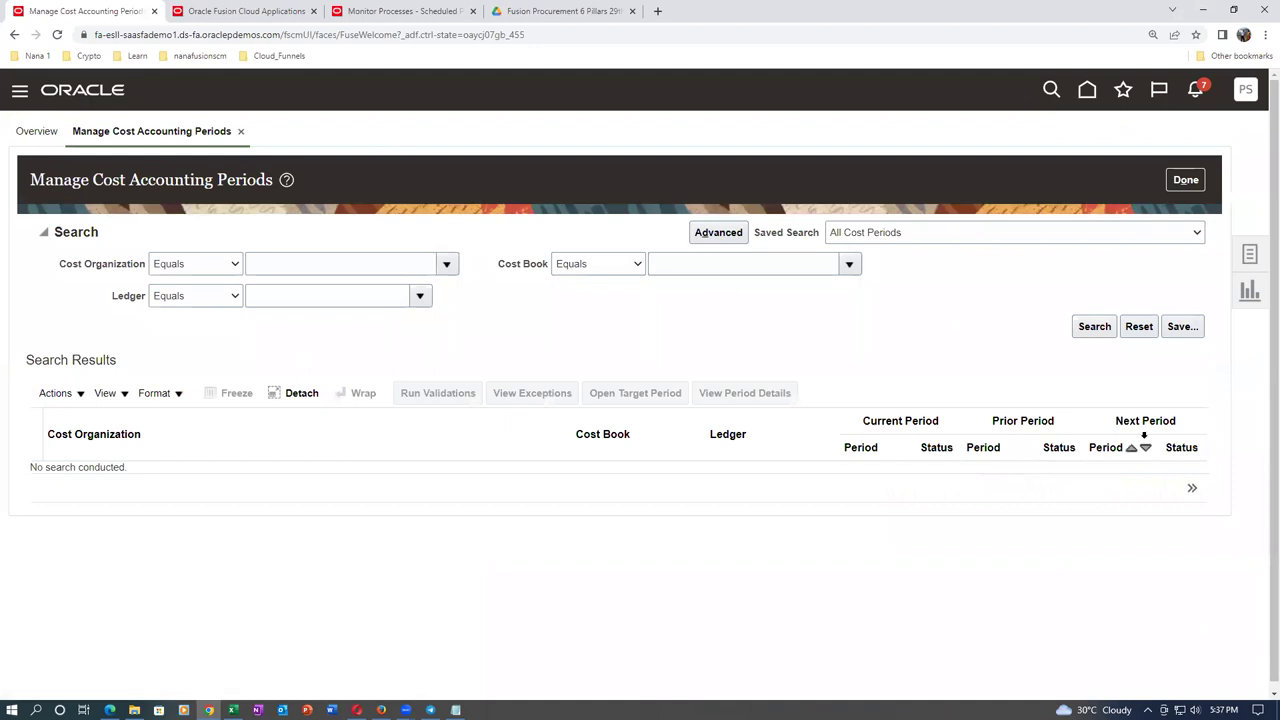
Search for cost organizations starting with t01 and check the status of the current, prior and next periods
left_click(203, 263)
left_click(192, 287)
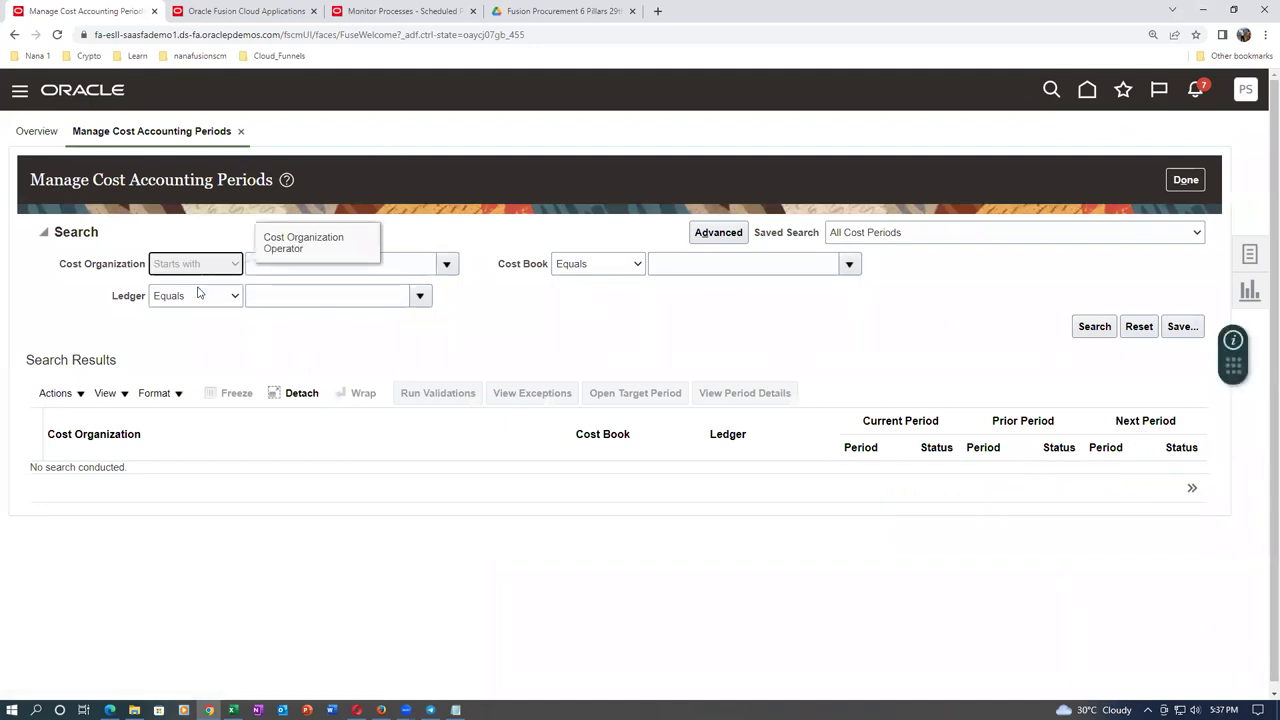
left_click(358, 264)
type("t01")
key("Tab")
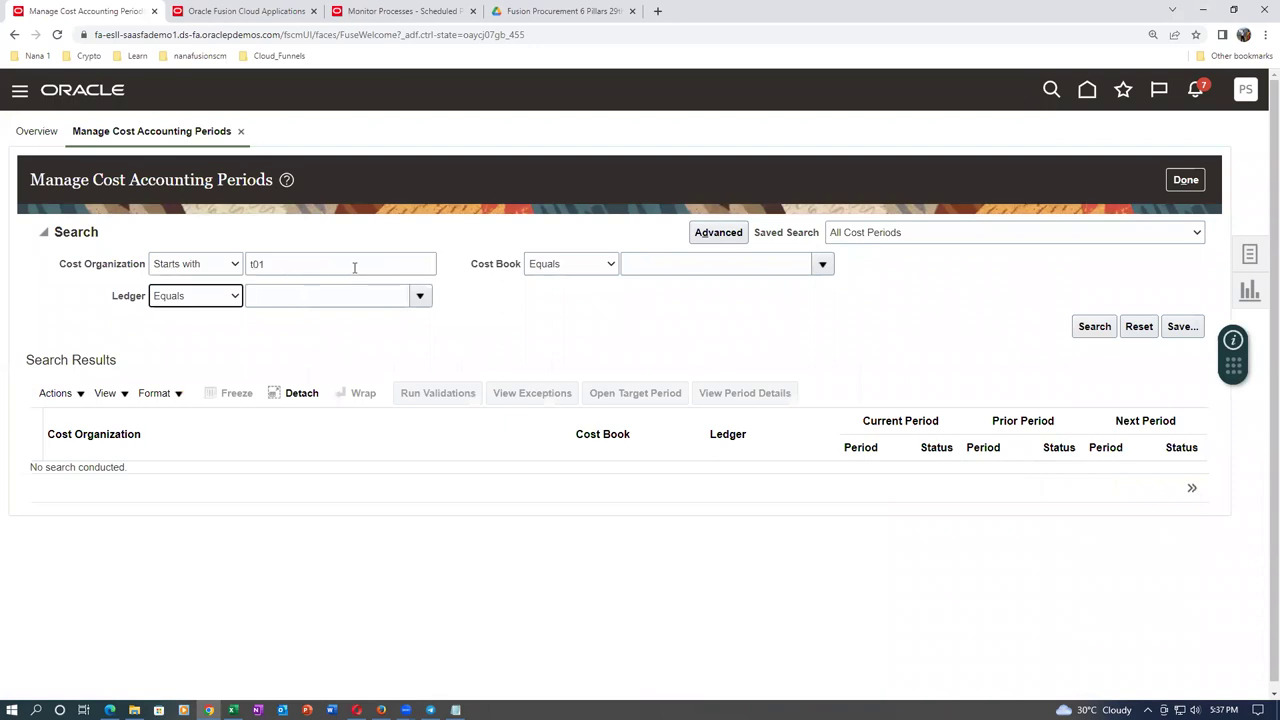
left_click(1093, 330)
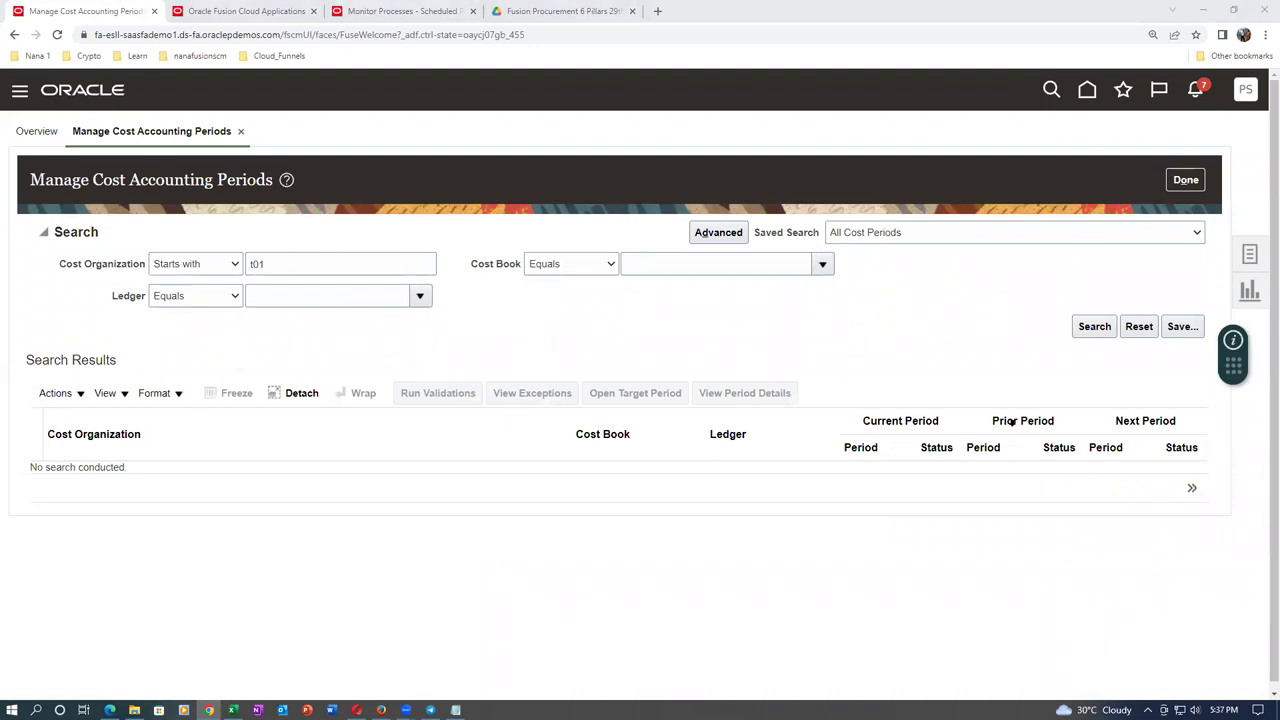
key("Return")
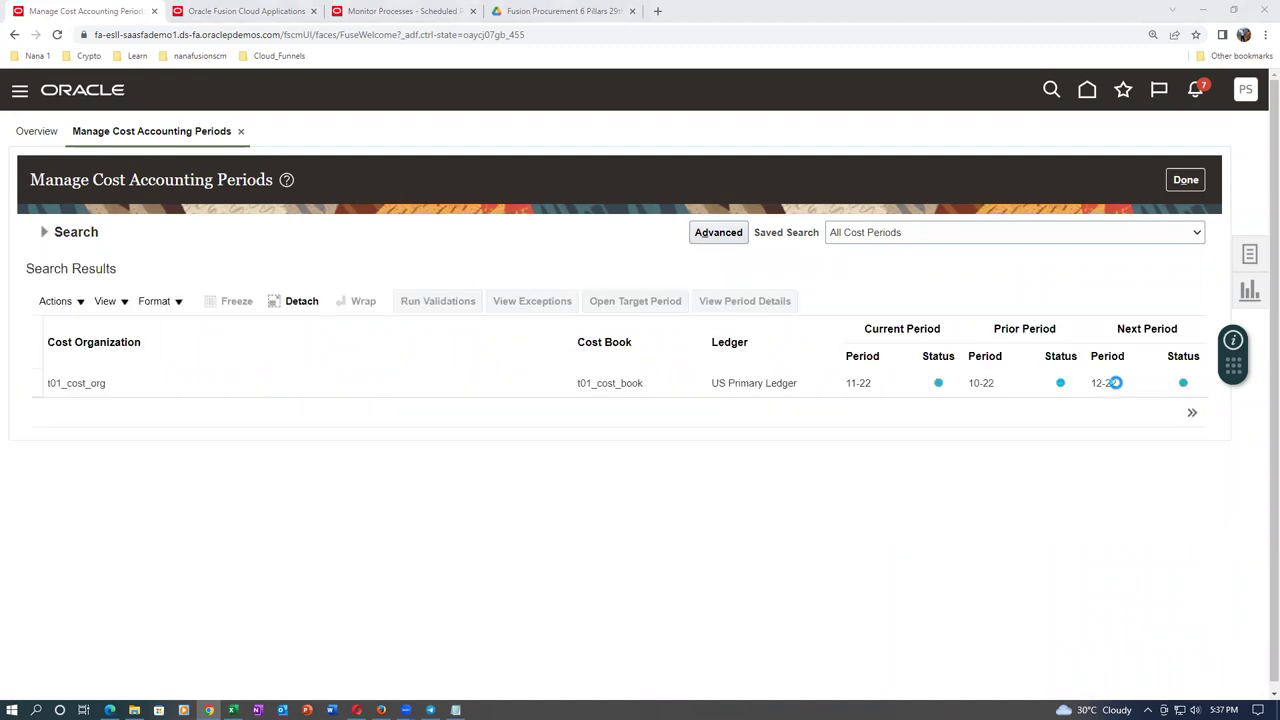
mouse_move(940, 388)
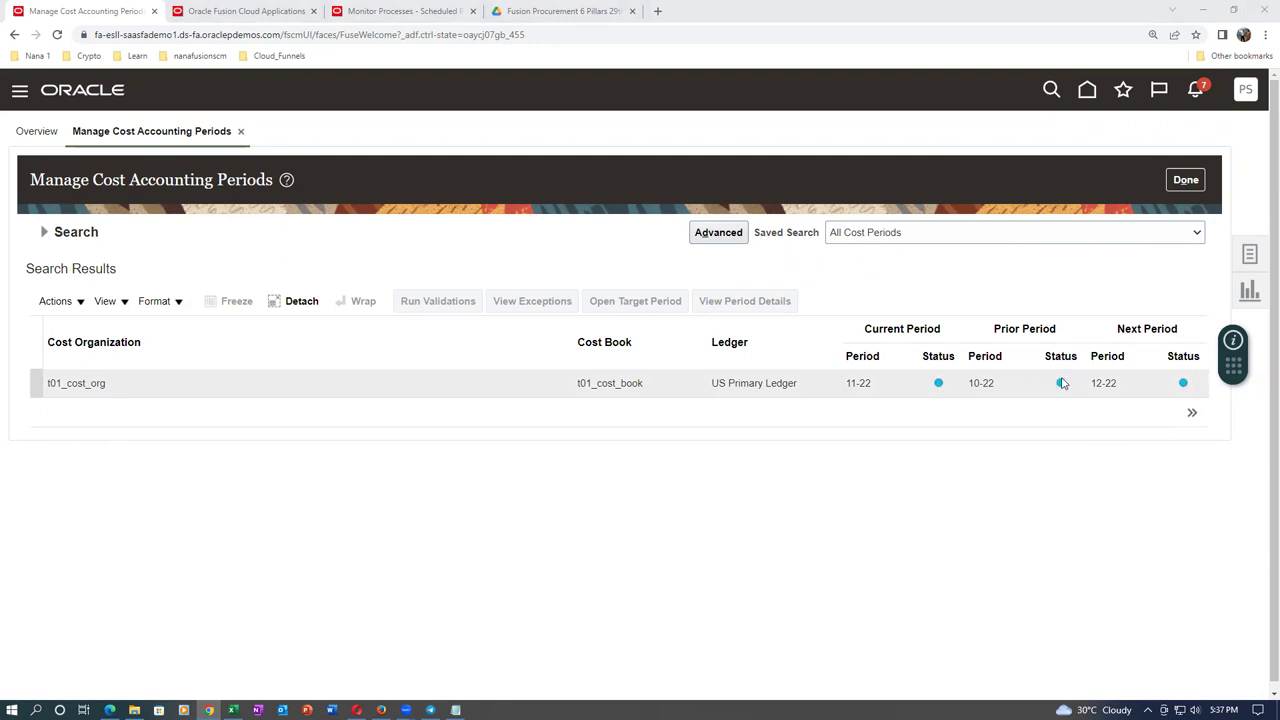
mouse_move(1185, 390)
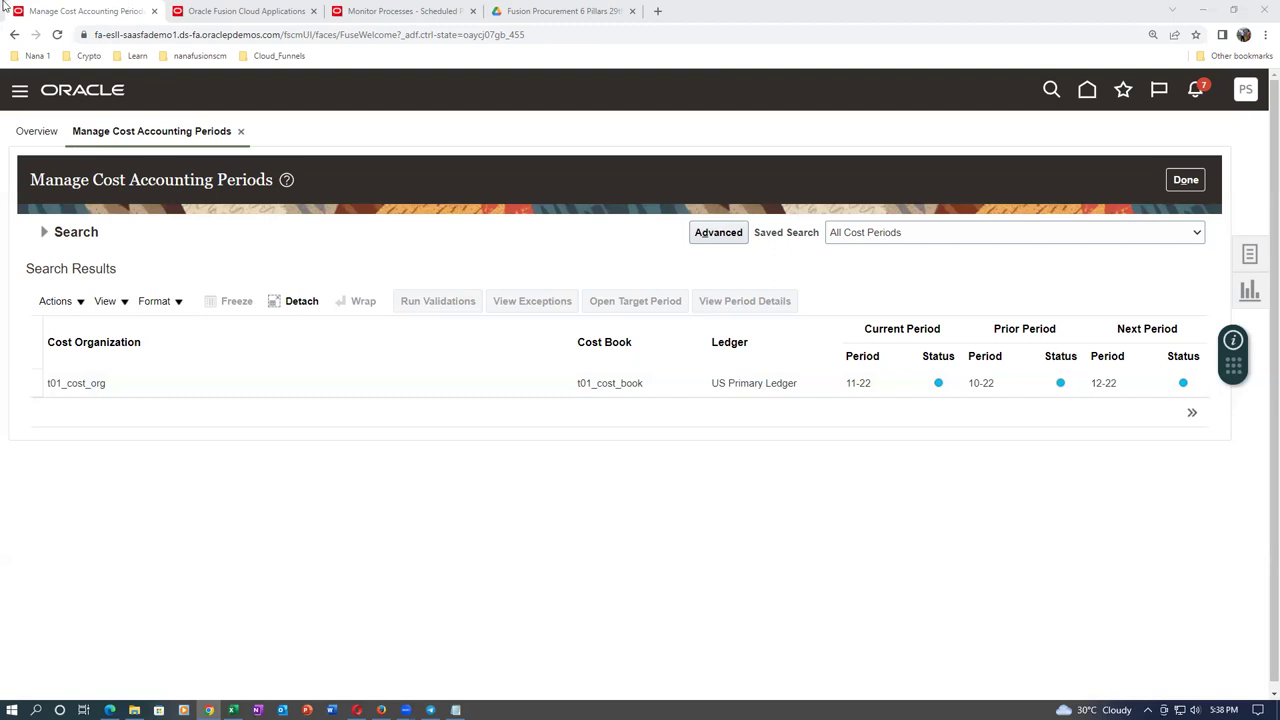
Open target period 01-22 for t01_cost_org and cost book t01_cost_book
left_click(30, 387)
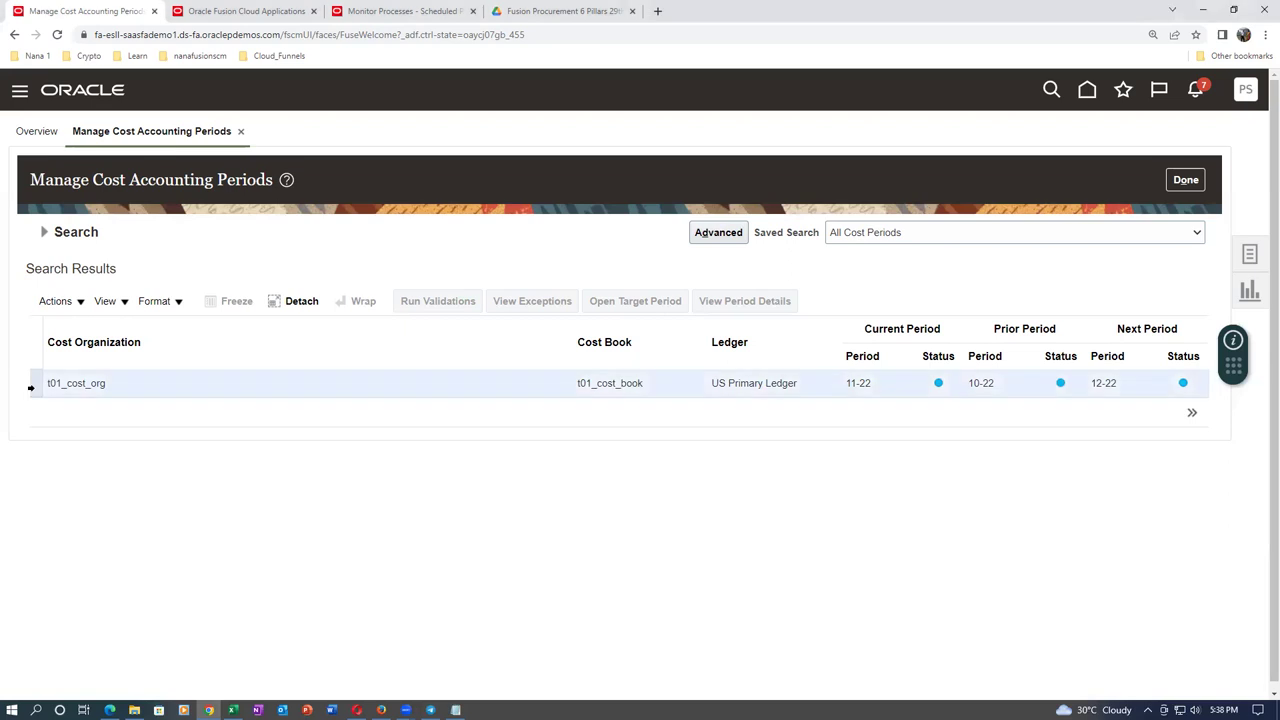
left_click(69, 310)
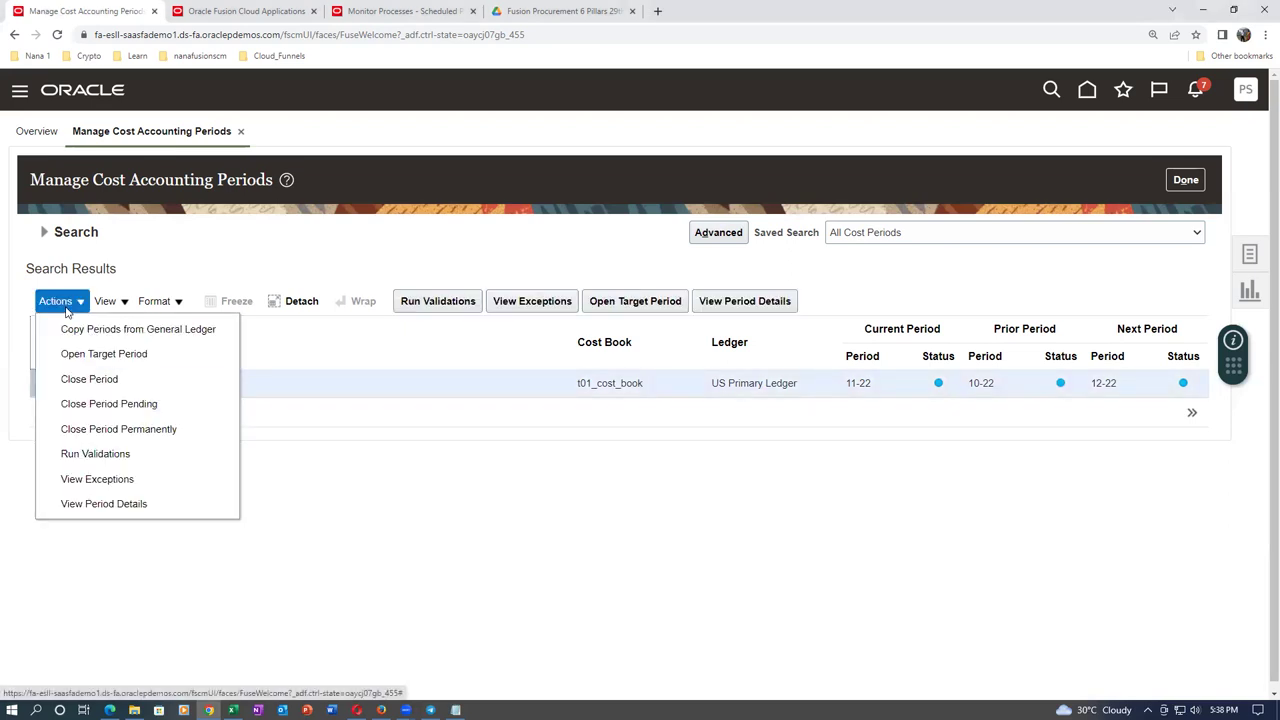
left_click(103, 354)
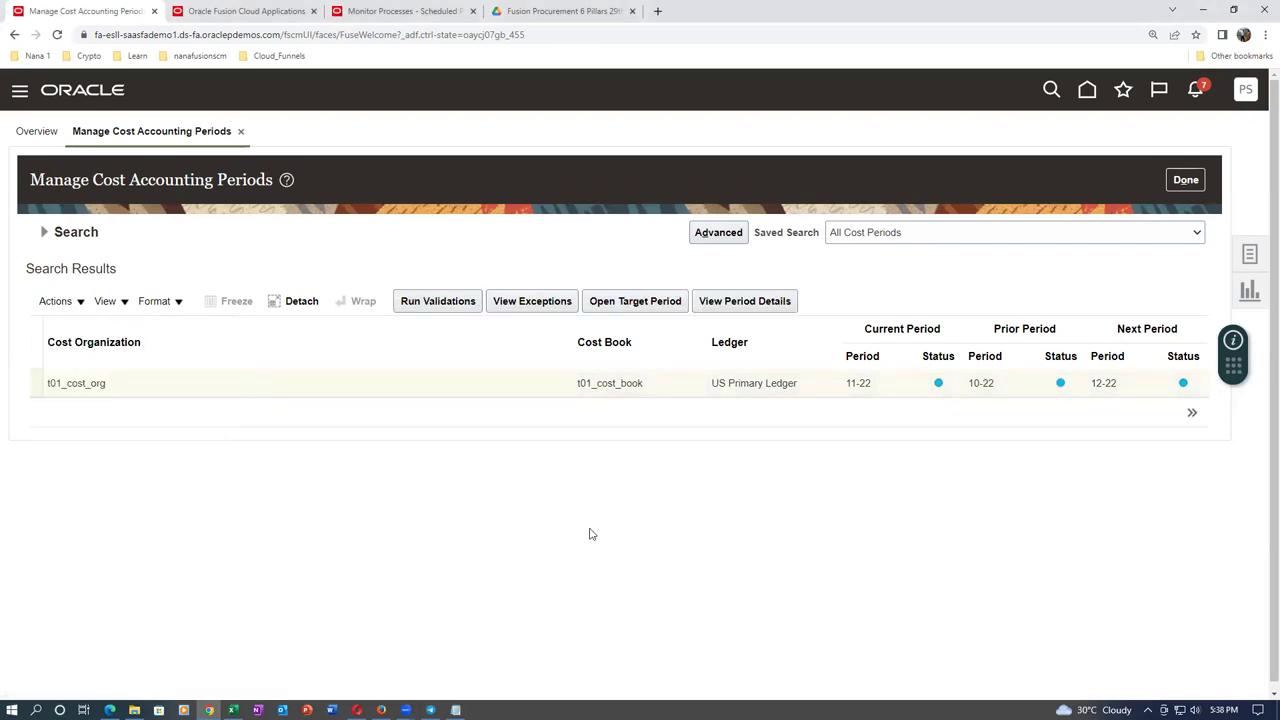
left_click(677, 409)
left_click(668, 426)
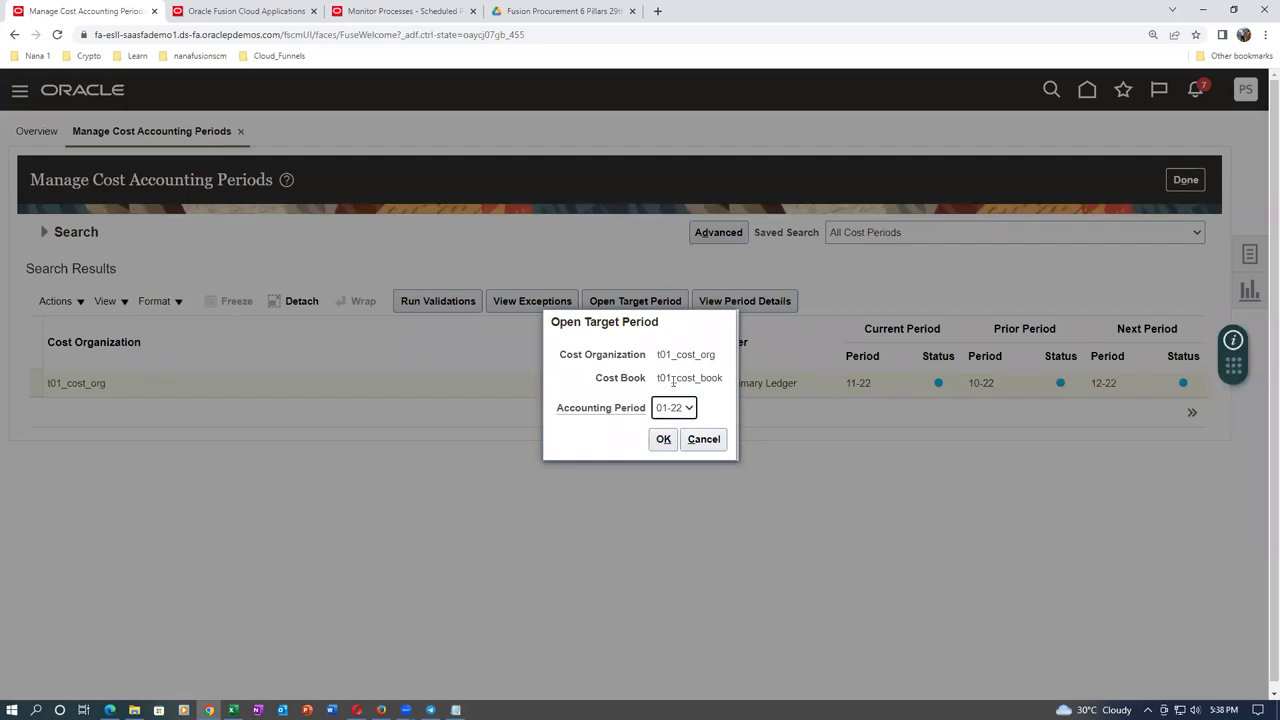
left_click(664, 440)
left_click(664, 441)
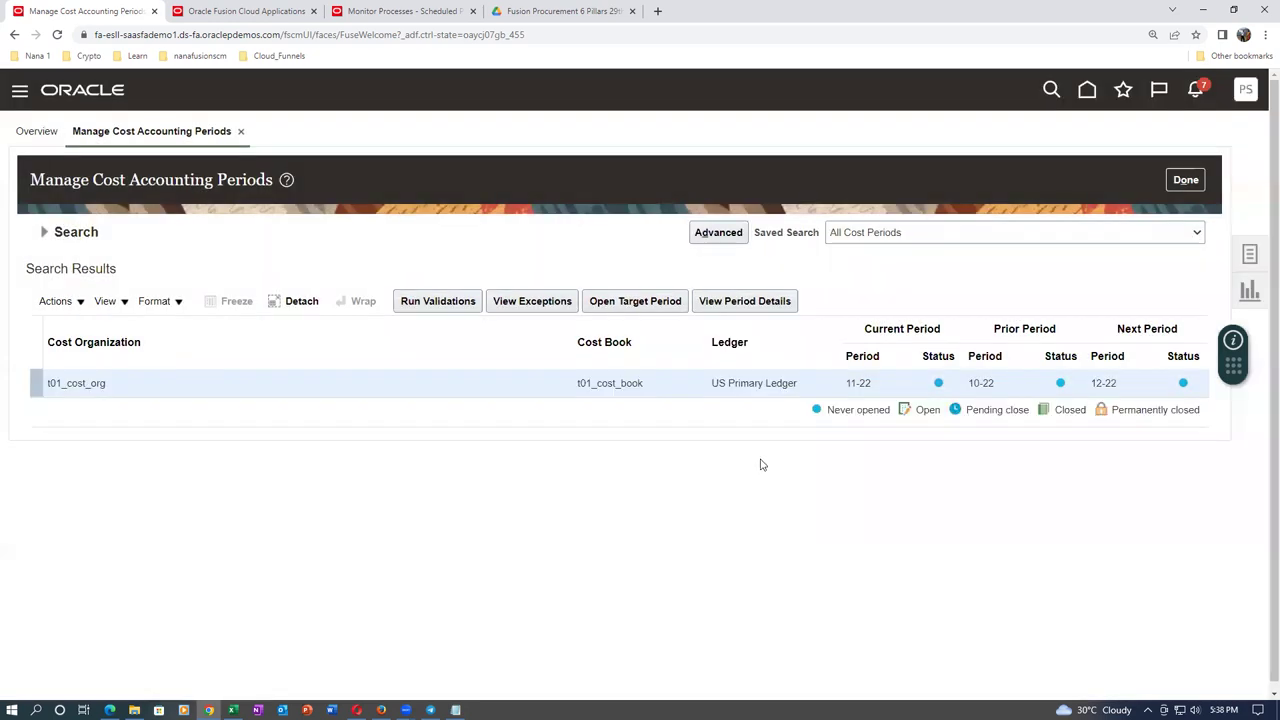
Open target period 02-22 for t01_cost_org in t01_cost_book
left_click(52, 301)
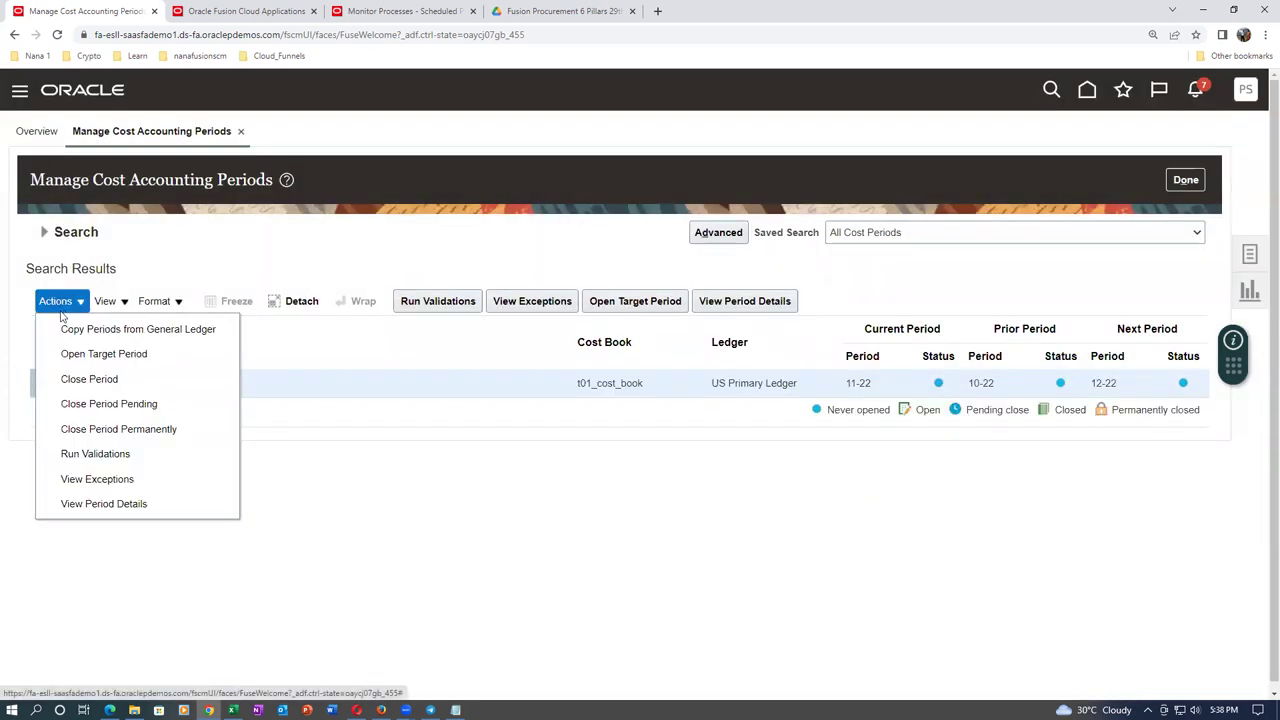
left_click(77, 352)
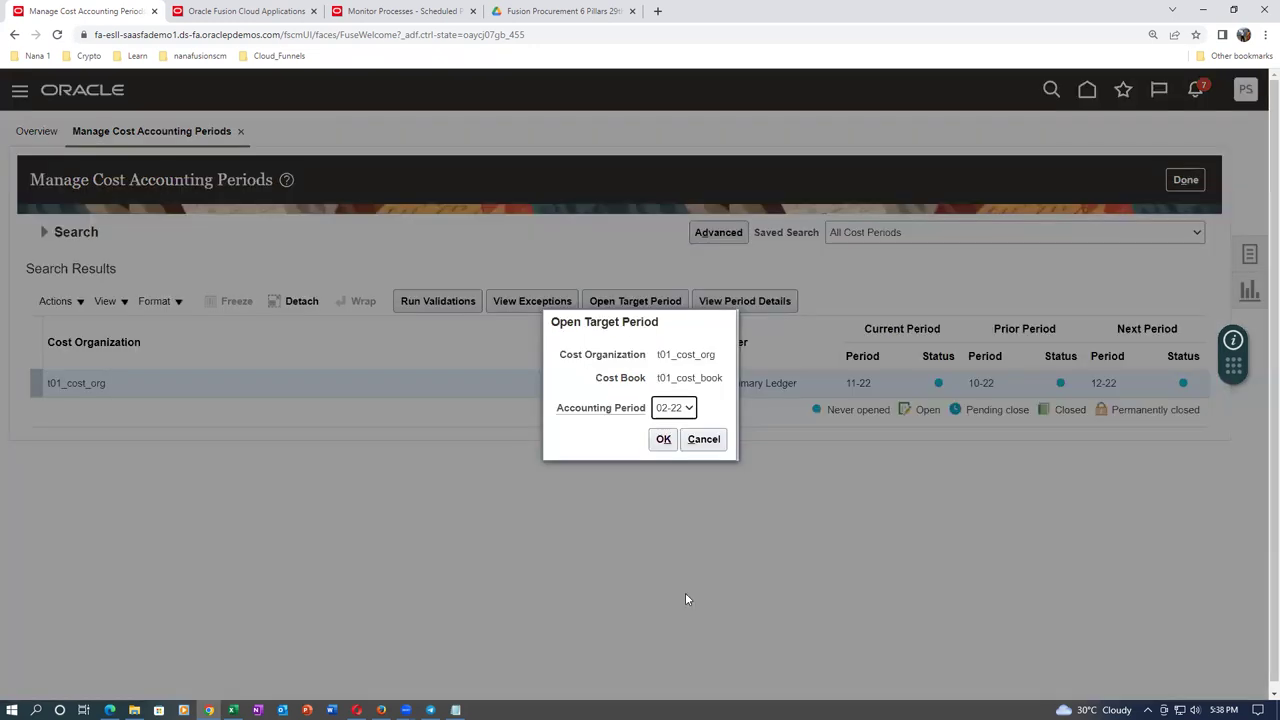
left_click(686, 408)
left_click(670, 425)
left_click(662, 440)
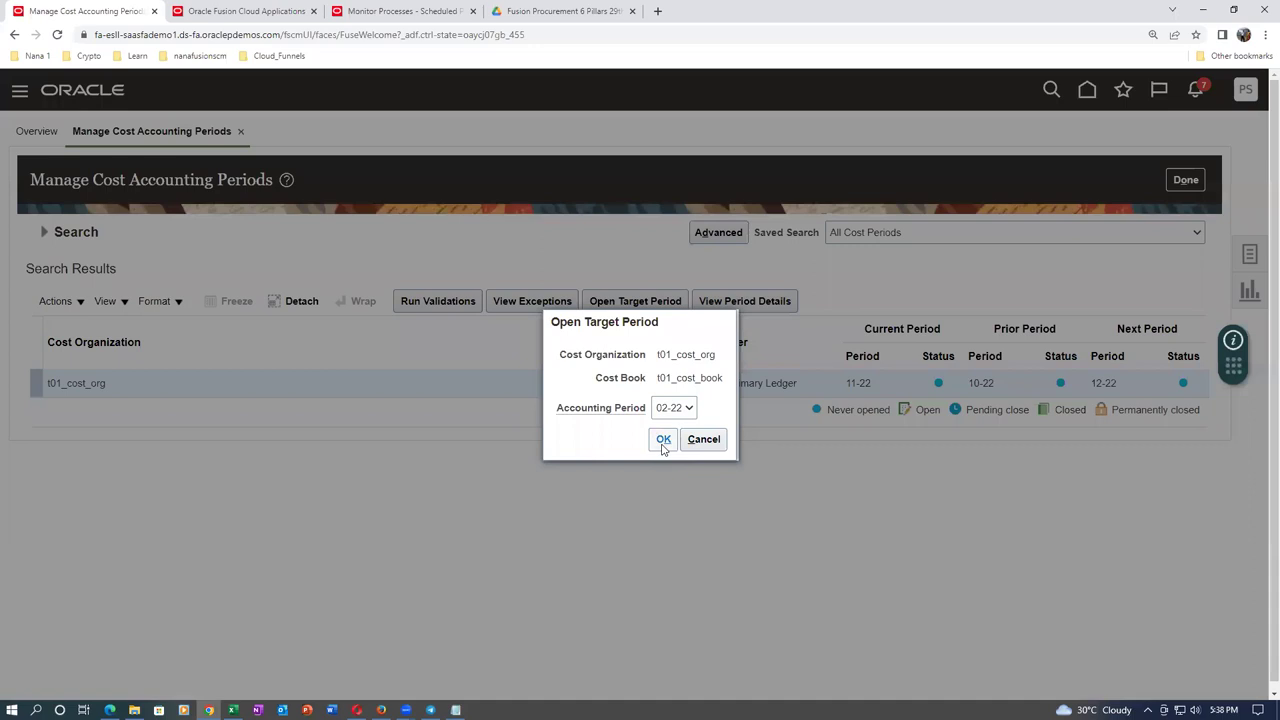
left_click(663, 448)
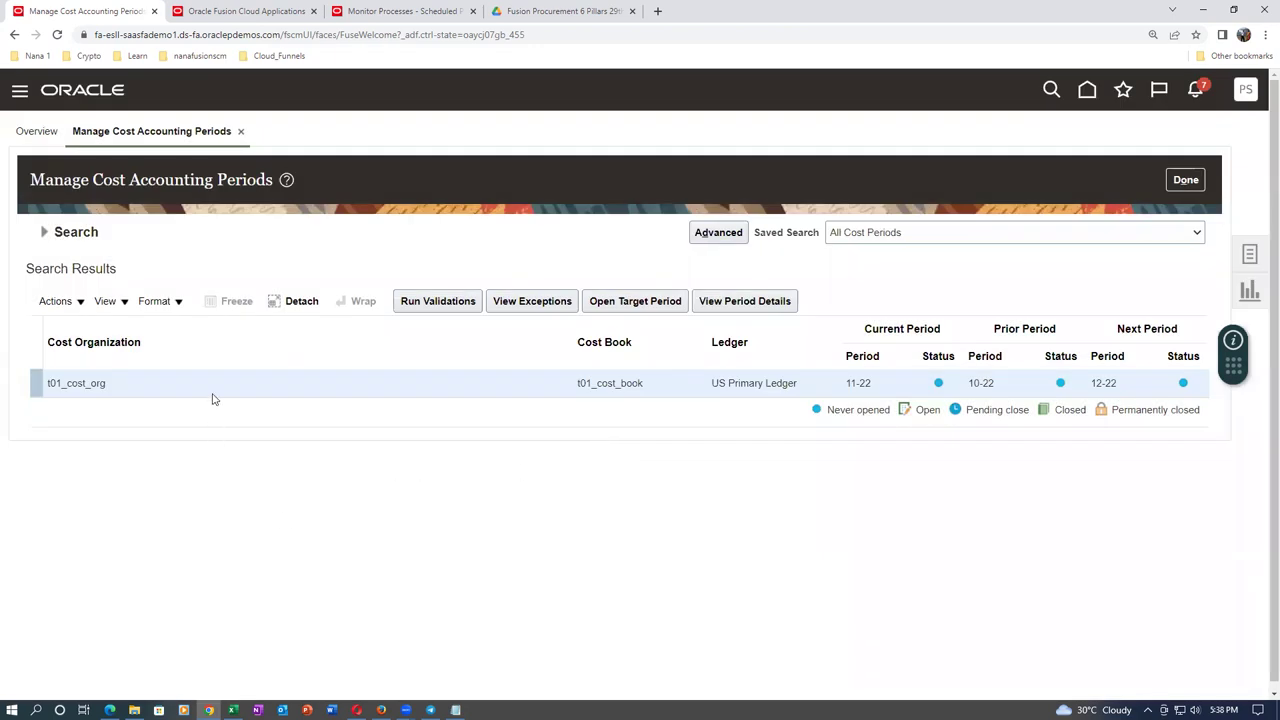
Open target period 03-22 and the period directly following it for t01_cost_org
left_click(55, 303)
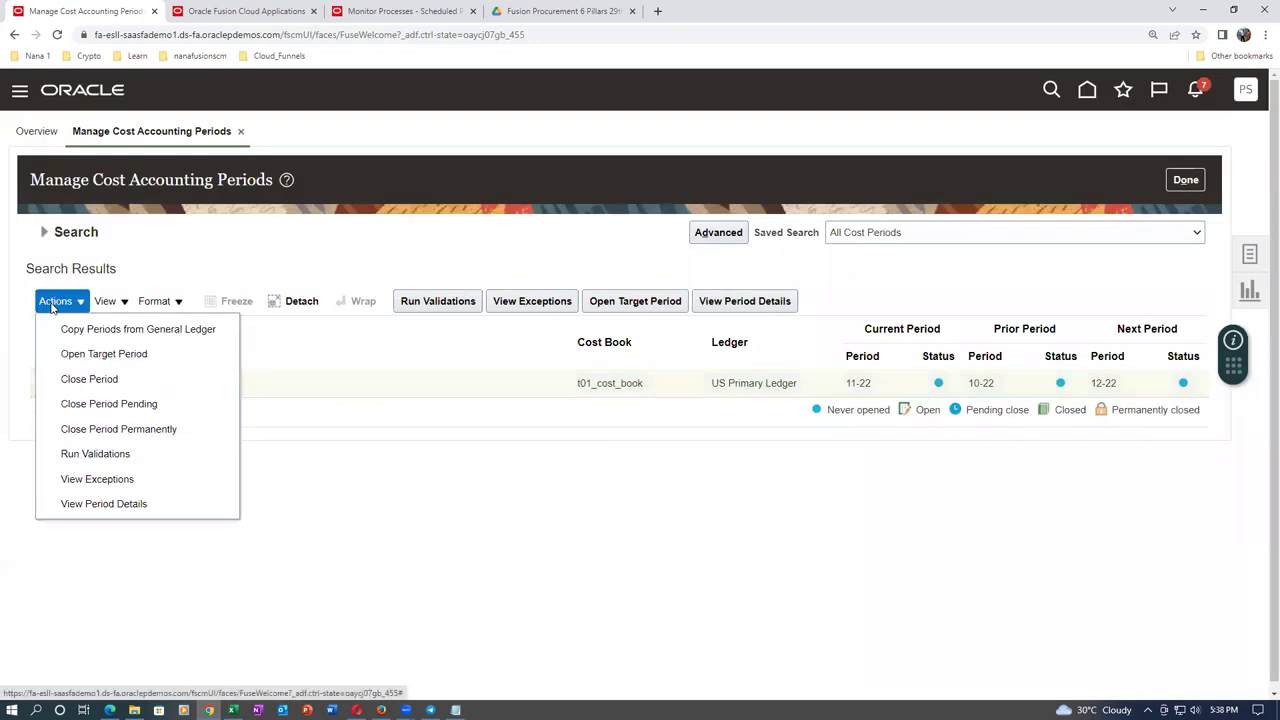
left_click(92, 356)
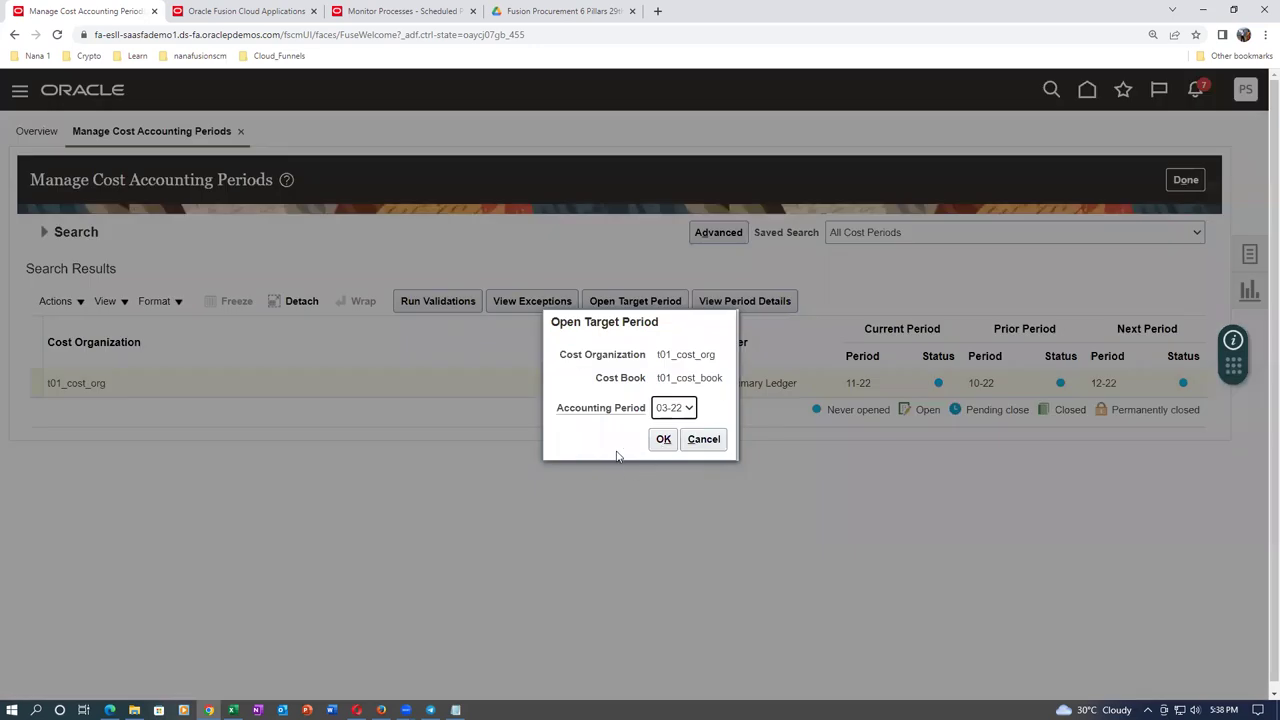
left_click(664, 441)
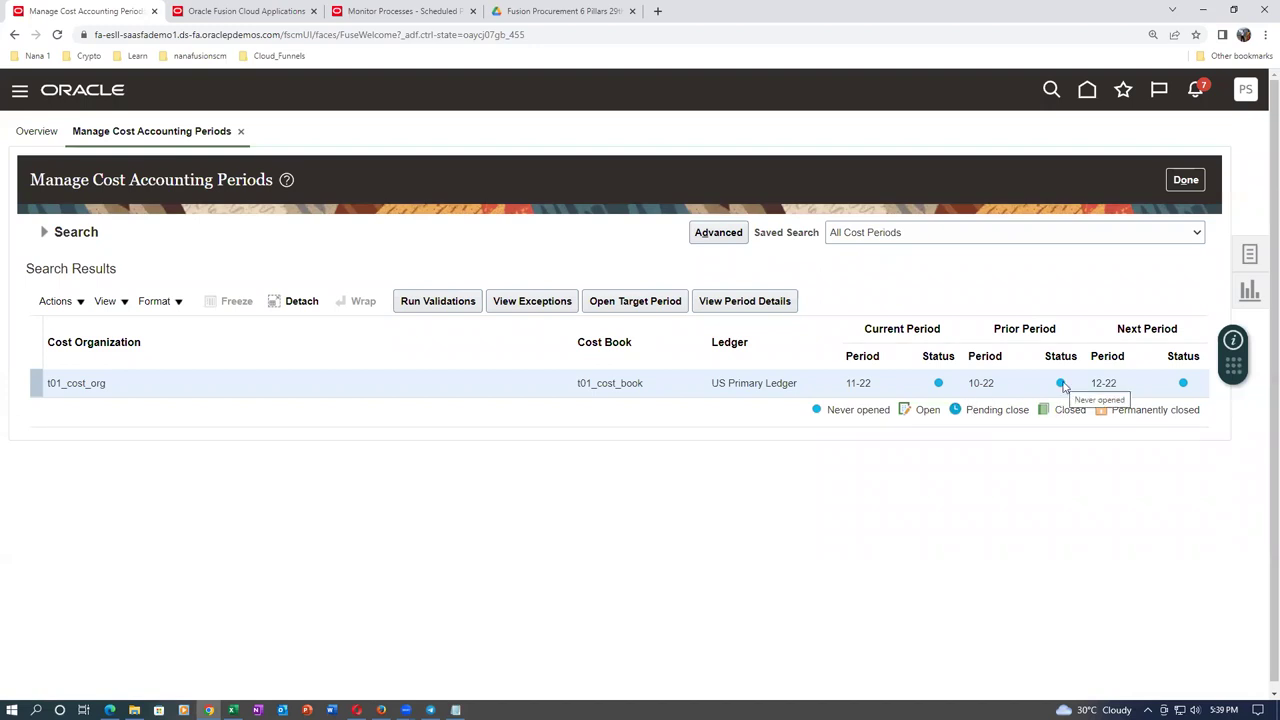
left_click(56, 301)
left_click(71, 354)
left_click(663, 439)
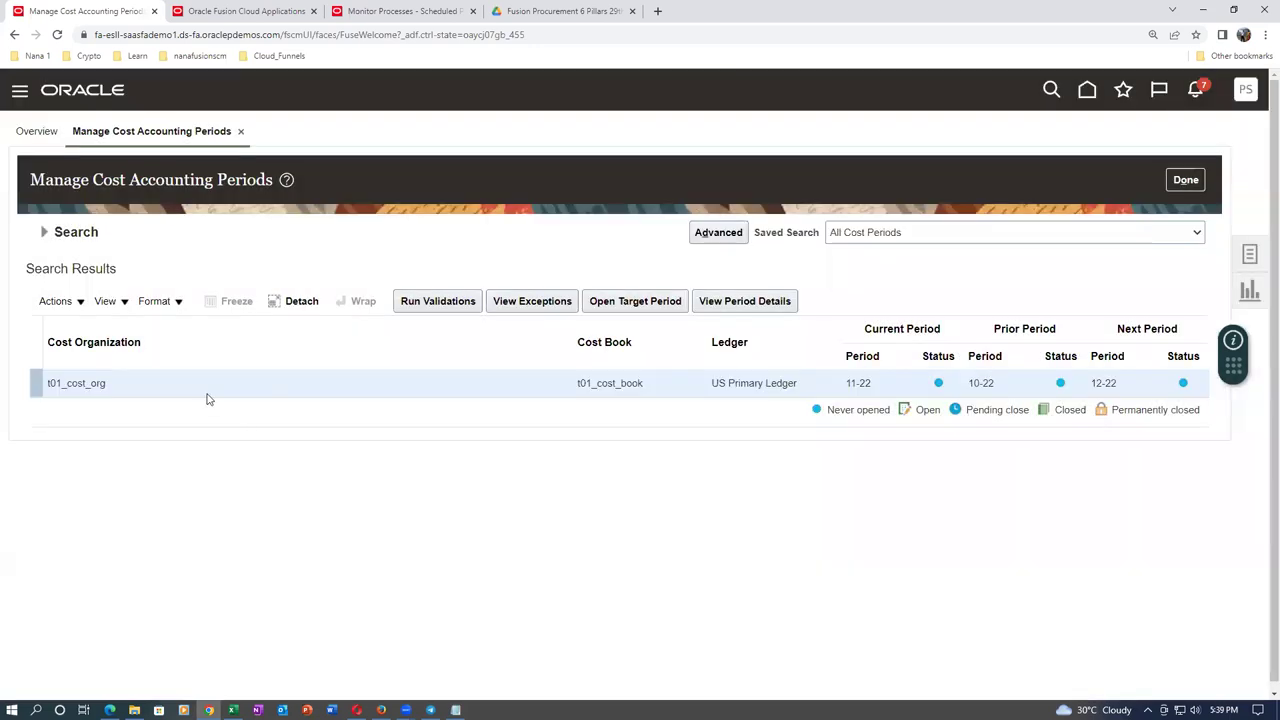
Open target periods 05-22 and 06-22, one after the other, for t01_cost_org
left_click(56, 301)
left_click(71, 354)
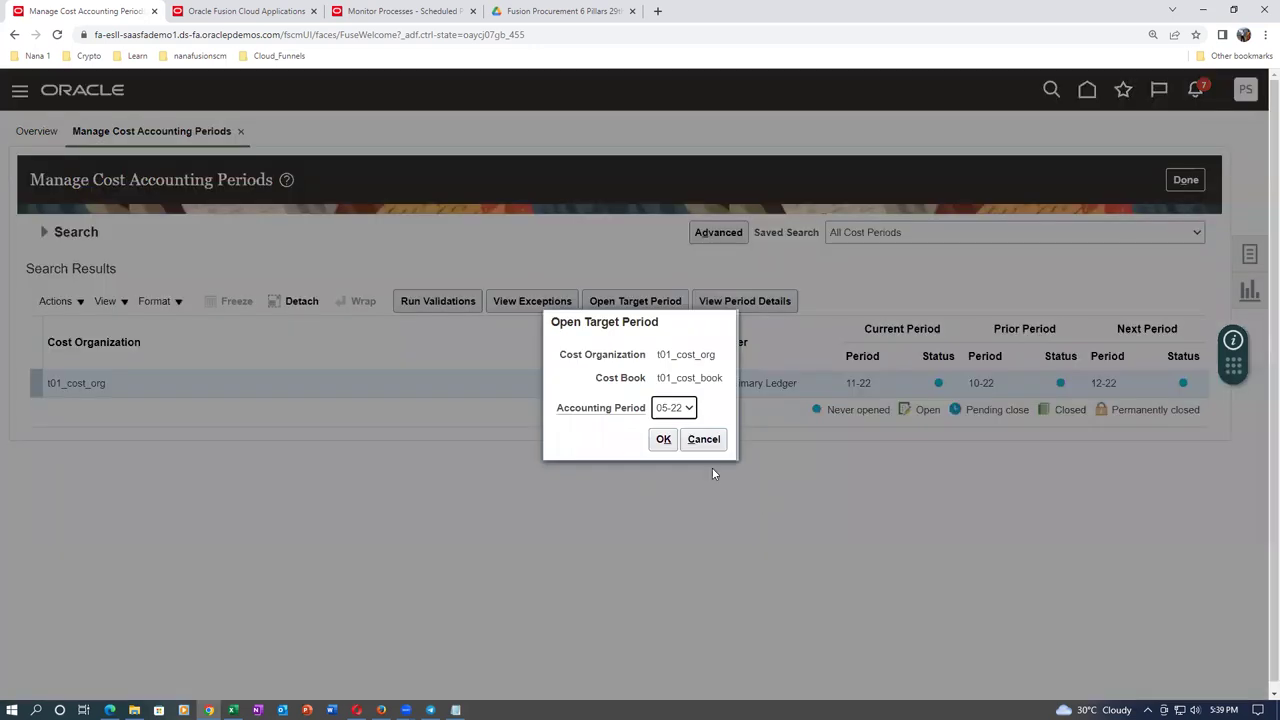
left_click(663, 439)
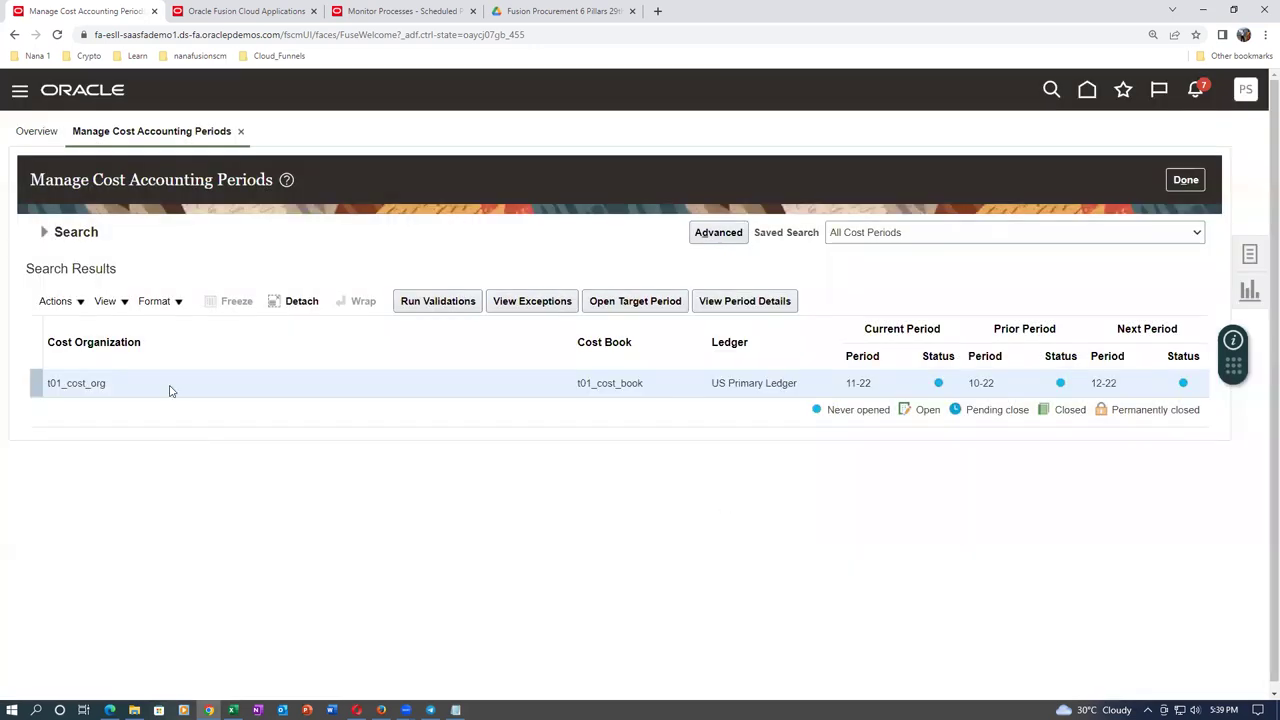
left_click(50, 303)
left_click(66, 356)
left_click(666, 446)
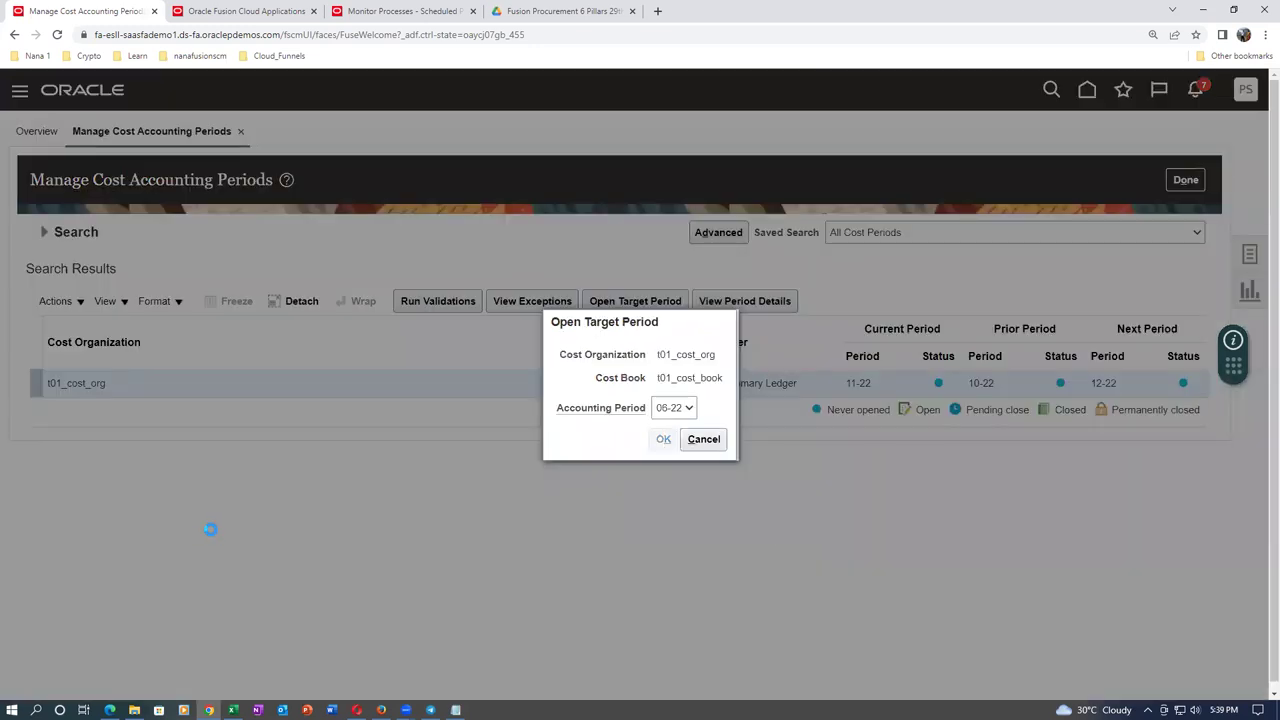
Open the target period directly following 06-22 and target period 08-22 for t01_cost_org in t01_cost_book
left_click(71, 310)
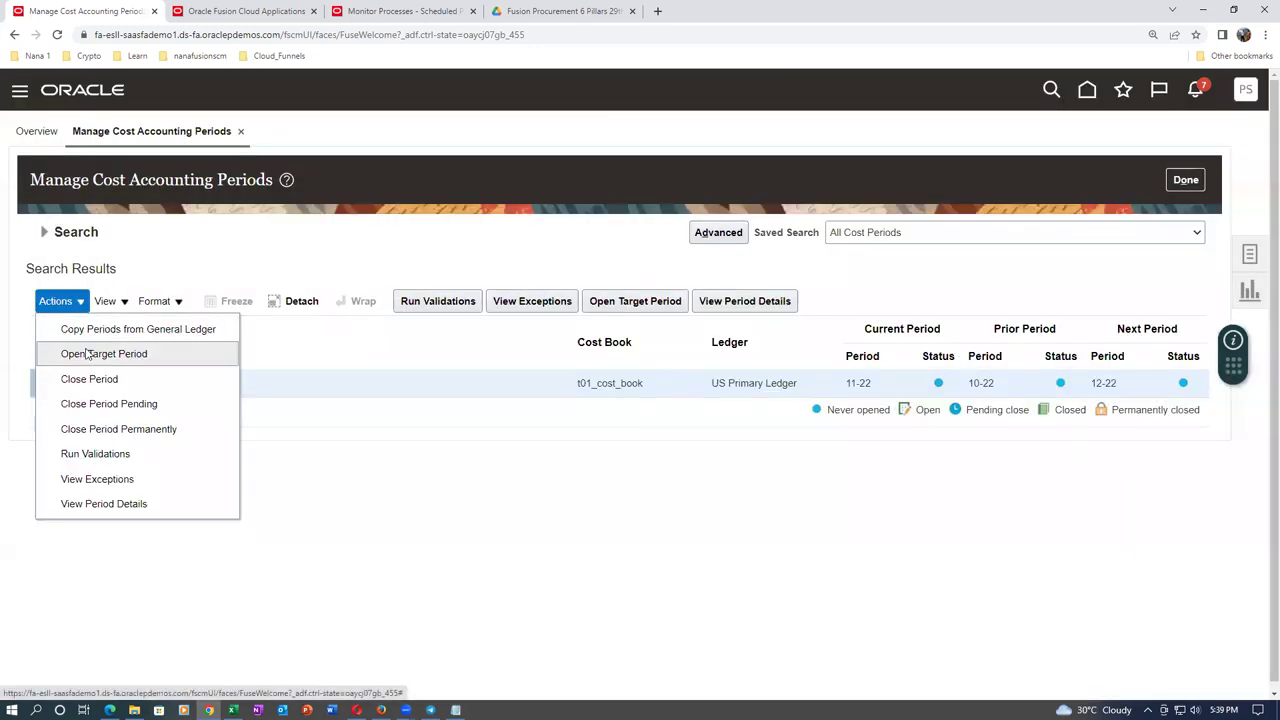
left_click(88, 355)
left_click(666, 446)
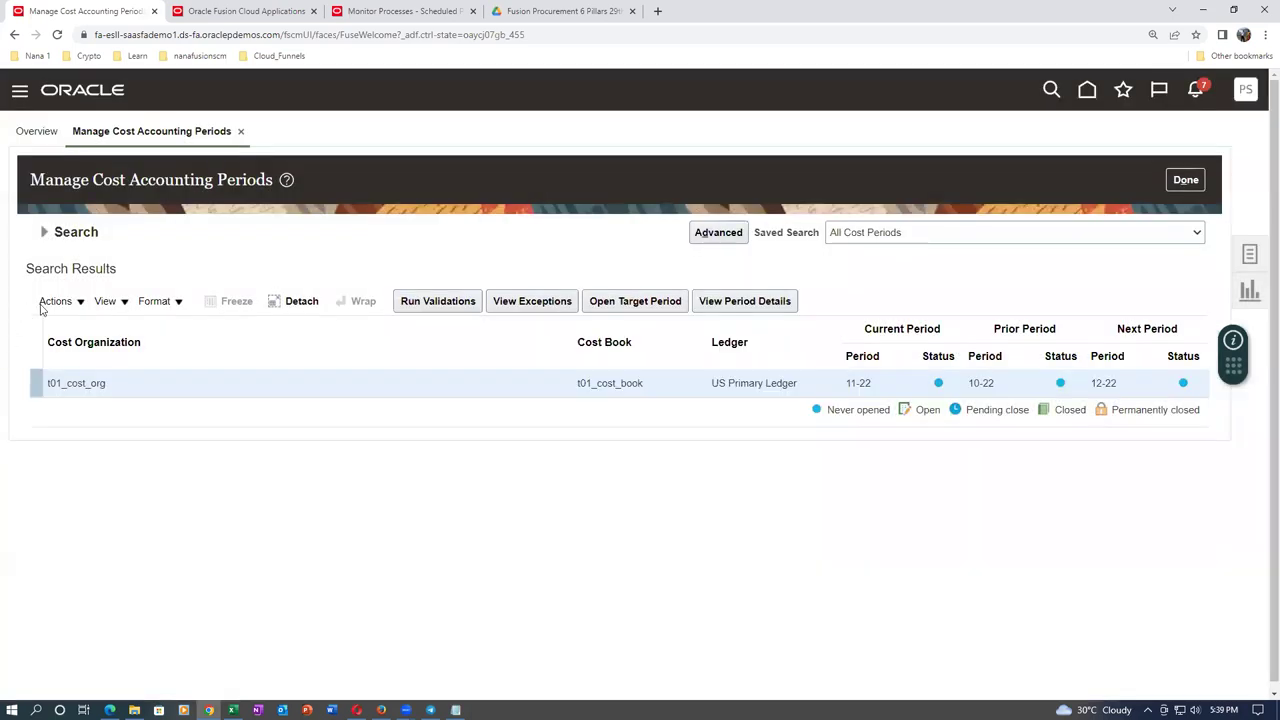
left_click(45, 303)
left_click(70, 352)
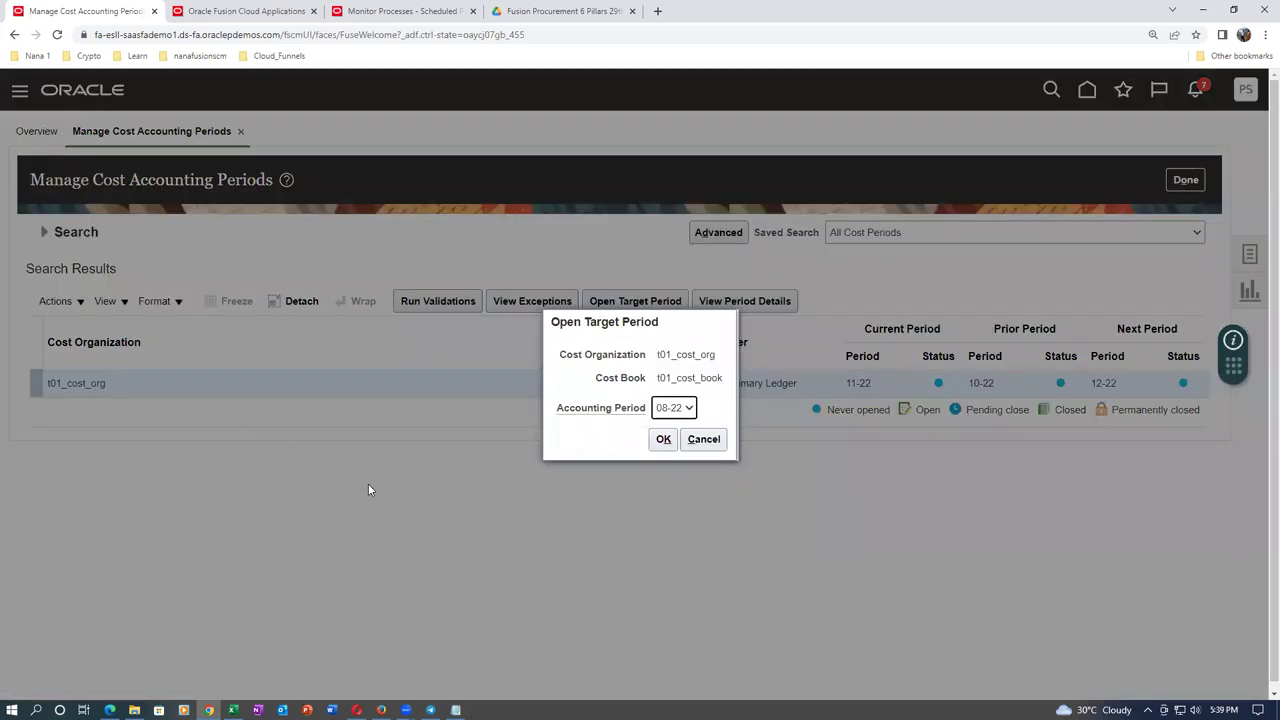
left_click(664, 444)
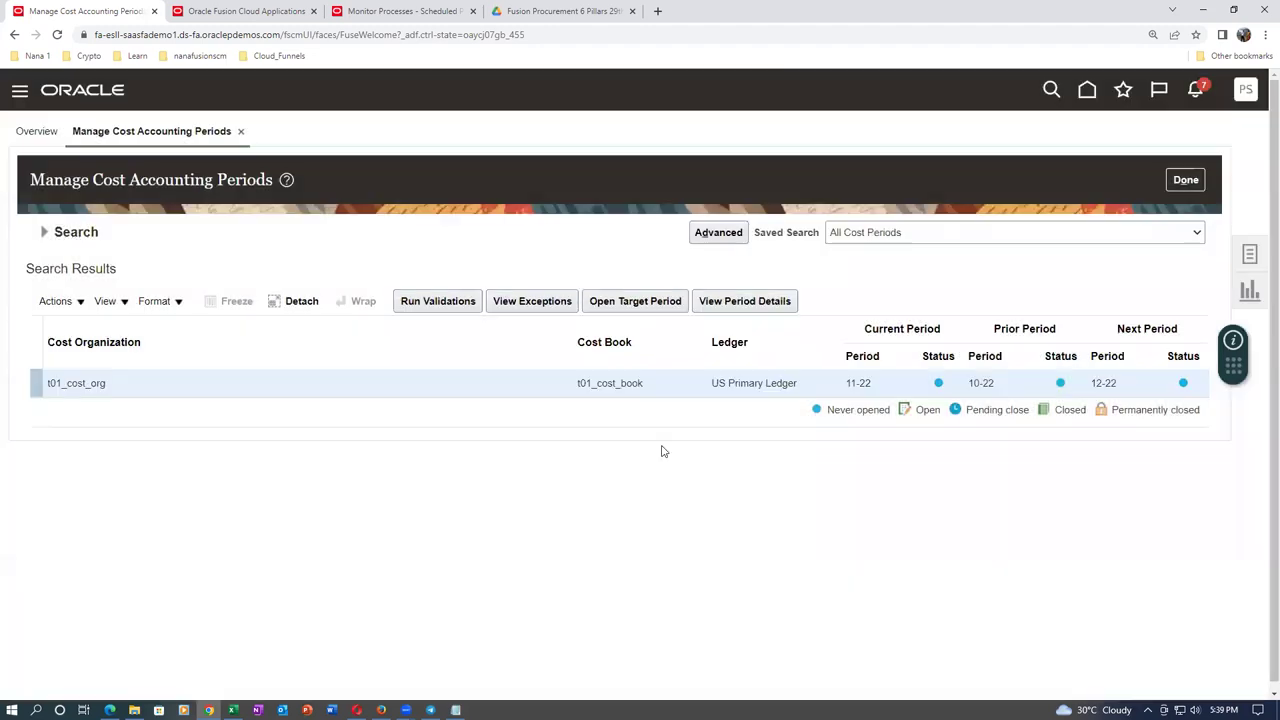
Open target periods 09-22 and 10-22, one after the other, for t01_cost_org
left_click(55, 301)
left_click(70, 353)
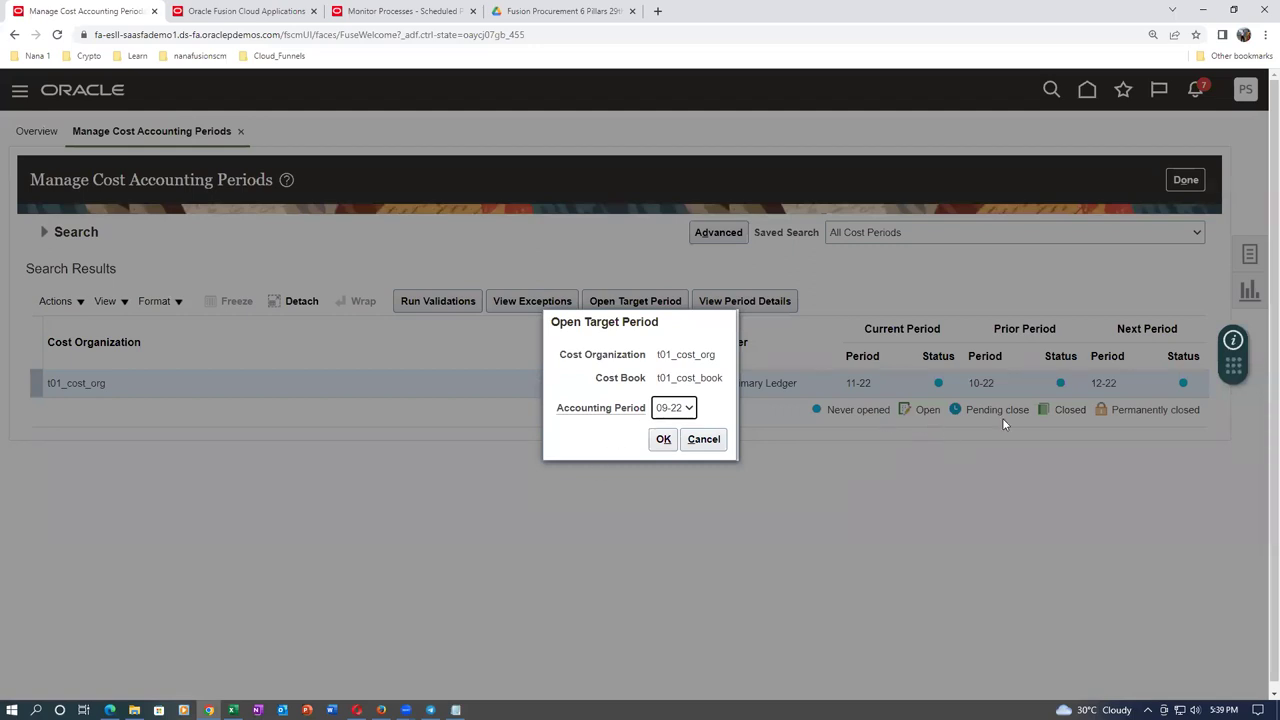
left_click(663, 439)
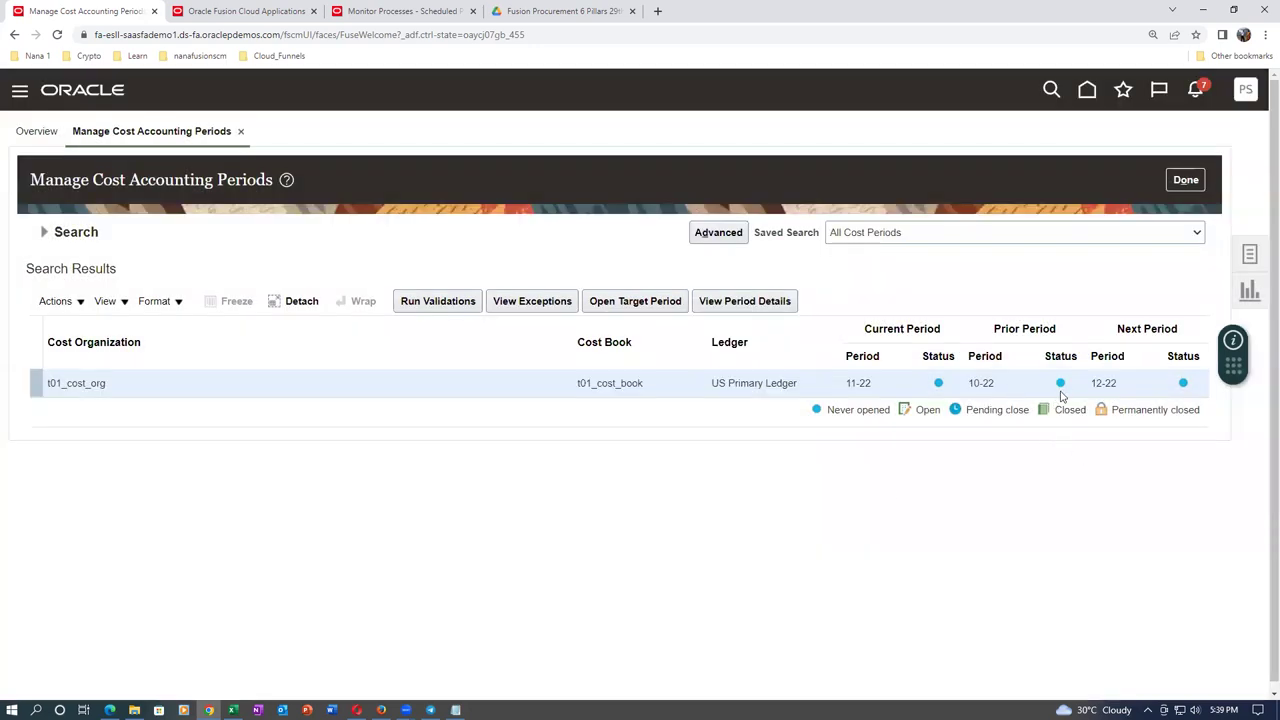
left_click(56, 301)
left_click(68, 354)
left_click(662, 441)
Open target period 11-22 for t01_cost_org and finish managing the cost accounting periods
left_click(76, 309)
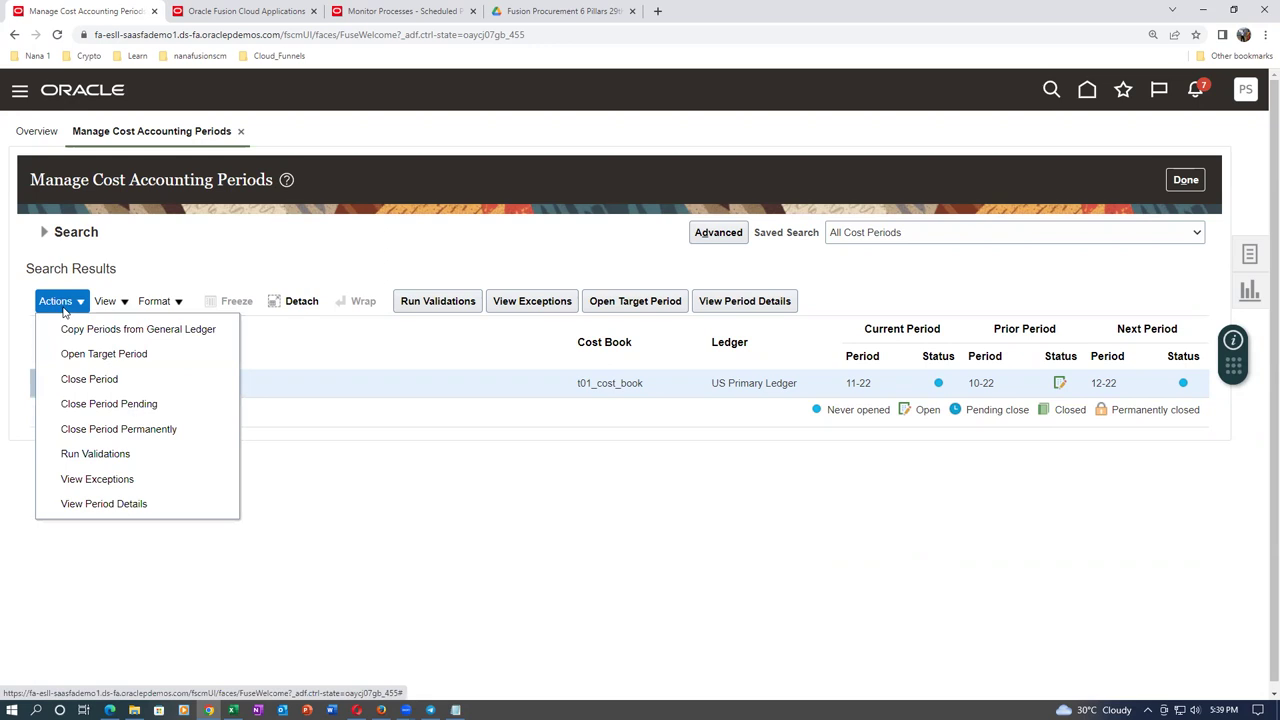
left_click(82, 358)
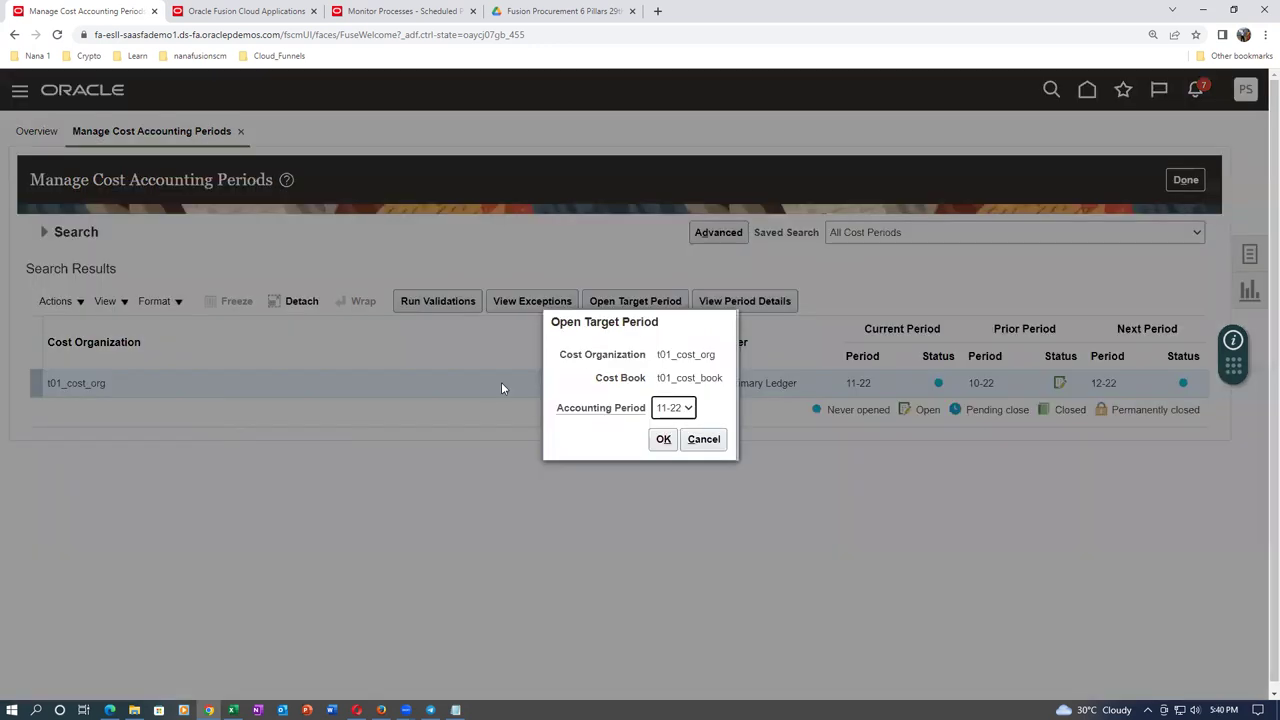
left_click(663, 439)
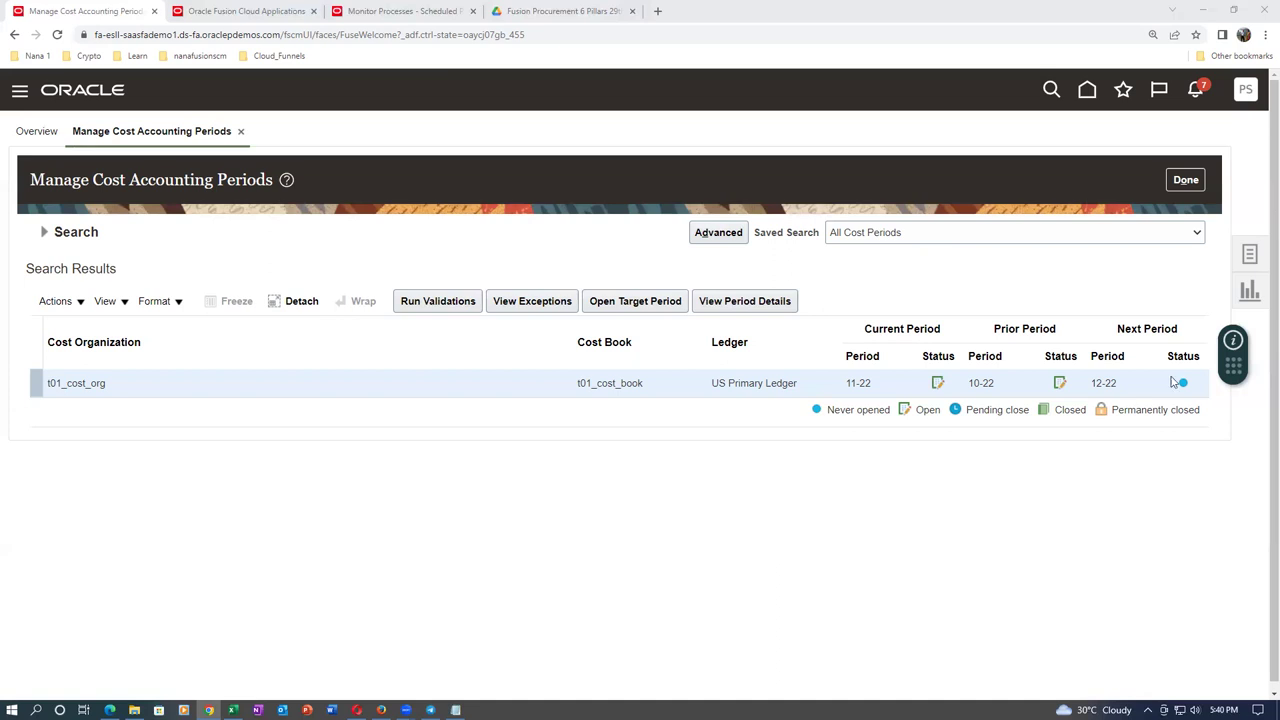
left_click(1249, 258)
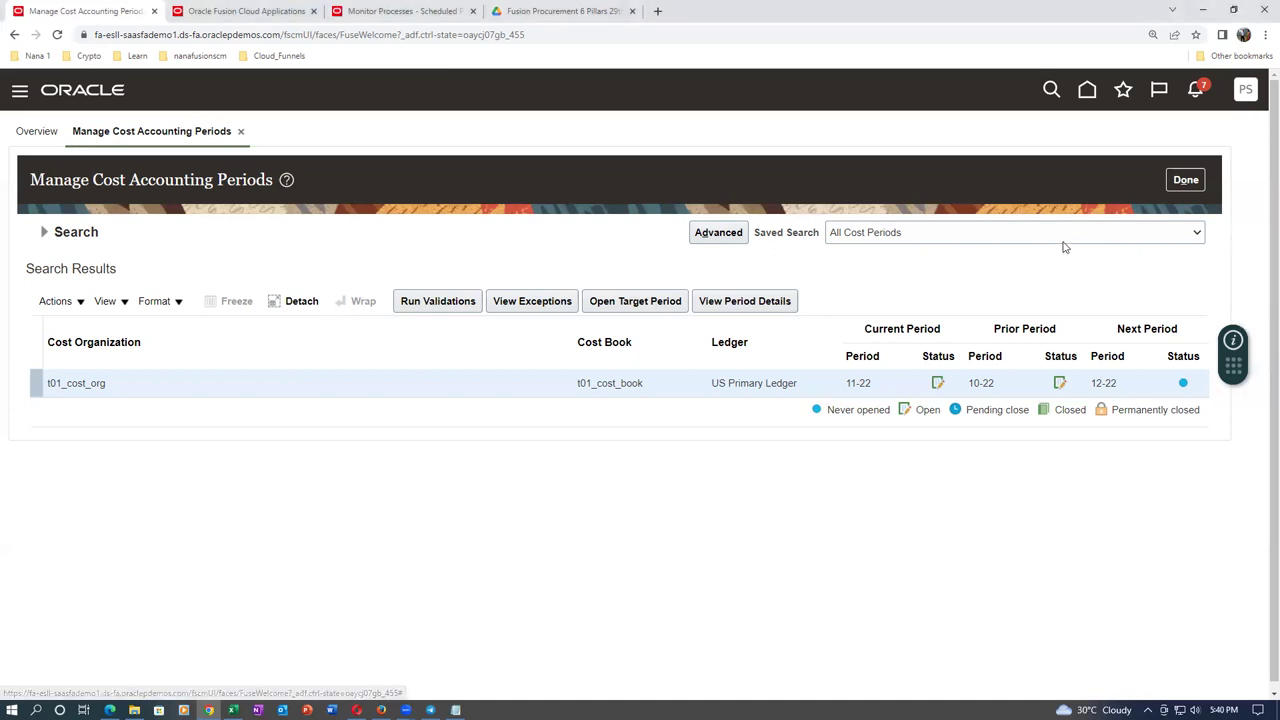
left_click(1184, 180)
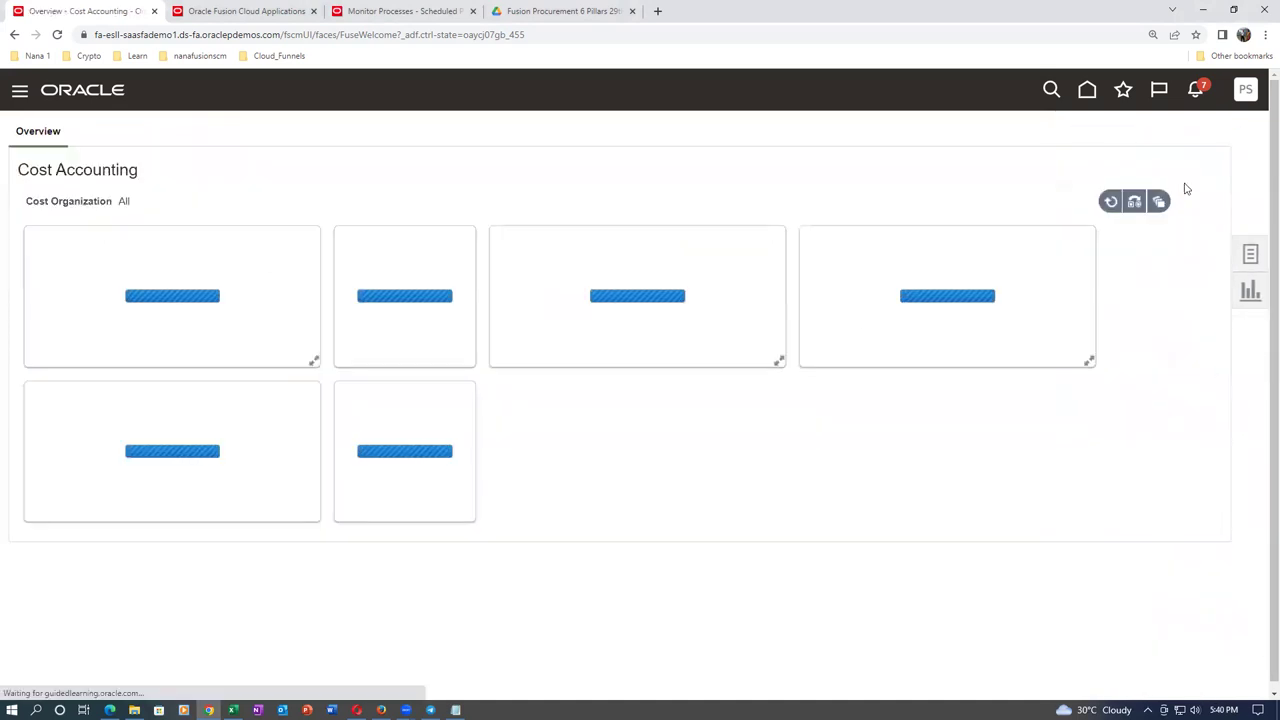
Open the Create Cost Accounting Distributions task and name the run control t01_run_control
left_click(1251, 256)
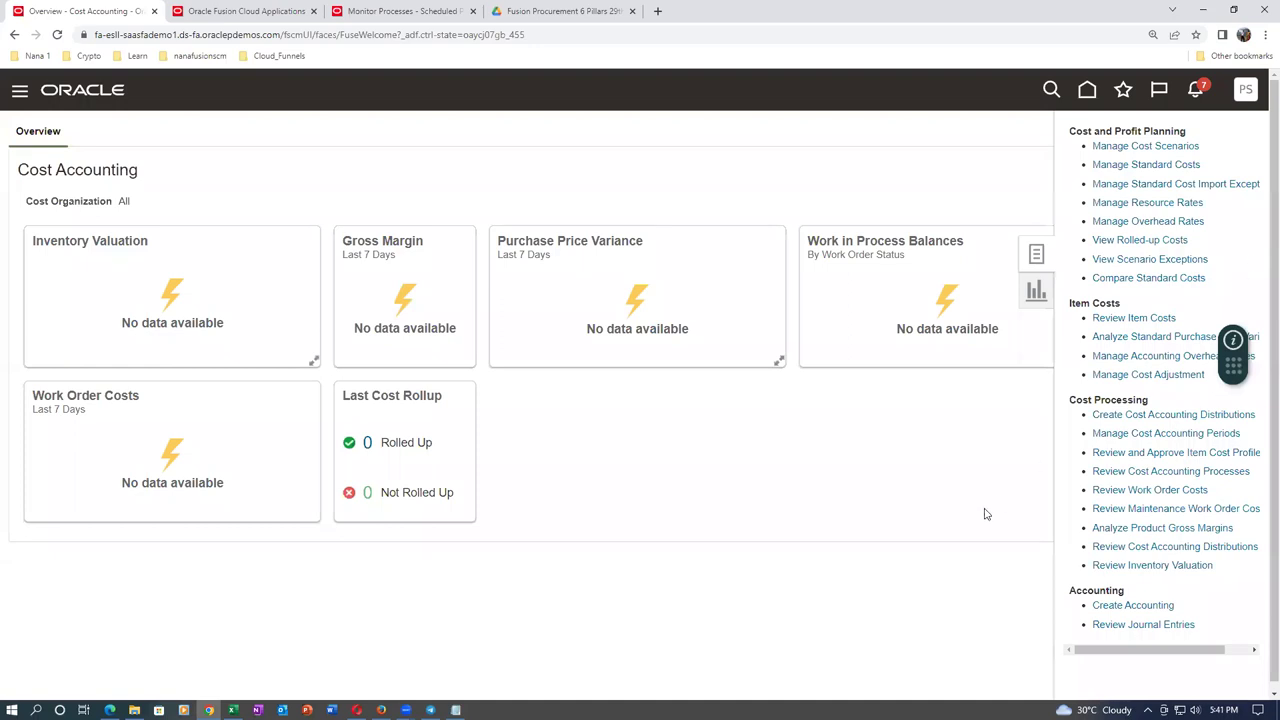
left_click(1142, 419)
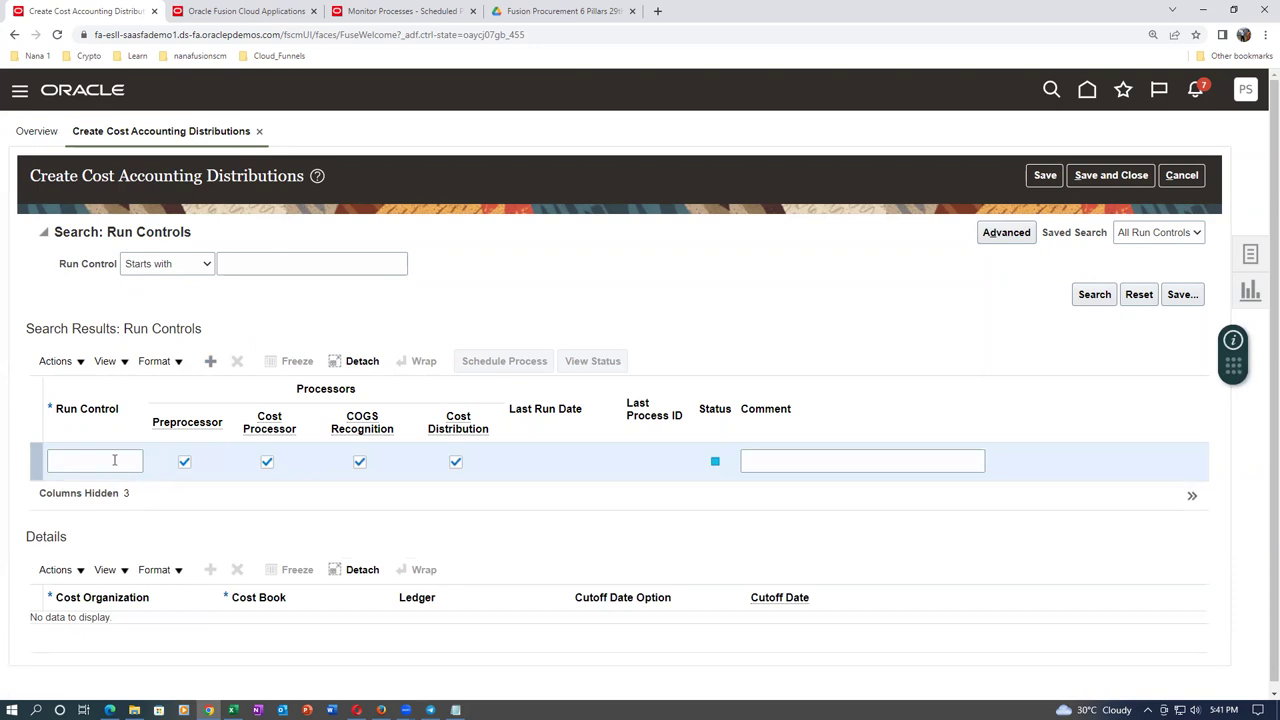
left_click(102, 462)
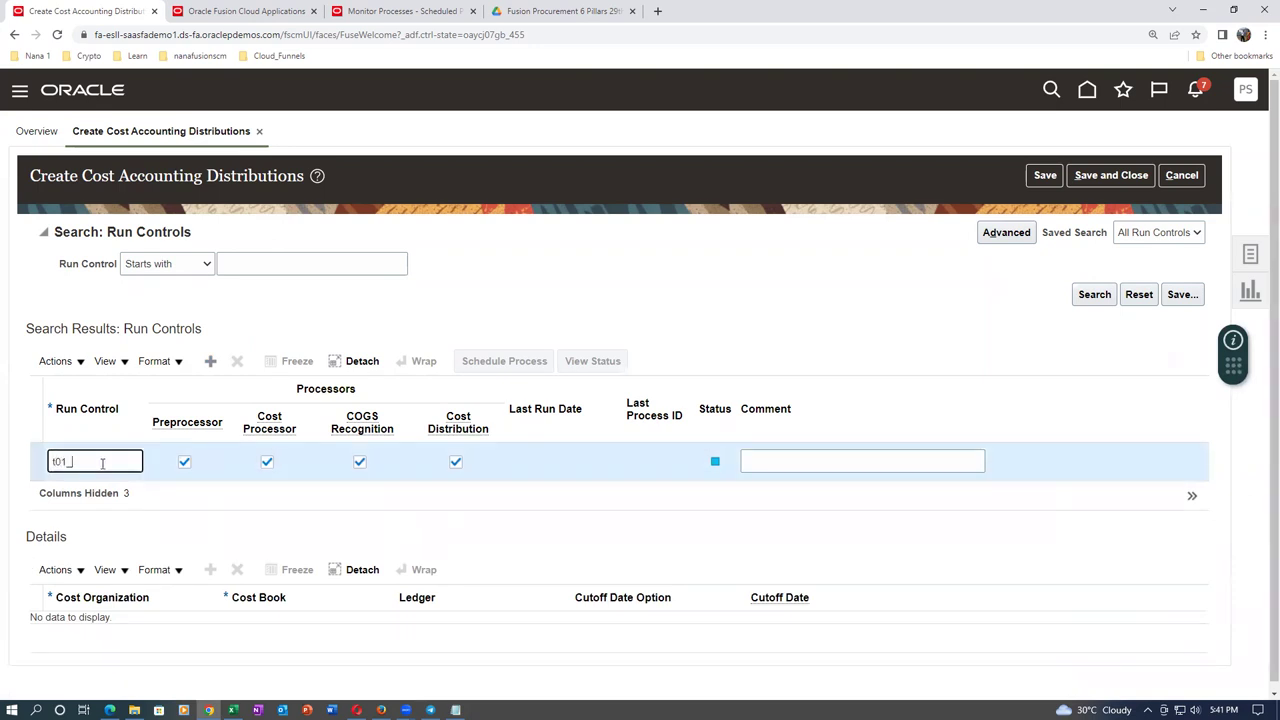
type("t01_run_control")
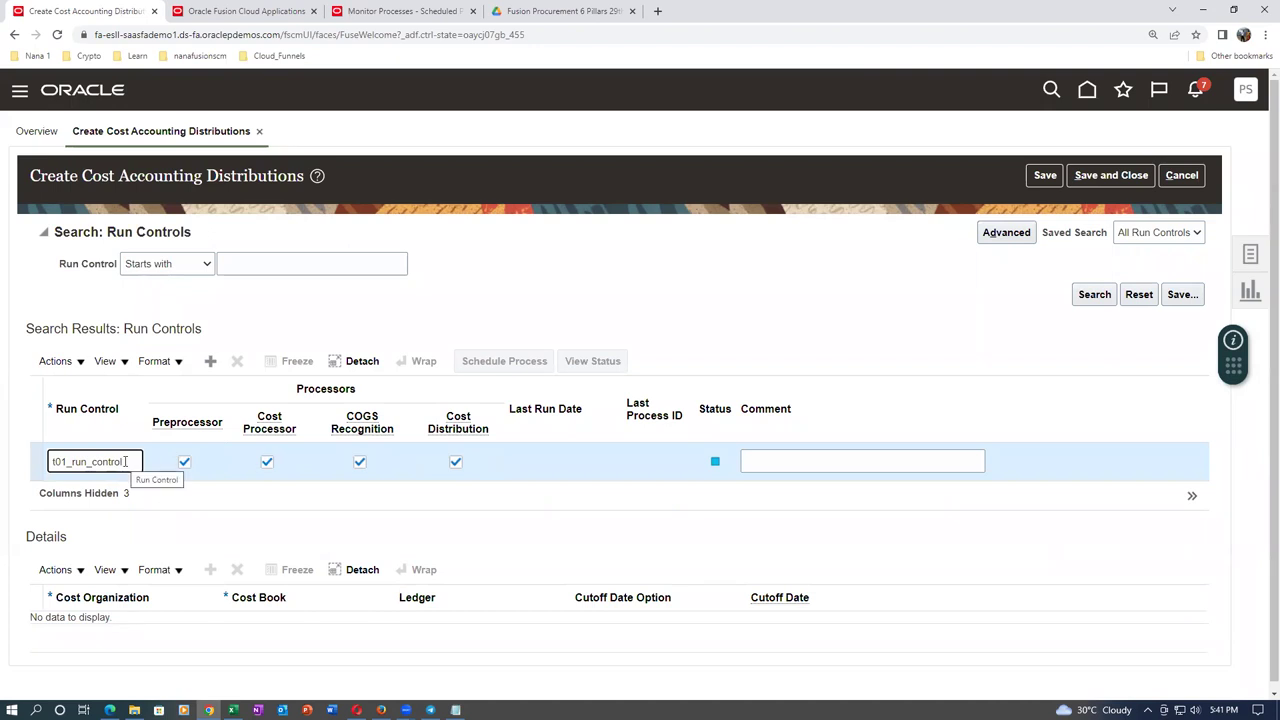
Add a detail row to t01_run_control with cost organization t01_cost_org and cost book t01_cost_book
left_click(58, 571)
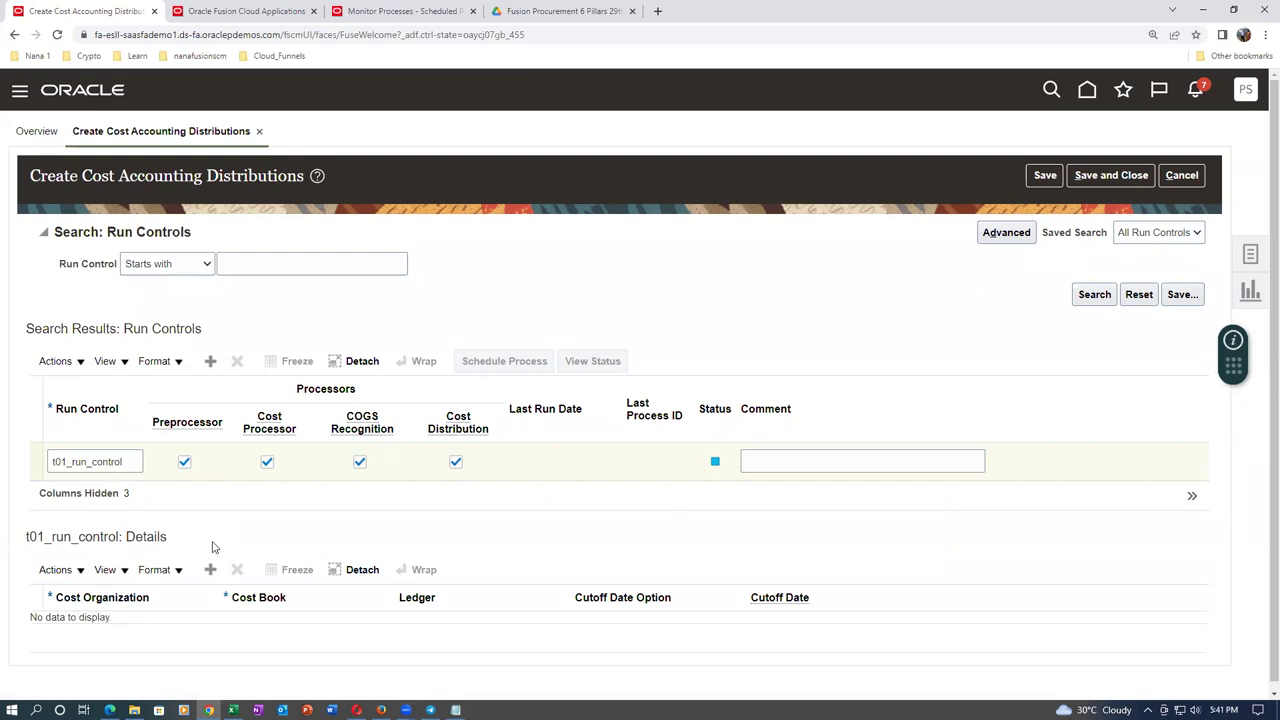
left_click(66, 572)
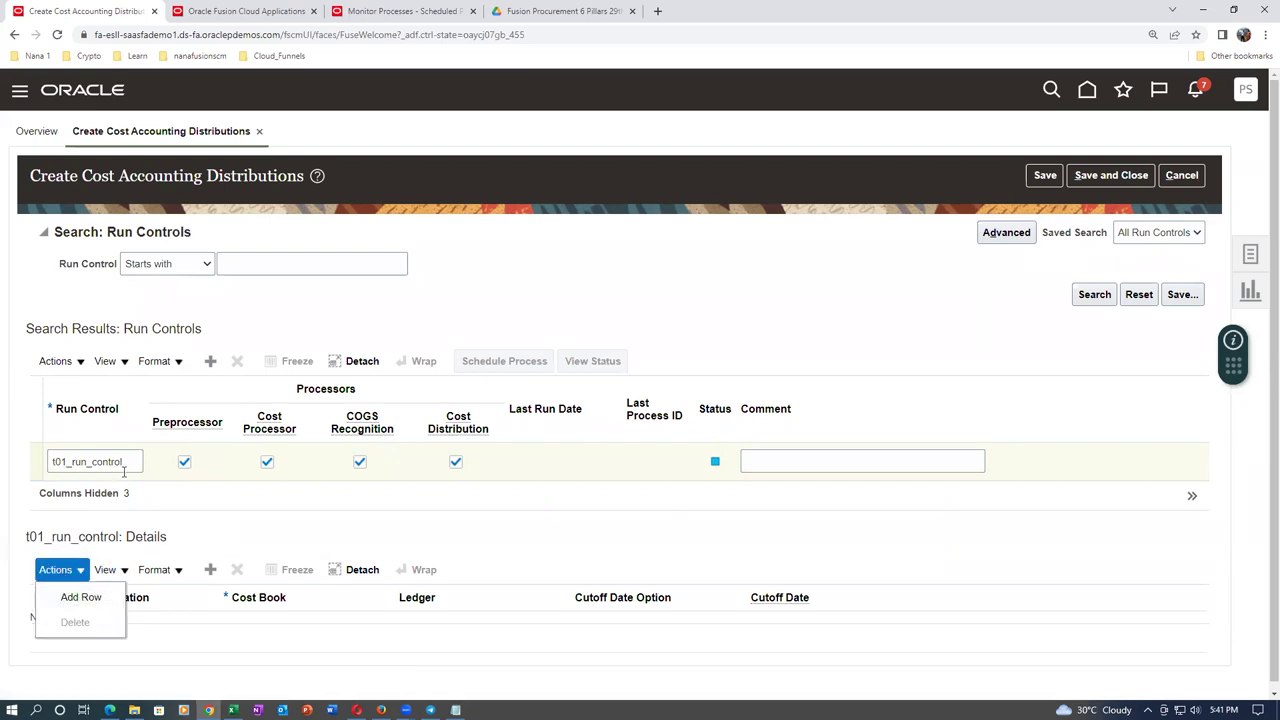
left_click(86, 600)
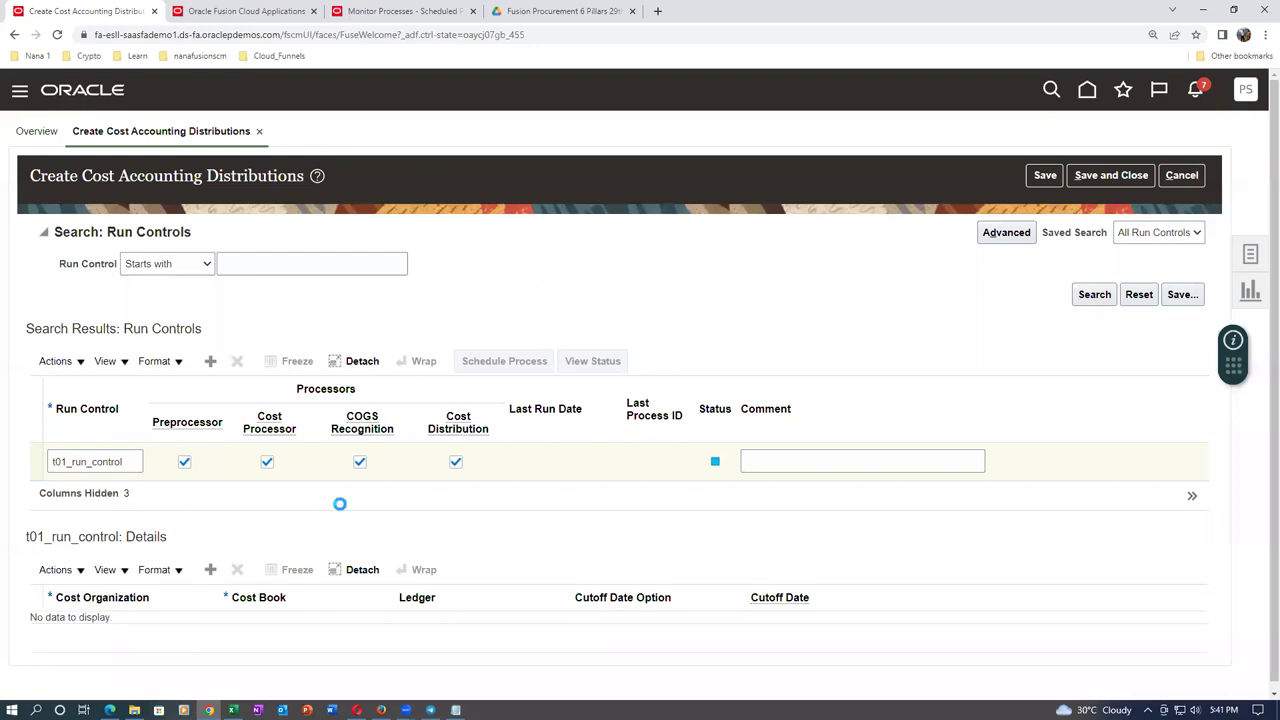
left_click(109, 637)
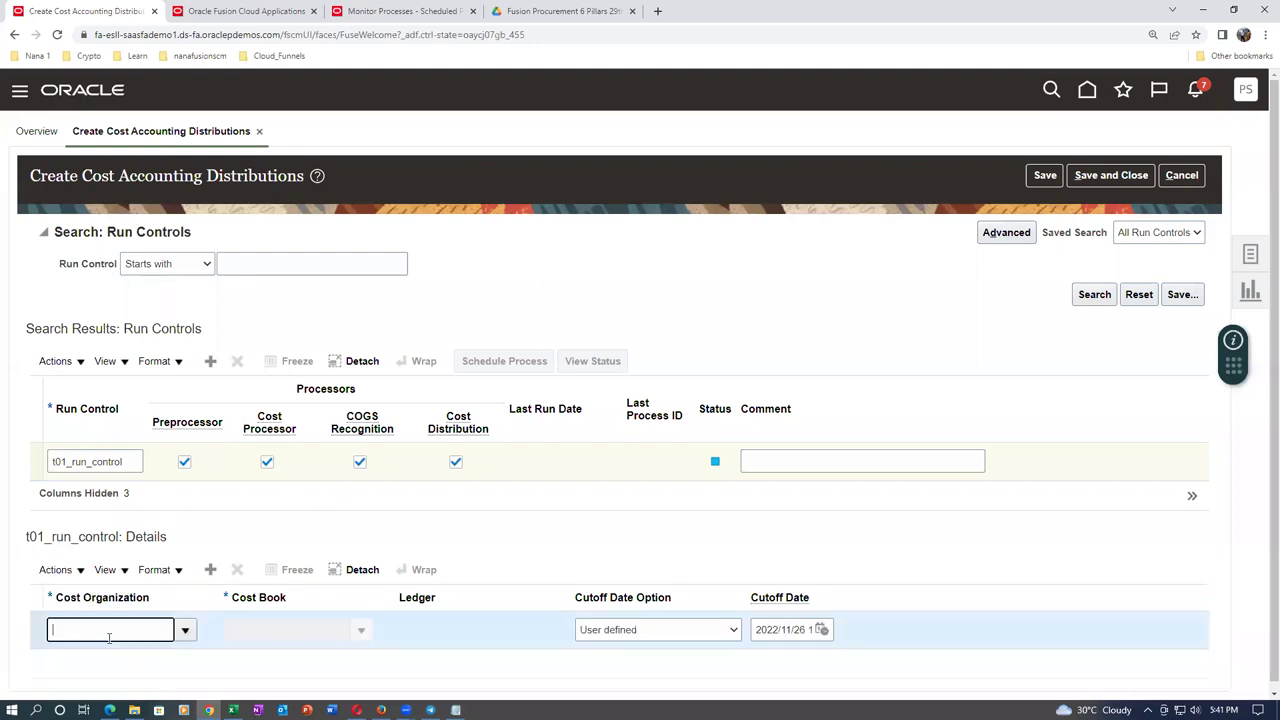
type("t01")
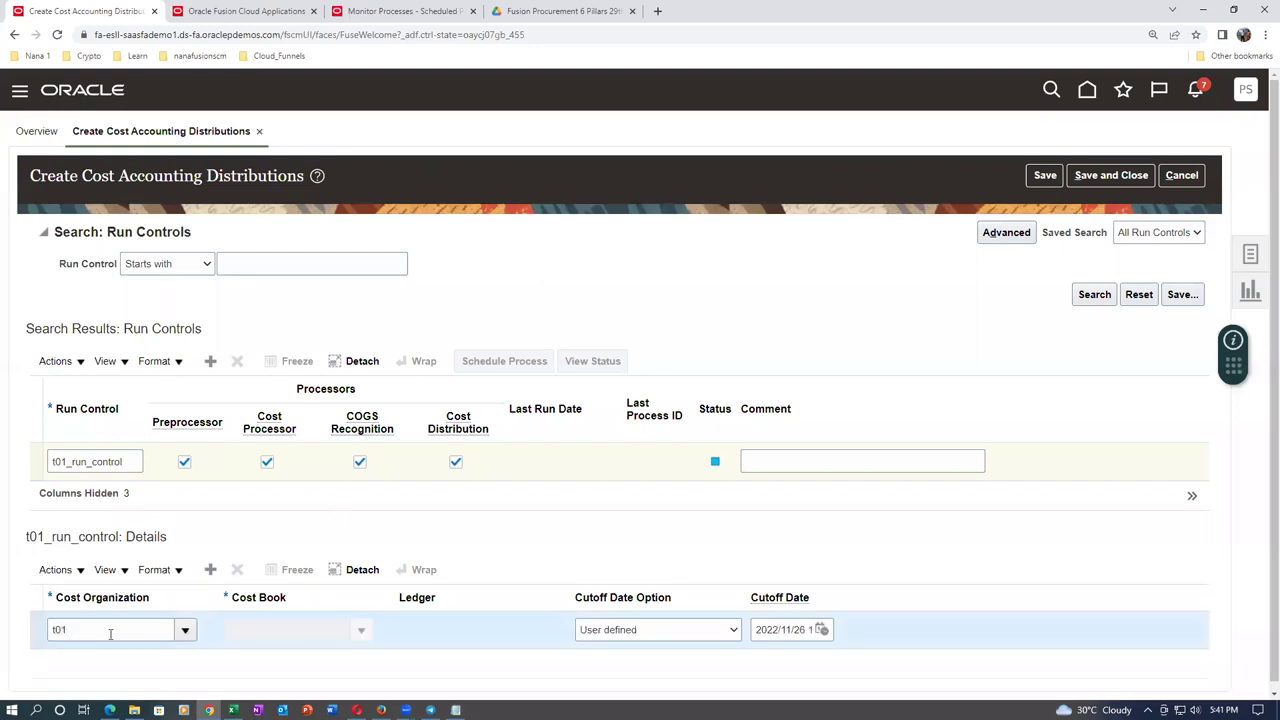
left_click(266, 640)
left_click(268, 635)
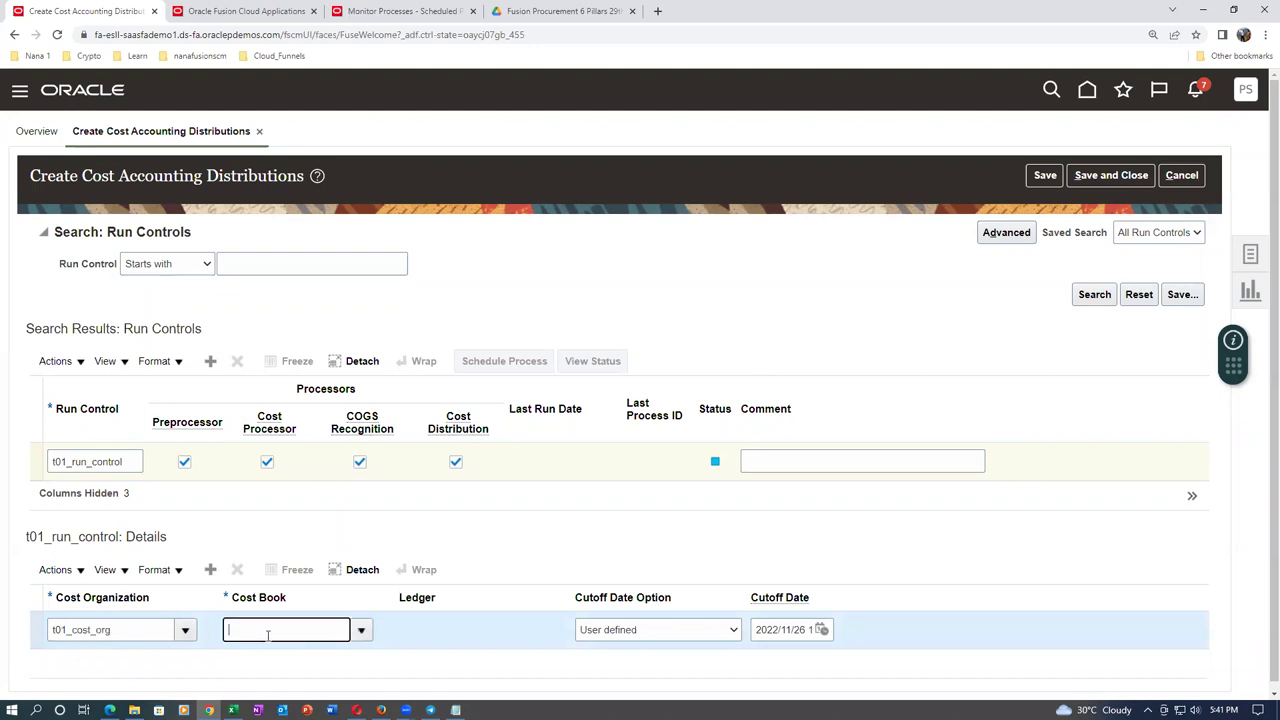
type("t01")
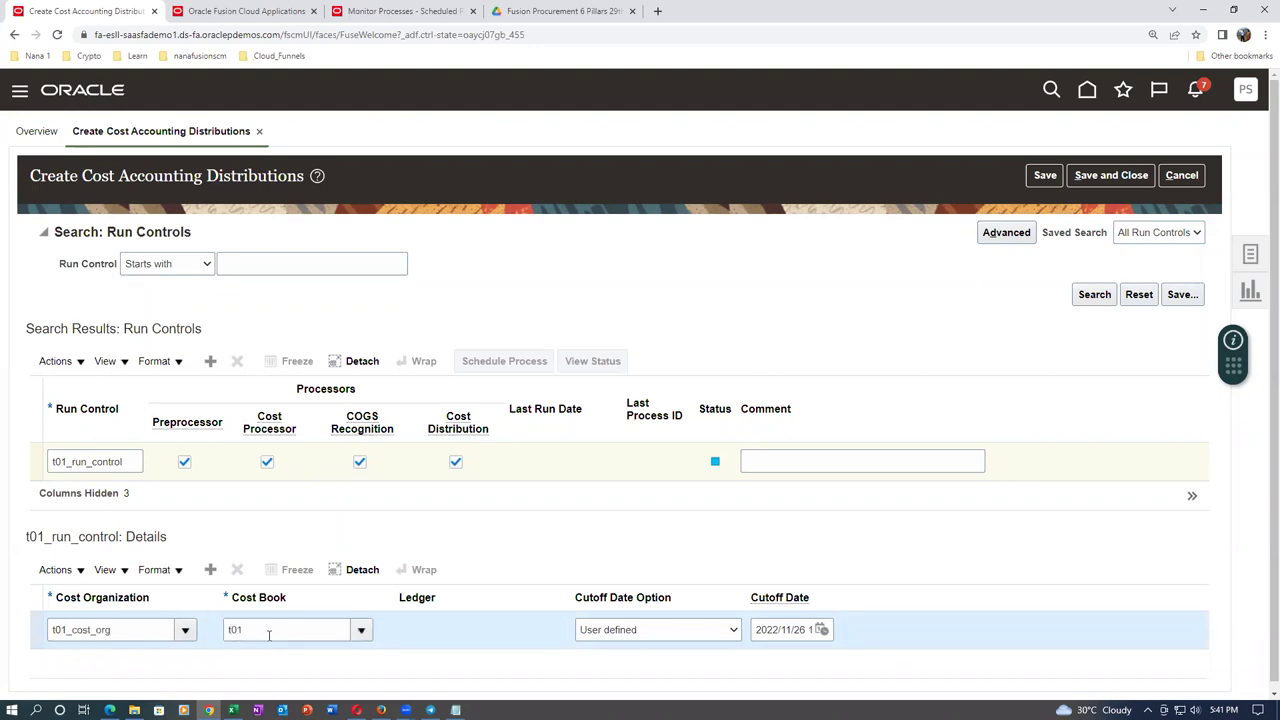
key("Tab")
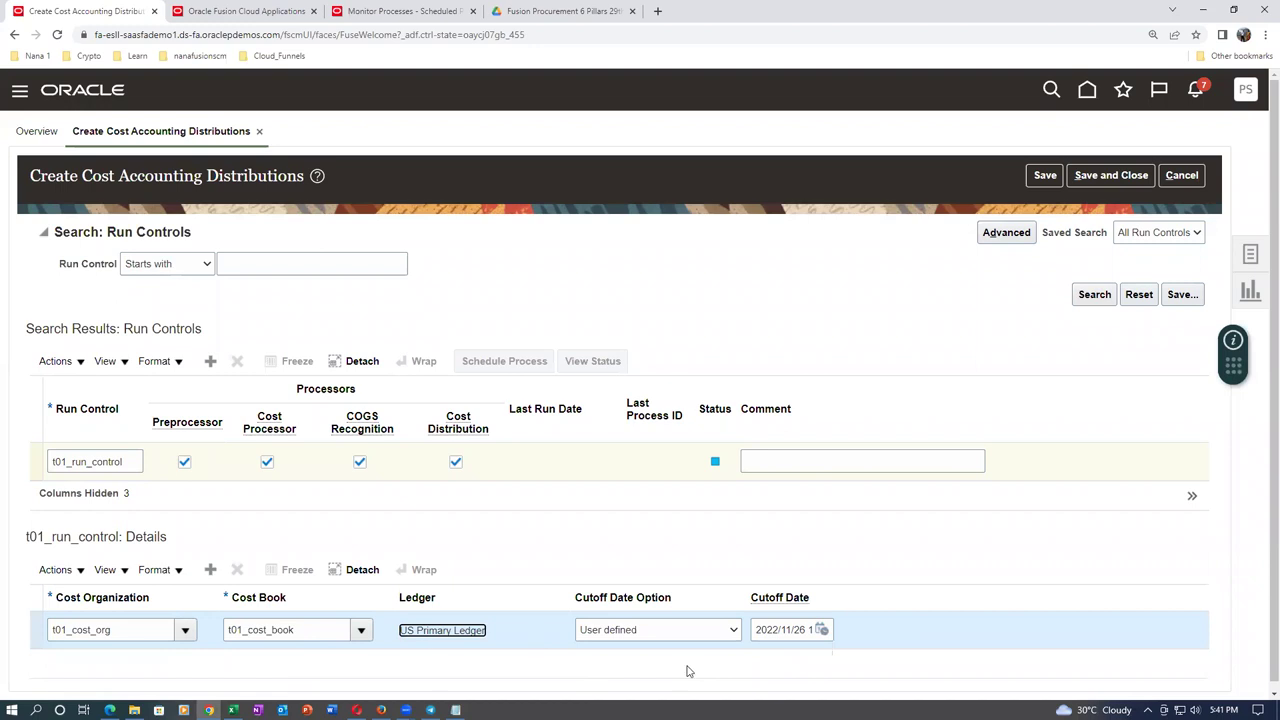
Set the detail row's cutoff date to 30 November 2022 and save the run control
left_click(821, 631)
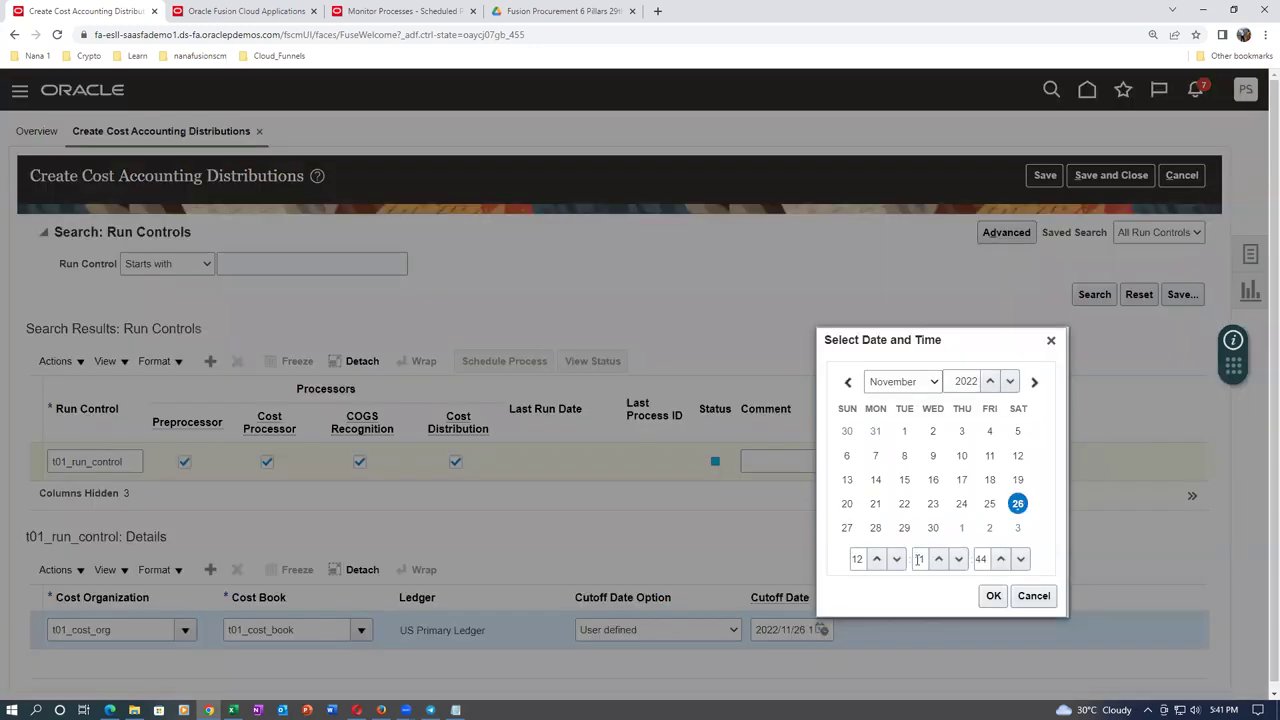
left_click(933, 528)
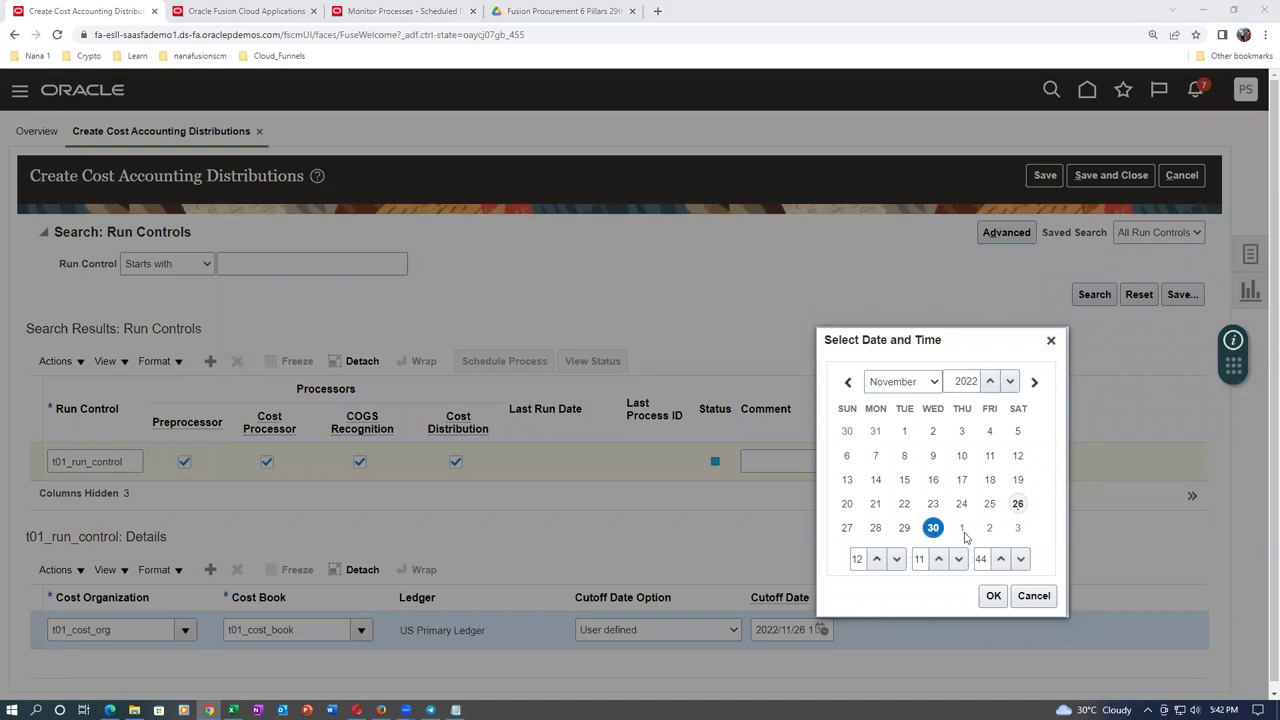
left_click(993, 596)
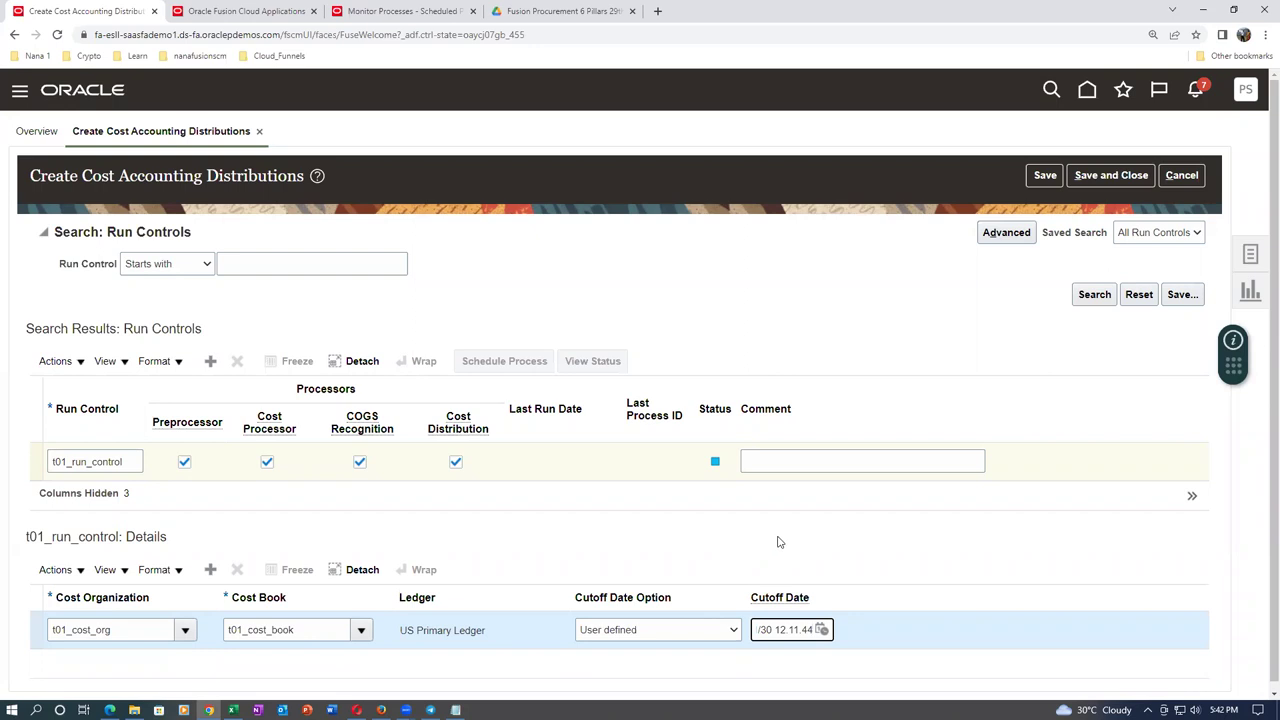
left_click(1045, 176)
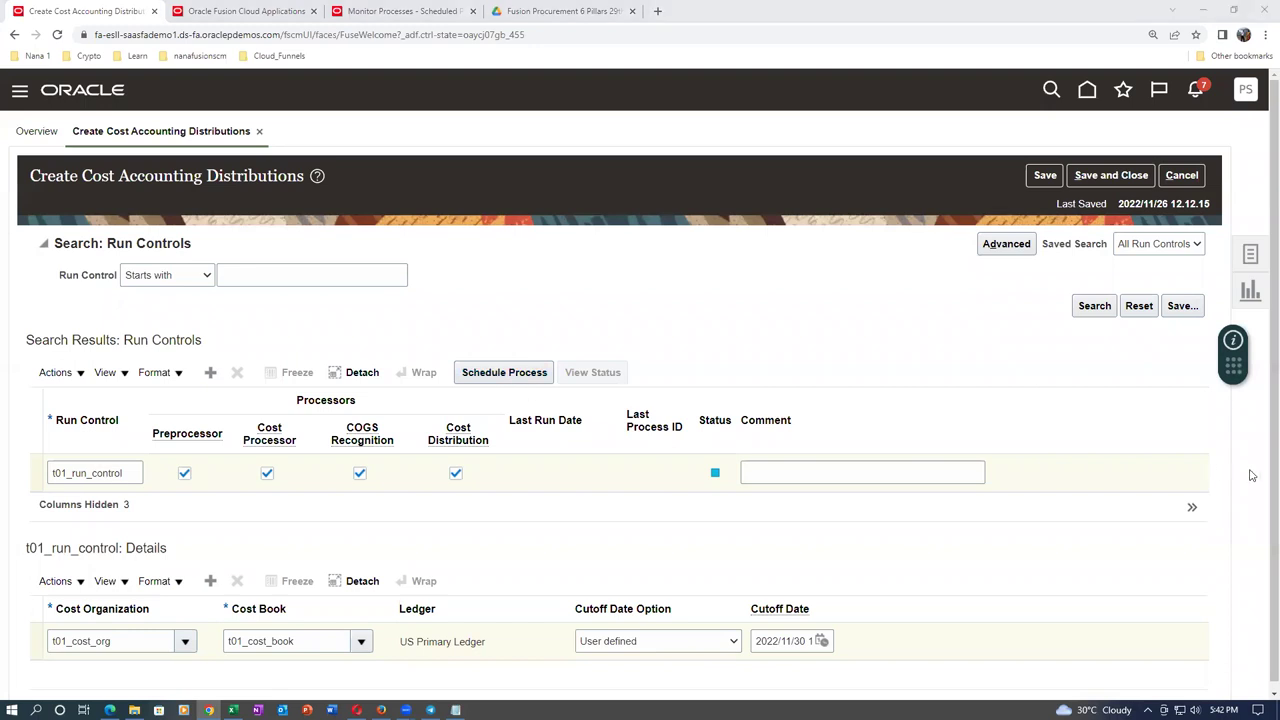
Submit the Create Cost Accounting Distributions process for t01_run_control to run as soon as possible
left_click(517, 372)
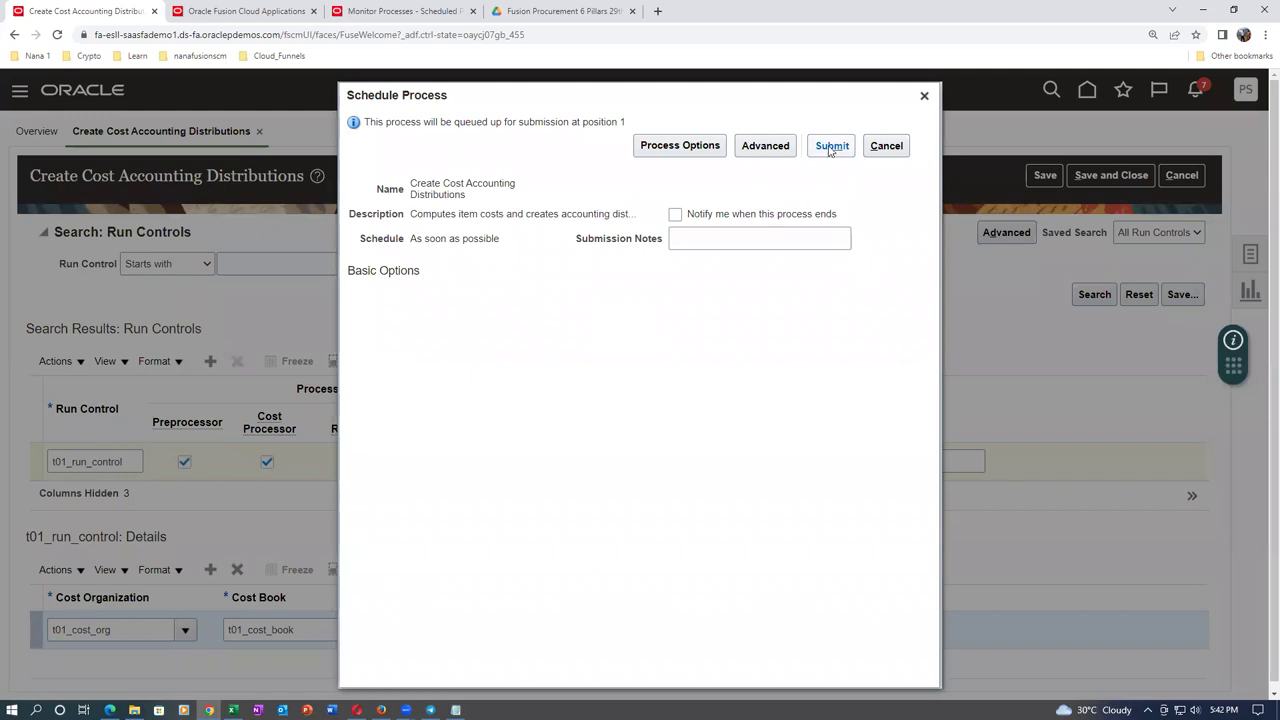
left_click(832, 146)
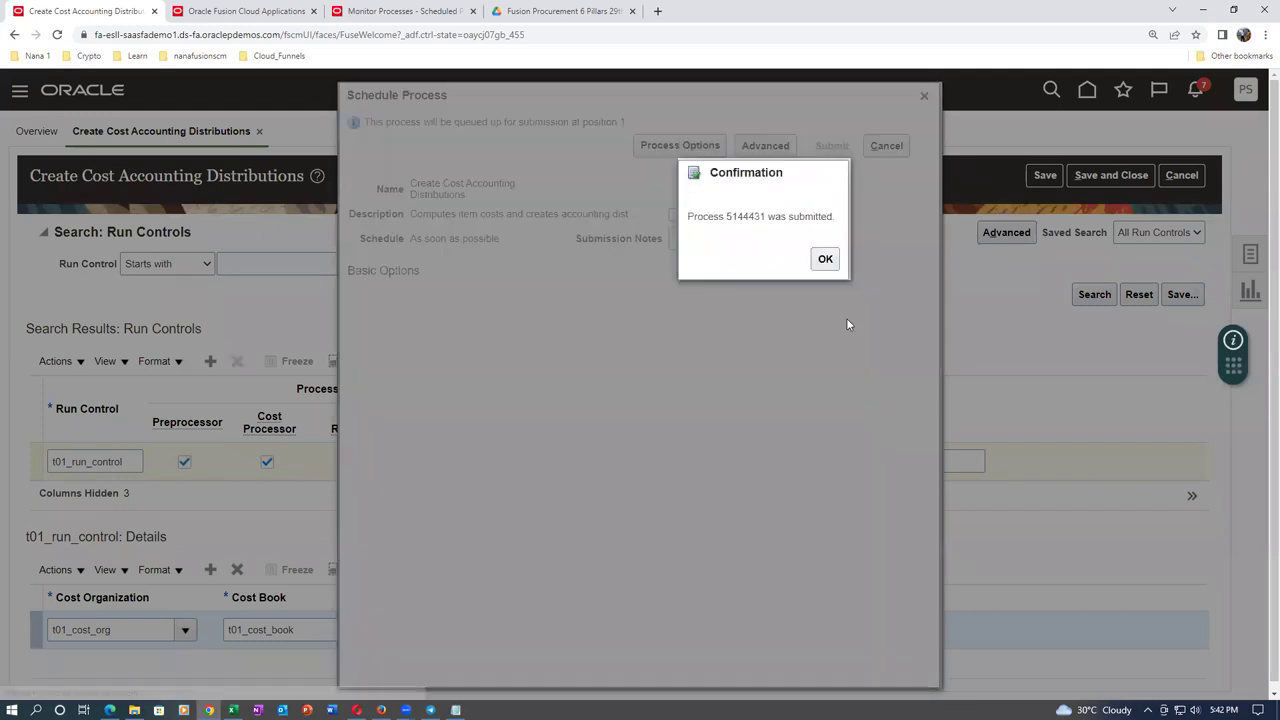
left_click(818, 266)
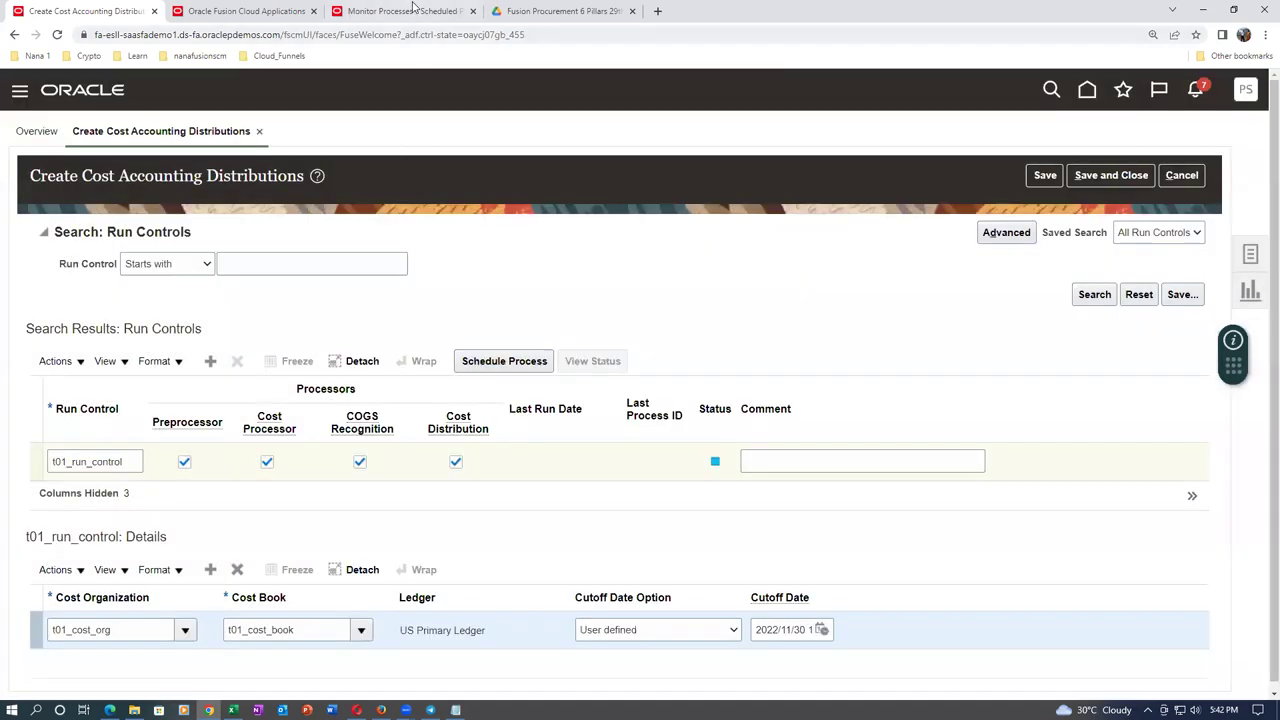
Switch to the scheduled processes list and refresh it repeatedly to check the status of Create Cost Accounting Distributions
left_click(413, 10)
left_click(650, 297)
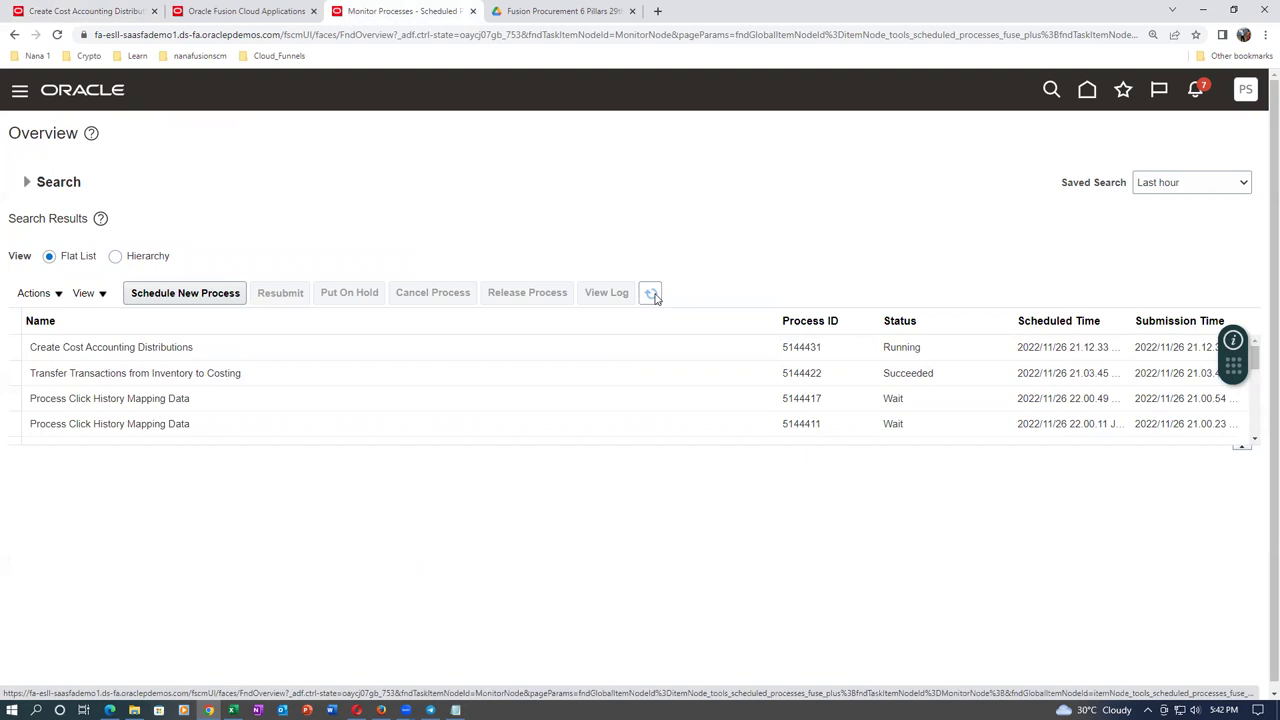
left_click(652, 295)
left_click(653, 300)
left_click(655, 300)
left_click(654, 300)
Open the P_to_P_Process Excel workbook from the Fusion_Procurement_Documentation folder to view the procurement accounting entries
left_click(158, 710)
left_click(771, 416)
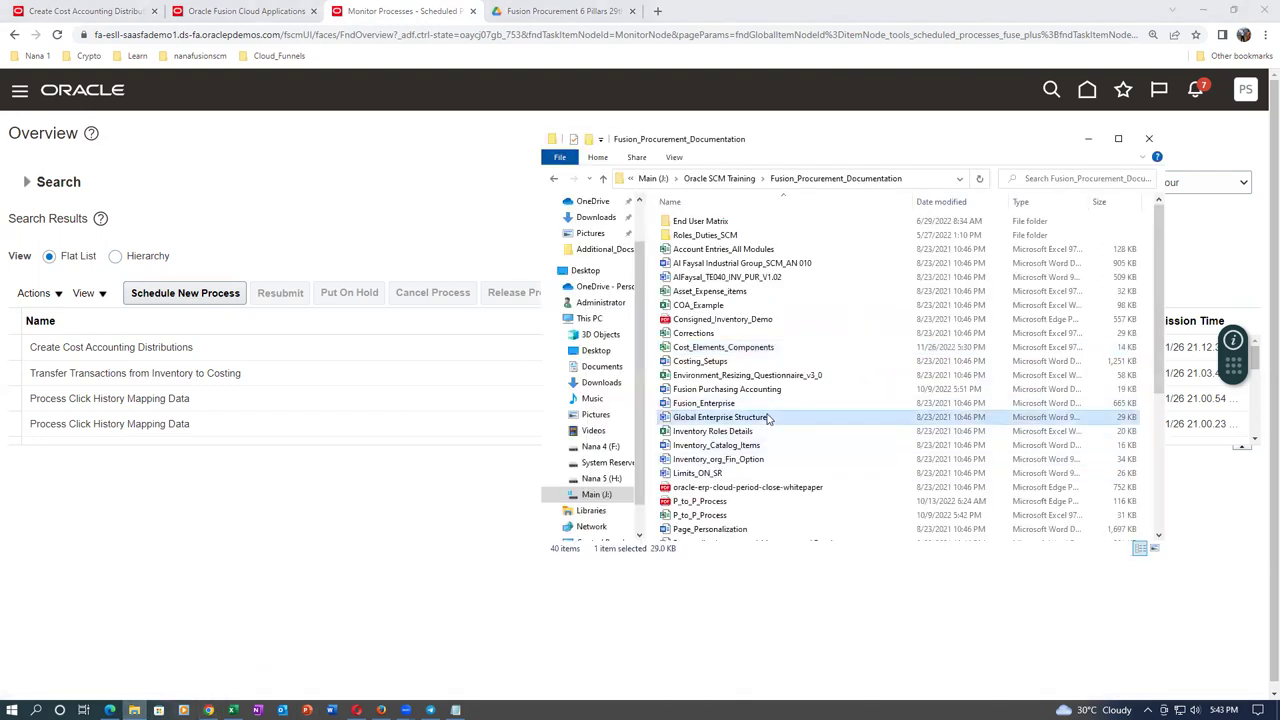
key("p")
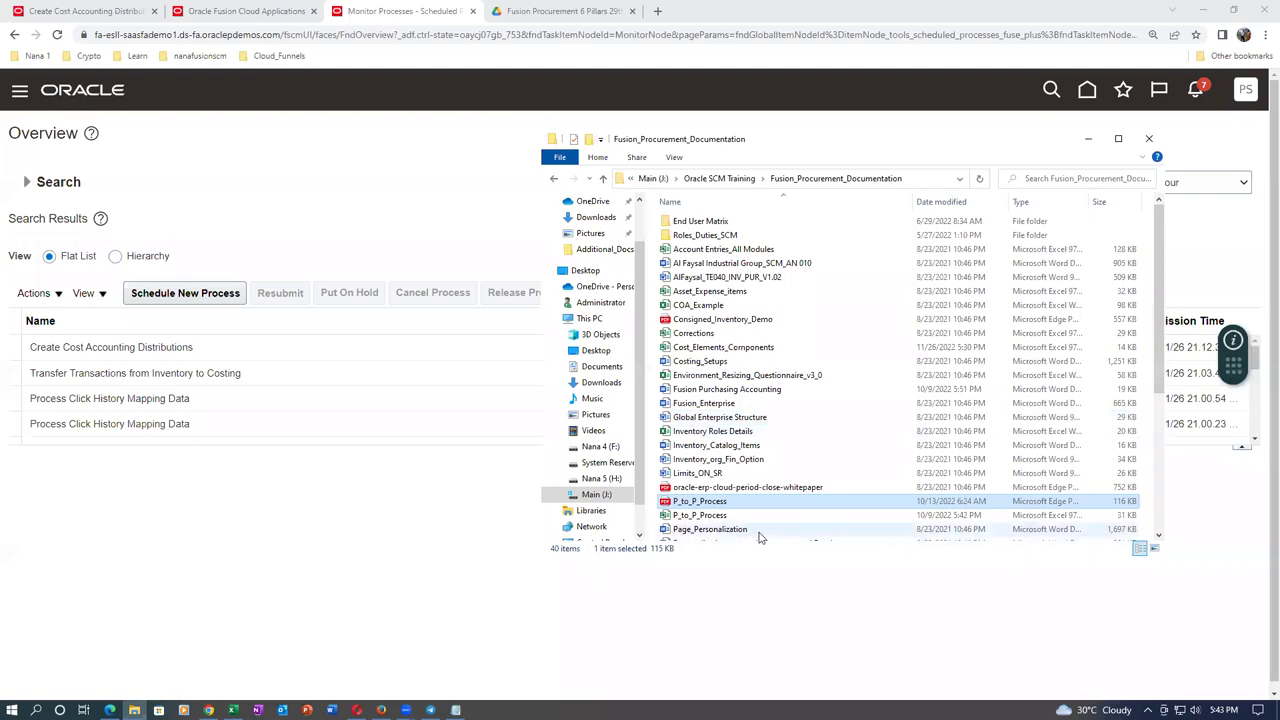
left_click(731, 516)
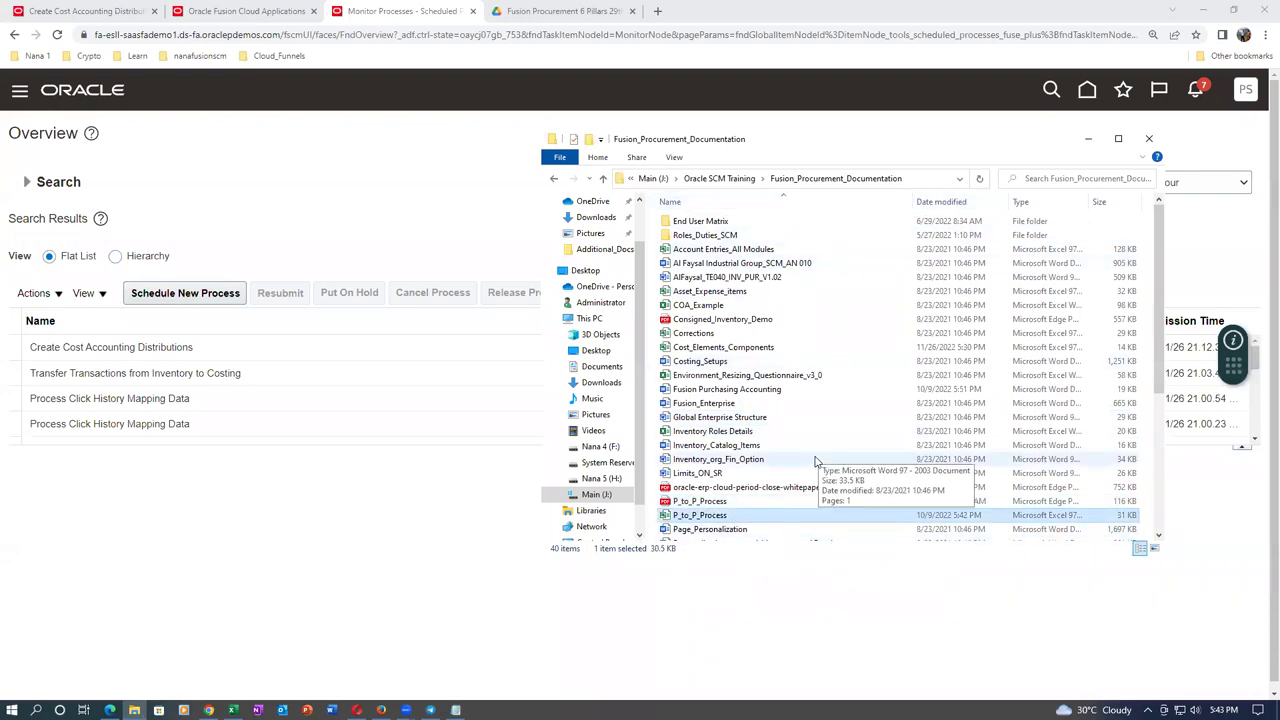
double_click(745, 516)
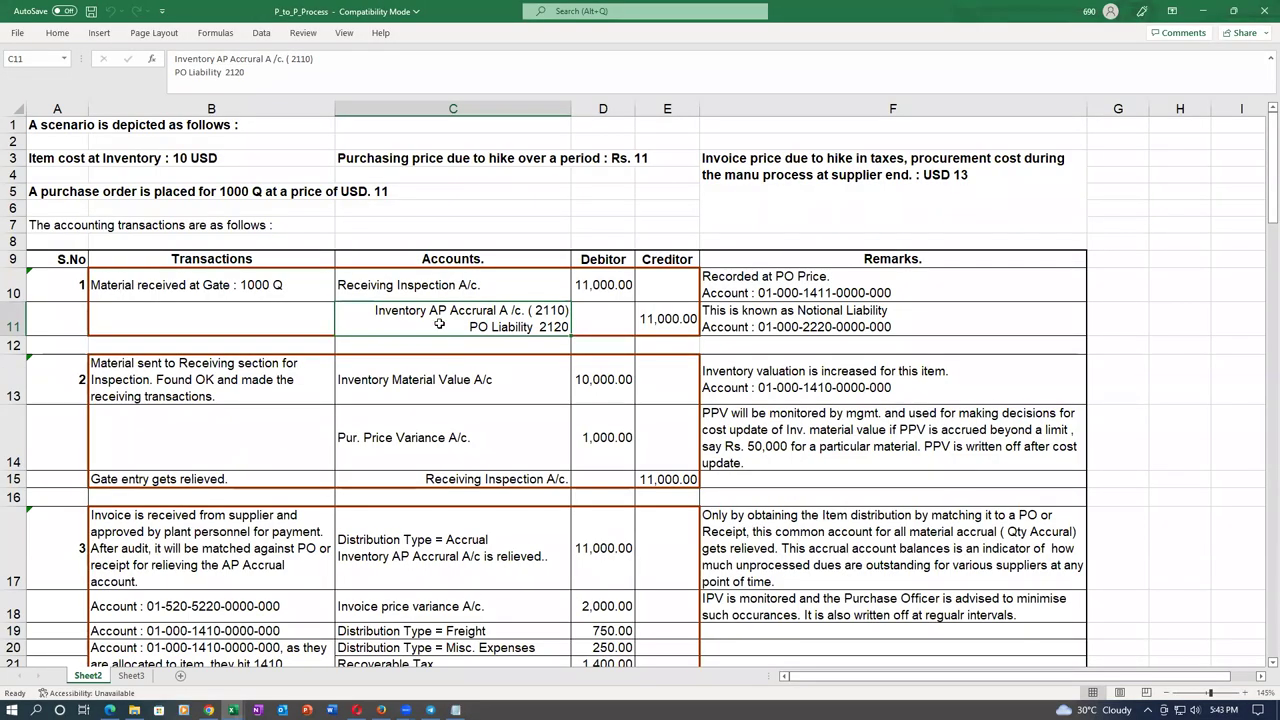
Examine the debit and credit entries for the material received at the gate and the transaction into inventory
left_click(430, 287)
left_click(591, 278)
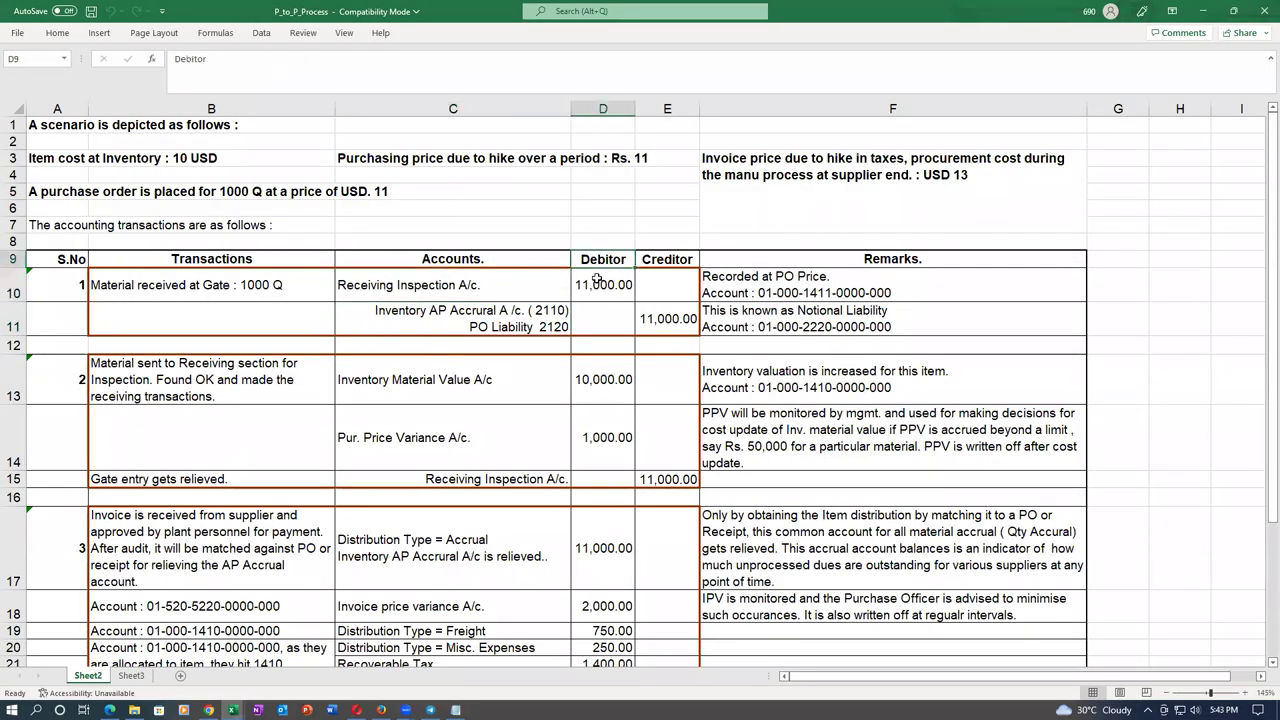
left_click(436, 322)
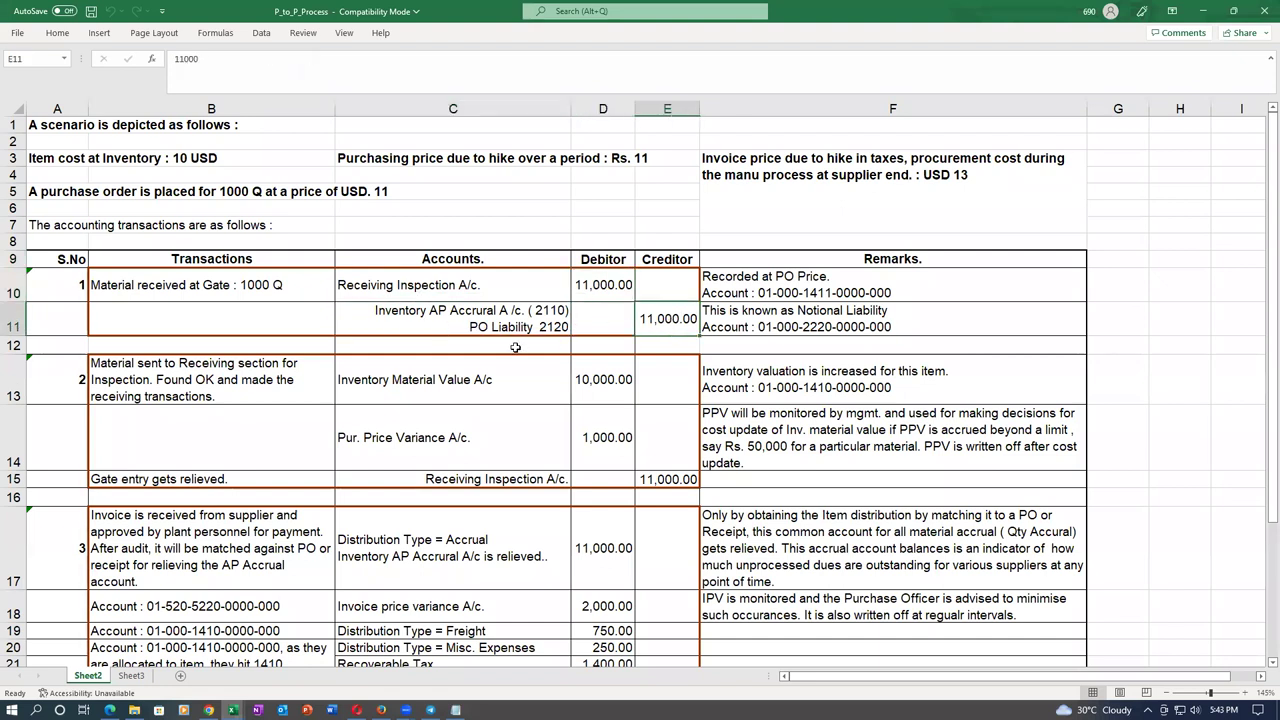
left_click(663, 318)
left_click(497, 326)
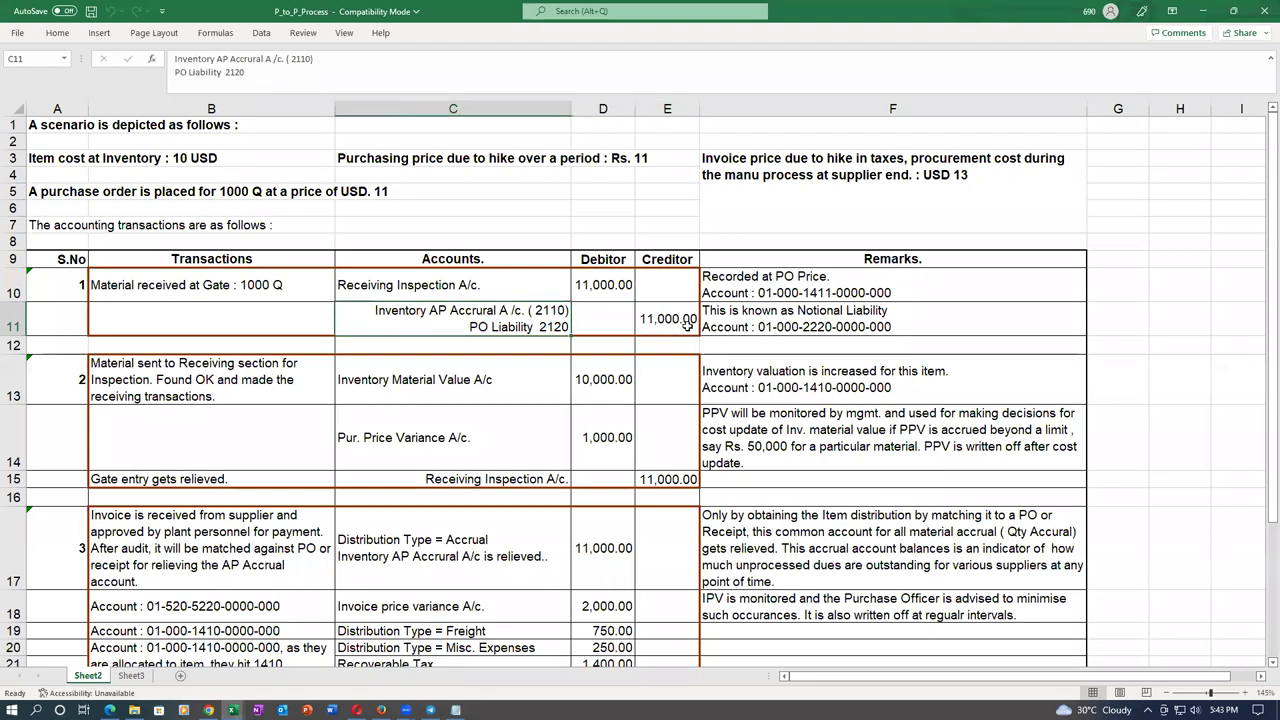
left_click(677, 319)
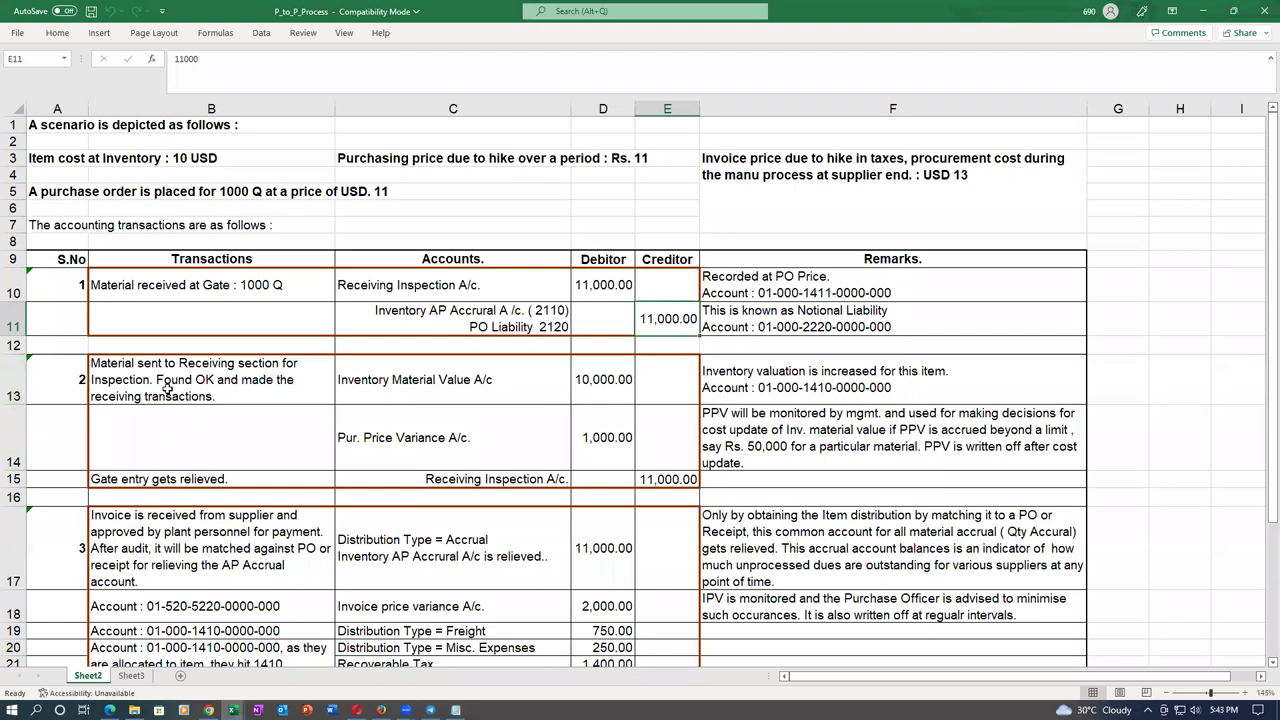
left_click(470, 382)
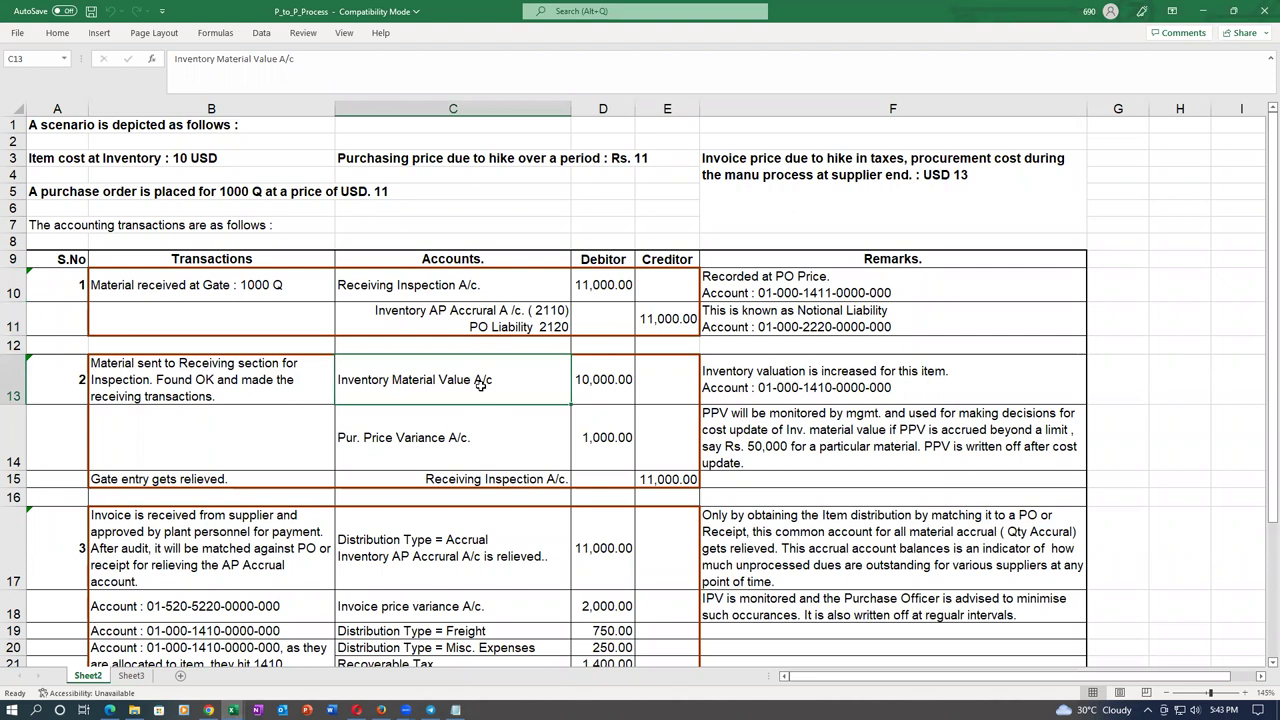
left_click(520, 481)
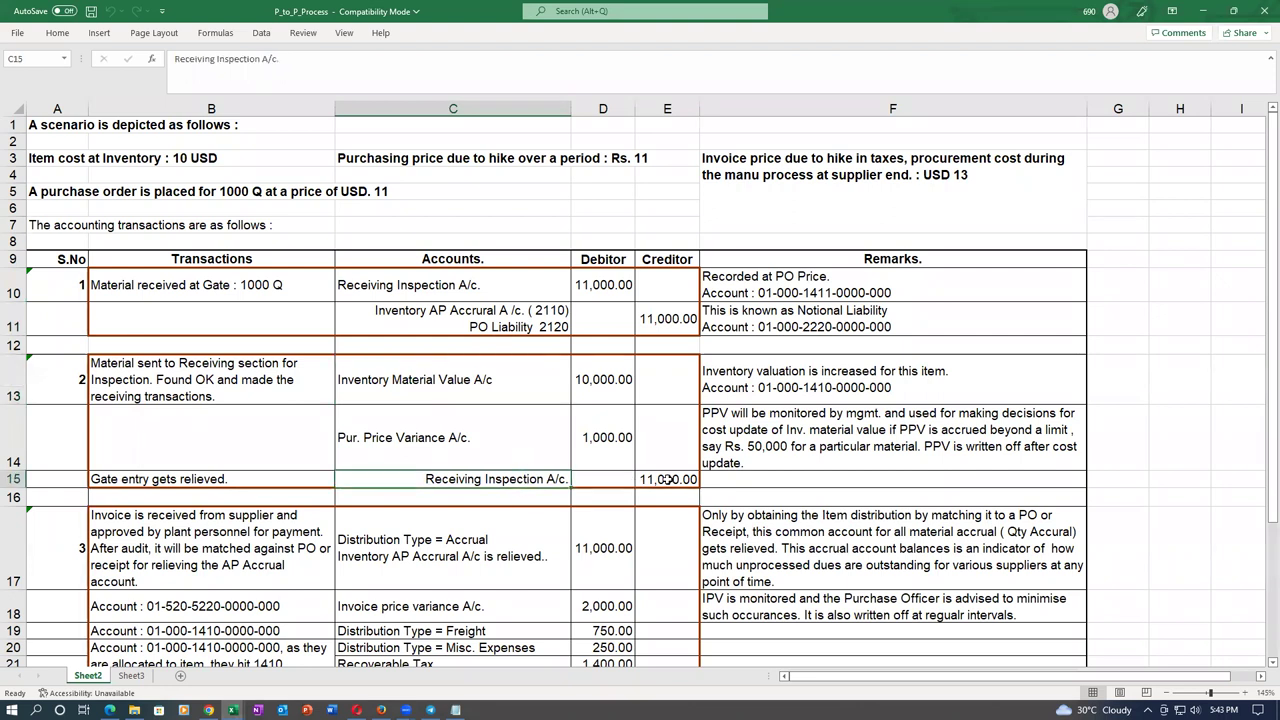
left_click(643, 479)
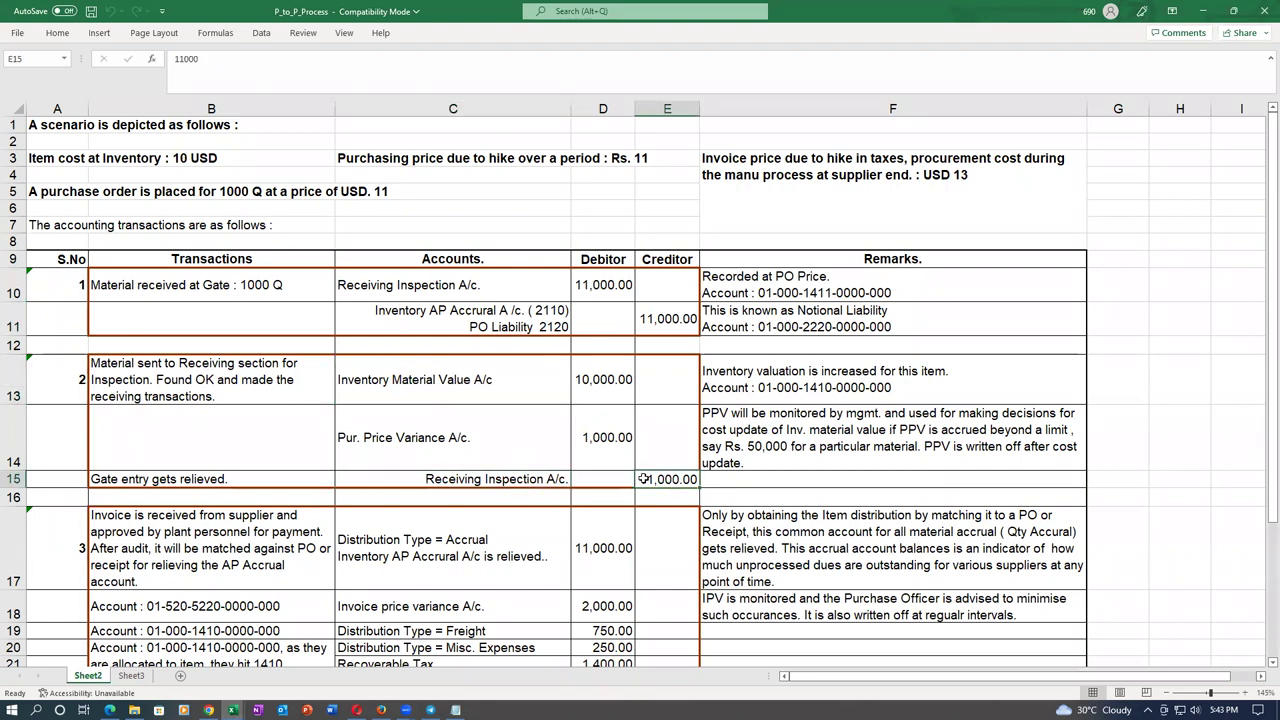
Compare the Inventory AP Accrual credit at gate receipt with the accrual debit that relieves it at invoice matching
left_click(461, 326)
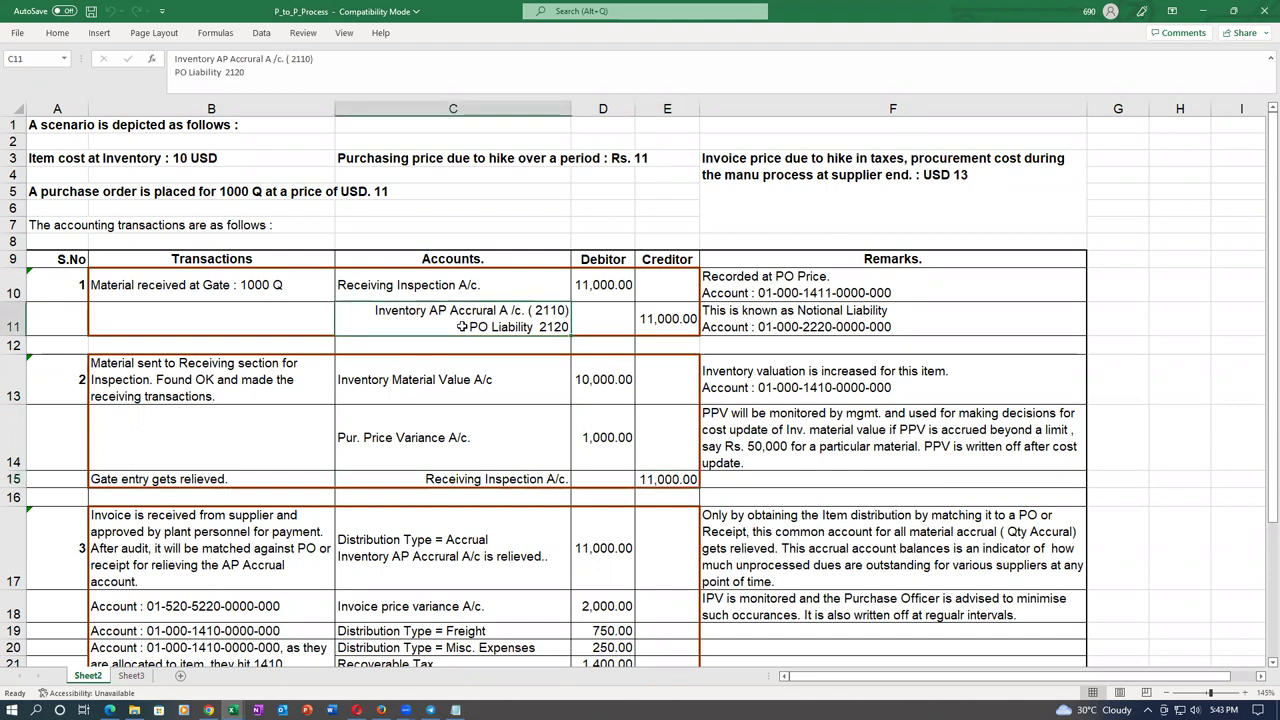
left_click(800, 316)
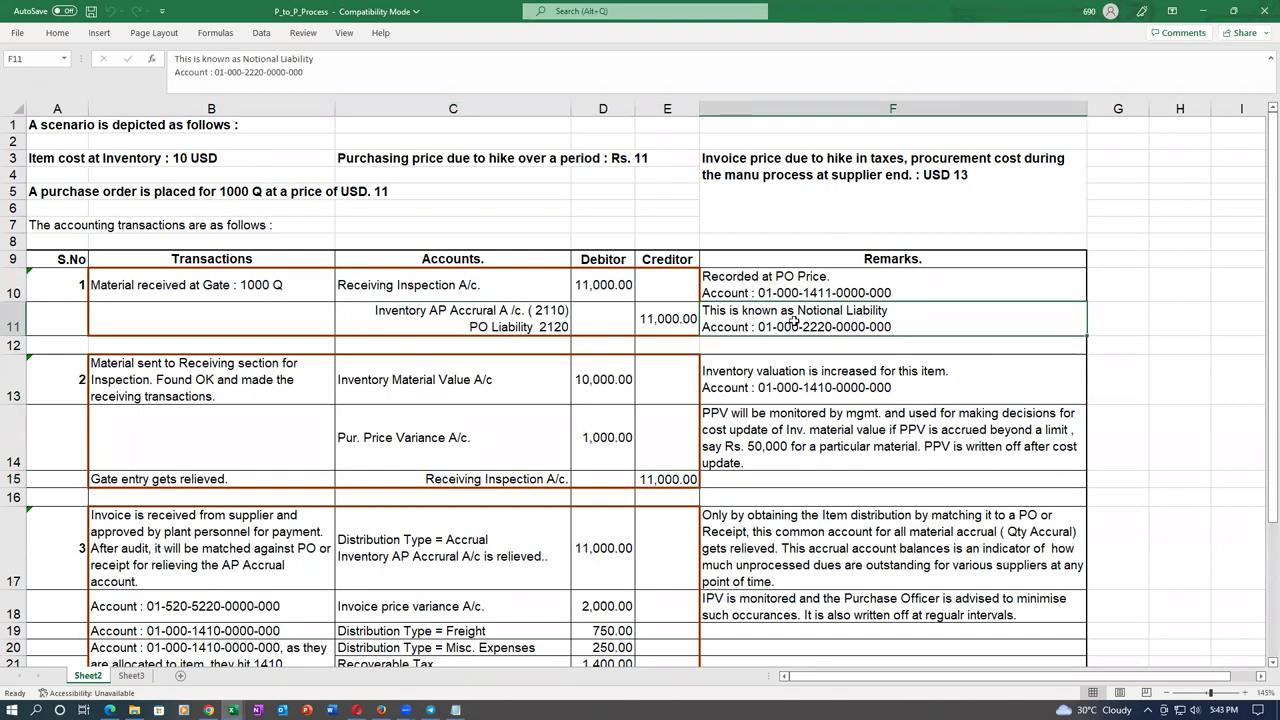
left_click(450, 326)
left_click(294, 328)
left_click(394, 326)
left_click(257, 582)
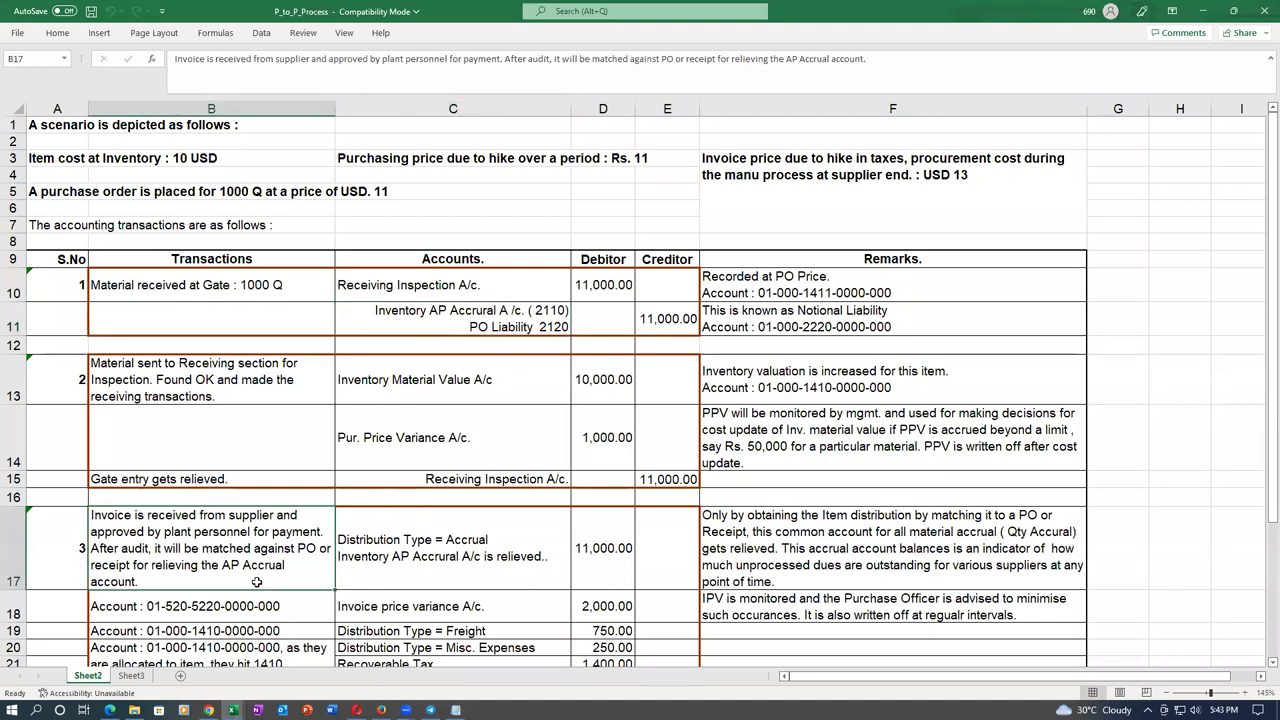
left_click(688, 318)
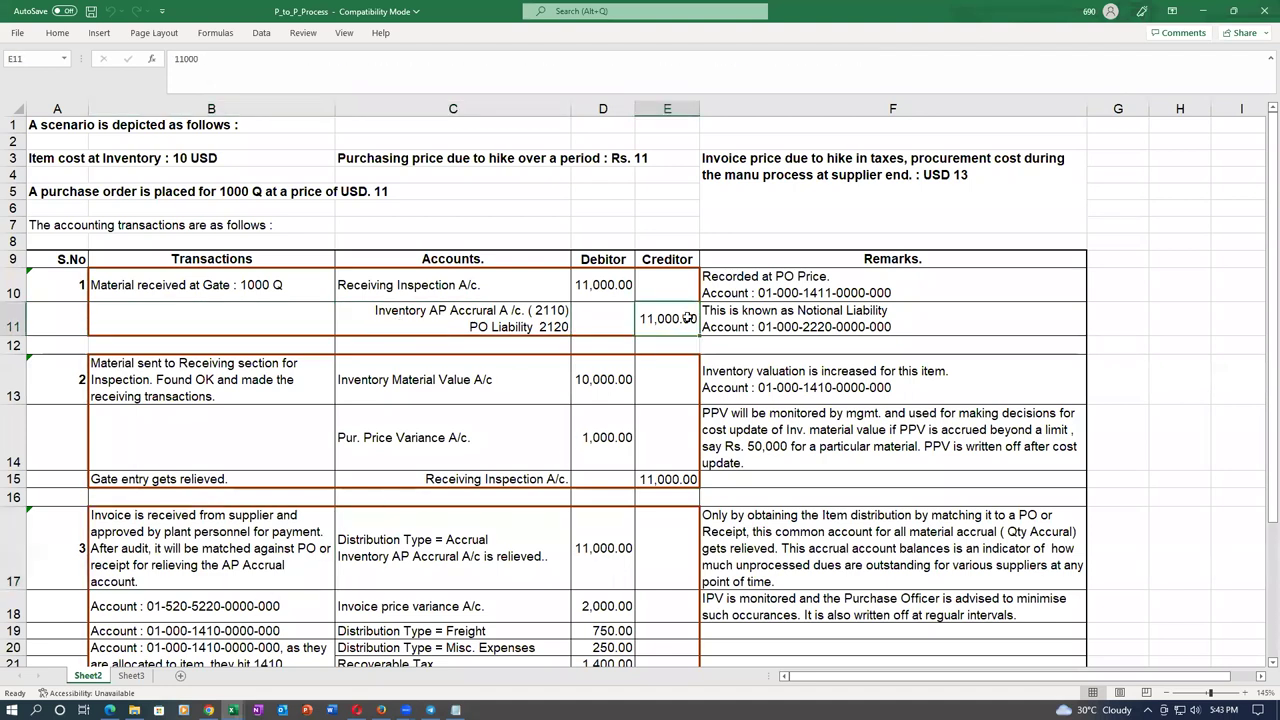
left_click(594, 552)
left_click(535, 556)
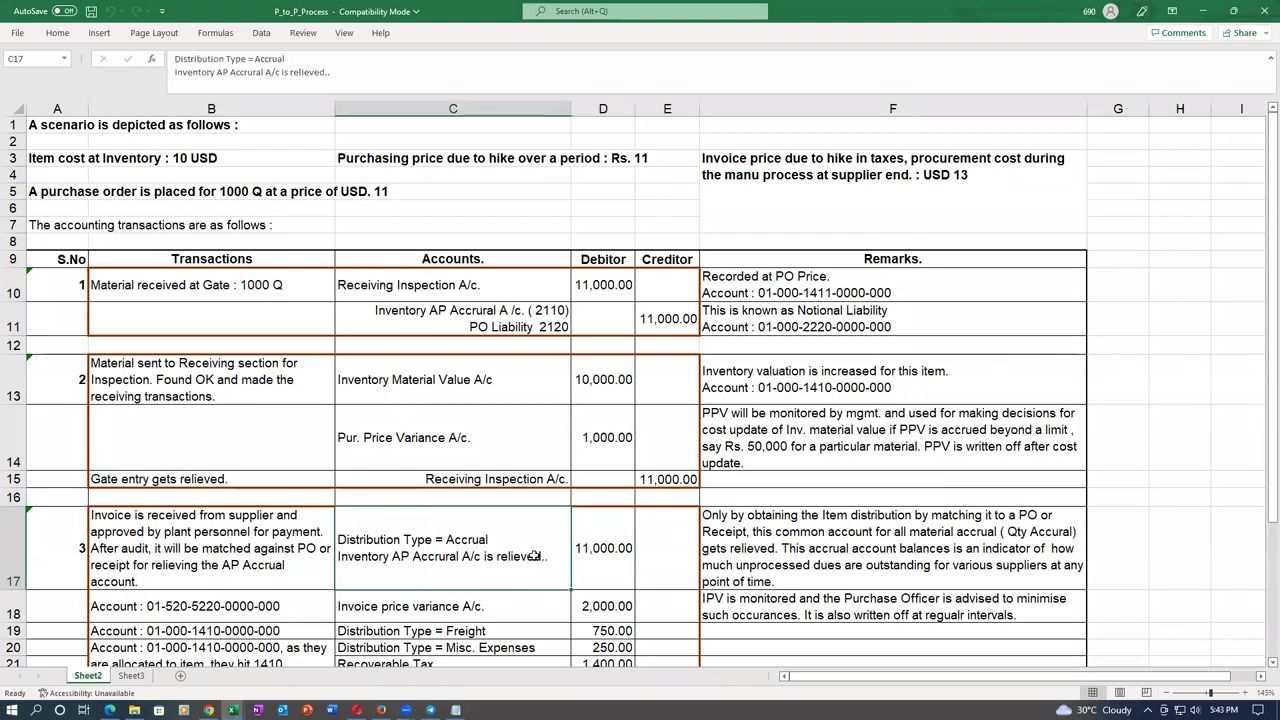
left_click(594, 556)
left_click(672, 310)
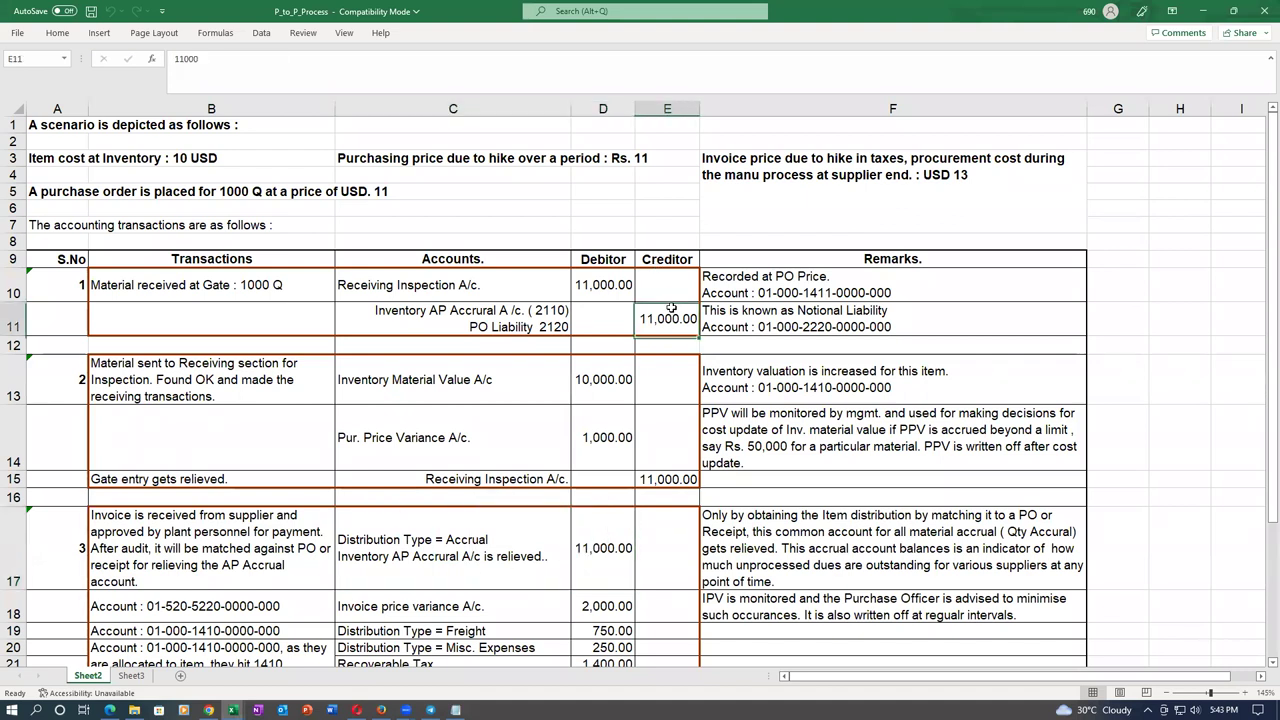
left_click(471, 522)
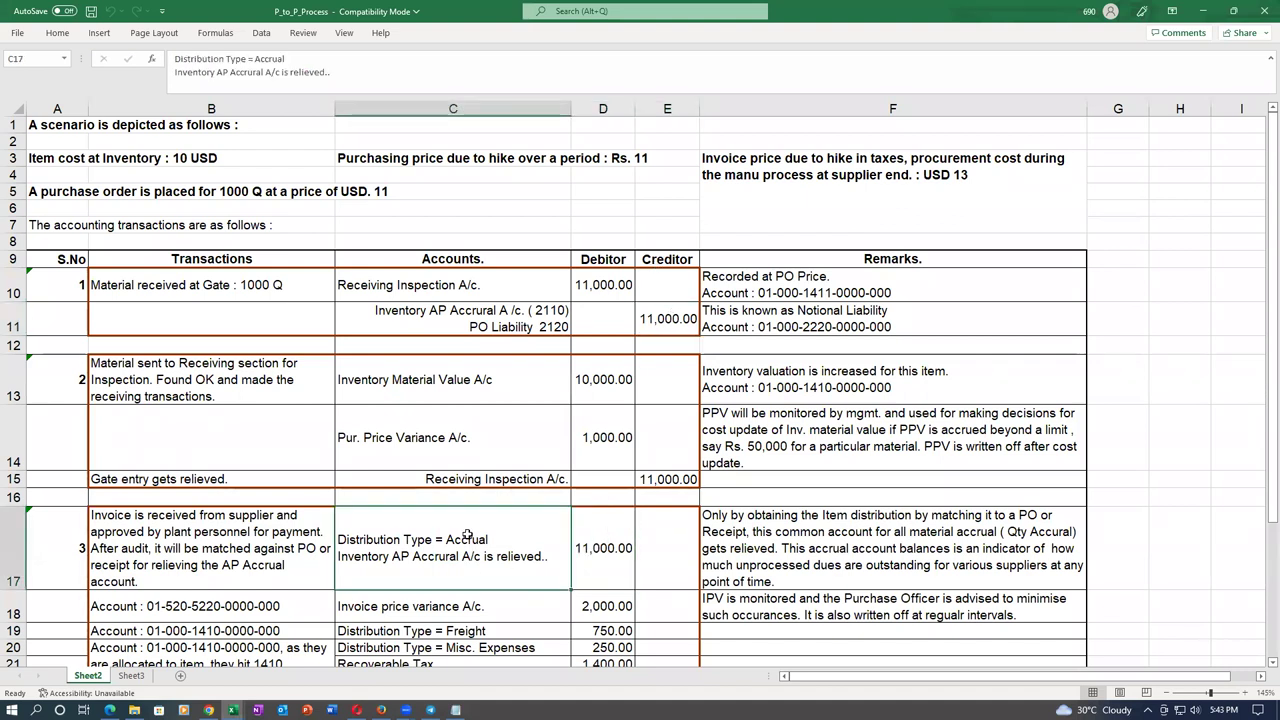
left_click(678, 319)
left_click(615, 548)
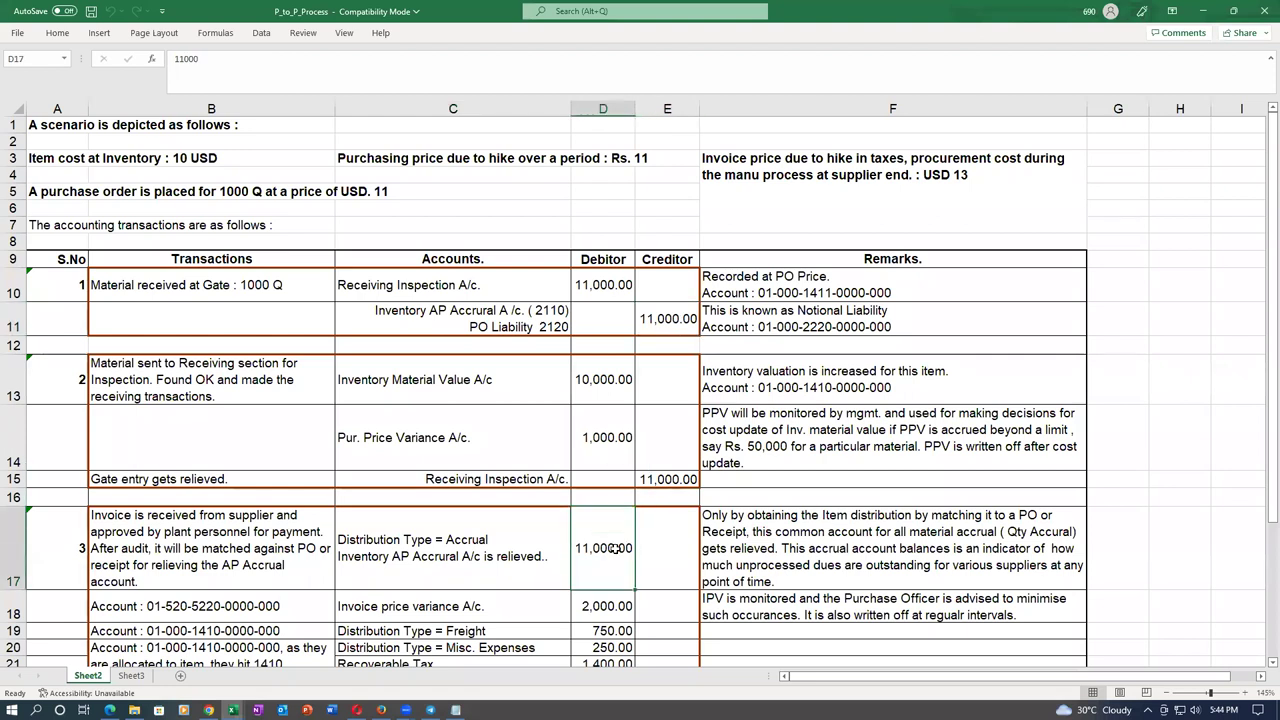
left_click(678, 322)
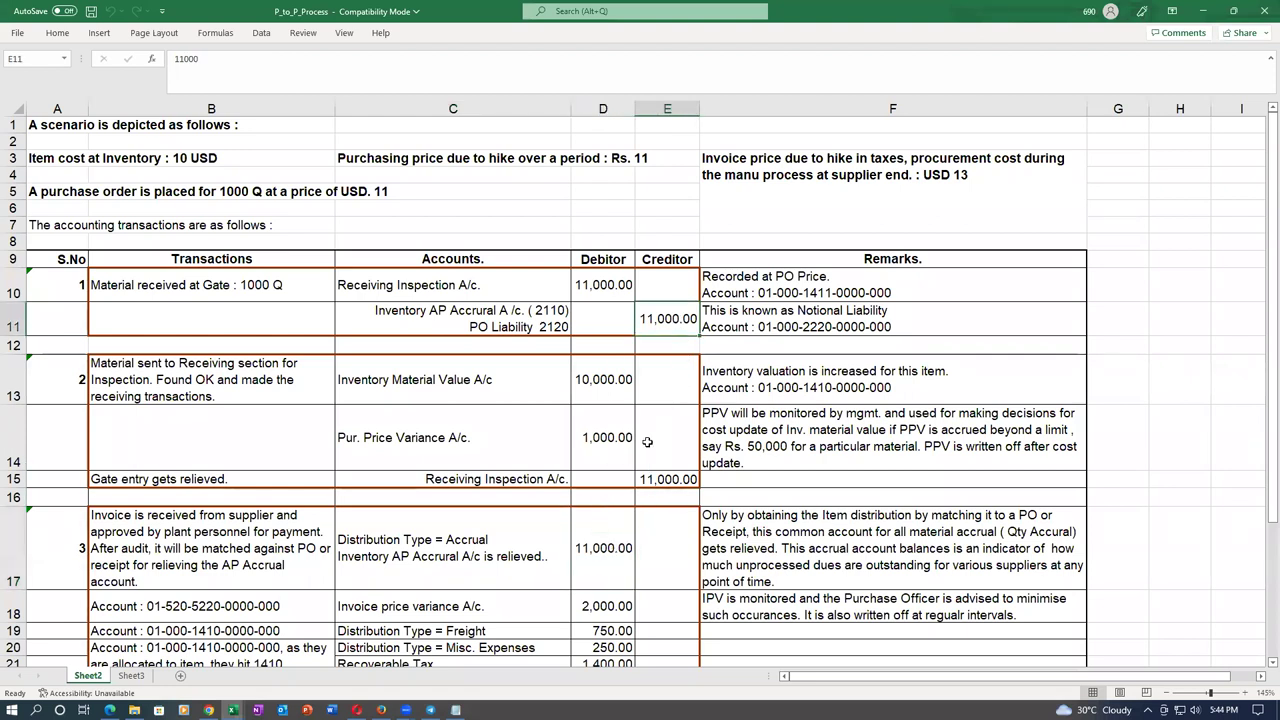
left_click(621, 536)
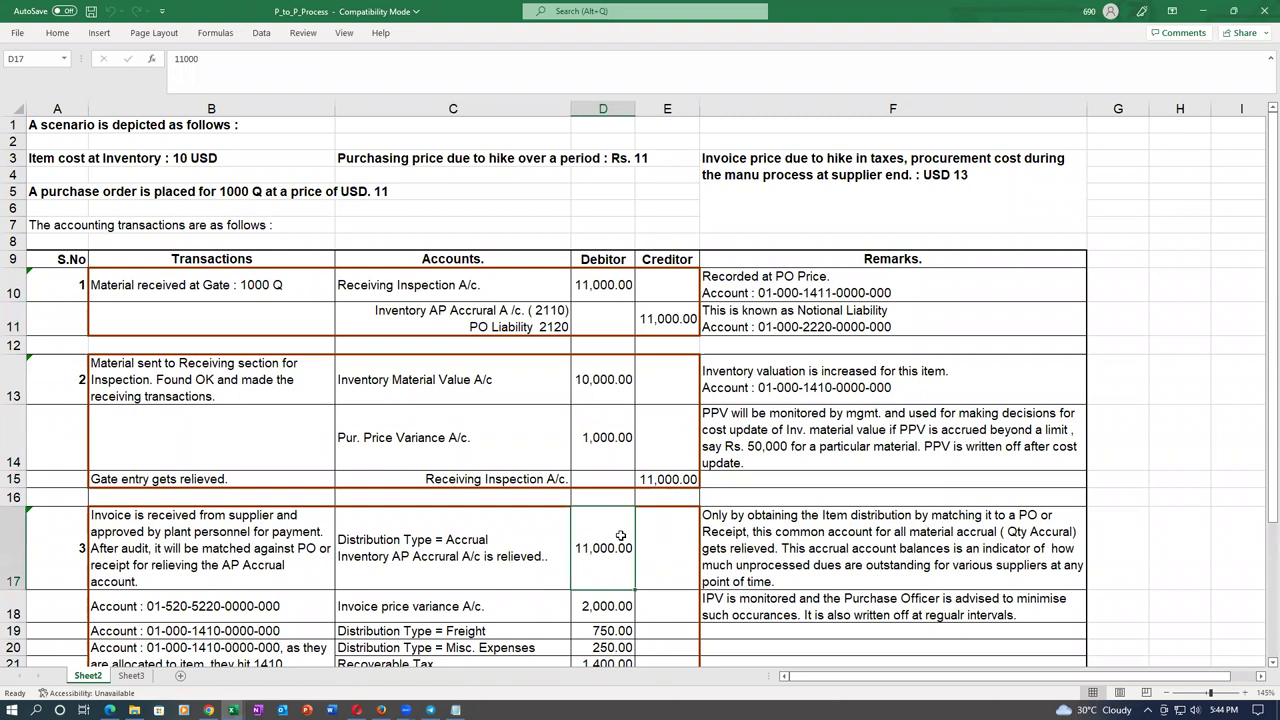
left_click(404, 383)
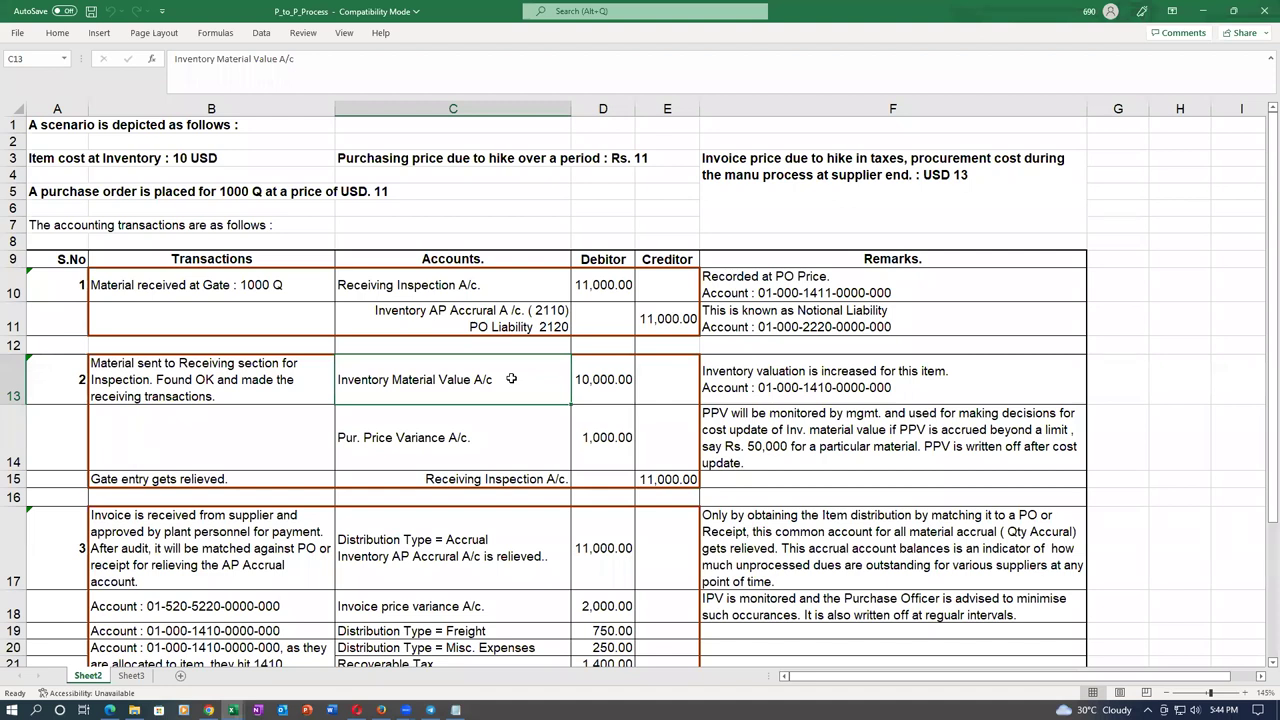
Switch back to the scheduled processes list in Oracle Fusion and refresh it repeatedly to check Create Cost Accounting Distributions
key("ctrl+Tab")
key("alt+Tab")
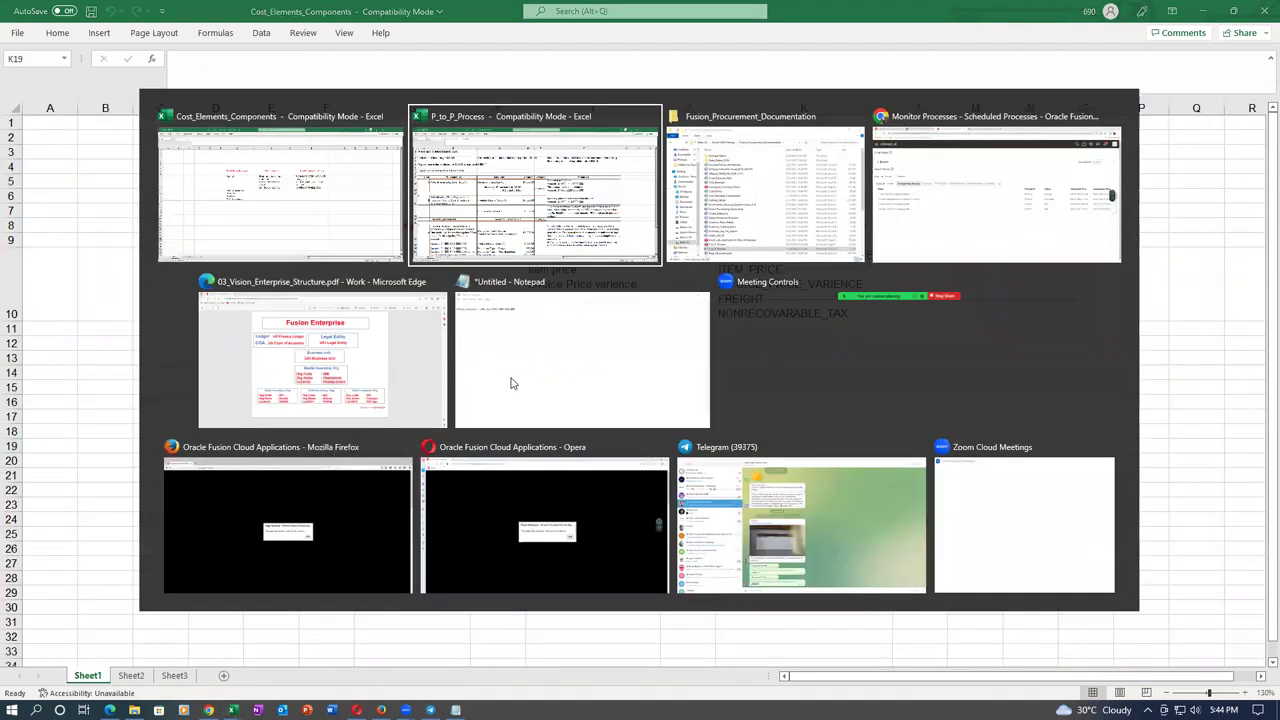
key("alt+Tab")
key("alt+Tab")
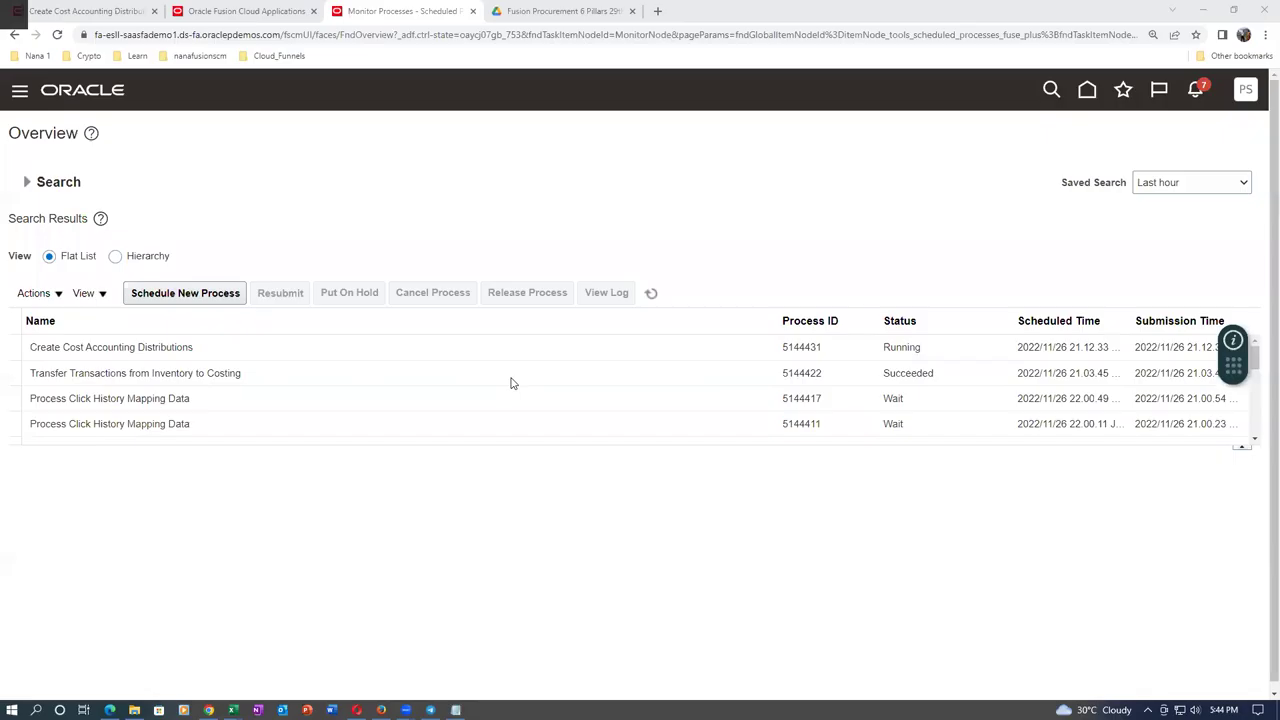
left_click(652, 293)
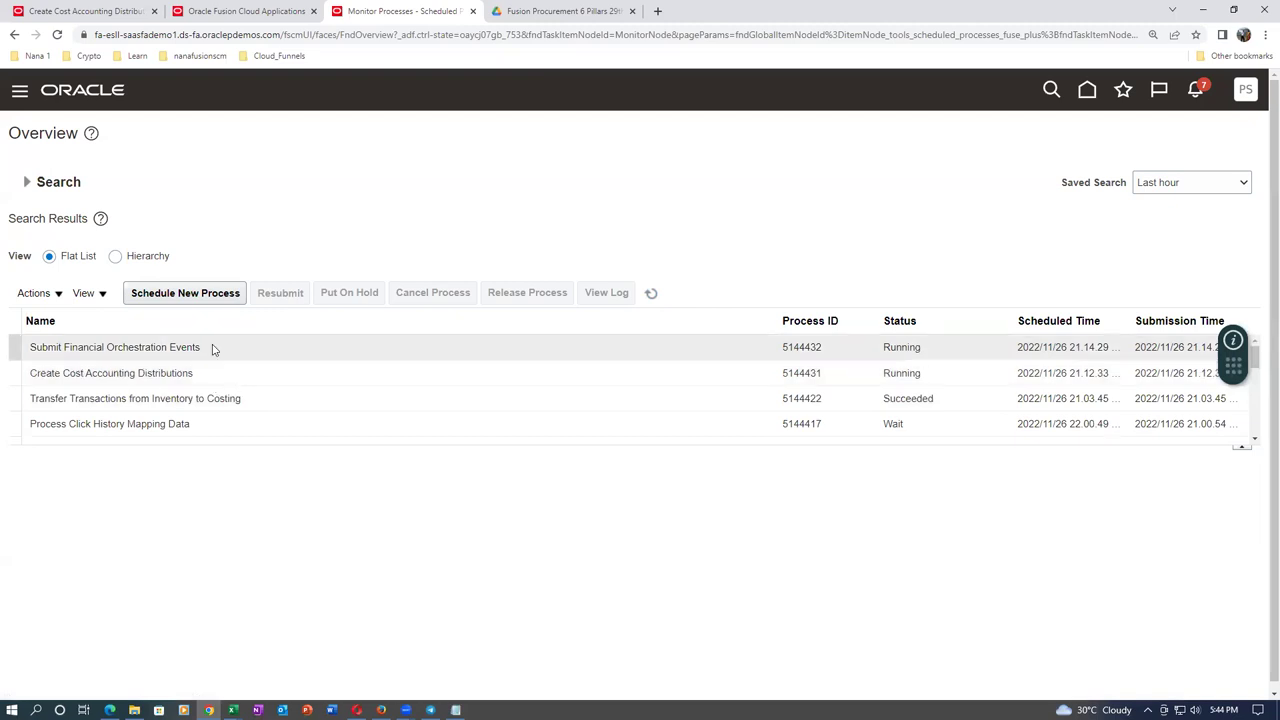
left_click(653, 295)
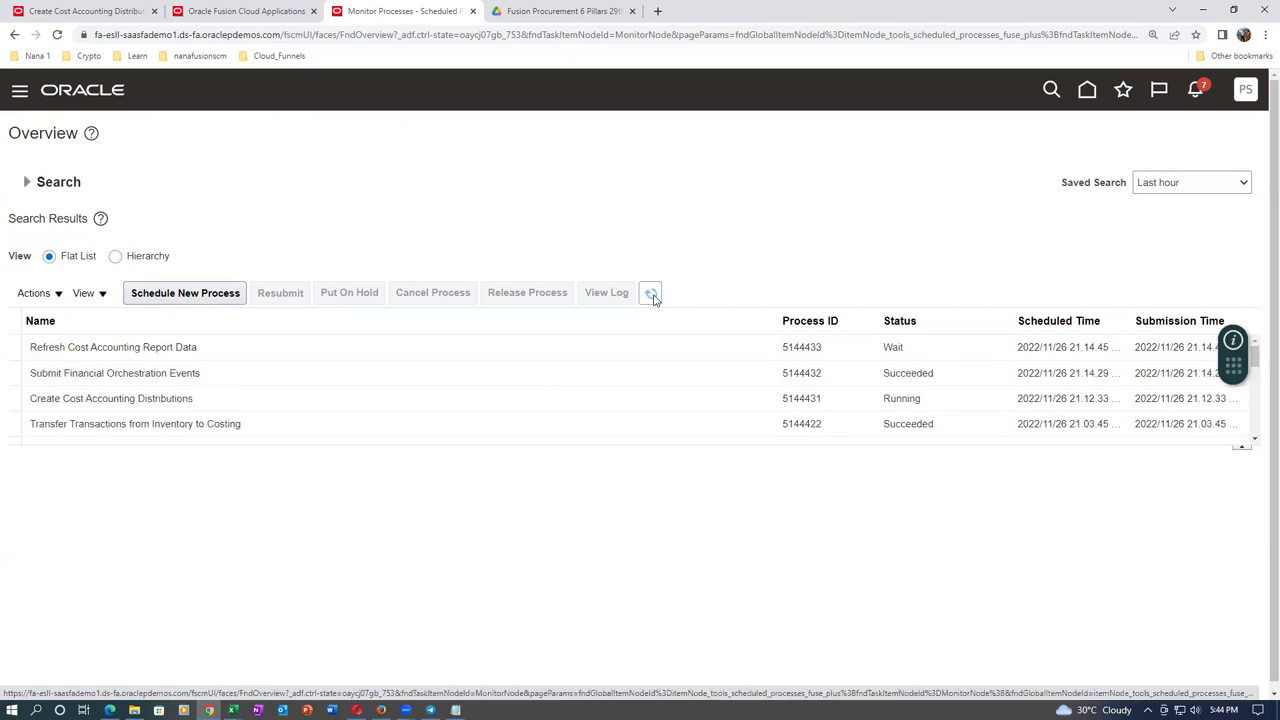
left_click(651, 295)
left_click(651, 295)
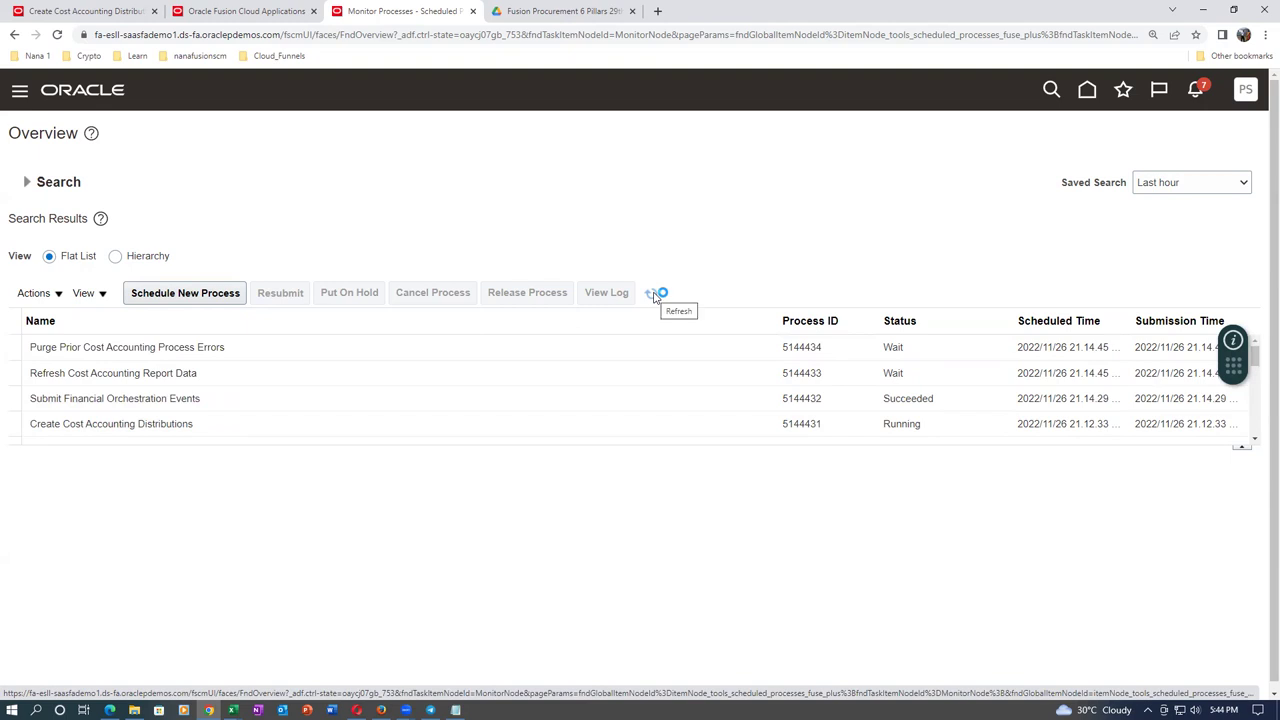
left_click(651, 294)
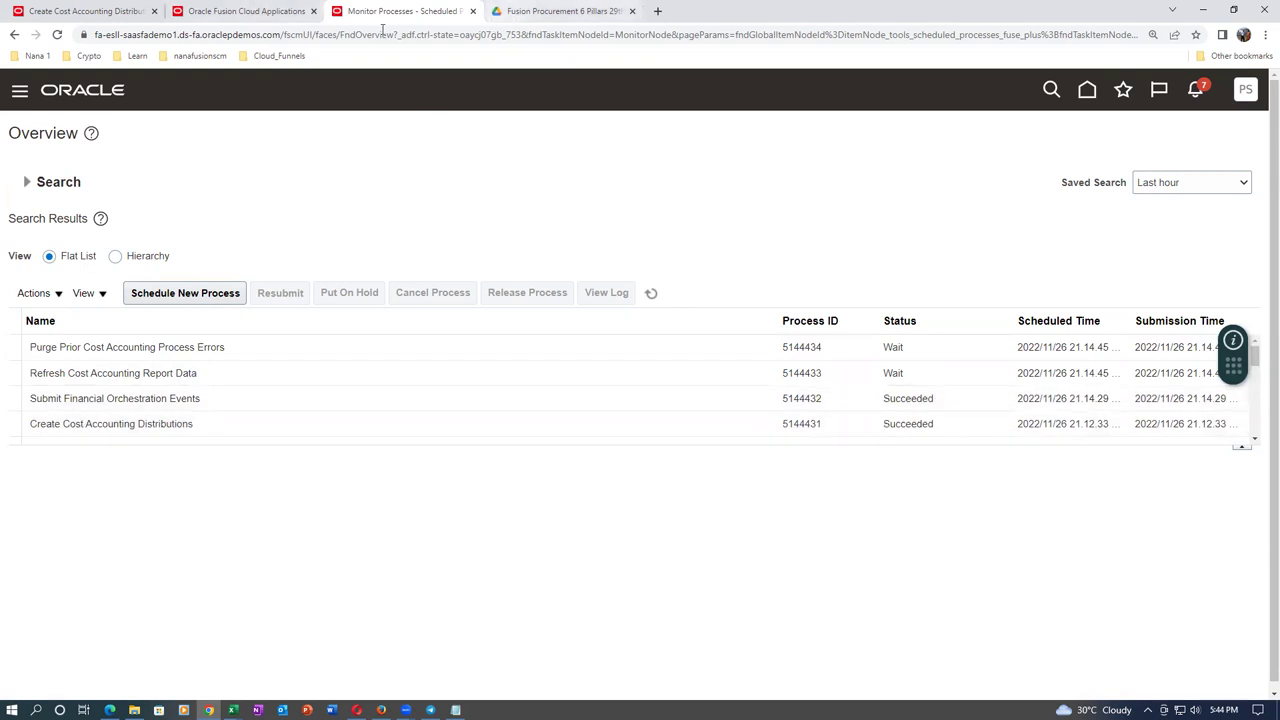
Save and close the Create Cost Accounting Distributions page, and open the Review Cost Accounting Distributions task
left_click(98, 12)
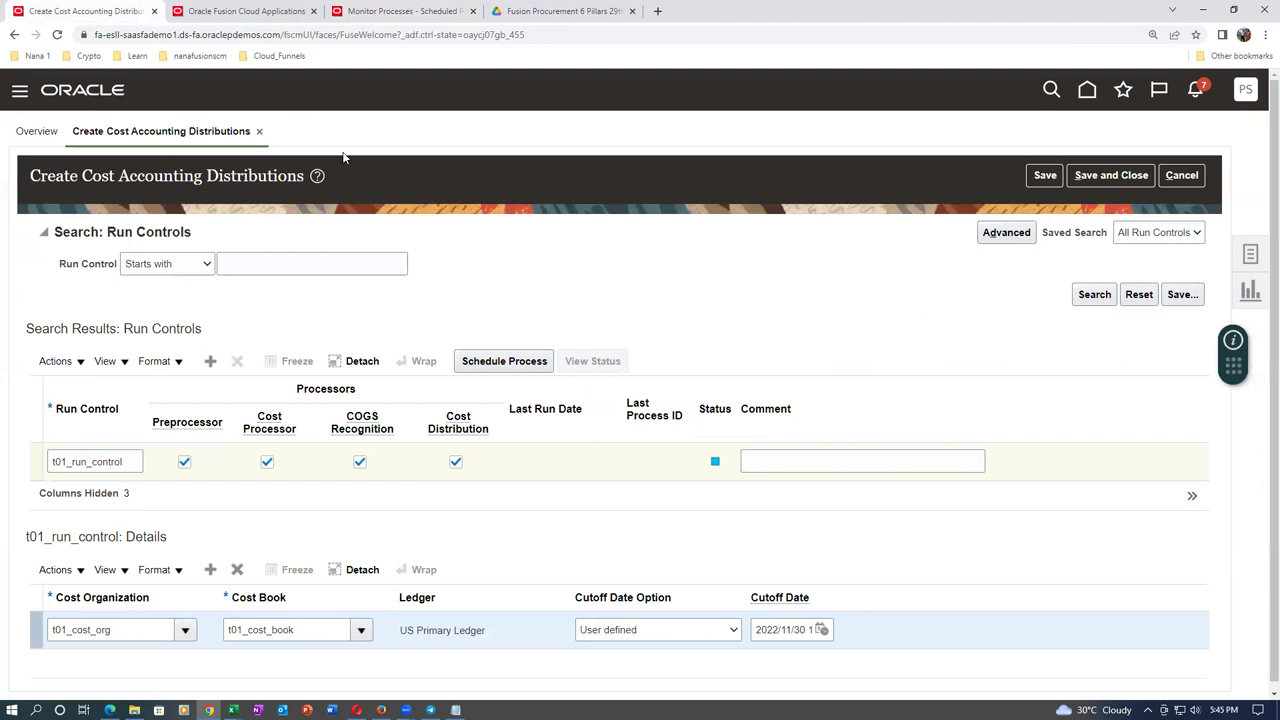
left_click(1105, 178)
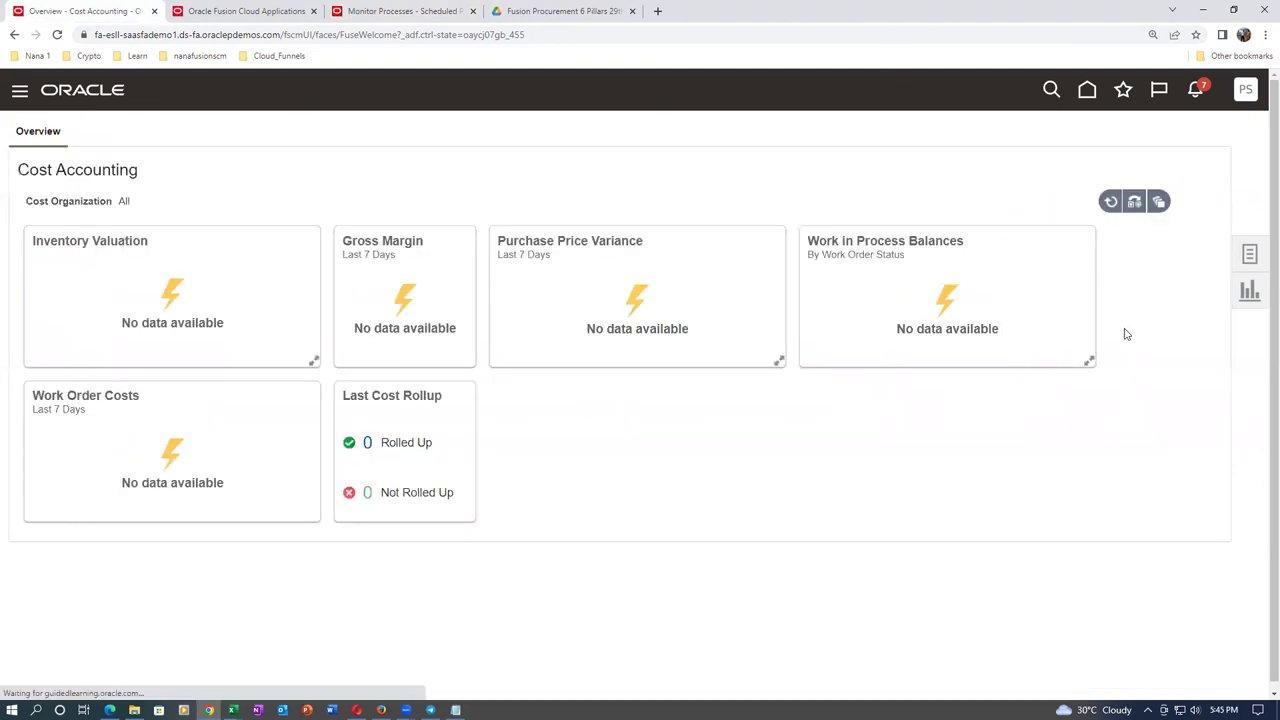
left_click(1250, 256)
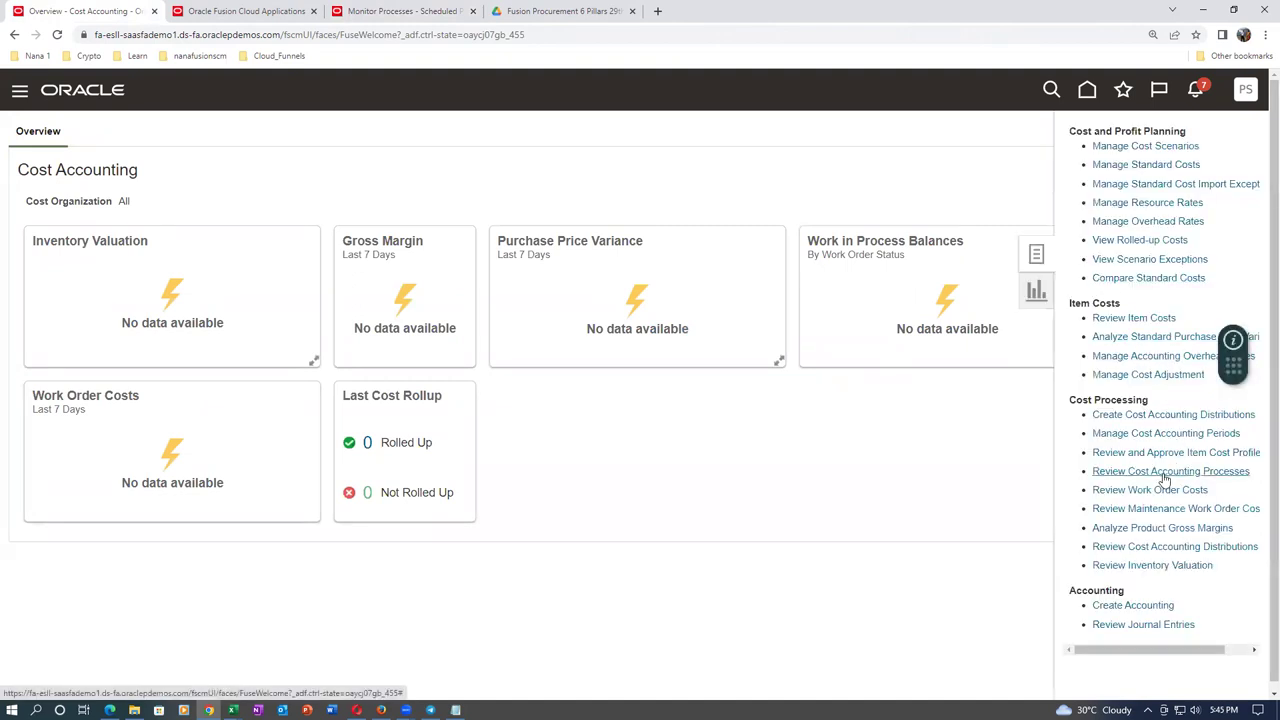
scroll(1190, 478, "down", 1)
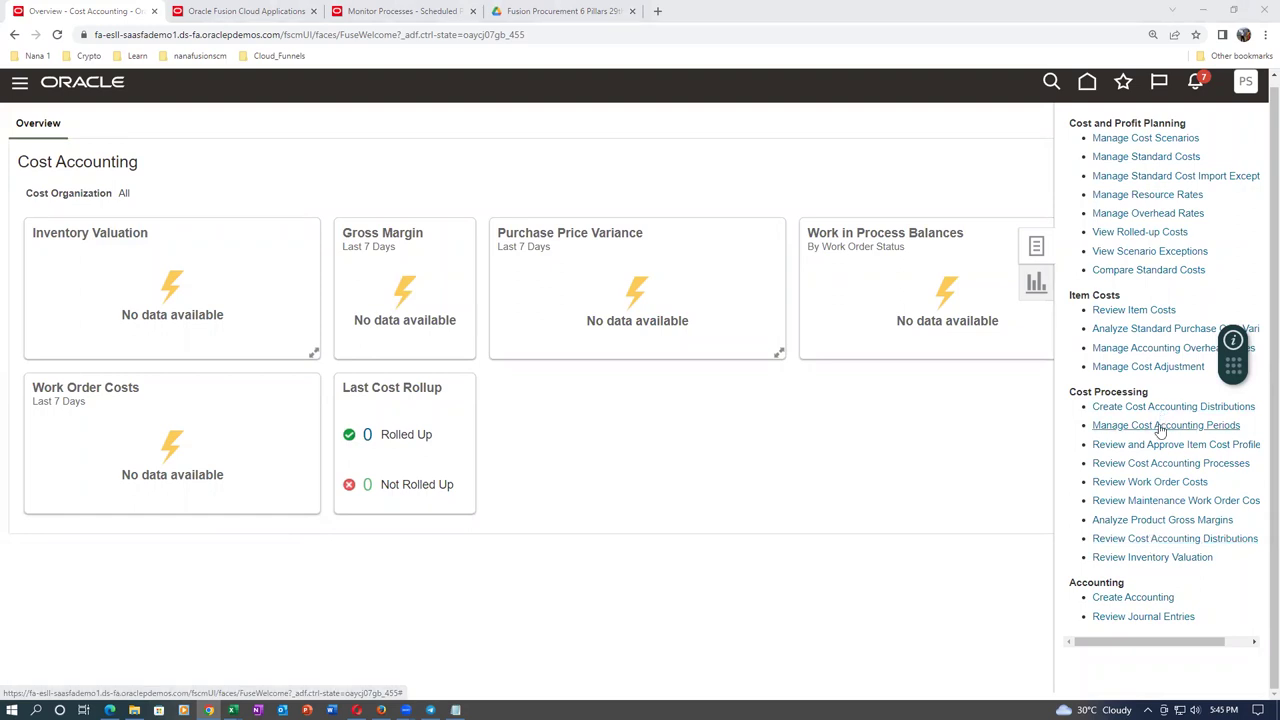
left_click(1163, 538)
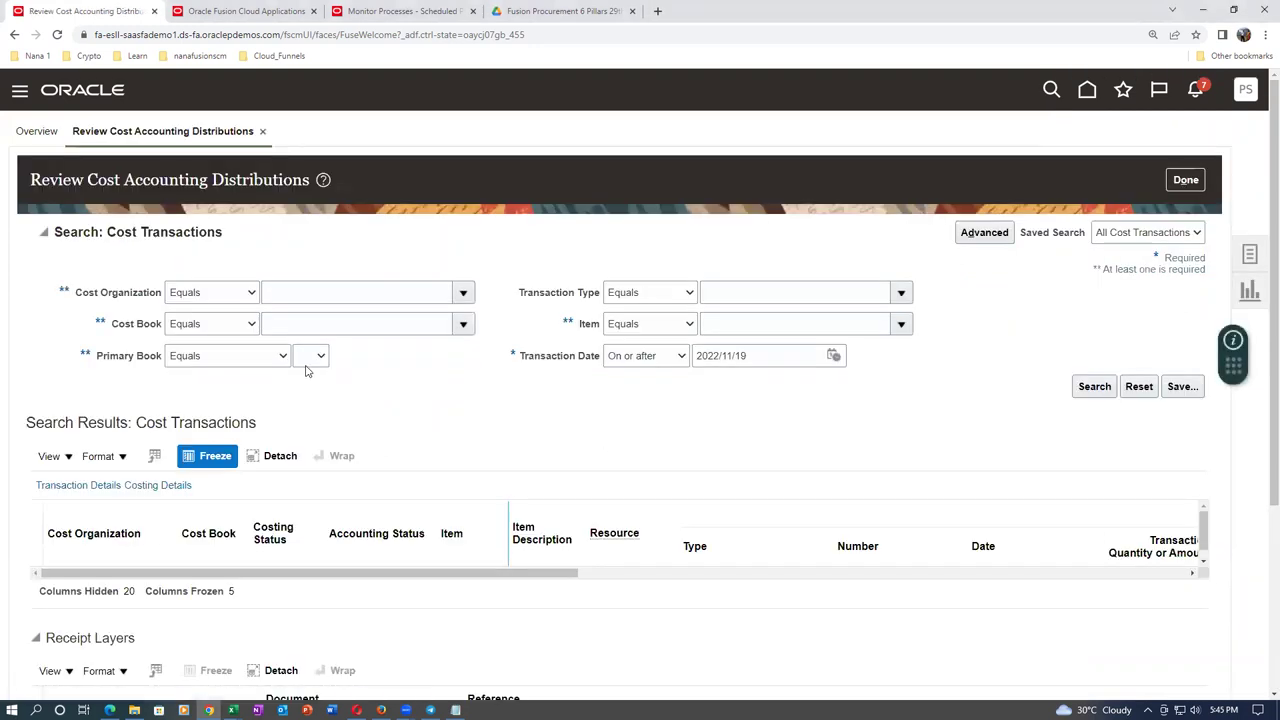
Search the cost transactions for items starting with t0101 and view the costing details of the resulting transaction
left_click(663, 323)
left_click(660, 340)
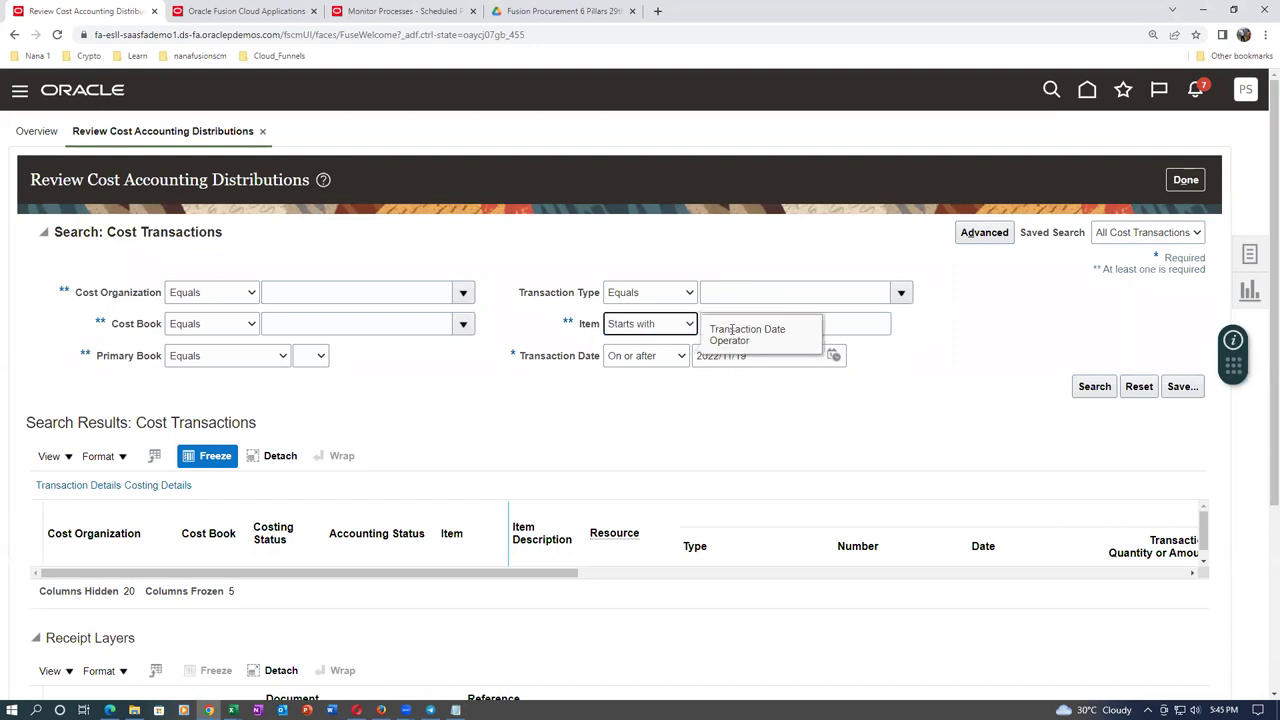
left_click(867, 322)
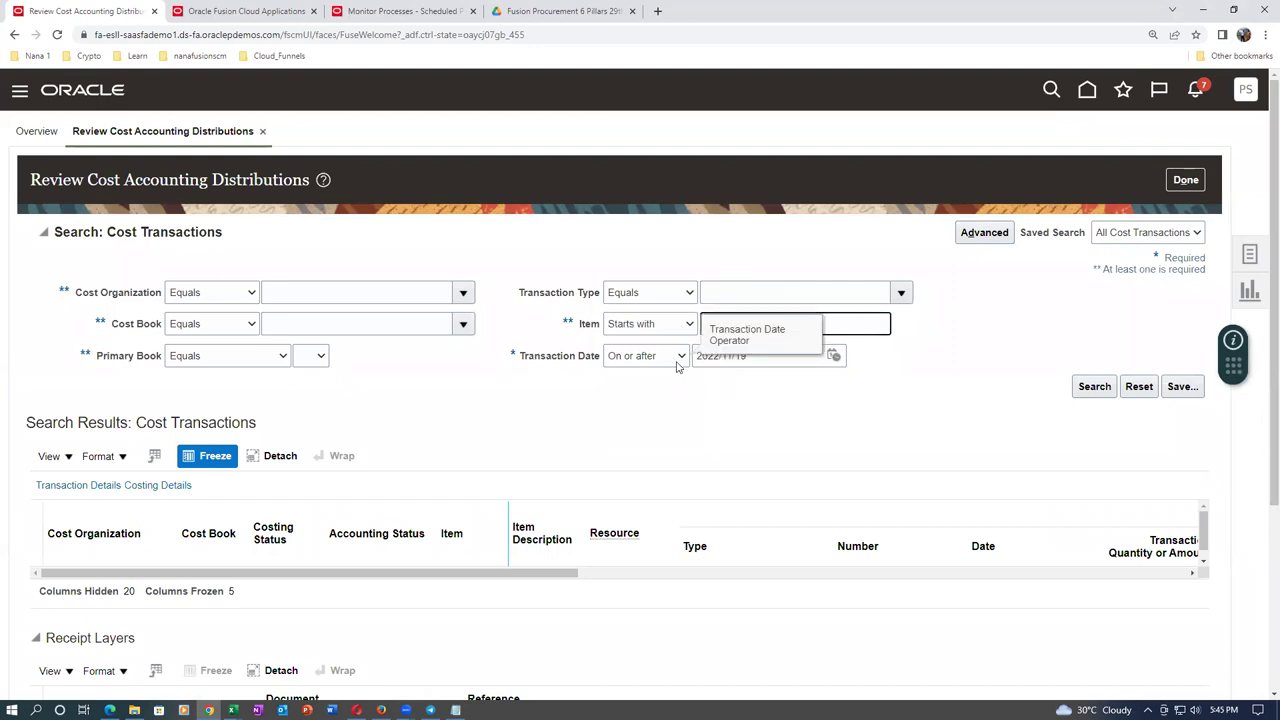
type("t0101")
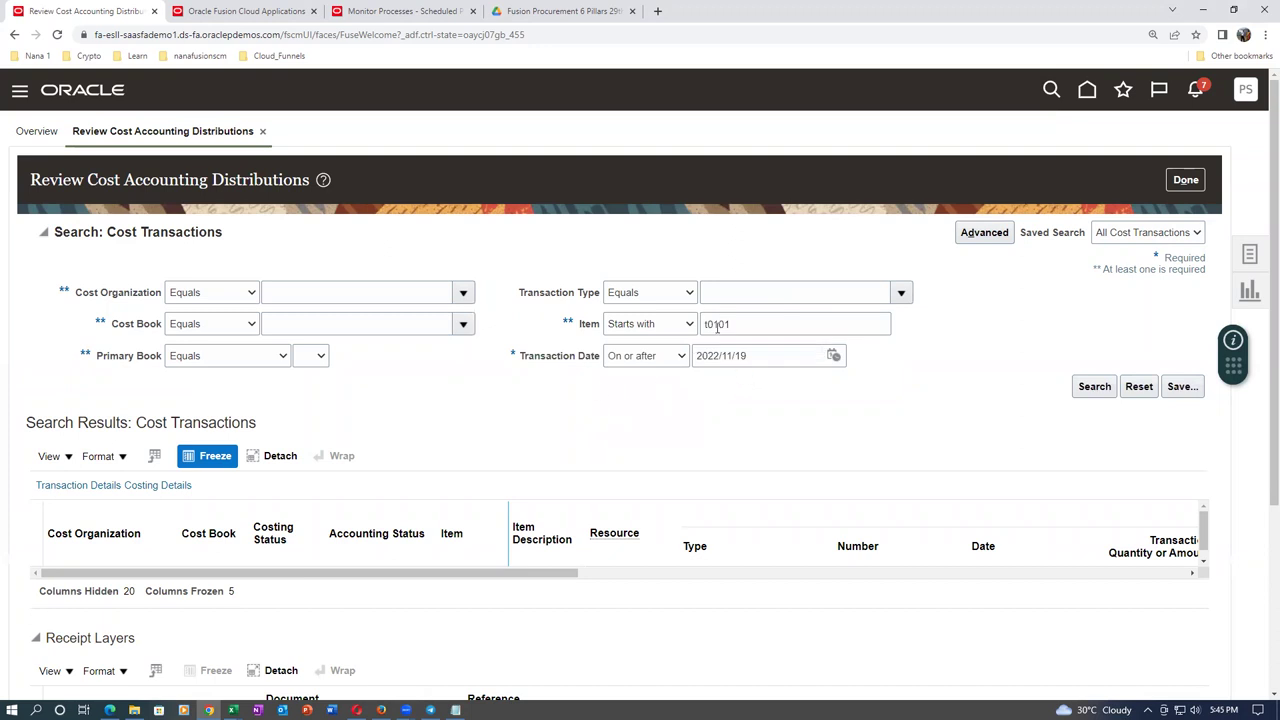
key("shift+Tab")
key("shift+Tab")
key("shift+Tab")
key("shift+Tab")
key("shift+Tab")
left_click(559, 441)
left_click(1094, 386)
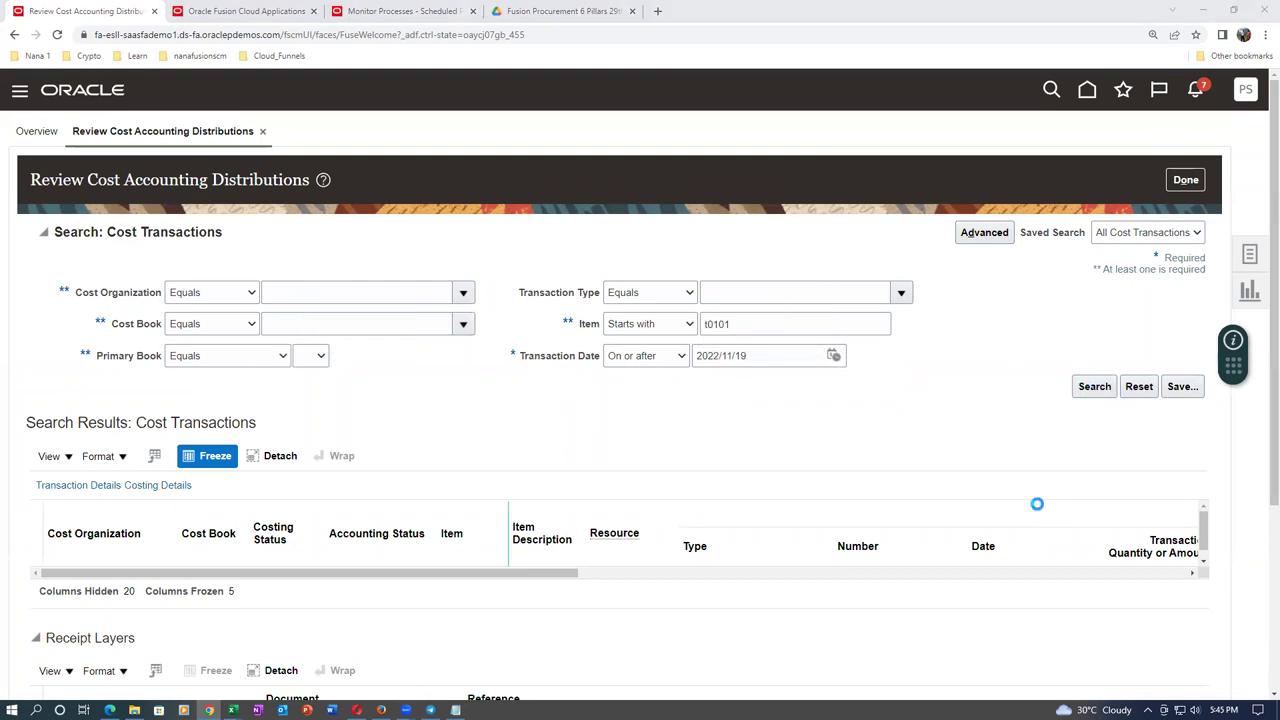
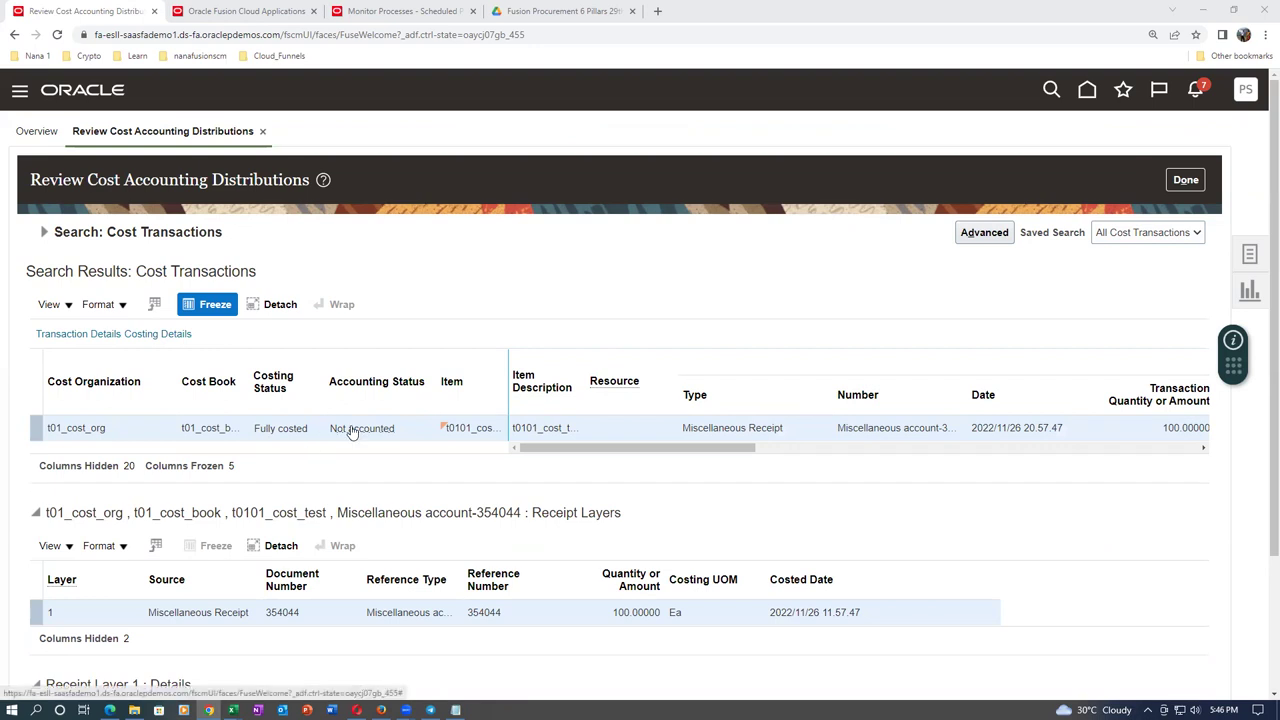
left_click_drag(627, 456, 1162, 466)
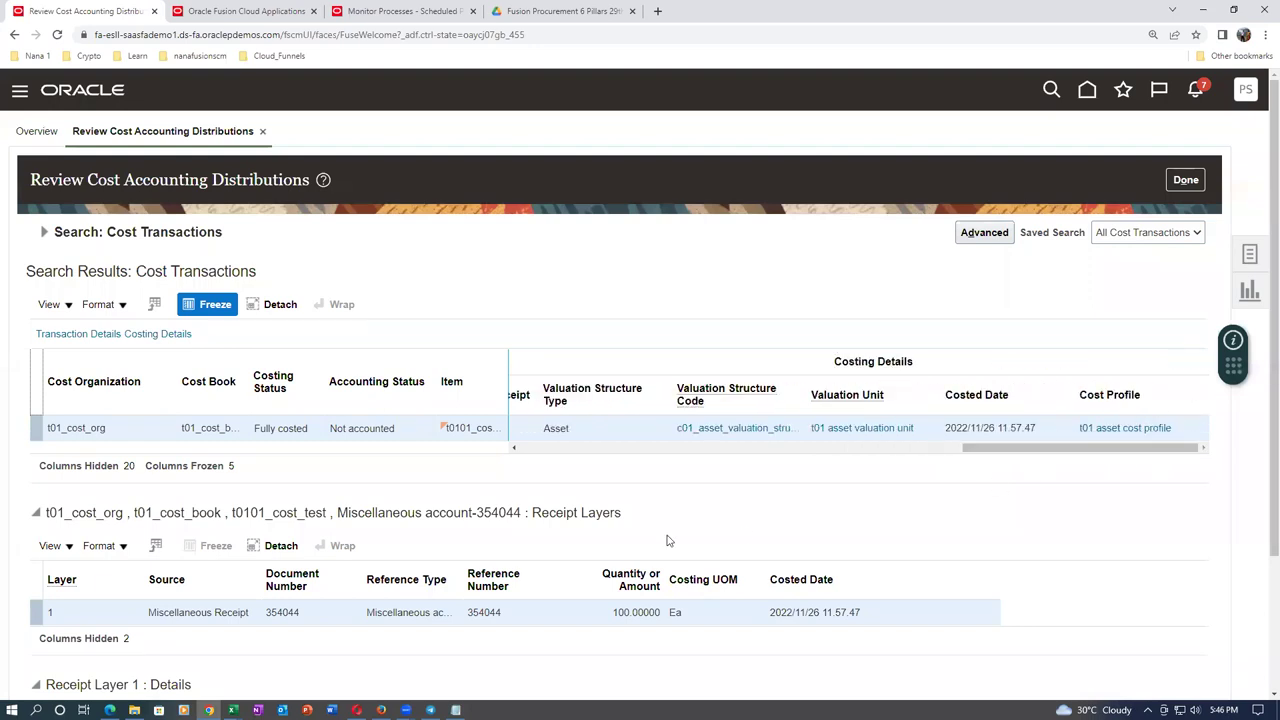
Review the unit cost of receipt layer 1 and the debit and credit lines of its cost distributions
scroll(496, 510, "down", 2)
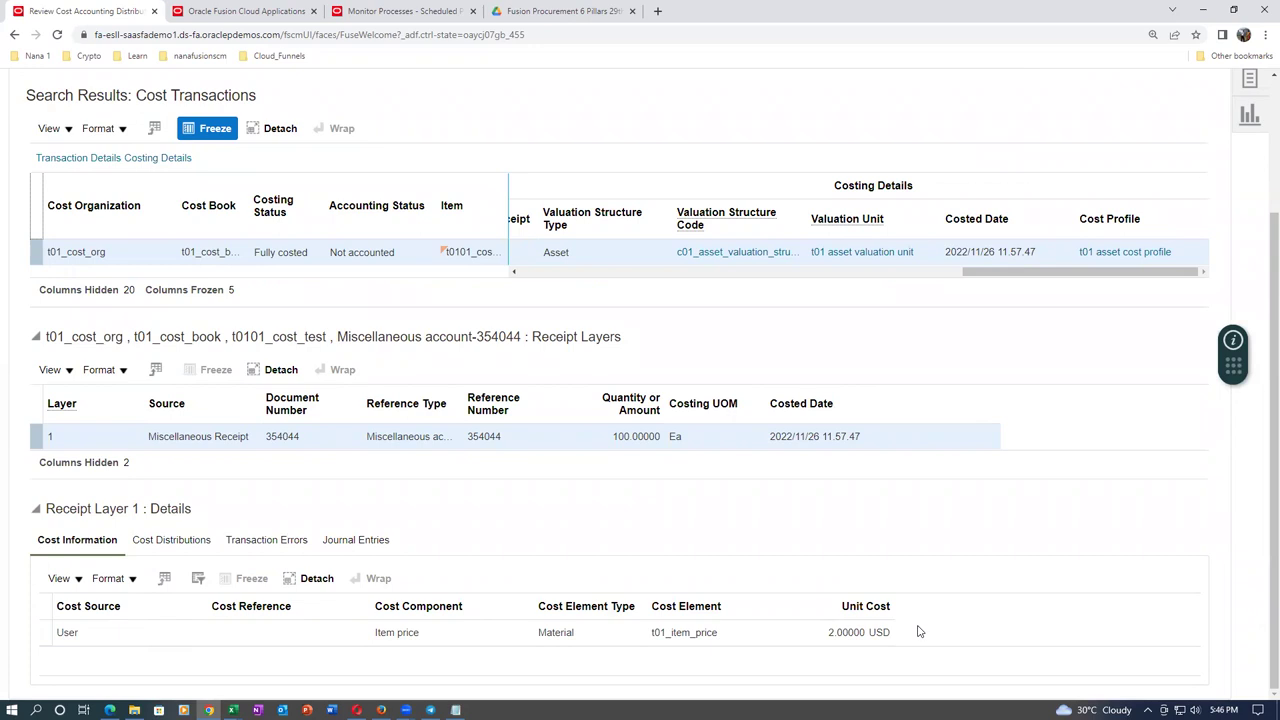
left_click(169, 541)
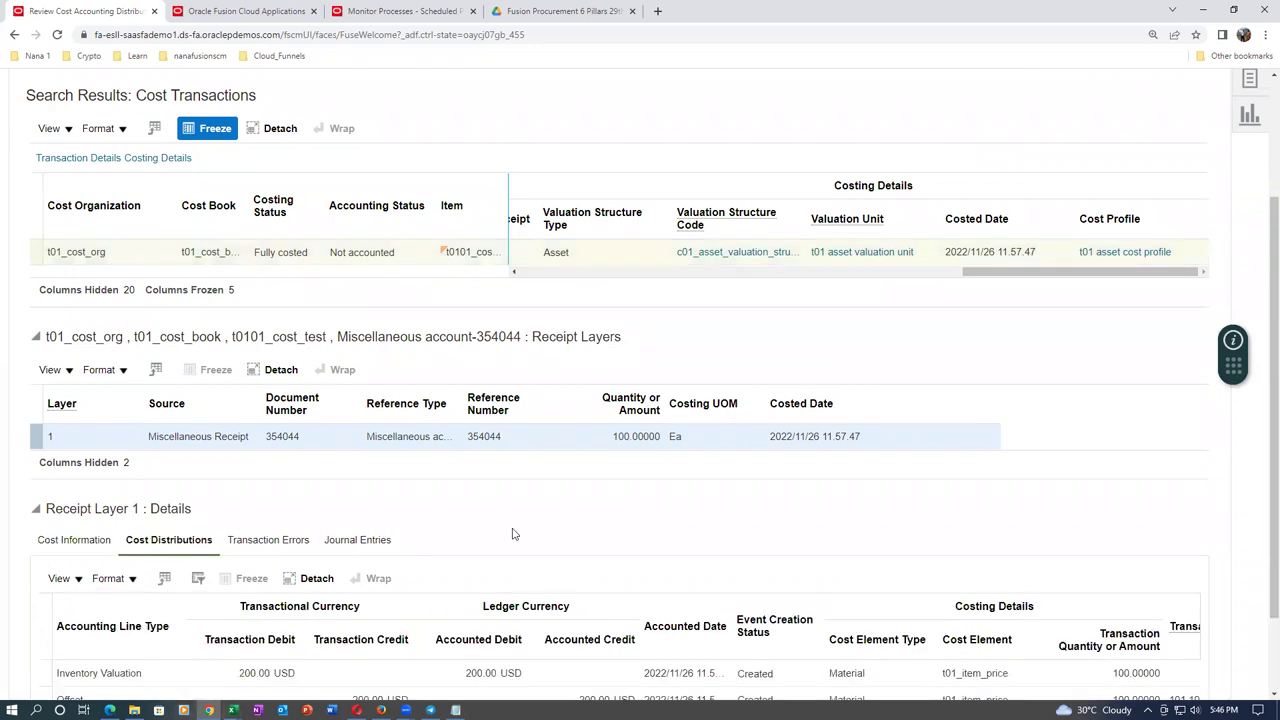
scroll(512, 534, "down", 1)
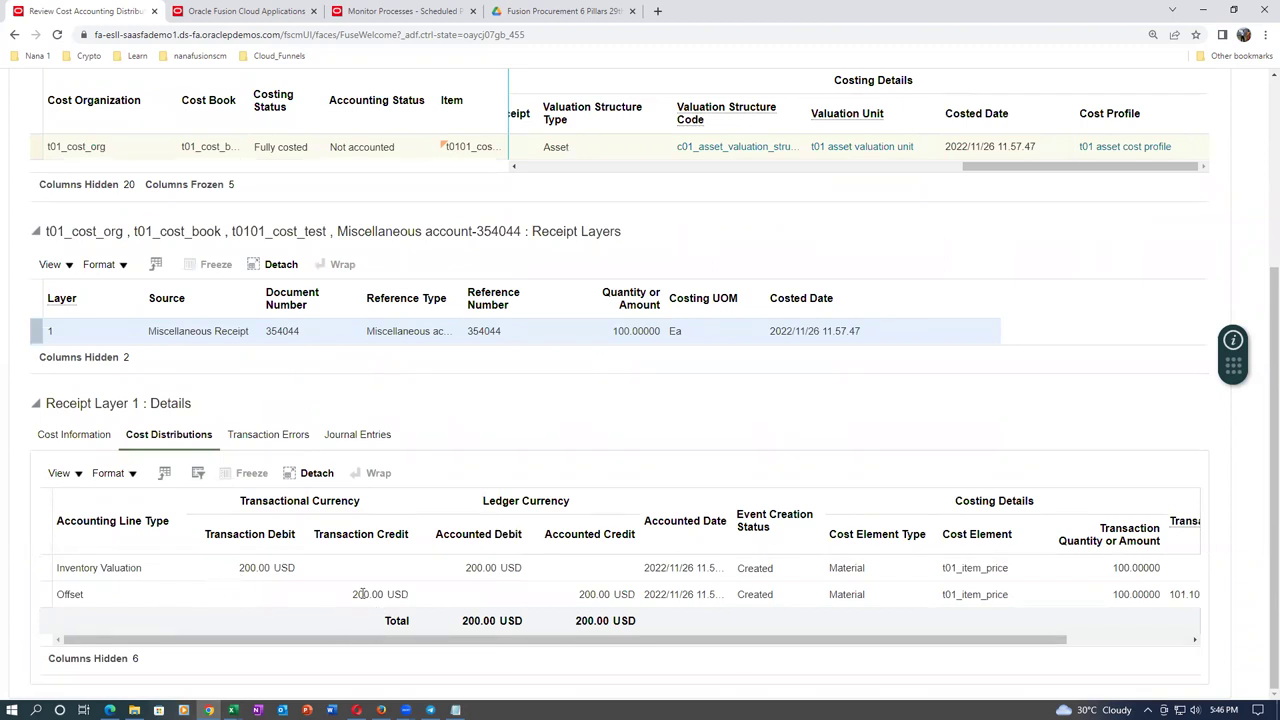
left_click_drag(354, 594, 387, 594)
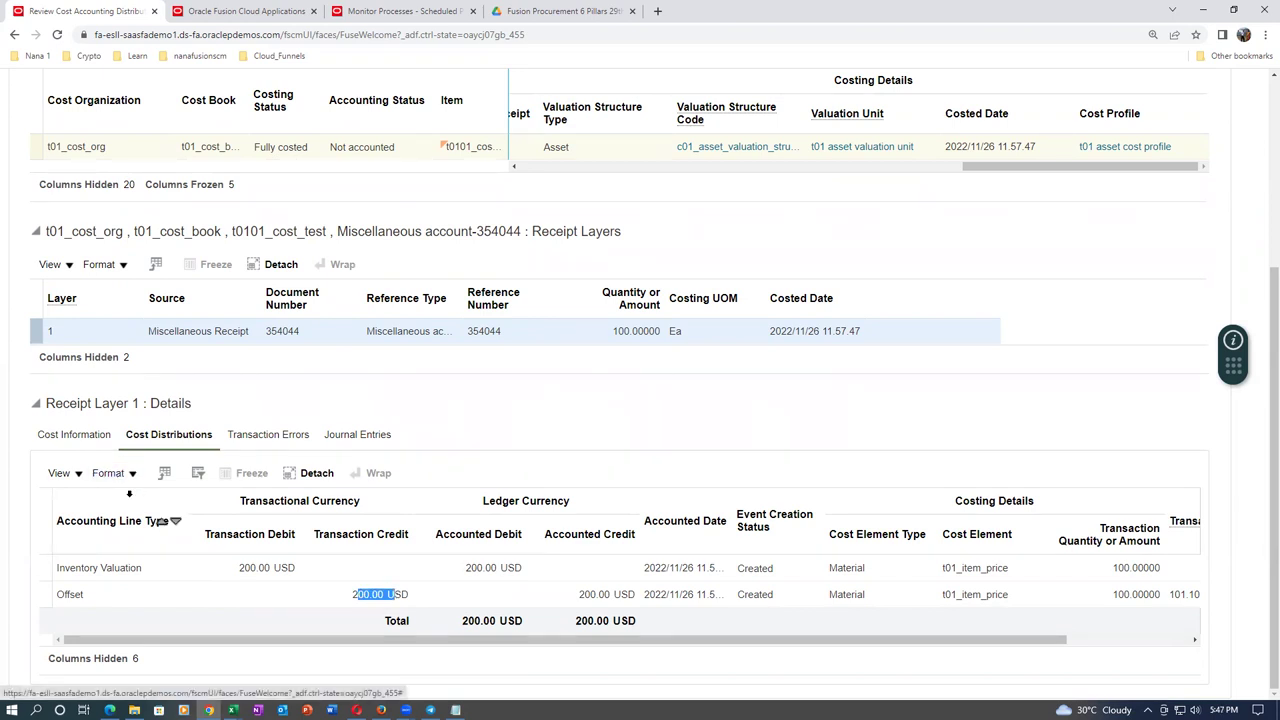
Check the receipt layer's journal entries, and the costing and accounting status of the t01_cost_org transaction
left_click(357, 434)
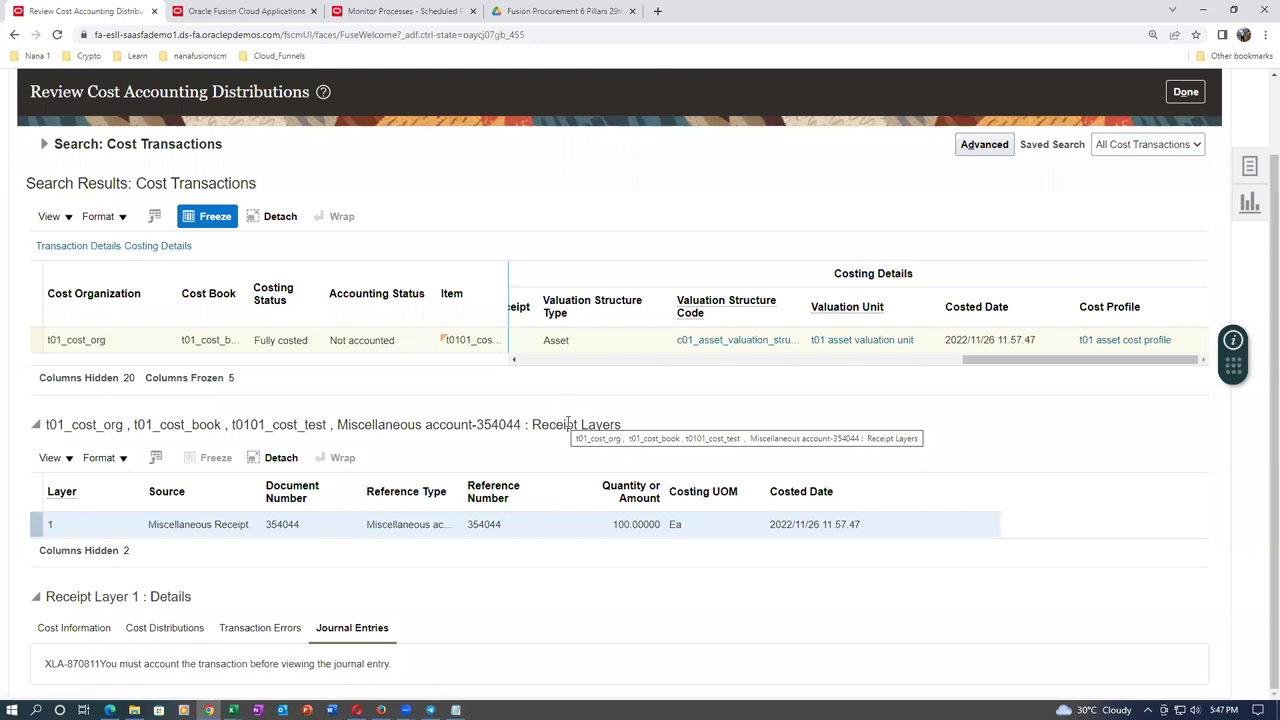
left_click(256, 343)
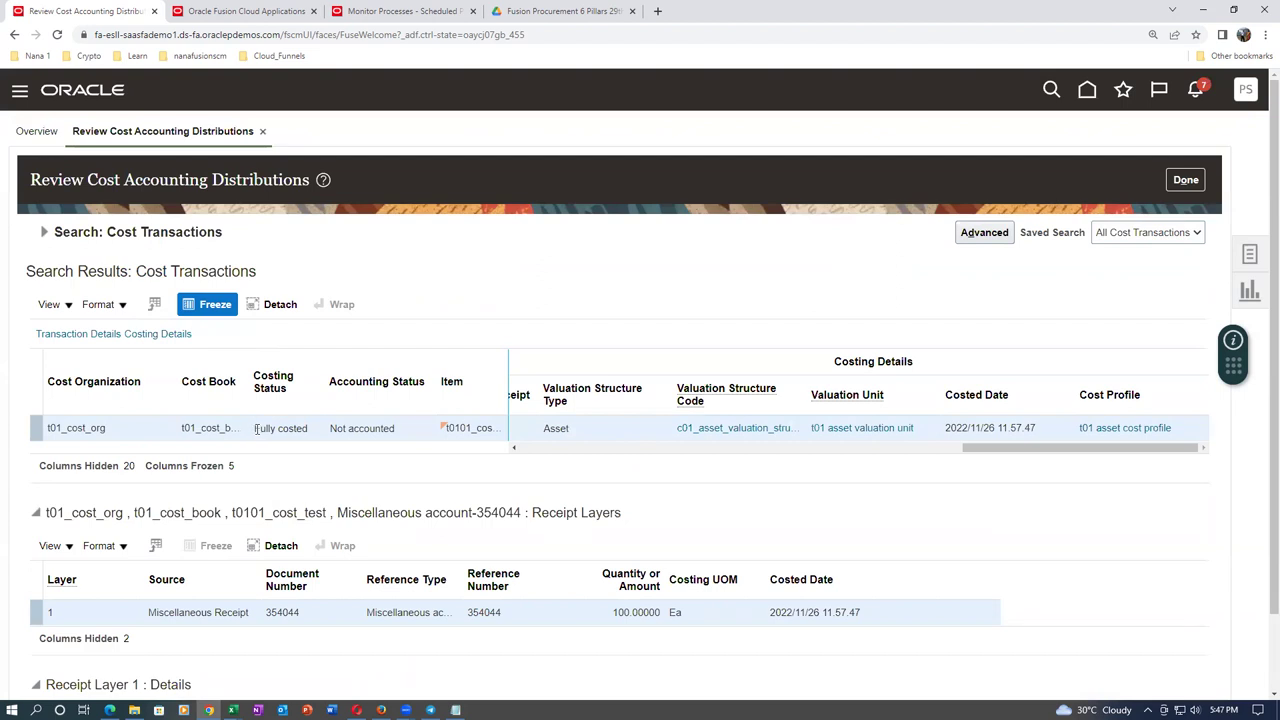
left_click_drag(257, 428, 317, 447)
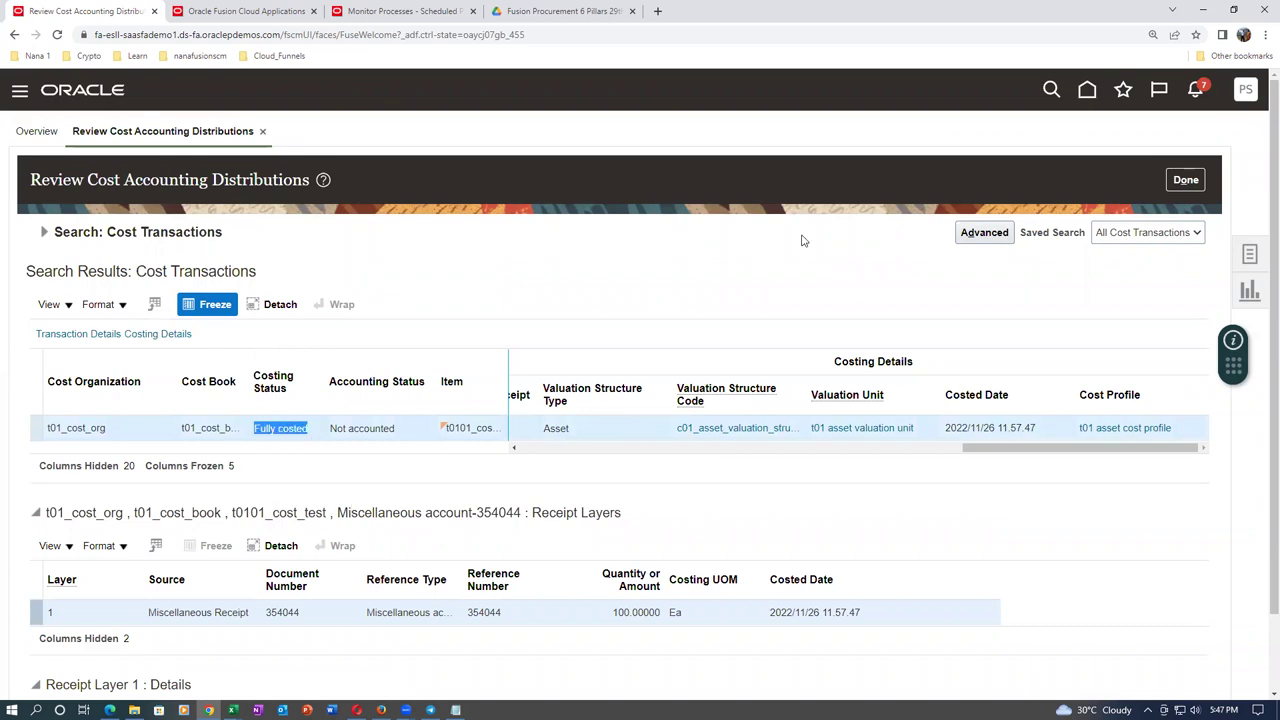
left_click(598, 295)
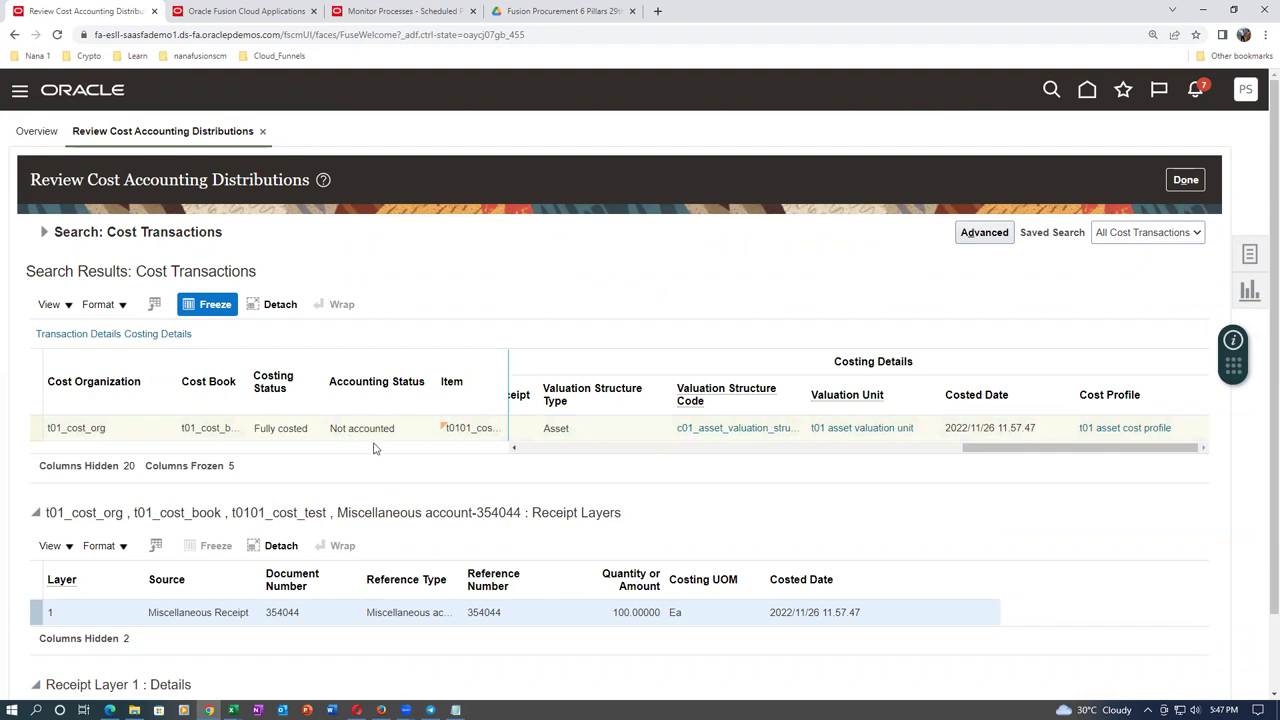
Review the cost distributions of receipt layer 1 for the t0101_cost_test miscellaneous receipt
left_click_drag(1233, 364, 950, 104)
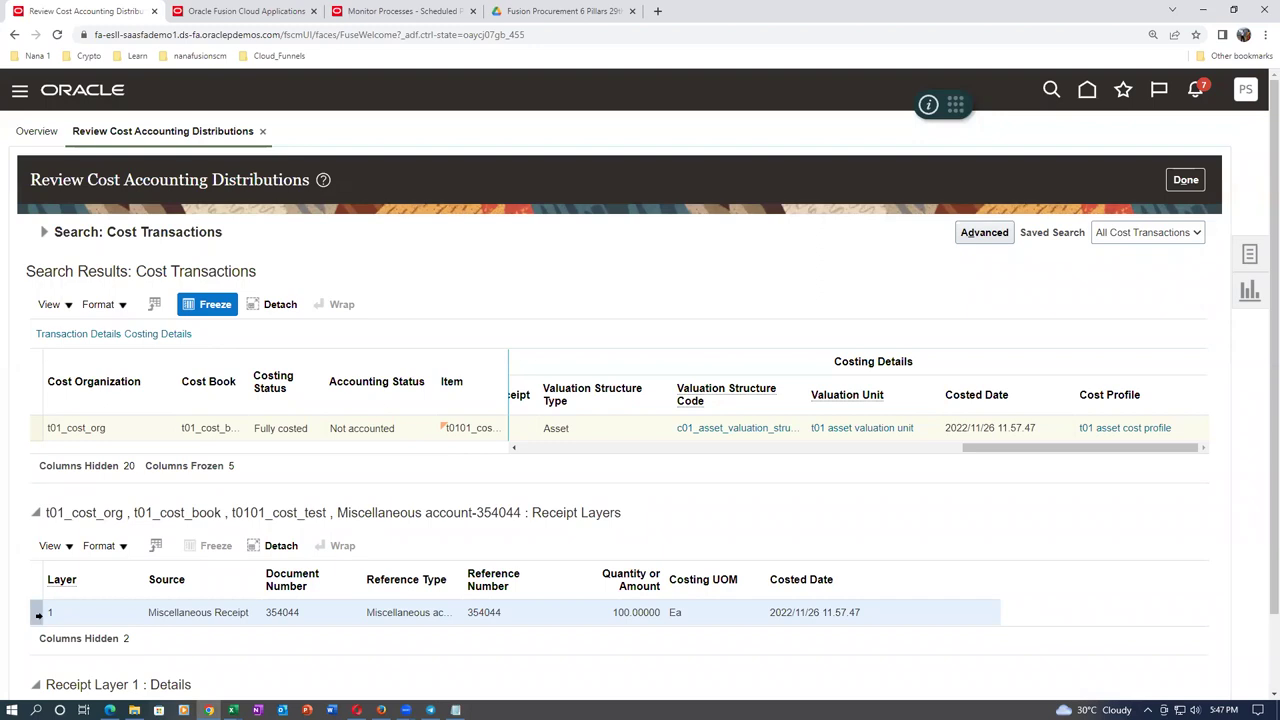
scroll(290, 610, "down", 1)
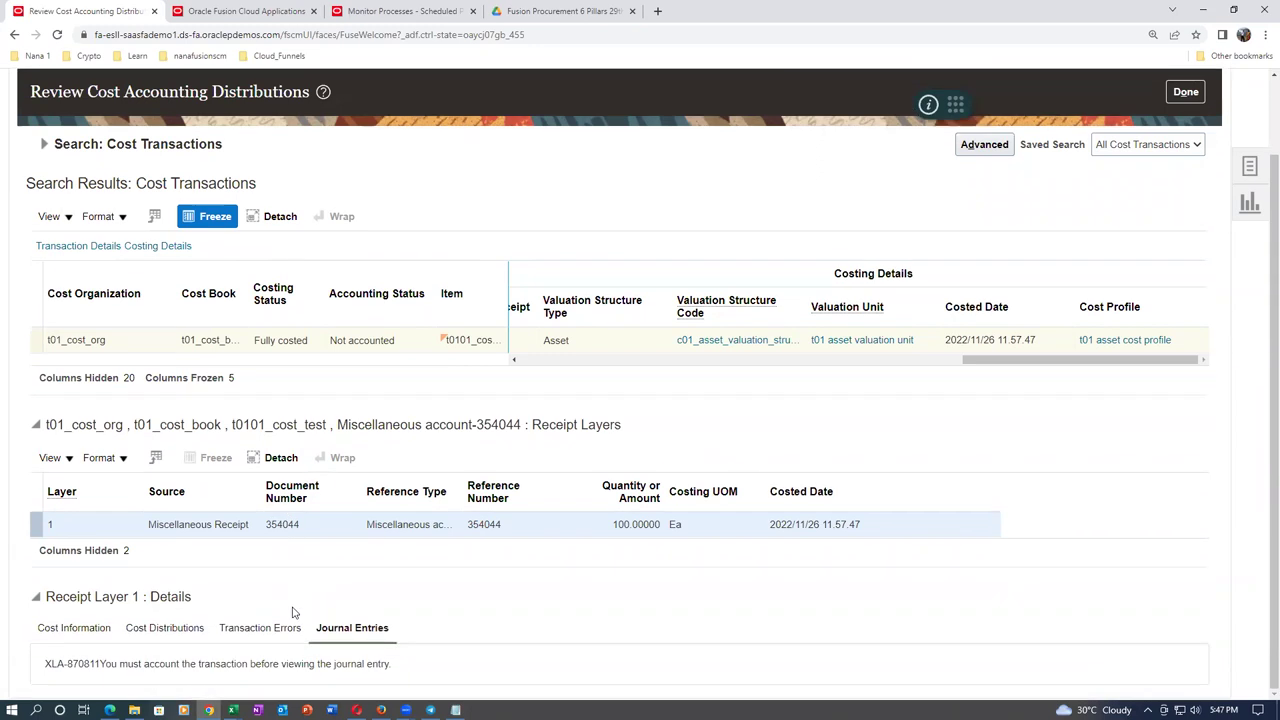
left_click(143, 633)
scroll(336, 591, "down", 2)
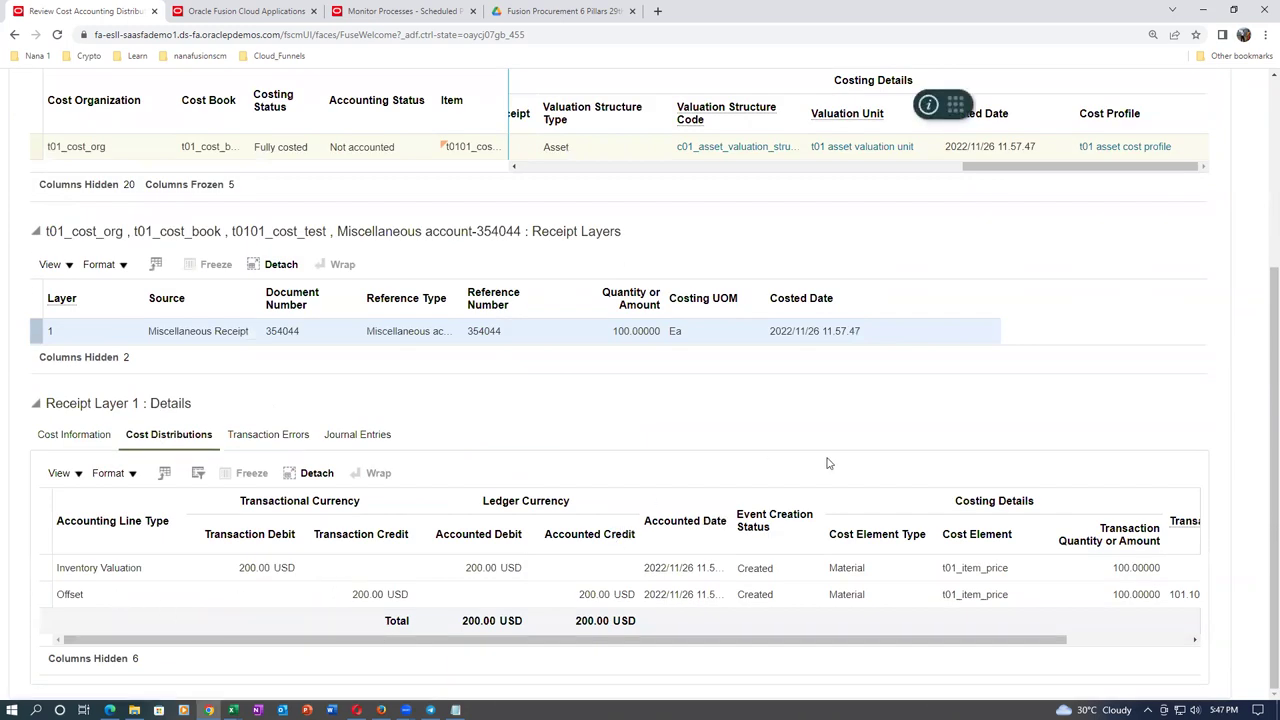
scroll(829, 463, "up", 3)
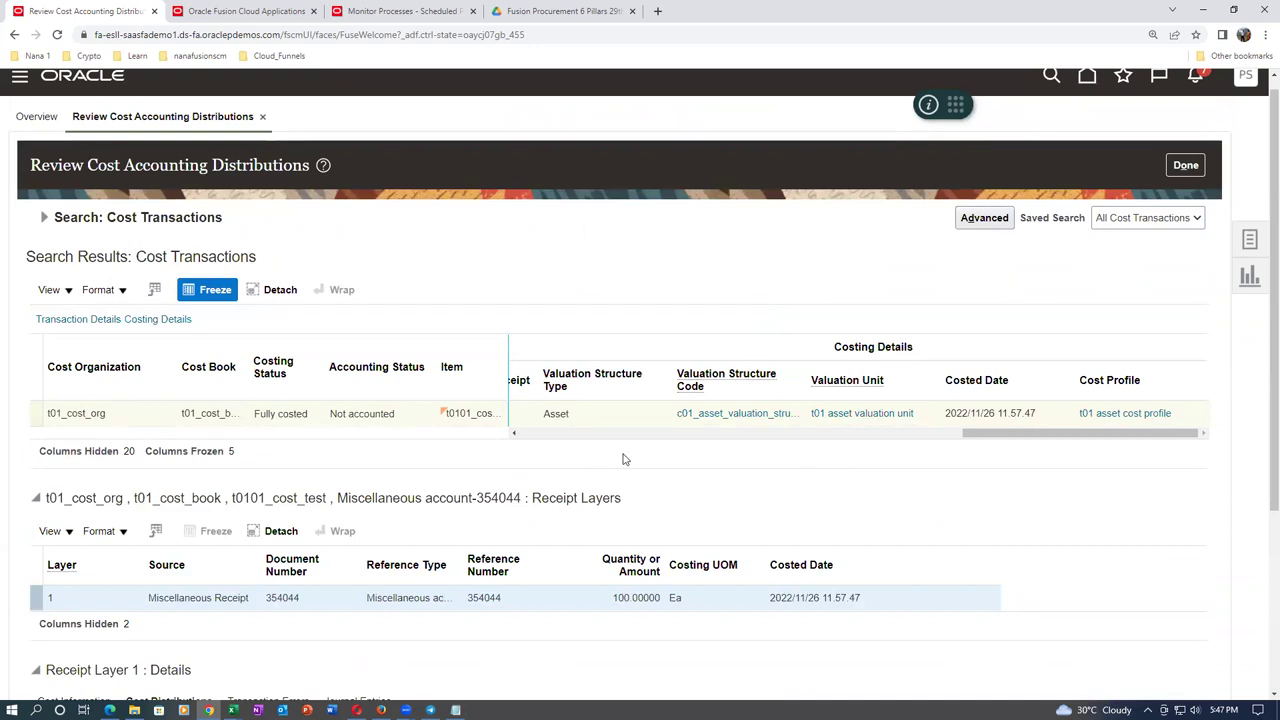
Start the Create Accounting task with Cost Management as the subledger application and US Primary Ledger as the ledger
left_click(1250, 242)
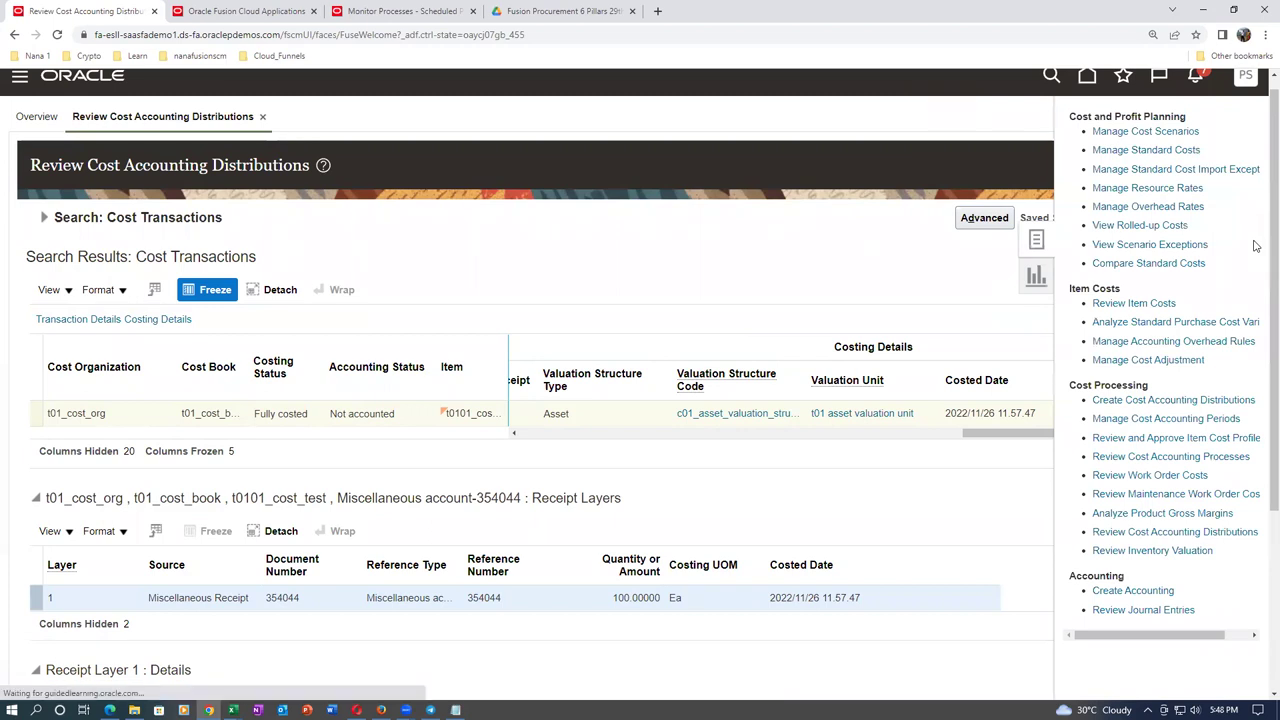
scroll(1205, 488, "down", 2)
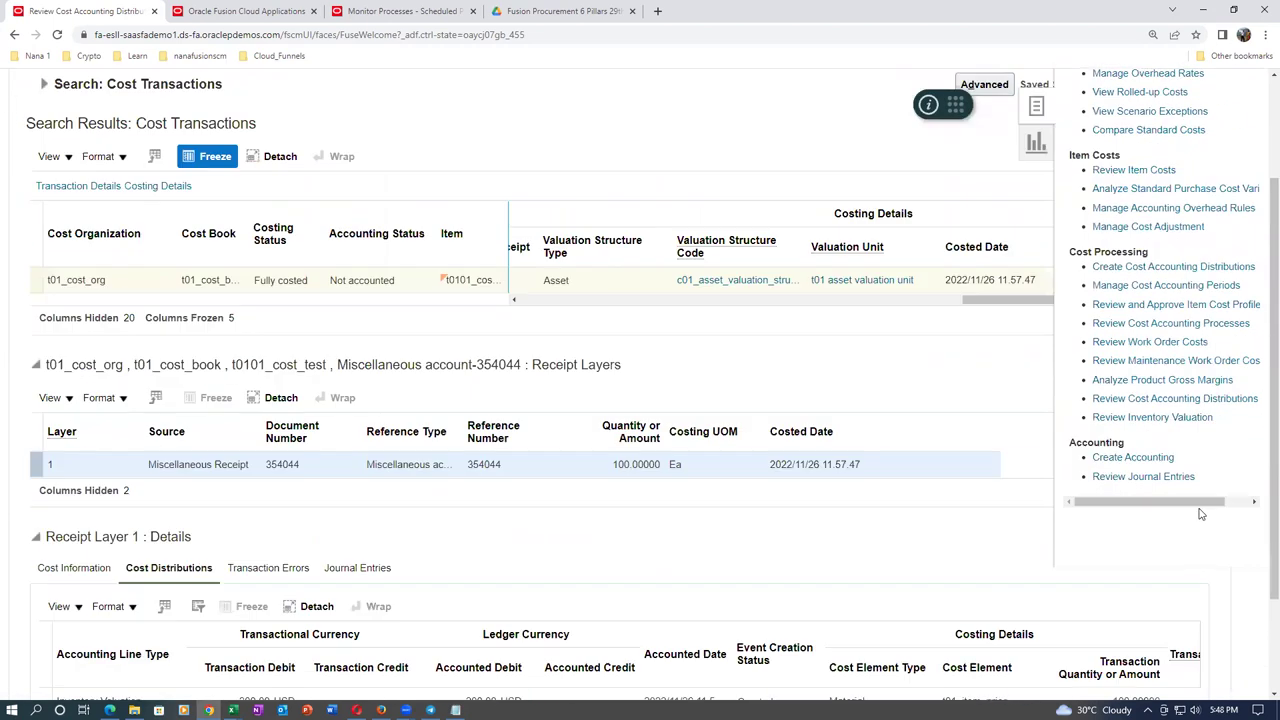
left_click(1160, 457)
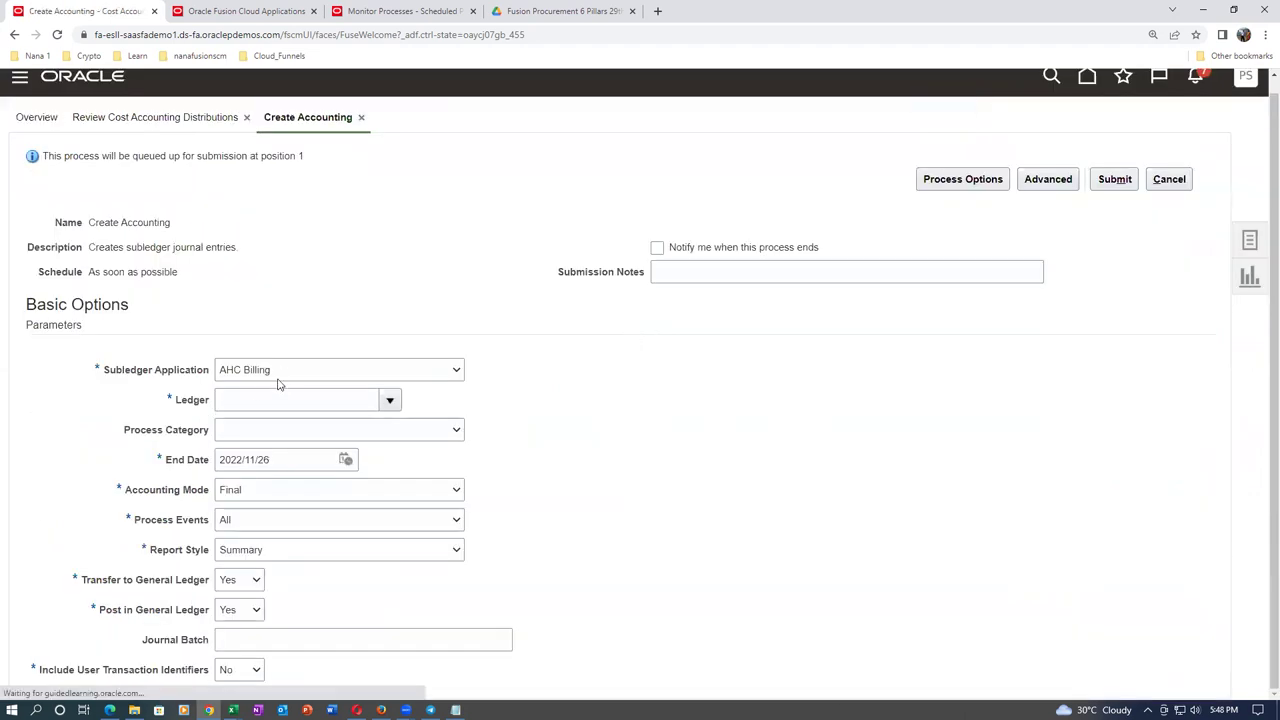
left_click(283, 372)
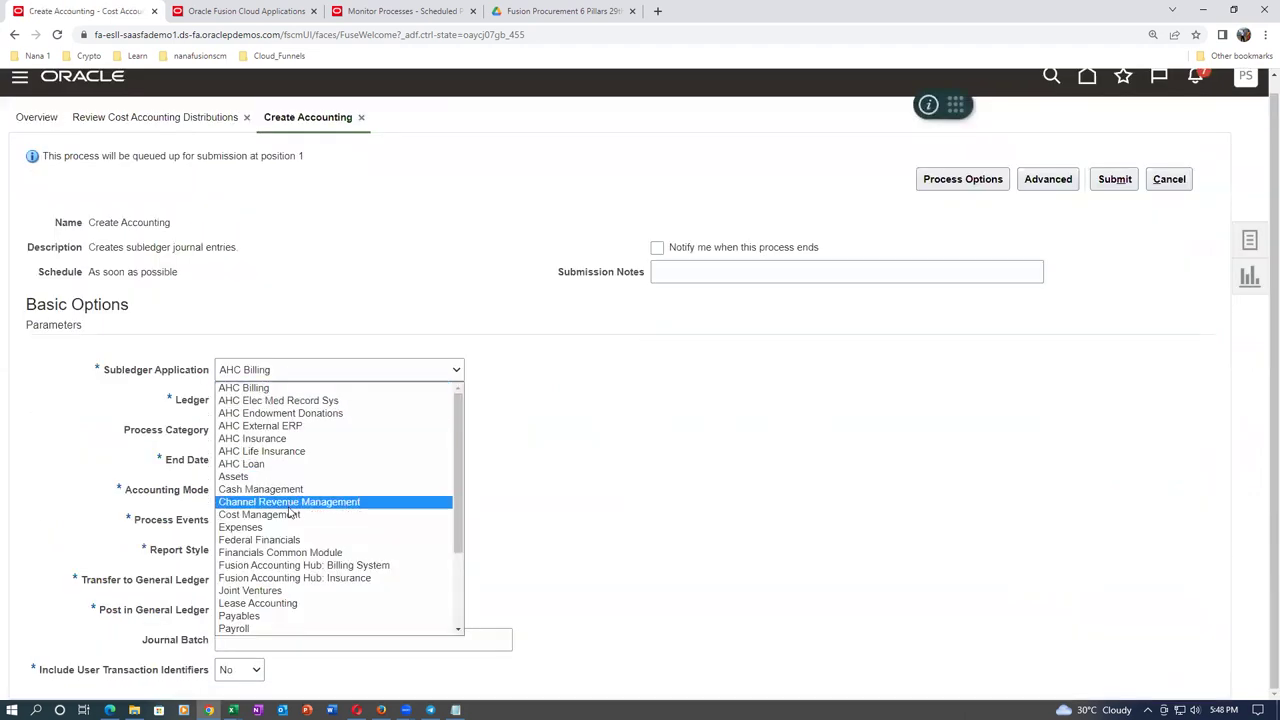
left_click(291, 515)
left_click(280, 401)
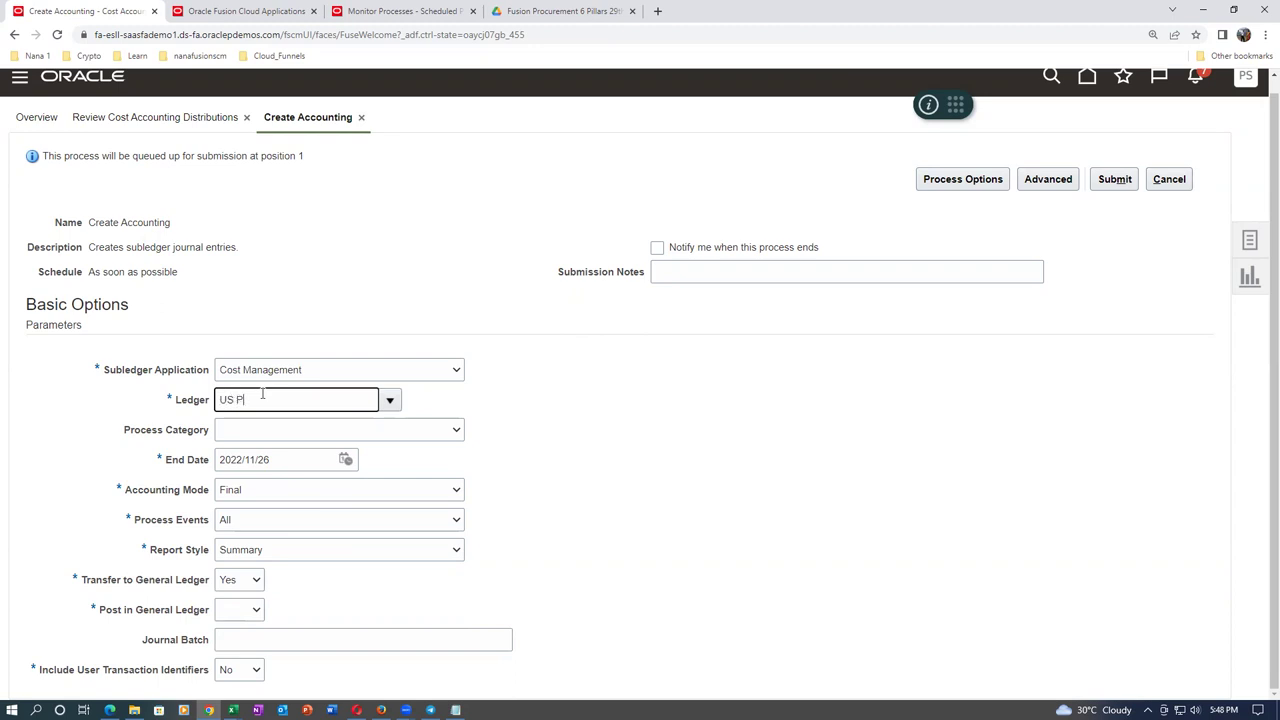
key("Tab")
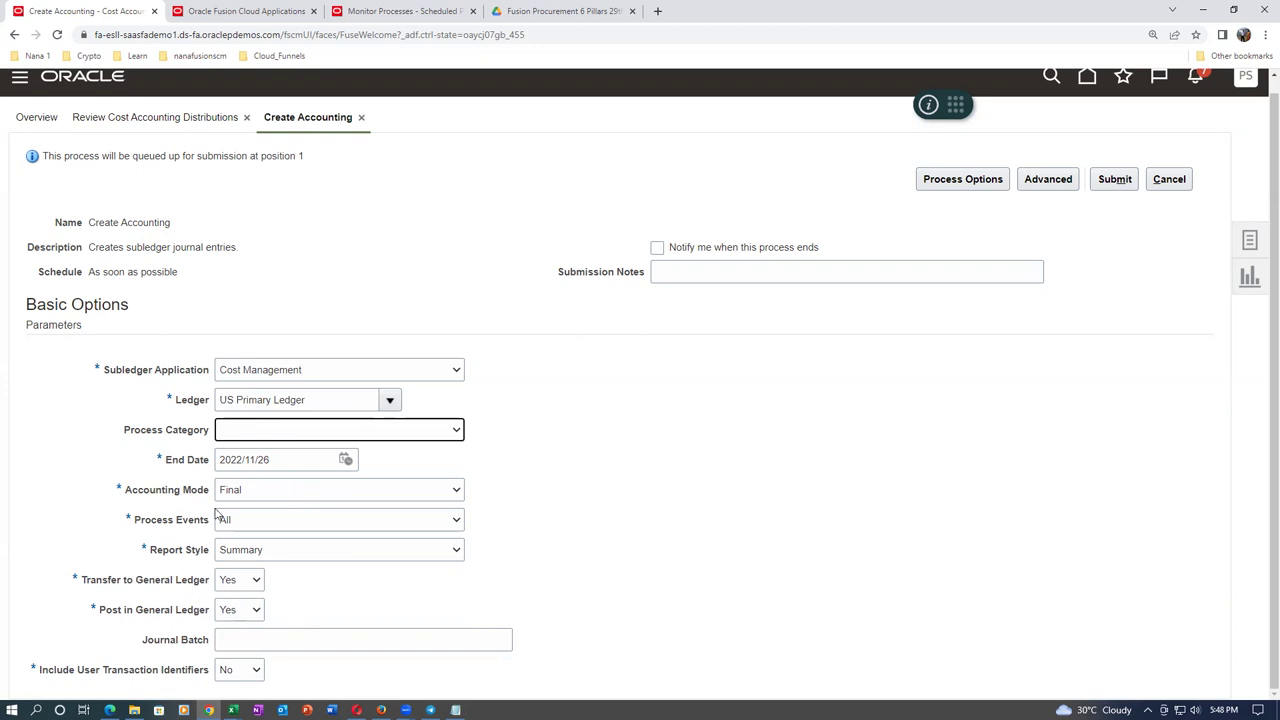
Set the report style to Detail and submit the Create Accounting process
left_click(249, 555)
left_click(248, 567)
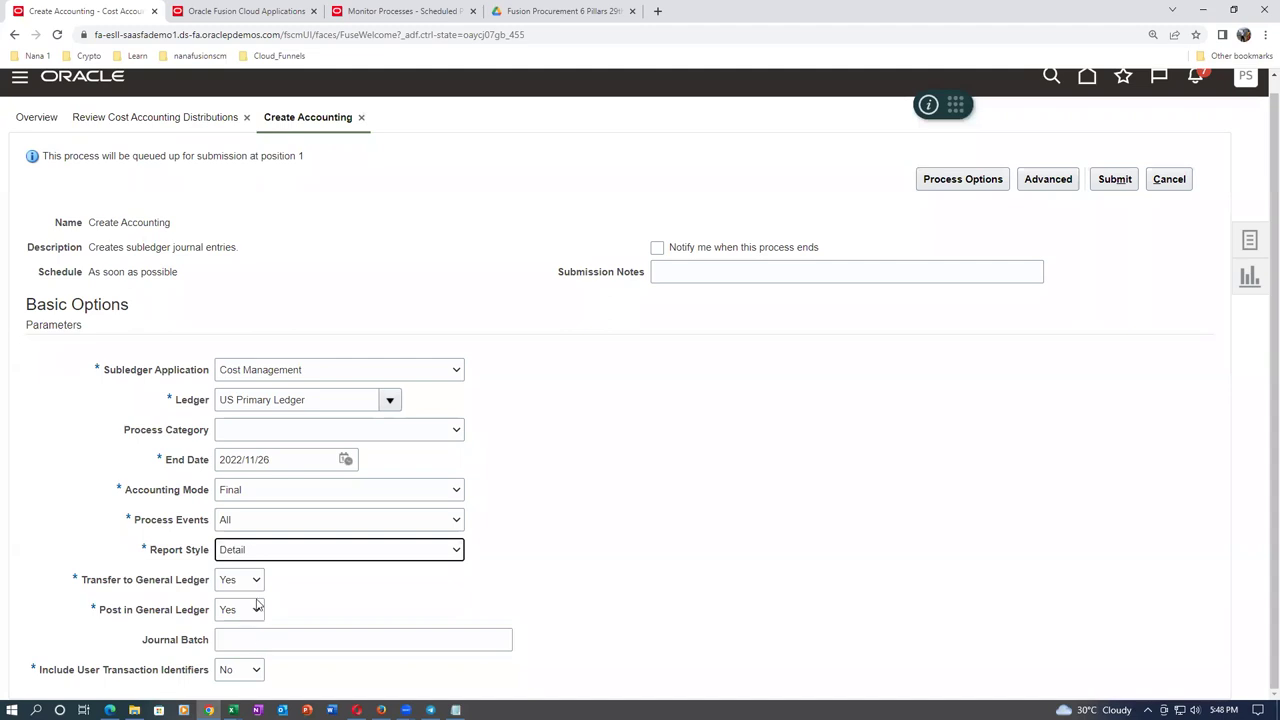
left_click(1120, 180)
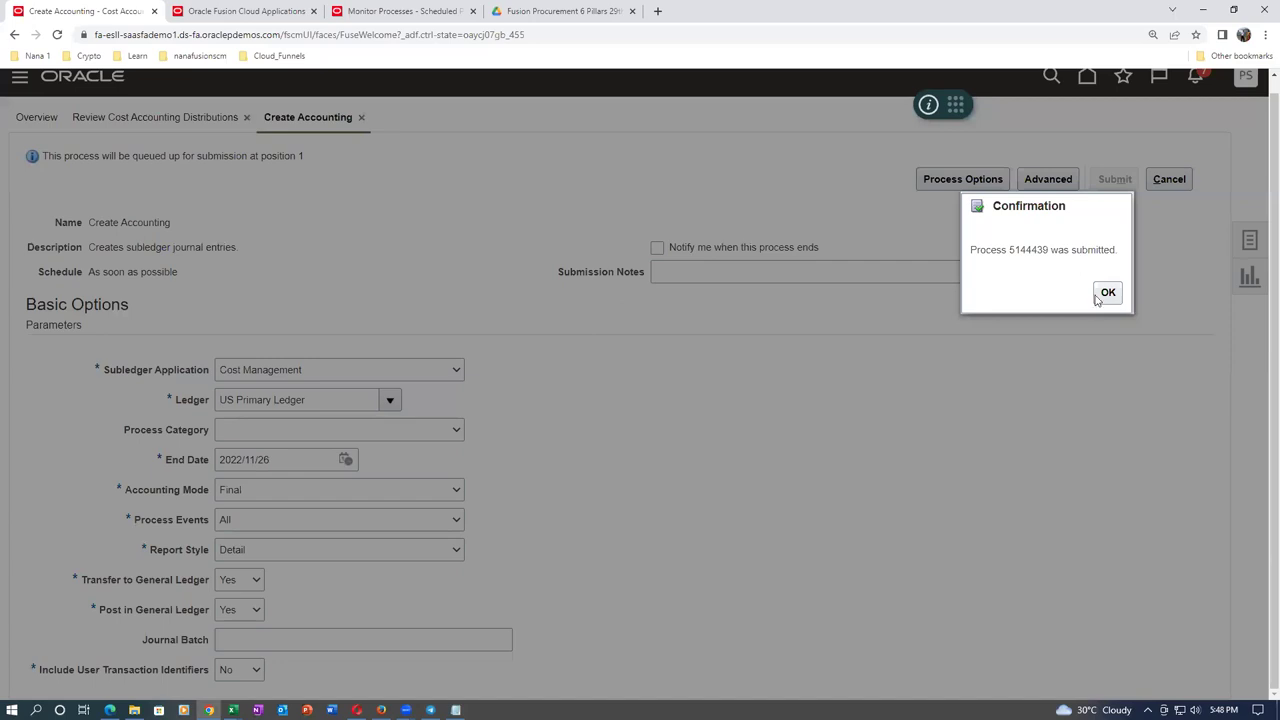
left_click(1099, 296)
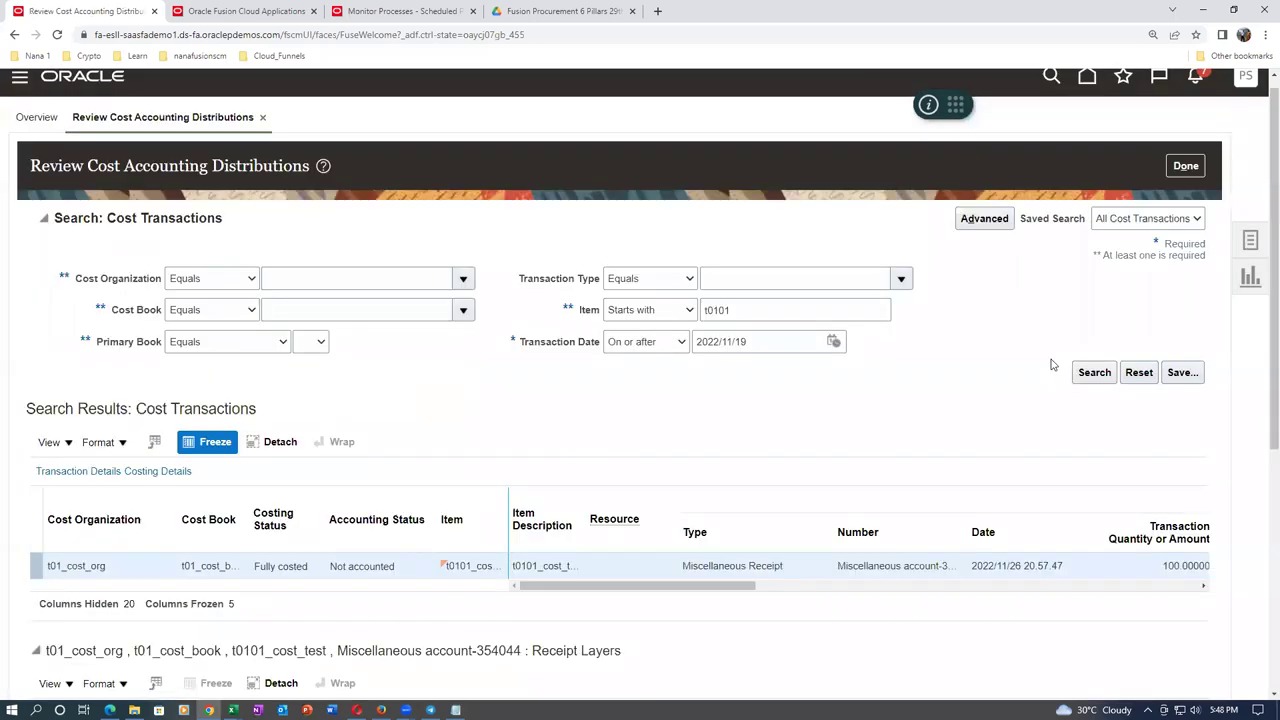
Monitor the progress of Create Accounting and its subprocesses in the scheduled processes list, refreshing it repeatedly
left_click(400, 10)
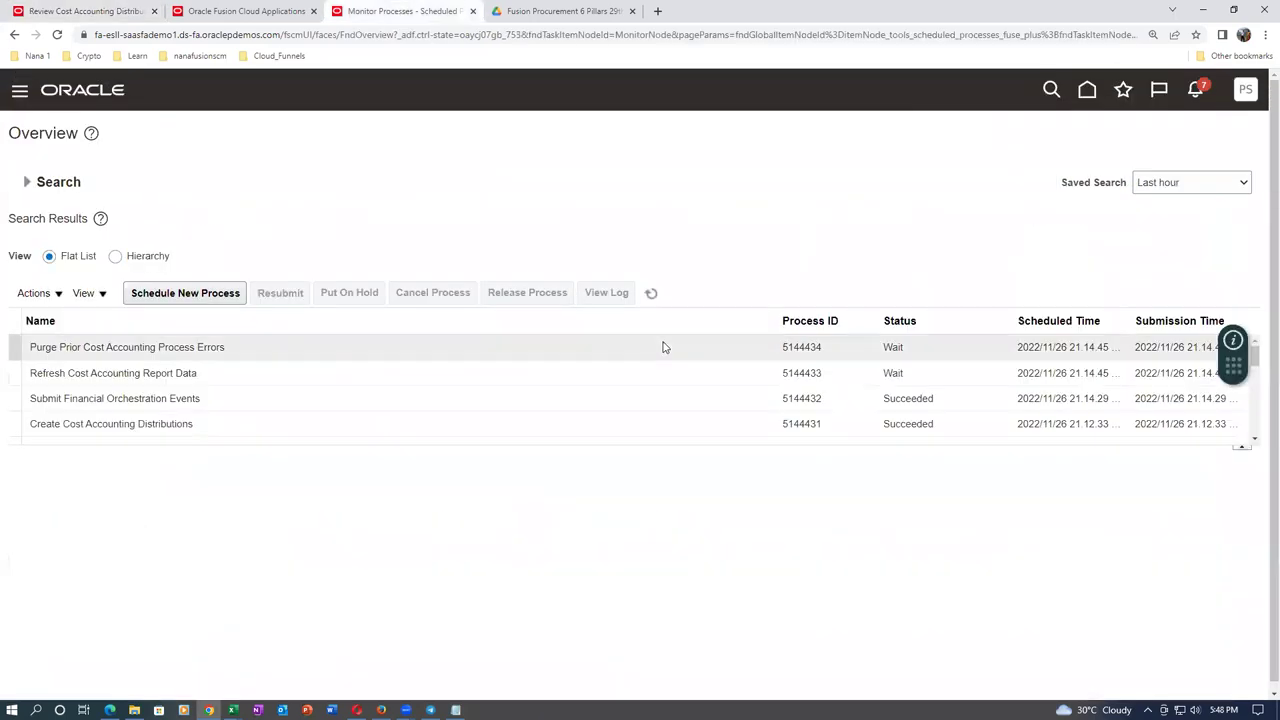
left_click(652, 293)
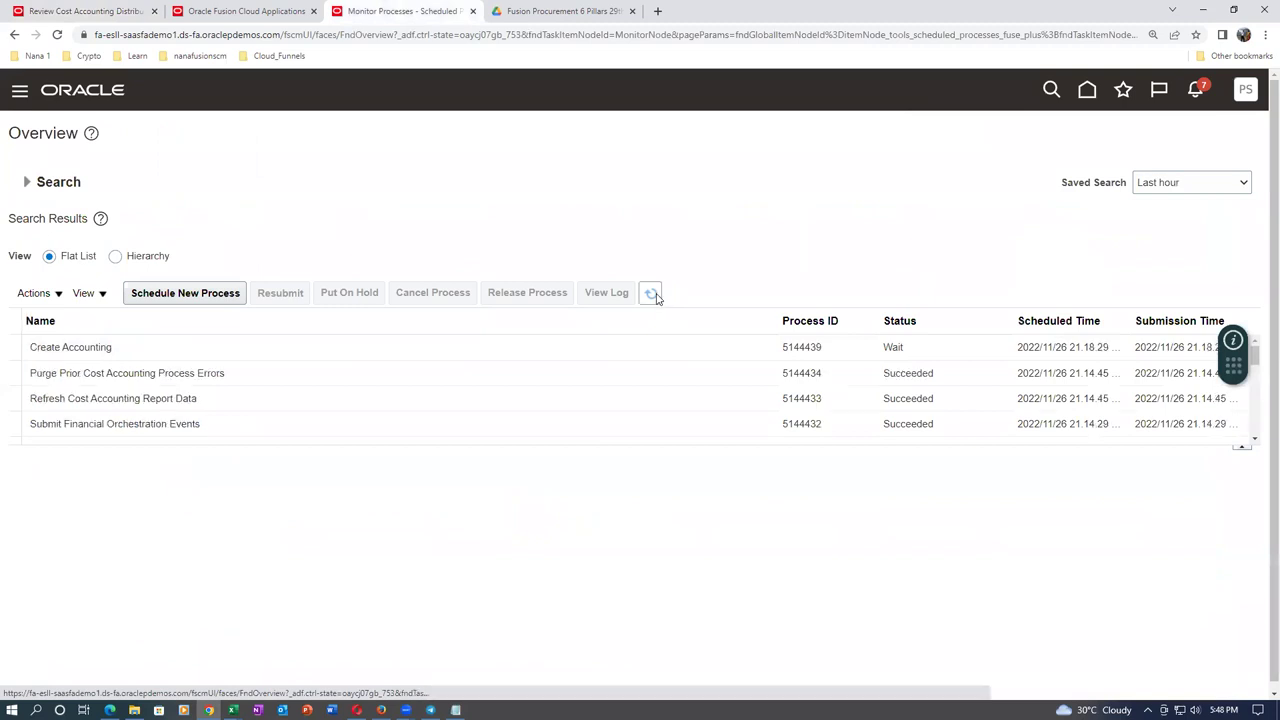
left_click(653, 294)
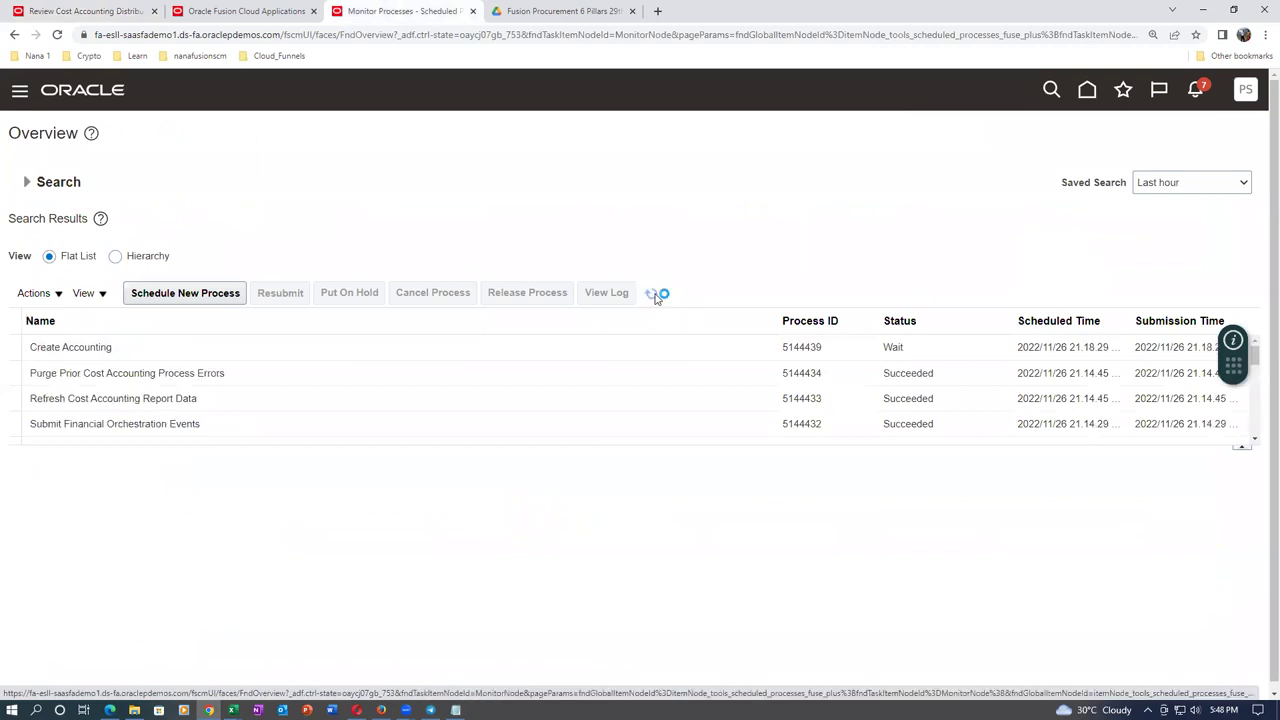
left_click(652, 294)
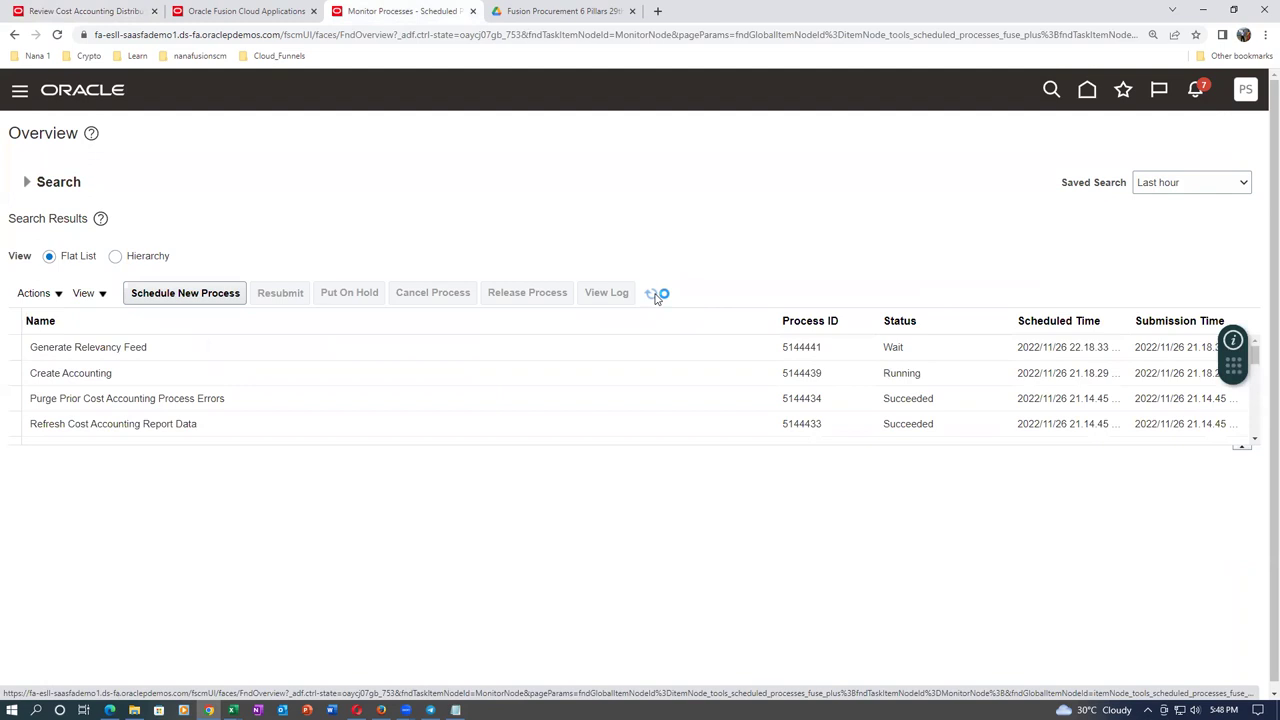
left_click(655, 296)
left_click(655, 296)
left_click(652, 298)
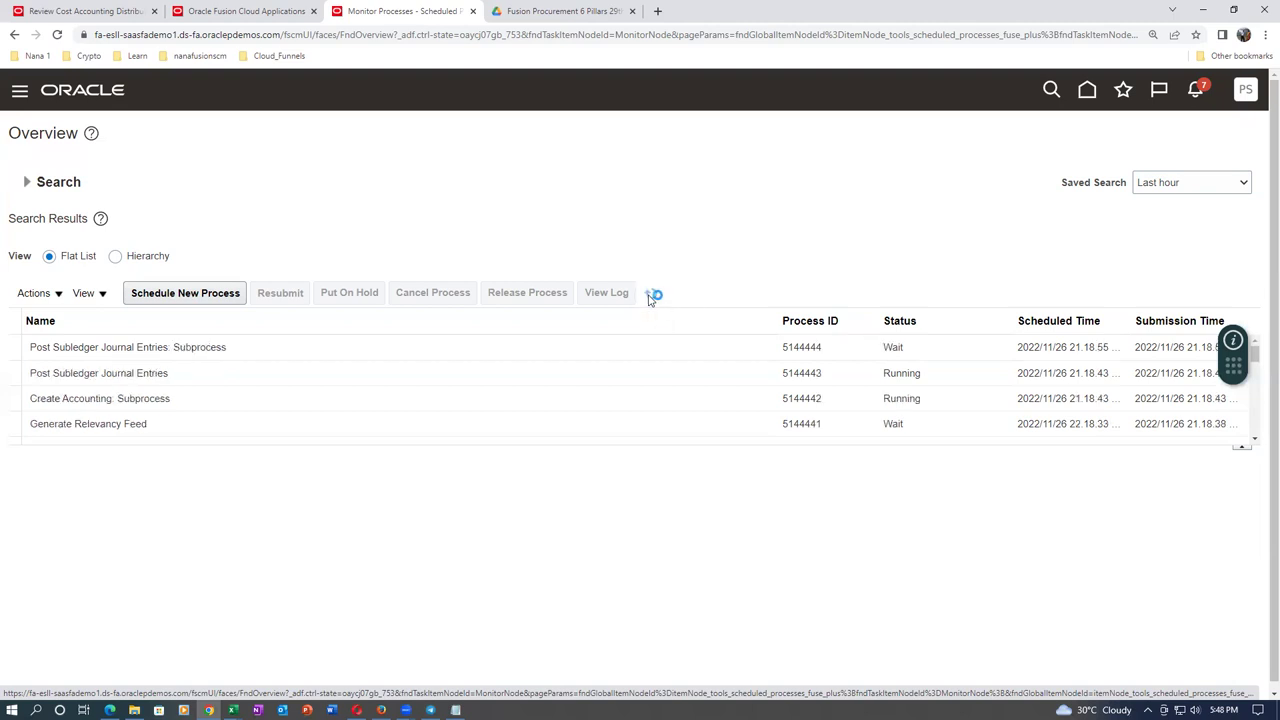
left_click(650, 296)
left_click(651, 296)
left_click(652, 297)
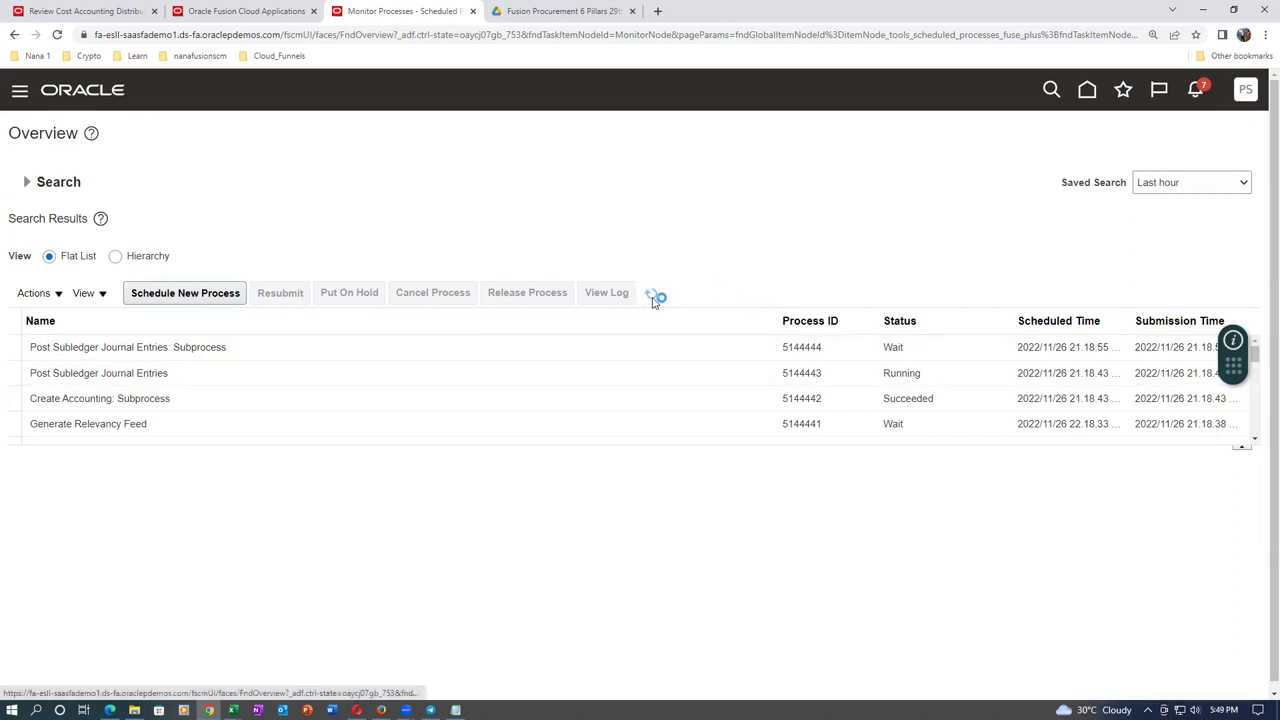
left_click(653, 298)
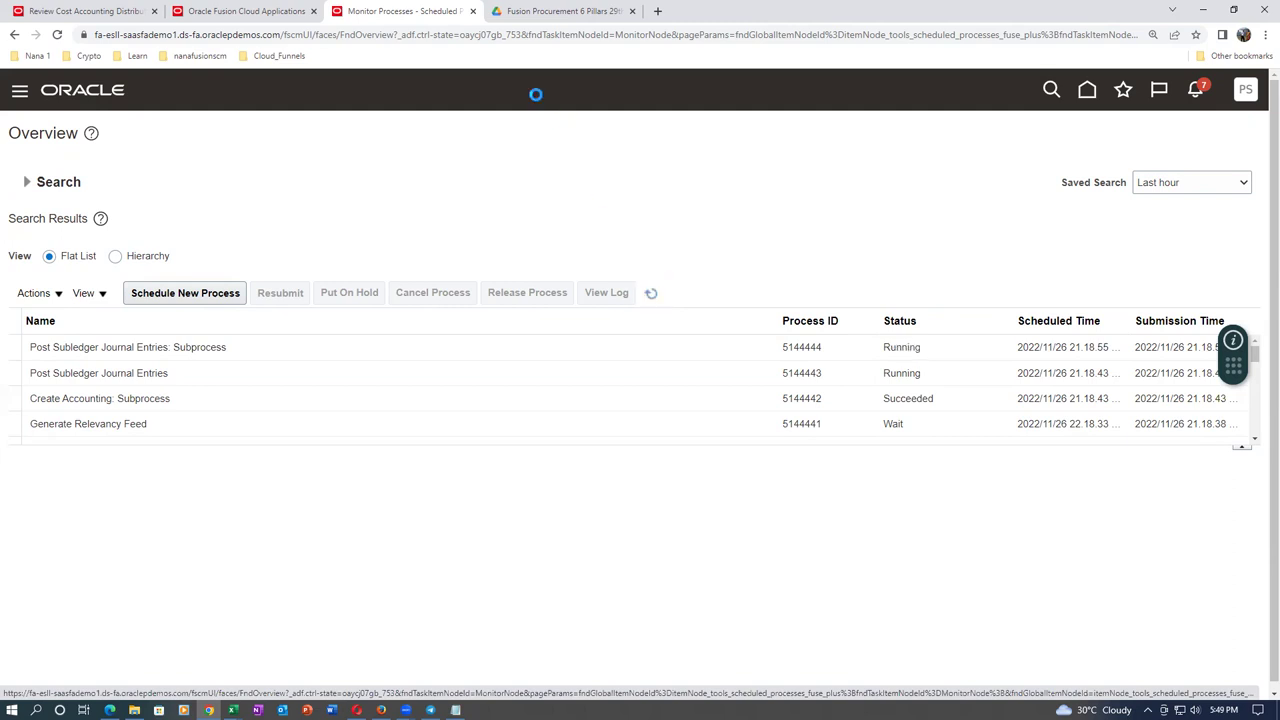
Check the cost transaction's accounting status, and refresh the scheduled processes until the Create Accounting Execution Report finishes
left_click(255, 12)
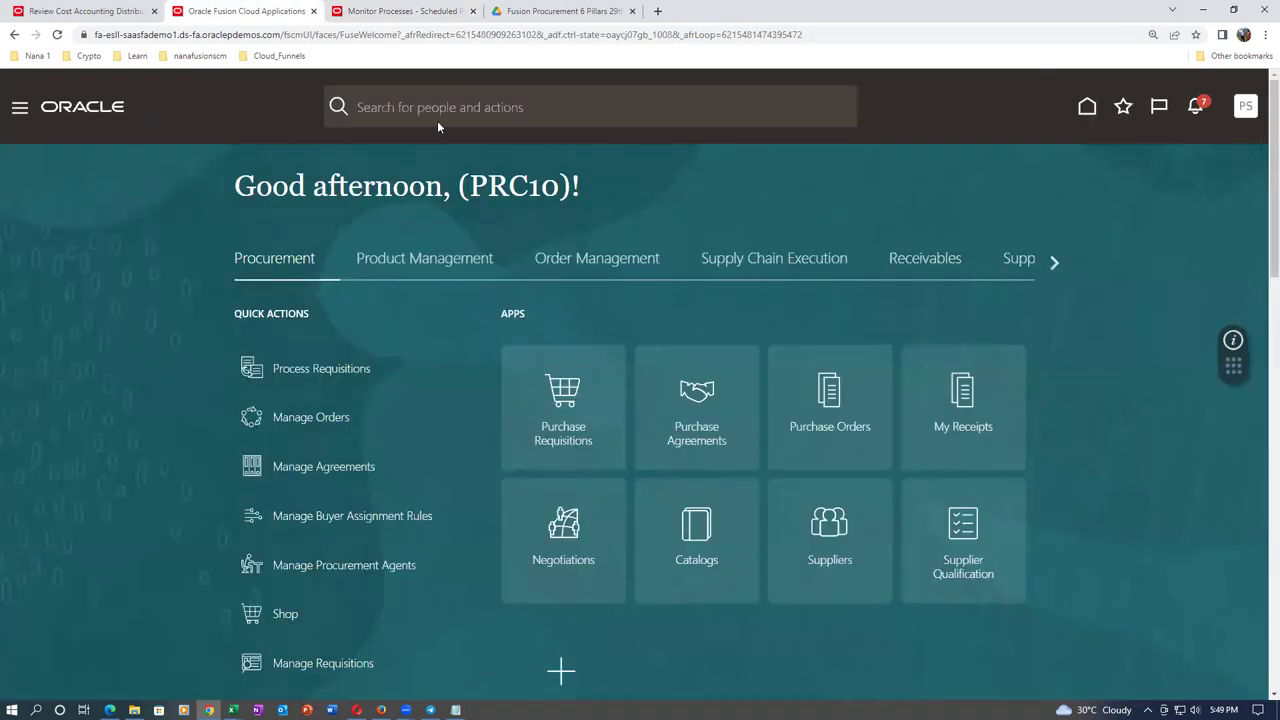
left_click(90, 12)
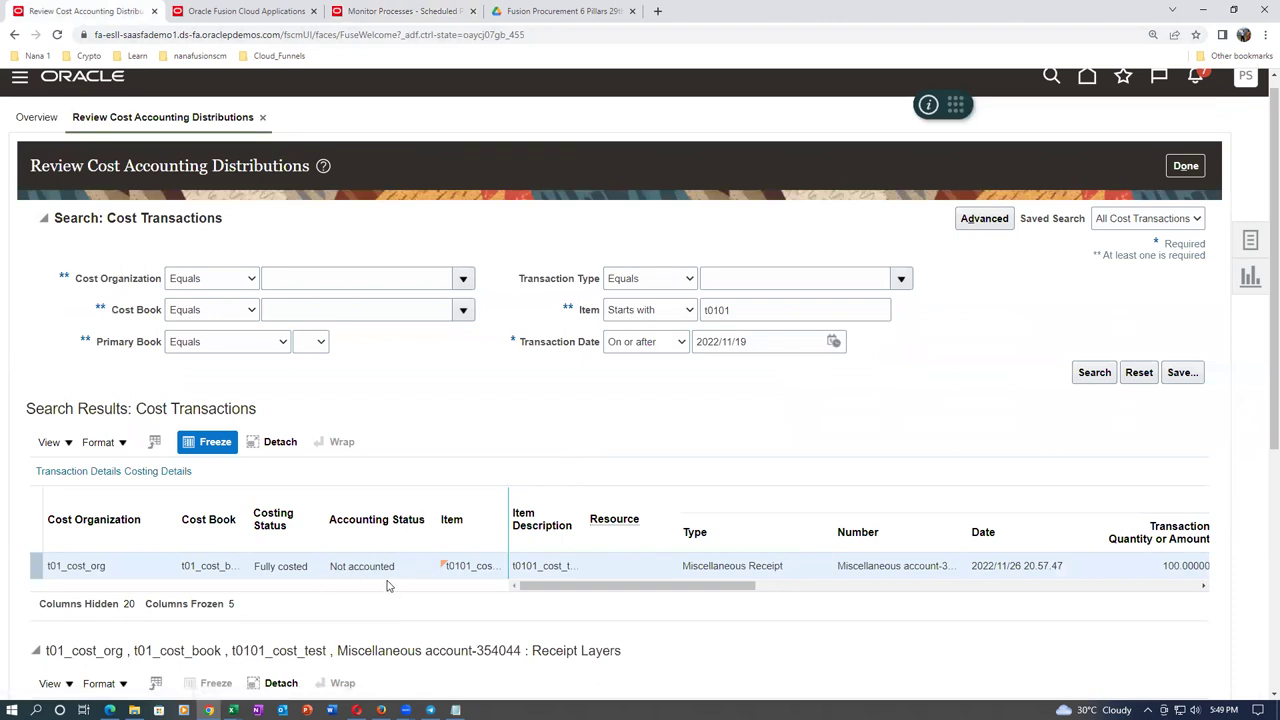
left_click(378, 13)
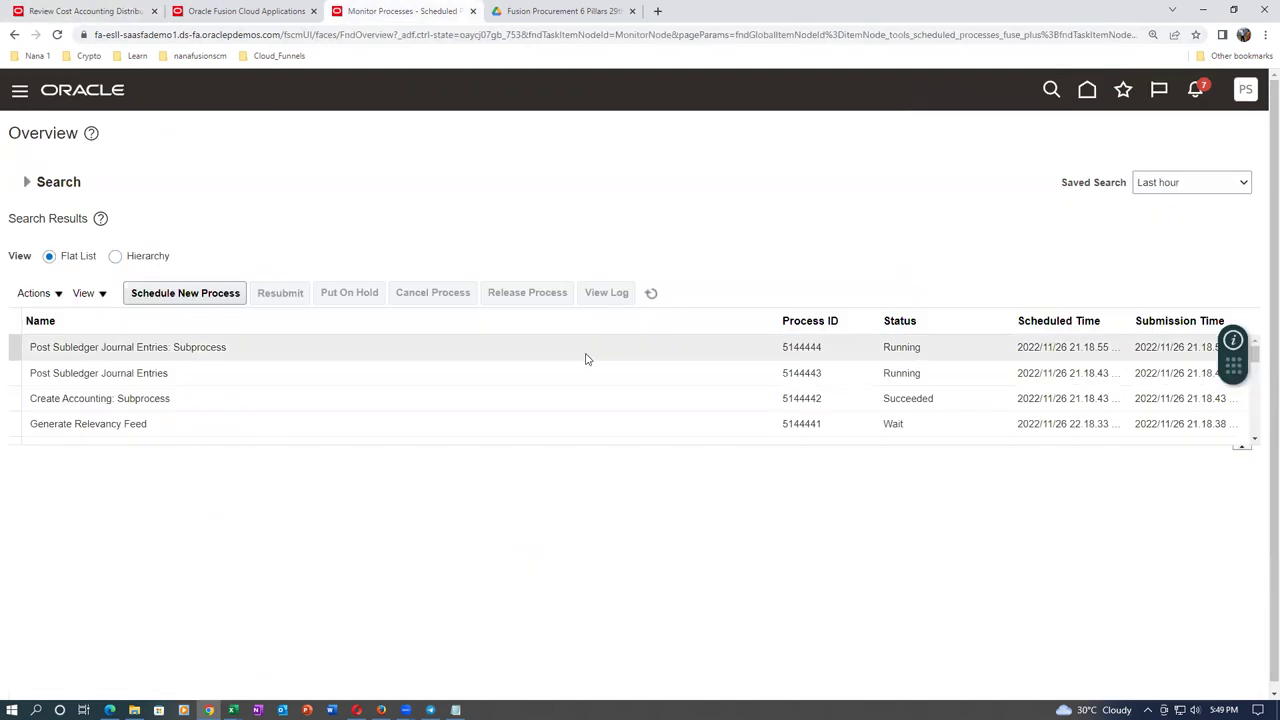
left_click(654, 294)
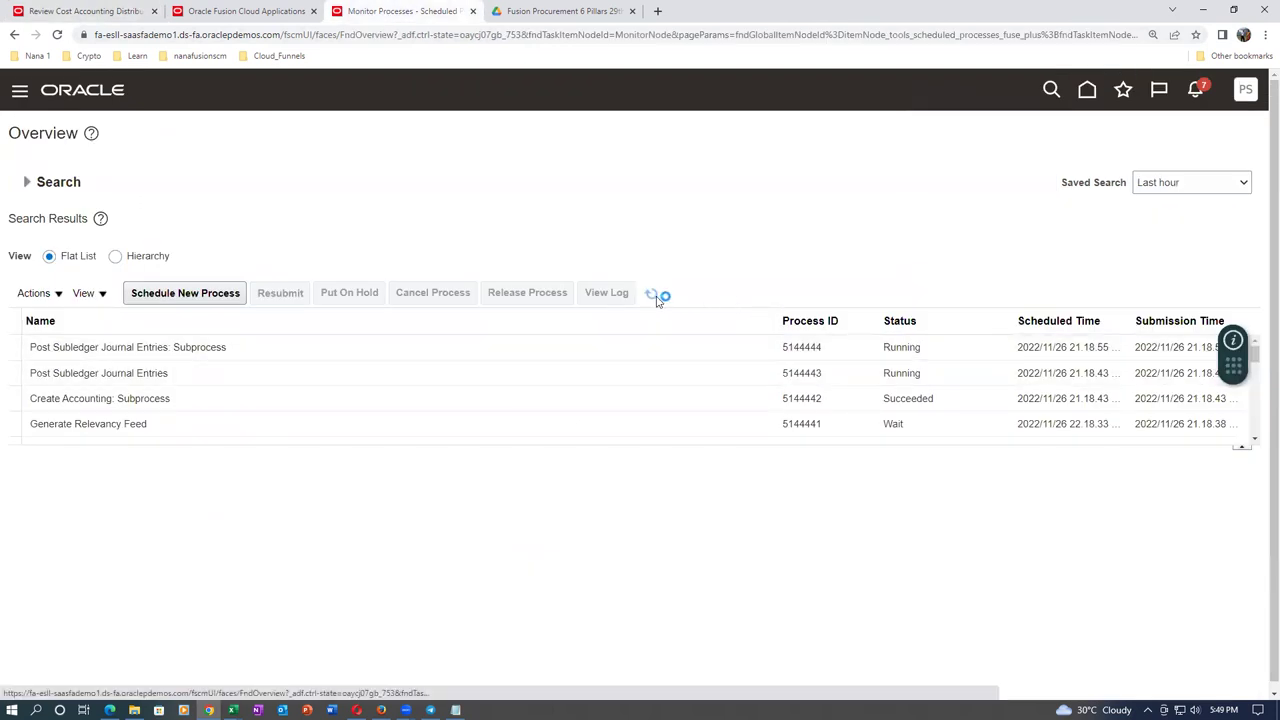
left_click(654, 296)
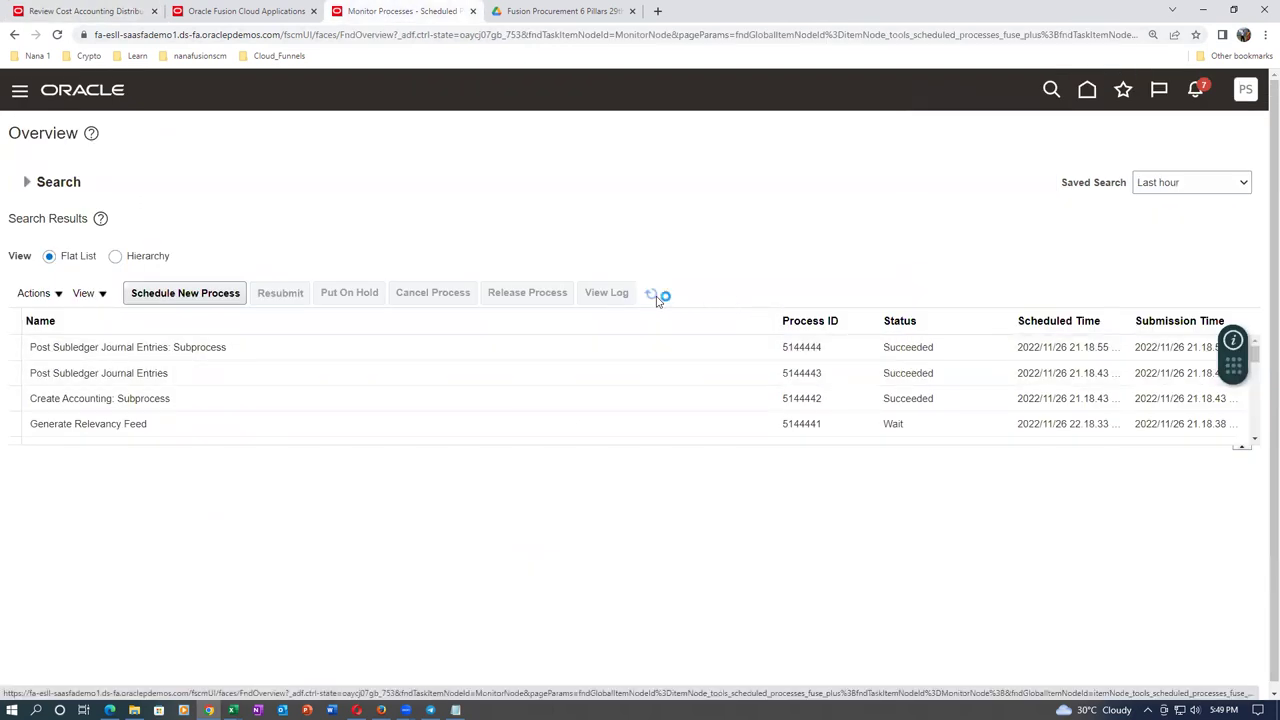
left_click(656, 299)
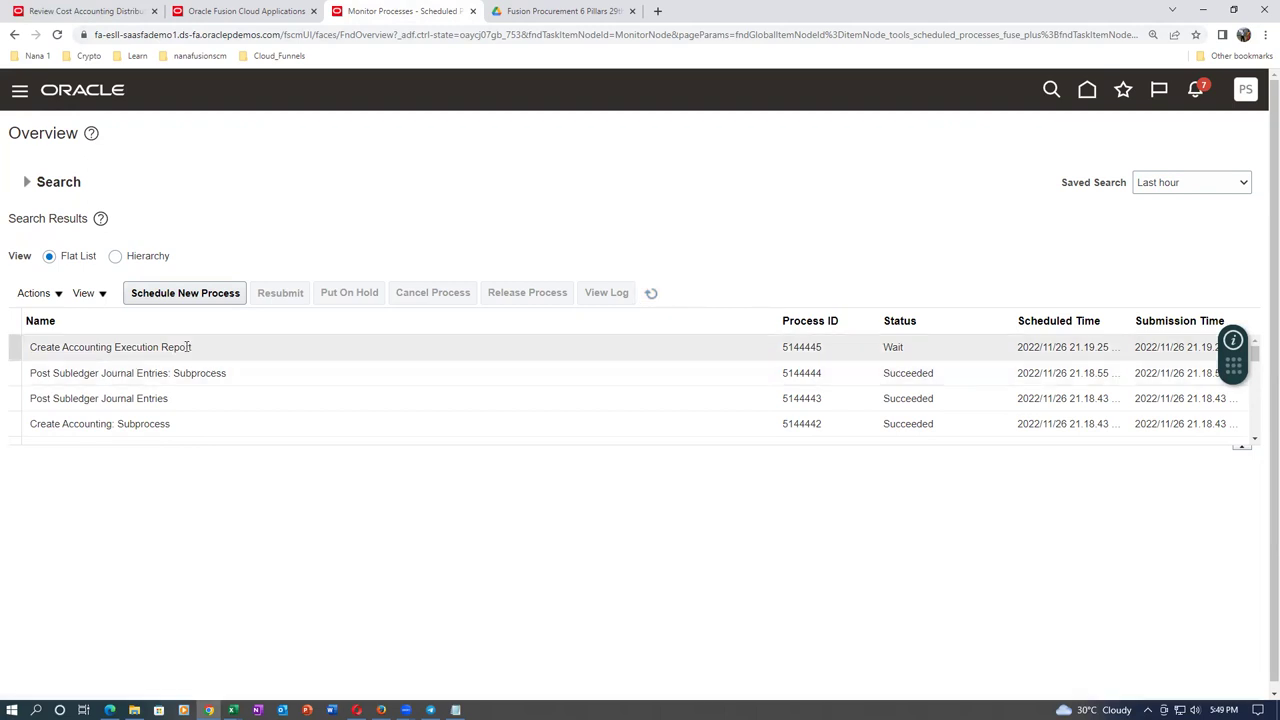
left_click(651, 296)
left_click(655, 298)
left_click(653, 297)
left_click(653, 298)
Republish the output of the Create Accounting Execution Report and export it as PDF
left_click(231, 344)
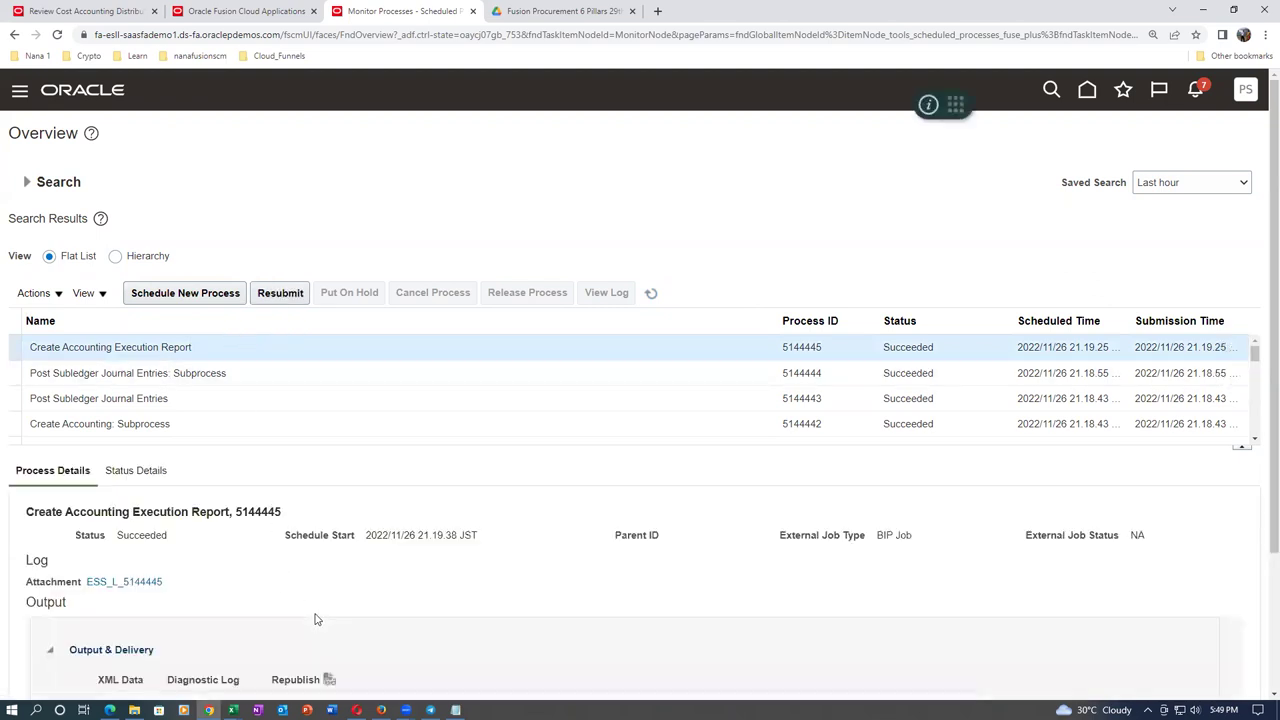
scroll(316, 622, "down", 1)
left_click(329, 613)
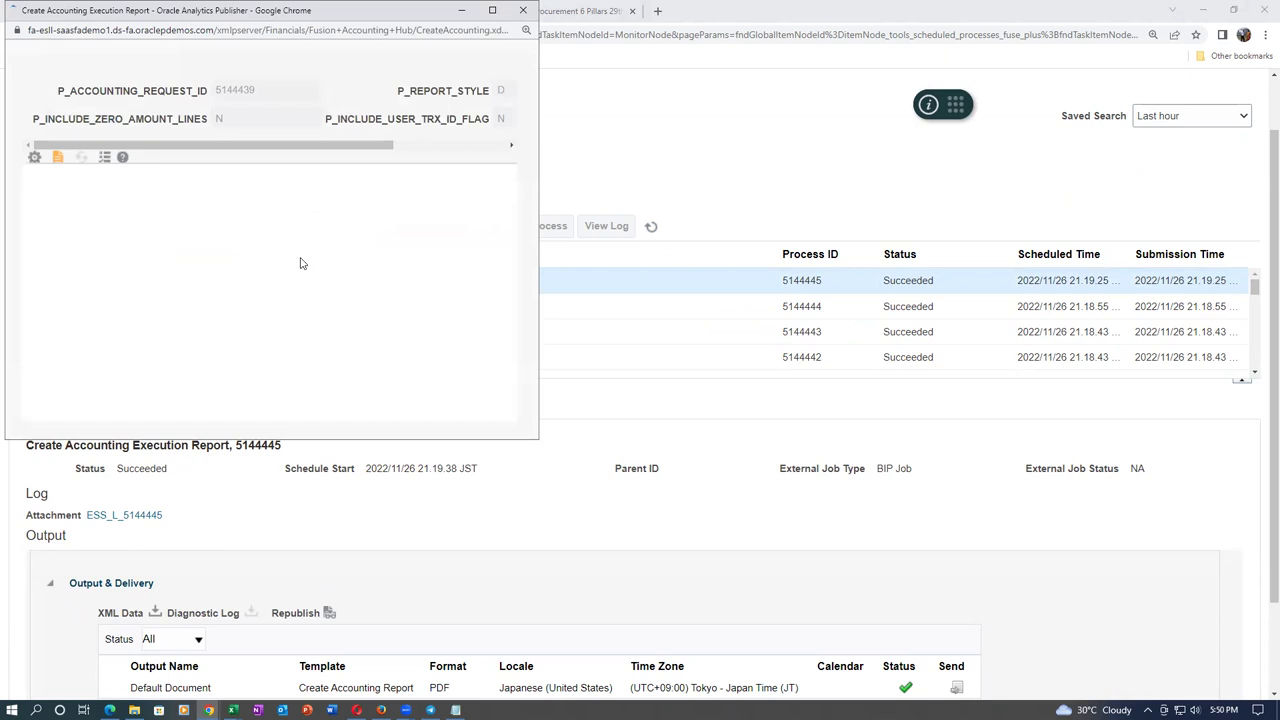
left_click(476, 167)
mouse_move(470, 190)
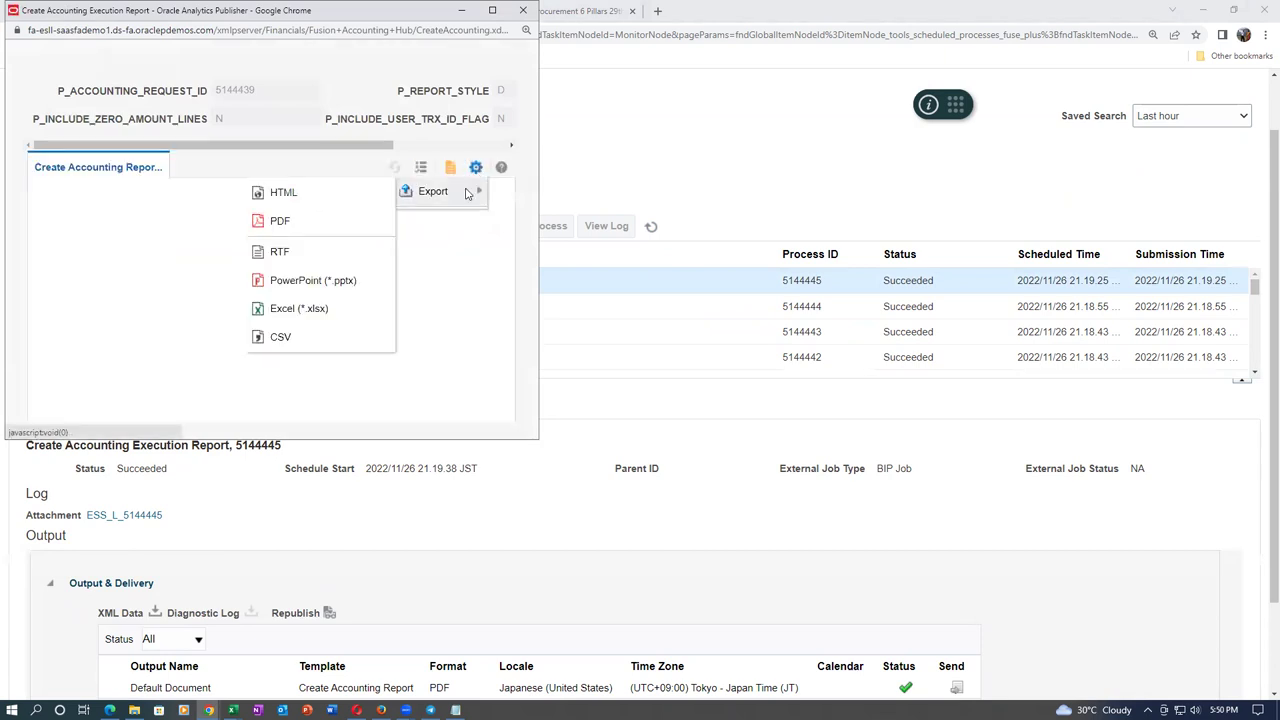
left_click(327, 224)
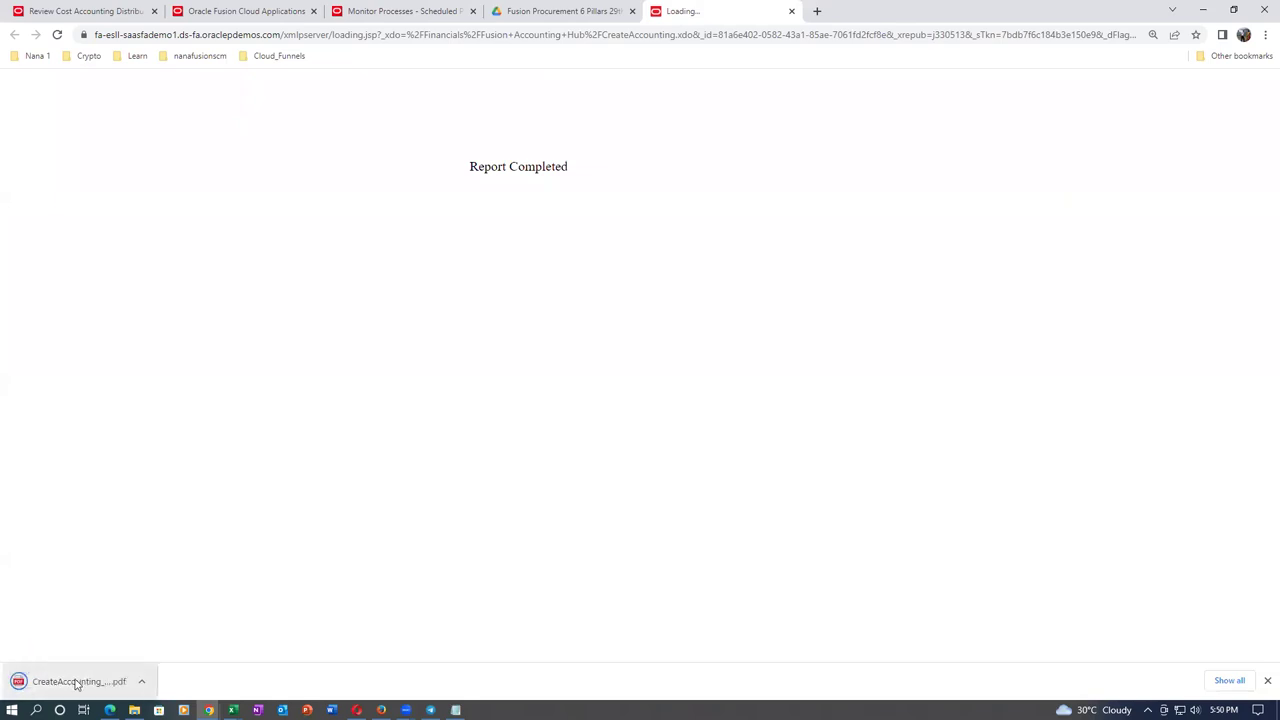
Open the downloaded Create Accounting report and examine the journal entry errors and the mapping set named in the message
left_click(75, 682)
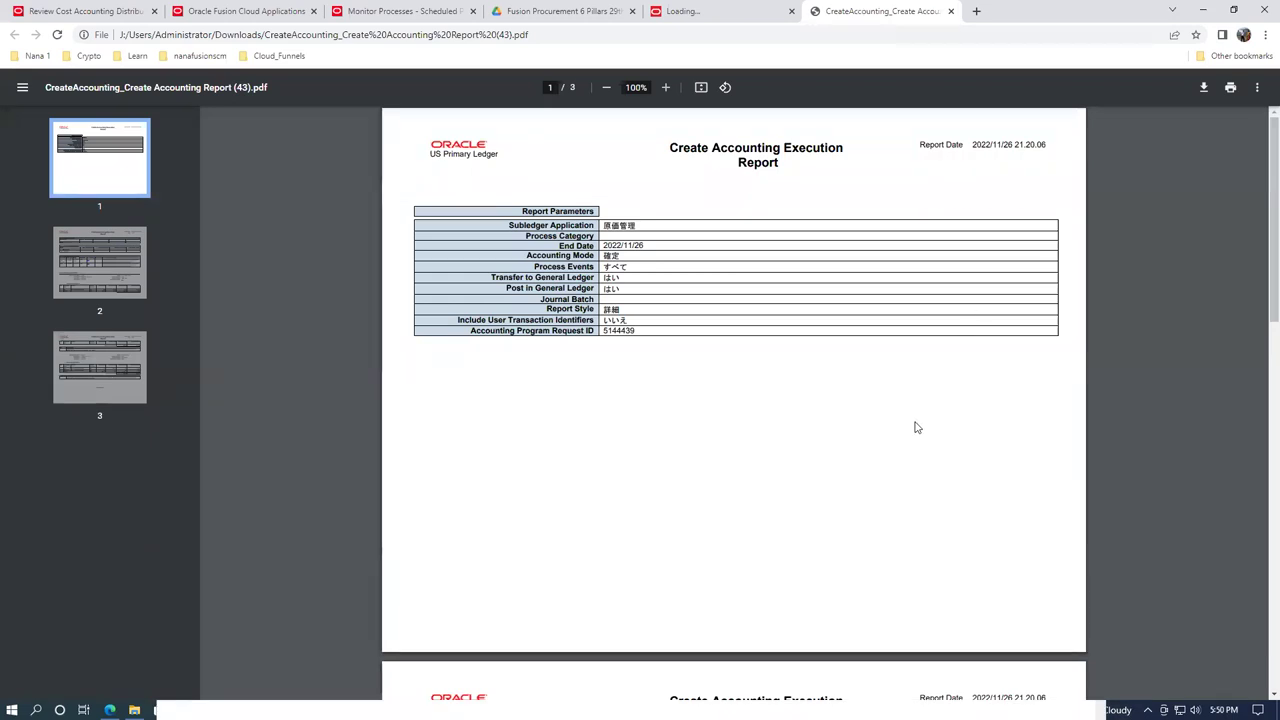
scroll(924, 425, "down", 5)
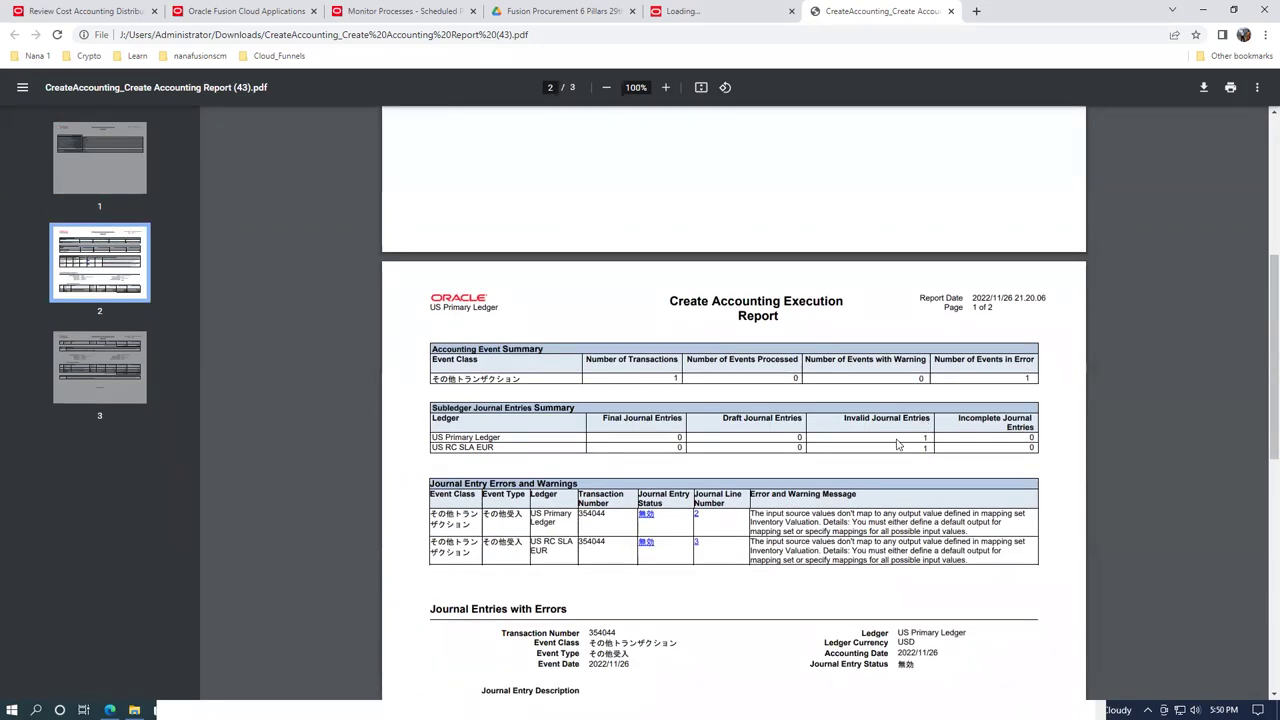
scroll(556, 390, "down", 2)
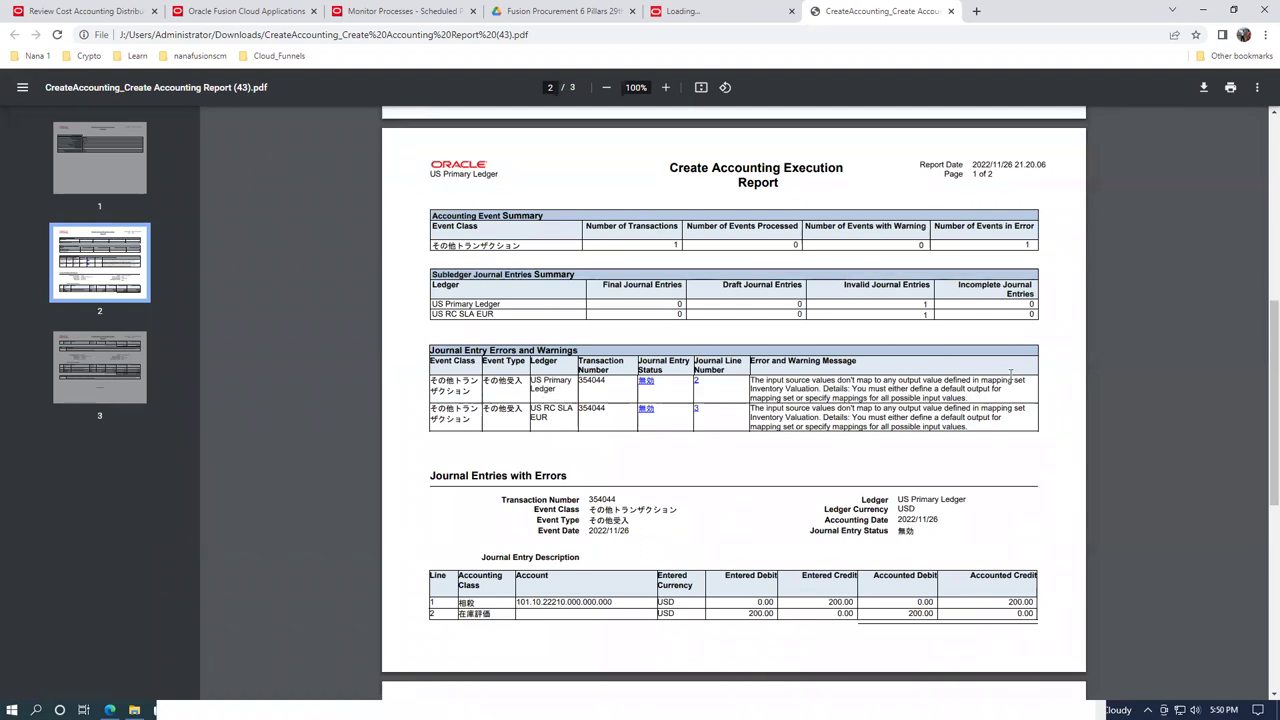
left_click_drag(751, 389, 813, 390)
scroll(595, 408, "down", 5)
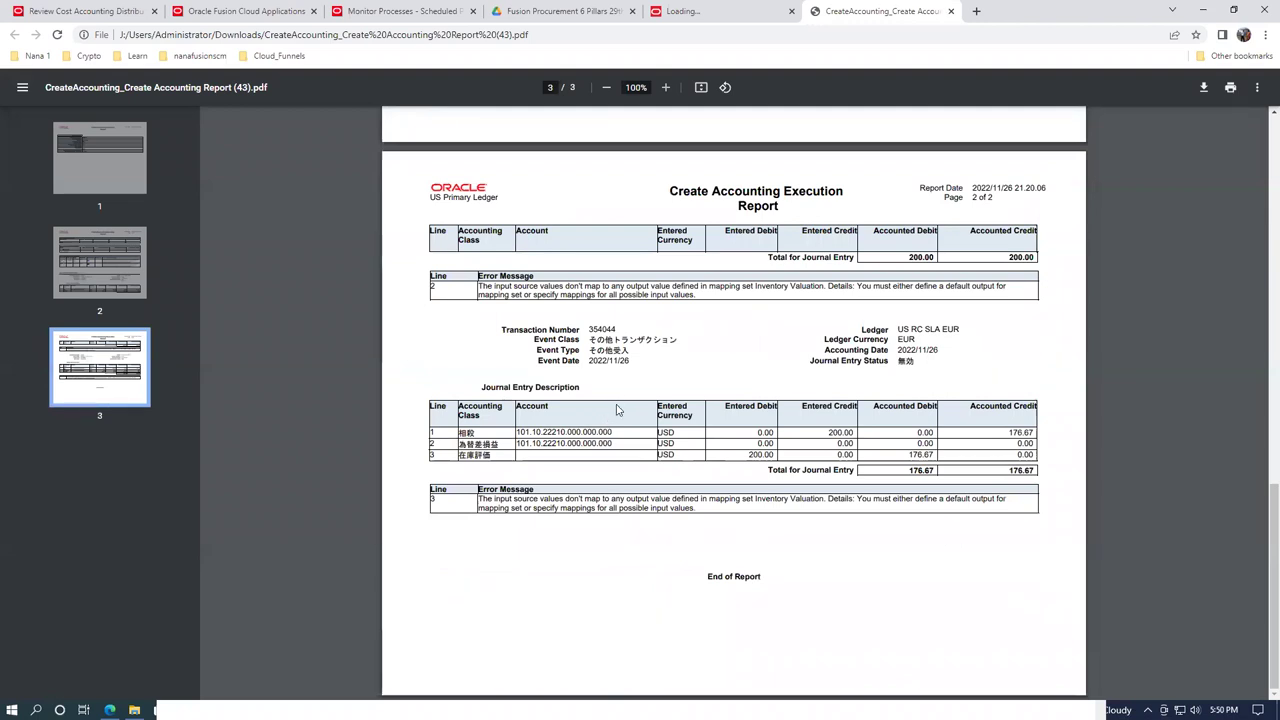
scroll(618, 410, "up", 5)
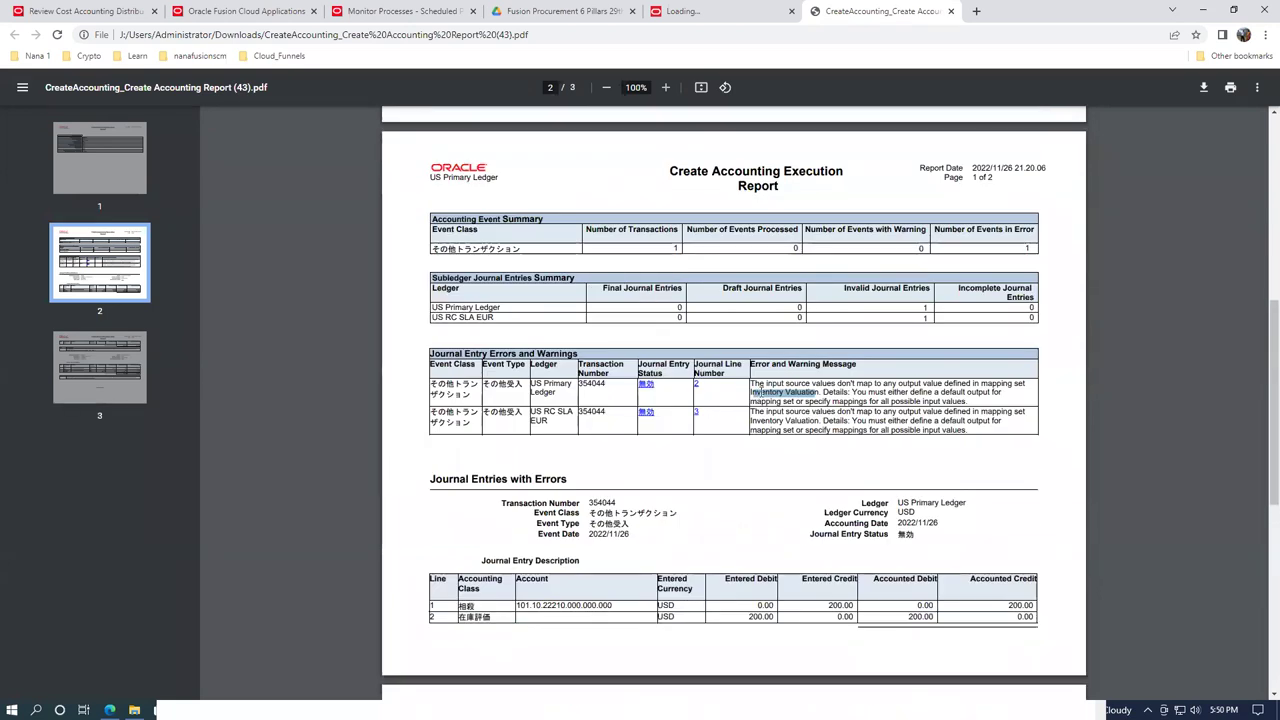
Rerun the t0101 cost transaction search and check the miscellaneous receipt's accounting status and journal entries
left_click(951, 11)
left_click(44, 10)
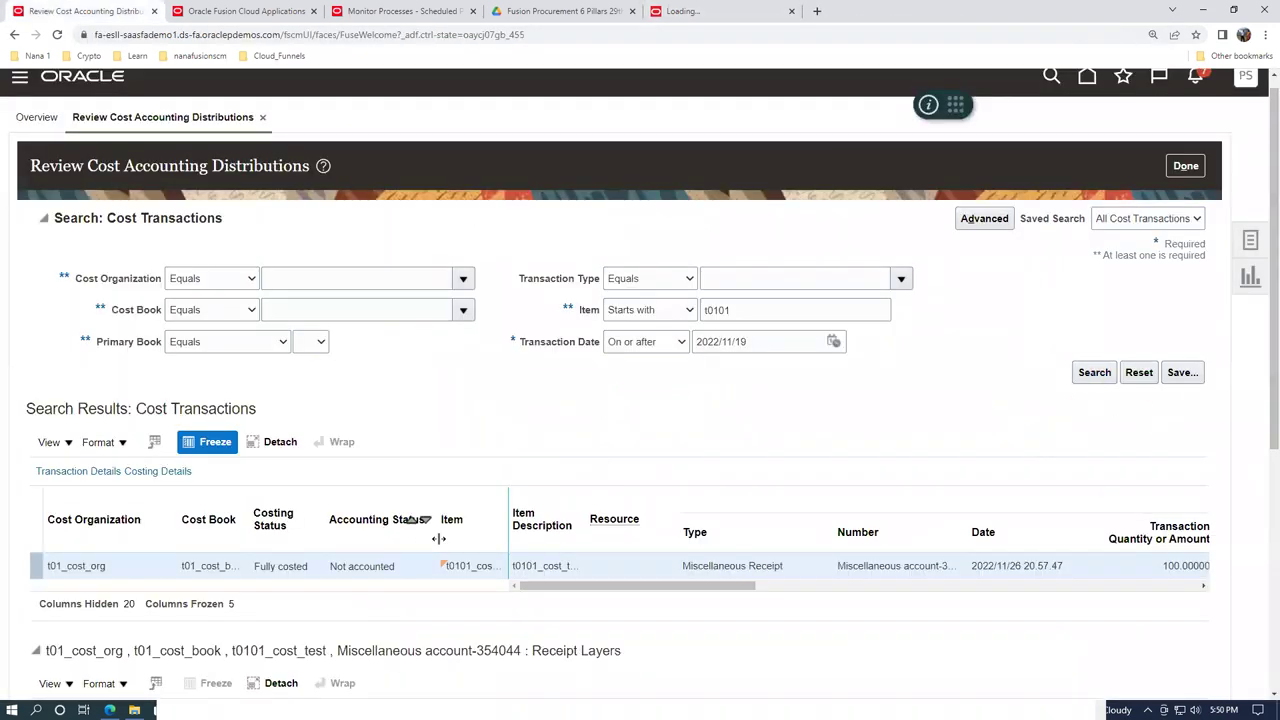
left_click(1095, 380)
left_click(1094, 372)
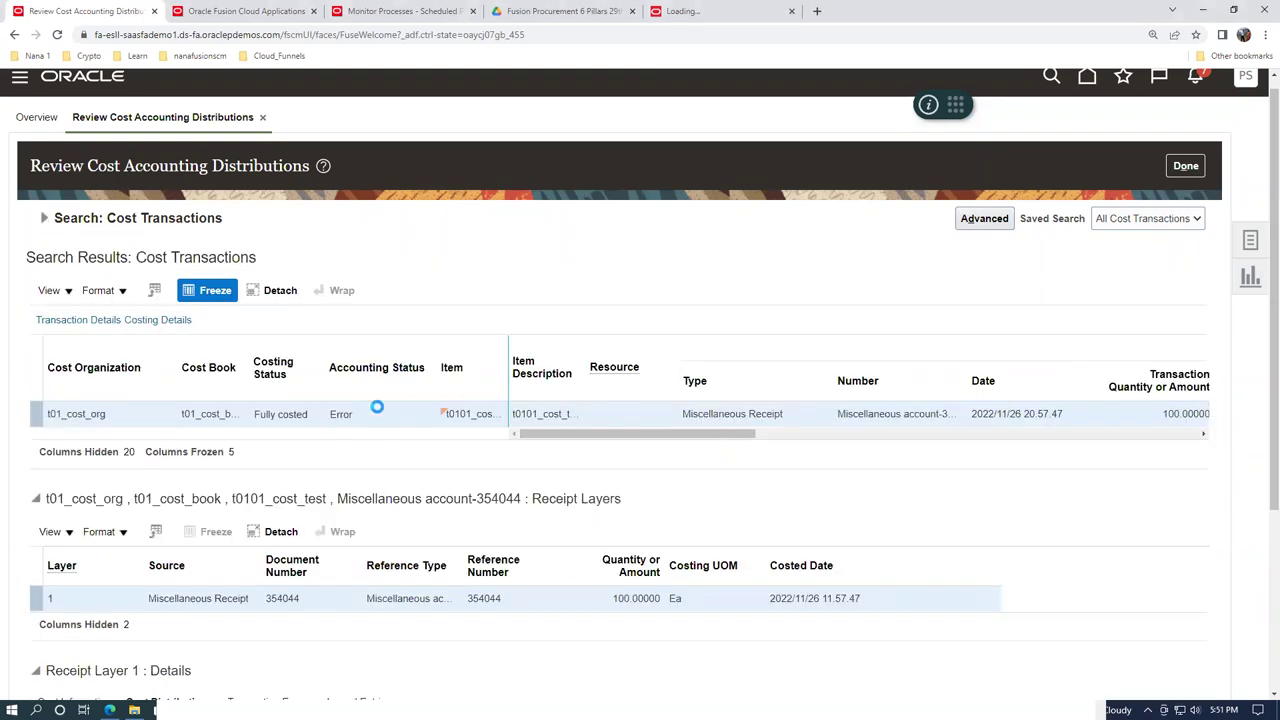
scroll(386, 514, "down", 3)
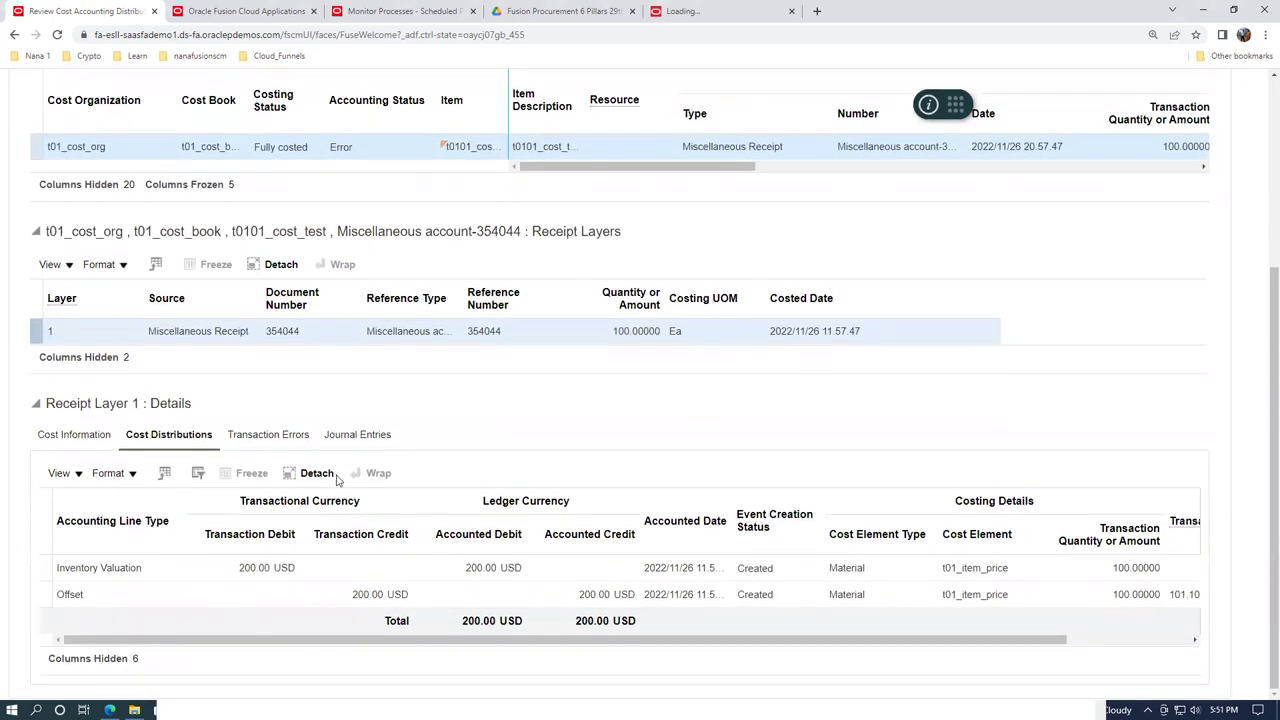
left_click(358, 436)
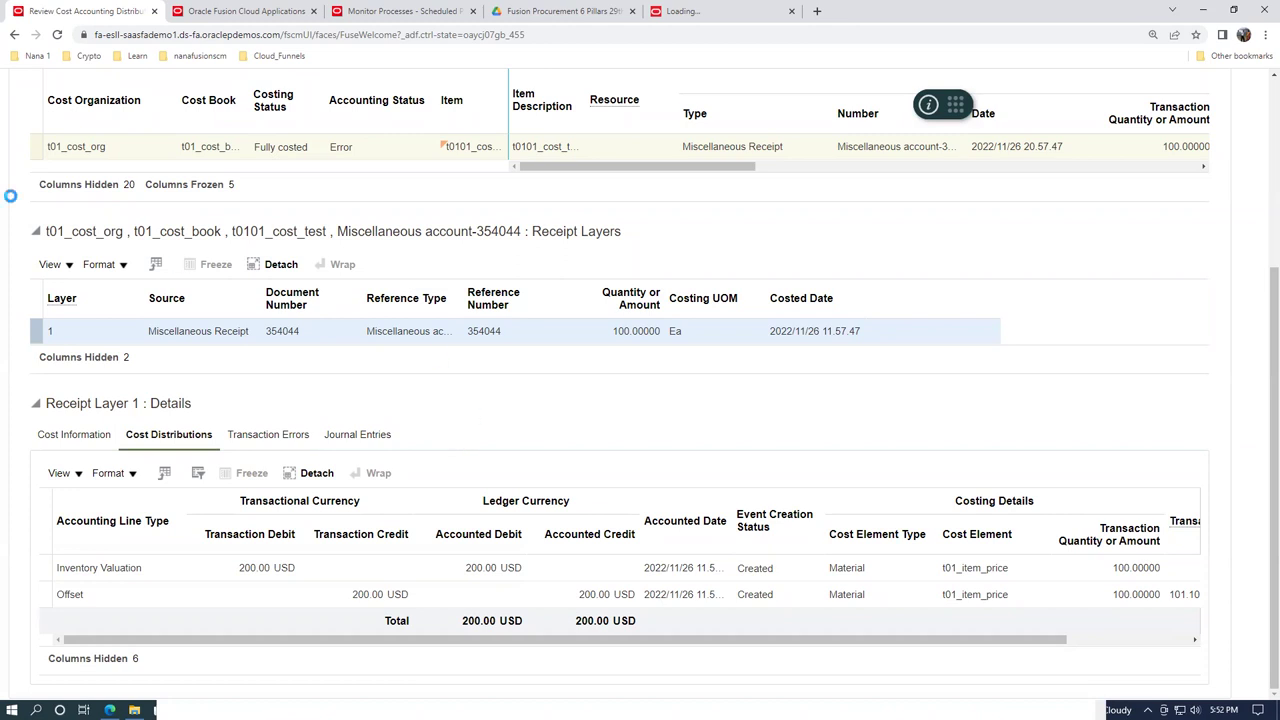
Go to Setup and Maintenance from the Oracle Fusion home page
left_click(219, 22)
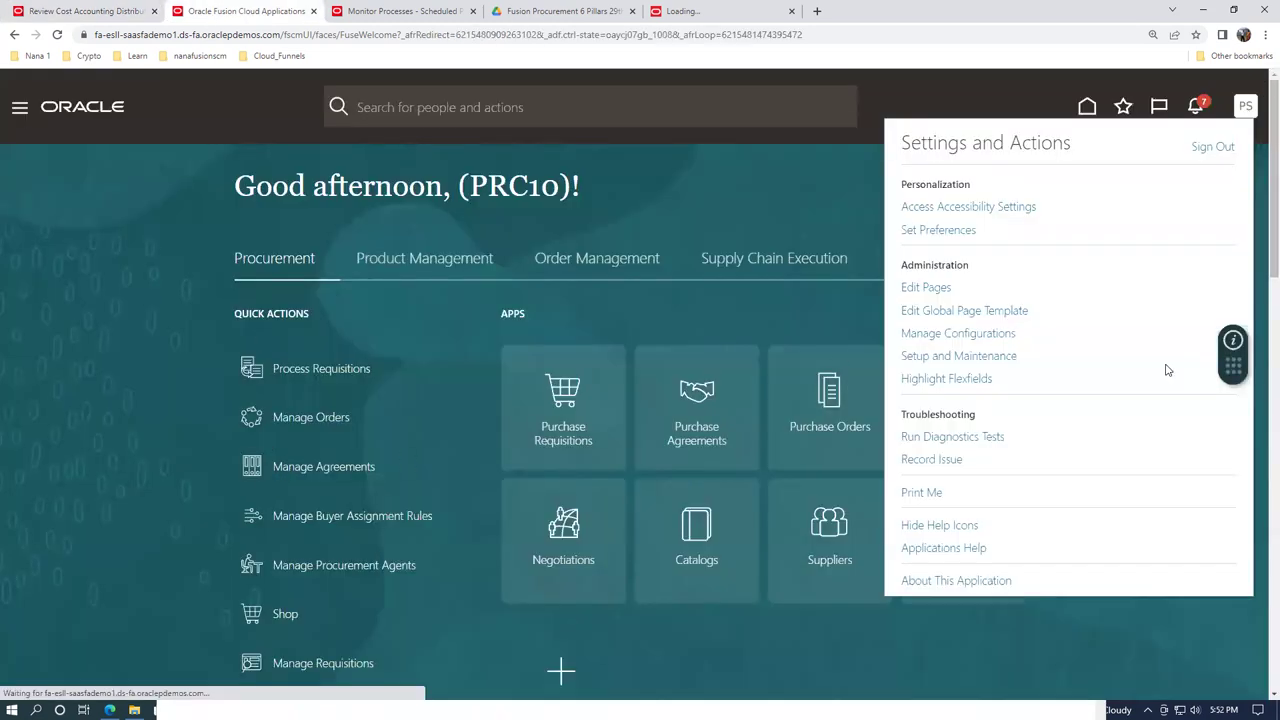
left_click(997, 360)
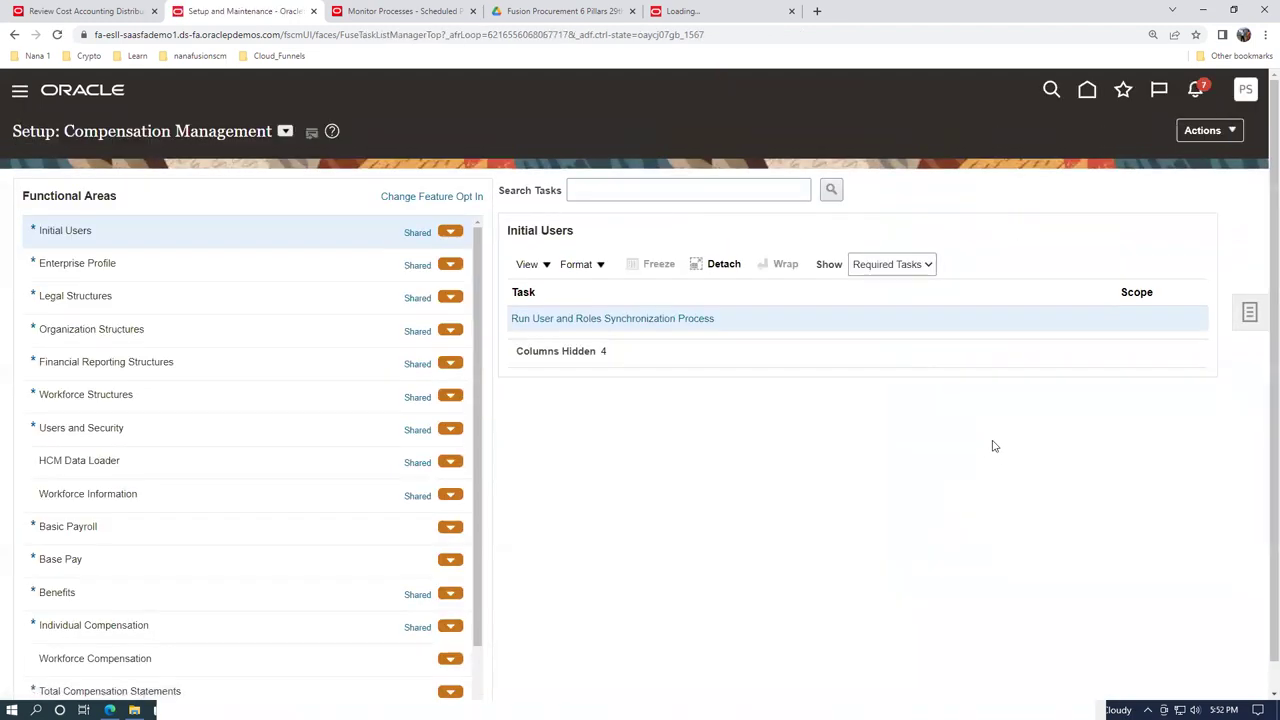
left_click(1249, 313)
left_click(1103, 317)
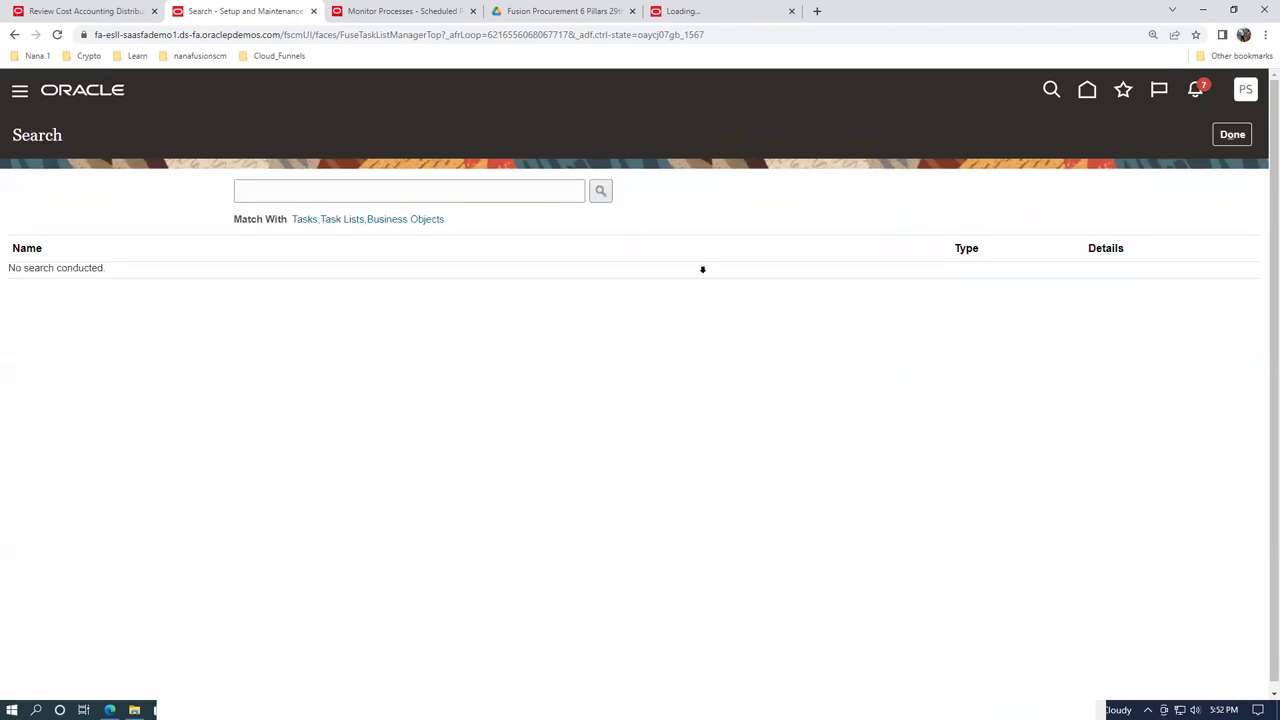
left_click(1244, 134)
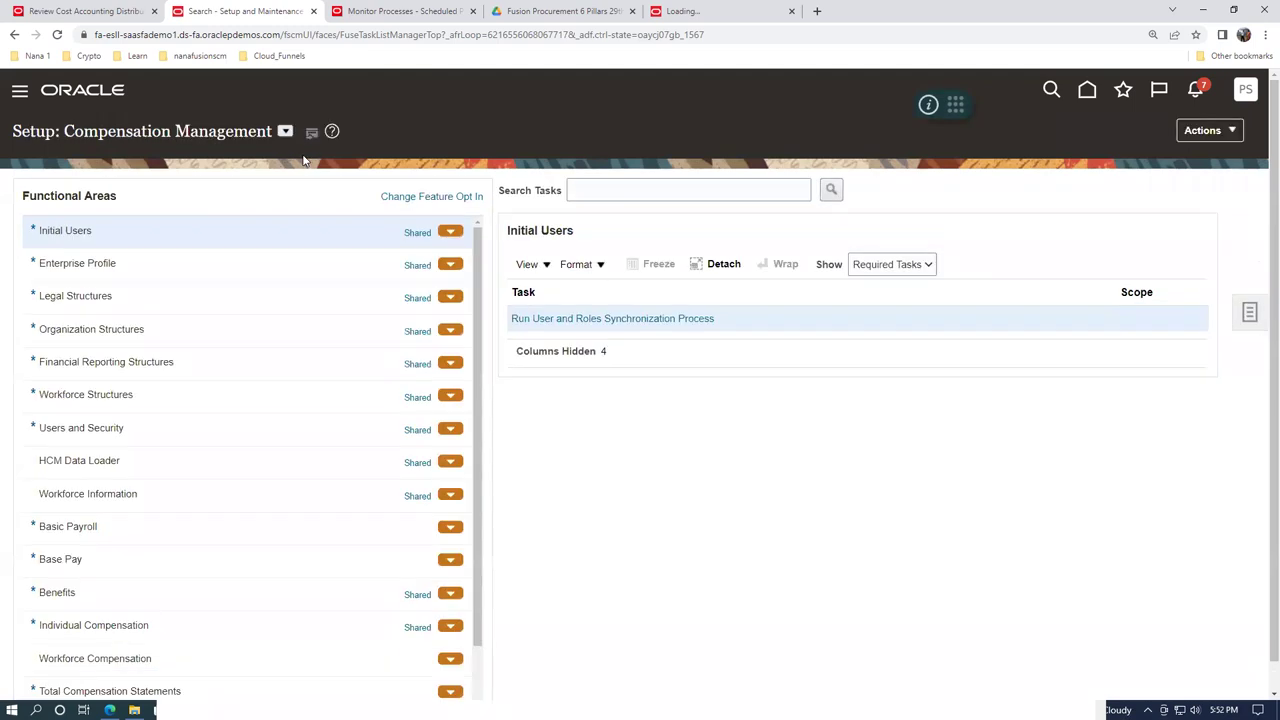
Switch the setup offering to Manufacturing and Supply Chain Materials Management
left_click(285, 132)
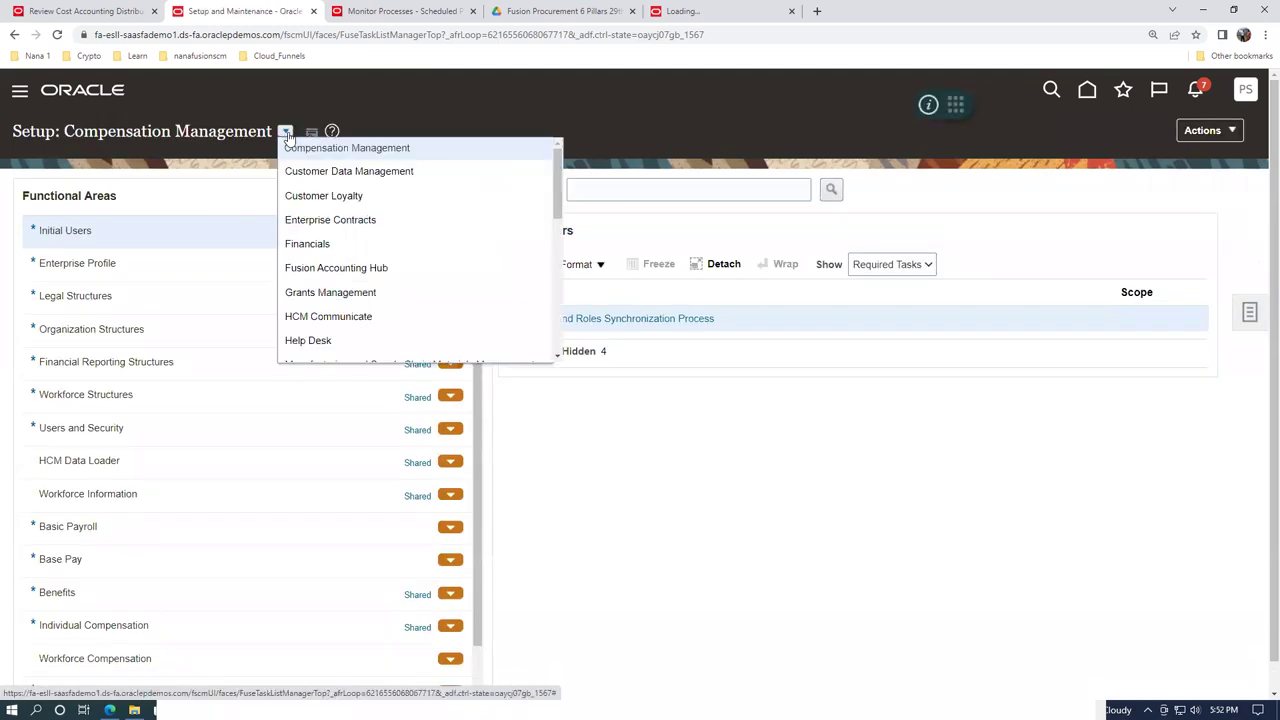
left_click(322, 245)
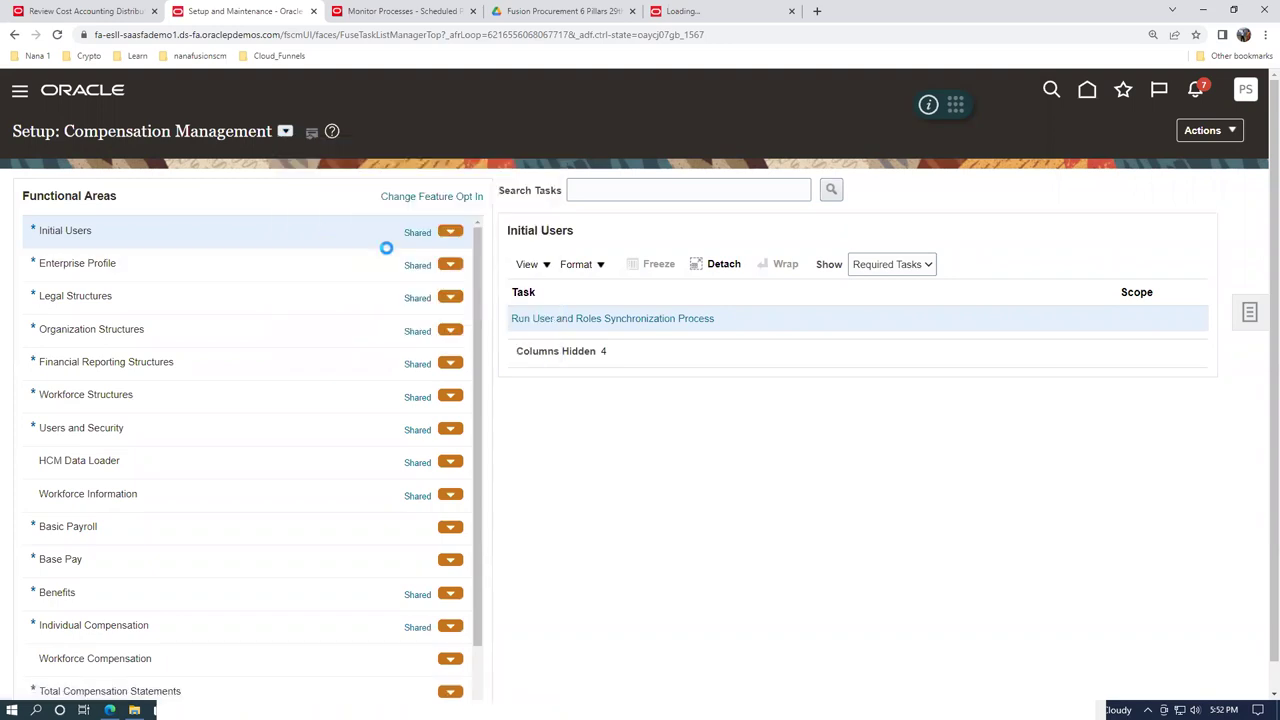
left_click(153, 133)
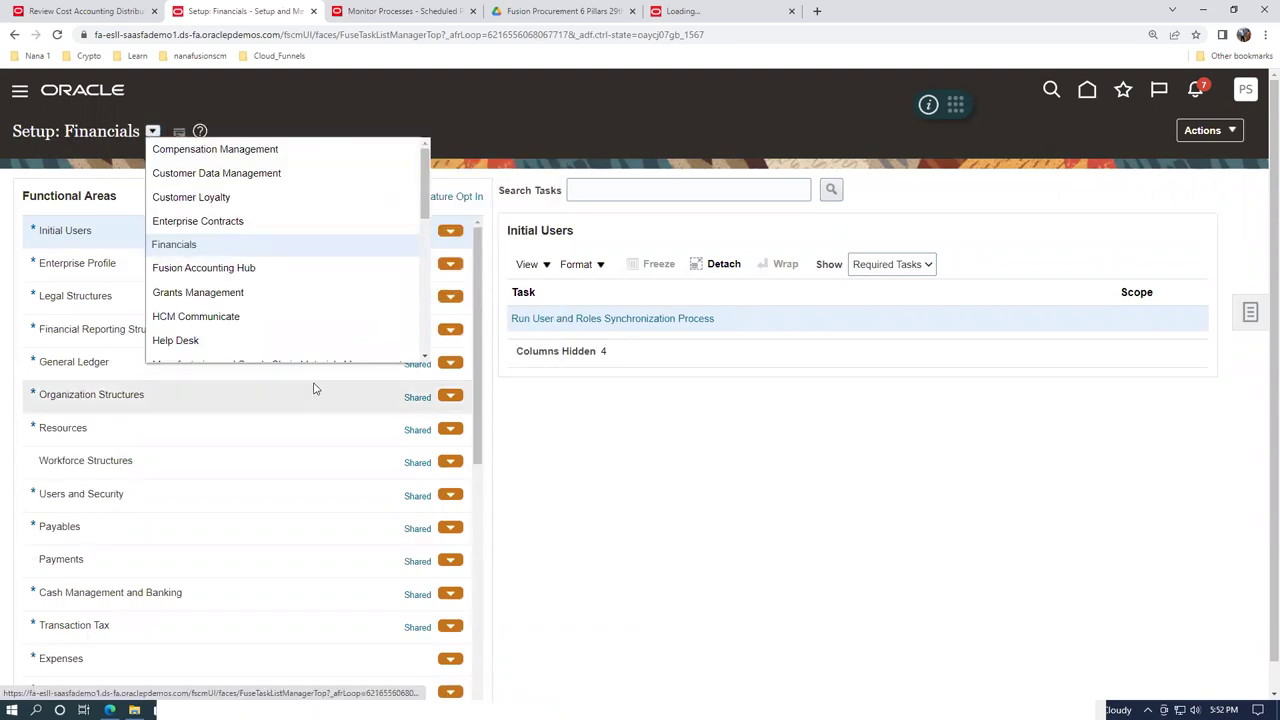
scroll(329, 256, "down", 3)
left_click(329, 233)
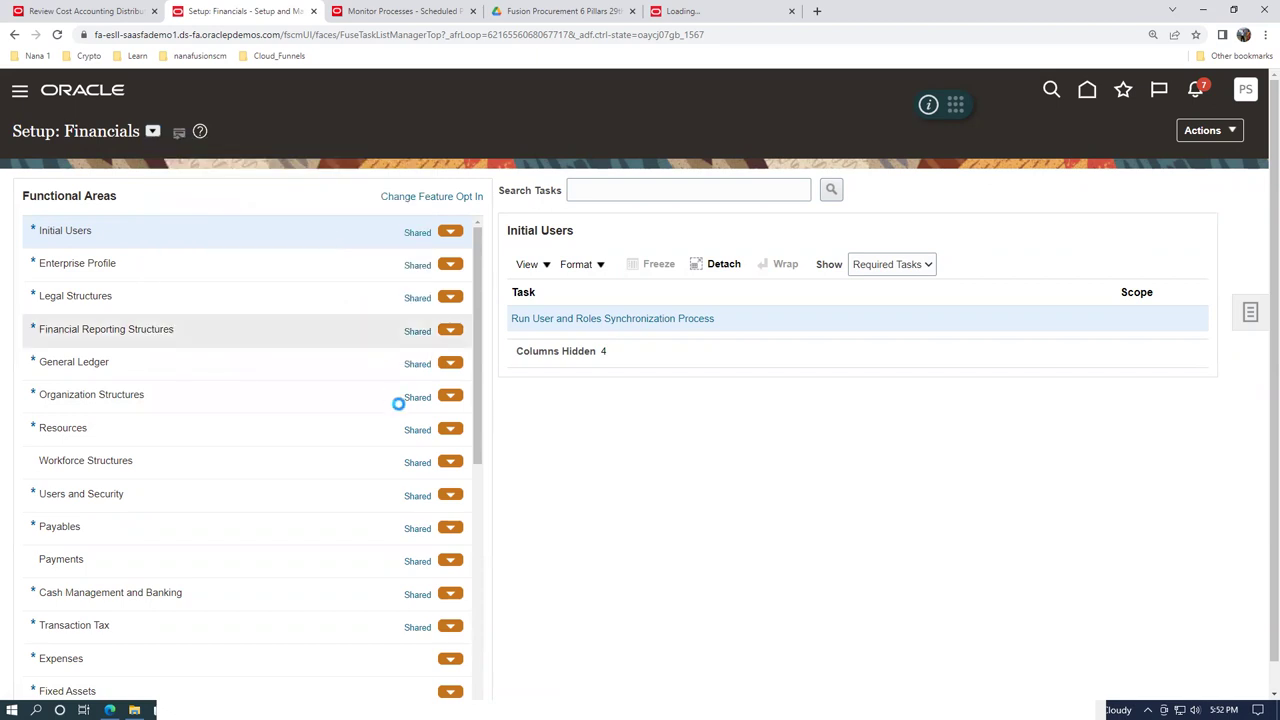
Search the setup tasks for man%map%set% and open Manage Mapping Sets for the Cost Accounting functional area
left_click(651, 192)
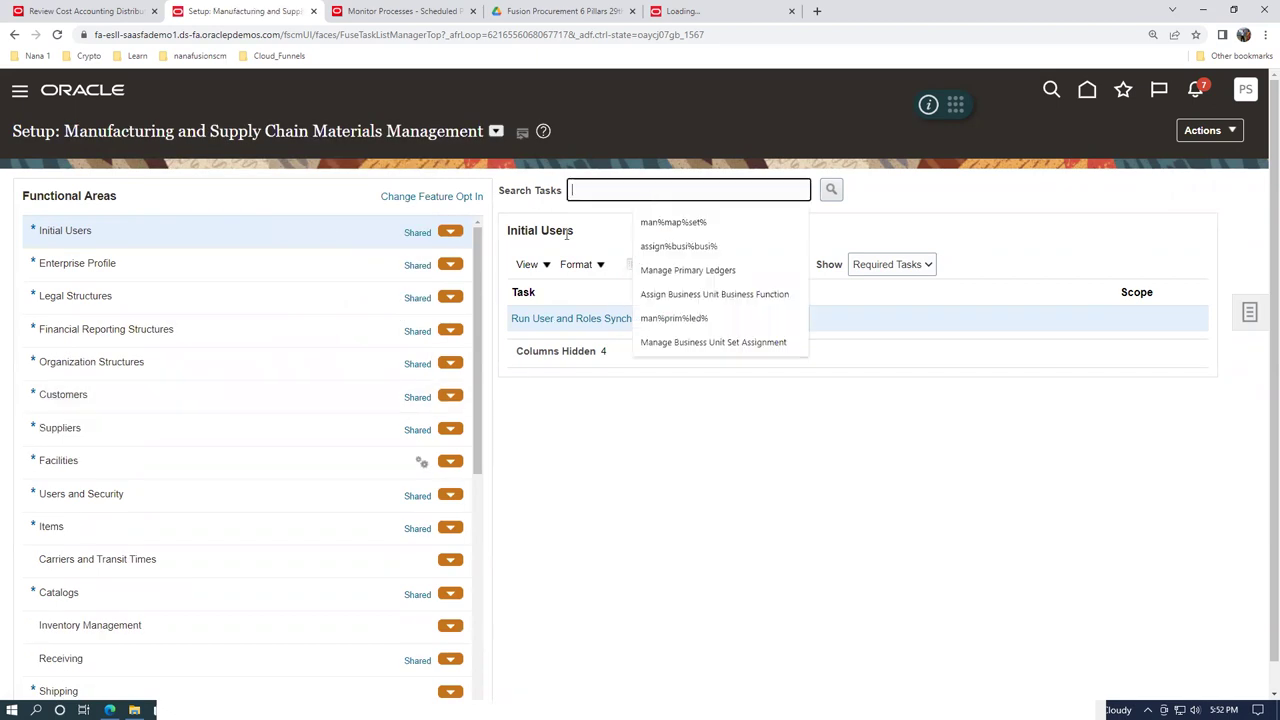
type("man%")
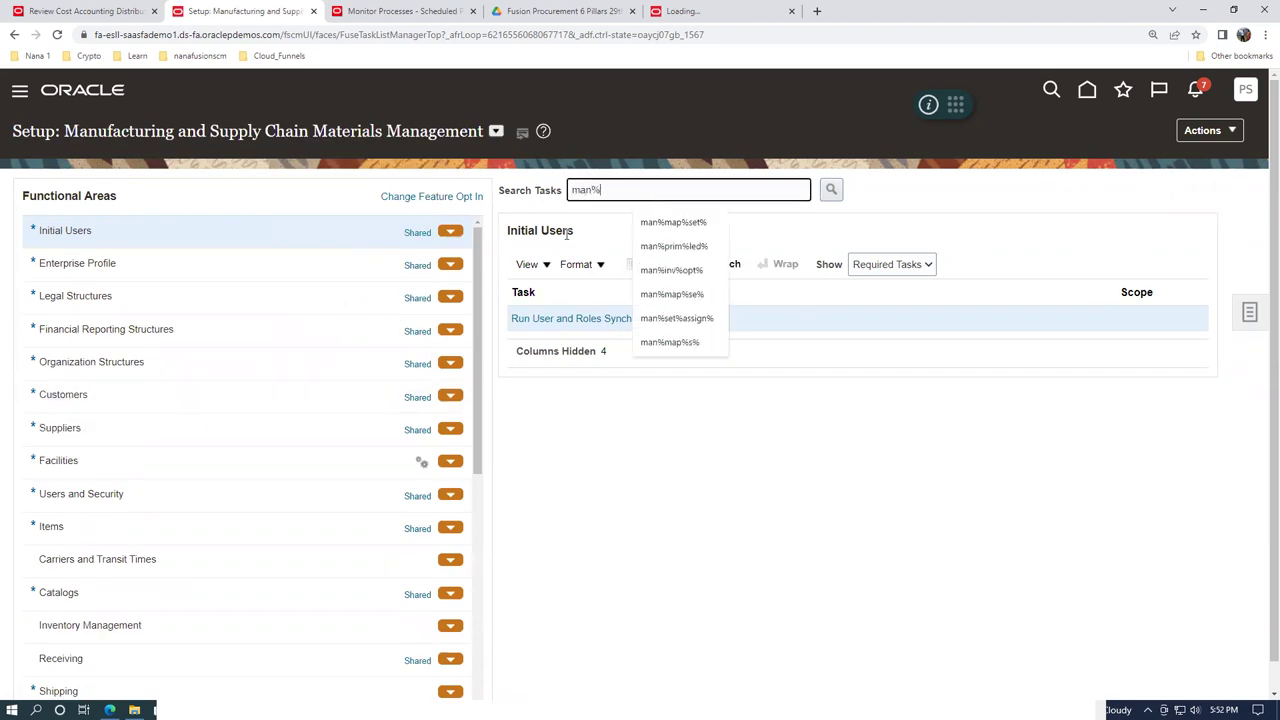
type("map%set%")
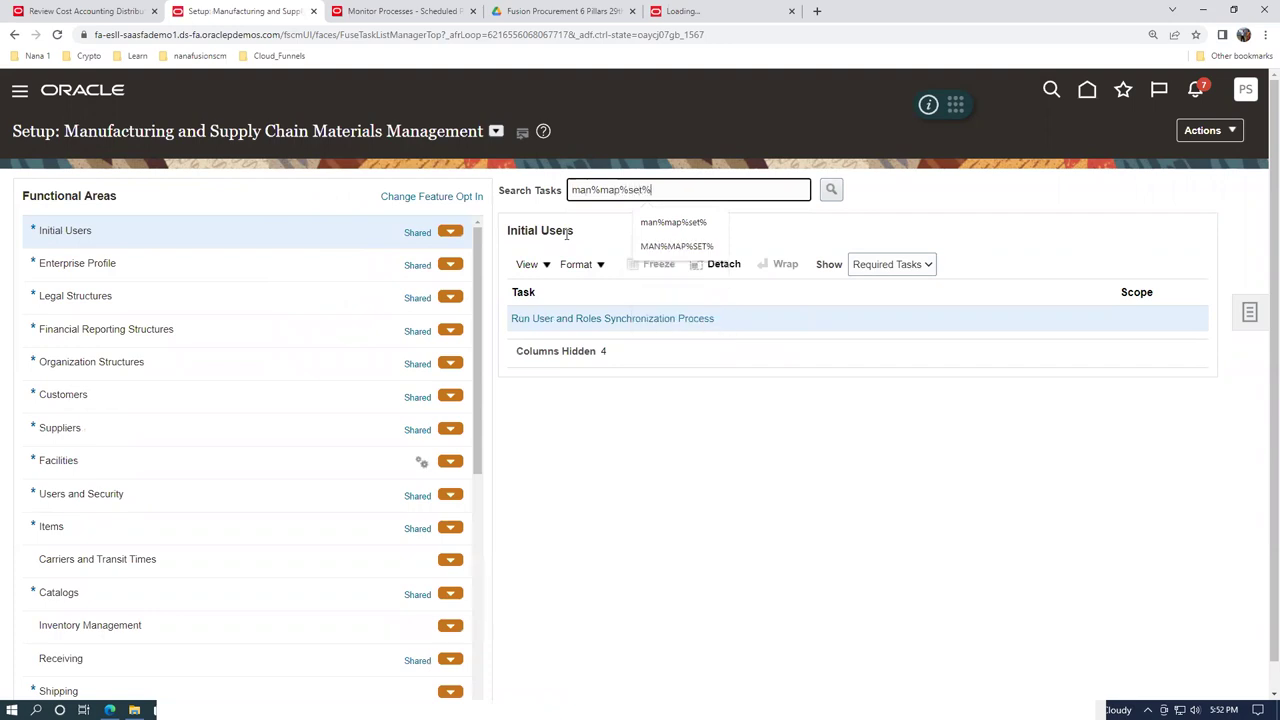
key("Return")
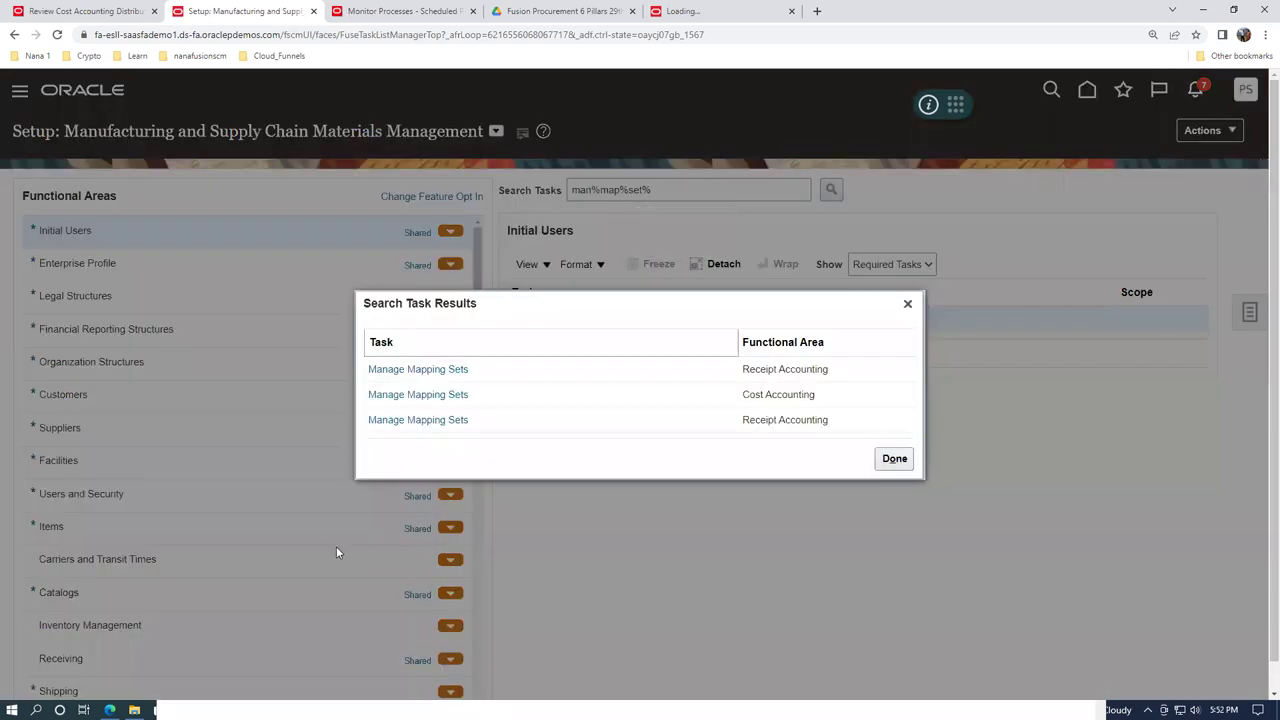
left_click(420, 395)
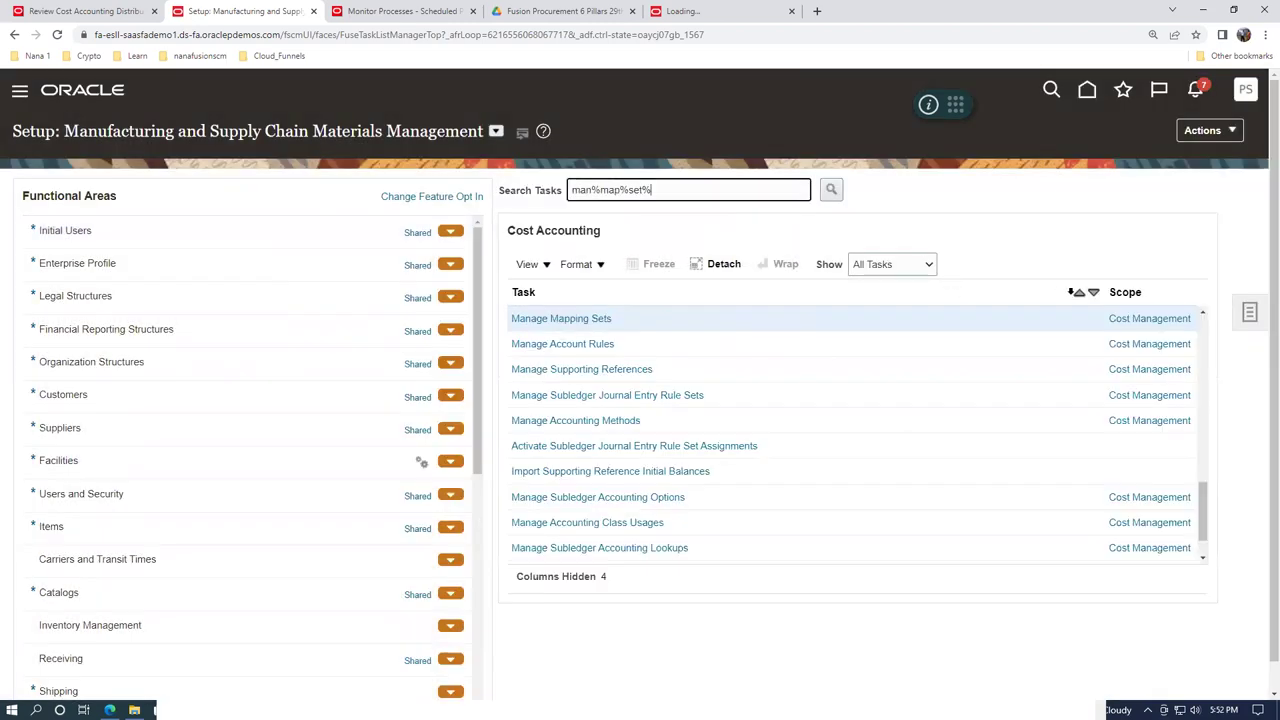
left_click(528, 319)
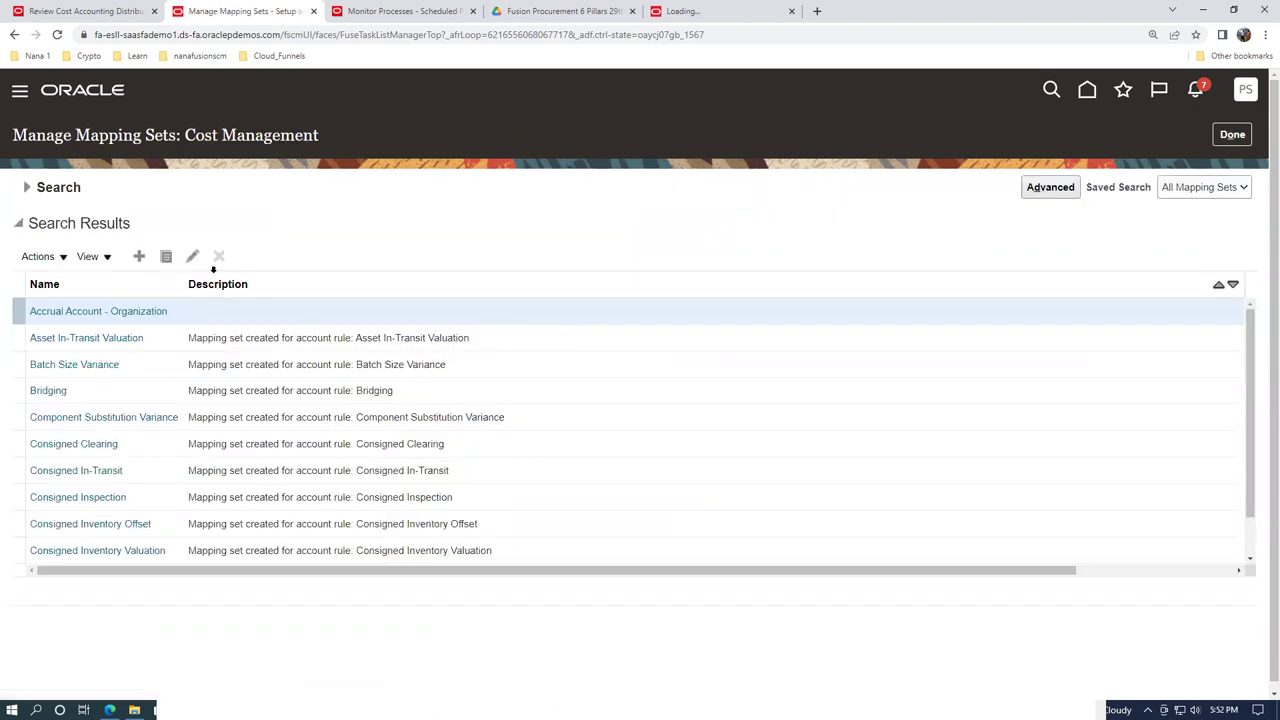
Search the Cost Management mapping sets by the name Inventory and open the Inventory Valuation mapping set
left_click(29, 188)
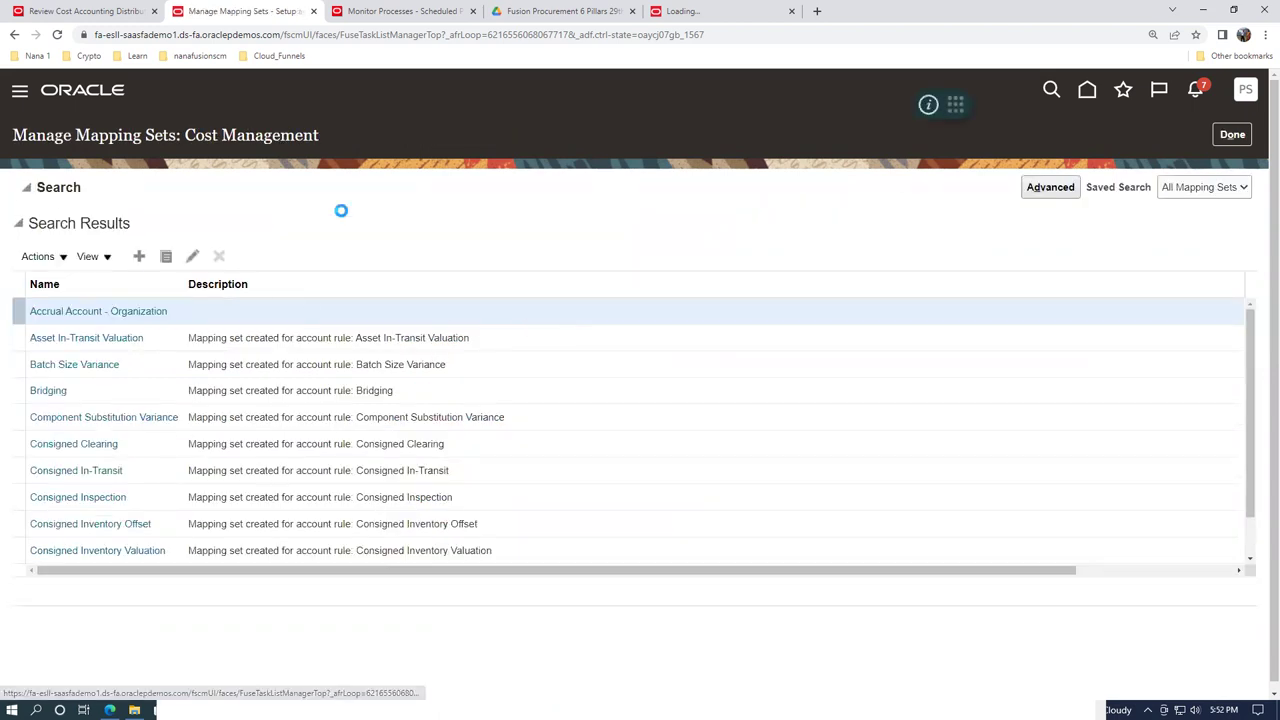
left_click(342, 219)
type("Inventory")
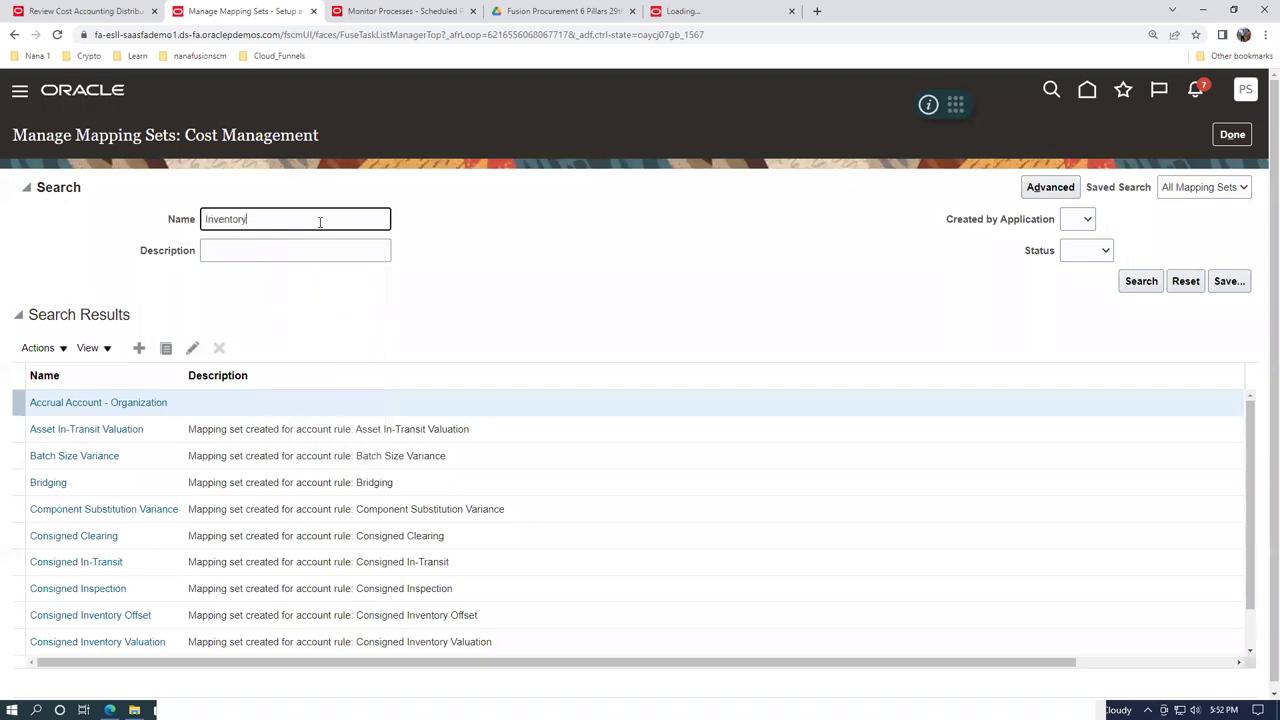
key("Return")
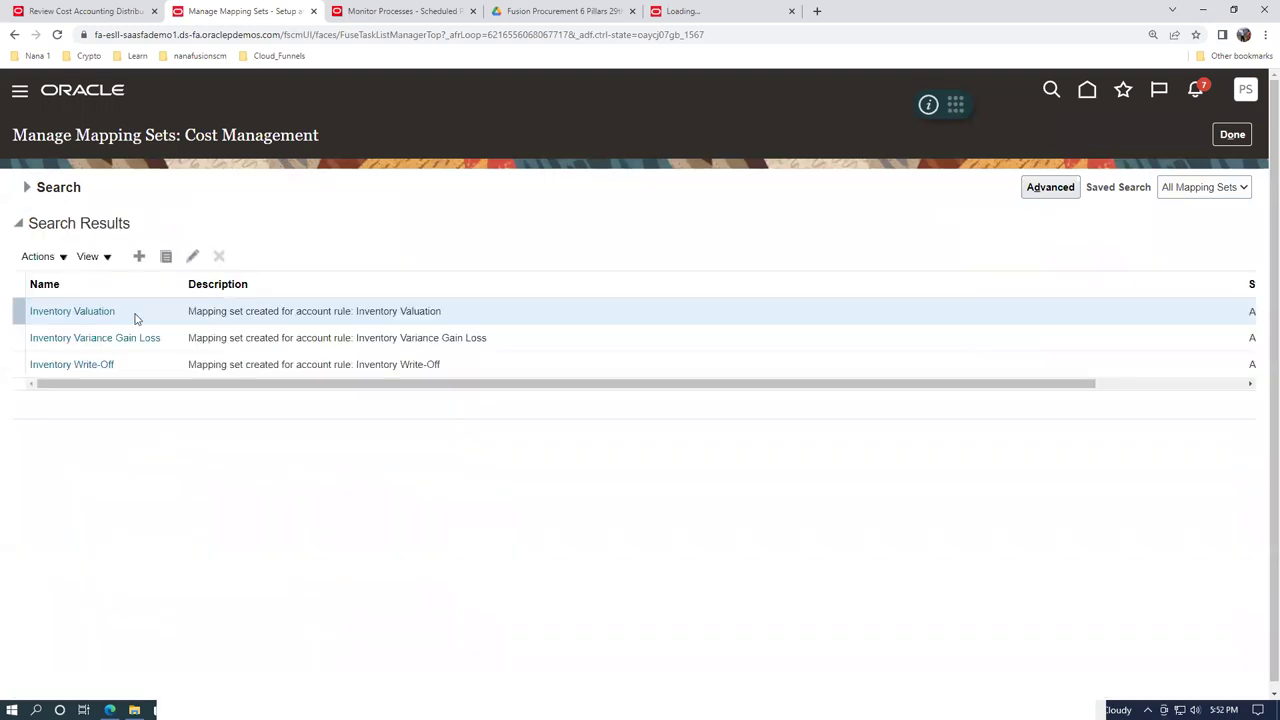
left_click(66, 313)
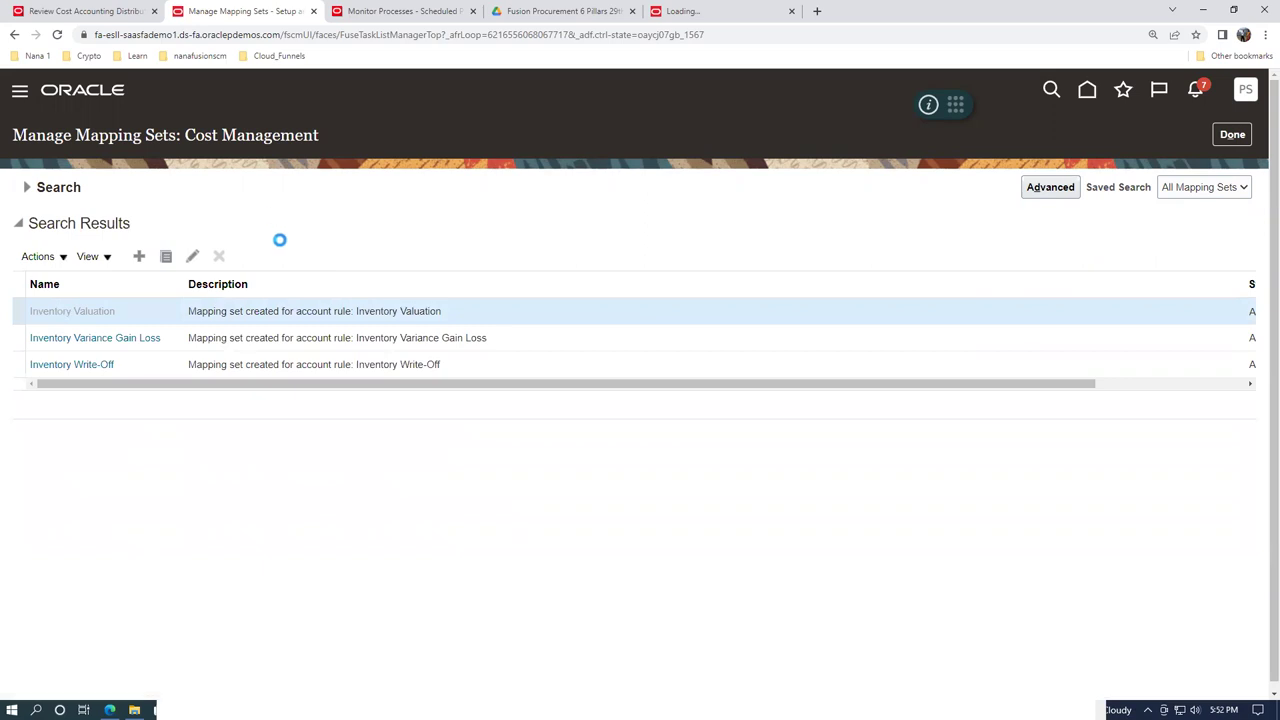
Copy the output account combination of the inventory organization 001 row in the US Chart of Accounts mappings
scroll(271, 403, "down", 2)
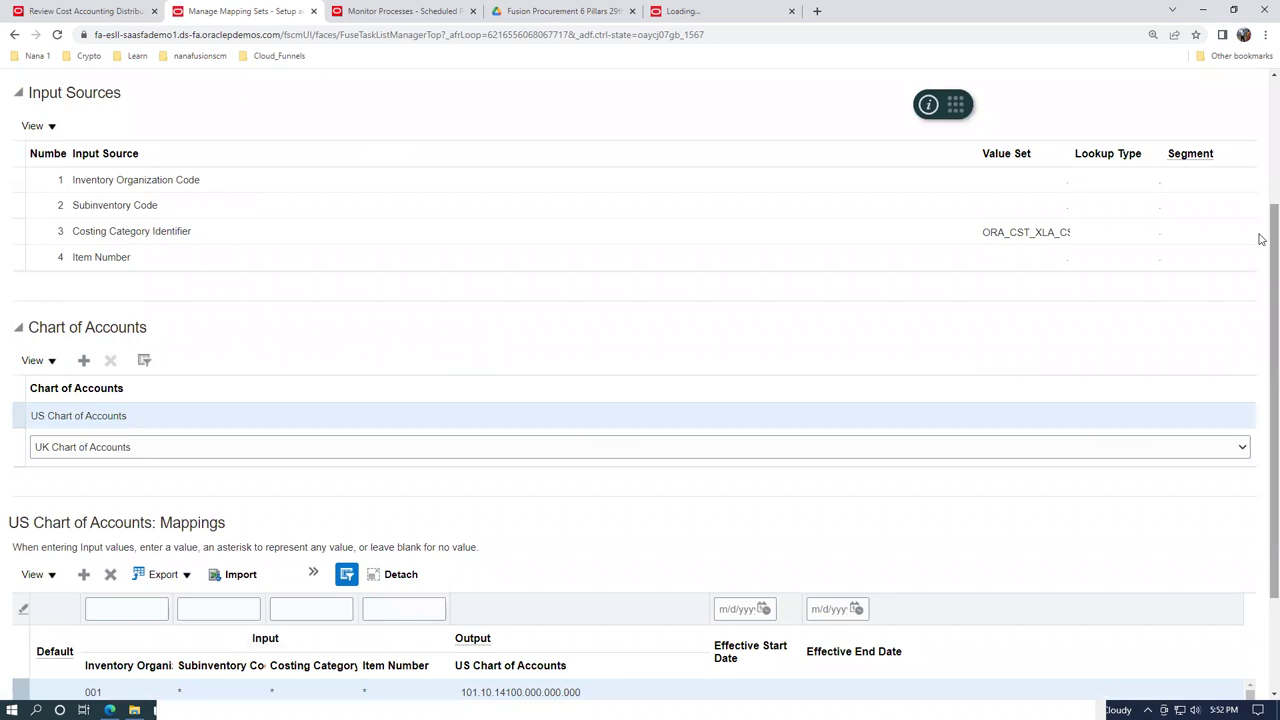
scroll(1260, 260, "down", 2)
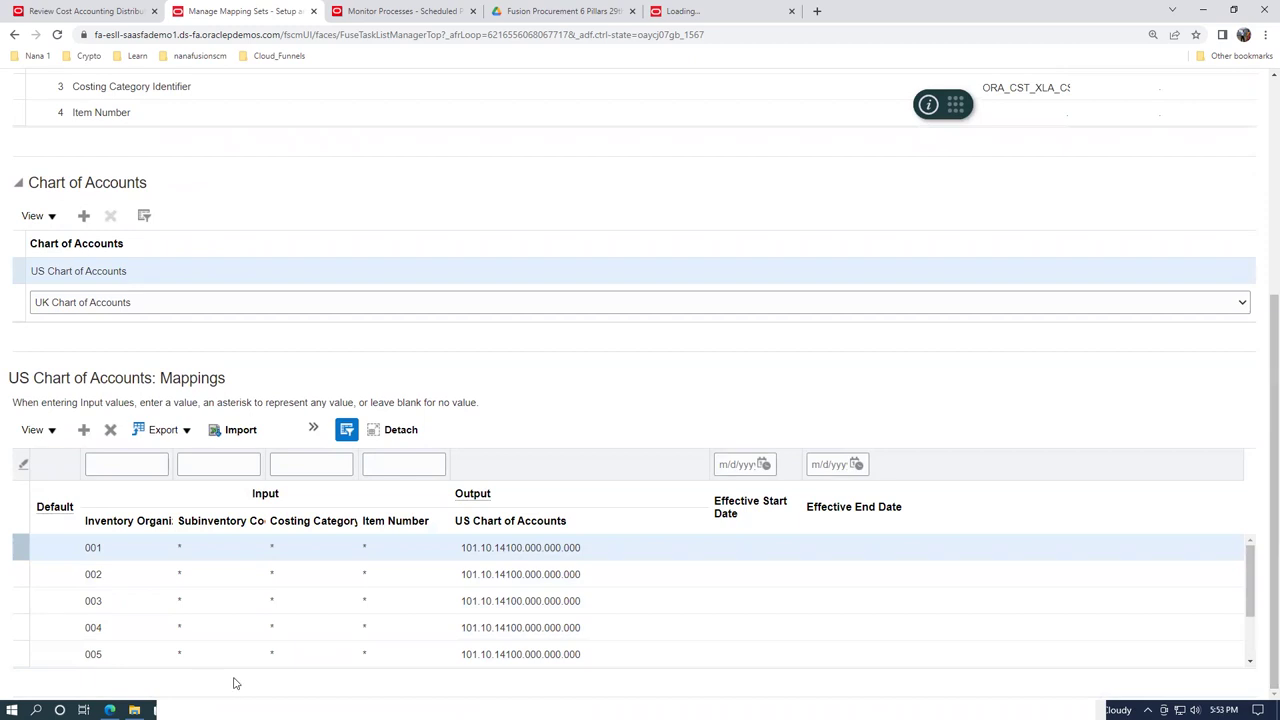
left_click(548, 552)
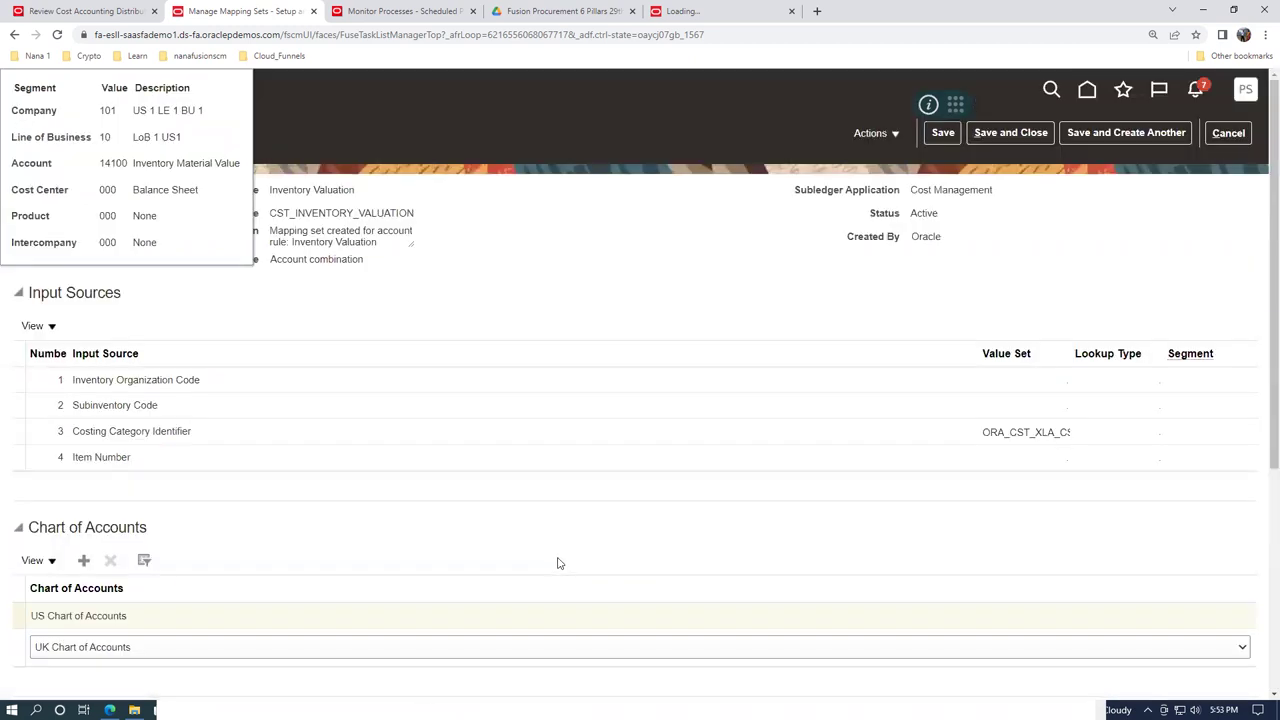
scroll(564, 559, "down", 3)
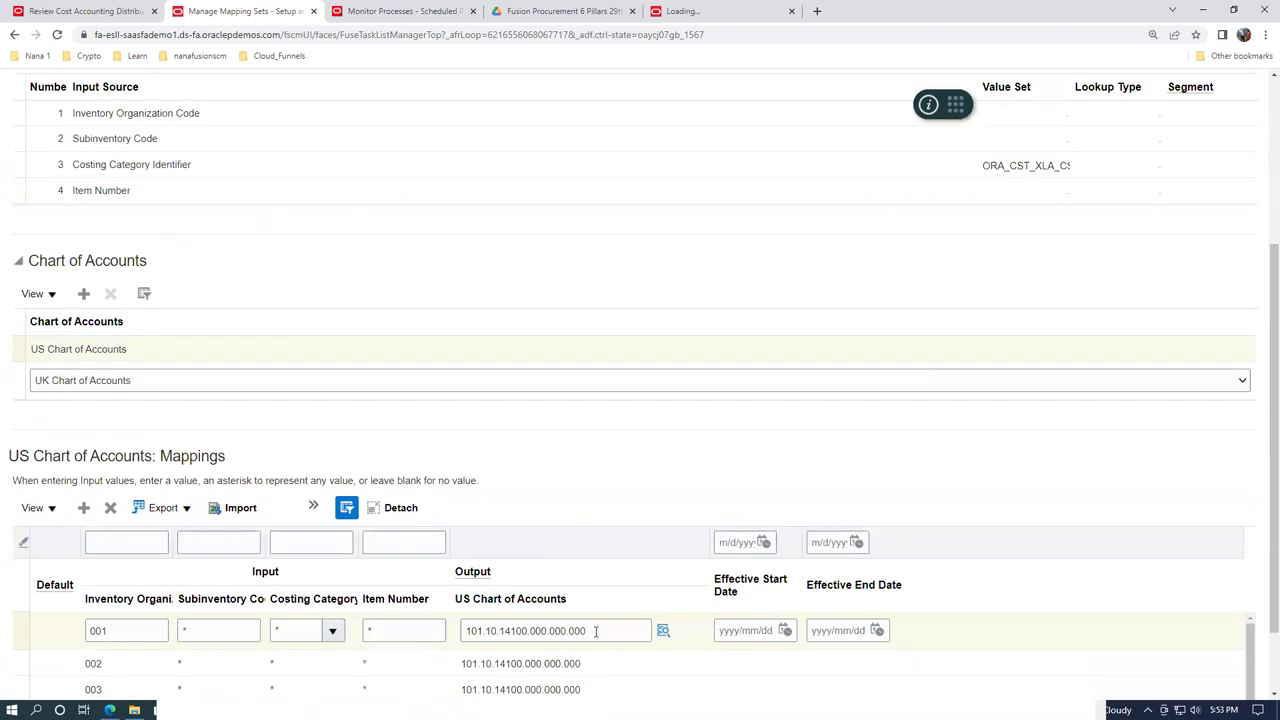
left_click(483, 642)
key("Right")
key("Right")
key("Right")
key("Right")
left_click_drag(609, 622, 446, 625)
key("ctrl+c")
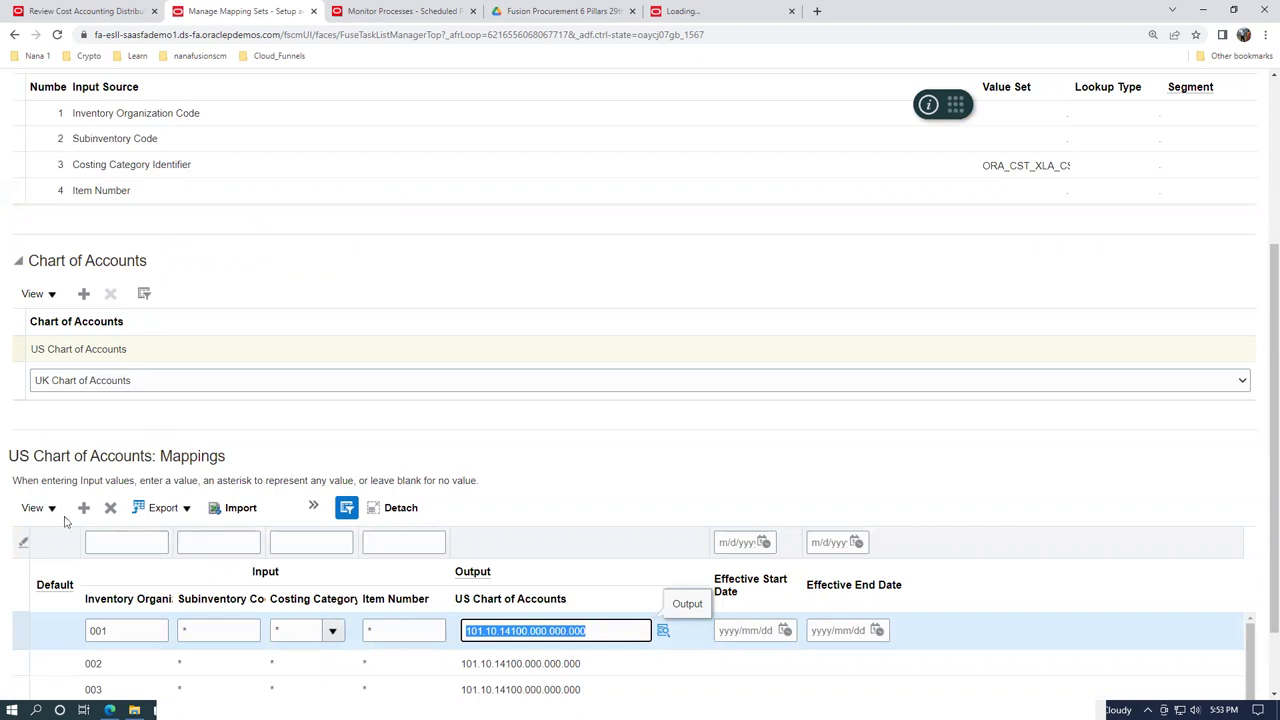
Add a US Chart of Accounts mapping row for inventory organization T011 with * for subinventory, costing category and item number
left_click(86, 510)
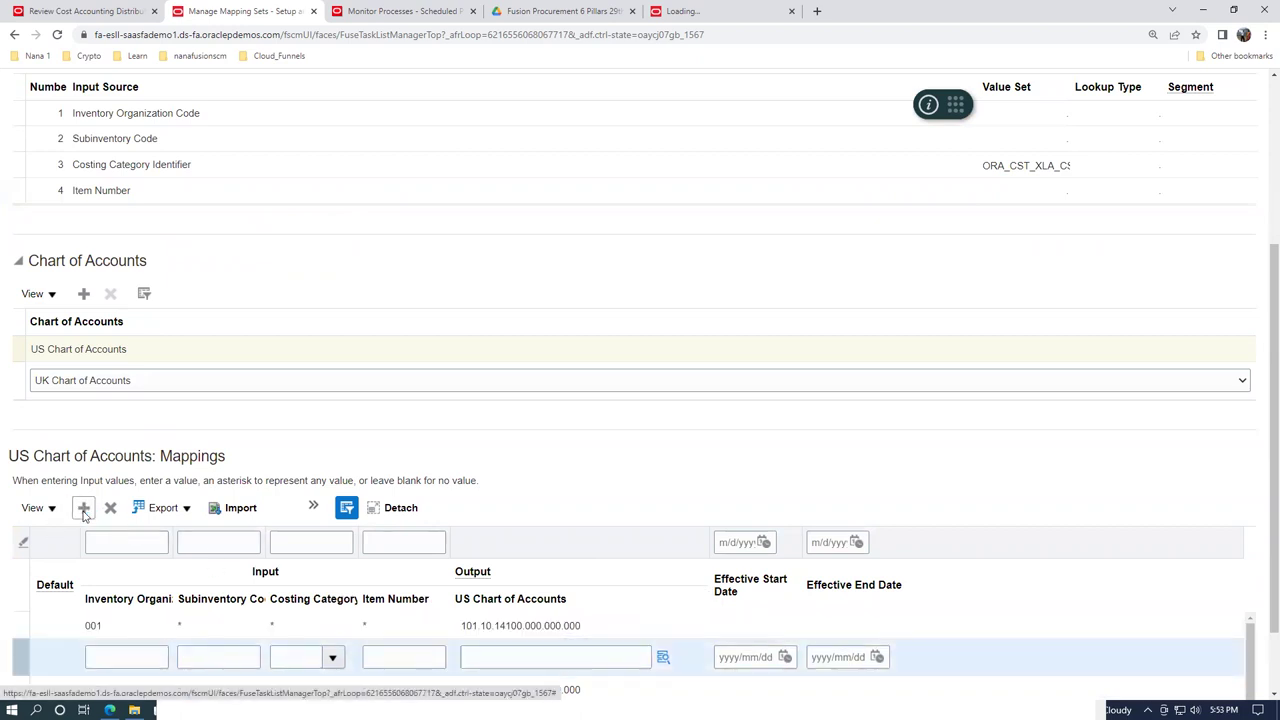
left_click(116, 658)
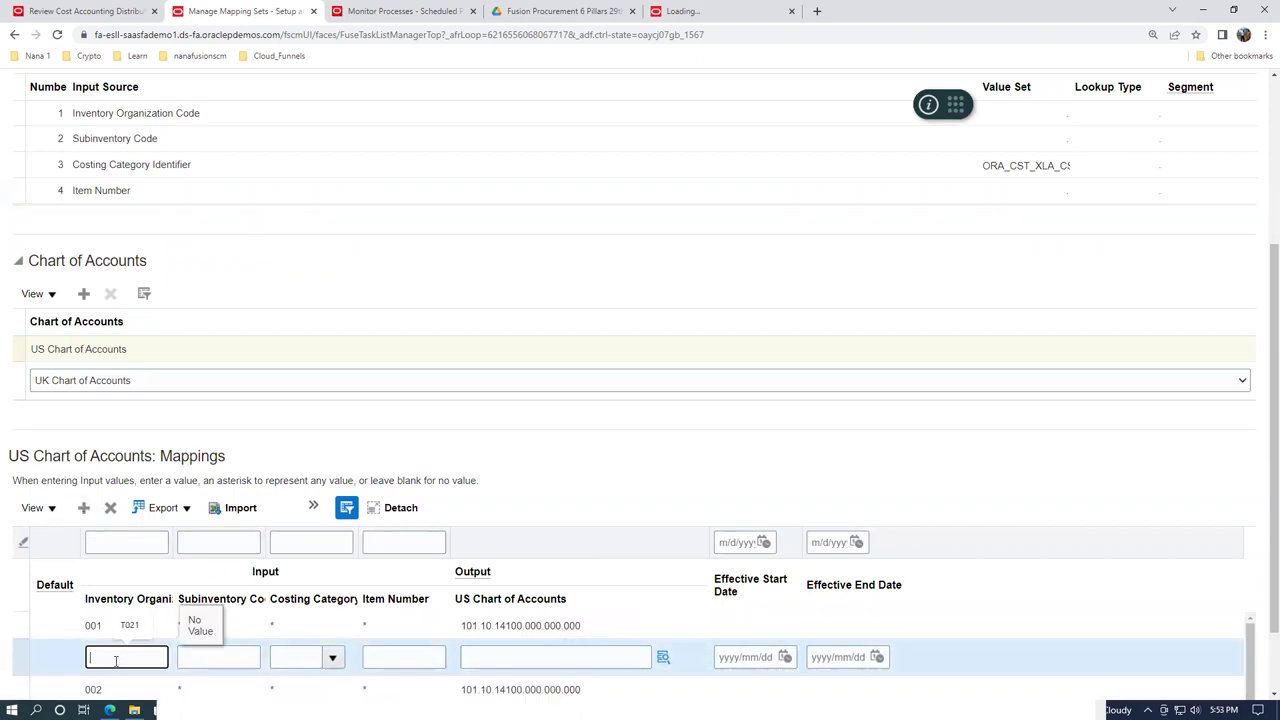
type("T011")
key("Tab")
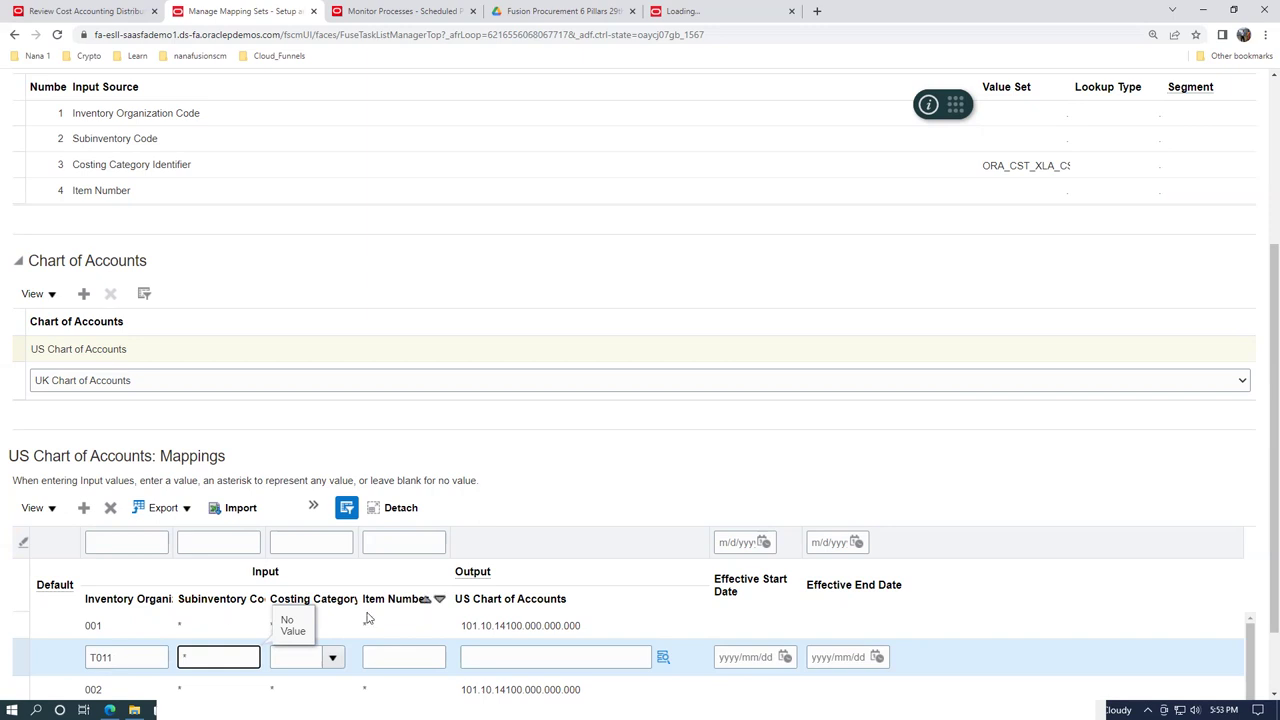
left_click(294, 664)
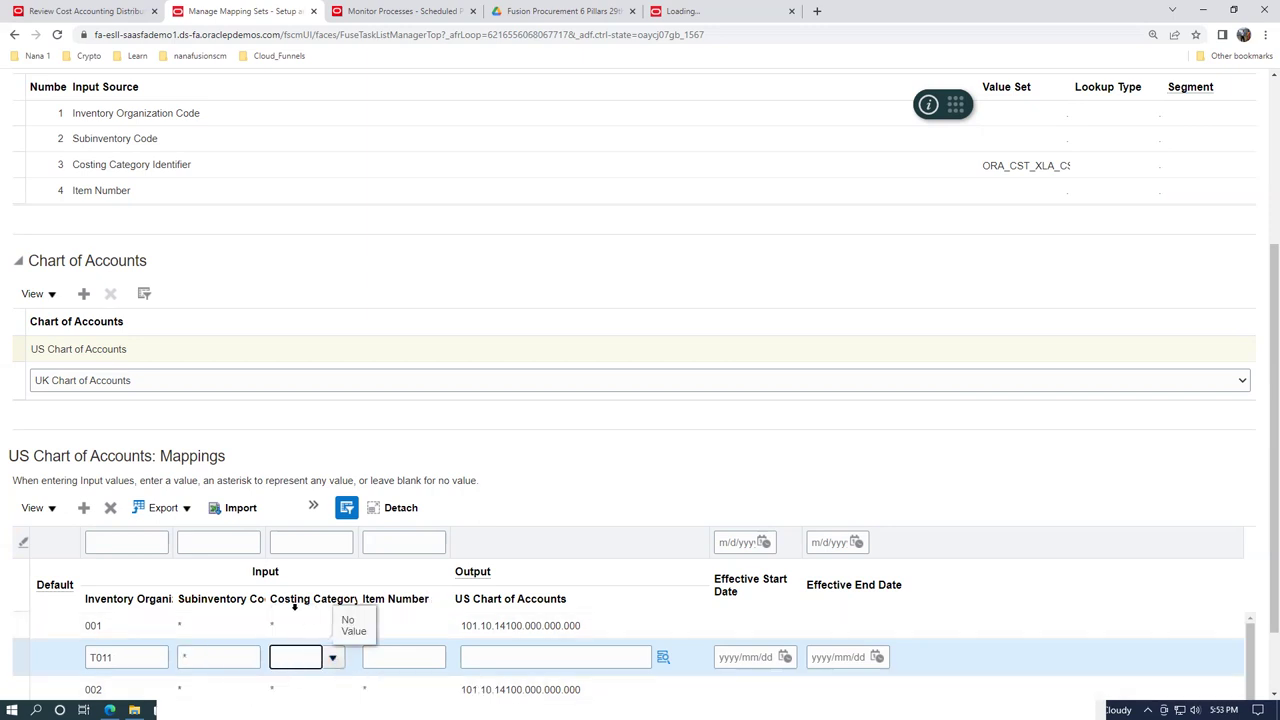
left_click(333, 656)
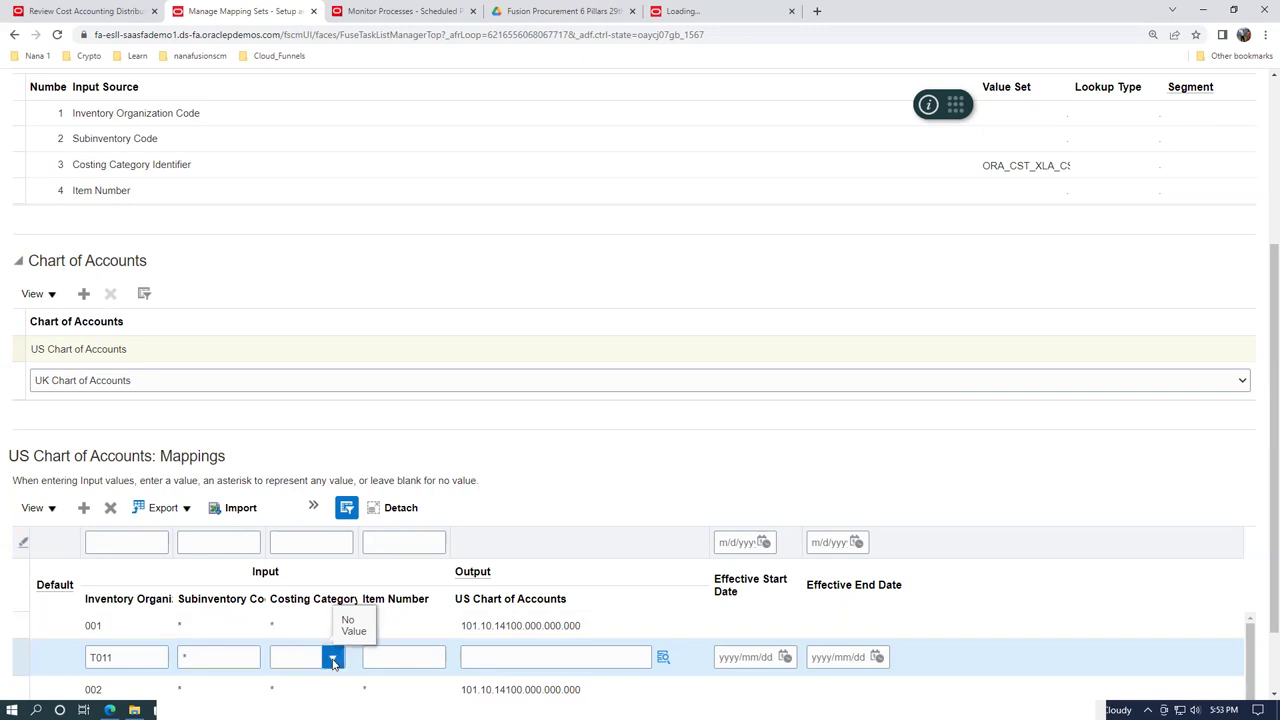
left_click(297, 390)
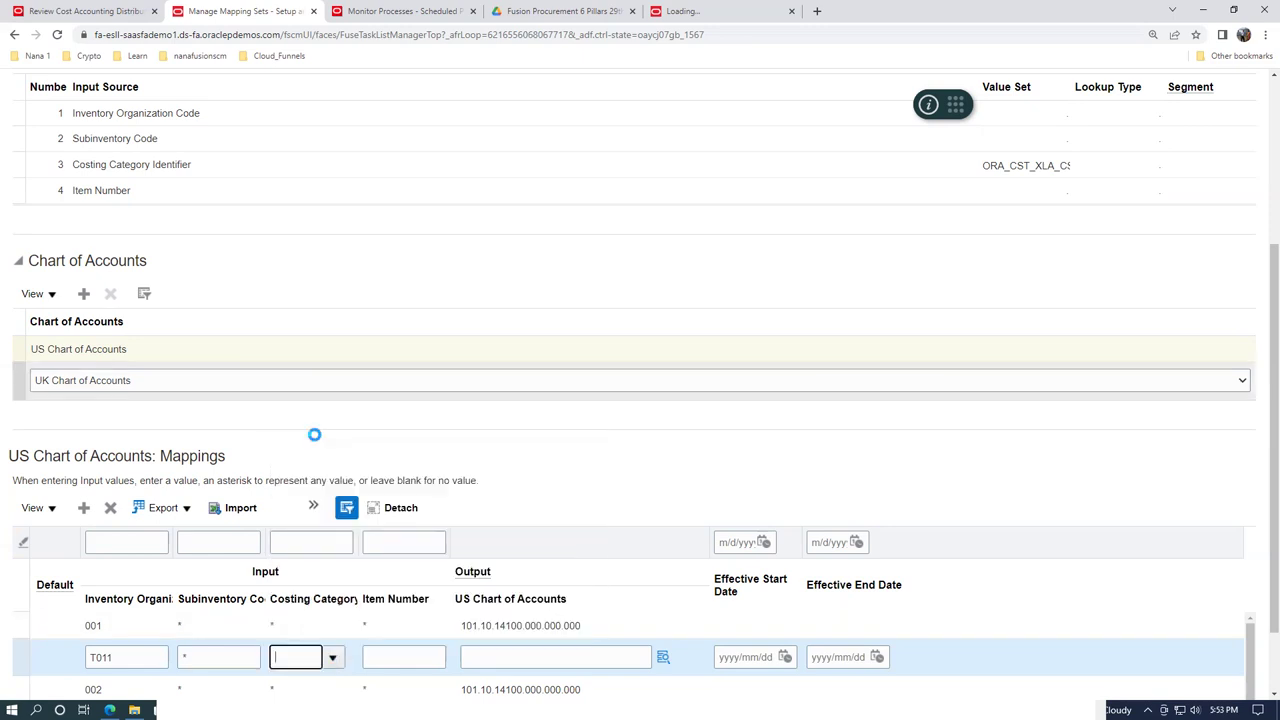
left_click(402, 657)
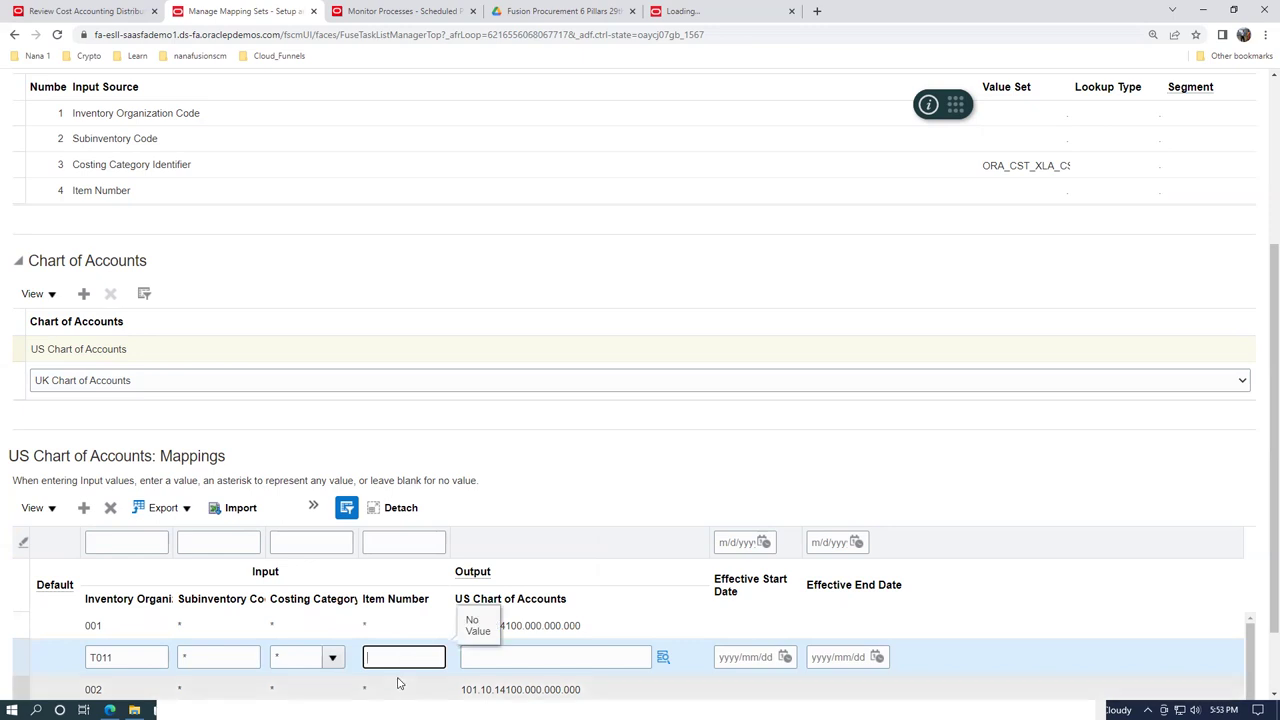
type("*")
Paste 101.10.14100.000.000.000 as the T011 row's output account, then save and close the Inventory Valuation mapping set
left_click(532, 658)
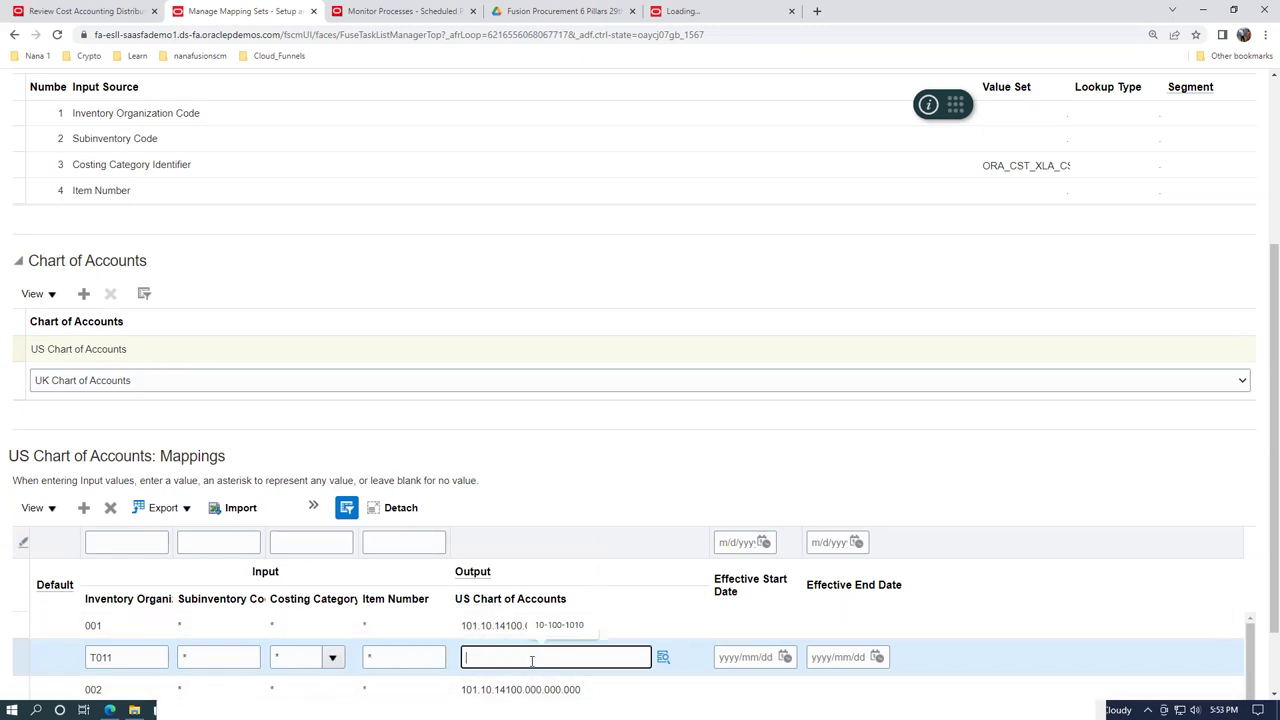
key("ctrl+v")
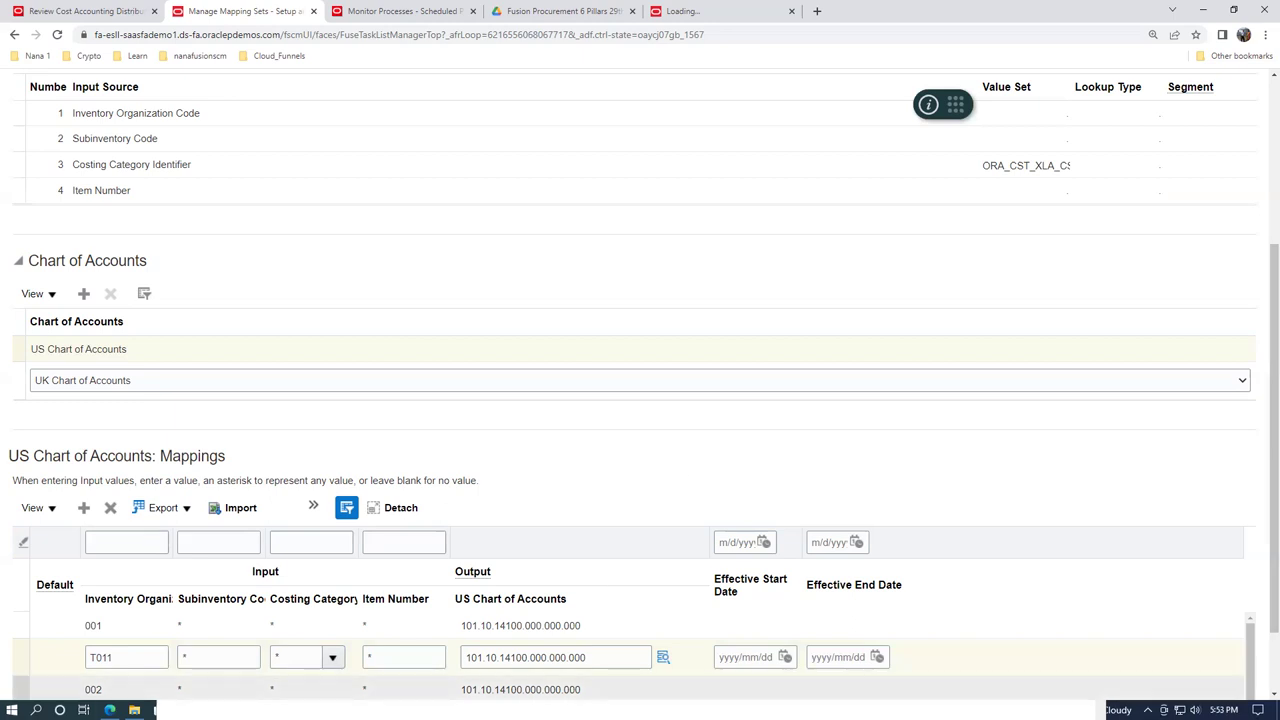
scroll(940, 346, "up", 3)
left_click(1026, 134)
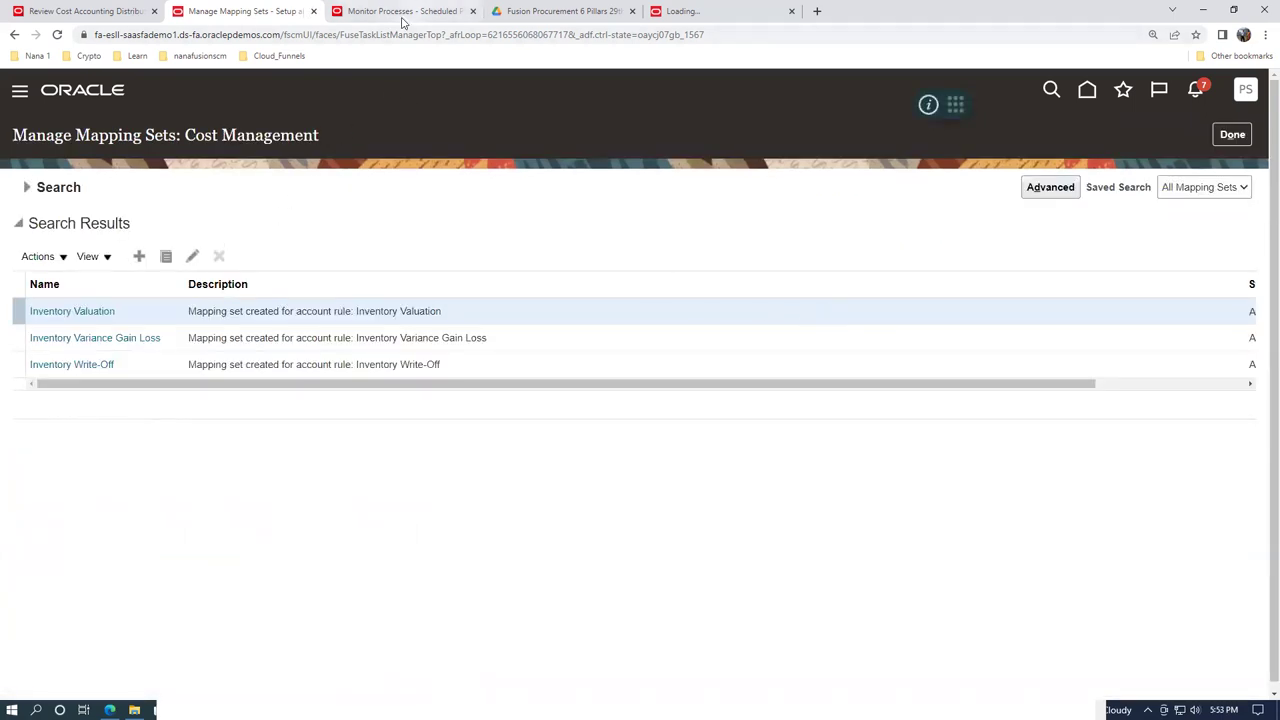
Return to Review Cost Accounting Distributions and check the accounting line types of the t0101_cost_test miscellaneous receipt
left_click(76, 10)
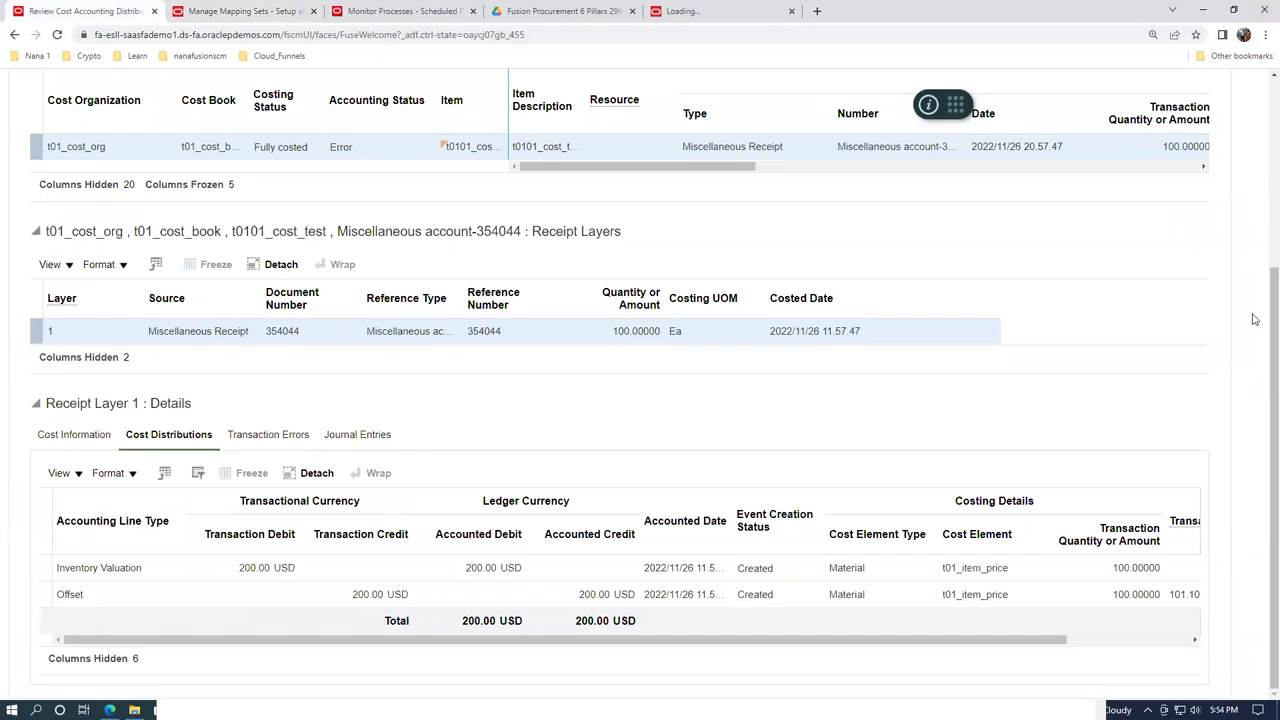
scroll(1261, 354, "up", 3)
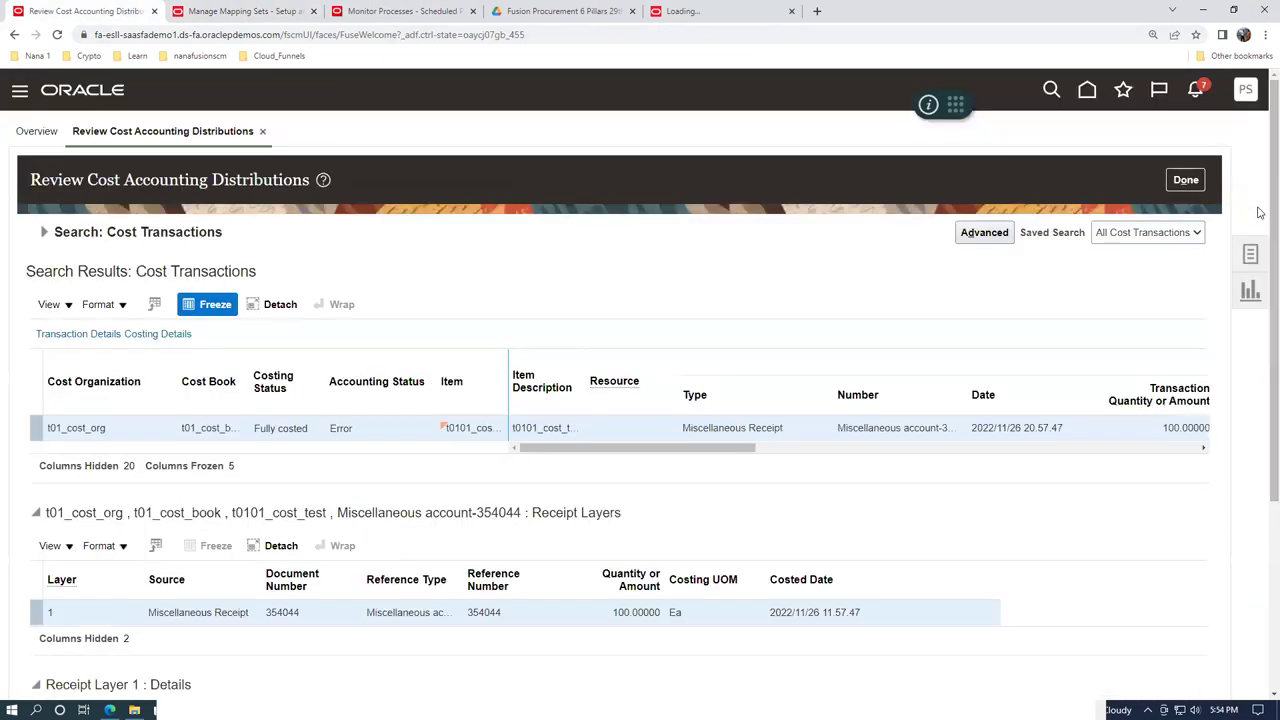
left_click(1256, 258)
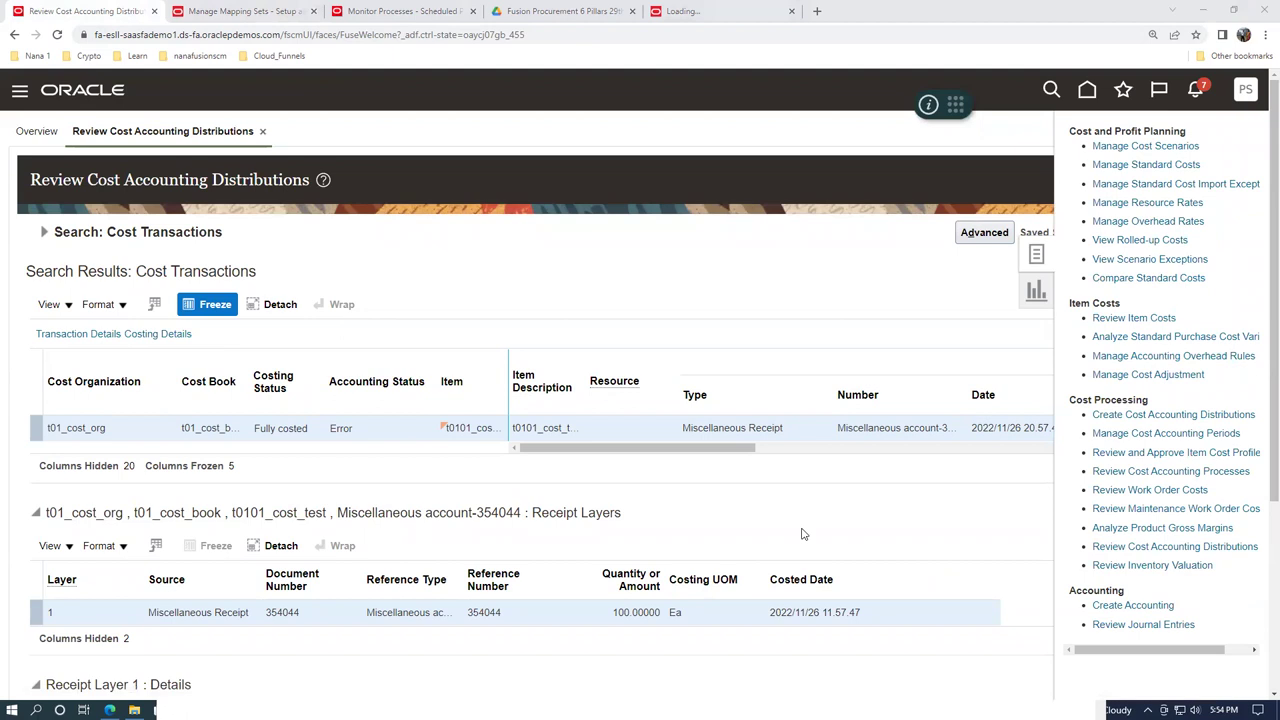
left_click(83, 20)
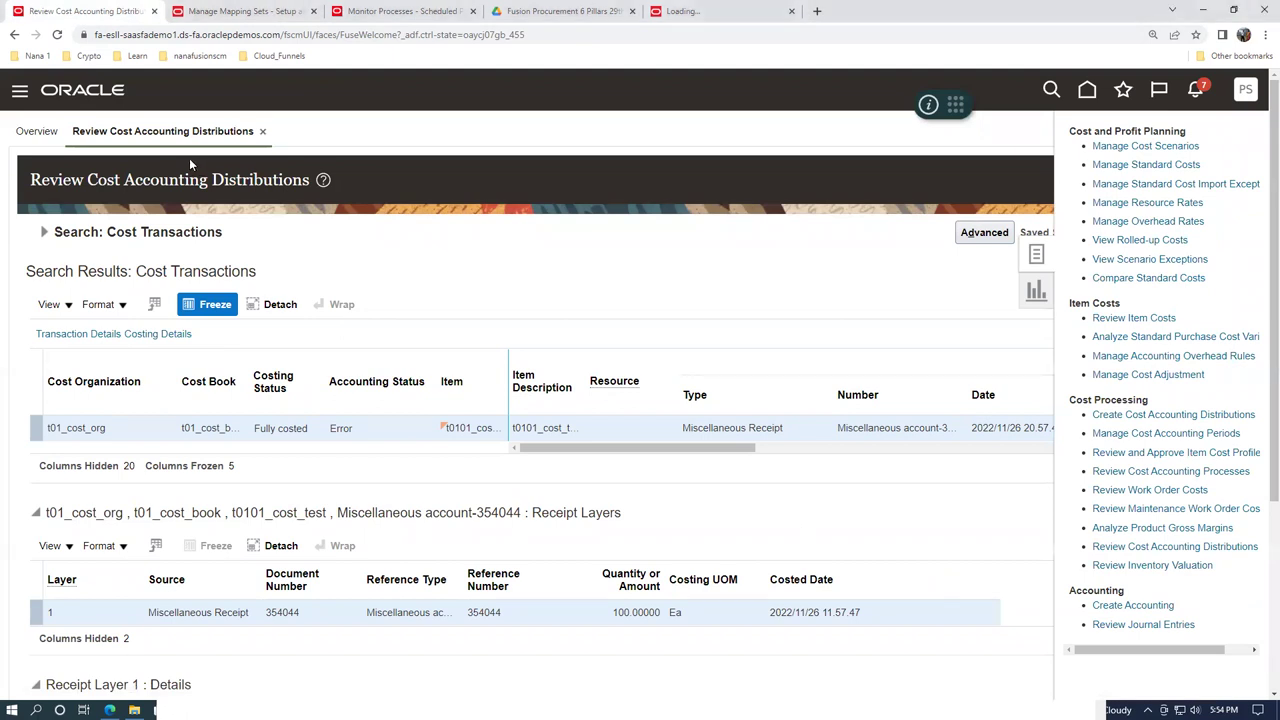
left_click(668, 280)
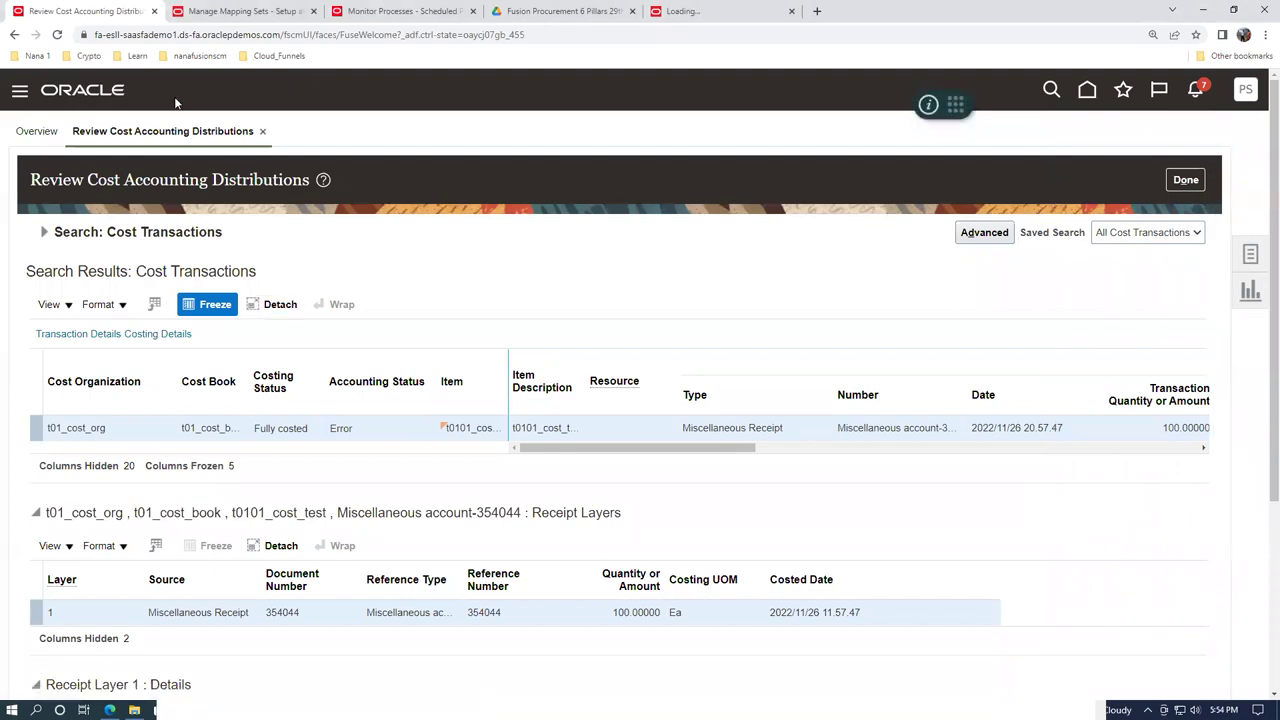
Search the Cost Management mapping sets by the name Offset and open the Offset mapping set
left_click(240, 11)
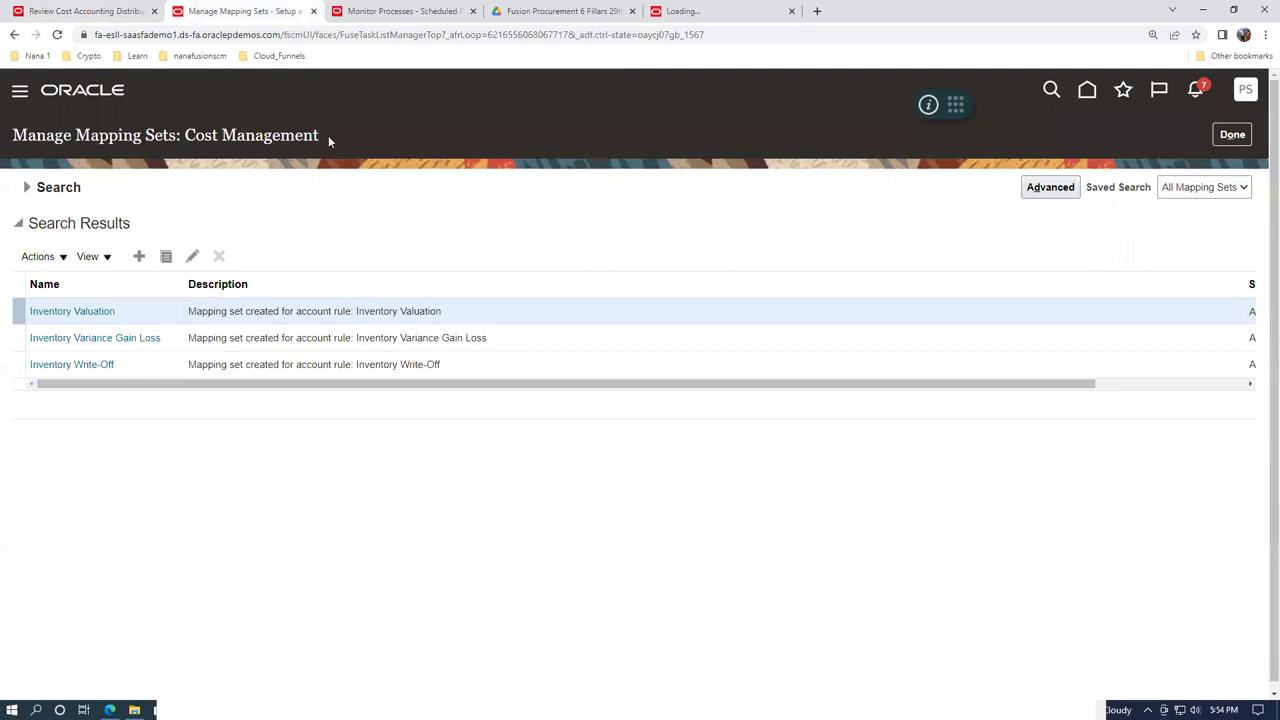
left_click(27, 188)
type("Offset")
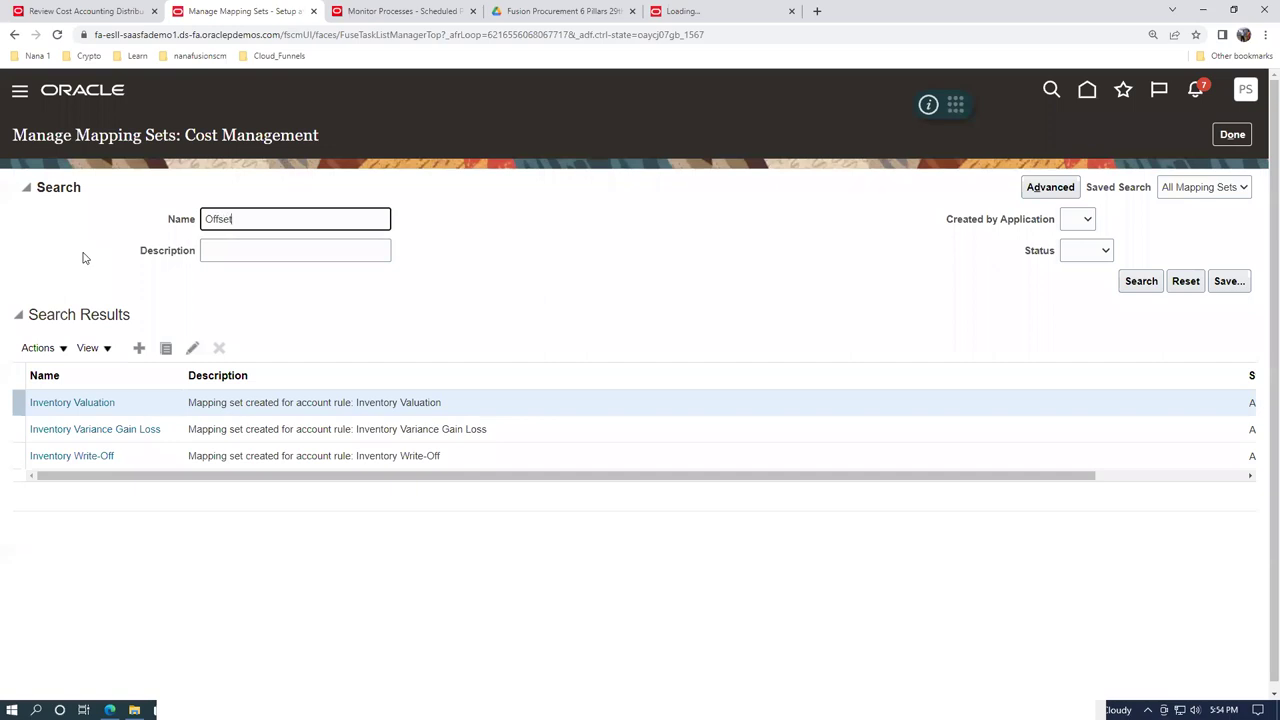
left_click(1141, 281)
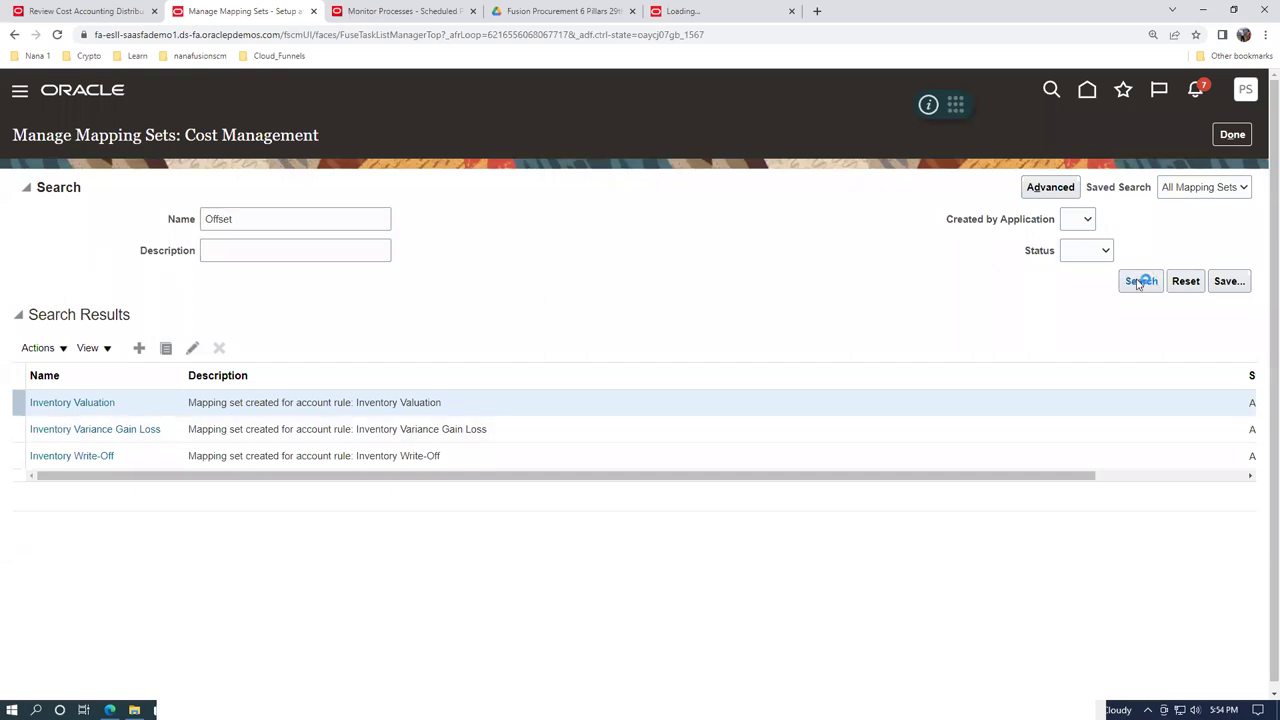
left_click(32, 315)
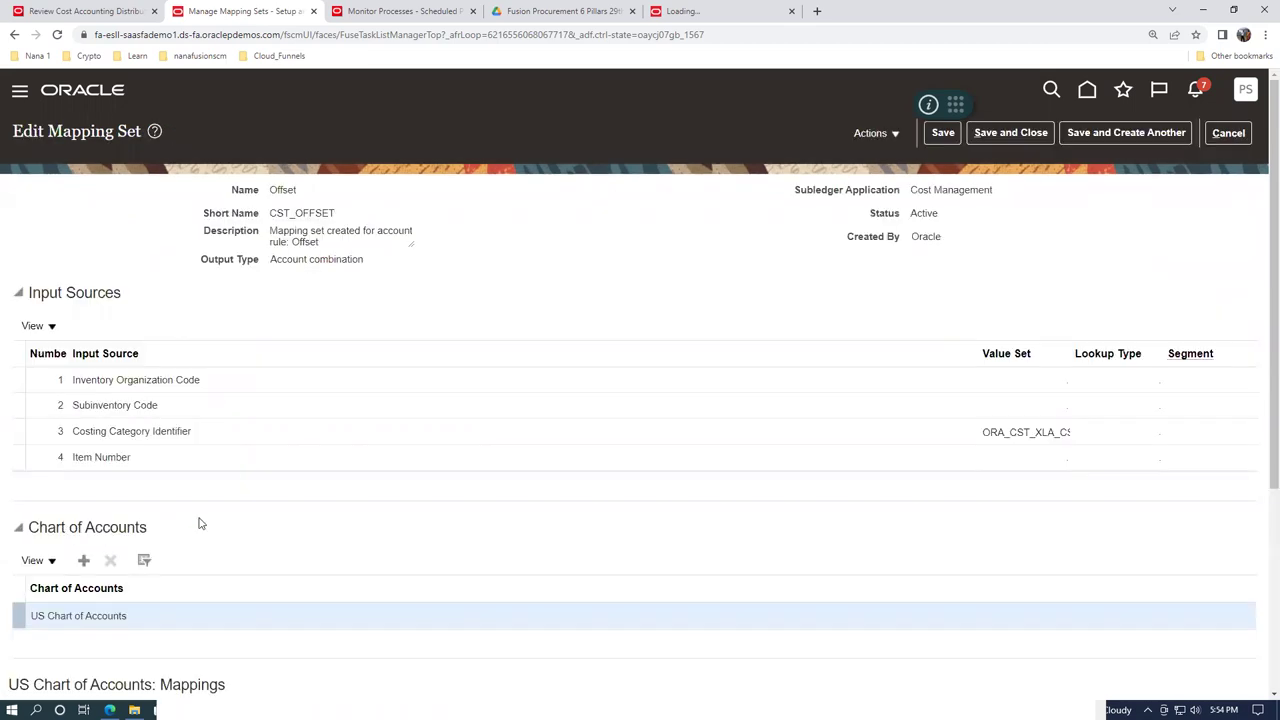
Review the Offset set's US Chart of Accounts mappings and leave the set without saving
scroll(226, 517, "down", 3)
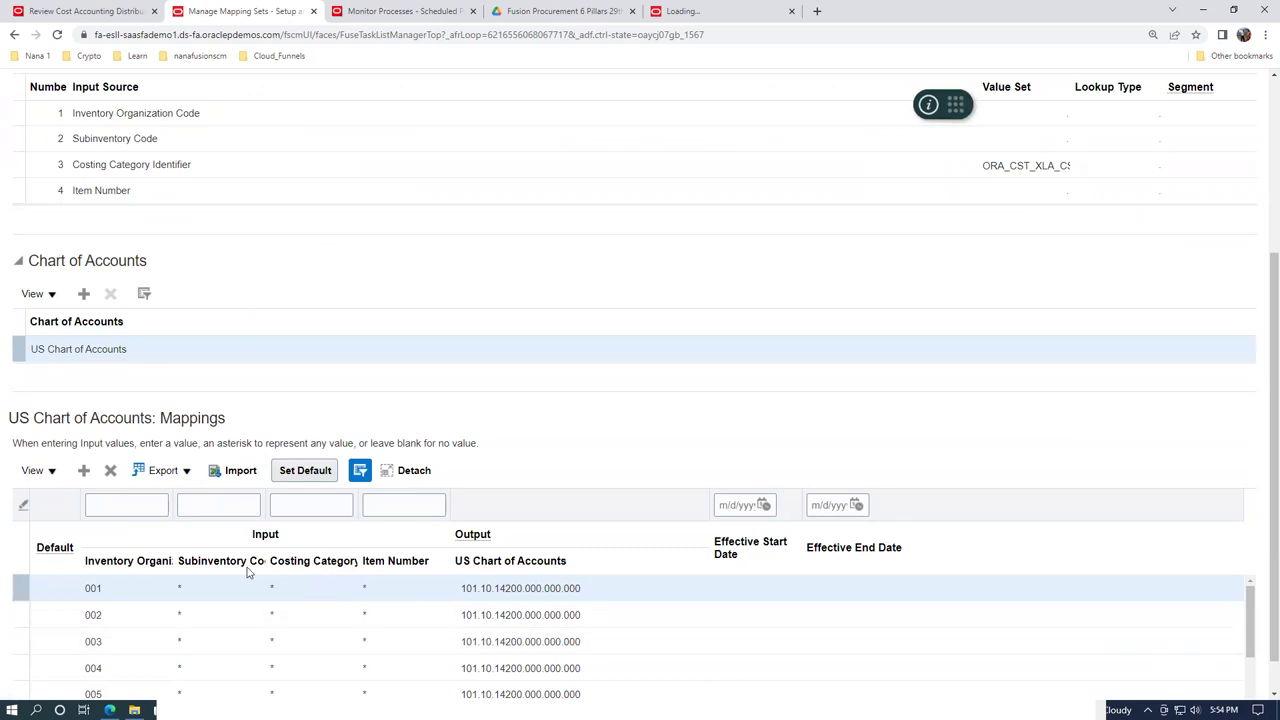
scroll(581, 370, "up", 3)
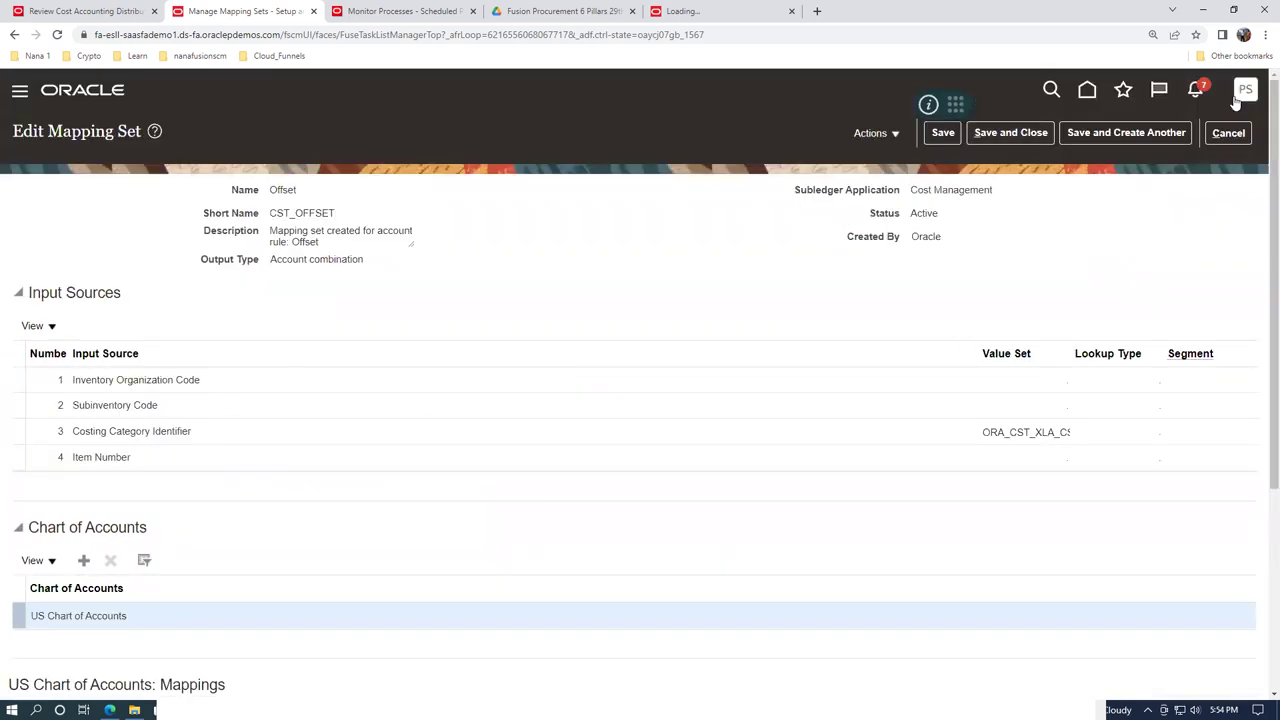
left_click(1236, 132)
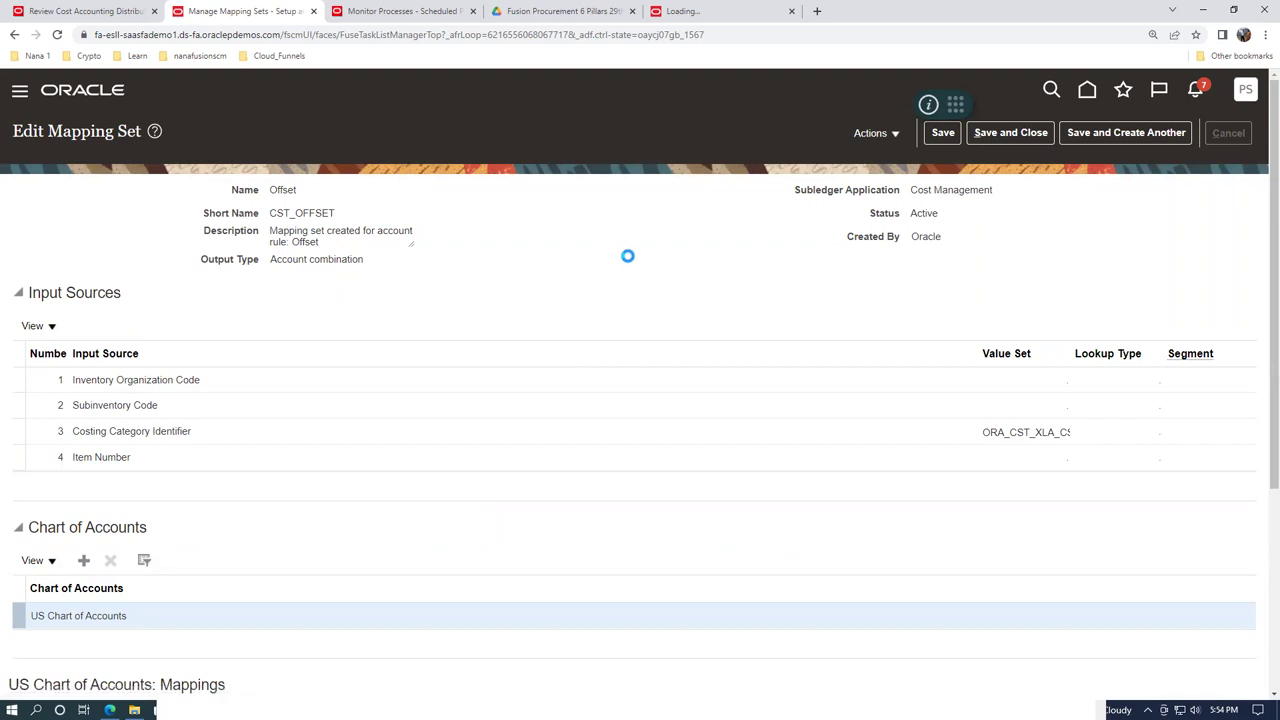
Open the Create Accounting process from the costing tasks, with Cost Management as subledger application and US Primary Ledger as ledger
left_click(97, 11)
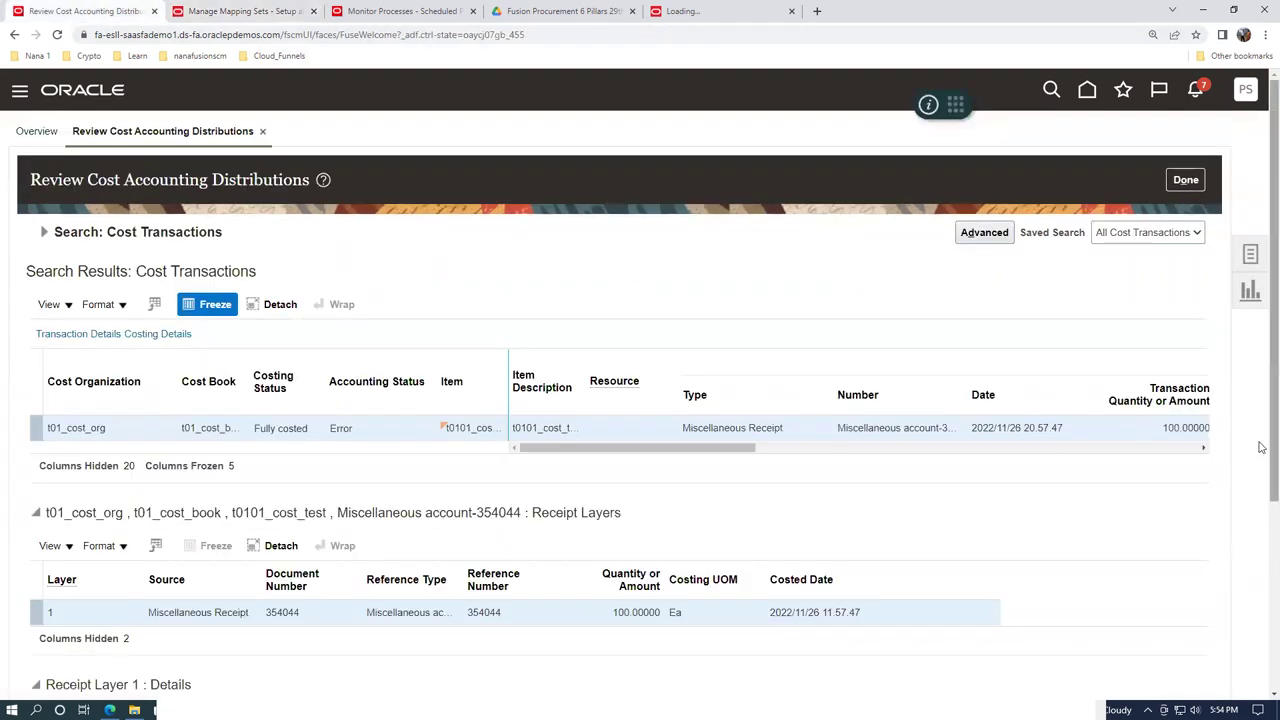
left_click(1250, 254)
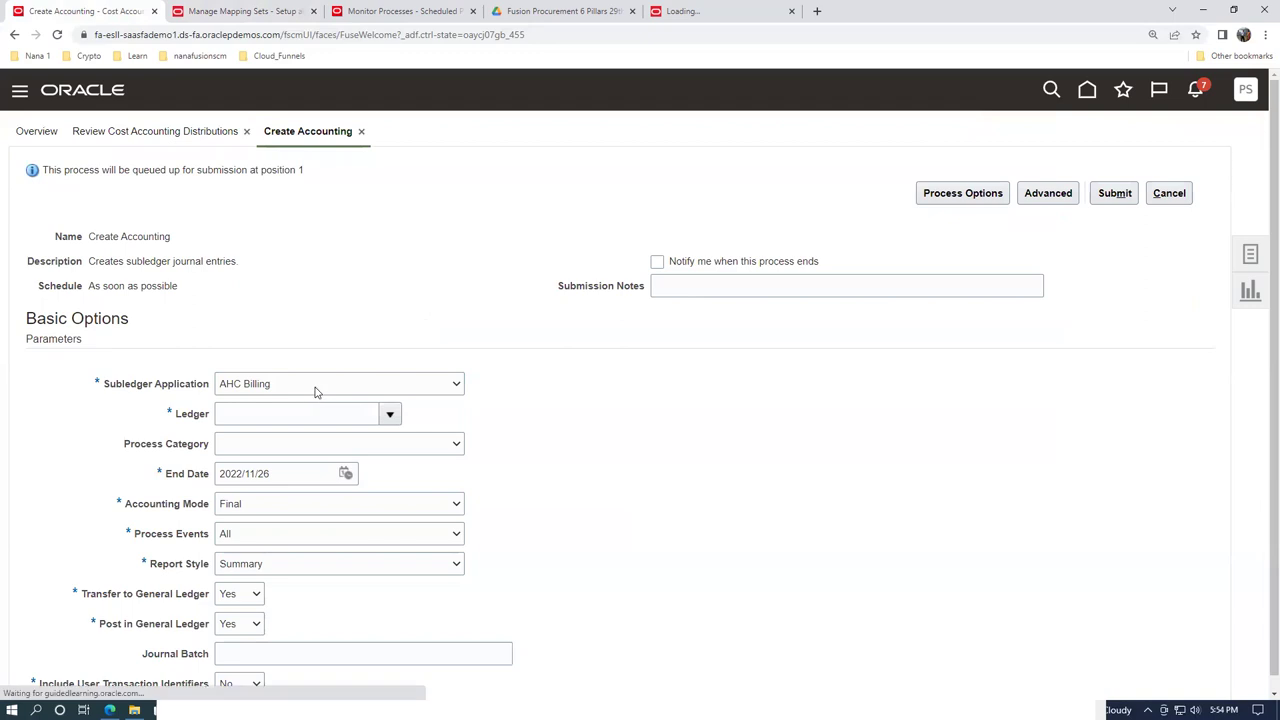
left_click(316, 388)
left_click(313, 530)
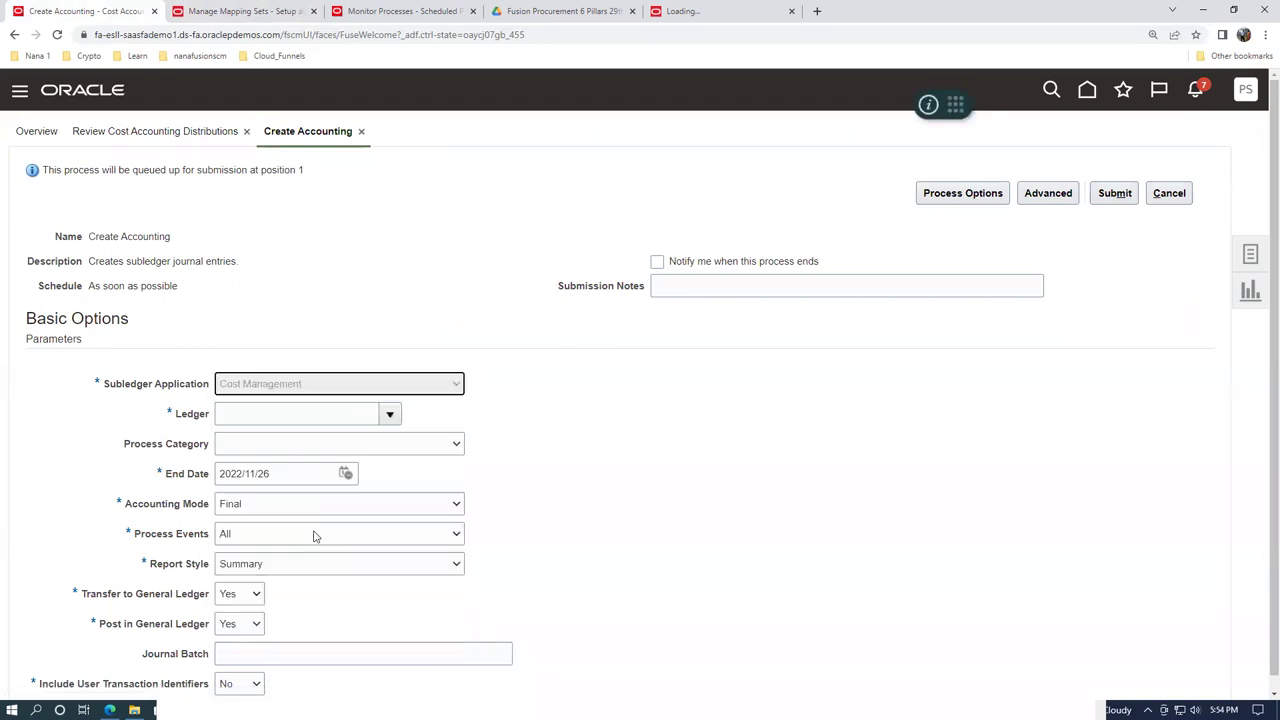
left_click(271, 417)
type("US p")
key("Tab")
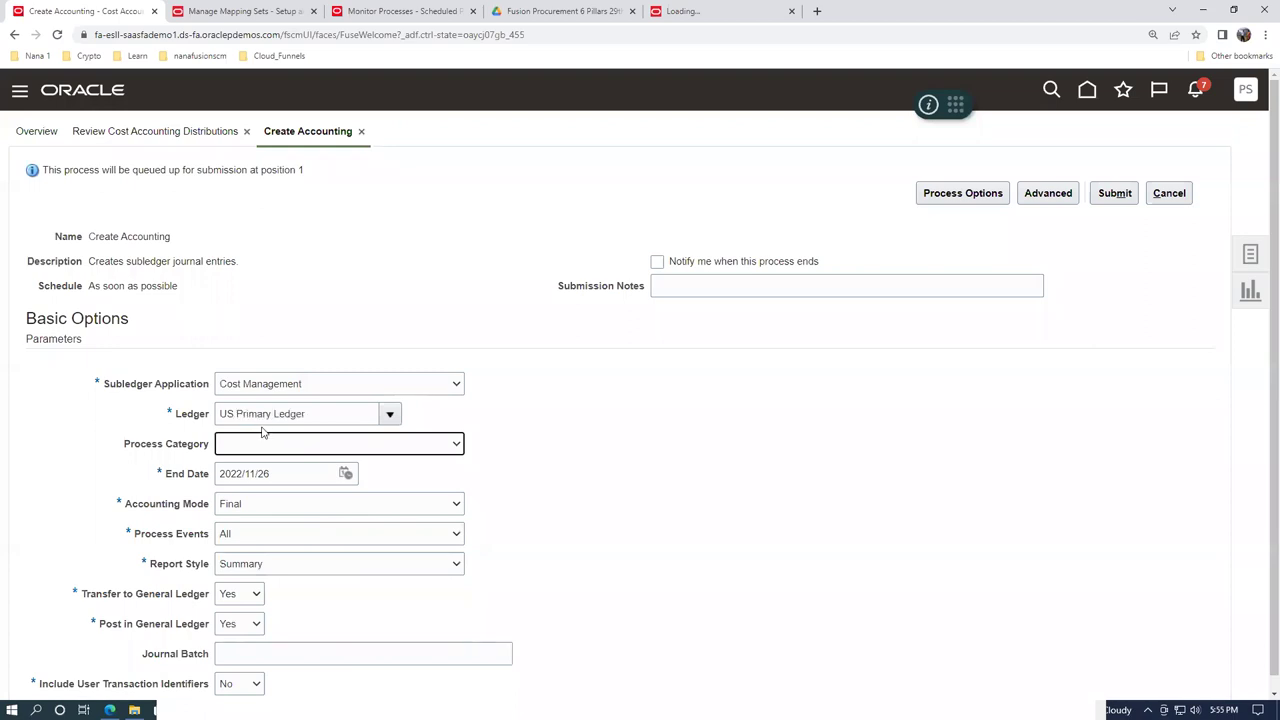
Set the Create Accounting report style to Detail, submit the process and dismiss the confirmation
left_click(313, 451)
left_click(313, 451)
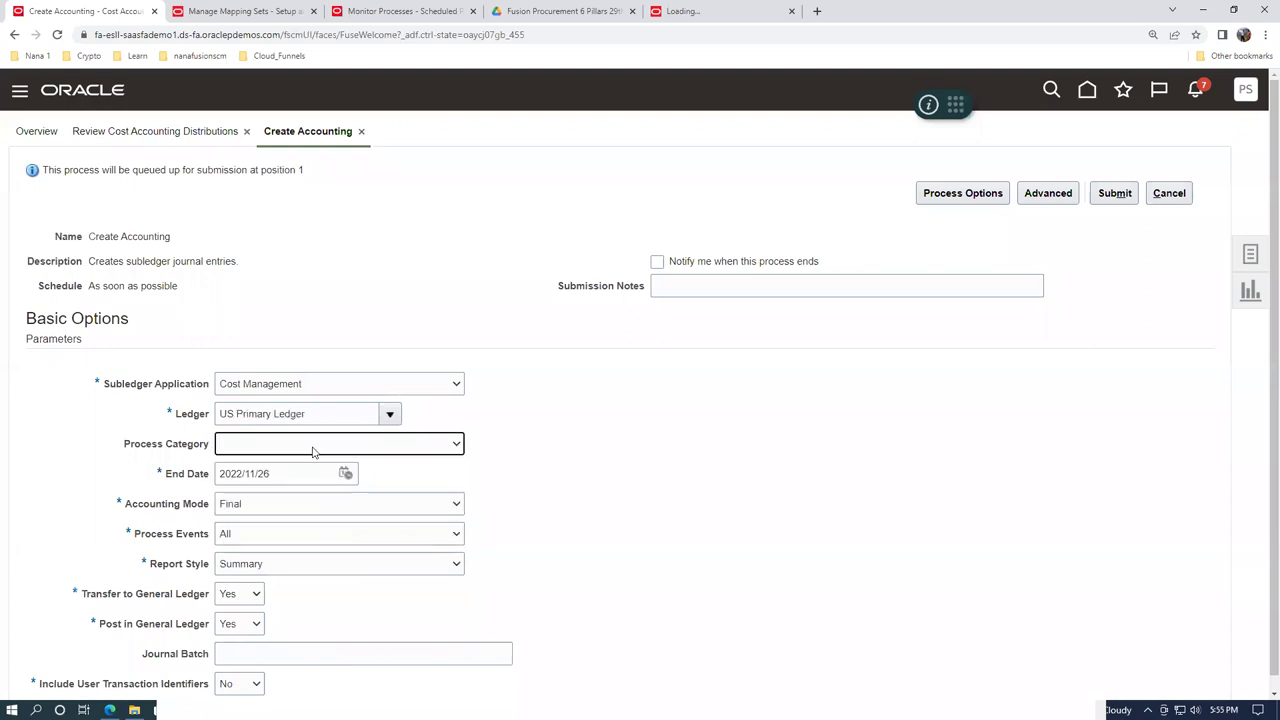
left_click(258, 566)
left_click(251, 580)
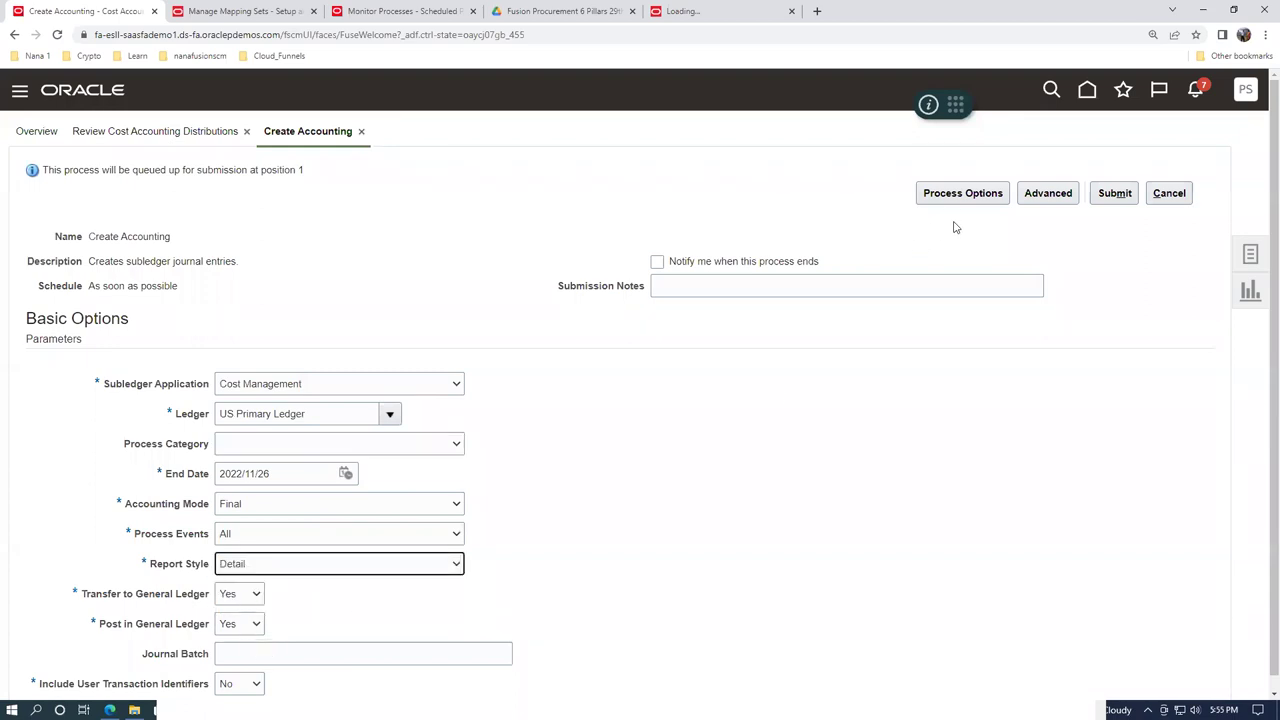
left_click(1110, 195)
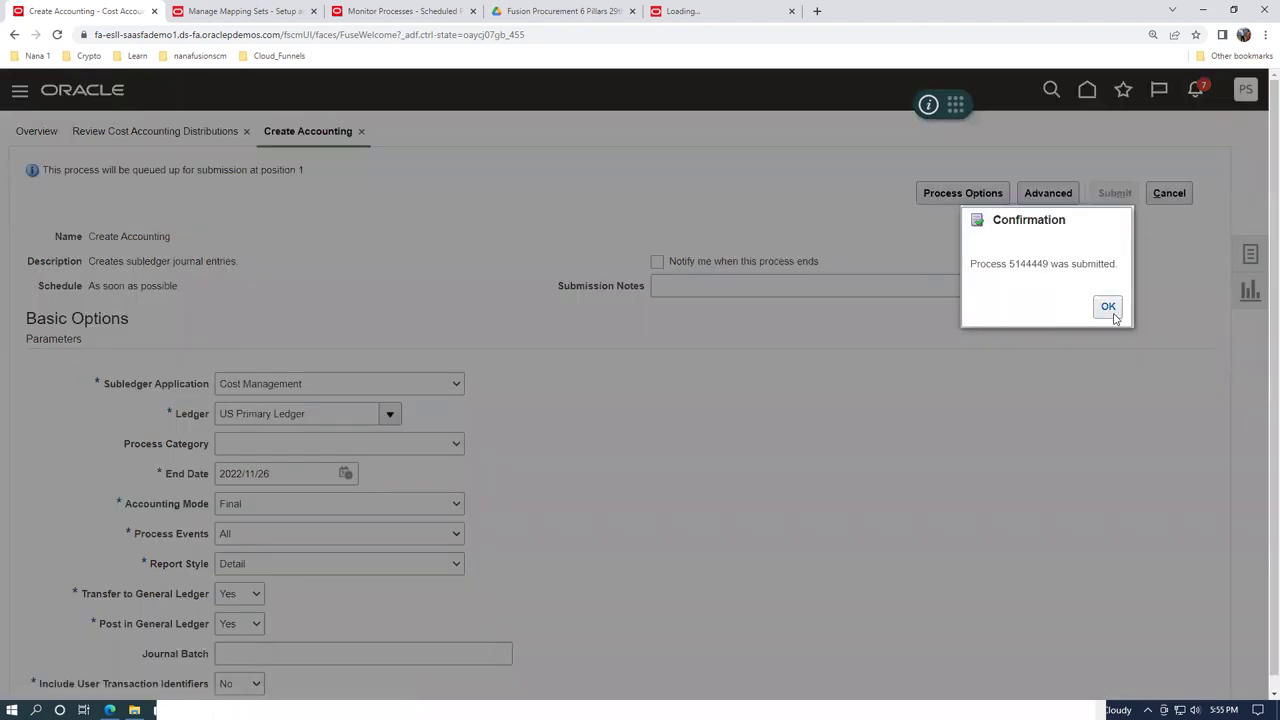
left_click(1108, 306)
Monitor the submitted Create Accounting run in the scheduled processes list, refreshing the statuses of it and its subprocesses
left_click(400, 11)
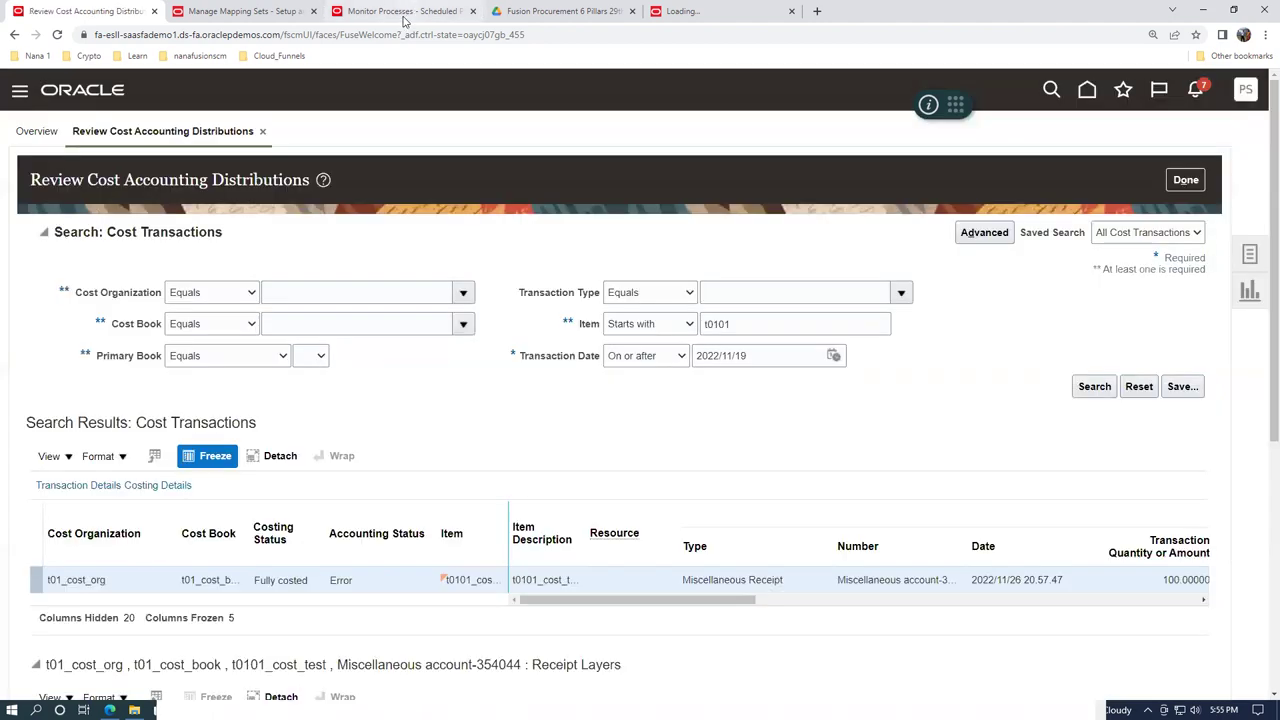
left_click(651, 227)
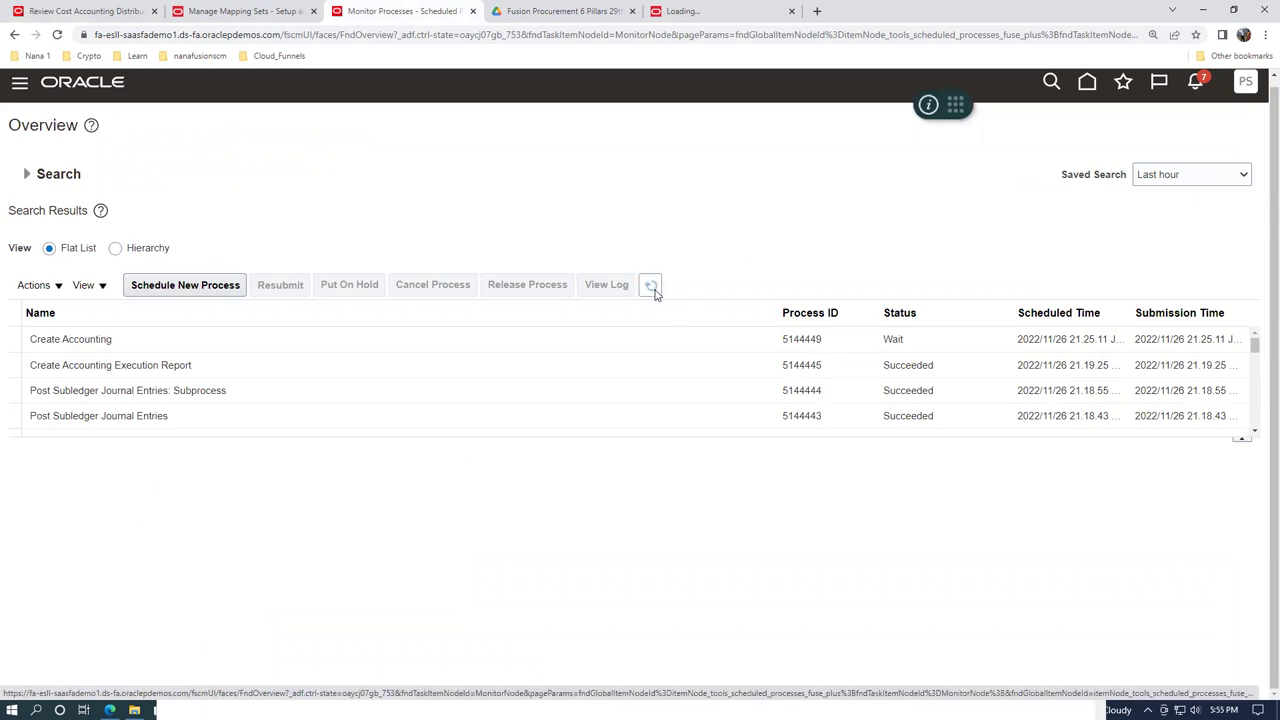
left_click(656, 290)
left_click(656, 290)
left_click(656, 290)
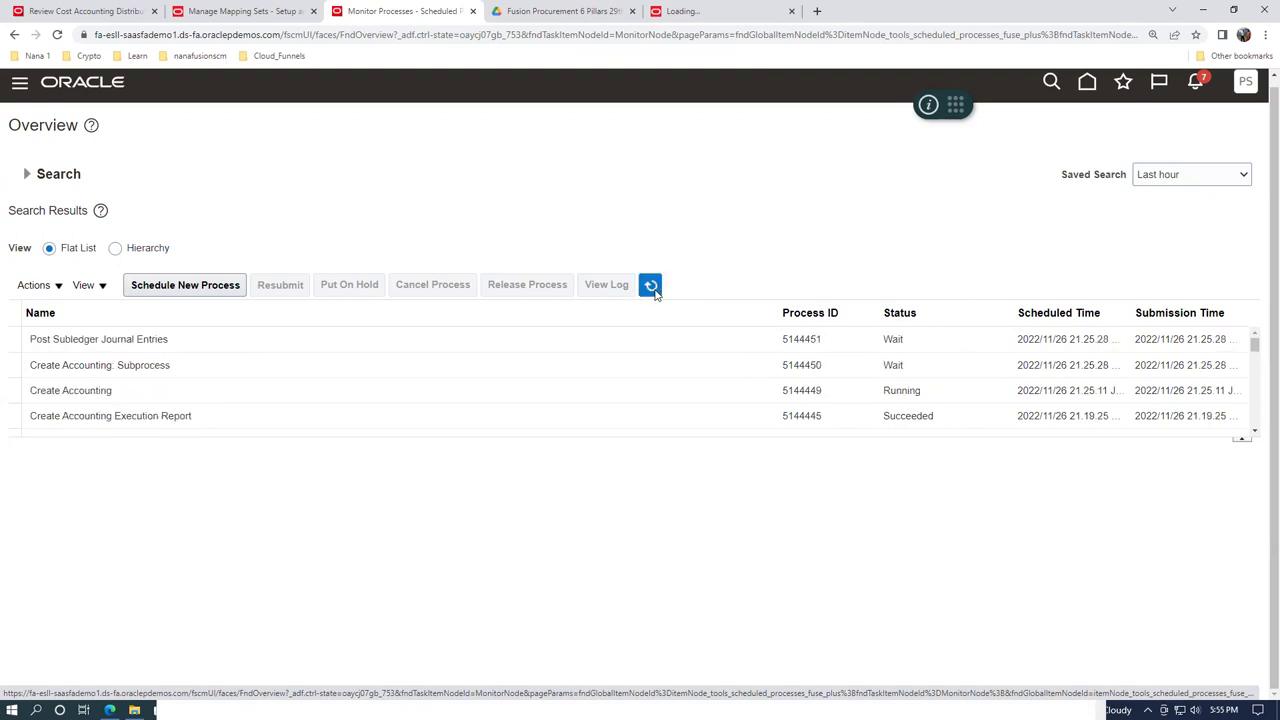
left_click(655, 290)
left_click(652, 287)
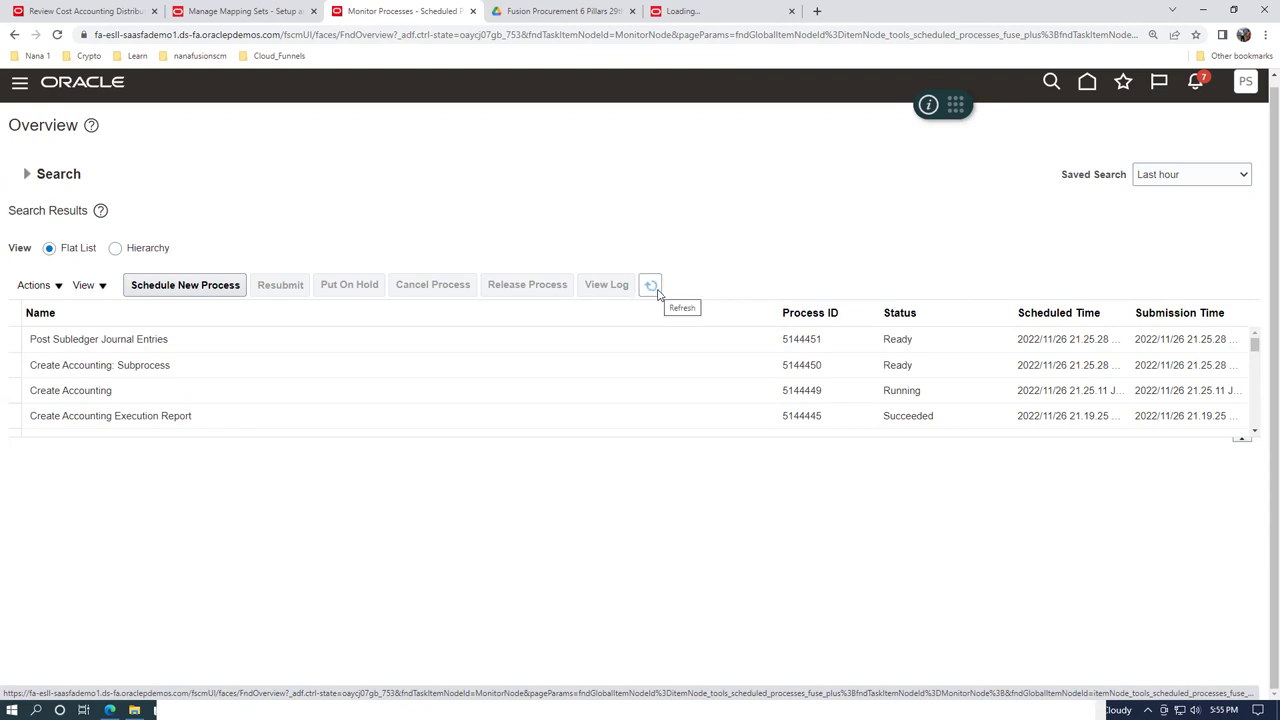
left_click(656, 289)
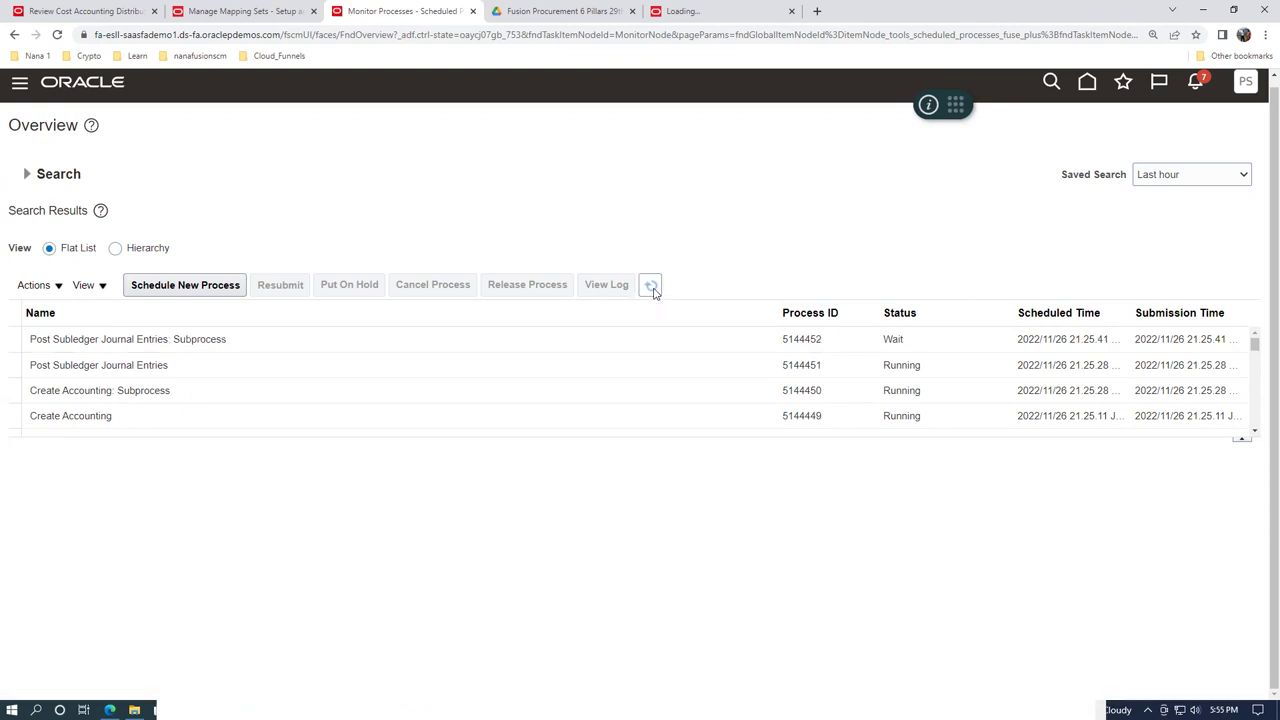
left_click(655, 289)
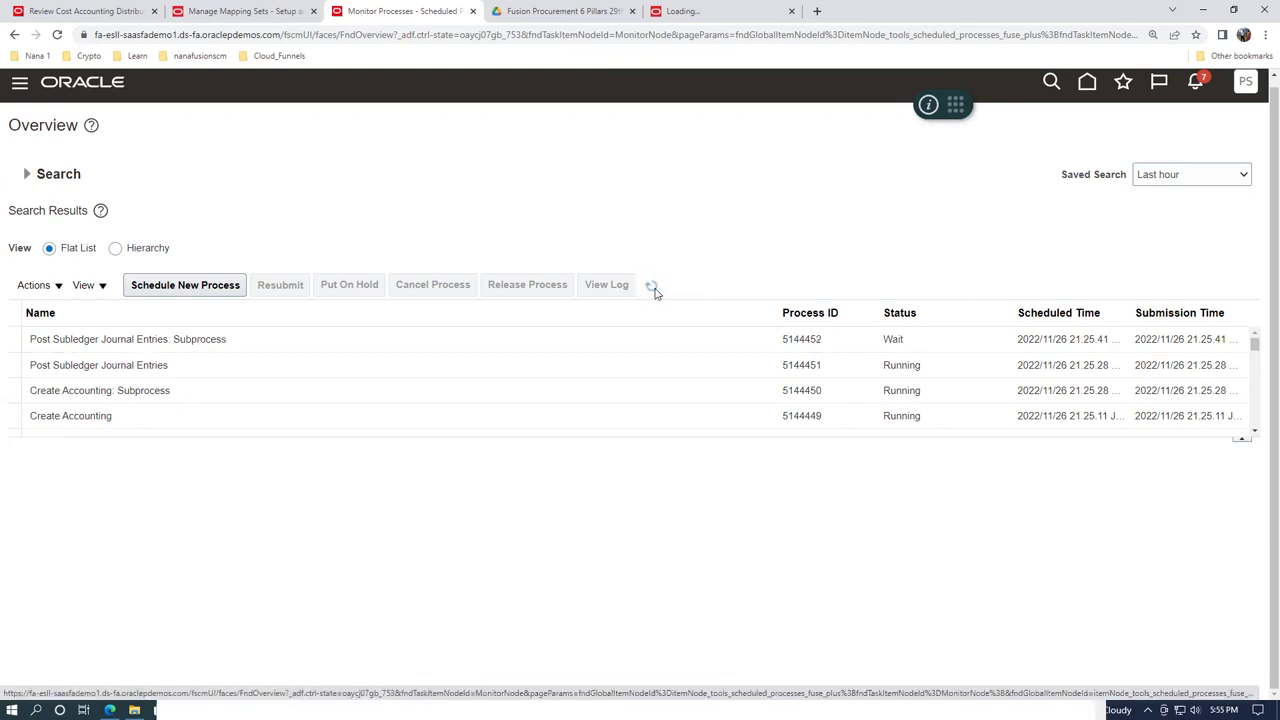
left_click(651, 287)
left_click(652, 288)
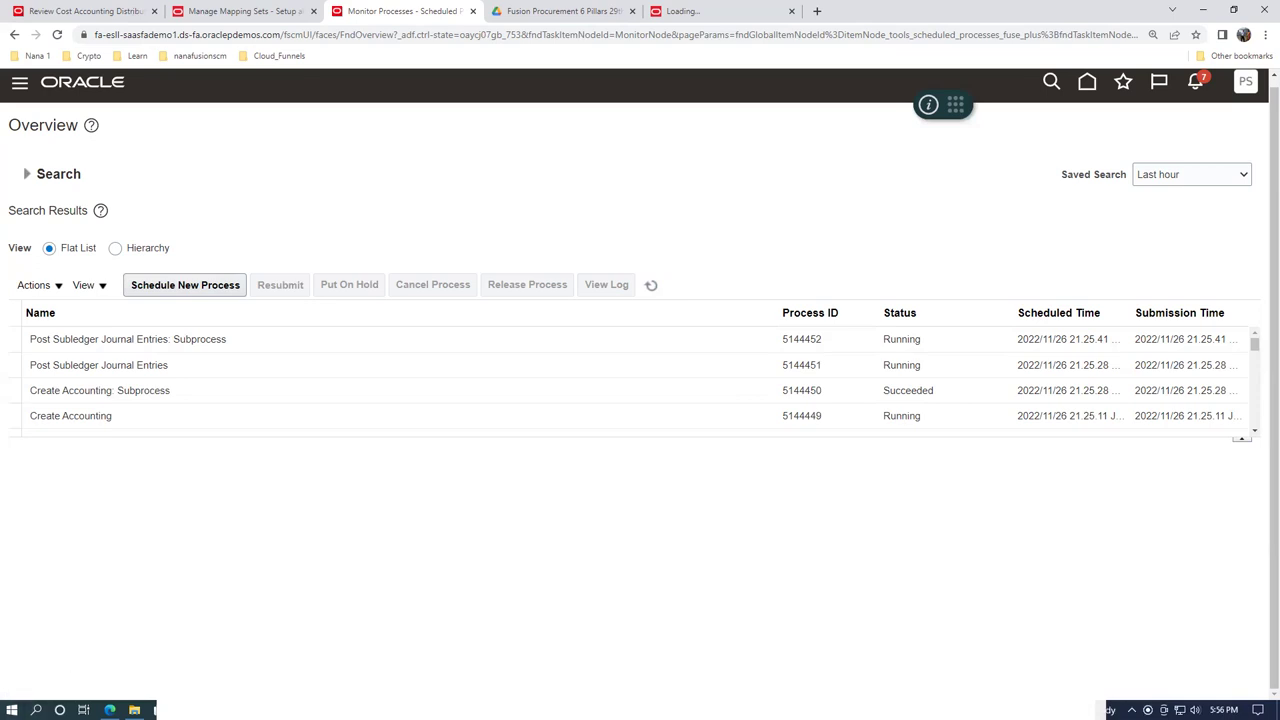
Open the Fusion Purchasing Accounting Word document from the Fusion_Procurement_Documentation folder
left_click(134, 710)
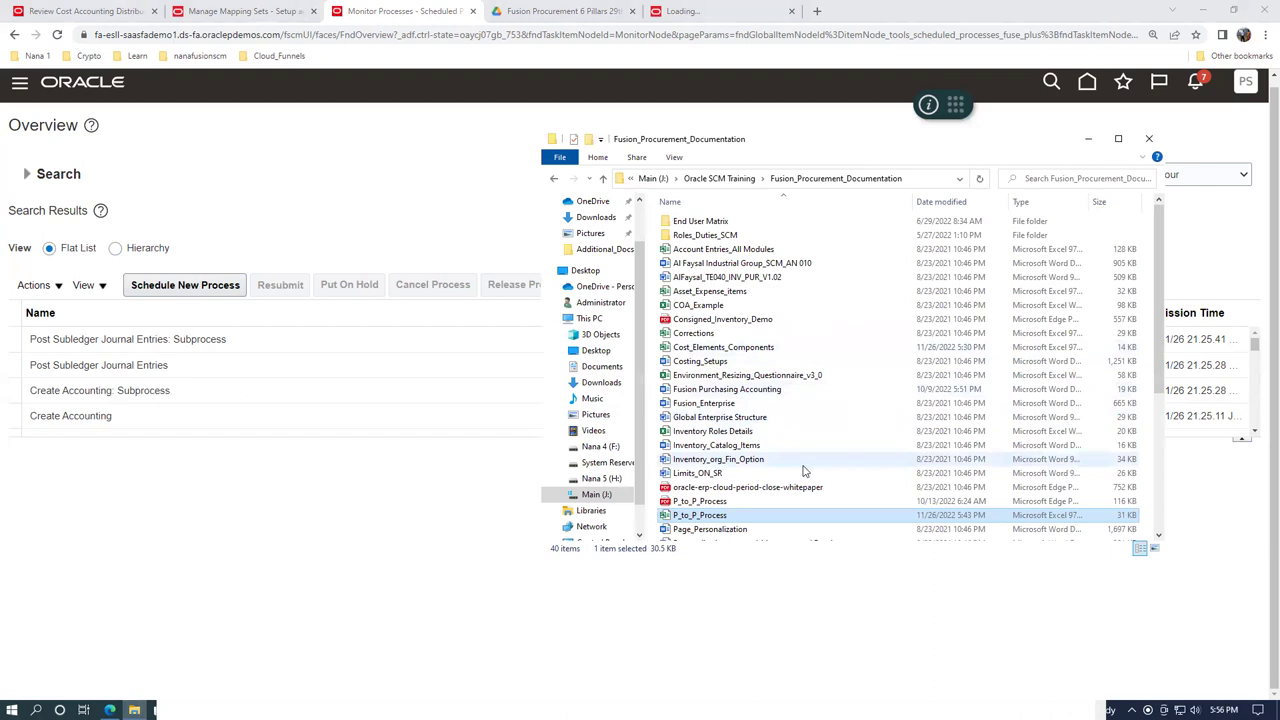
left_click(810, 377)
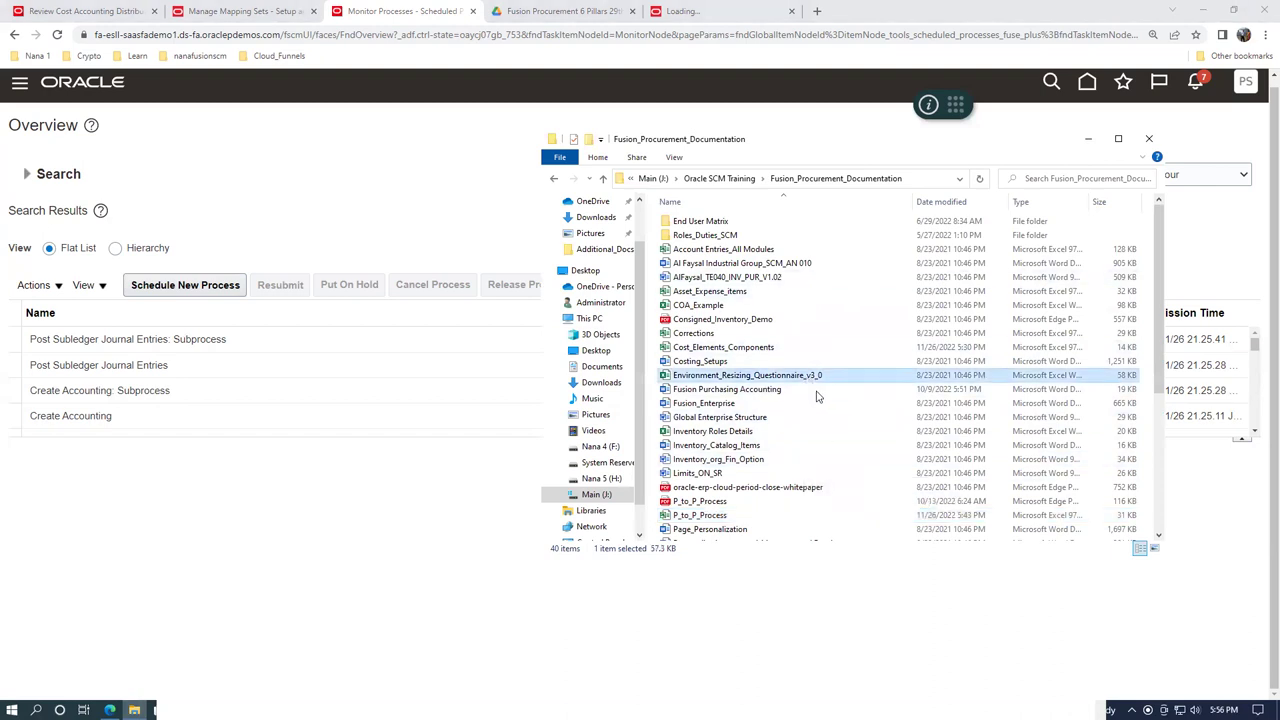
double_click(785, 390)
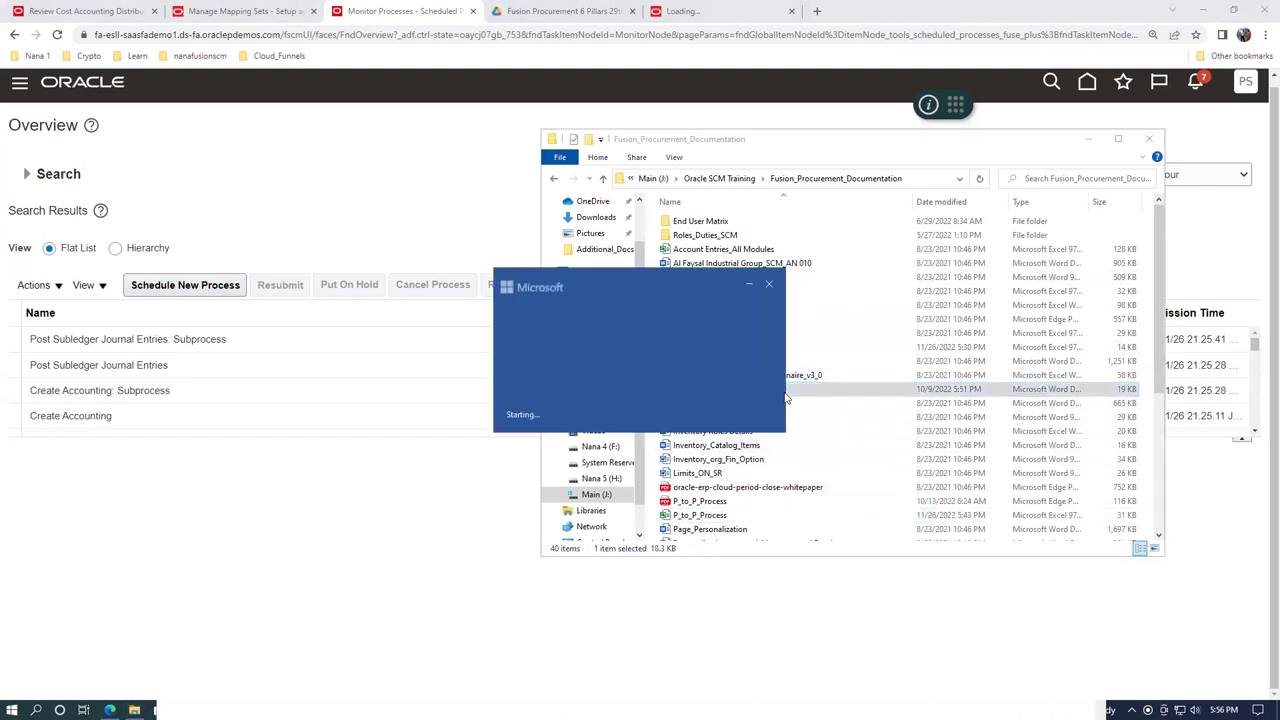
Examine the mapping set input parameter table, highlighting the asset and expense item rows 1 to 6 with their account setups
scroll(468, 466, "down", 3)
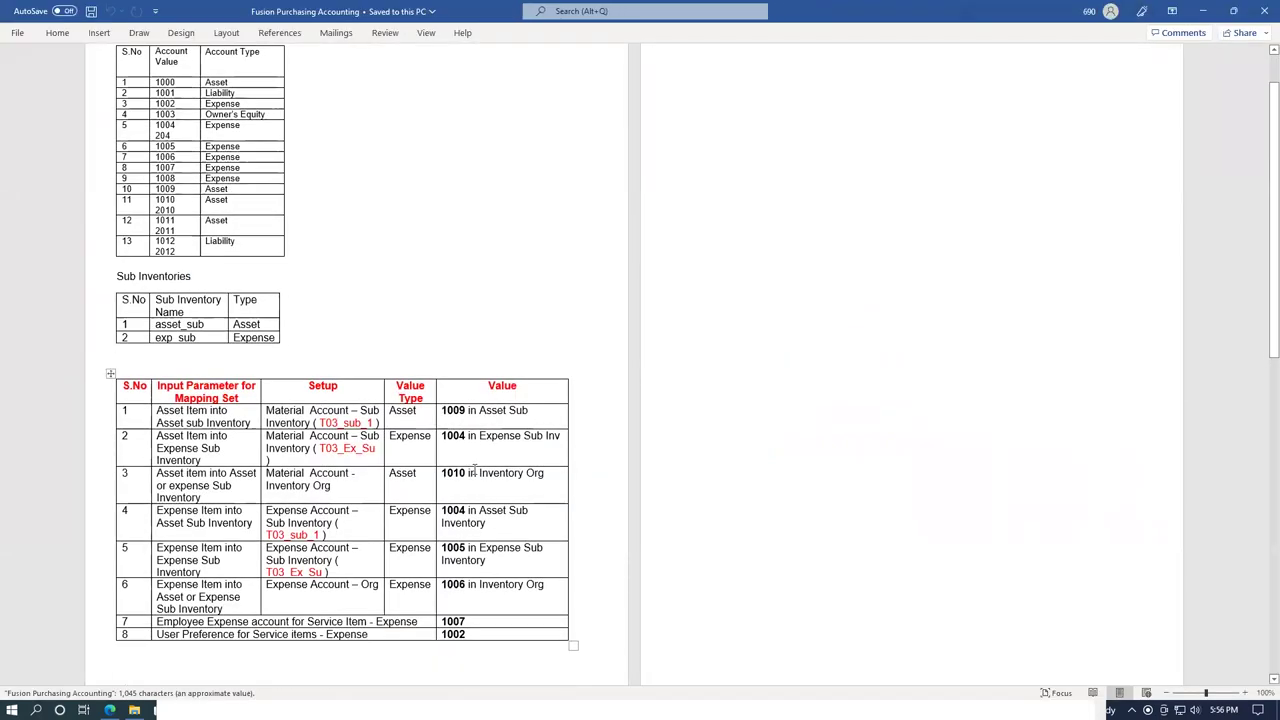
left_click_drag(94, 354, 97, 420)
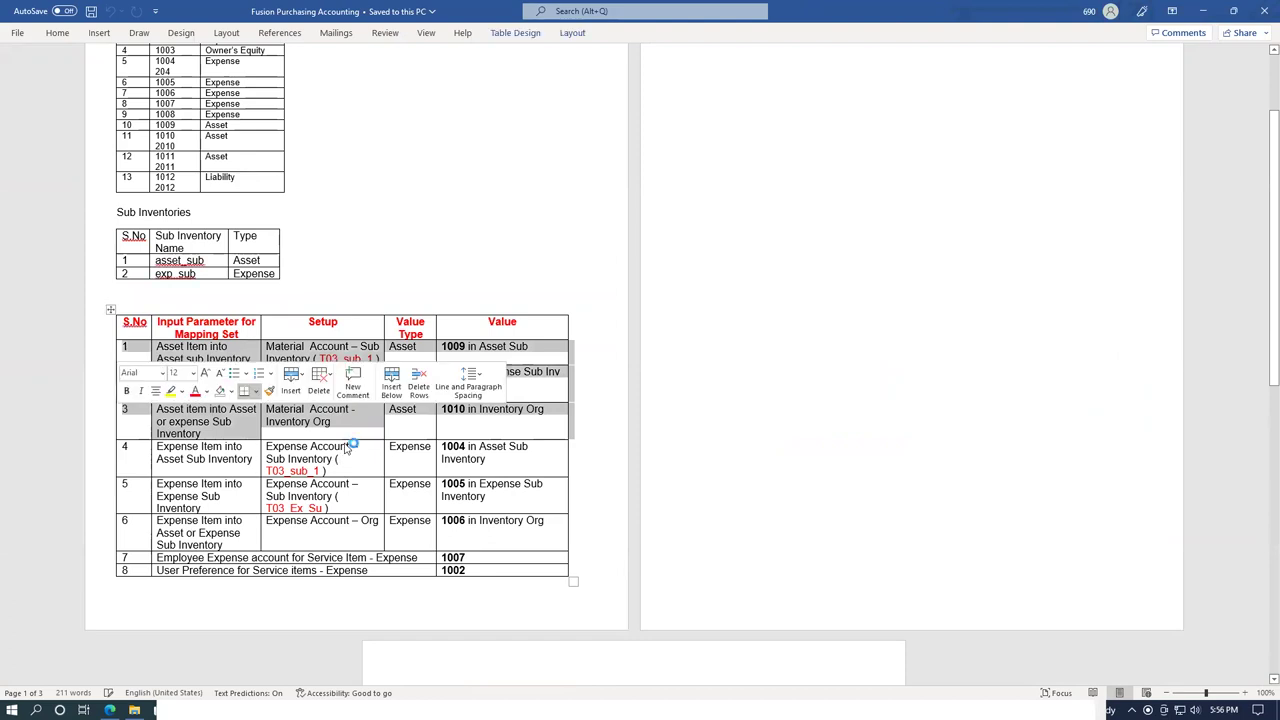
left_click(343, 348)
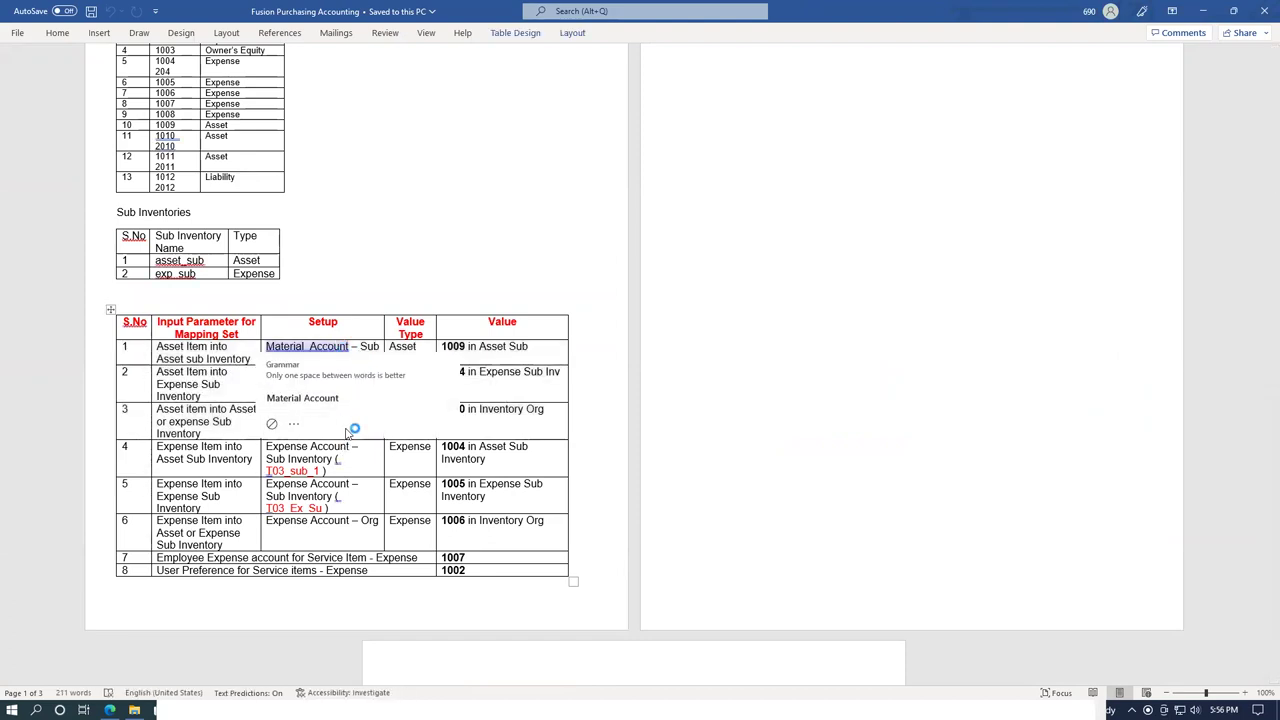
left_click(196, 486)
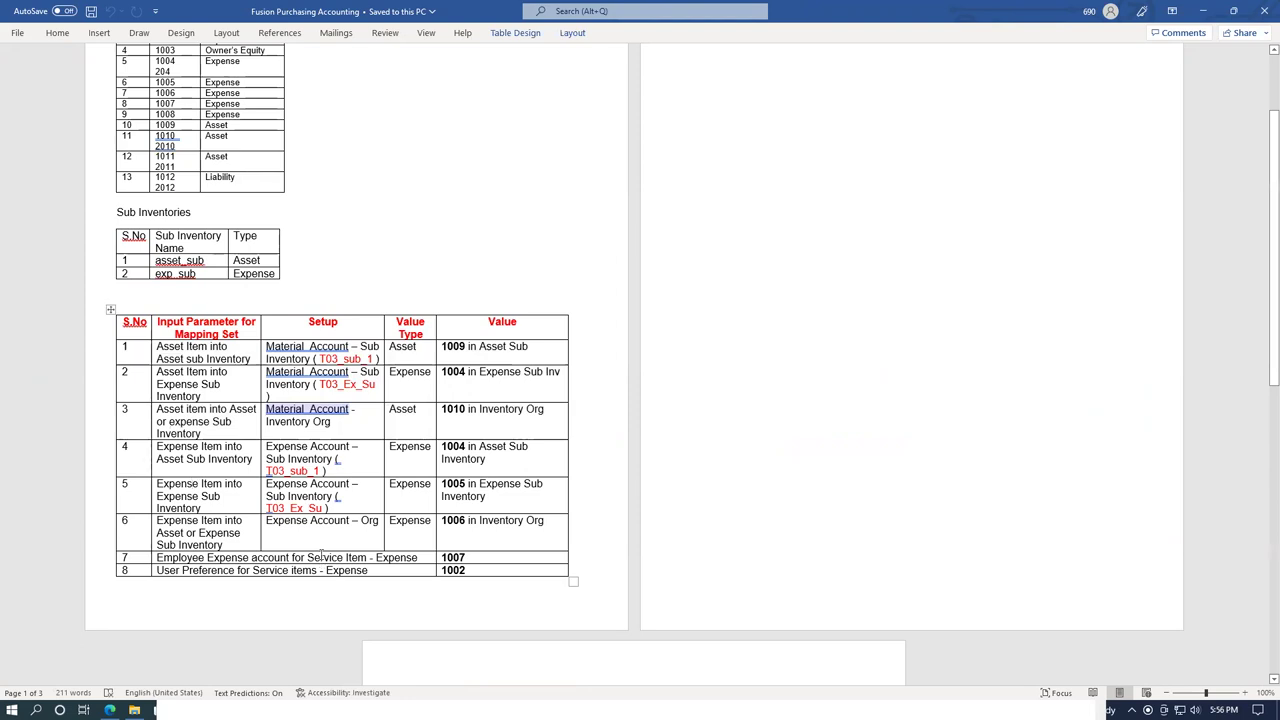
left_click_drag(93, 352, 118, 530)
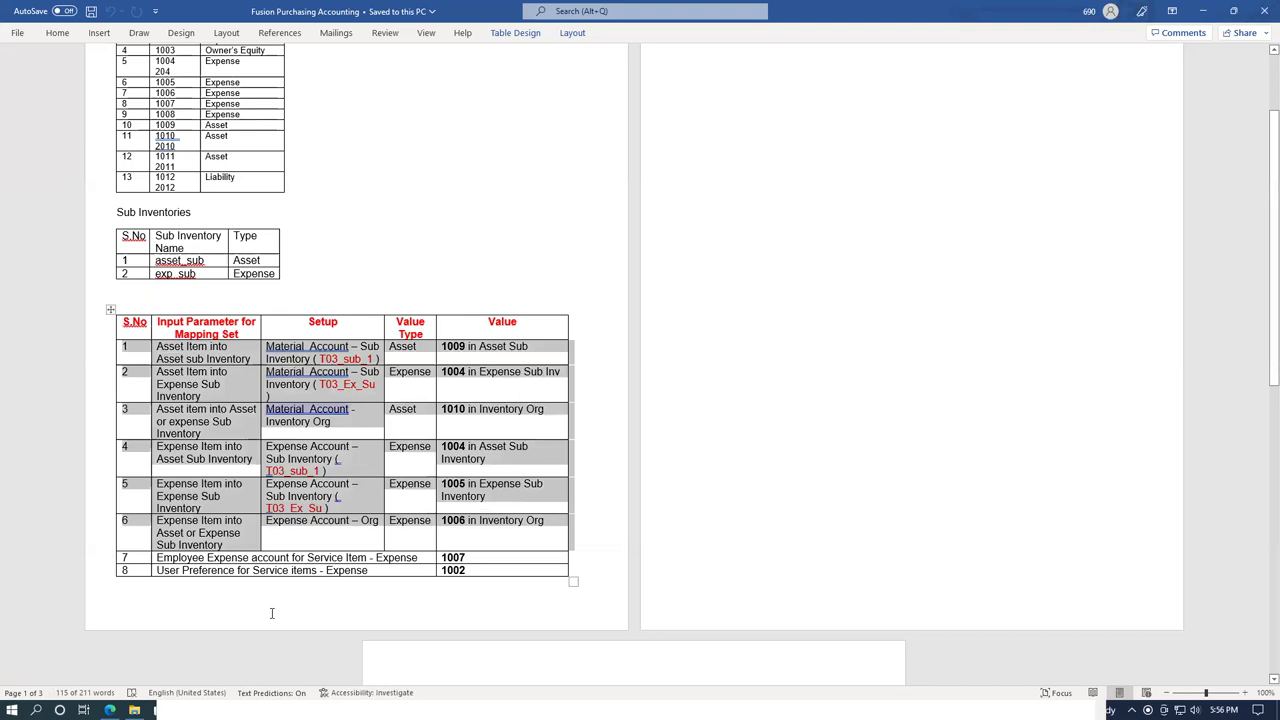
left_click(336, 539)
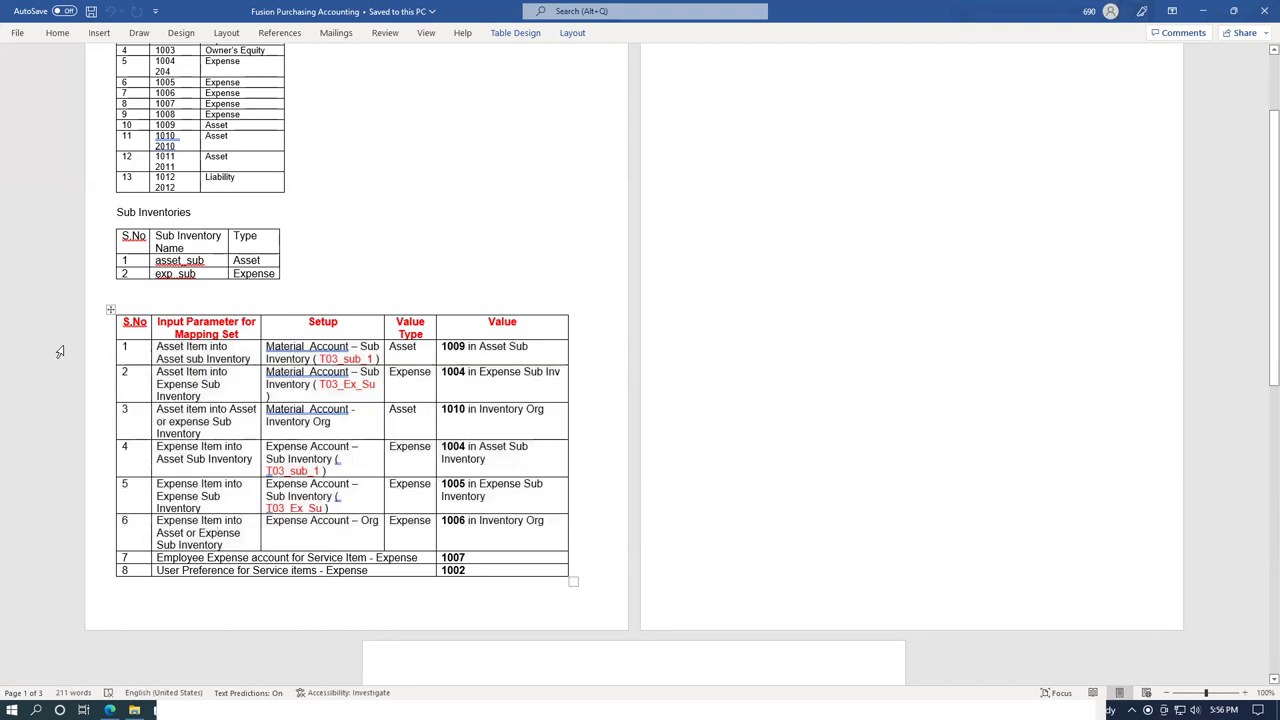
left_click_drag(83, 352, 87, 540)
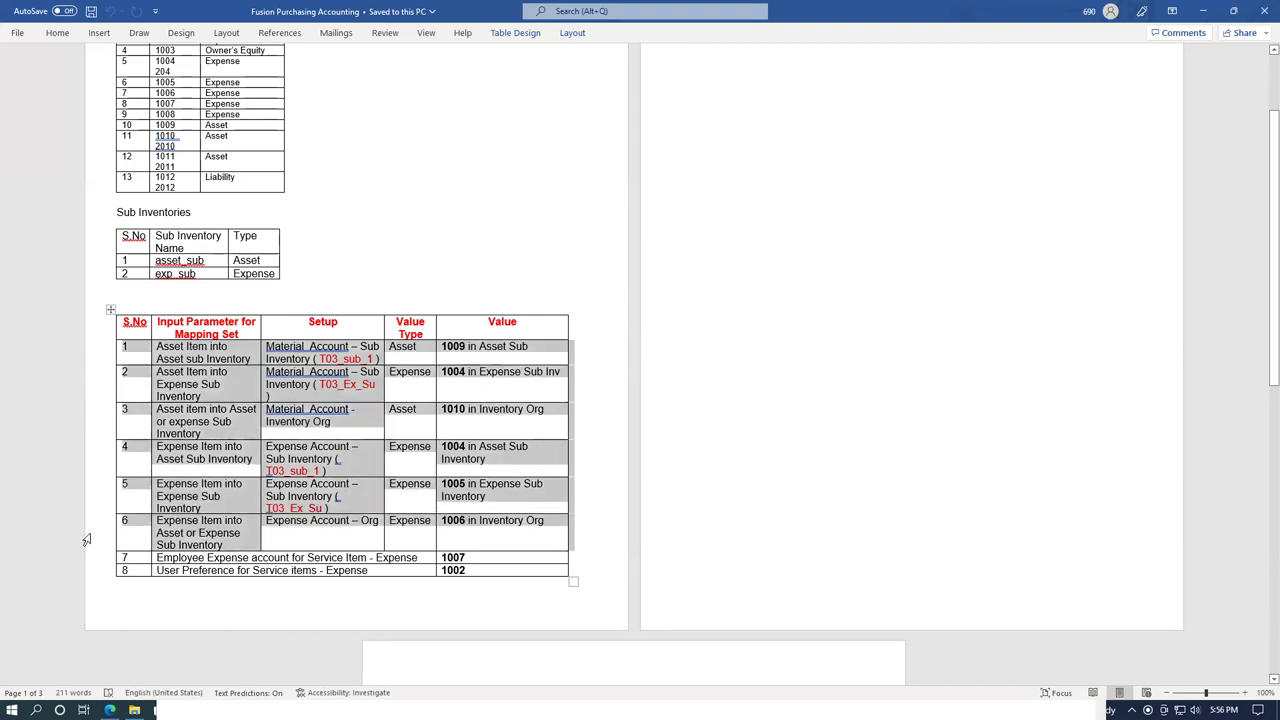
left_click(710, 420)
scroll(714, 420, "up", 1)
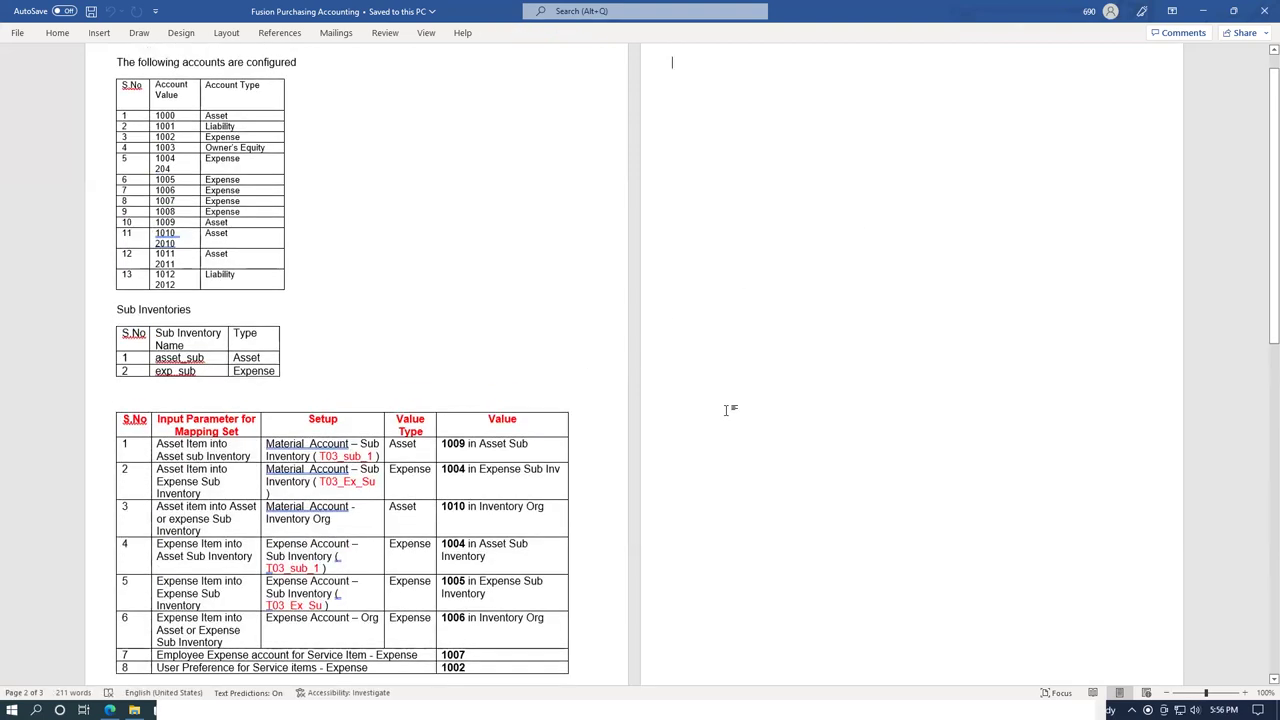
Switch back to Chrome, refresh the scheduled processes and check the statuses of the Create Accounting run's processes
key("alt+Tab")
key("alt+Tab")
left_click(652, 287)
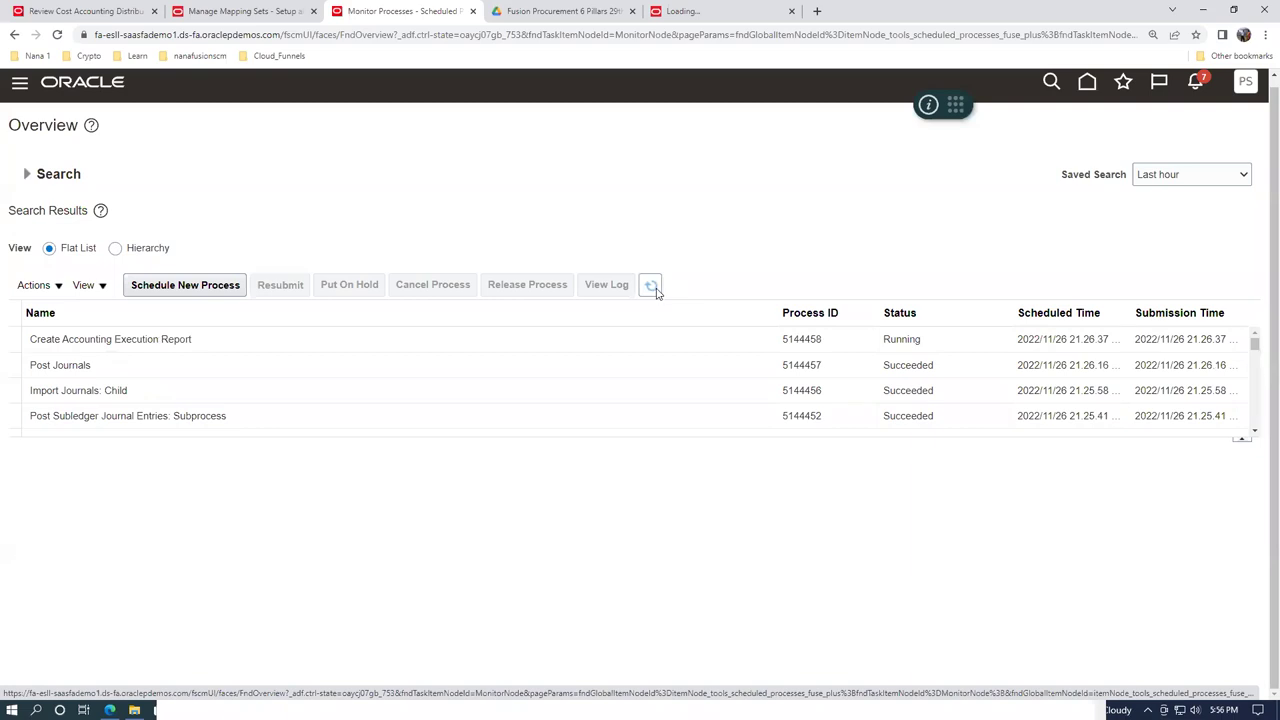
left_click(652, 287)
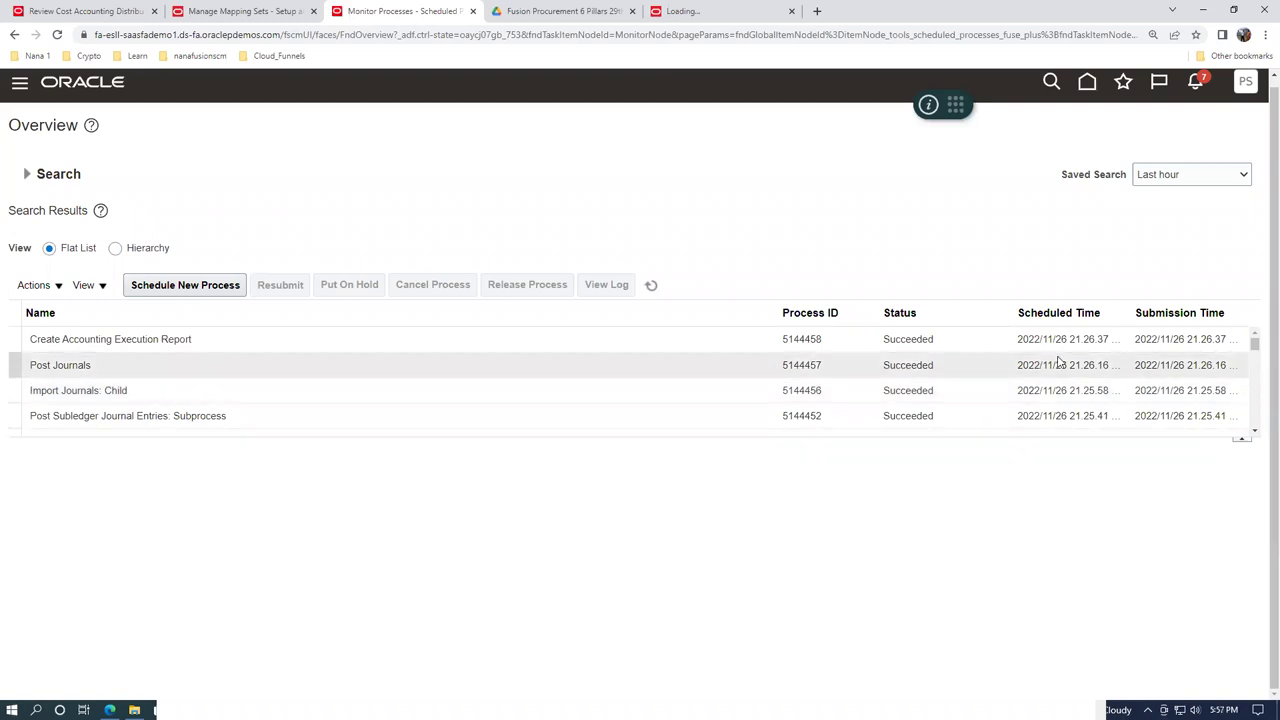
left_click(1256, 434)
left_click(1256, 434)
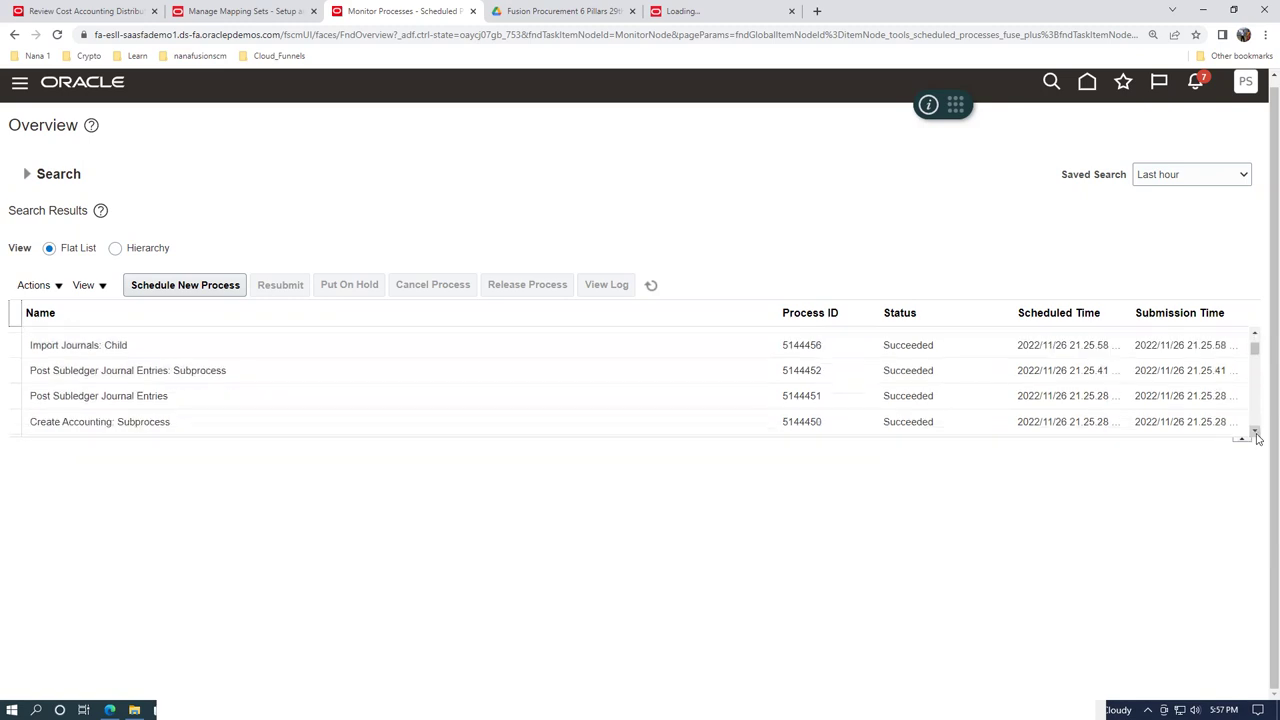
Rerun the cost transactions search for items starting with t0101 and check the miscellaneous receipt's accounting status
left_click(110, 10)
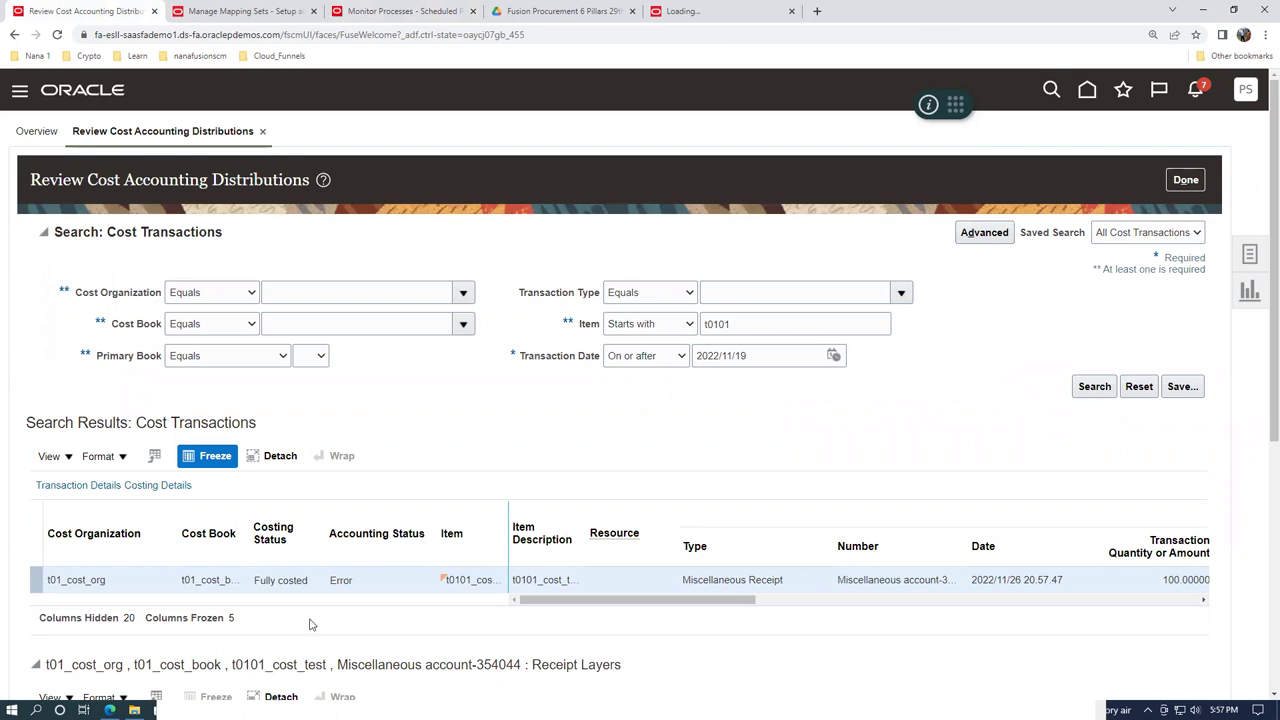
left_click(1095, 390)
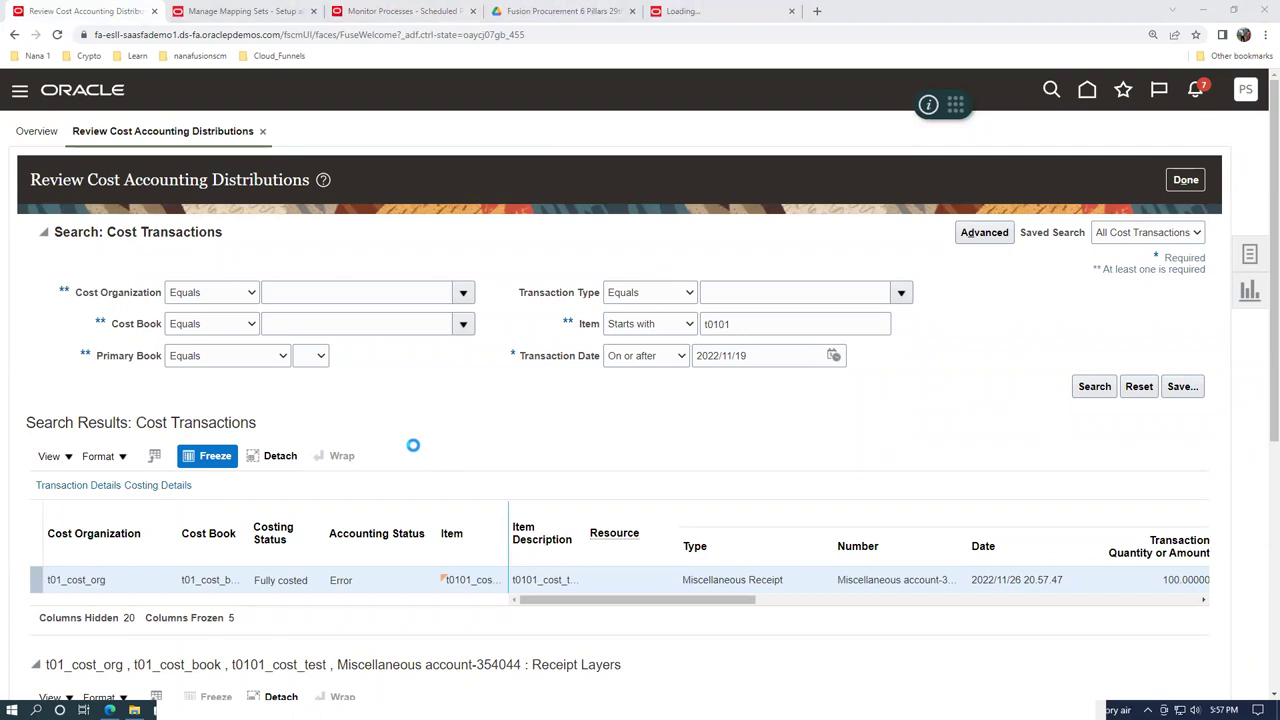
scroll(413, 445, "down", 2)
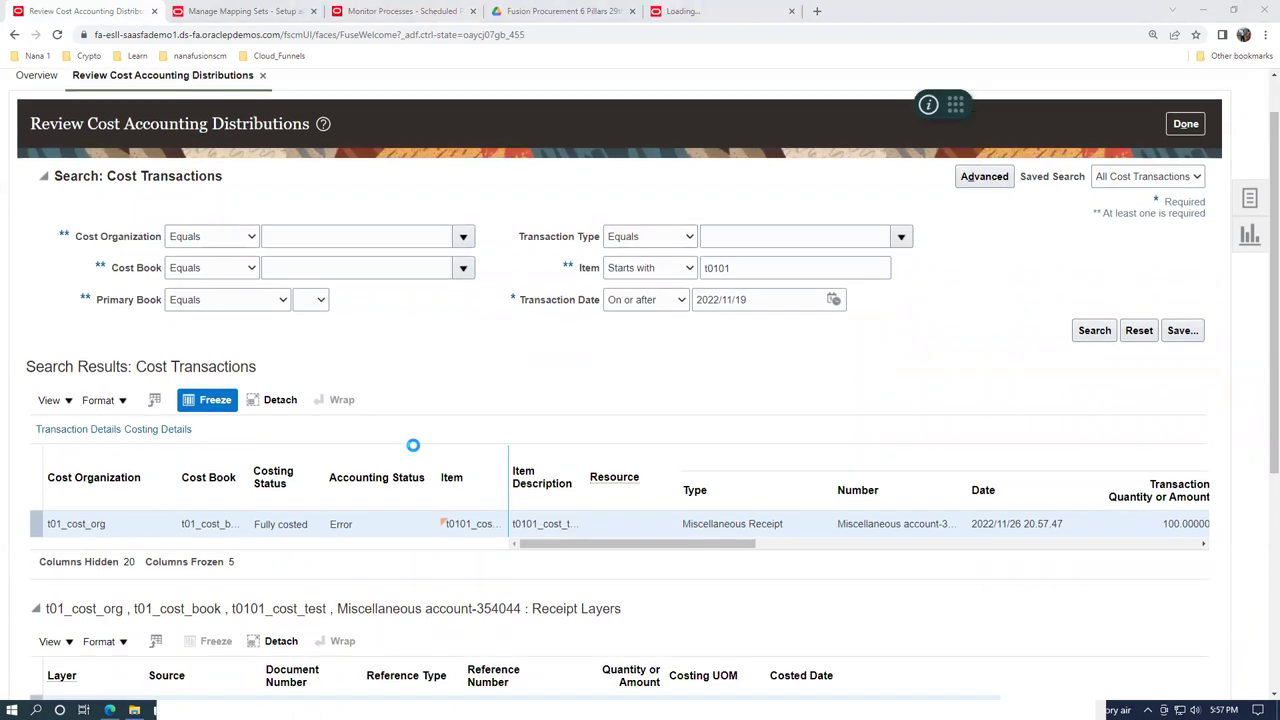
scroll(413, 445, "down", 3)
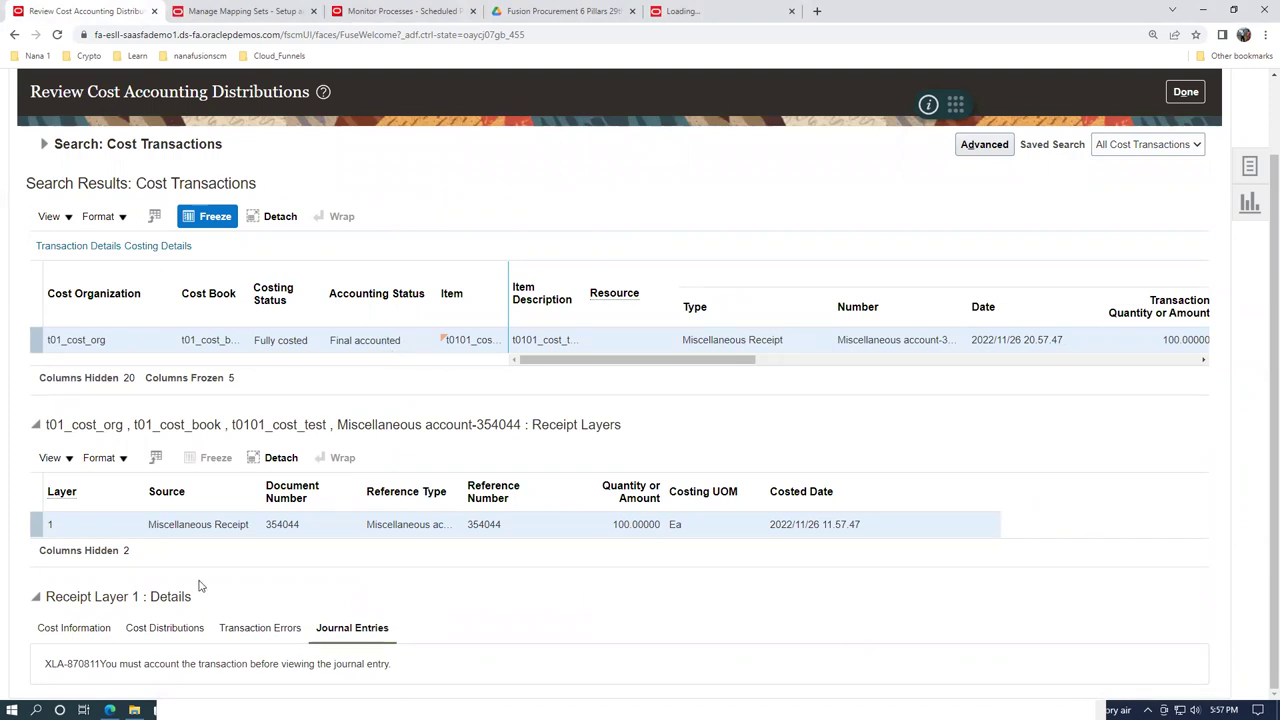
Compare the Cost Information and Journal Entries details of the miscellaneous receipt's Receipt Layer 1
left_click(88, 628)
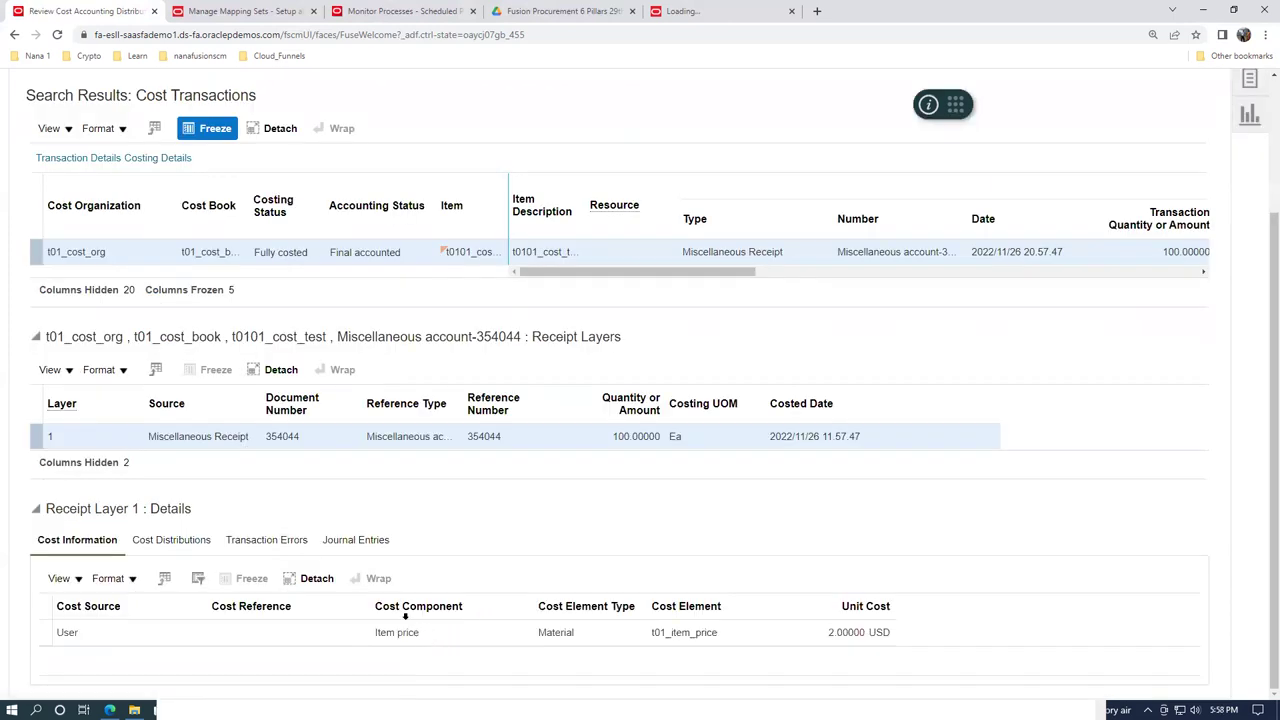
left_click(352, 541)
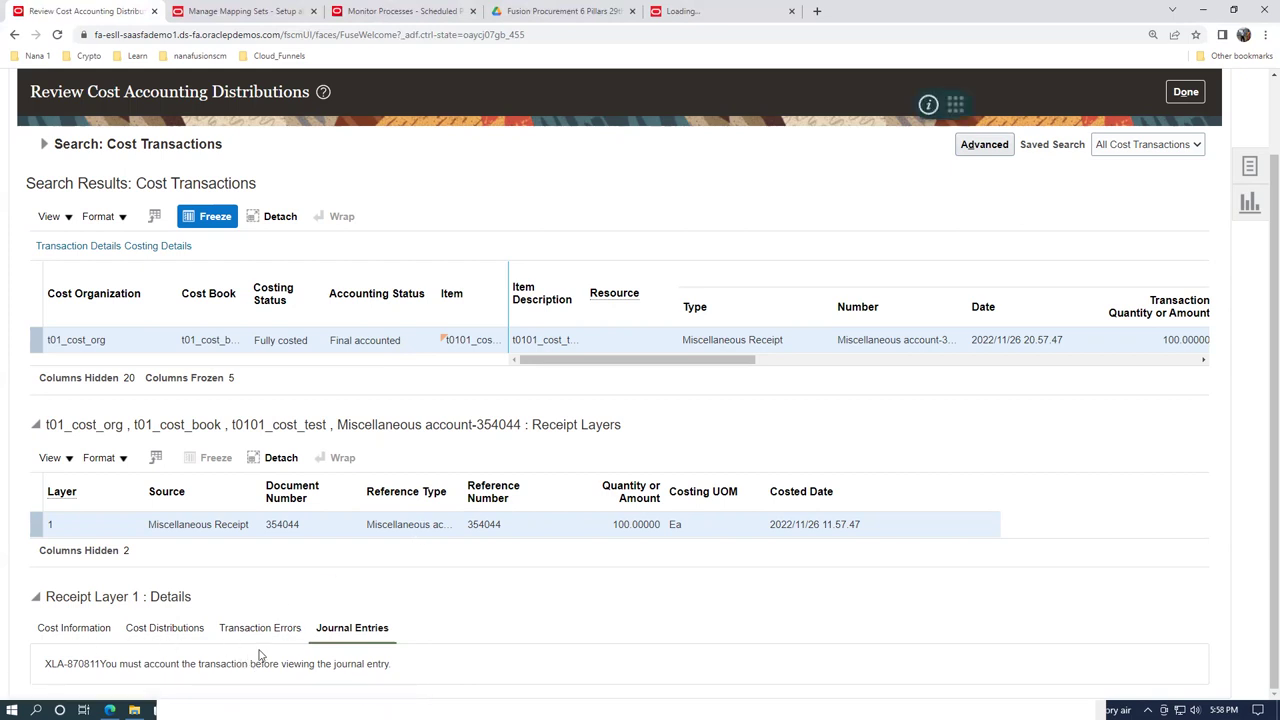
left_click(76, 629)
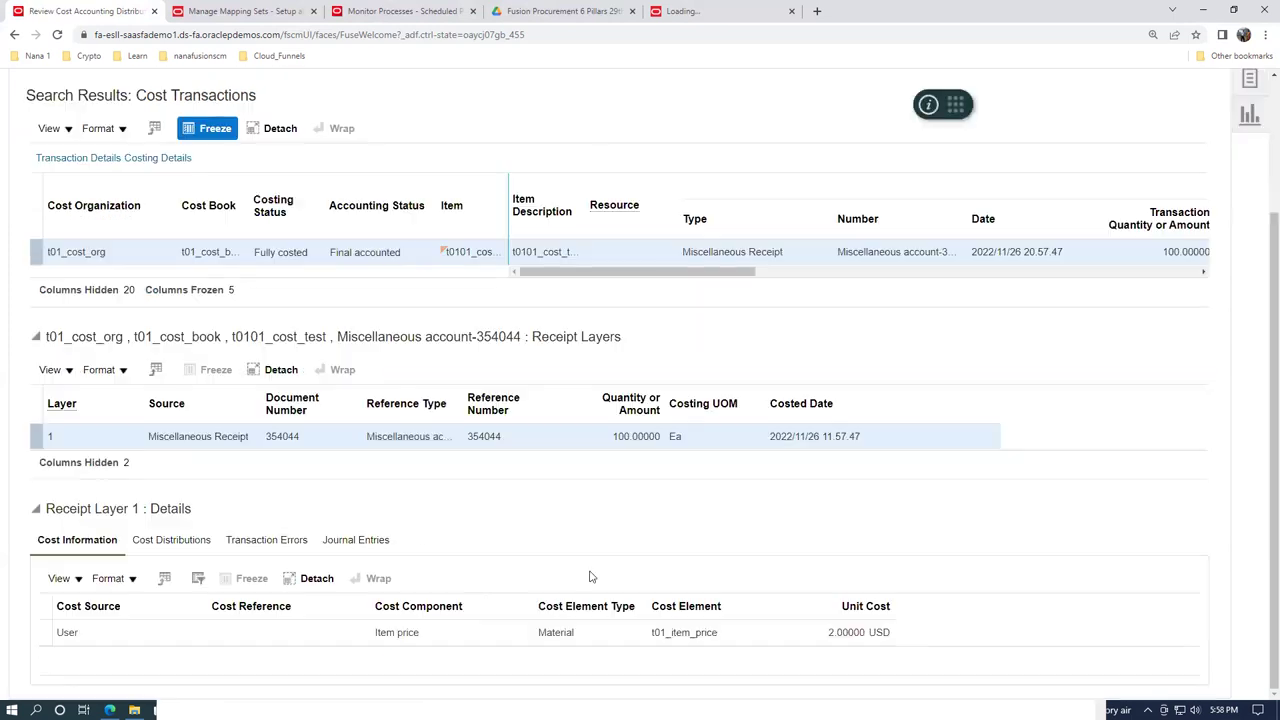
left_click(355, 540)
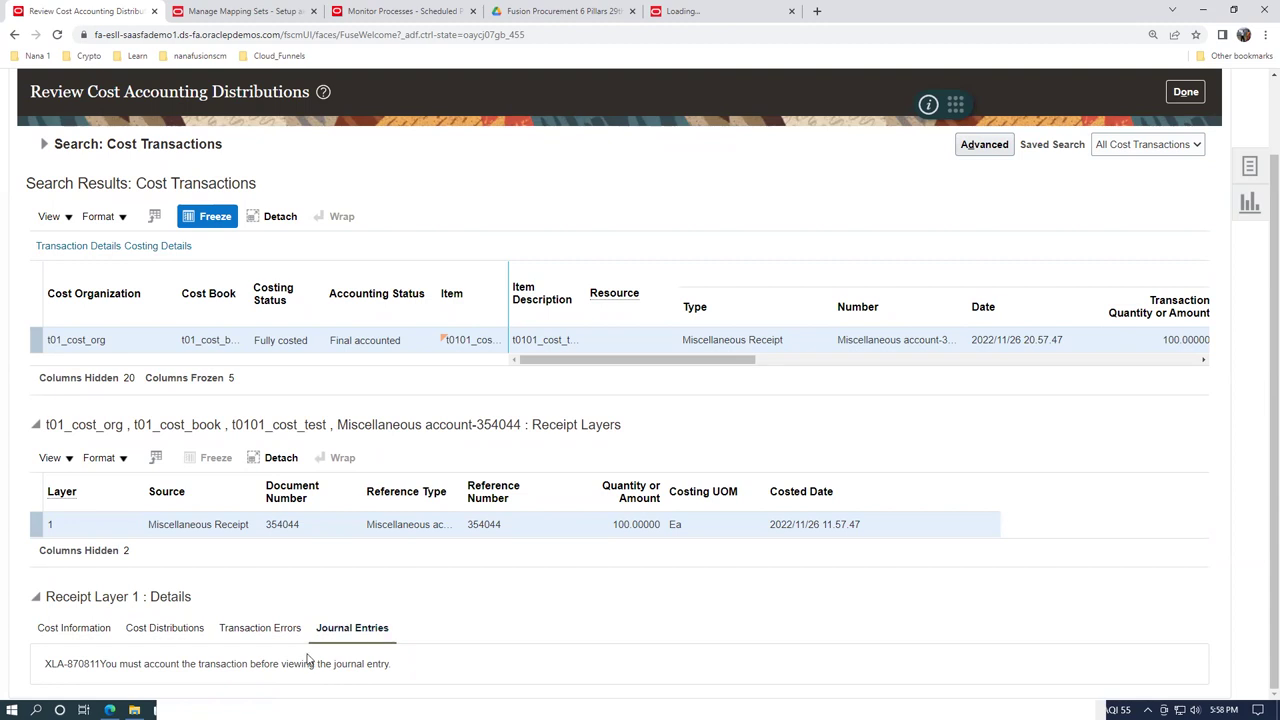
Bring up the leftover Create Accounting Execution Report window and close it
key("alt+Tab")
key("alt+Tab")
key("alt+Tab")
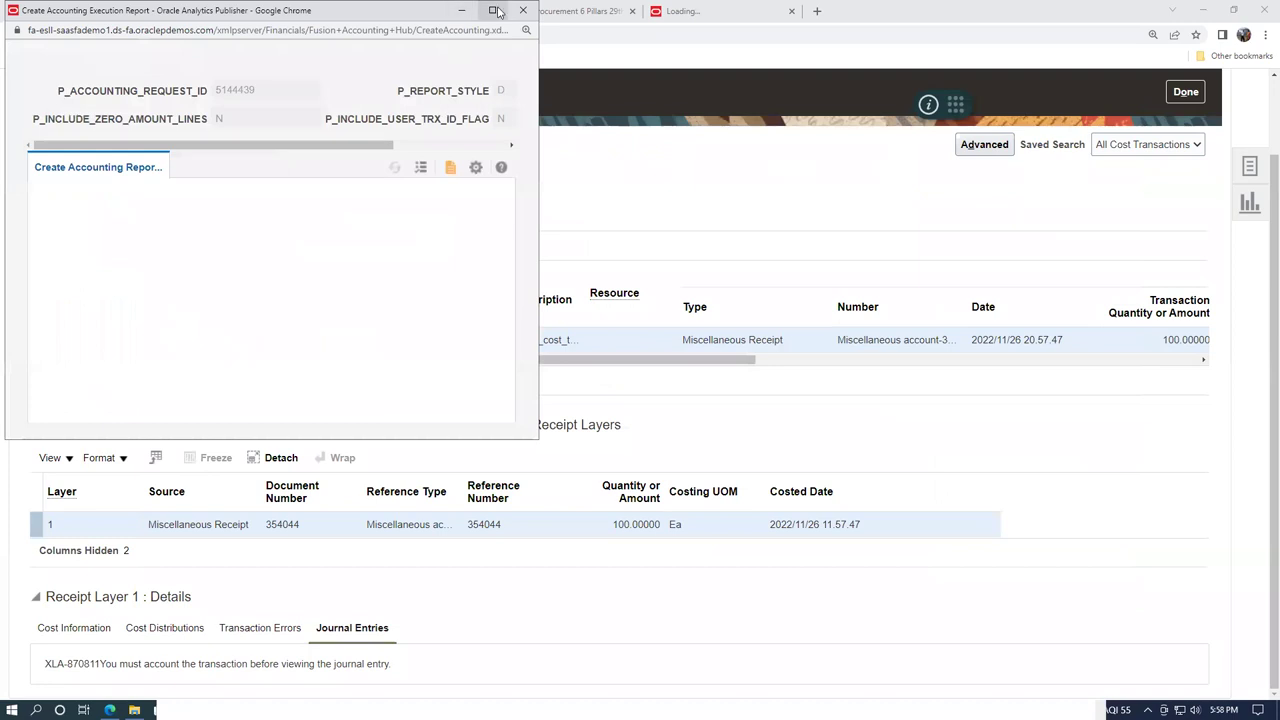
left_click(575, 550)
Switch to the Oracle Fusion session in Firefox and dismiss the expired-page notice to reload its home page
key("alt+Tab")
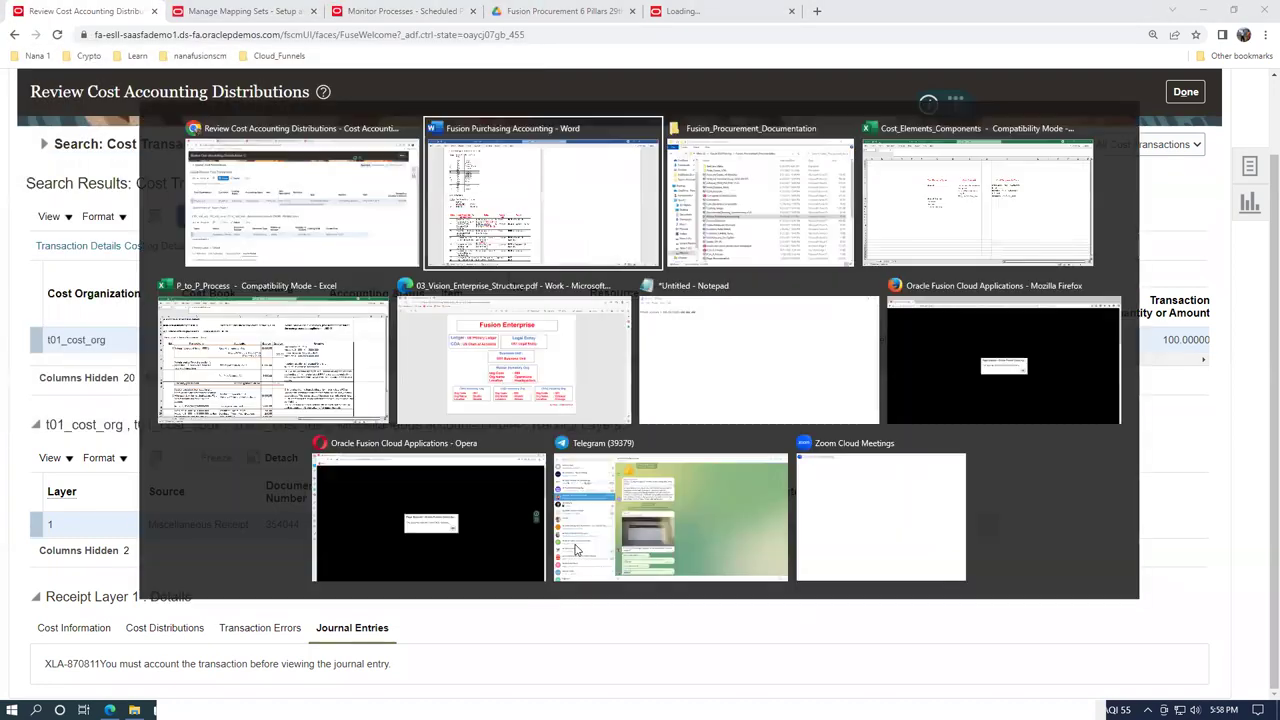
key("alt+Tab")
key("alt+Tab")
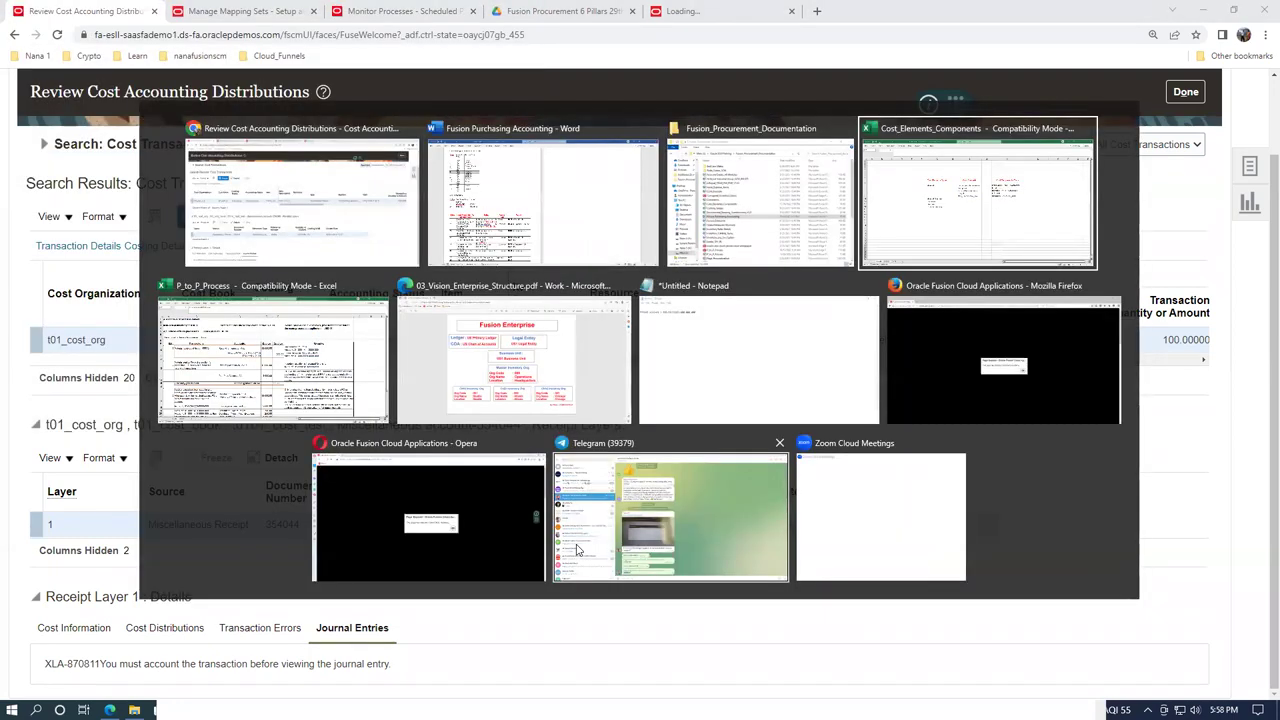
key("alt+Tab")
key("alt+Tab")
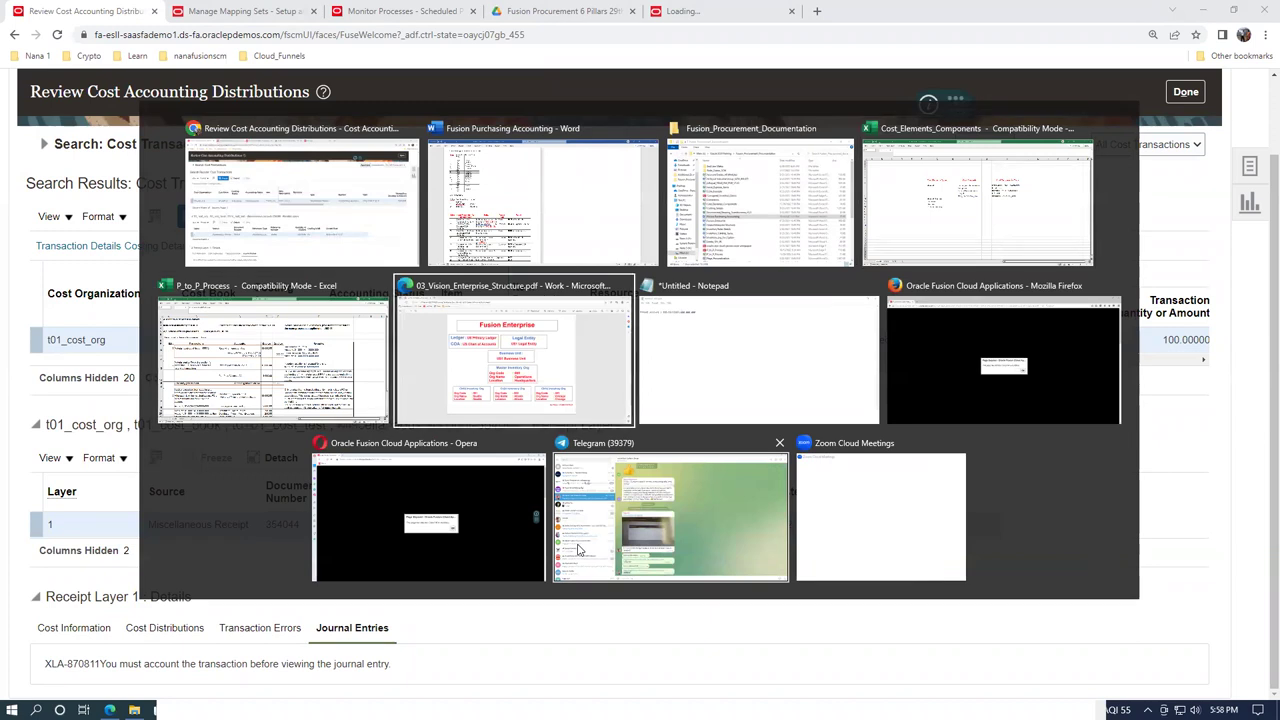
key("alt+Tab")
key("alt+Tab")
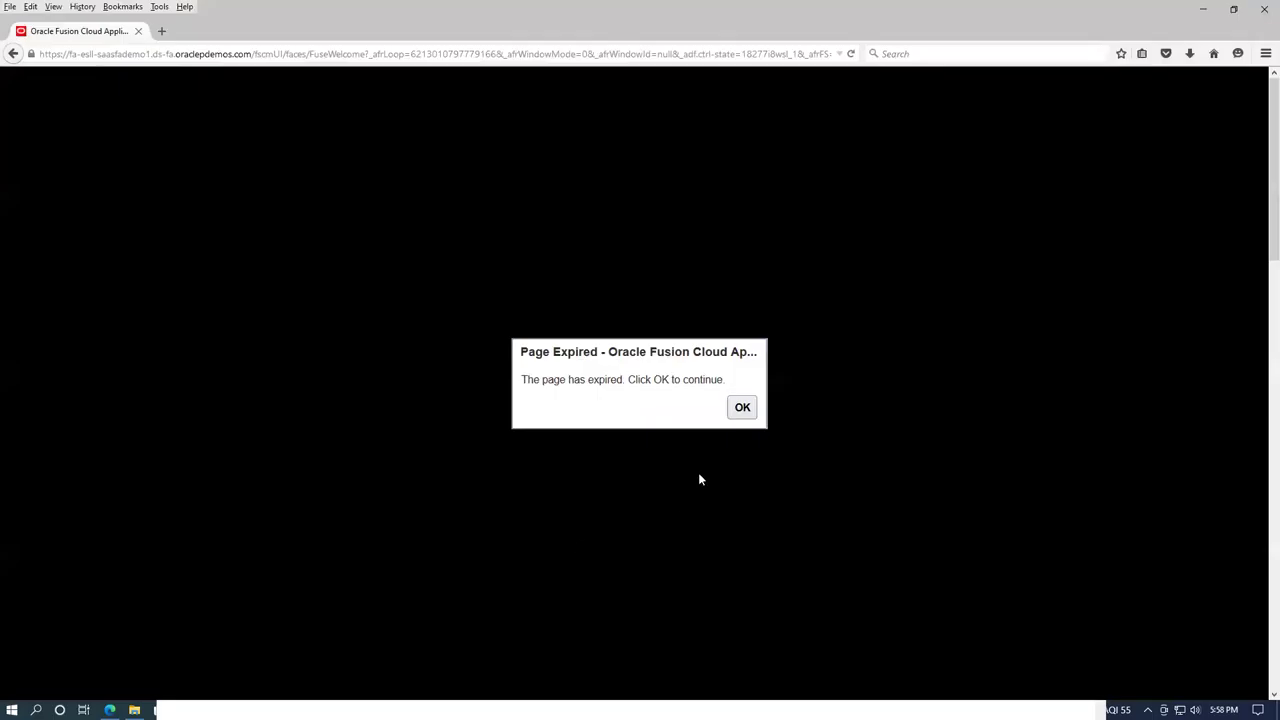
left_click(743, 407)
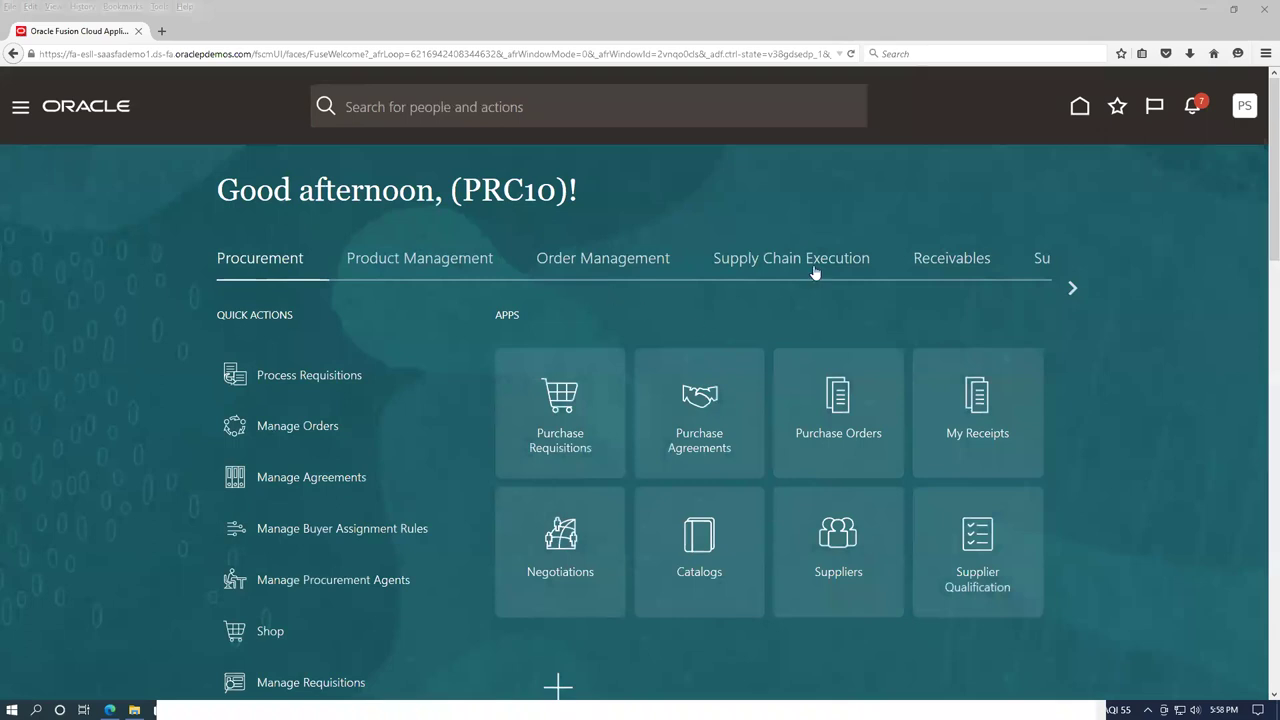
Open Review Cost Accounting Distributions from the Cost Accounting app under Supply Chain Execution
left_click(812, 266)
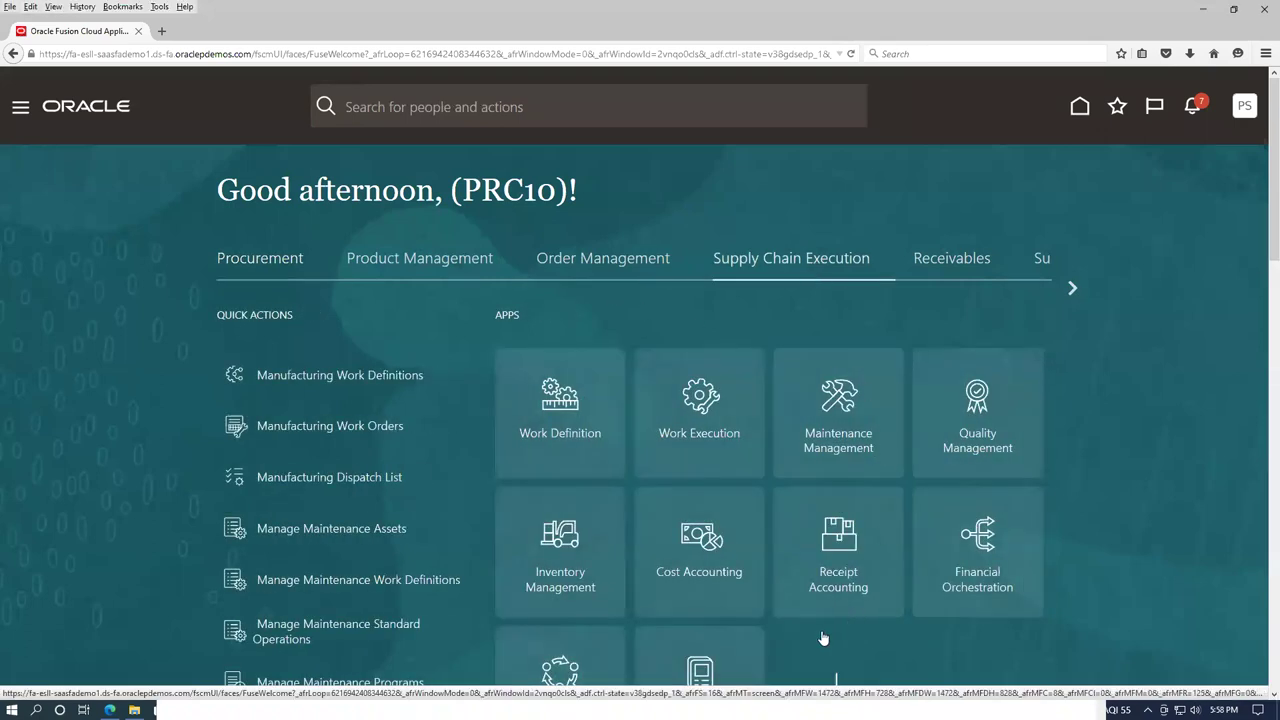
left_click(719, 586)
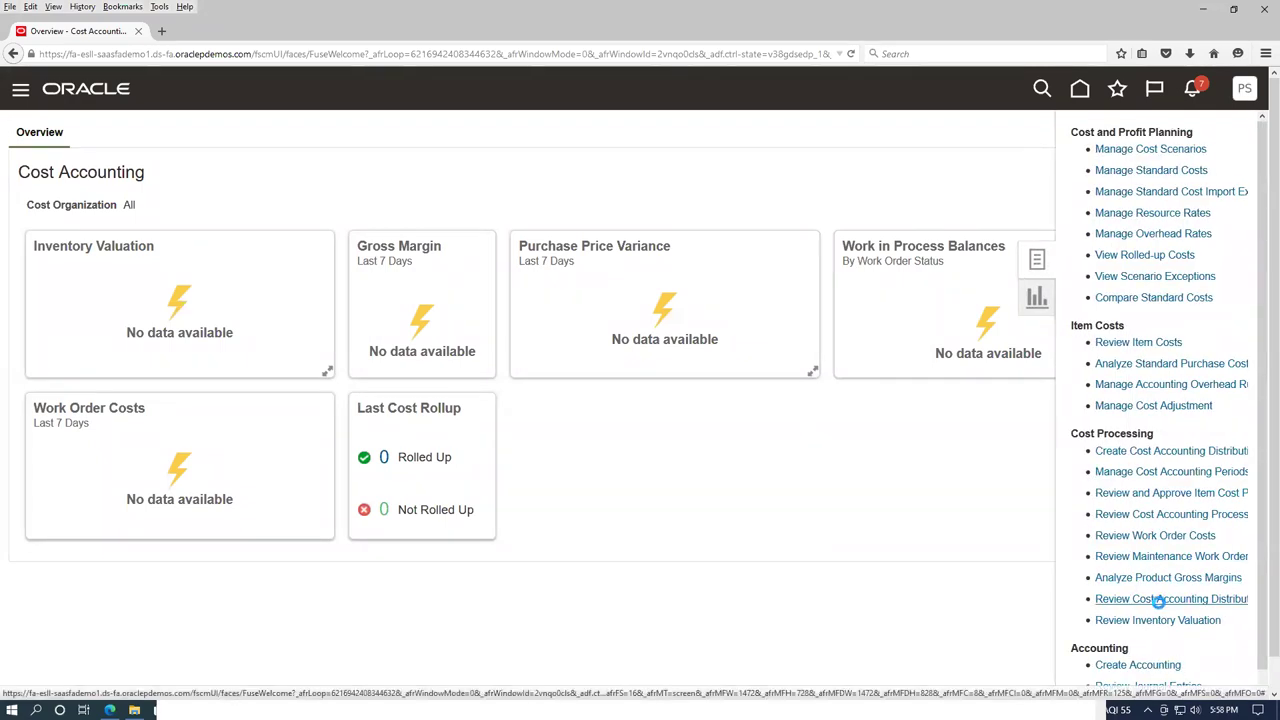
left_click(1158, 600)
Search cost transactions with item starting with t0101 and cost organization starting with t01
left_click(648, 340)
left_click(658, 358)
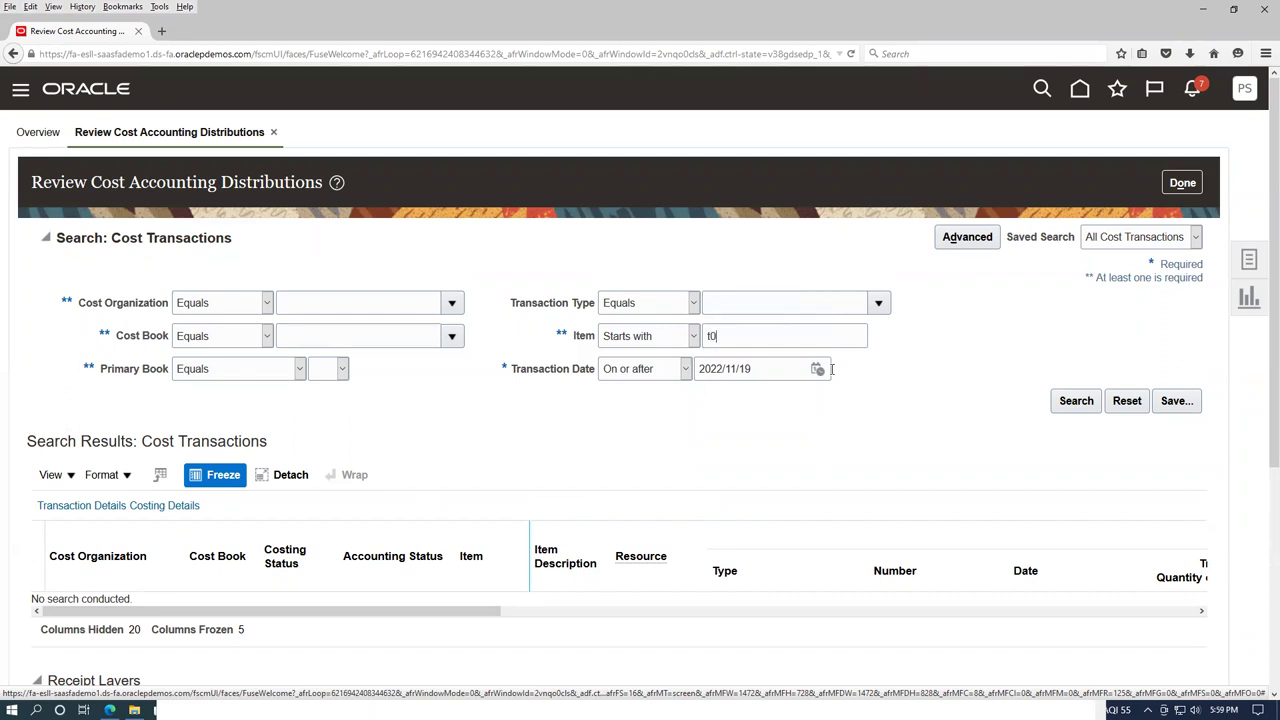
left_click(204, 300)
left_click(225, 321)
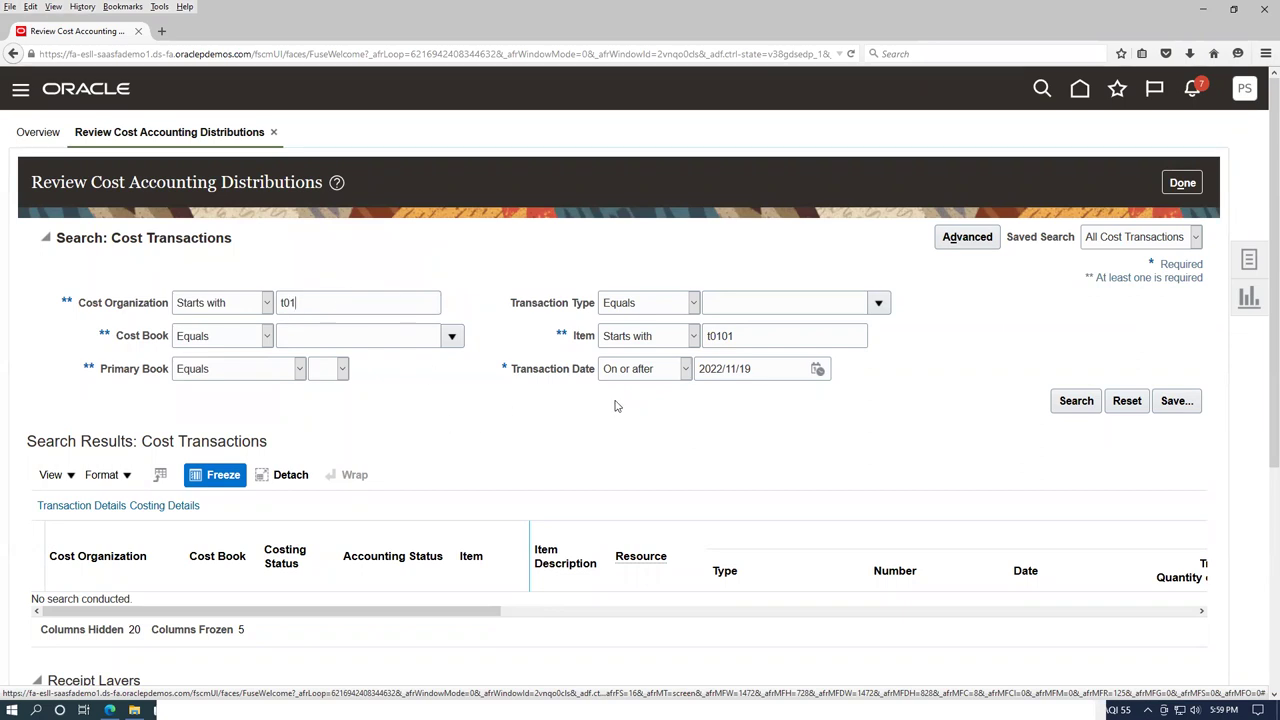
left_click(1094, 402)
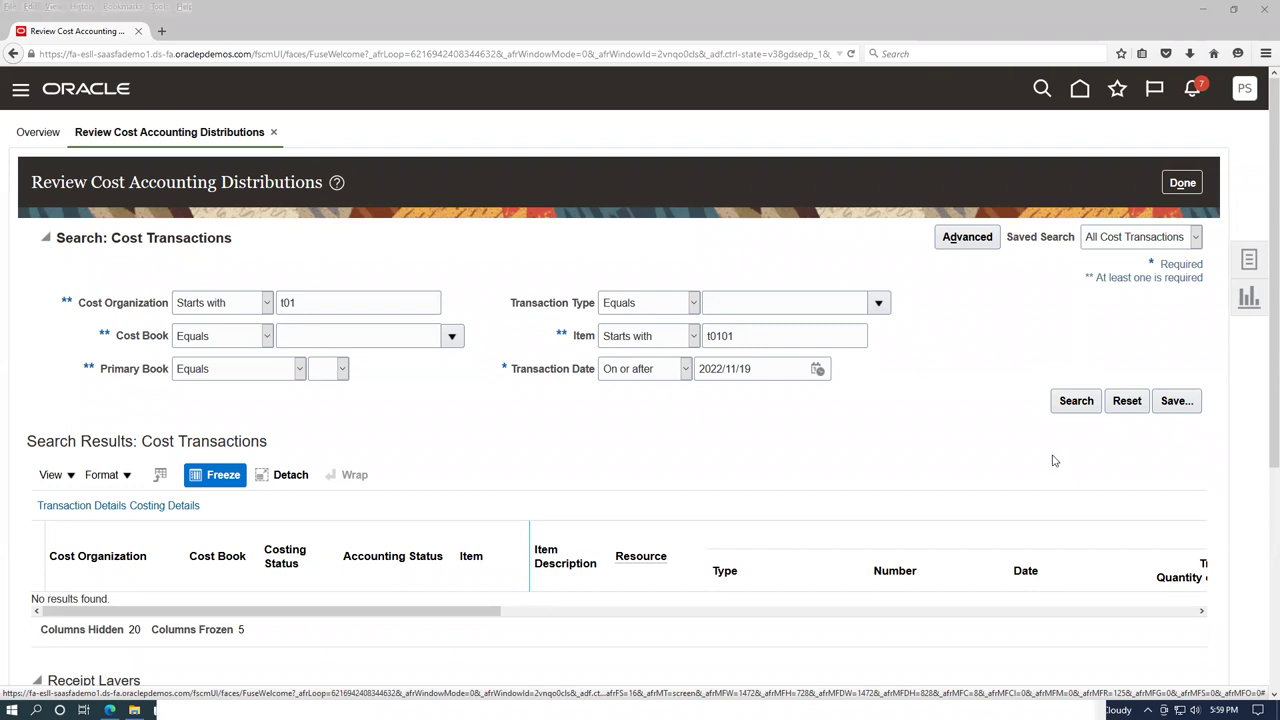
Check the search results and rerun the cost transactions search with item starting with t01
scroll(551, 434, "down", 3)
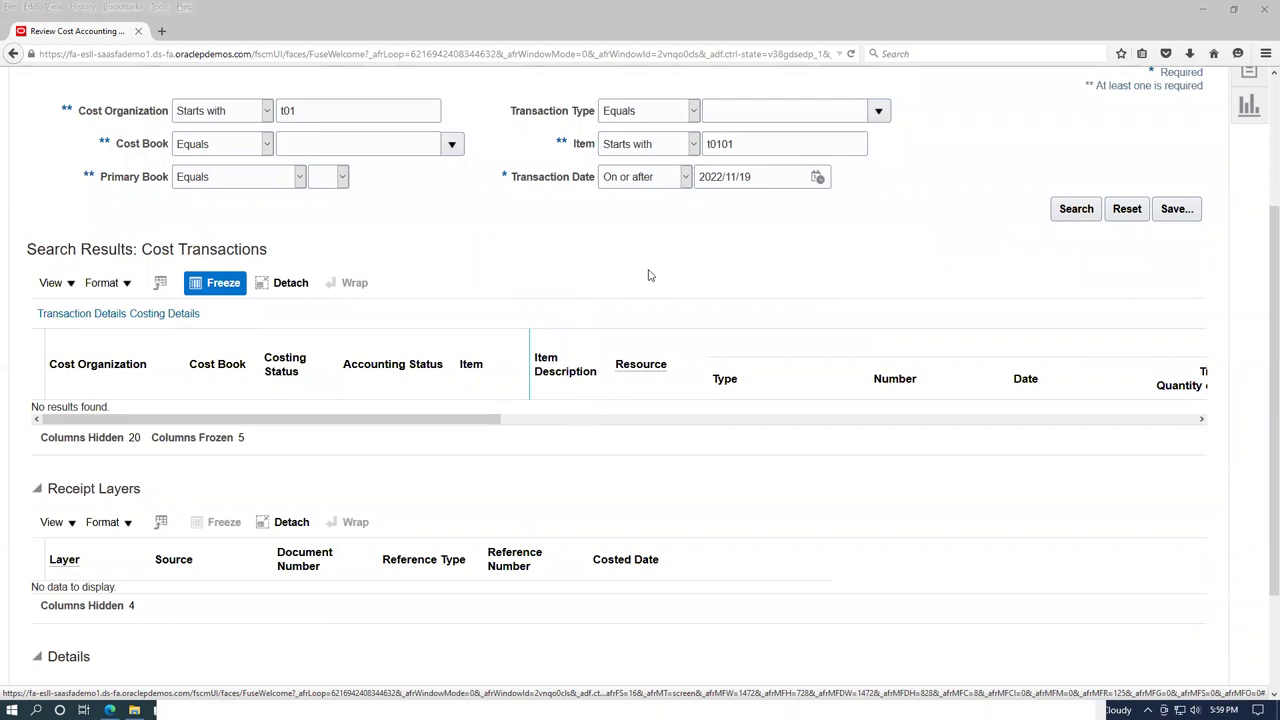
scroll(655, 275, "up", 3)
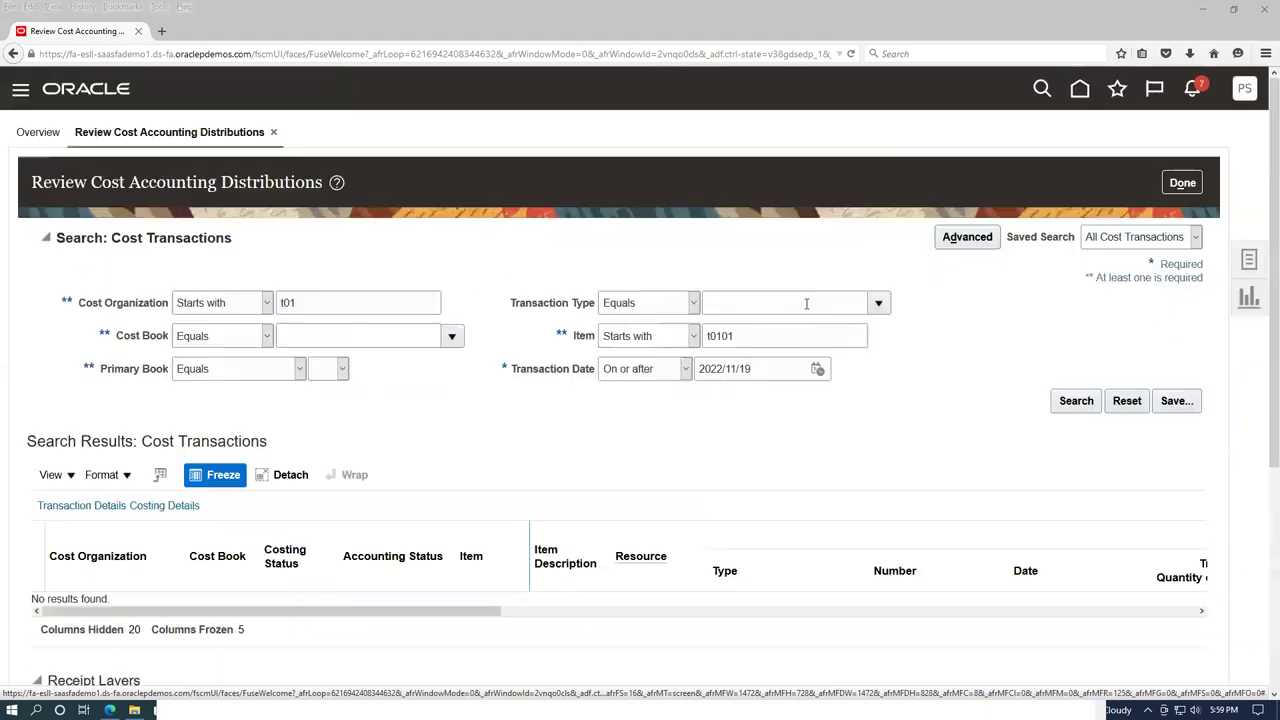
left_click(1095, 410)
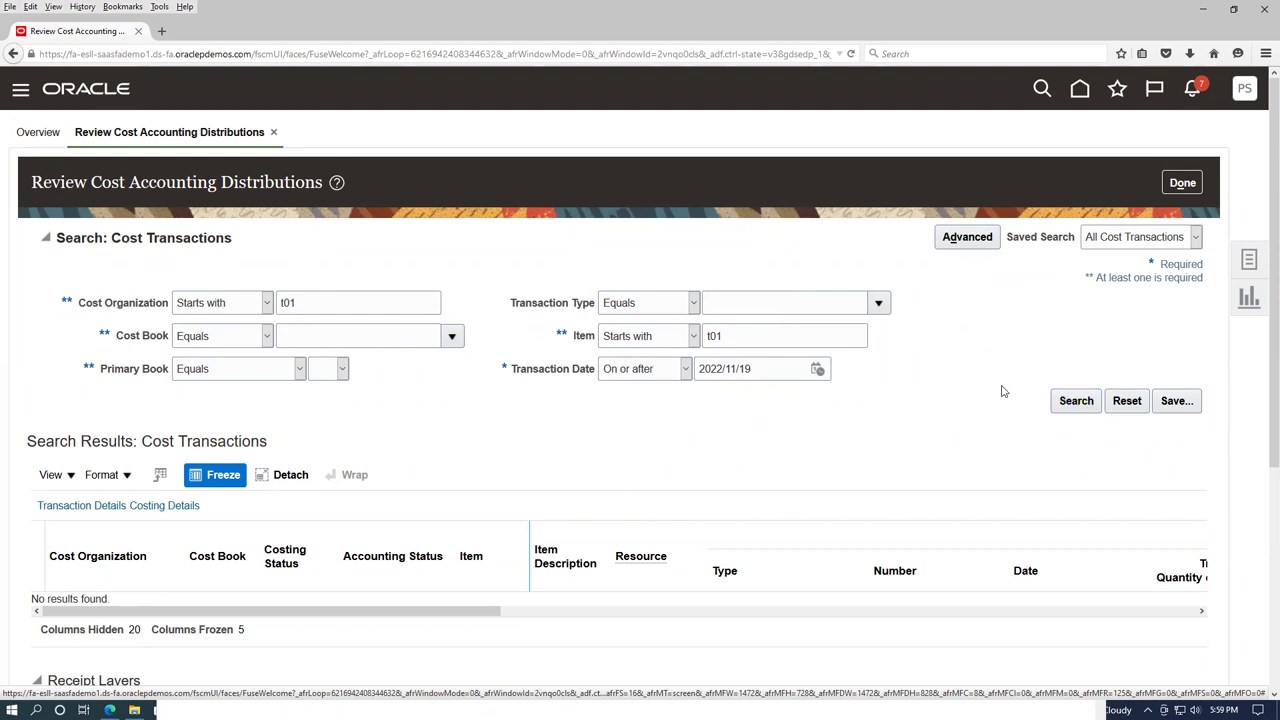
left_click(1070, 410)
Switch to the Oracle Fusion session in Opera and dismiss the expired-page notice to reload its home page
key("alt+Tab")
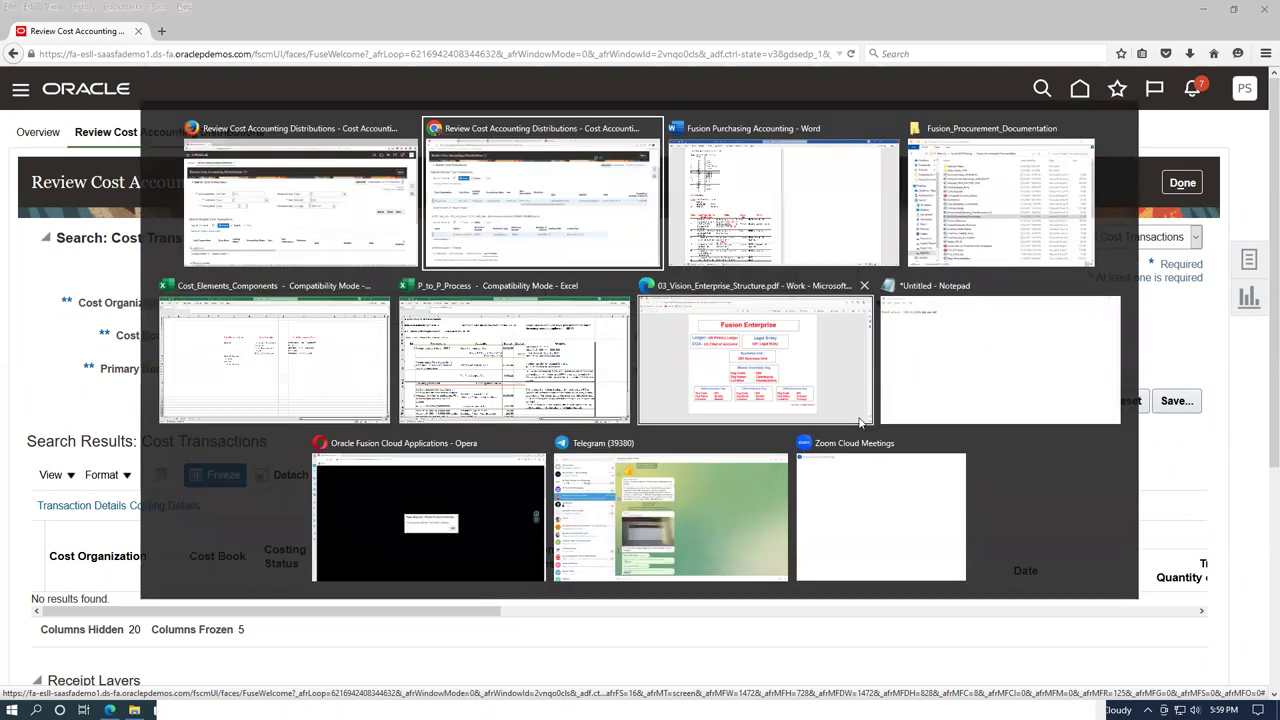
key("alt+Tab")
key("alt+Tab")
key("alt+Tab")
key("alt+Tab")
key("alt+Tab")
key("alt+Tab")
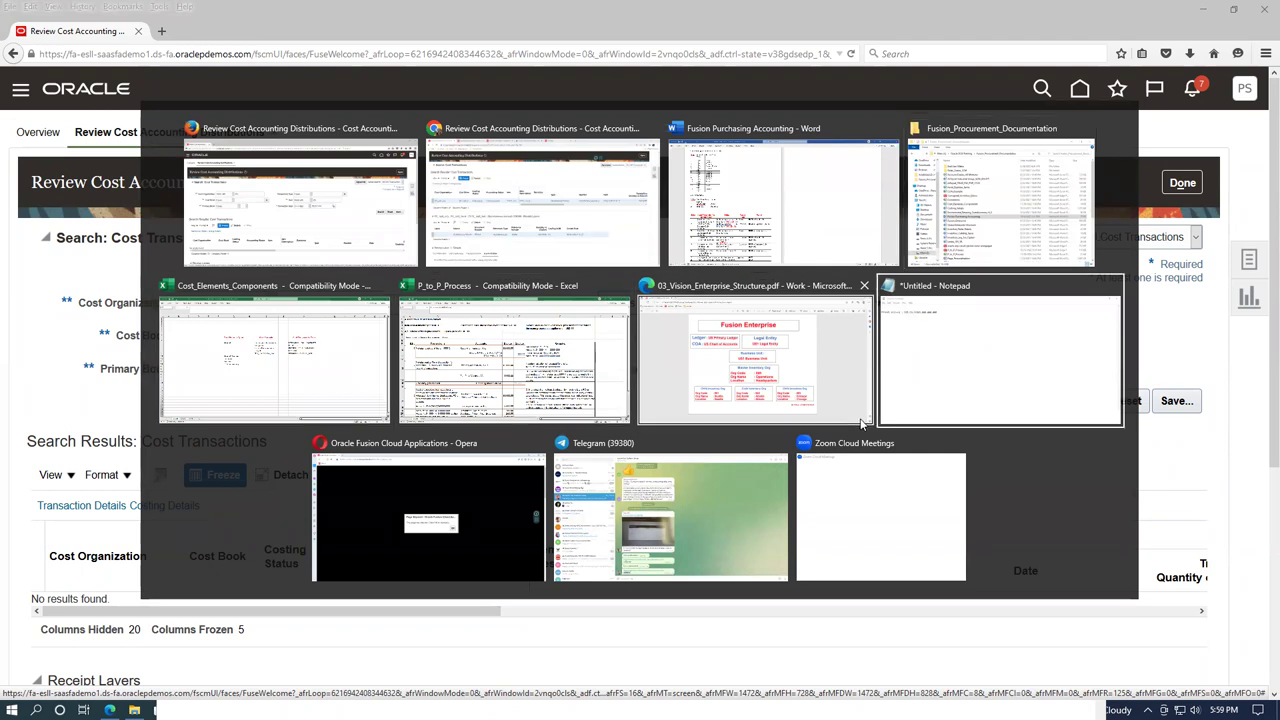
key("alt+Tab")
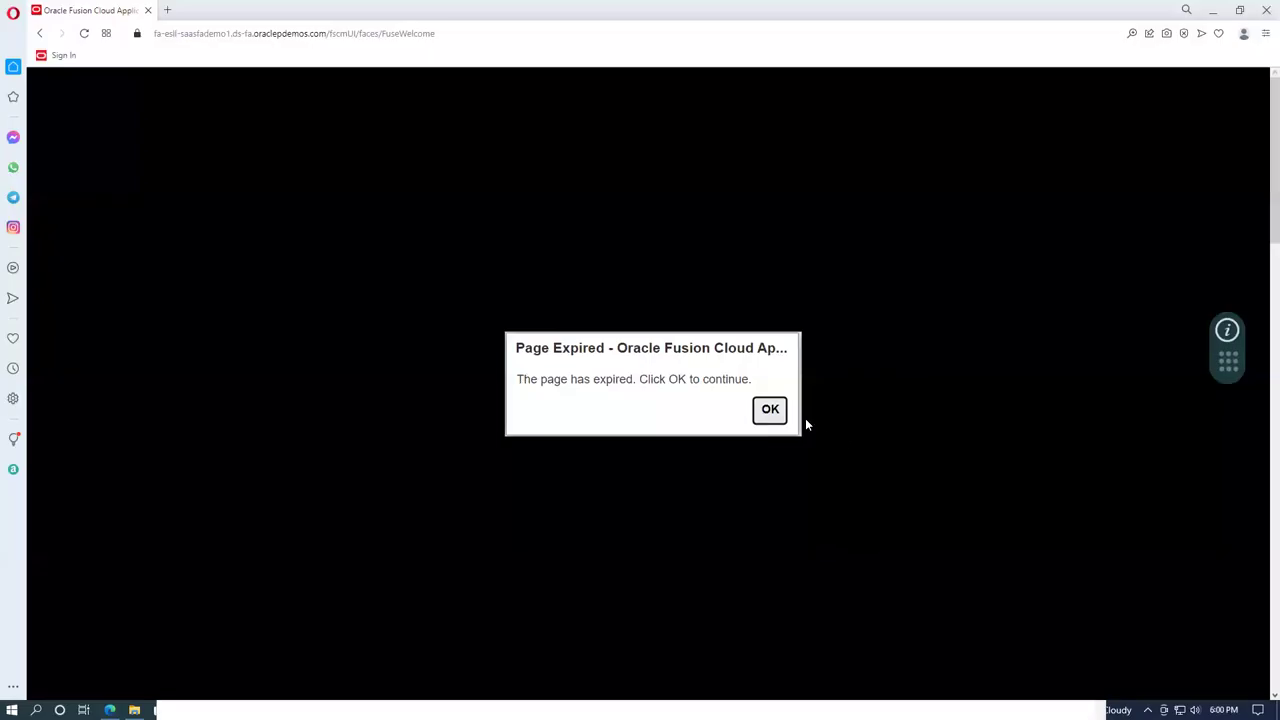
left_click(772, 416)
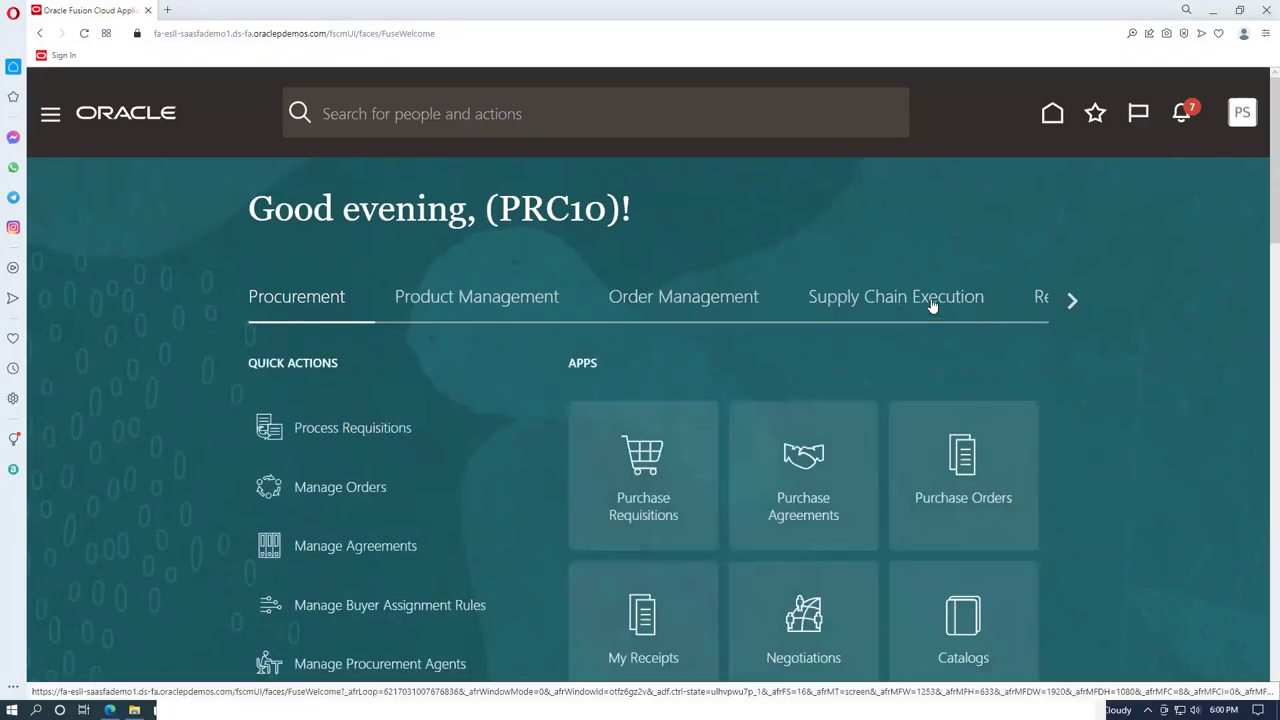
In the Opera session, go to Cost Accounting under Supply Chain Execution and open Review Cost Accounting Distributions
left_click(932, 305)
scroll(937, 497, "down", 2)
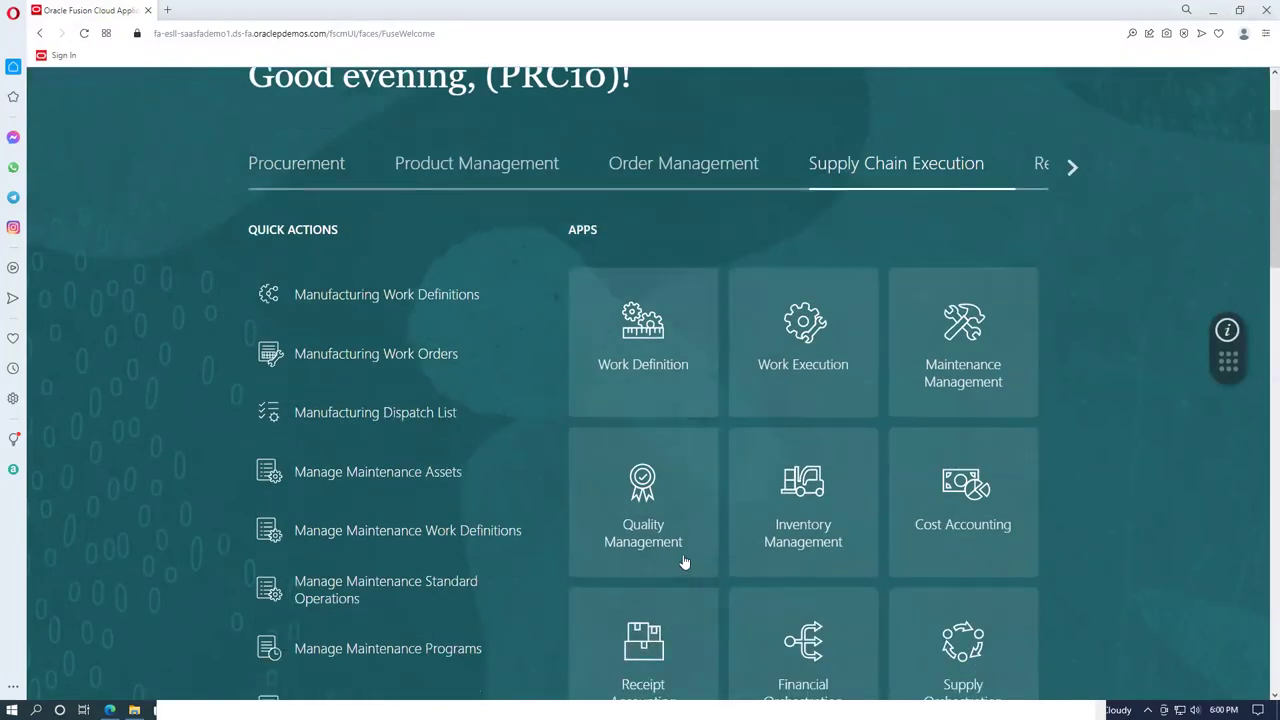
left_click(975, 540)
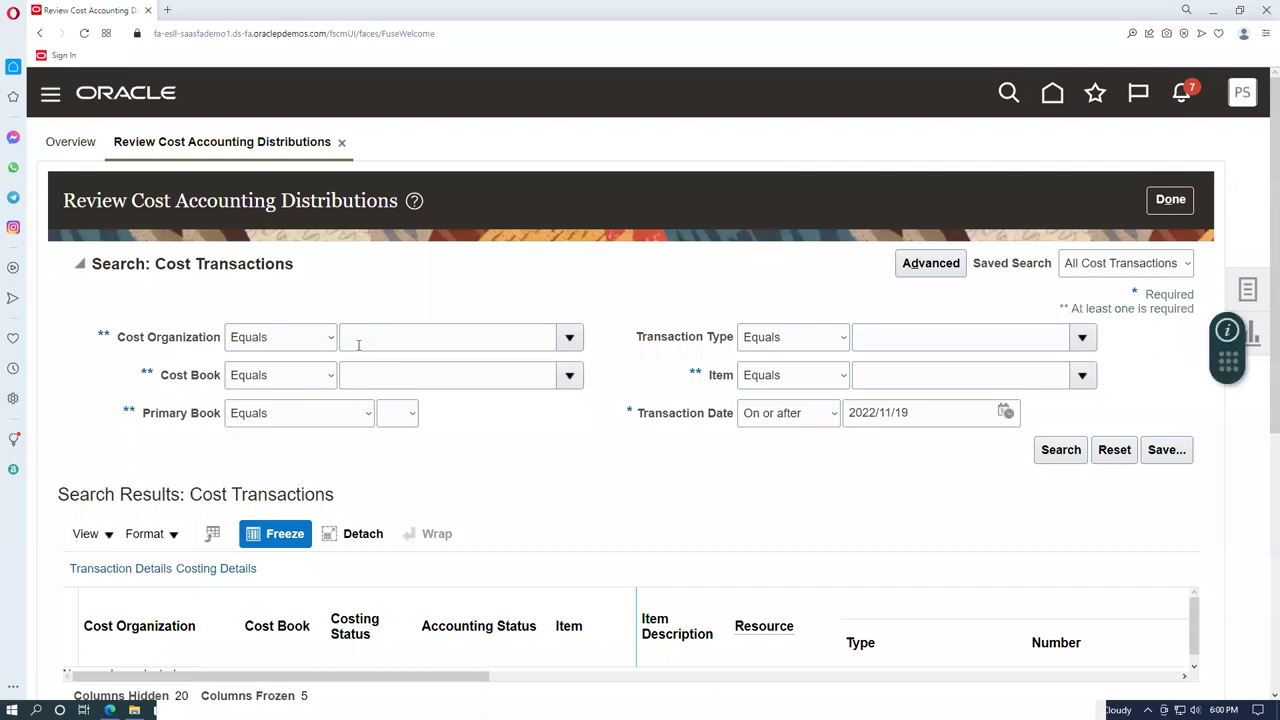
Set the cost organization criterion of the cost transactions search to starts with t01
left_click(310, 340)
left_click(306, 356)
left_click(402, 345)
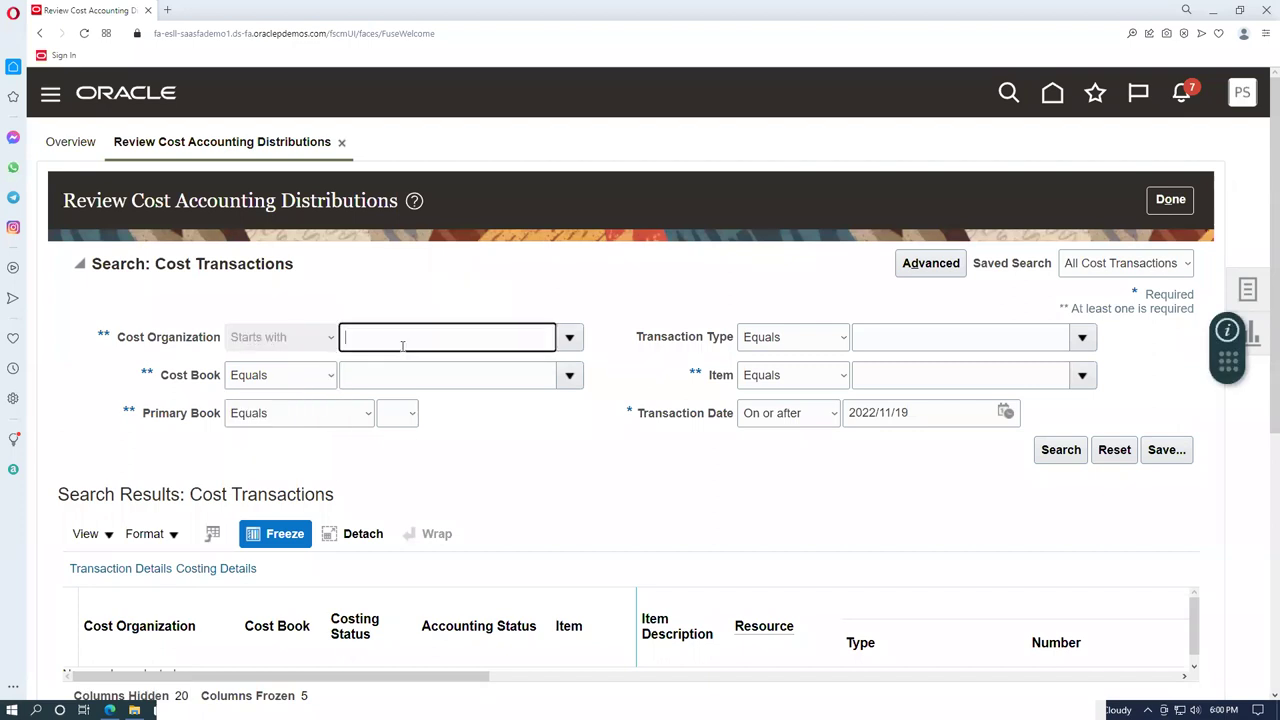
key("Tab")
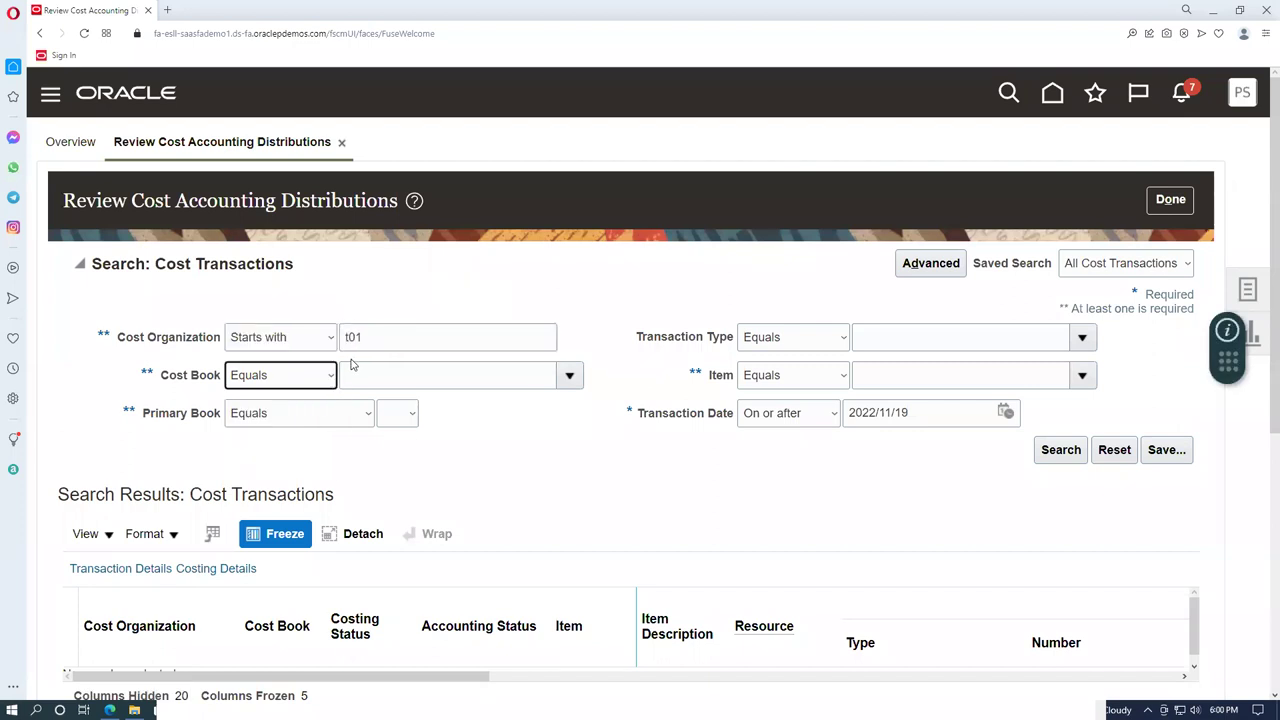
Set the item criterion to starts with t01 and run the cost transactions search
left_click(887, 375)
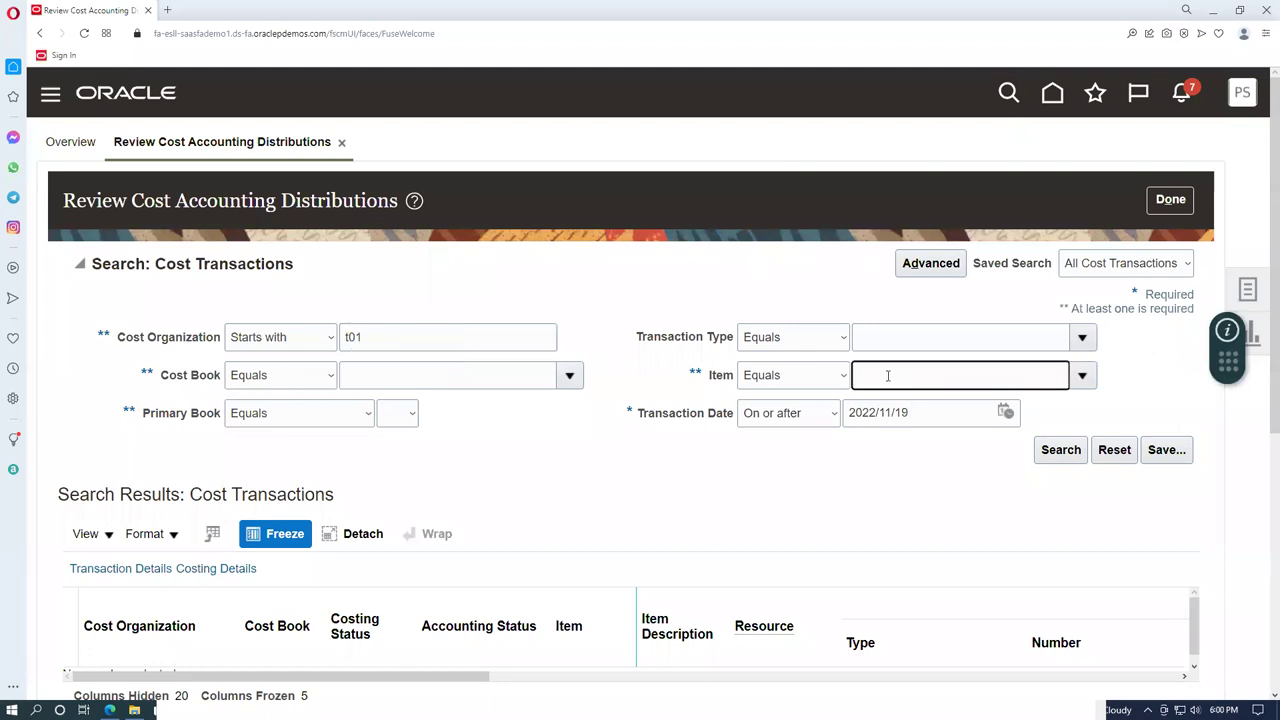
left_click(806, 375)
left_click(790, 389)
left_click(869, 378)
type("t01")
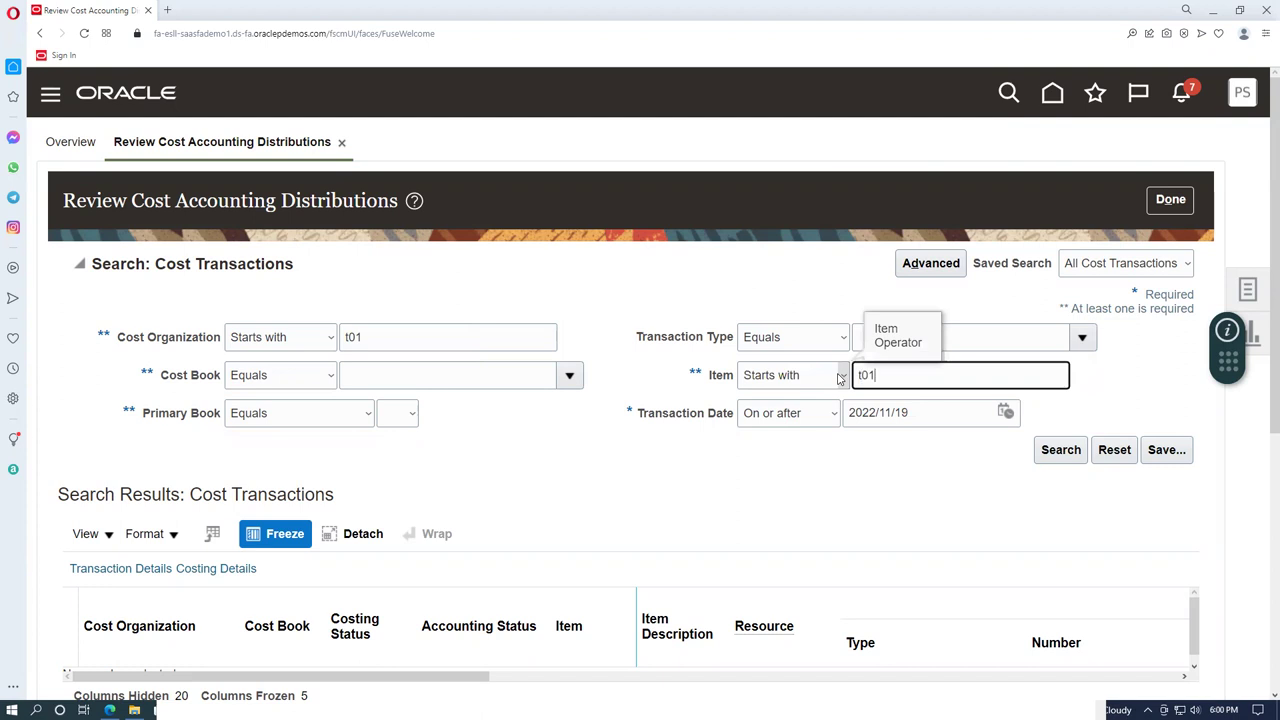
key("Tab")
left_click(1058, 451)
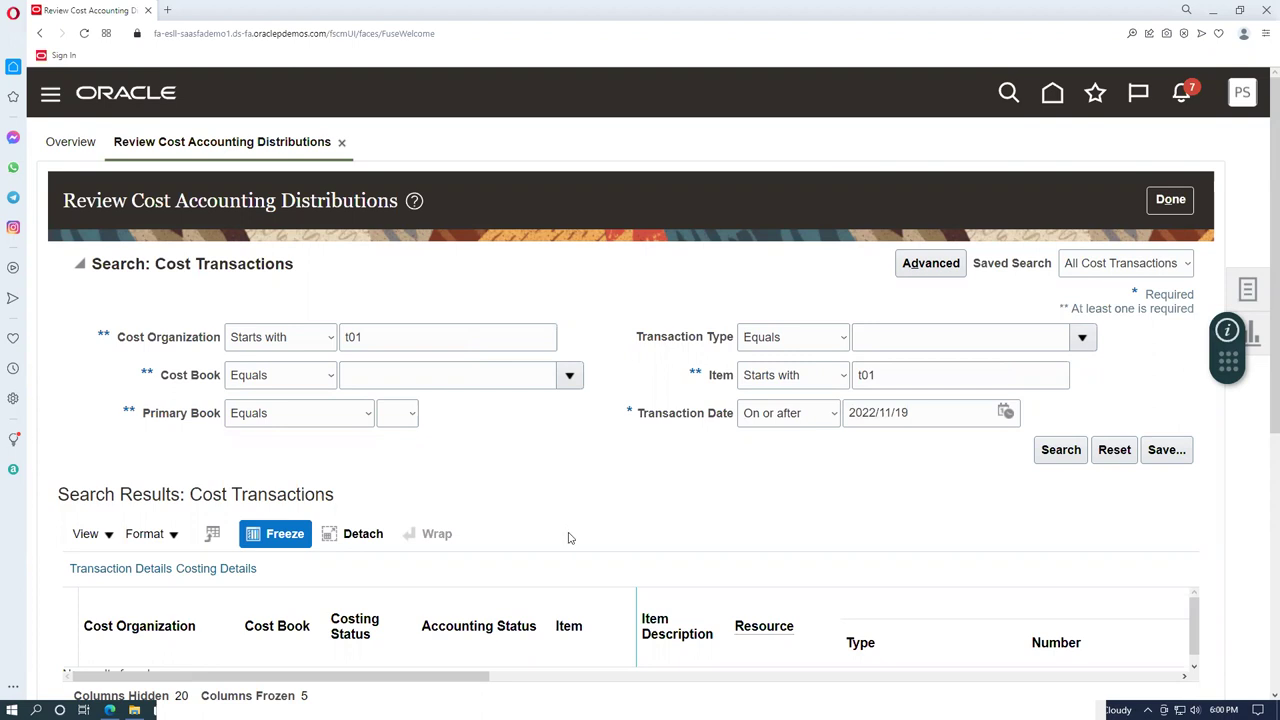
Close the cost distributions review in Opera, switch to the Chrome session and close its distributions review as well
left_click(1163, 207)
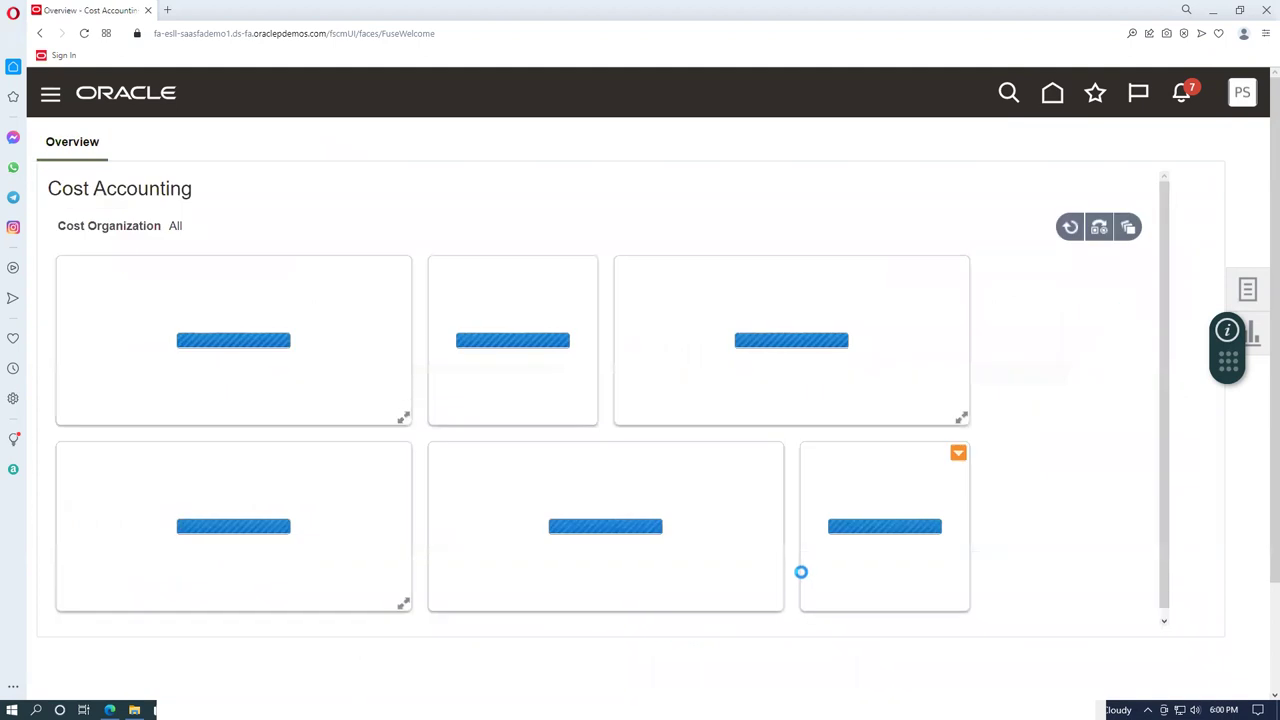
key("alt+Tab")
key("alt+Tab")
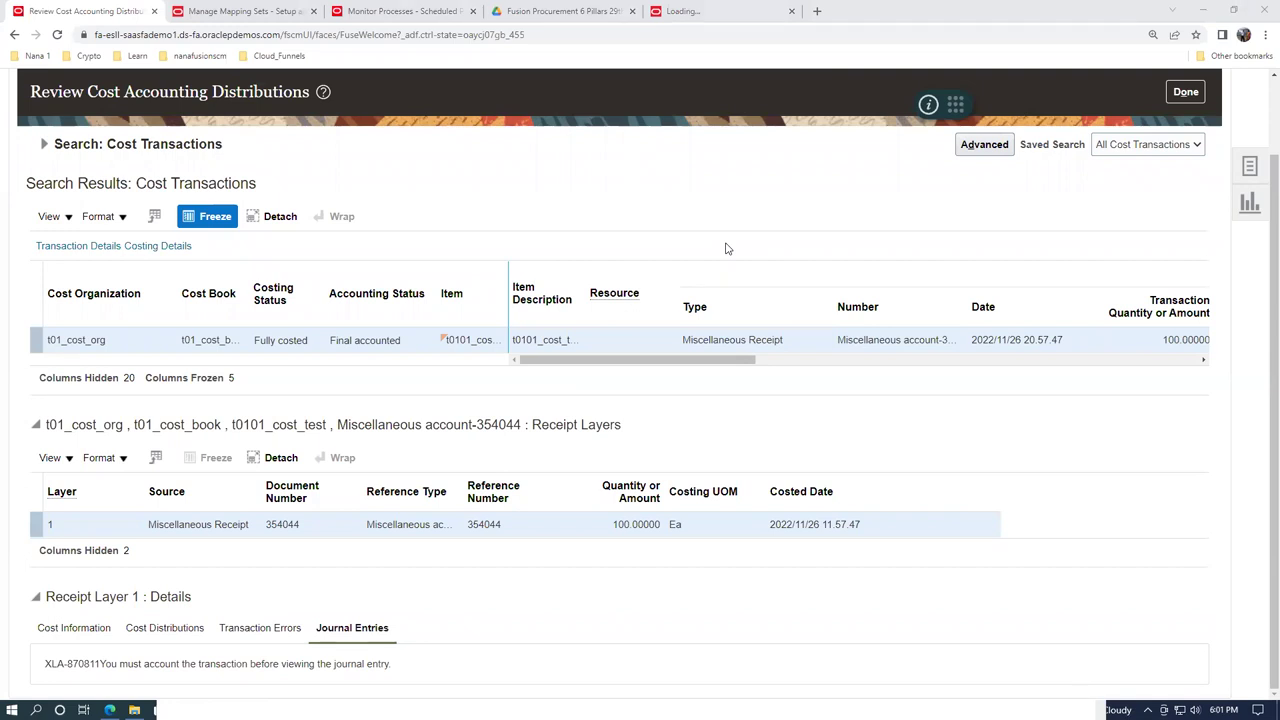
left_click(829, 204)
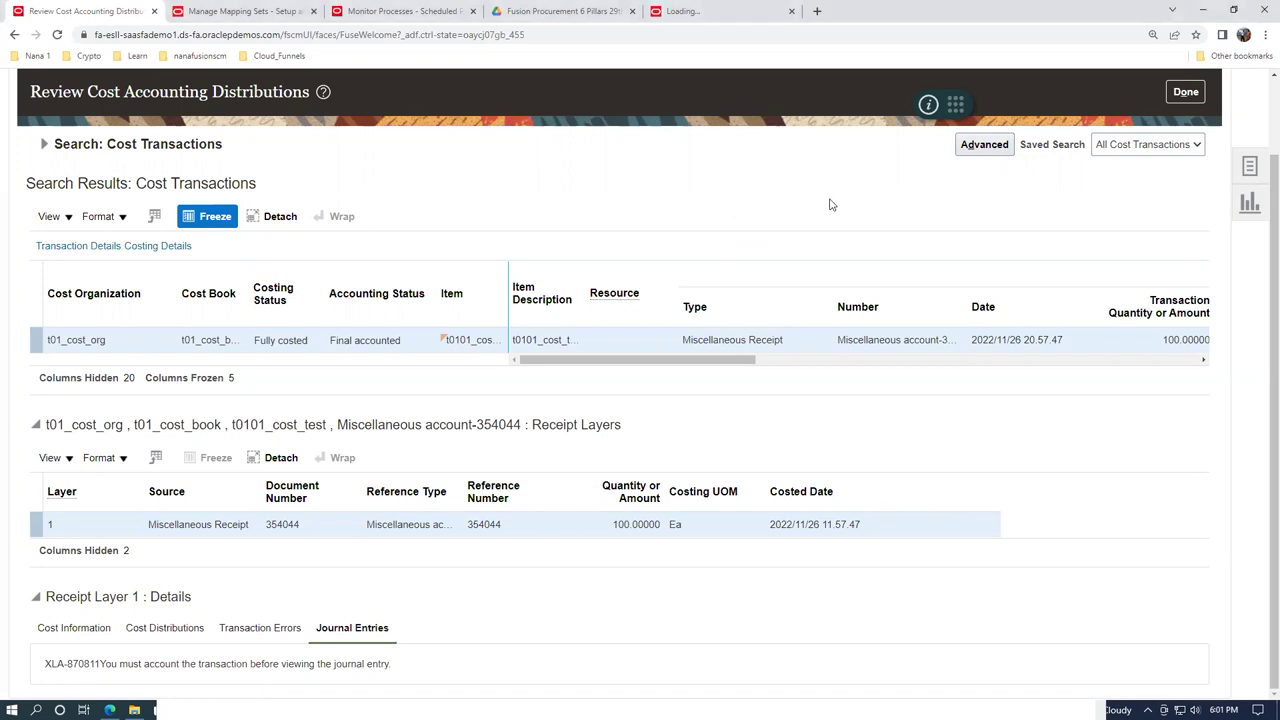
left_click(1190, 92)
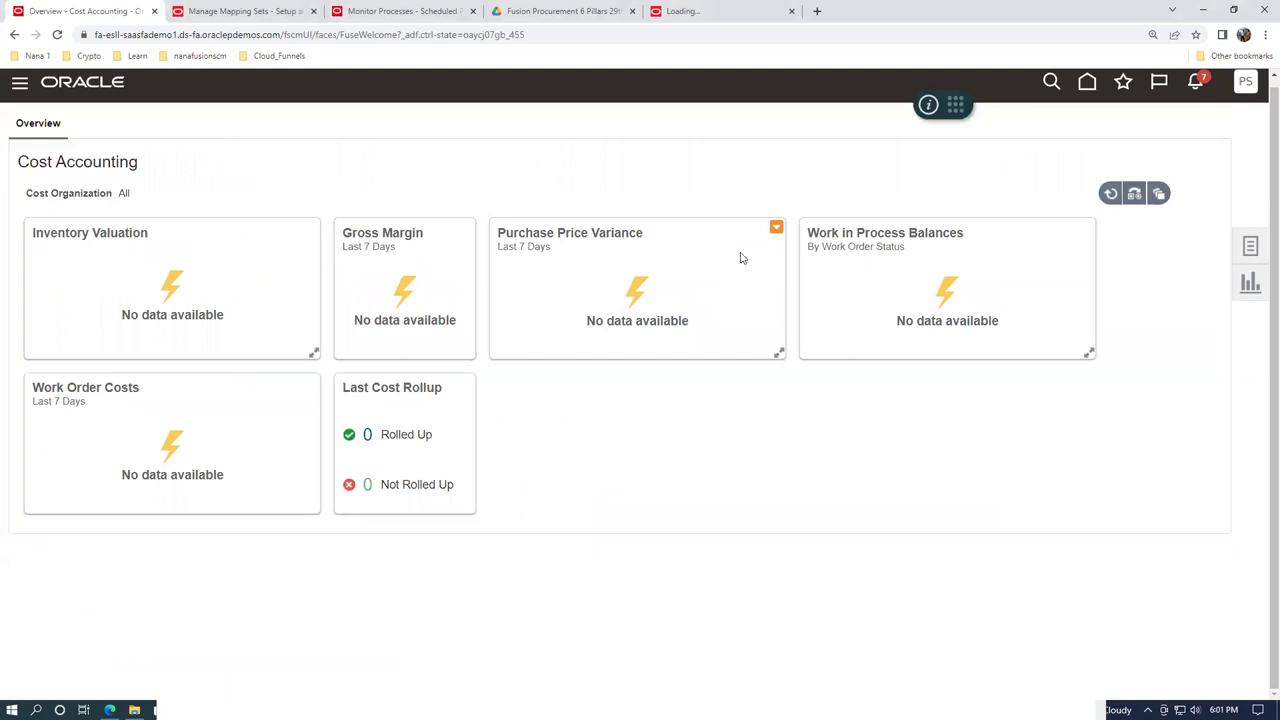
Go to the favorite PO Overview page and start creating a purchase order
left_click(1122, 88)
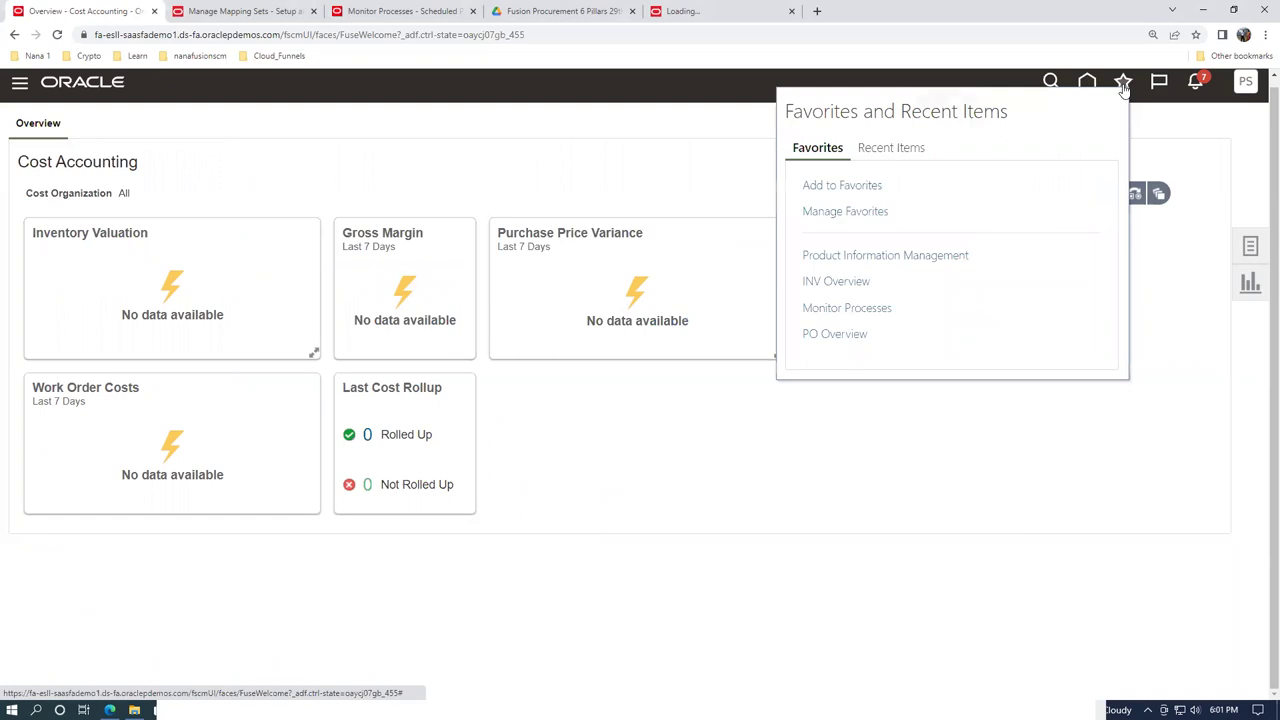
left_click(848, 334)
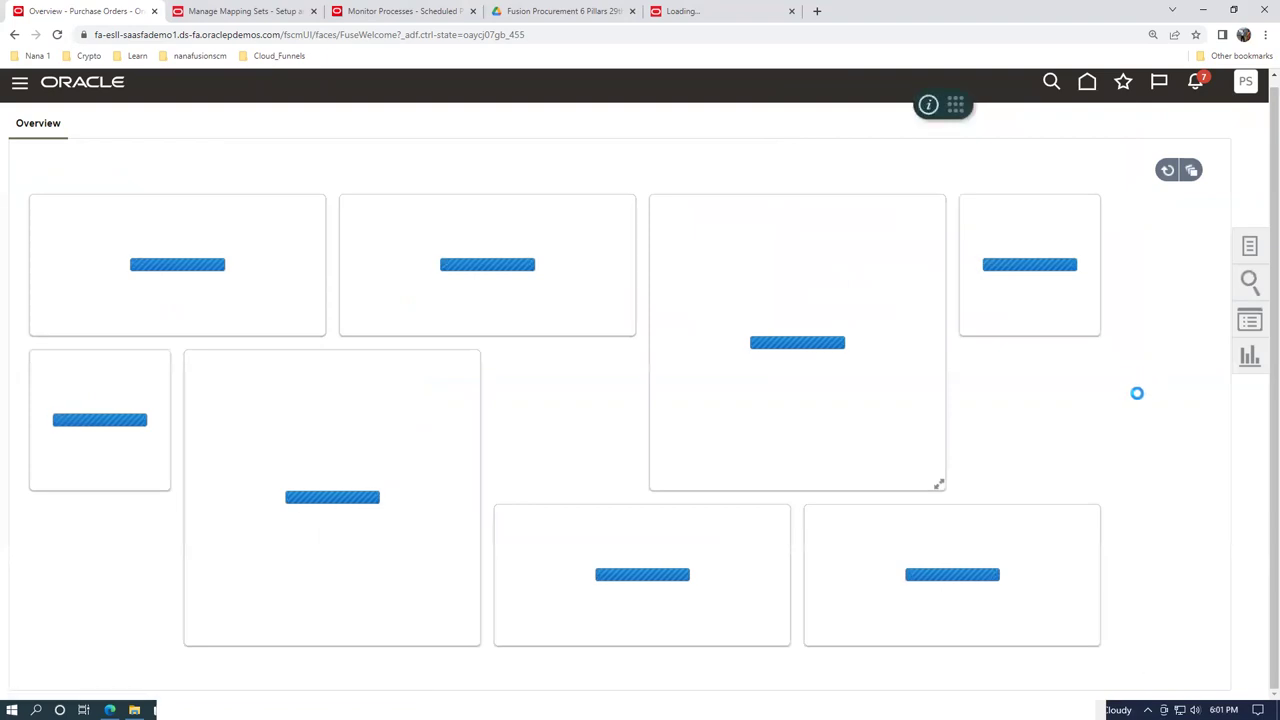
left_click(1252, 248)
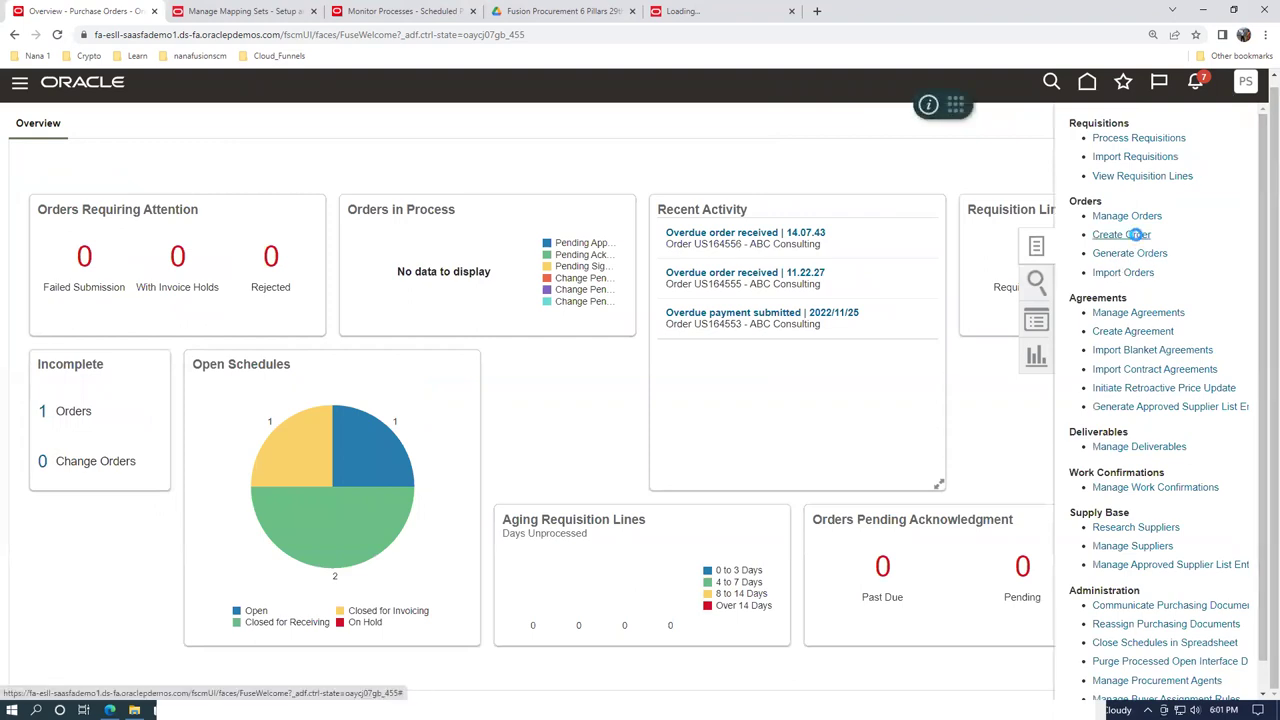
left_click(1122, 234)
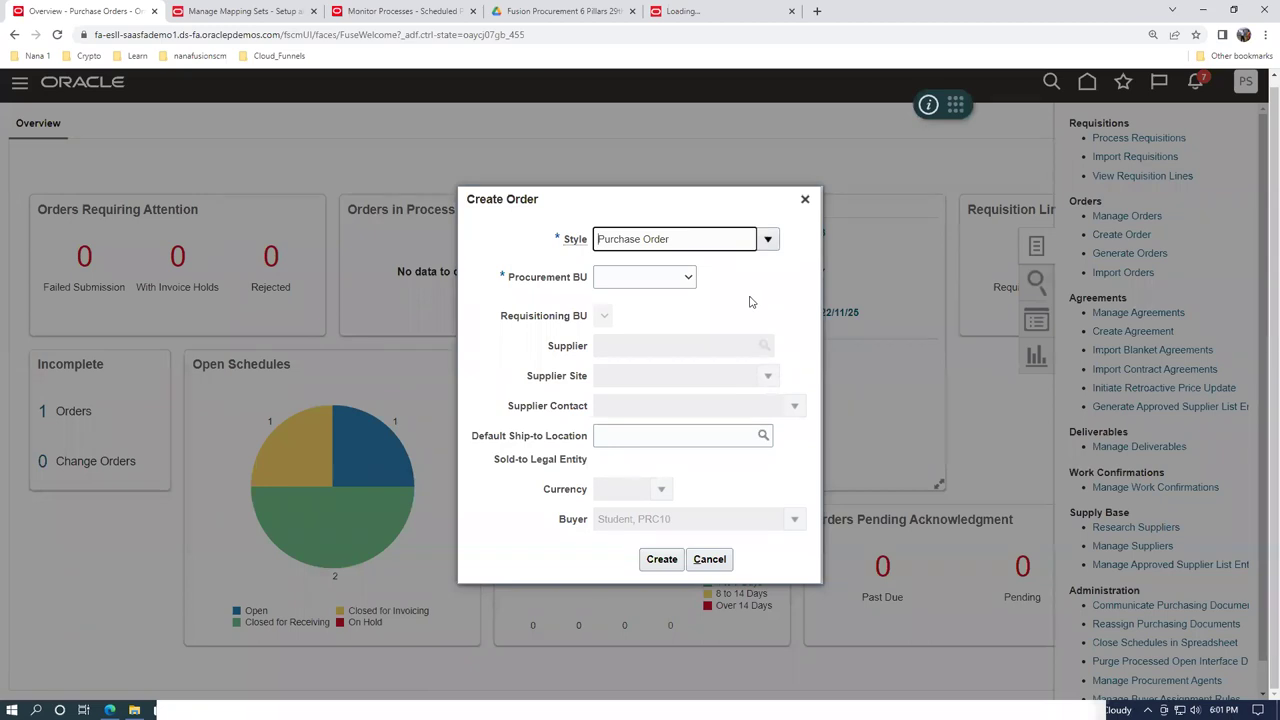
Set the order's procurement BU to t01_business_unit and its supplier to ABC Consulting
left_click(656, 284)
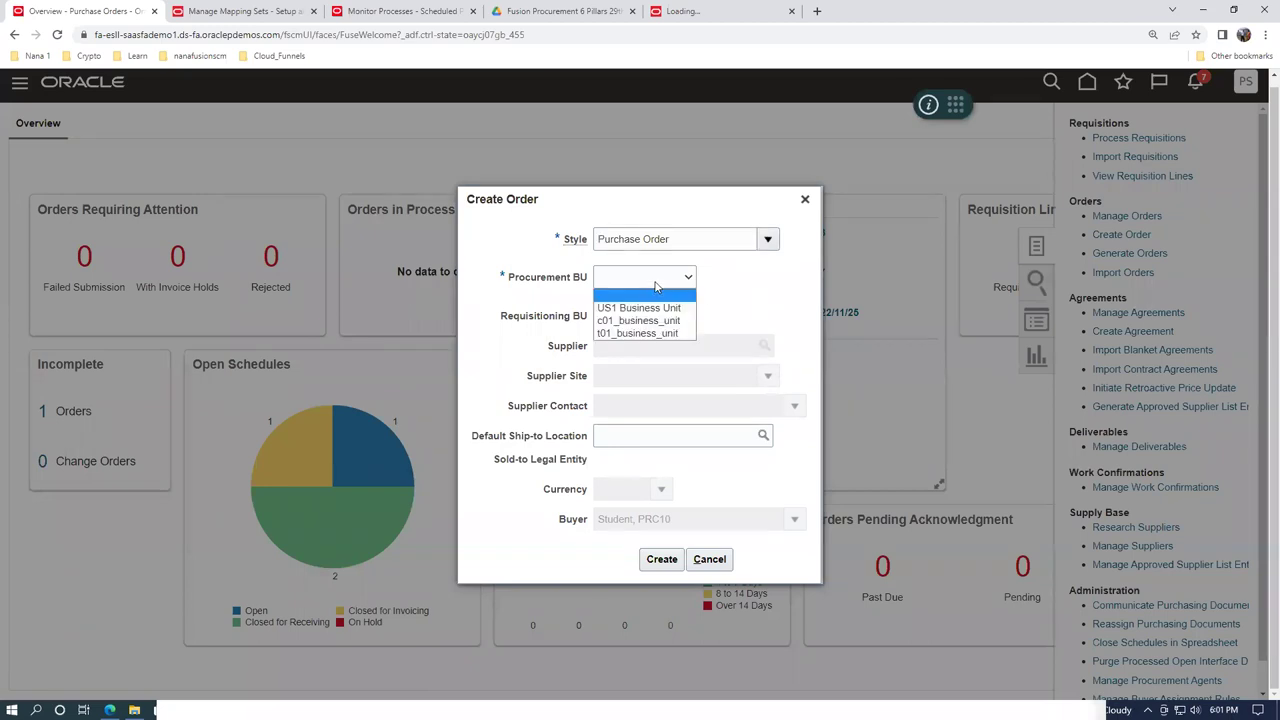
left_click(660, 333)
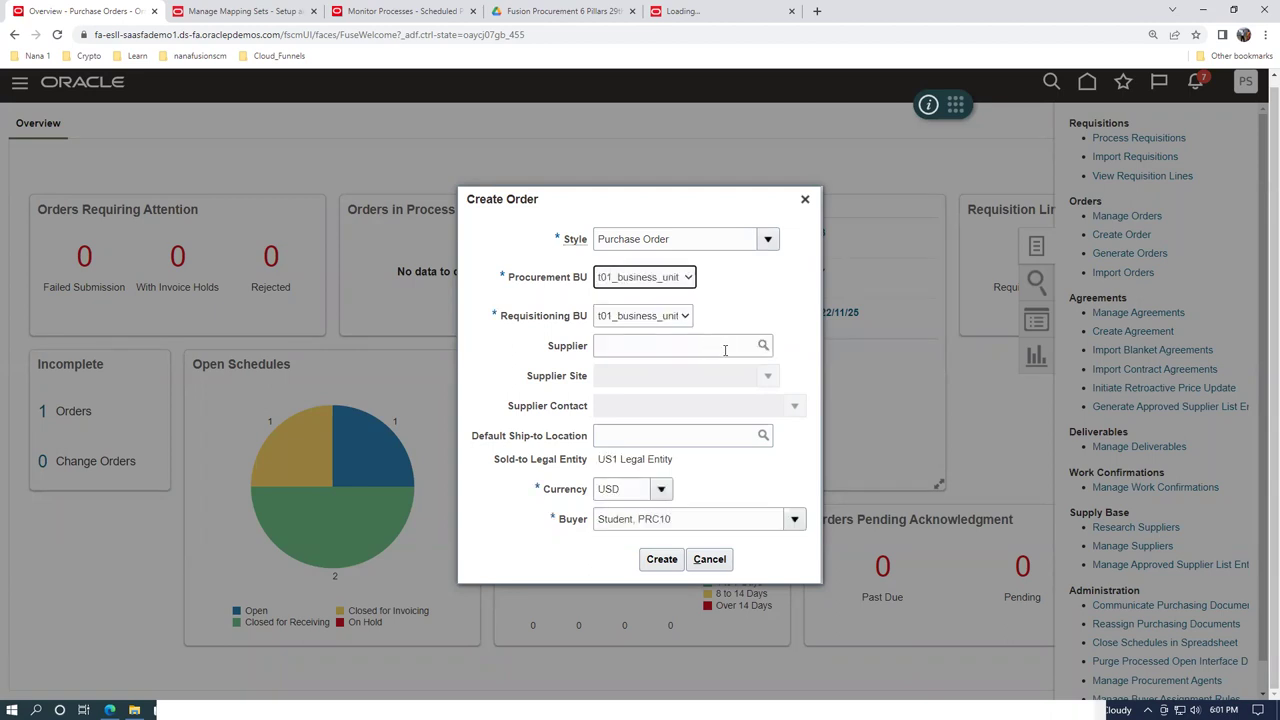
left_click(710, 349)
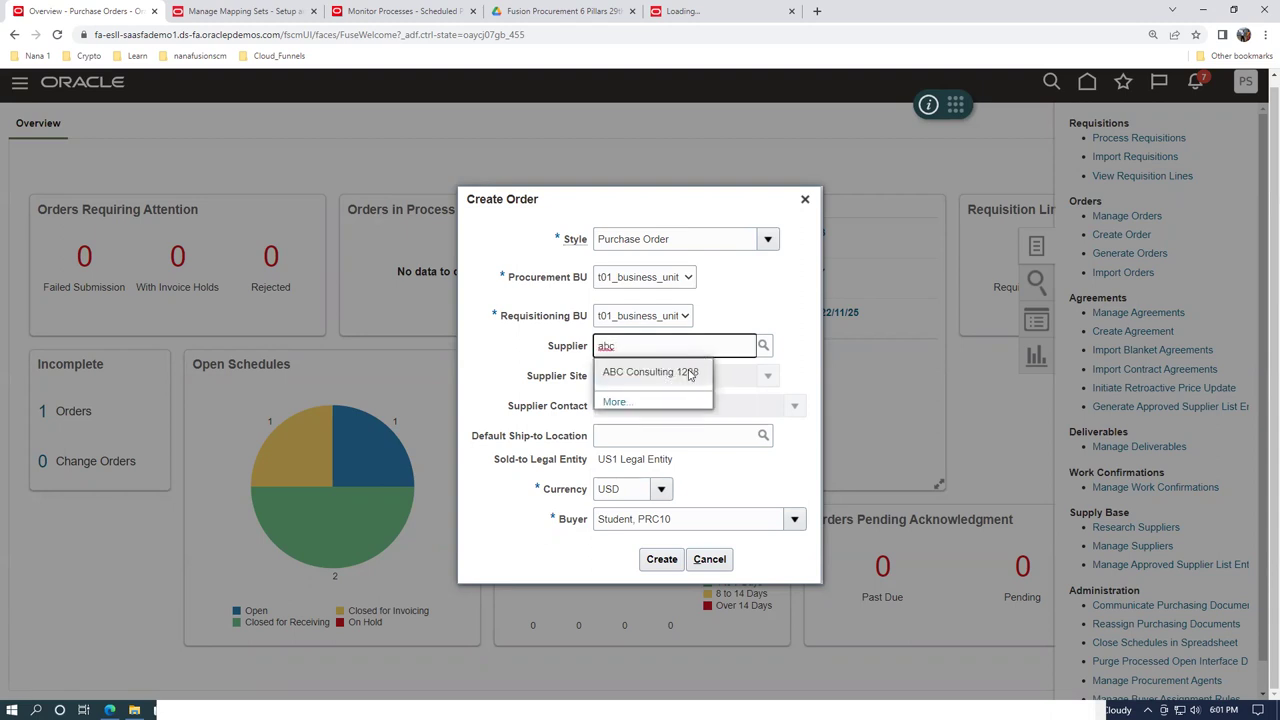
left_click(696, 372)
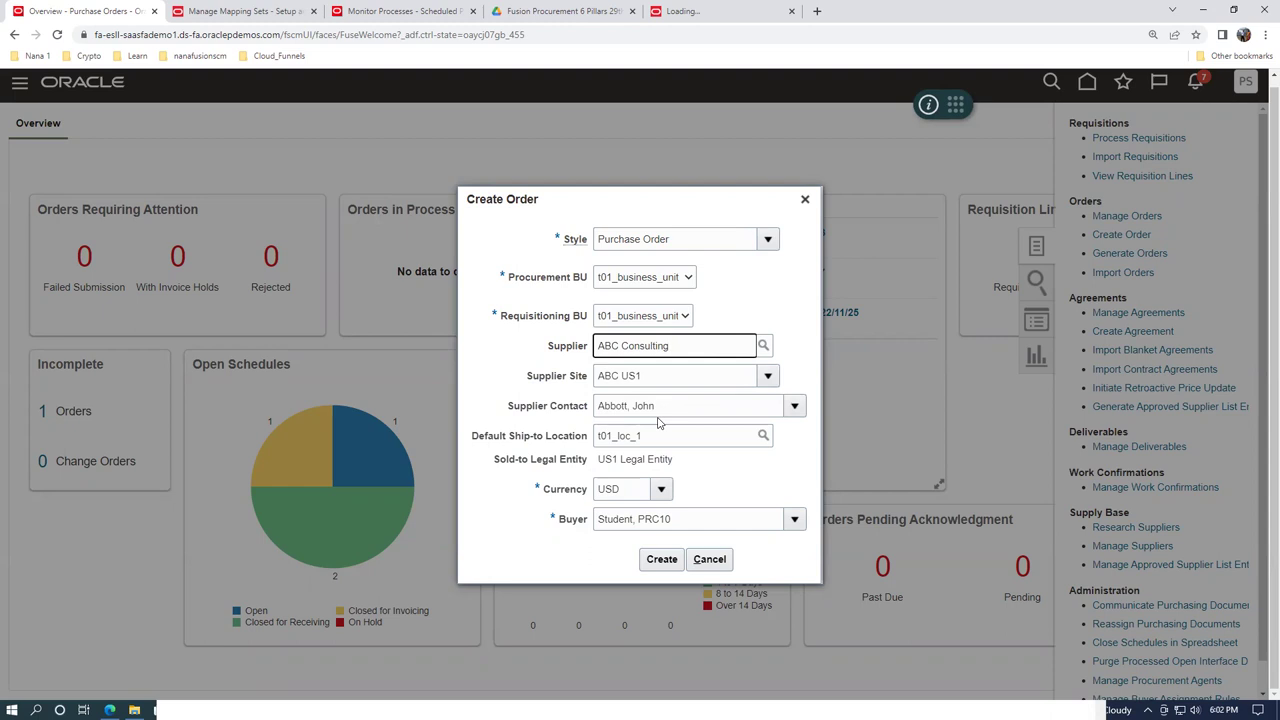
Review the default ship-to location and supplier site, and create the purchase order with t01_loc_1 and ABC US1
left_click_drag(660, 434, 590, 452)
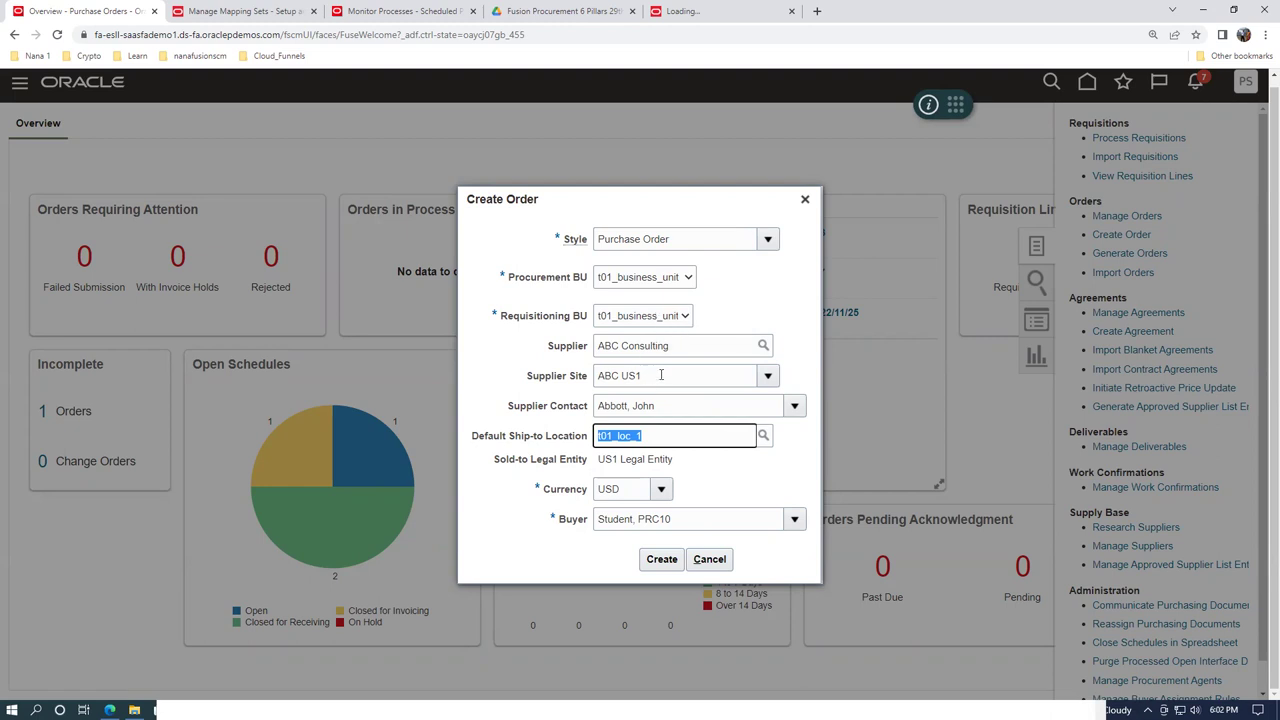
left_click(662, 376)
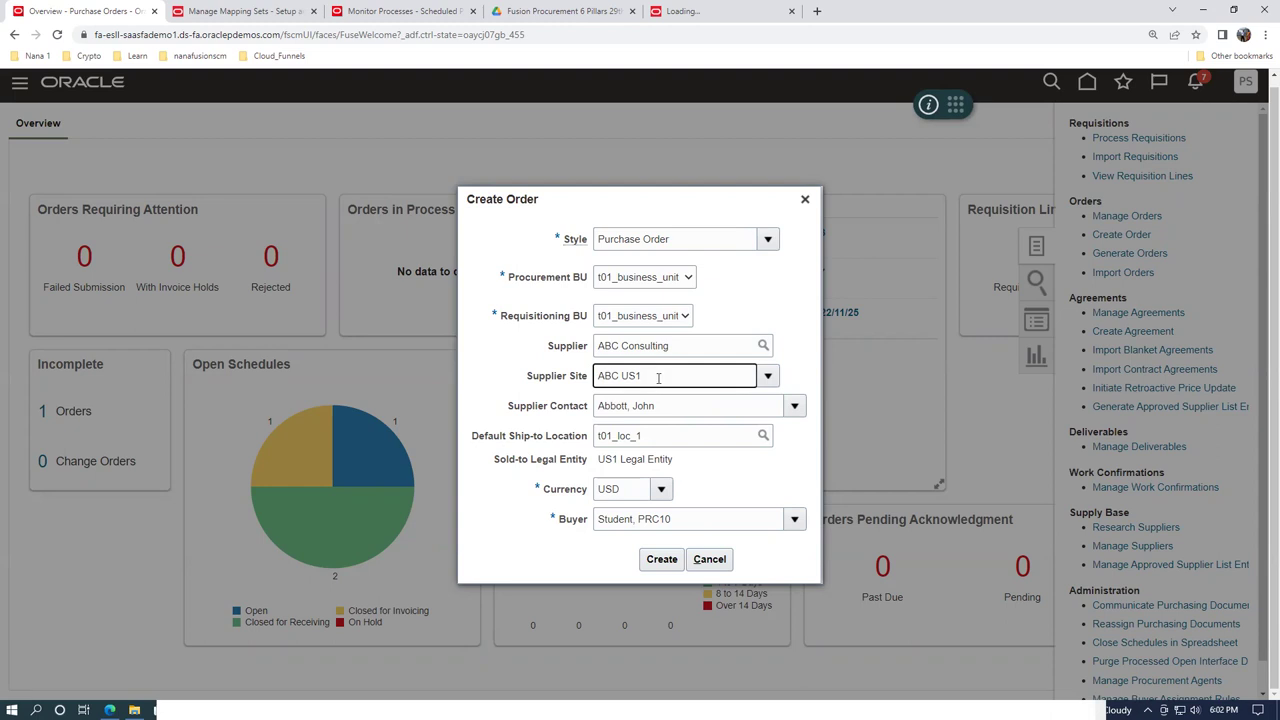
left_click_drag(660, 376, 578, 390)
left_click(490, 385)
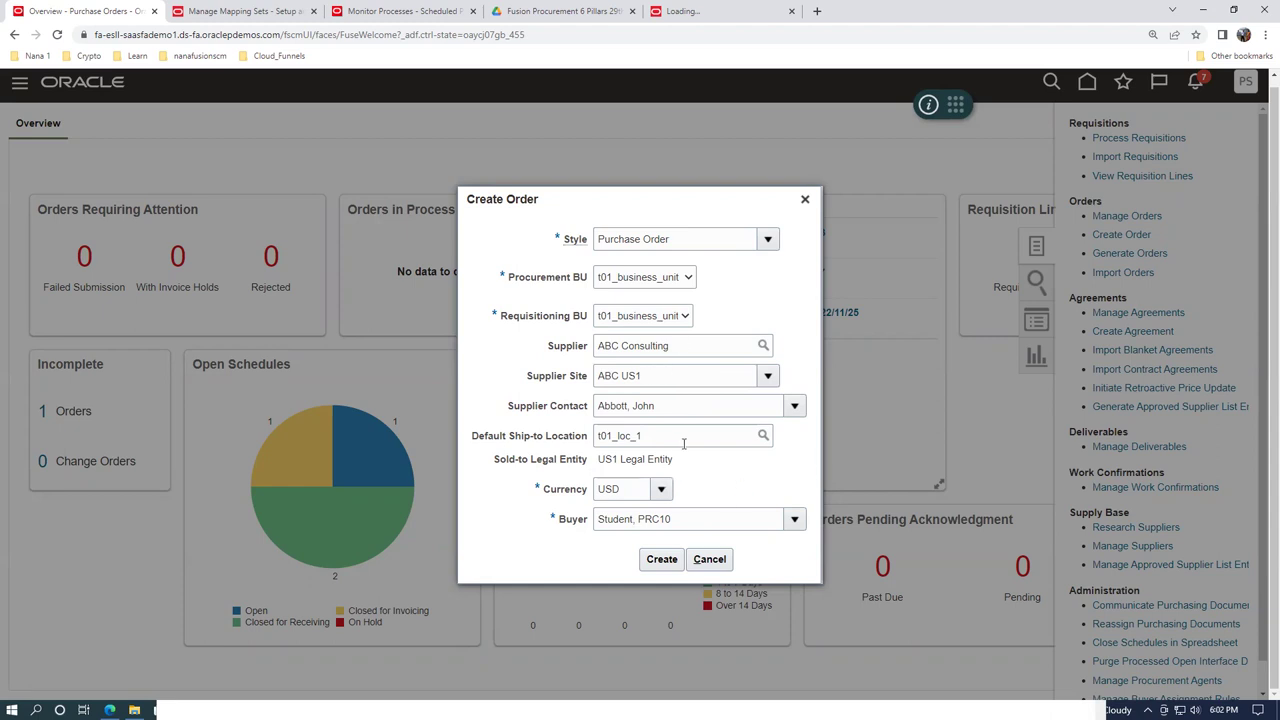
left_click(661, 559)
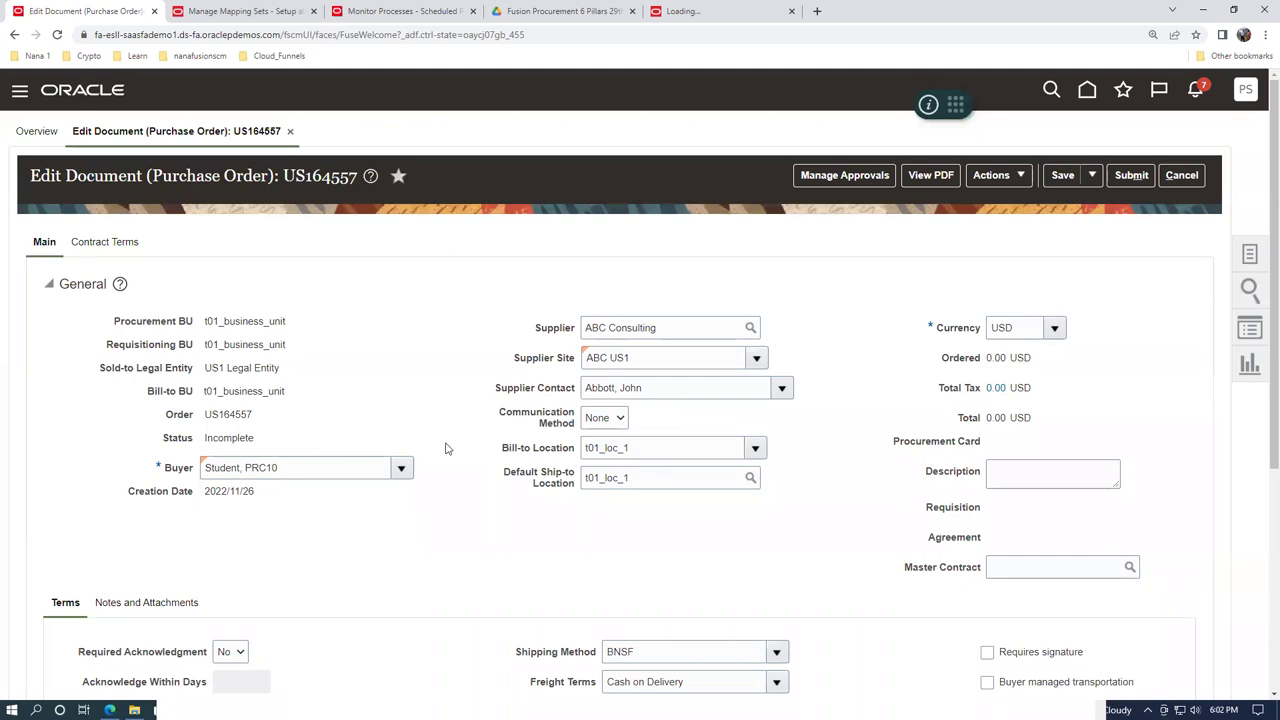
Review the order's terms and add a goods line for item t0101_cost_test
scroll(446, 449, "down", 1)
scroll(448, 451, "down", 2)
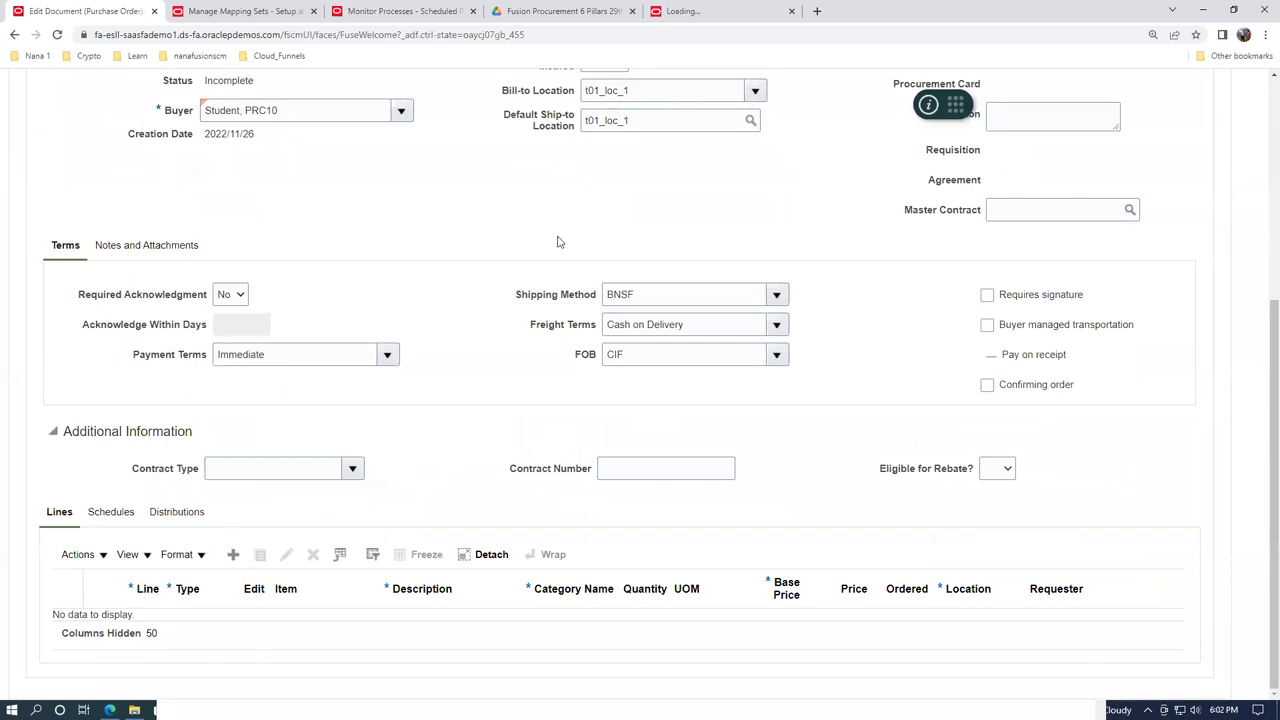
scroll(557, 241, "up", 1)
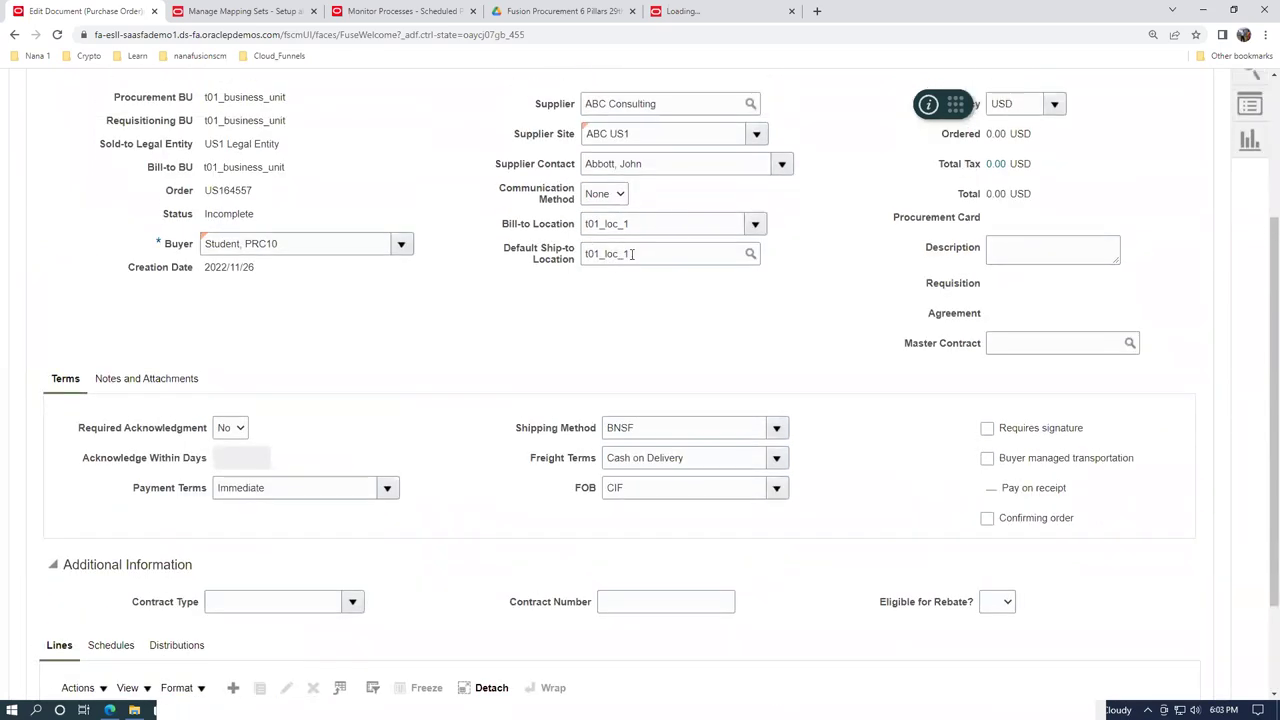
scroll(430, 468, "down", 1)
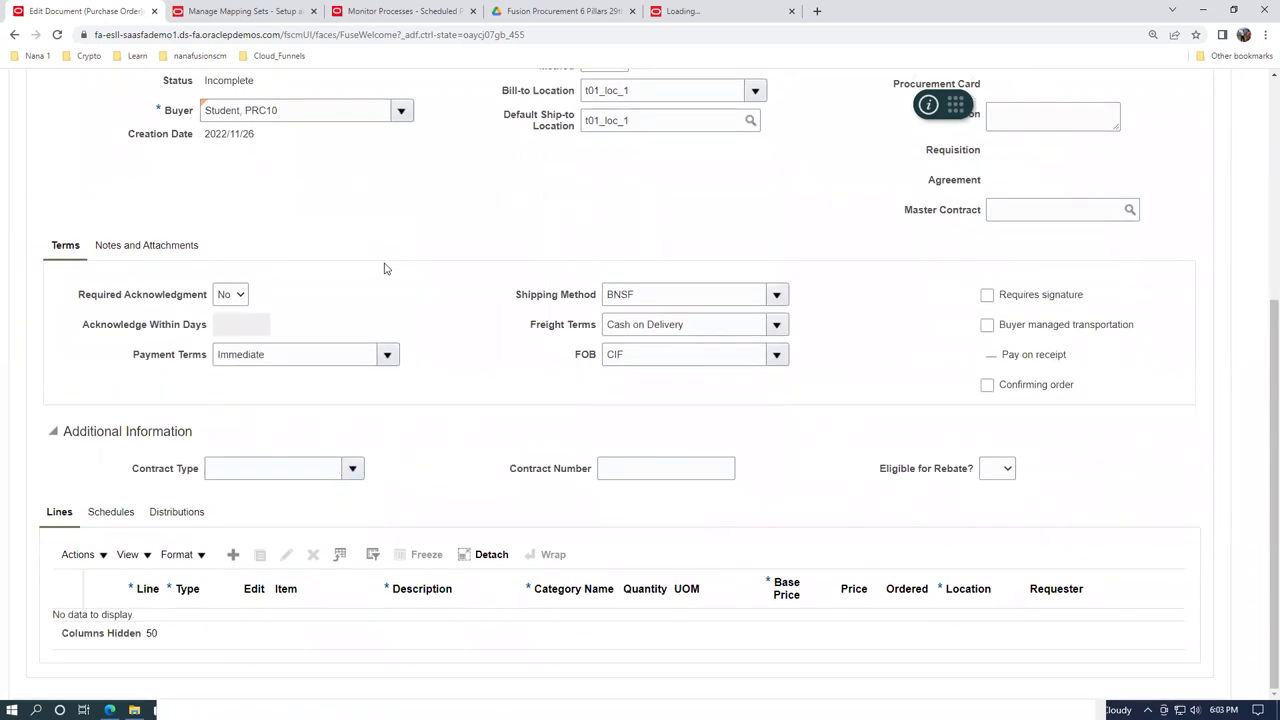
left_click(233, 554)
left_click(315, 628)
type("t0101")
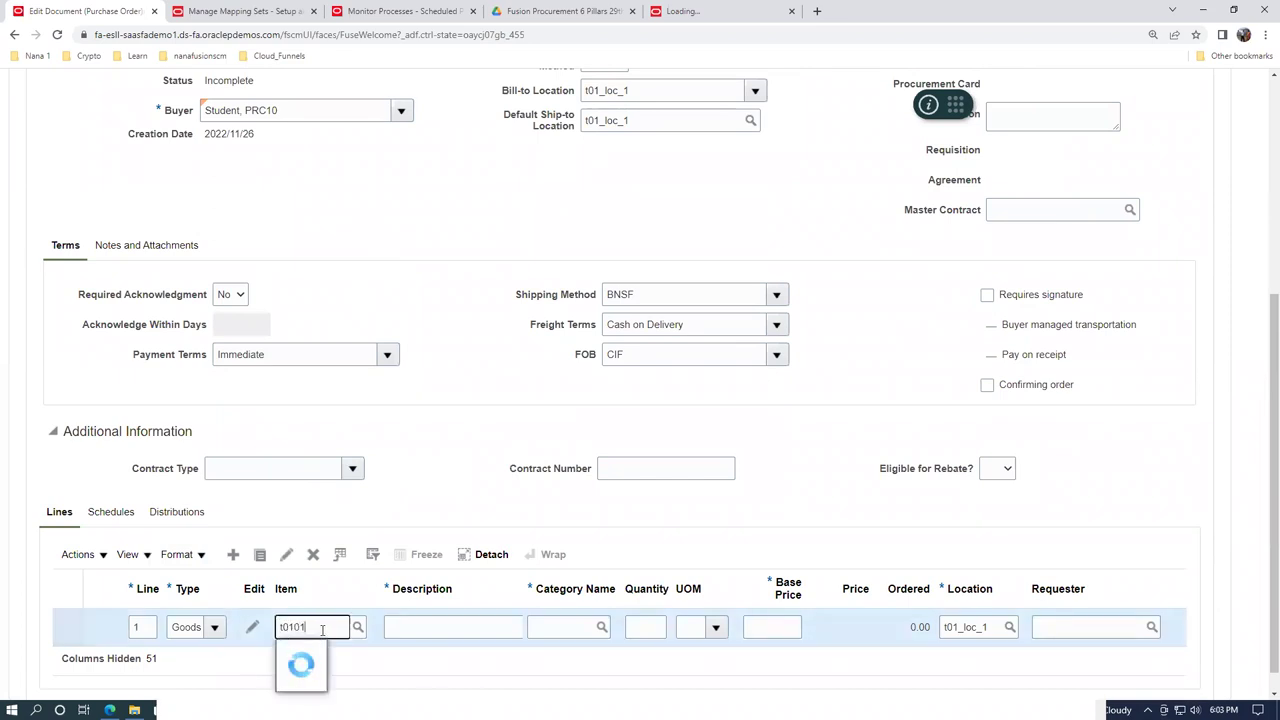
left_click(325, 651)
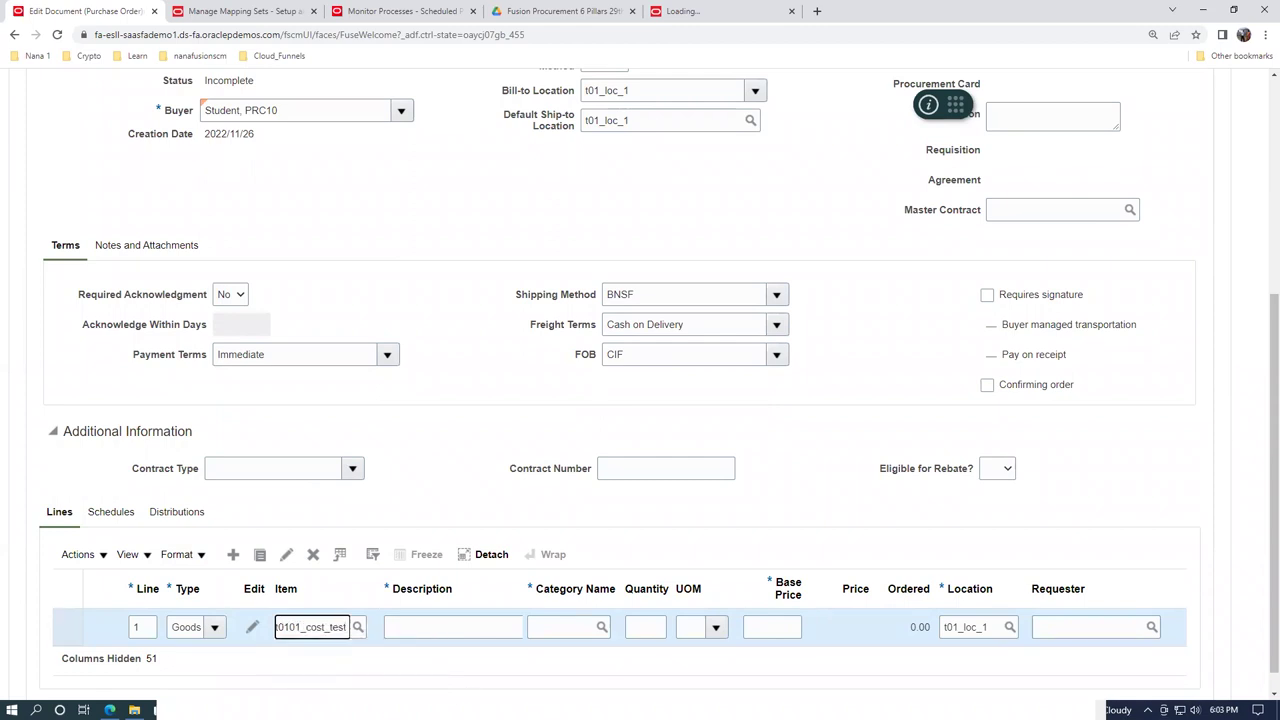
Set the order line's quantity to 2,000 and its base price to 2
left_click(635, 630)
type("2,000")
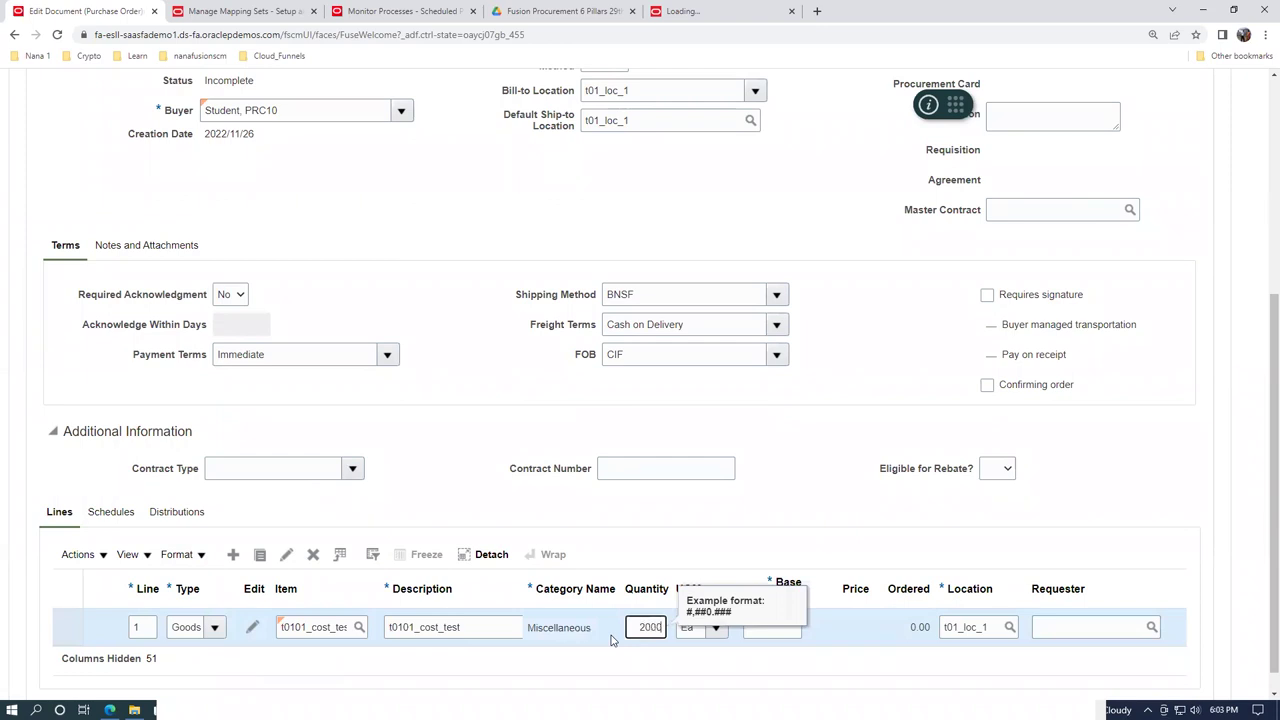
key("Tab")
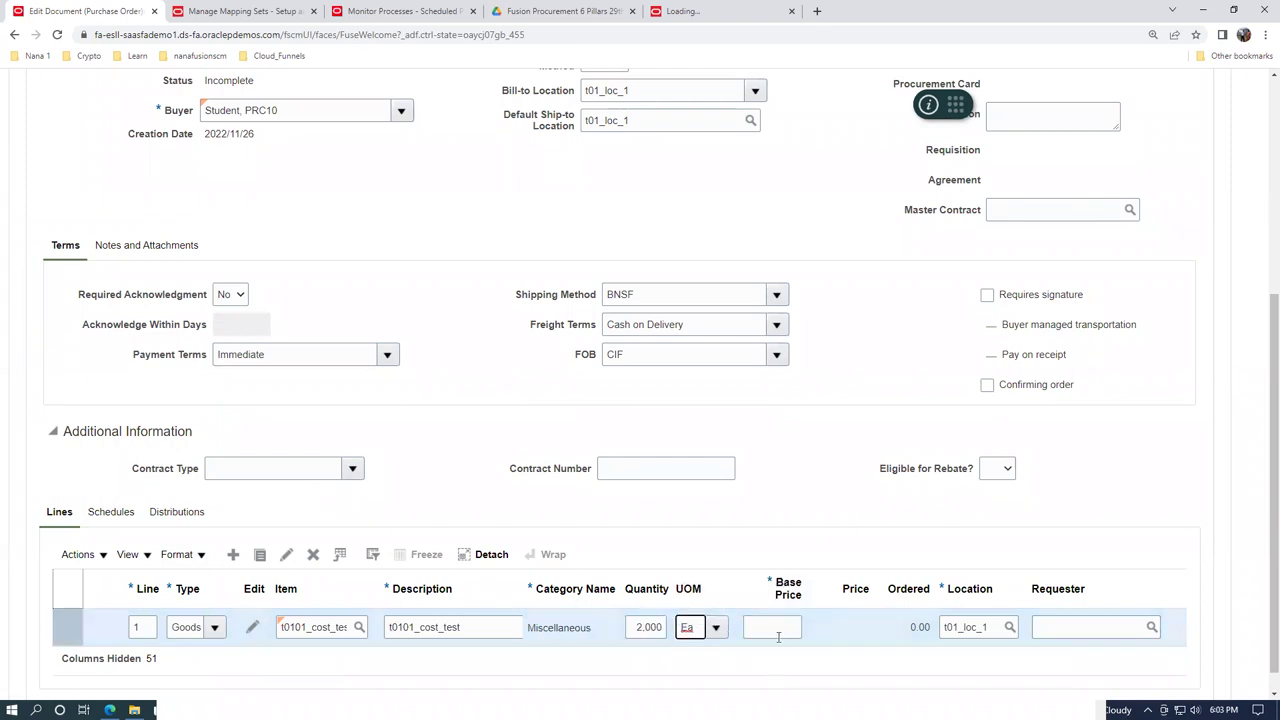
left_click(770, 630)
type("2")
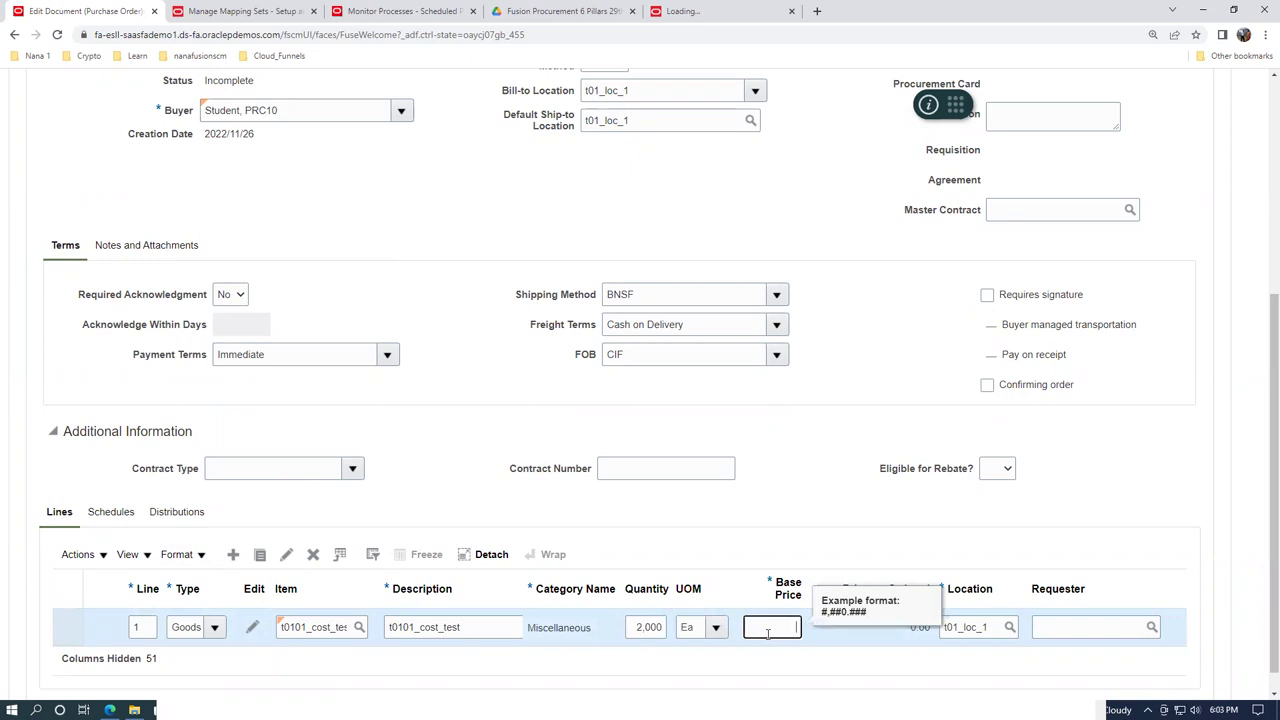
key("Tab")
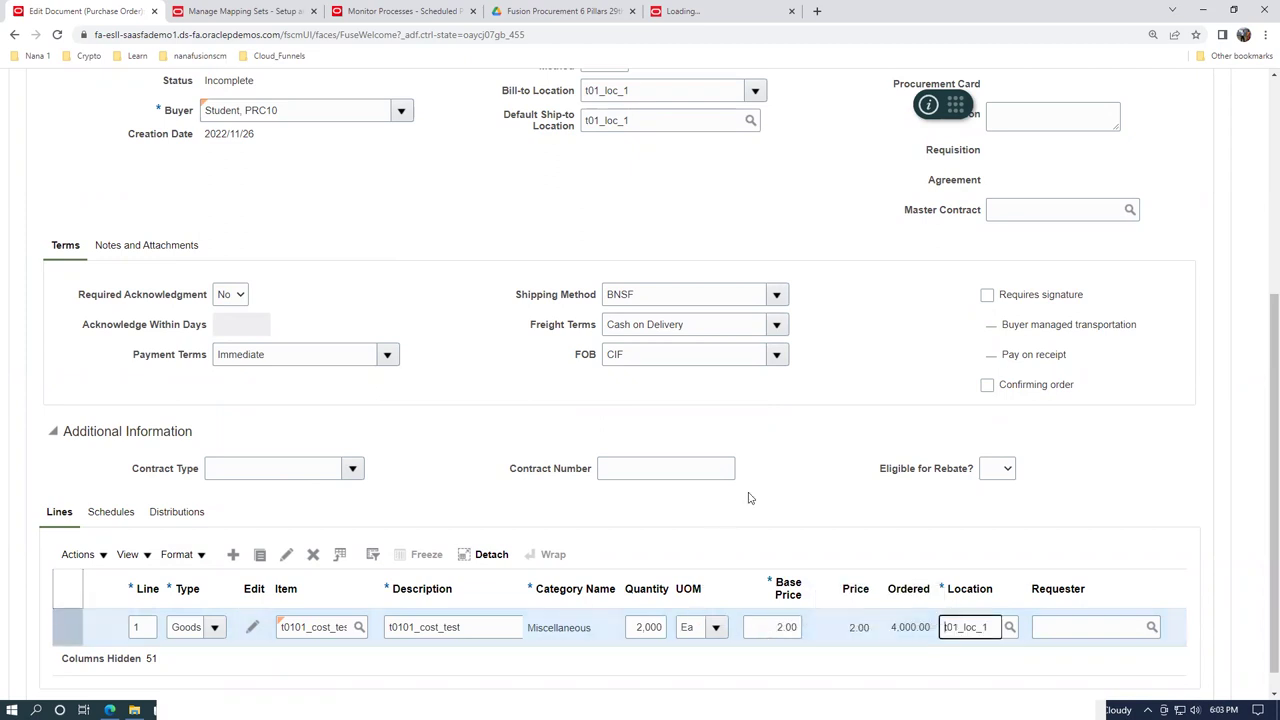
Set the requested delivery date of the order line's schedule to 2022/11/26
left_click(118, 518)
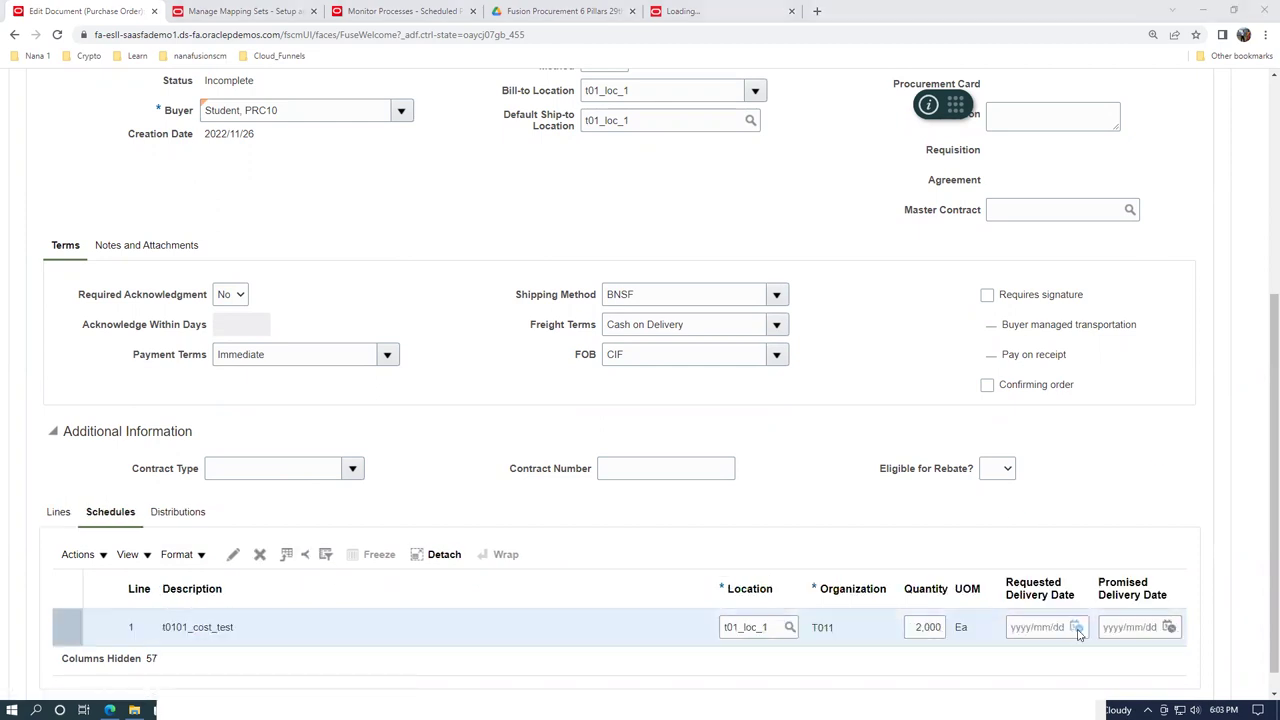
left_click(1076, 627)
left_click(1046, 566)
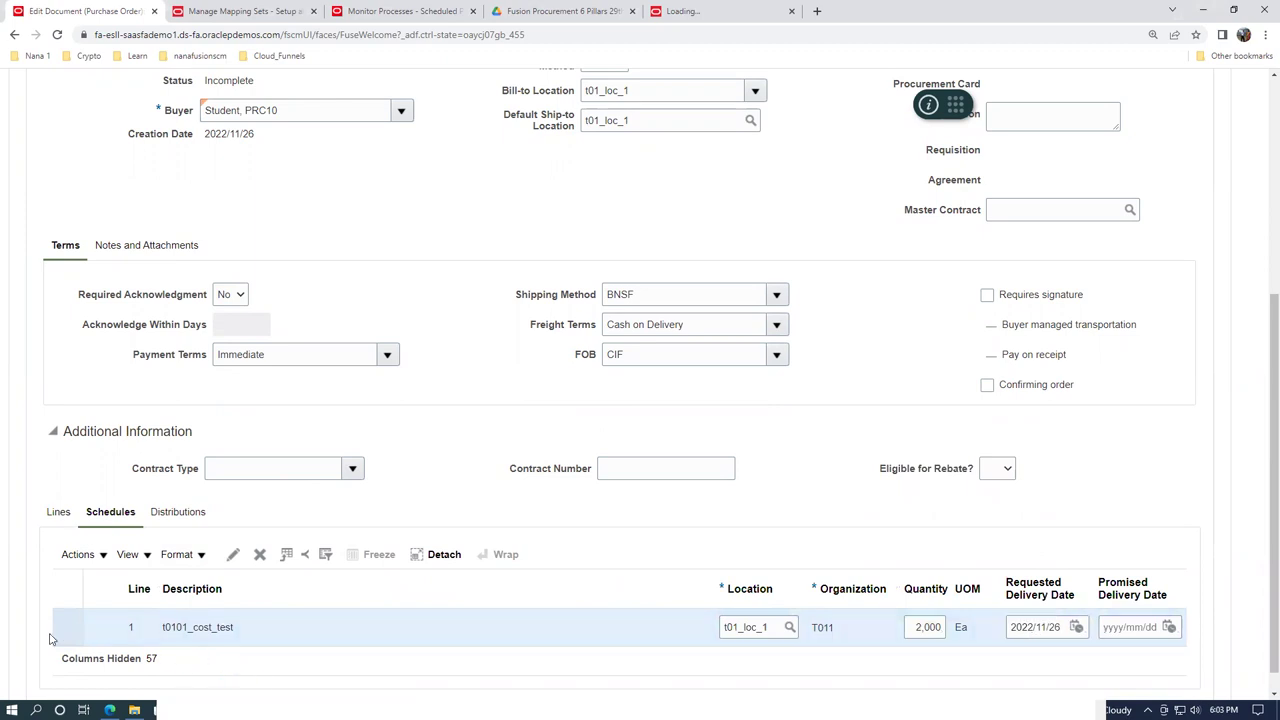
Review the schedule's shipping, delivery and receiving details, and try to submit the purchase order
left_click(232, 554)
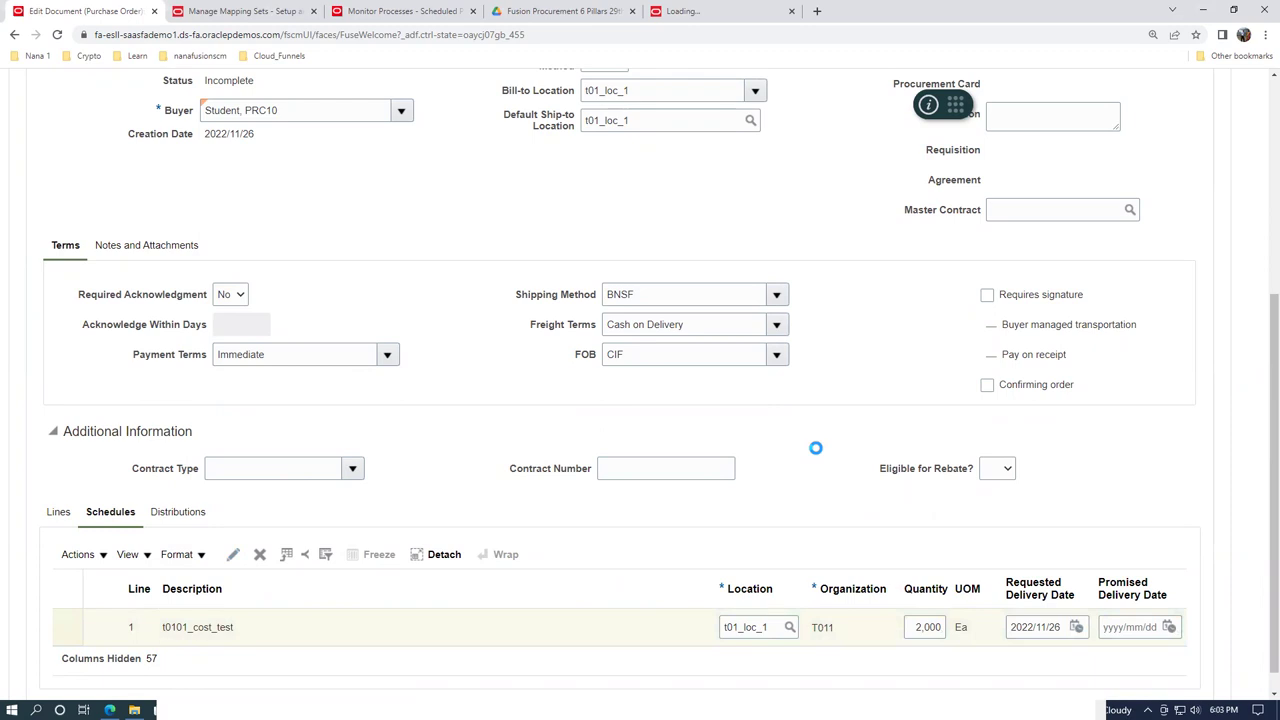
scroll(1031, 460, "down", 3)
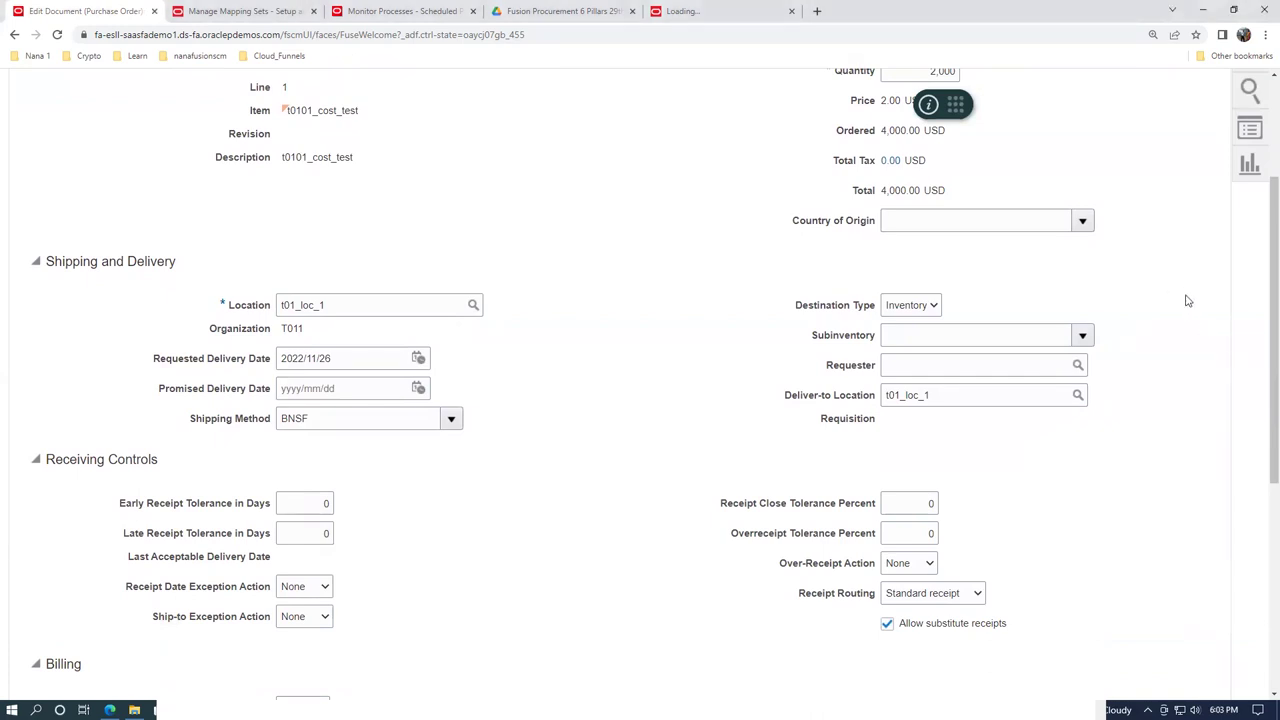
scroll(1186, 297, "up", 3)
left_click(1143, 182)
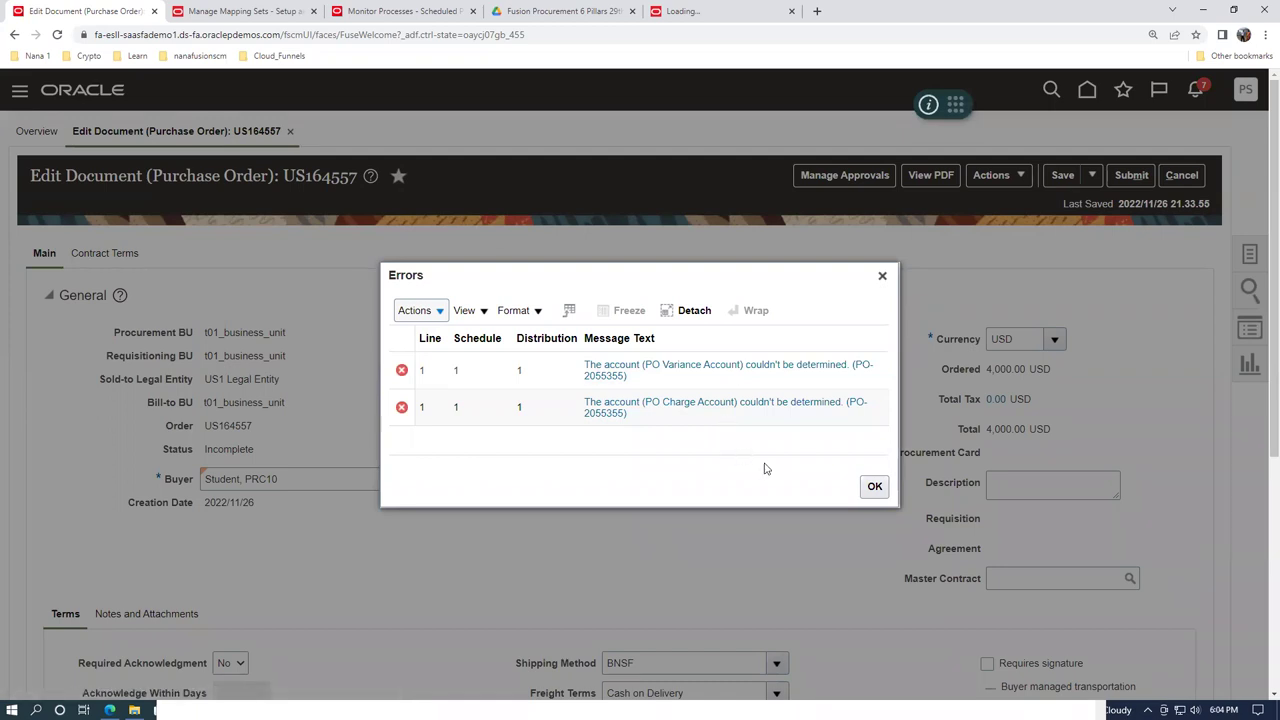
left_click(875, 494)
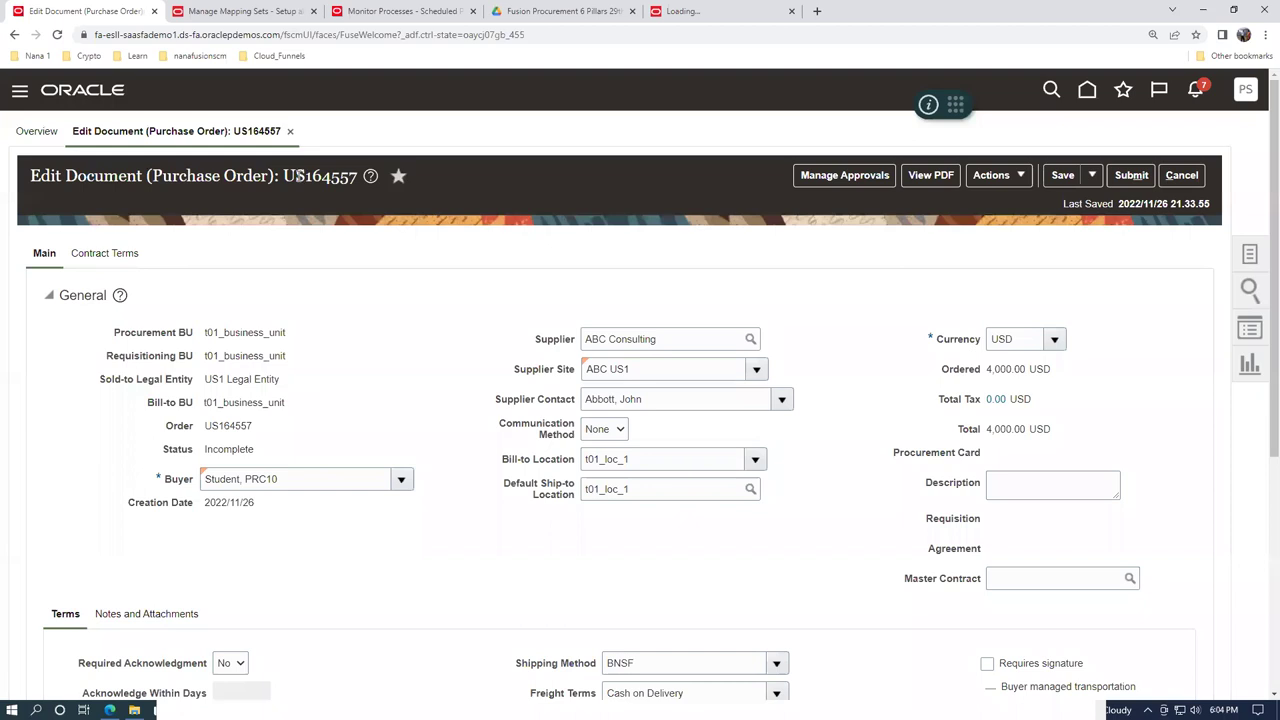
Copy the purchase order number, paste it below the offset account in the Notepad notes, and return to the order in Chrome
left_click_drag(284, 176, 362, 176)
key("ctrl+c")
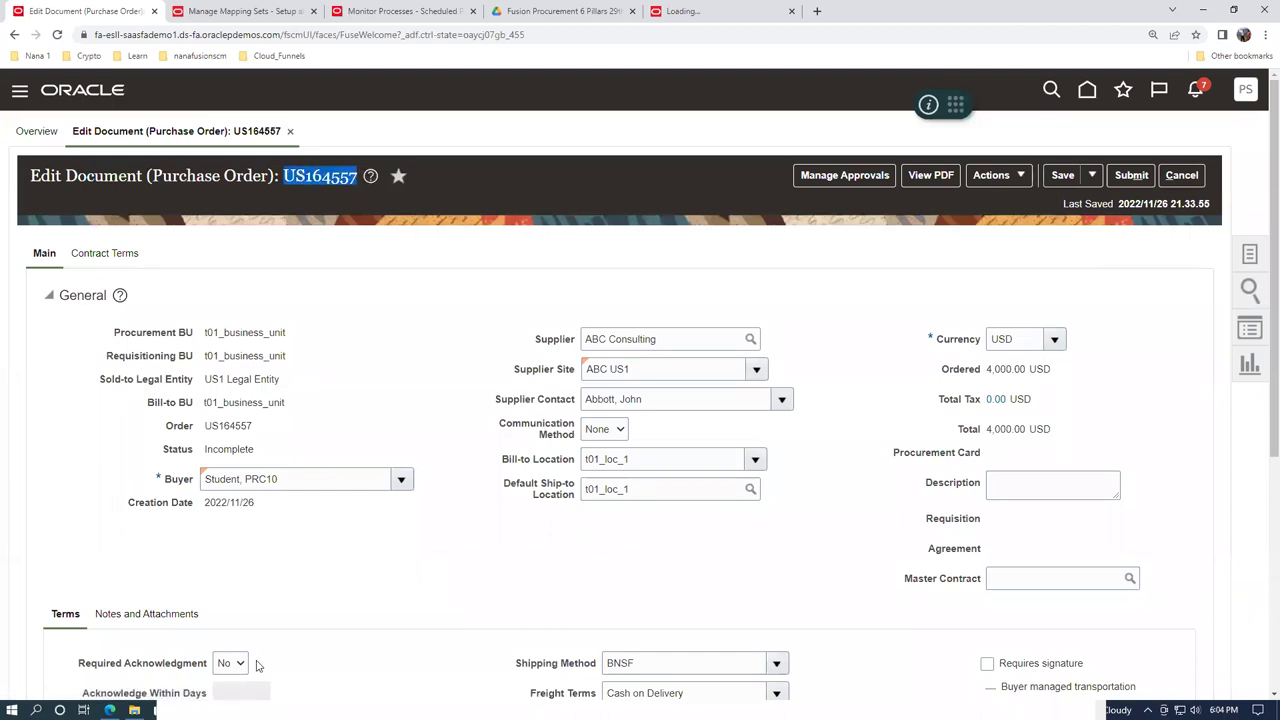
key("alt+Tab")
key("alt+Tab")
key("alt+Tab")
key("alt+Tab")
key("alt+Tab")
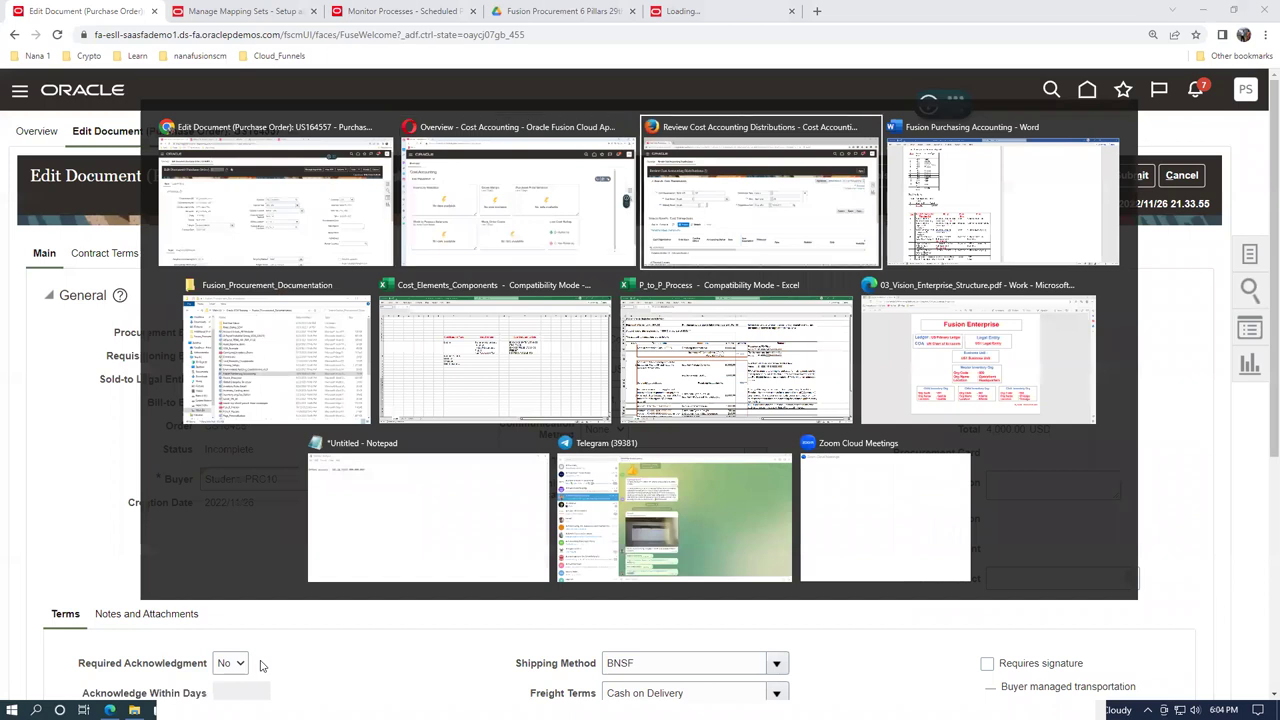
key("alt+Tab")
key("alt+Tab")
key("alt+Tab")
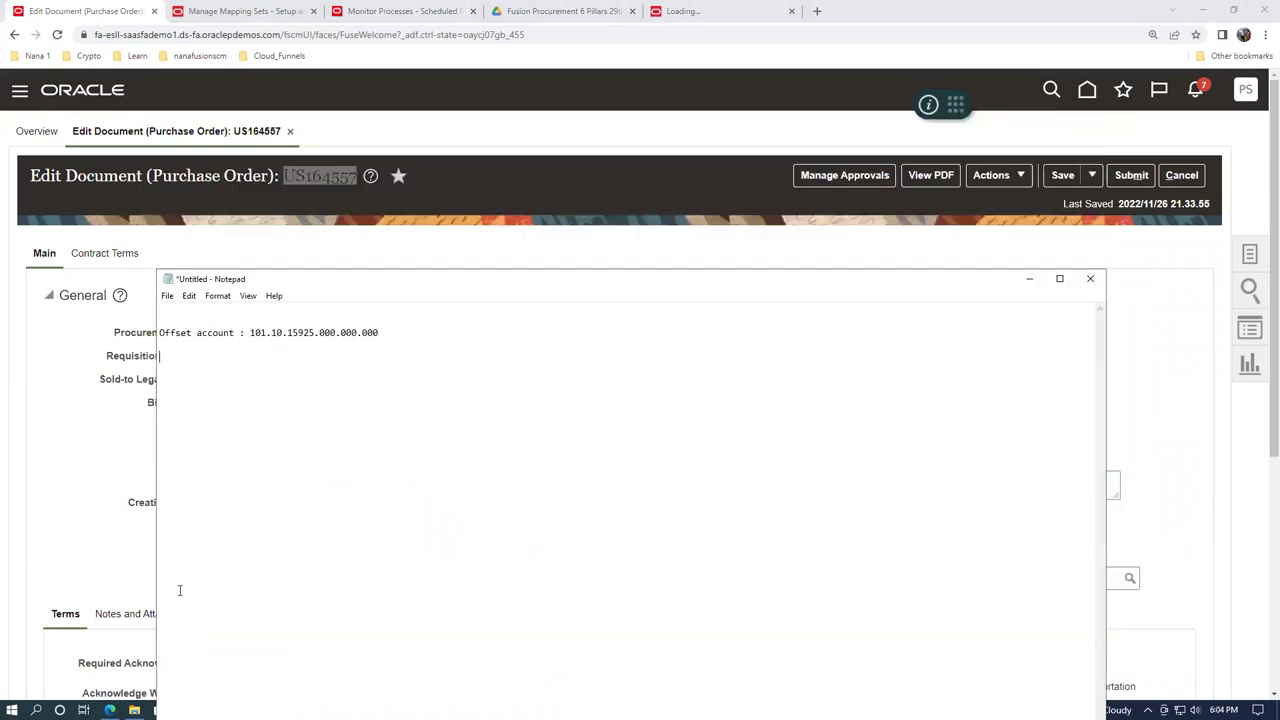
key("ctrl+v")
key("shift+Up")
left_click(45, 413)
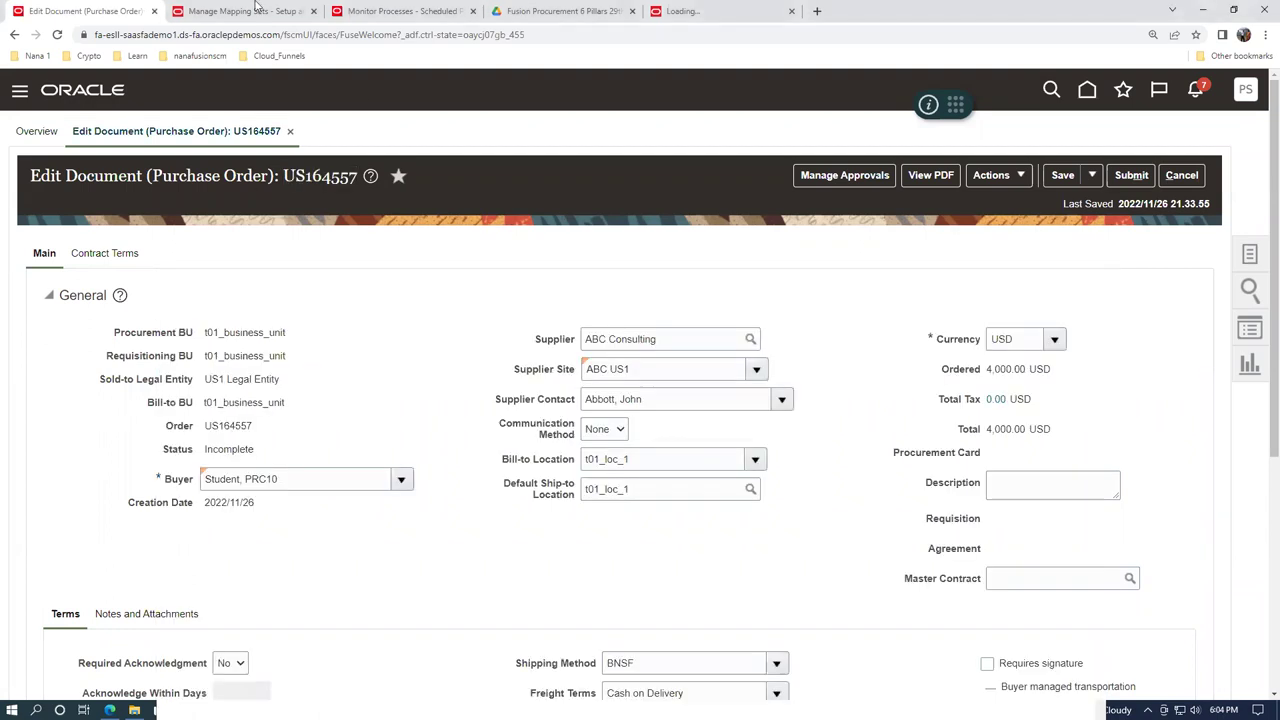
Switch to the Cost Management mapping sets page, close it, and go to the home page
left_click(225, 12)
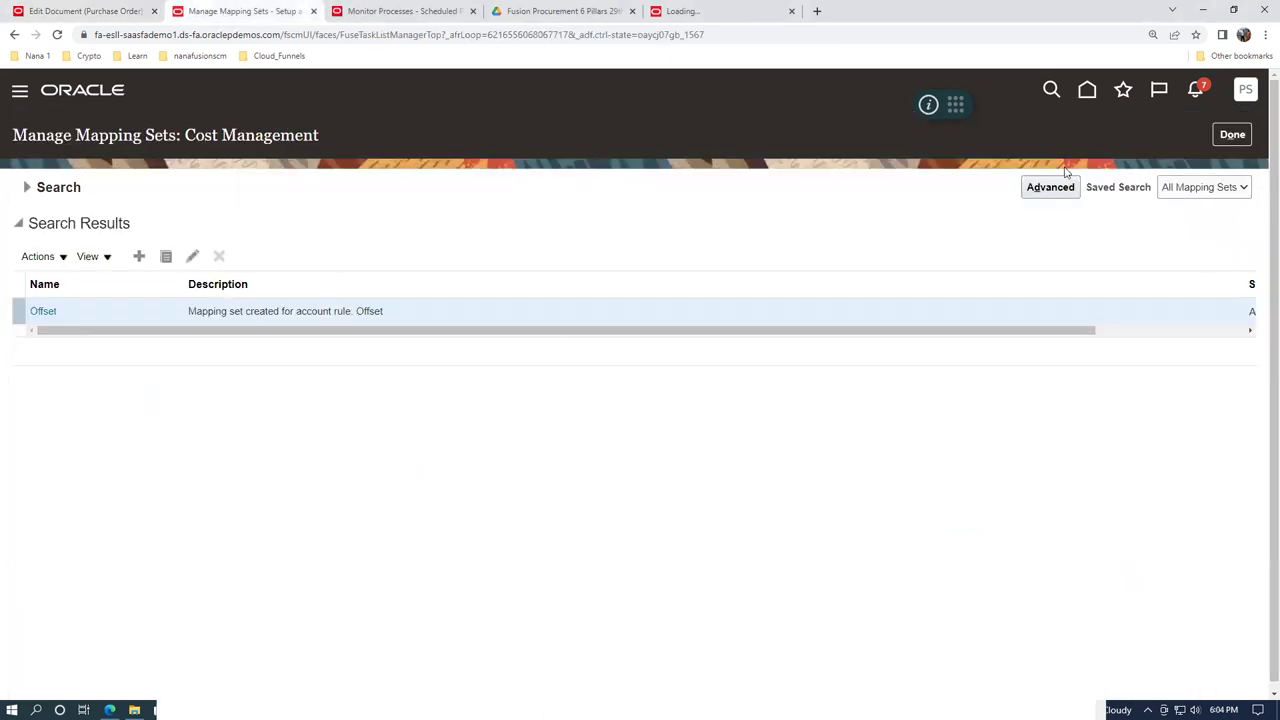
left_click(1228, 140)
left_click(1088, 94)
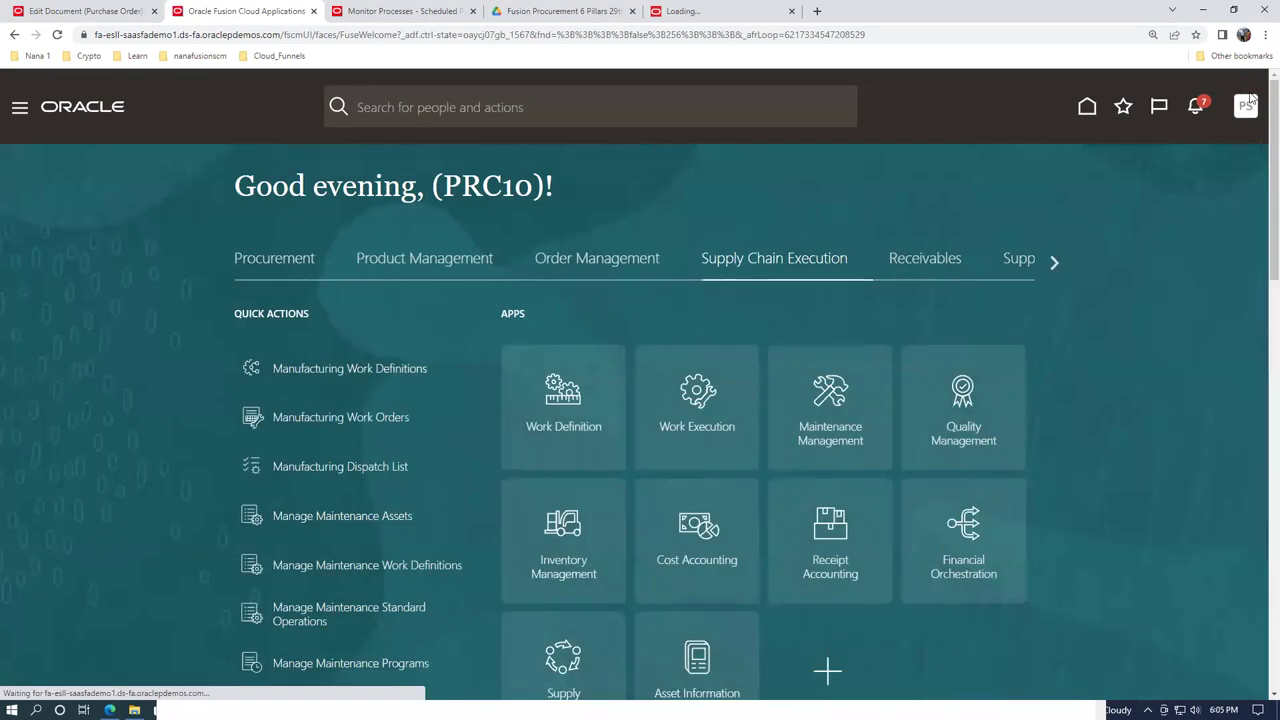
Open Setup and Maintenance and choose the Manufacturing and Supply Chain Materials Management offering
left_click(1246, 106)
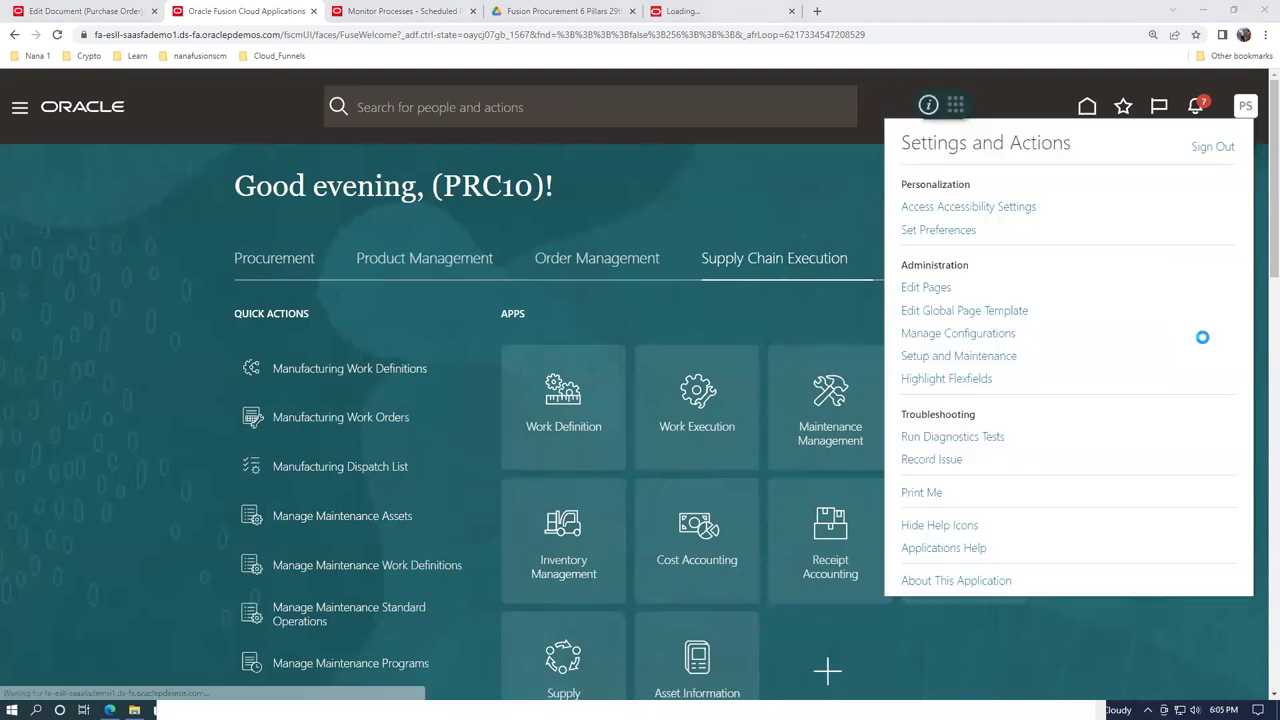
left_click(990, 357)
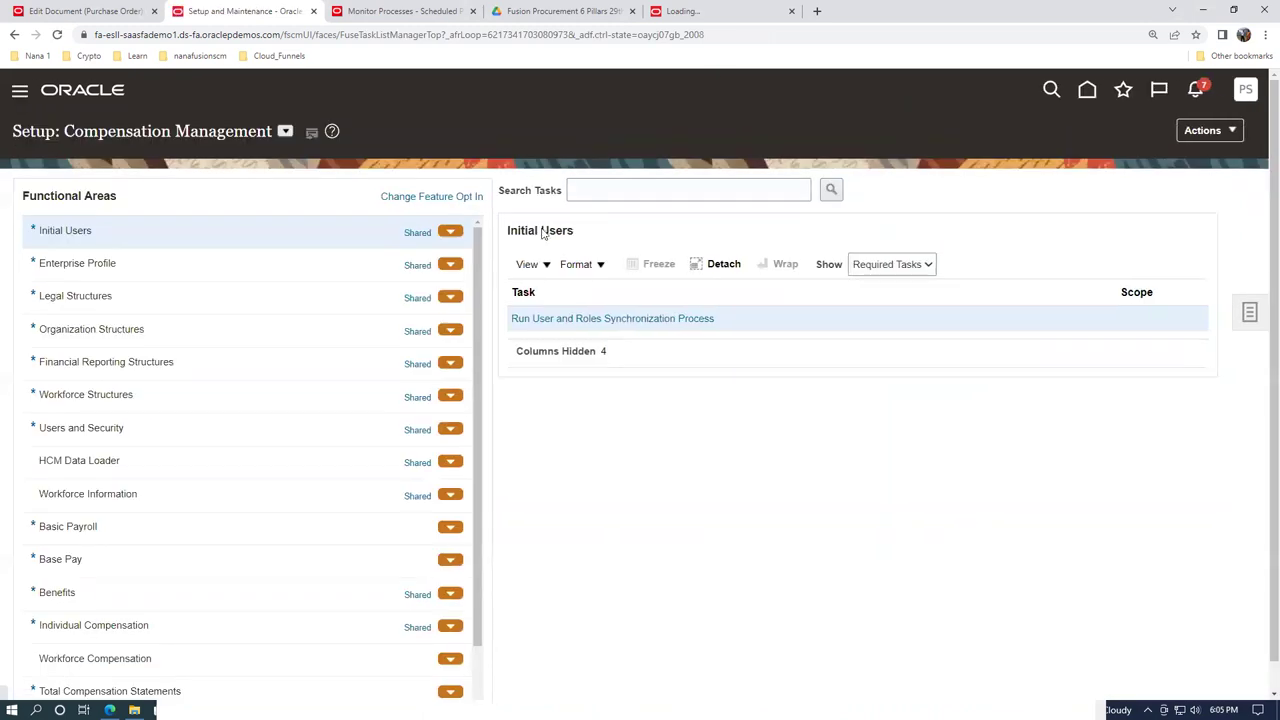
left_click(285, 132)
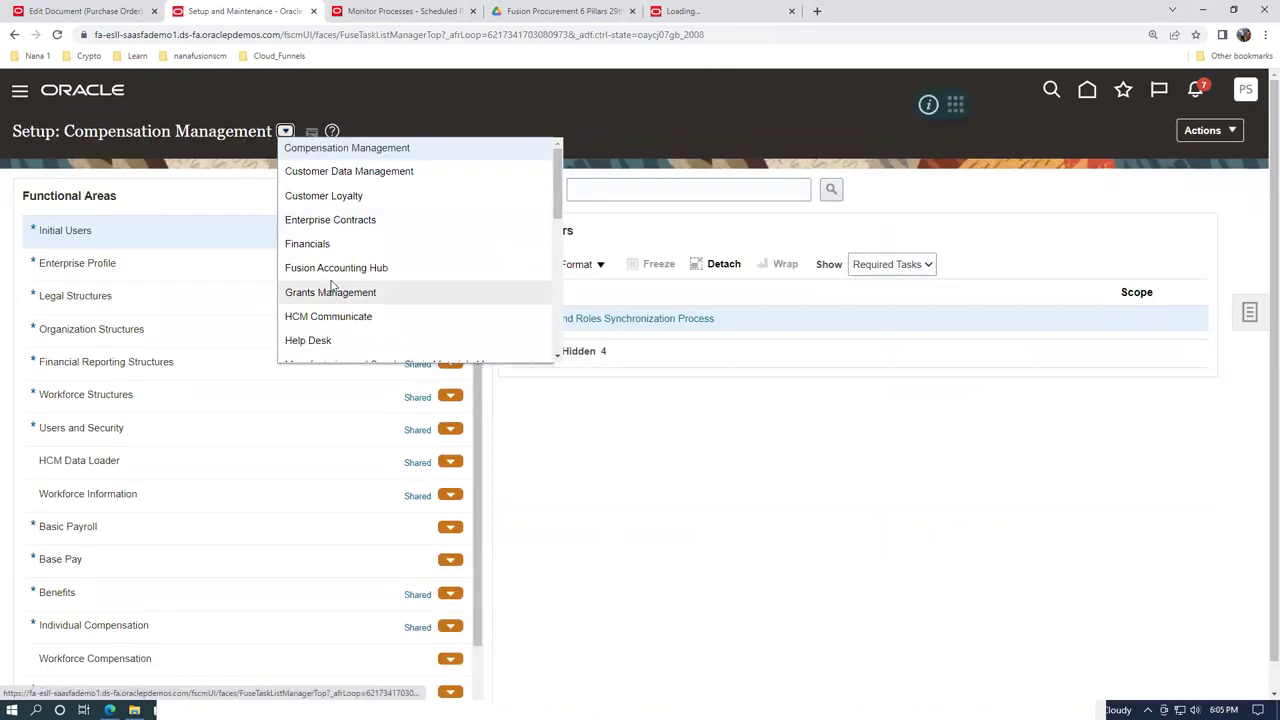
scroll(342, 318, "down", 2)
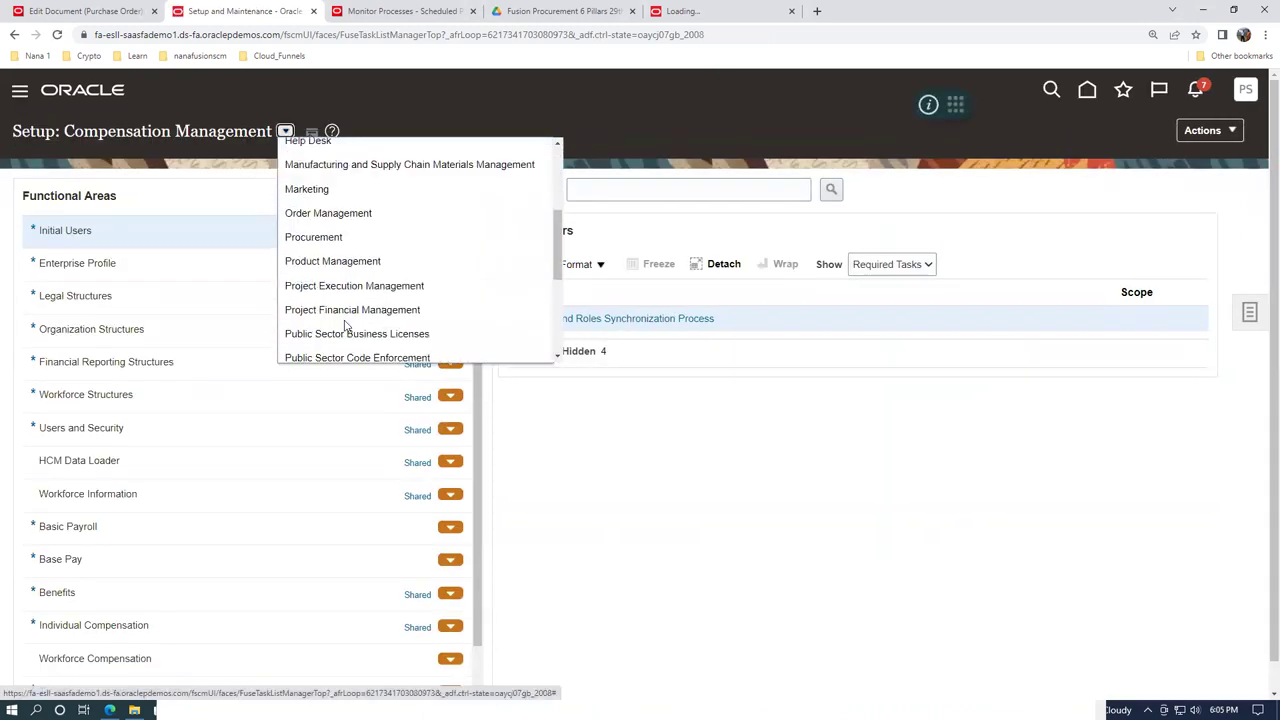
left_click(371, 166)
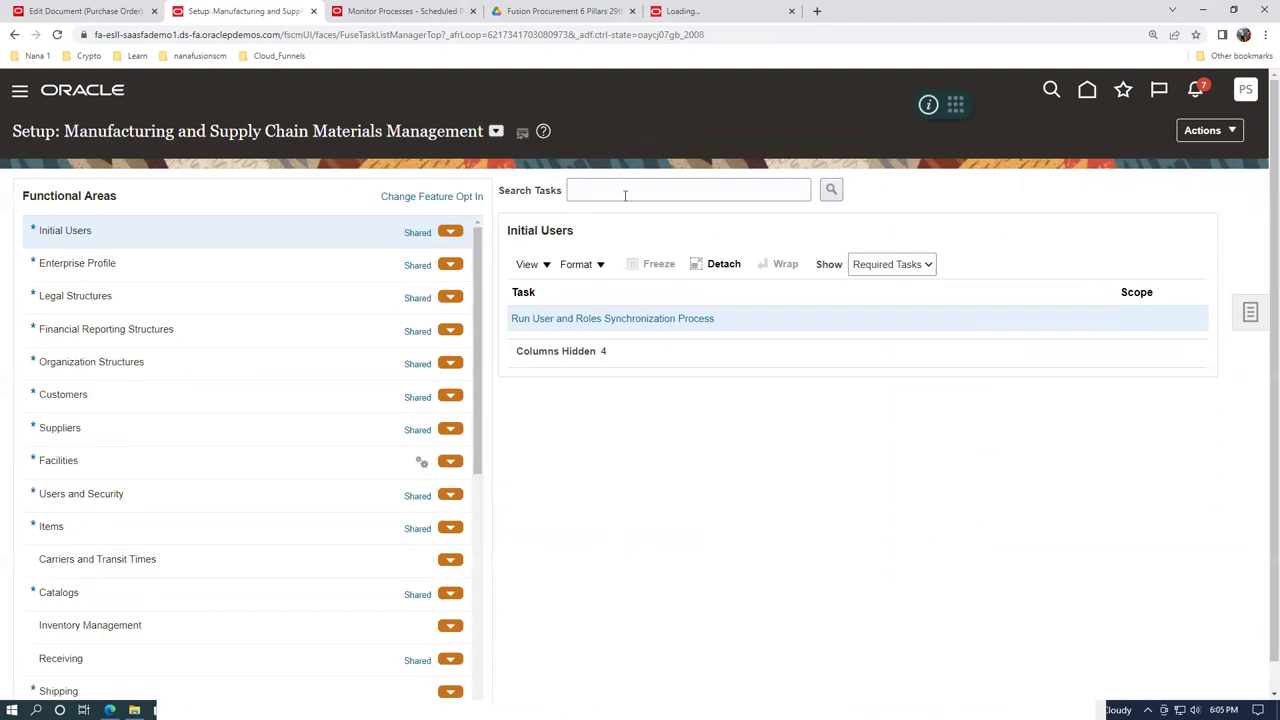
Search the setup tasks for man%map%set% and open Manage Mapping Sets for Cost Management
left_click(627, 194)
type("man%")
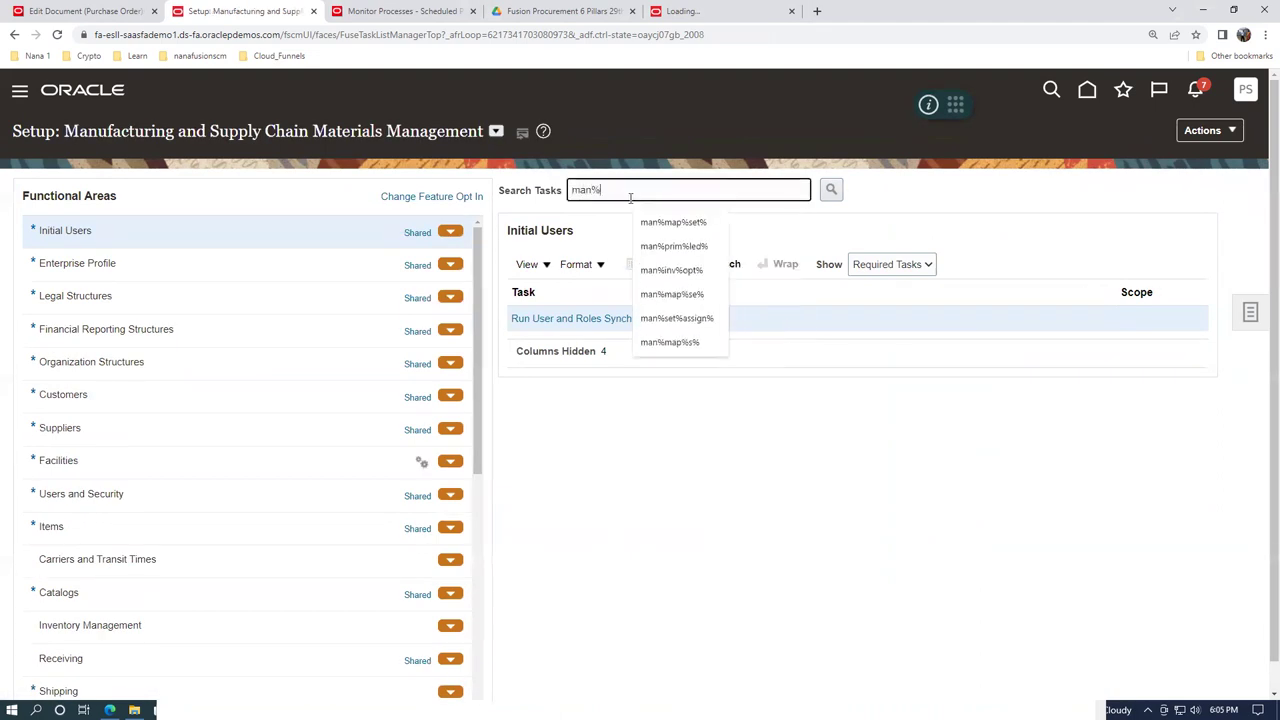
type("map%set%")
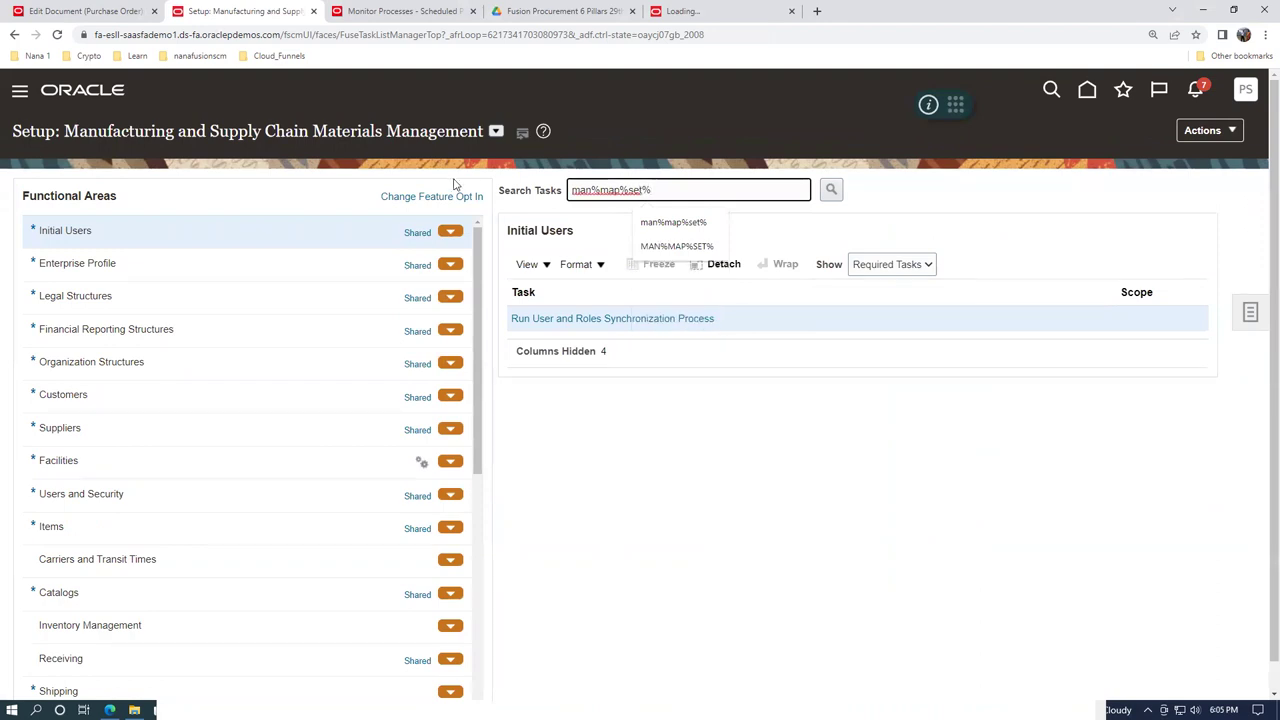
key("Return")
left_click(445, 395)
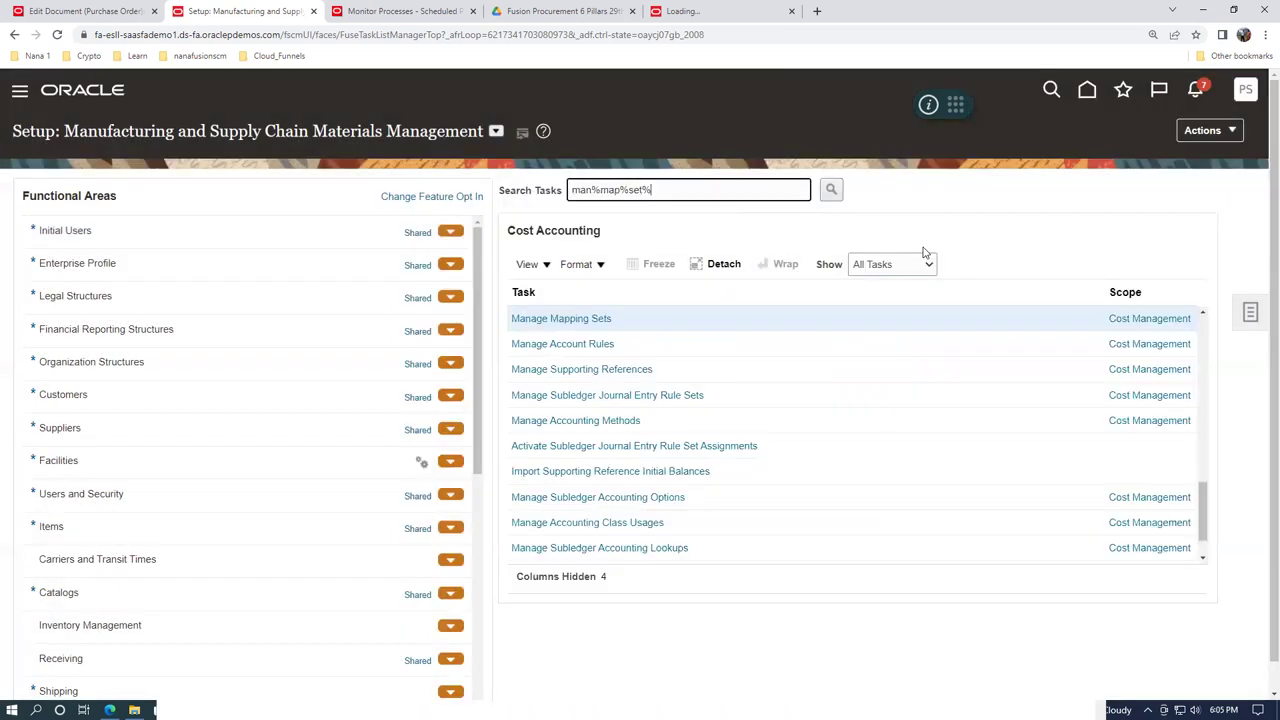
left_click(563, 318)
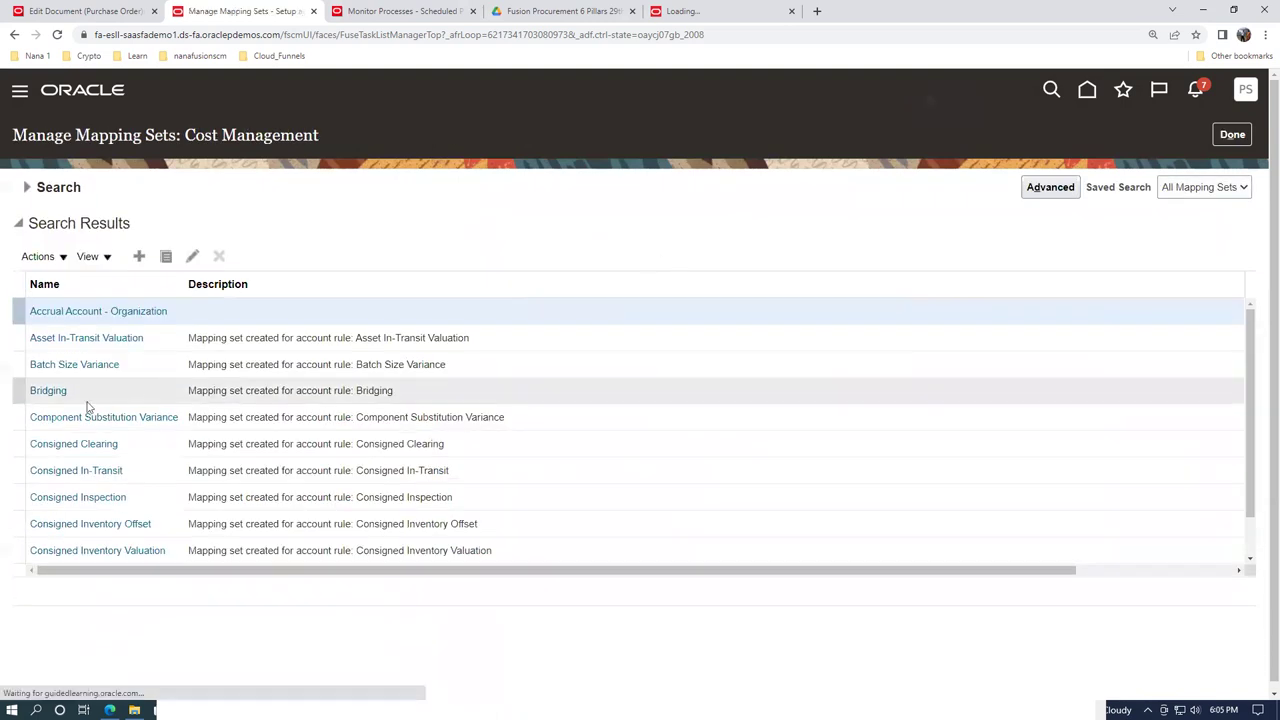
Search the mapping sets for Material, open Material Account - Organization, and show its US Chart of Accounts mappings
left_click(27, 190)
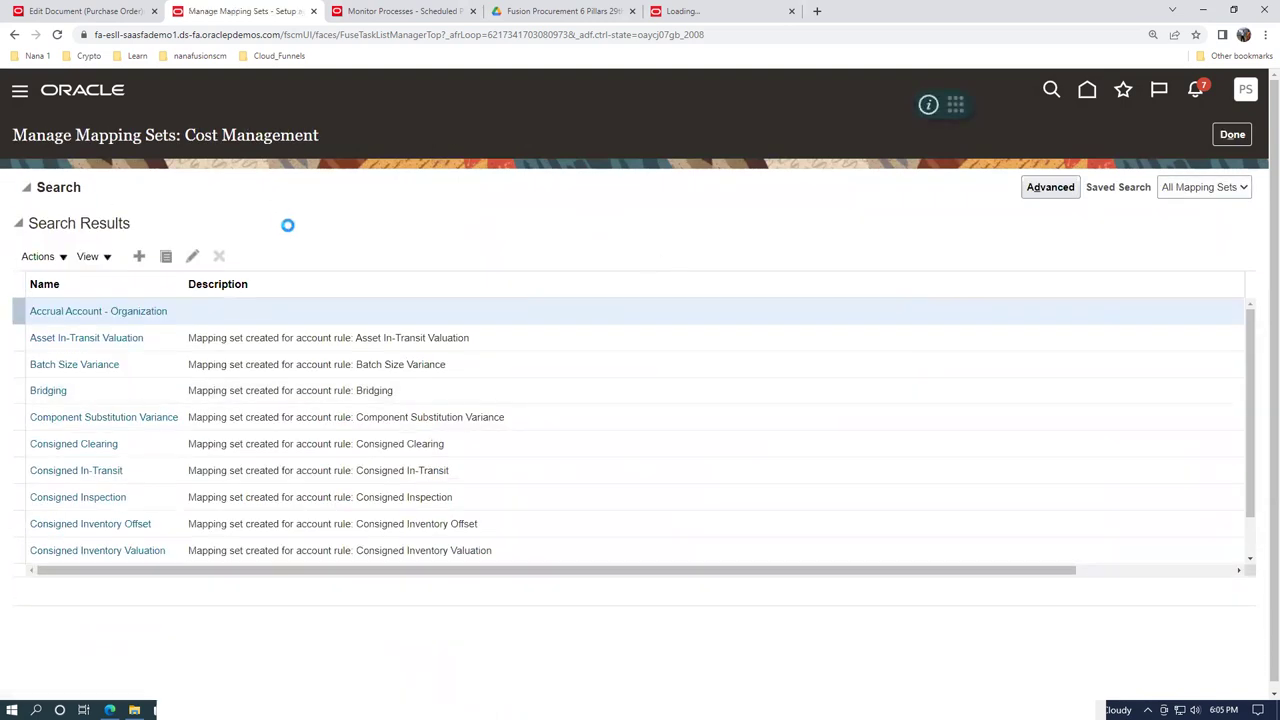
left_click(285, 222)
type("Material")
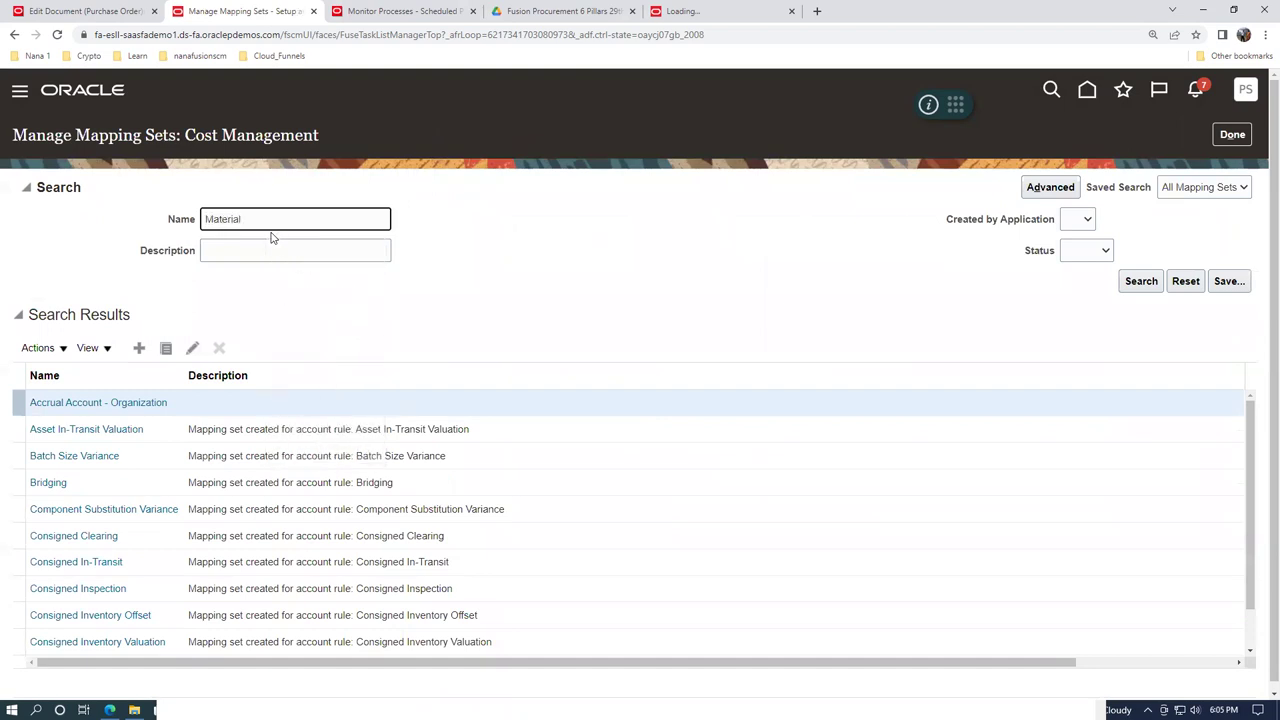
key("Return")
left_click(112, 312)
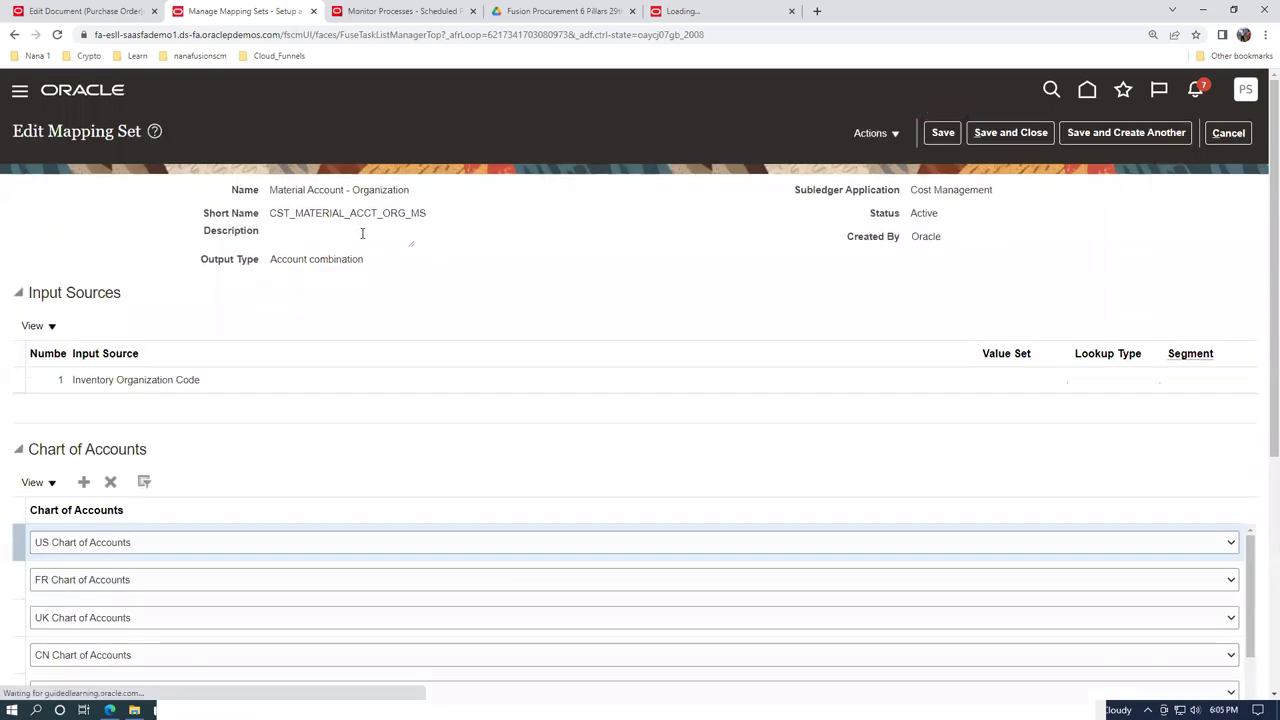
scroll(6, 517, "down", 1)
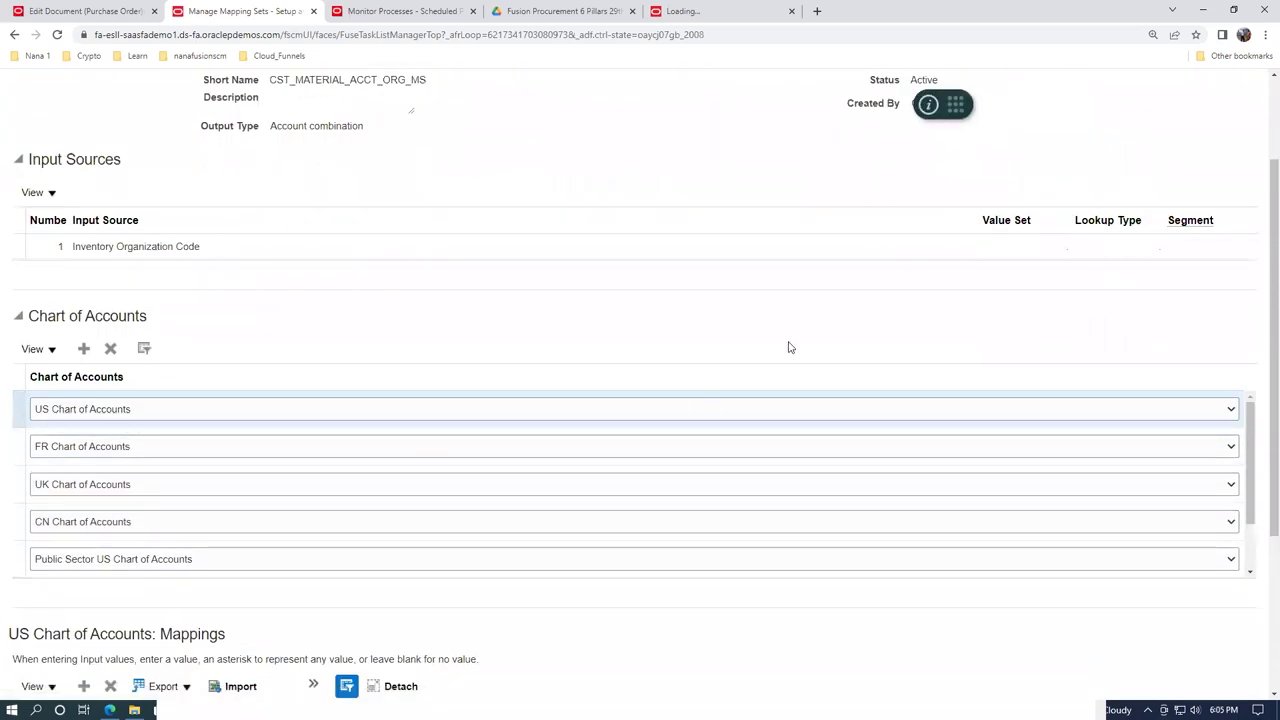
left_click_drag(1262, 243, 1257, 403)
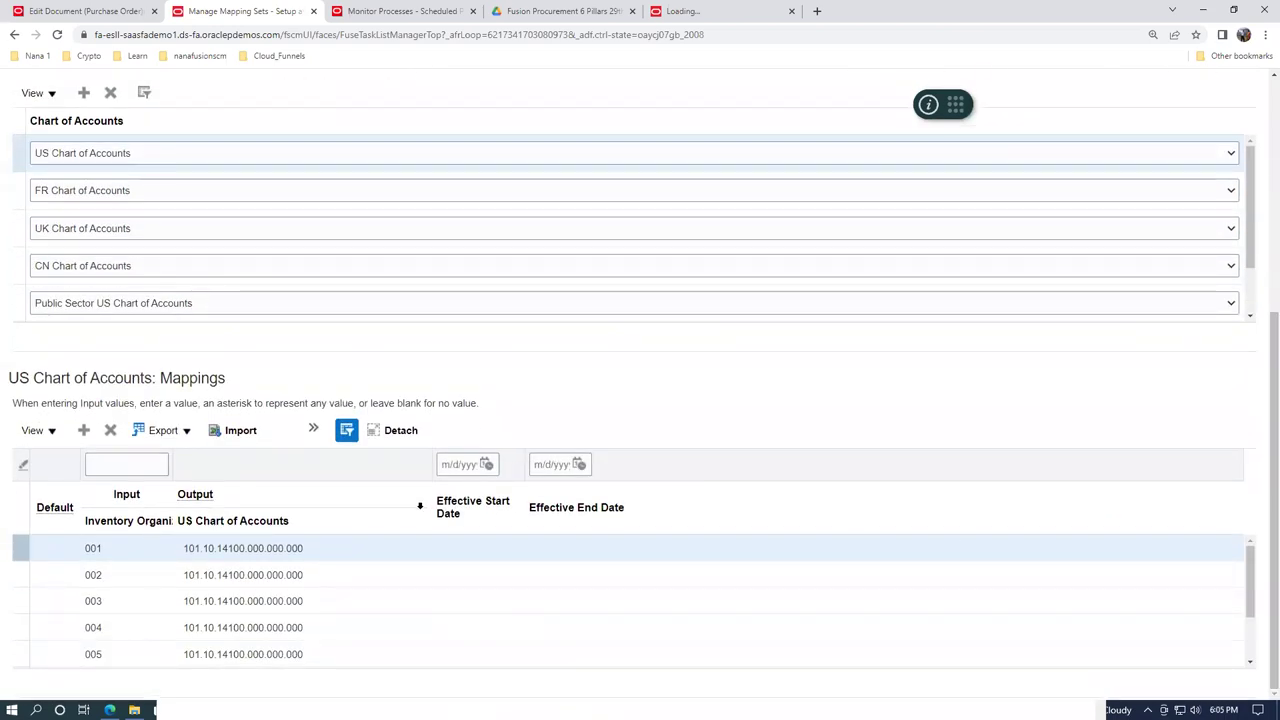
Copy the output account combination from organization 001's US Chart of Accounts mapping
left_click(277, 553)
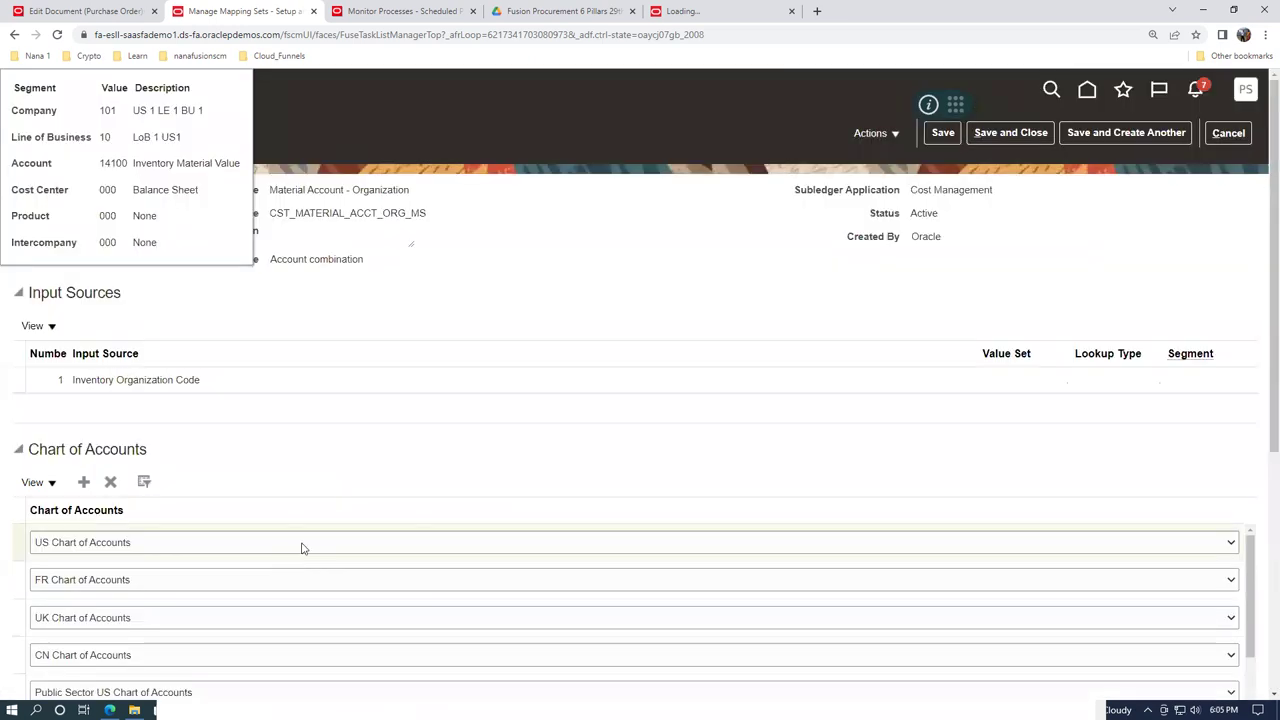
scroll(303, 548, "down", 5)
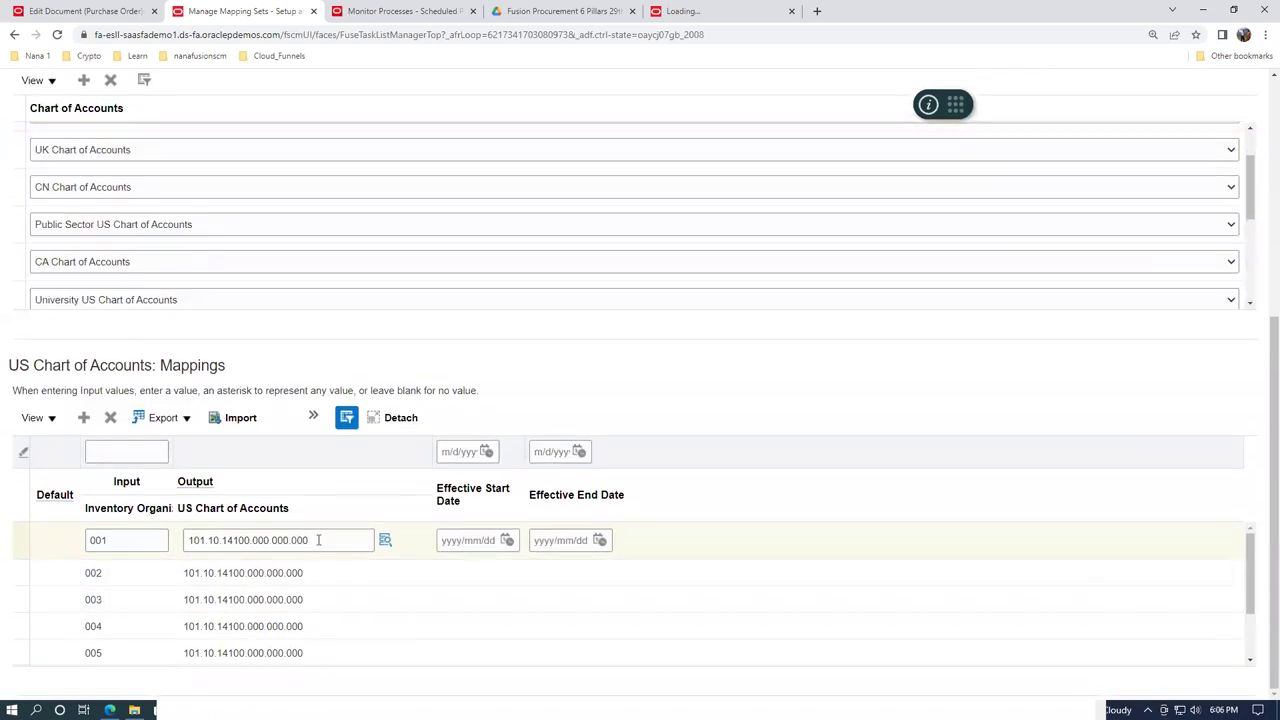
left_click(314, 540)
left_click_drag(312, 540, 188, 542)
key("ctrl+c")
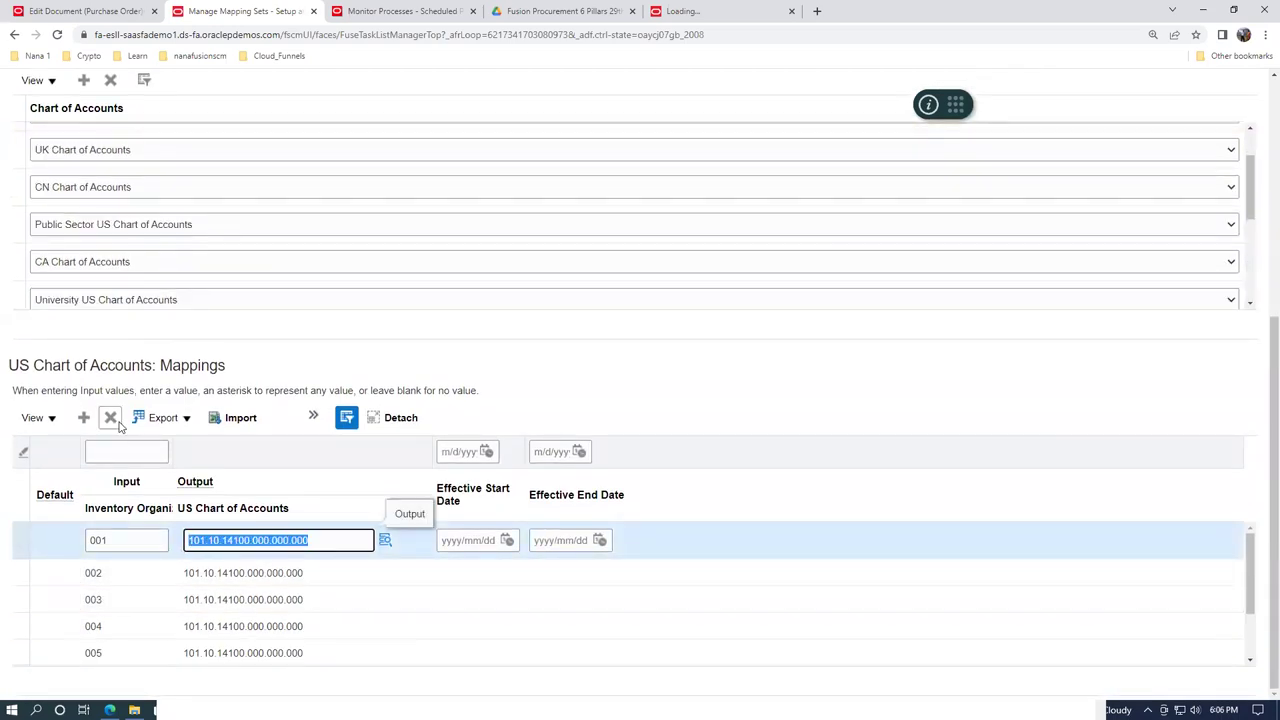
Add a US Chart of Accounts mapping from T011 to the copied 101.10.14100.000.000.000, then save and close the mapping set
left_click(83, 420)
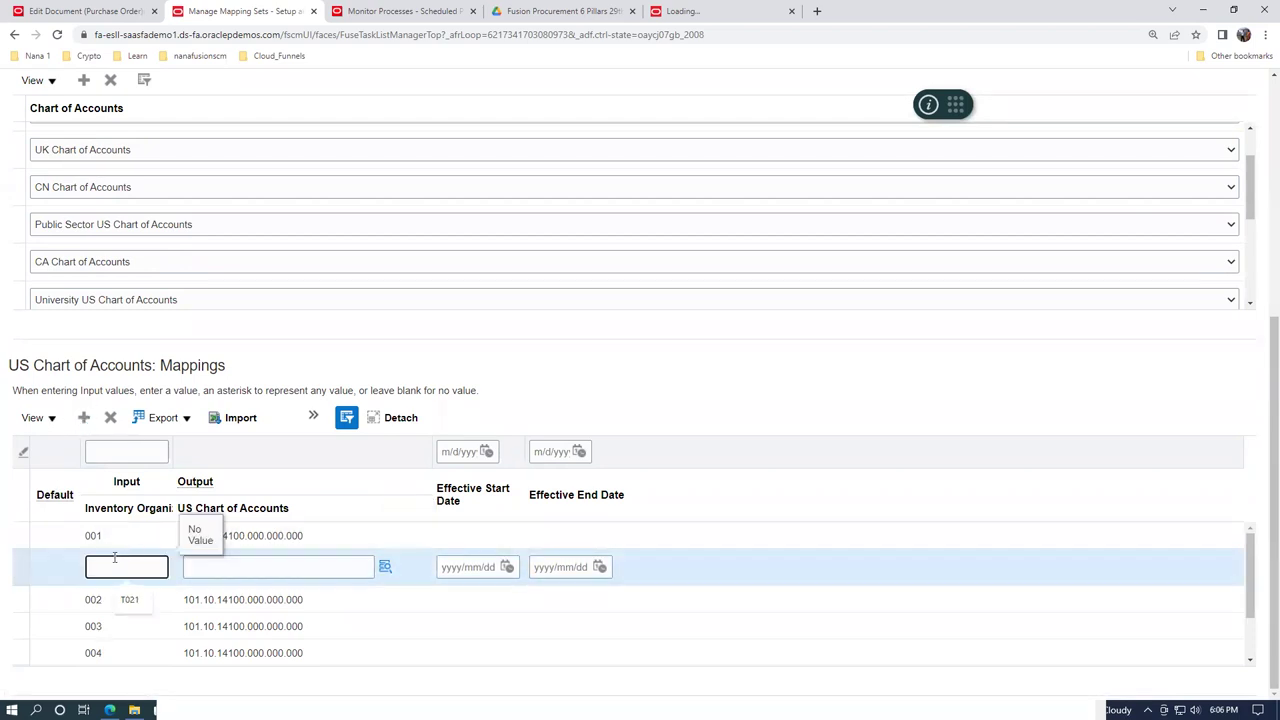
type("T011")
key("Tab")
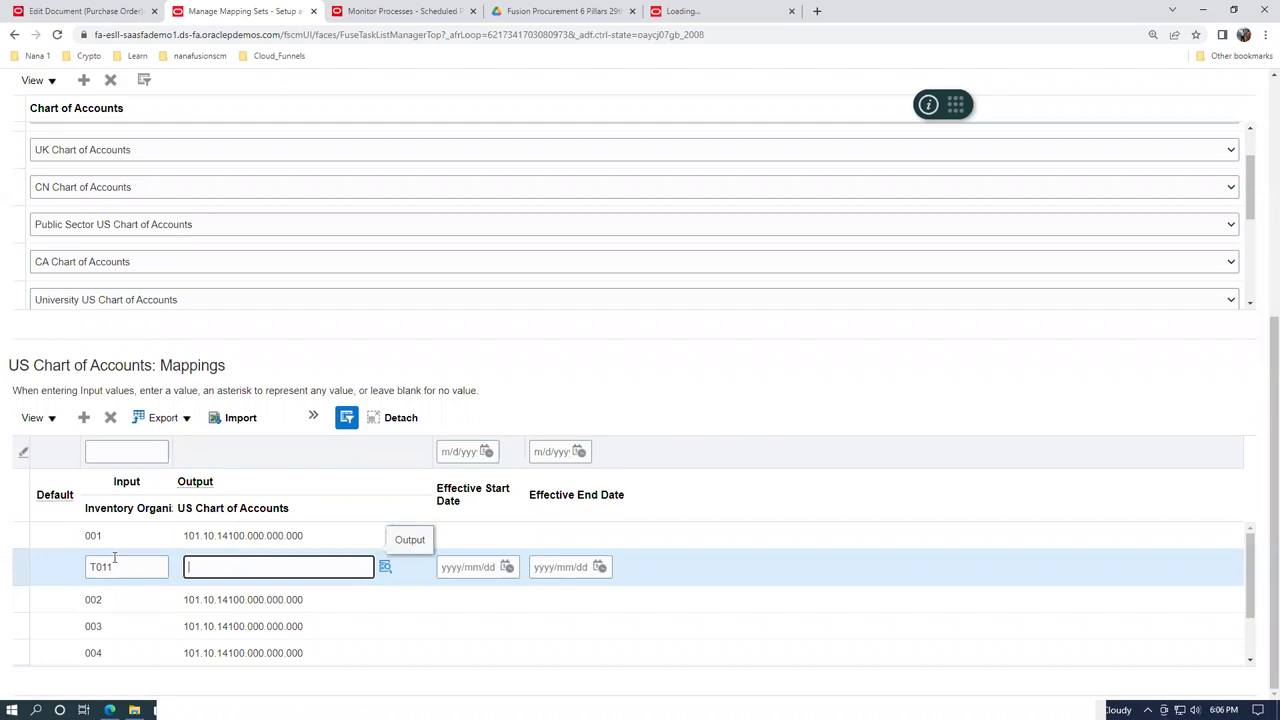
key("ctrl+v")
left_click(585, 372)
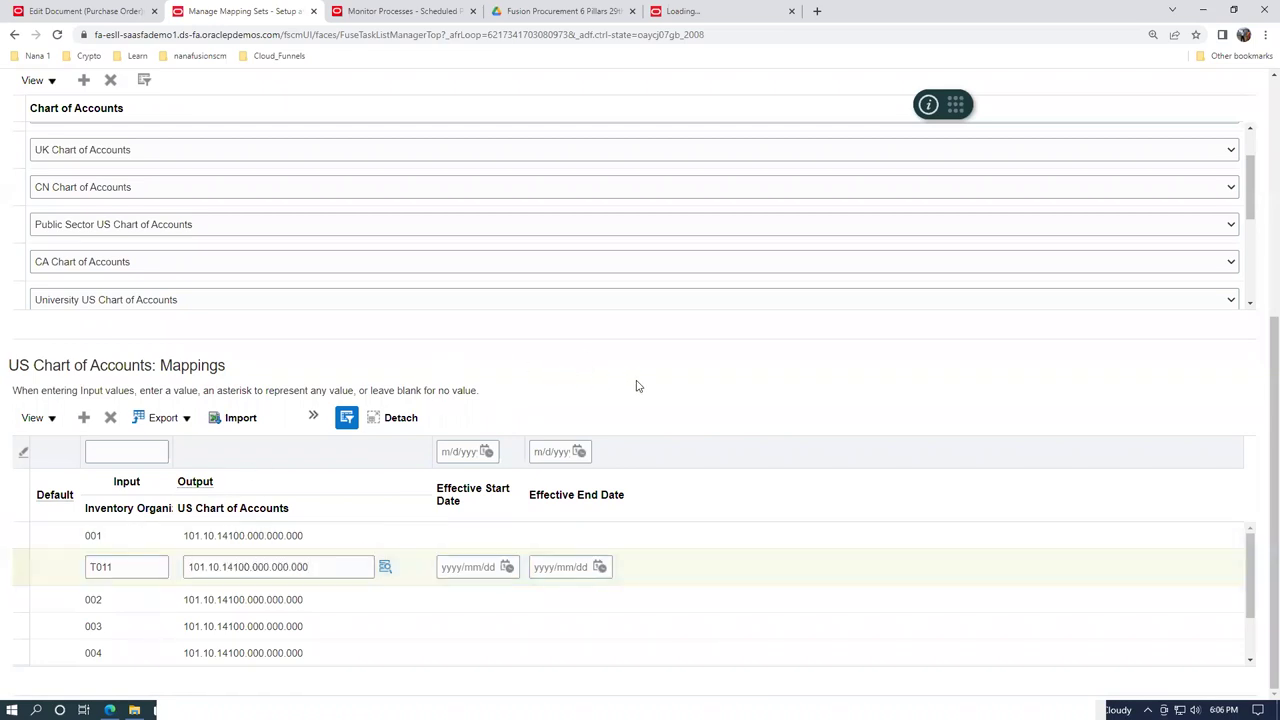
scroll(657, 404, "up", 4)
left_click(1009, 134)
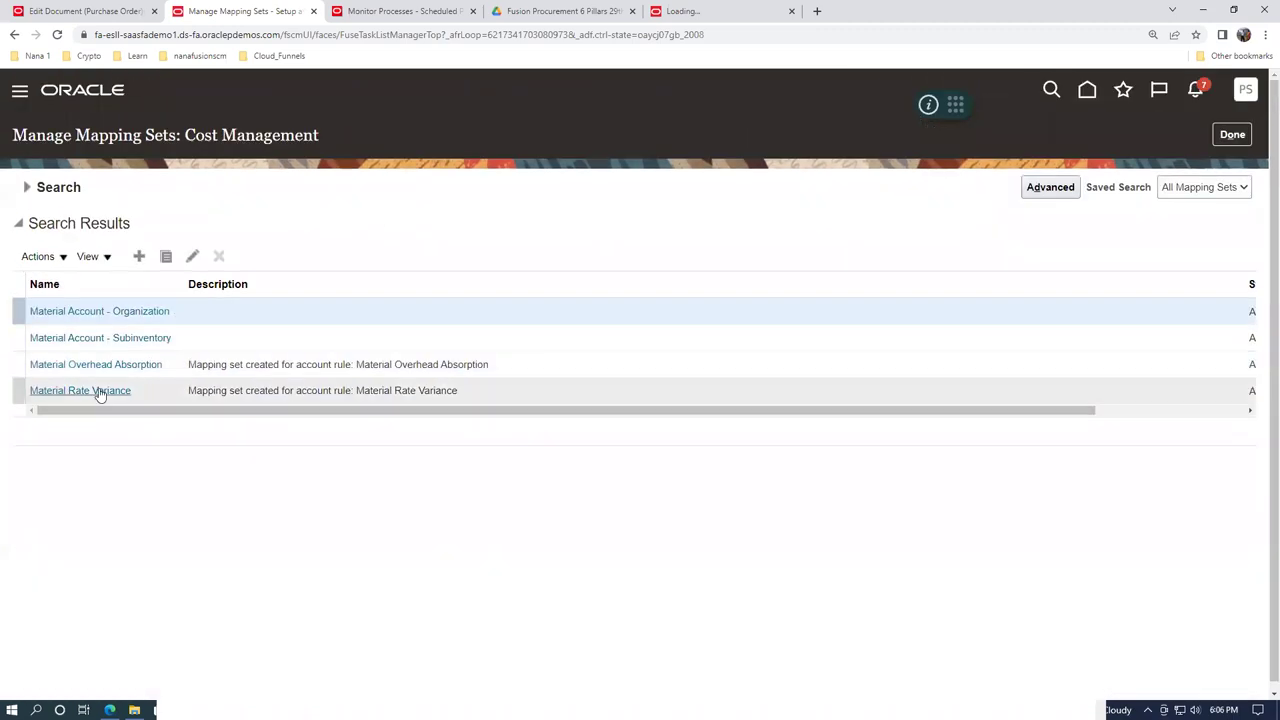
Search the mapping sets for Invoice and open Invoice Price Variance Account - Organization
left_click(27, 189)
double_click(261, 221)
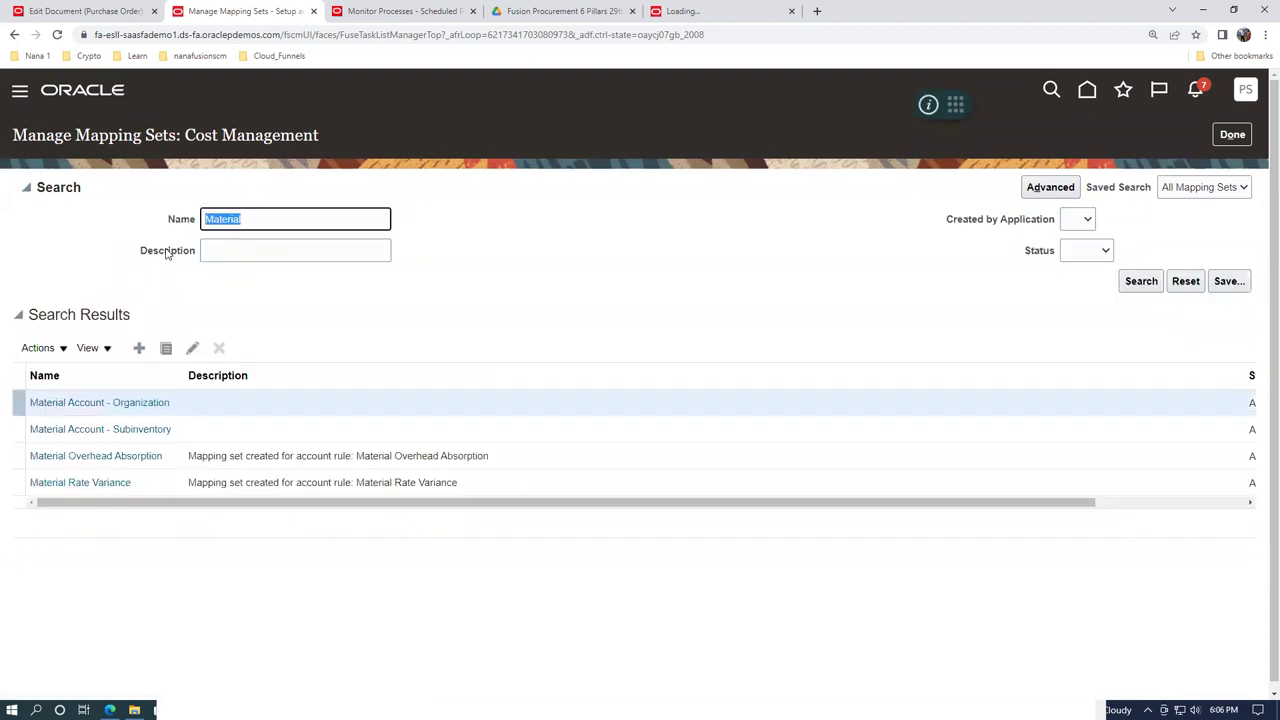
type("Invoice")
left_click(55, 190)
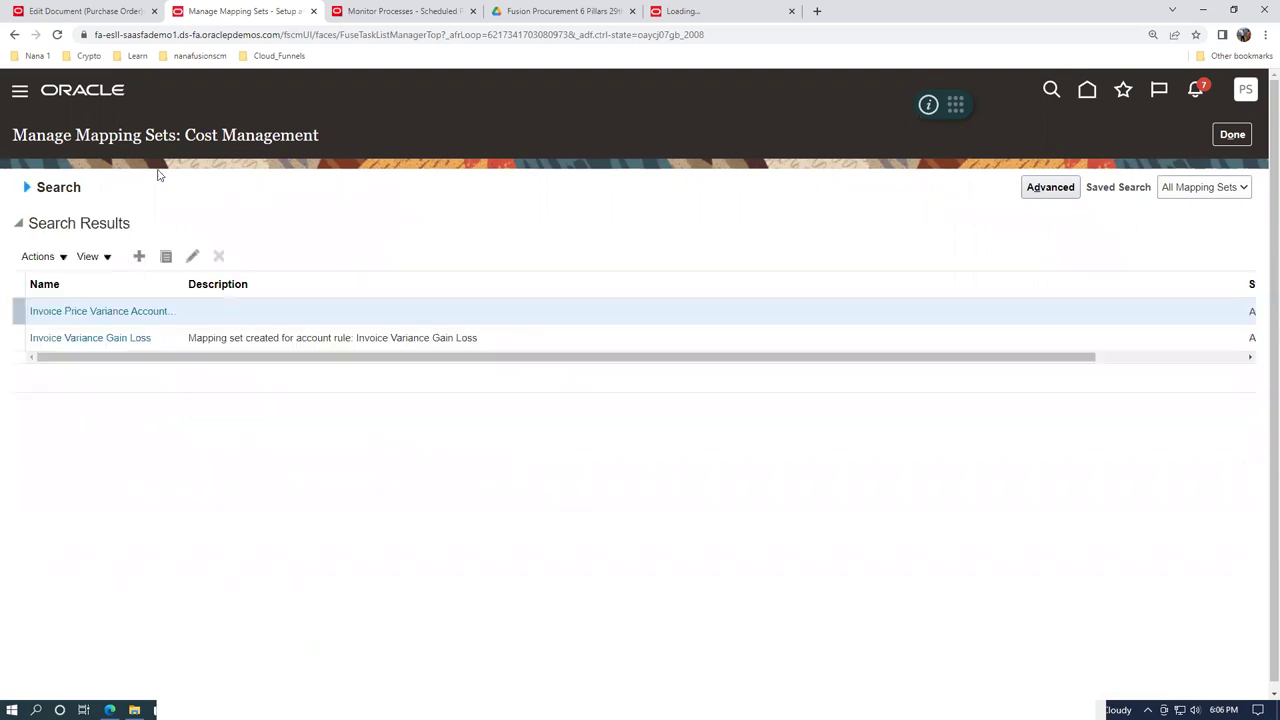
left_click(82, 312)
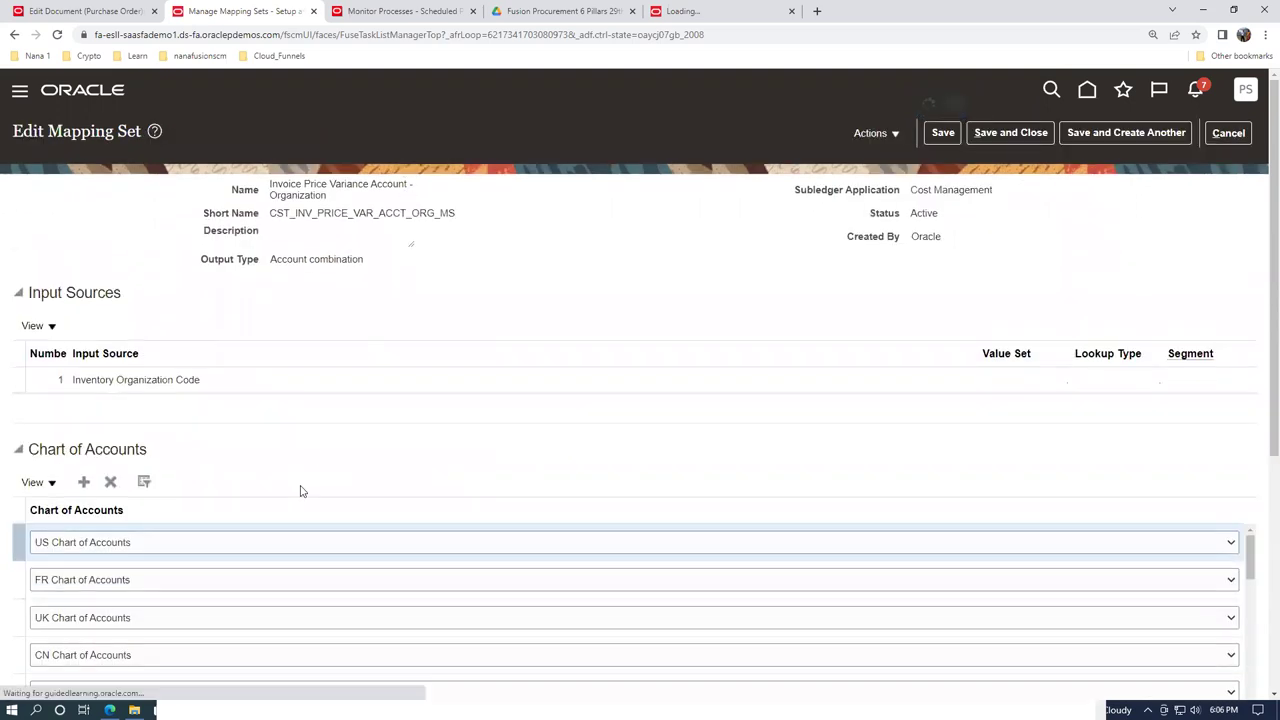
Add a US Chart of Accounts mapping from T011 to 101.10.52150.000.000.000, matching organization 001, and save and close the set
scroll(150, 460, "down", 2)
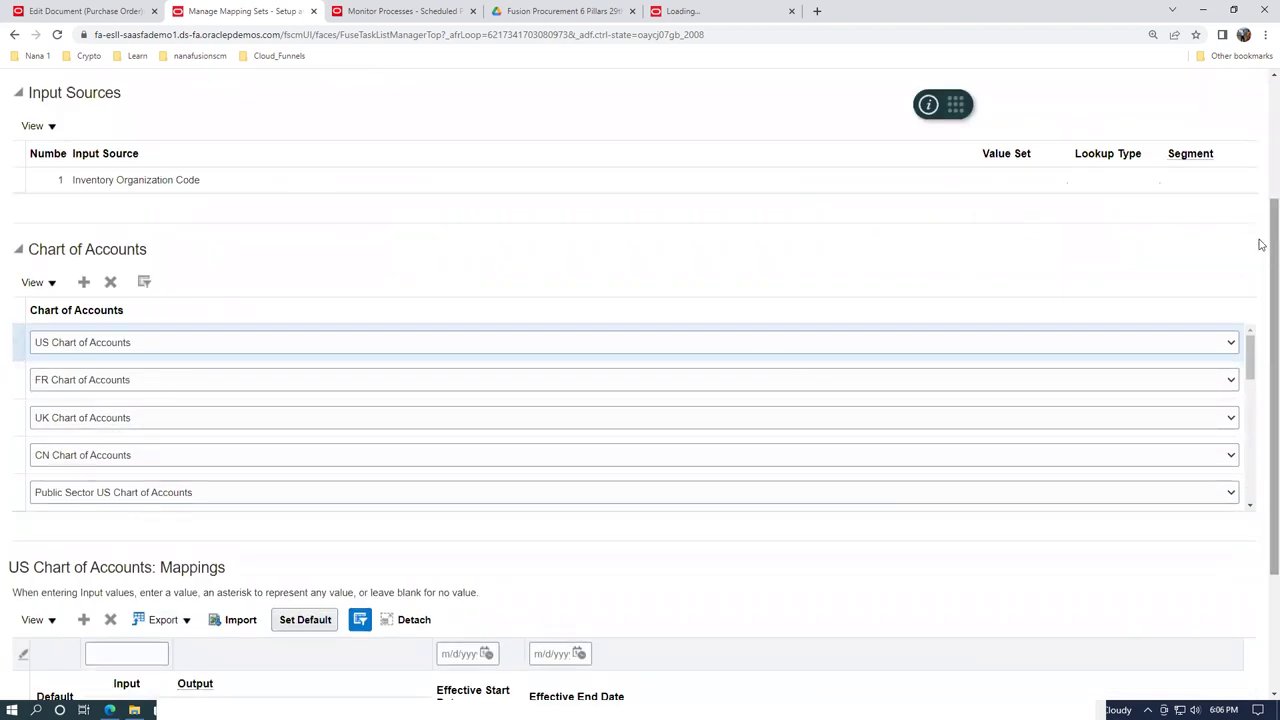
scroll(1261, 243, "down", 2)
left_click(304, 548)
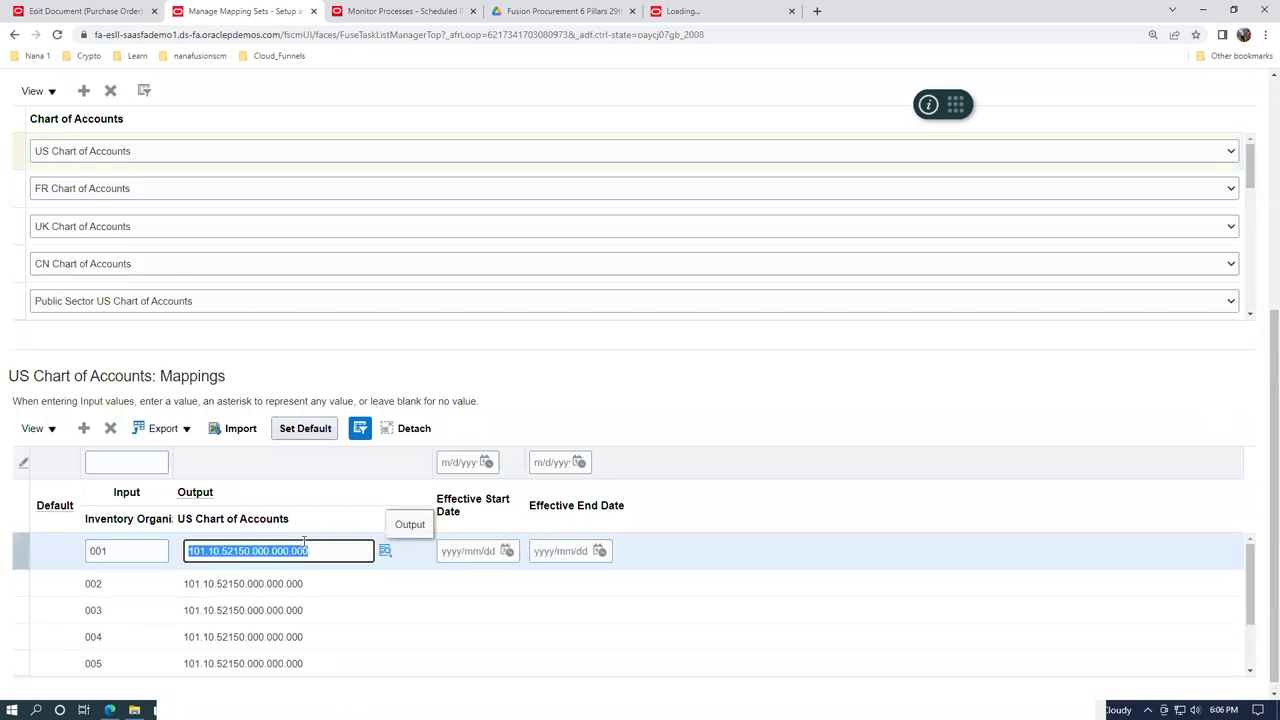
left_click(84, 430)
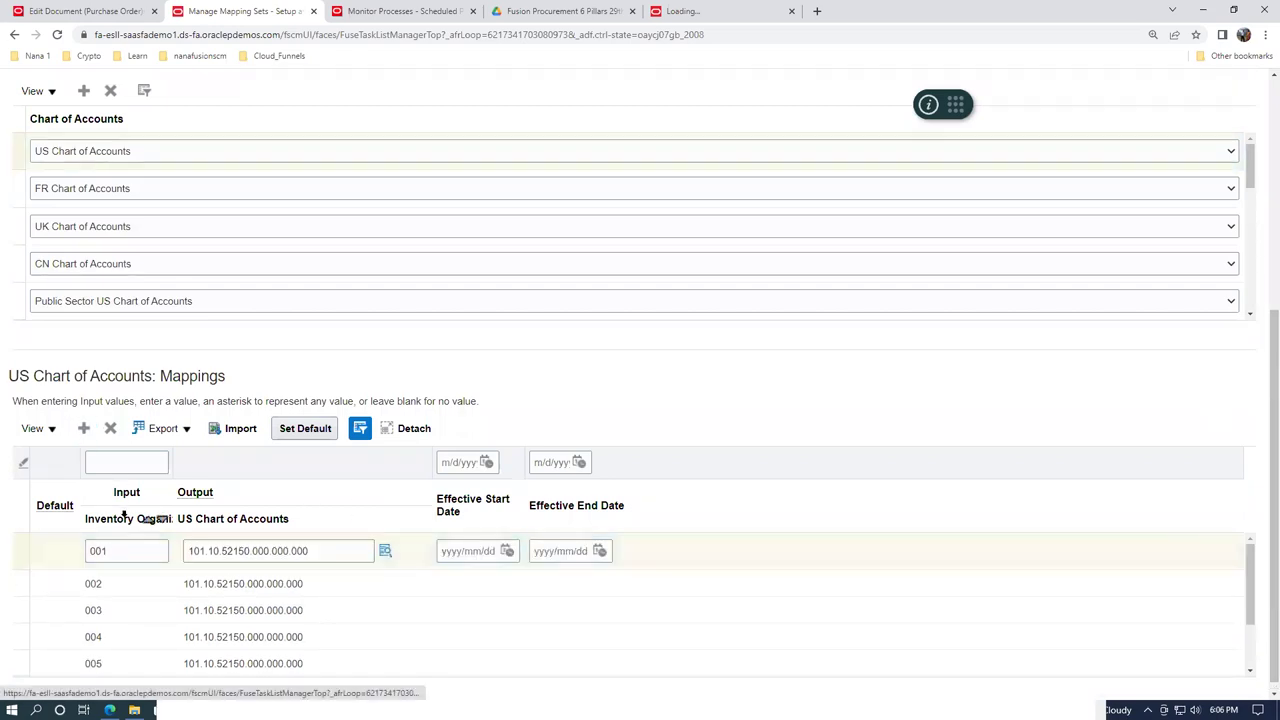
left_click(162, 582)
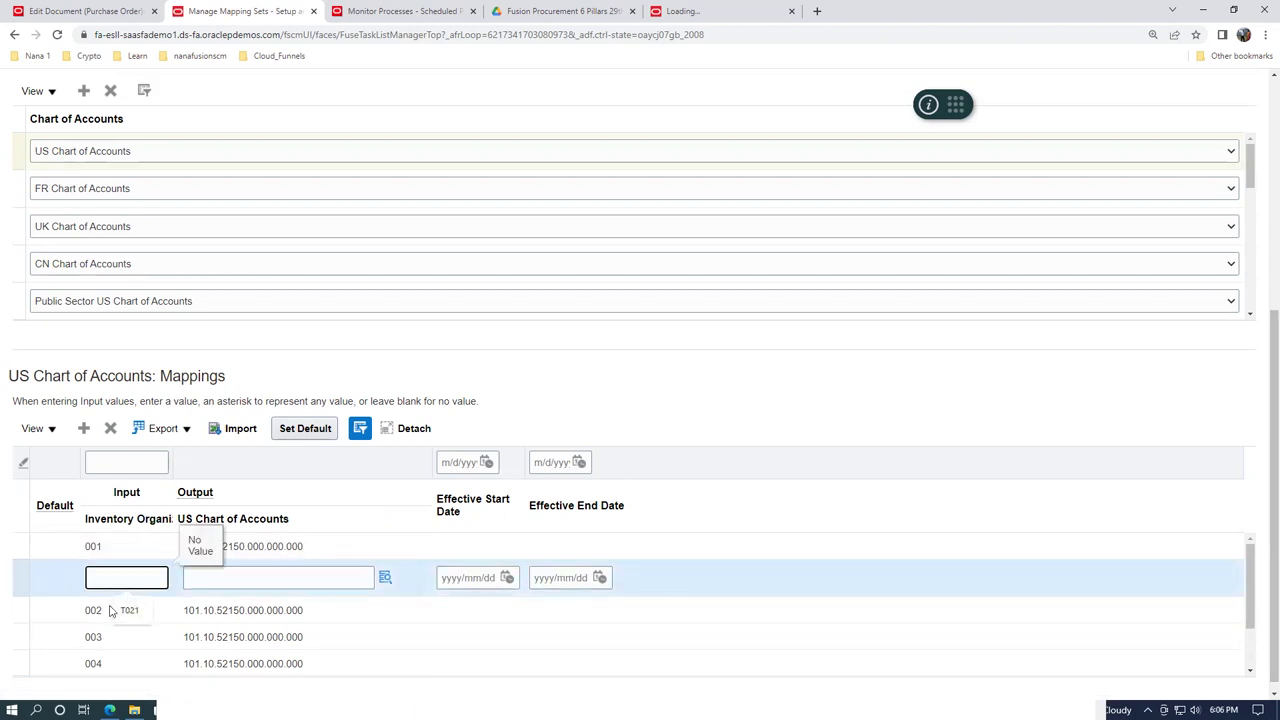
type("T011")
key("Tab")
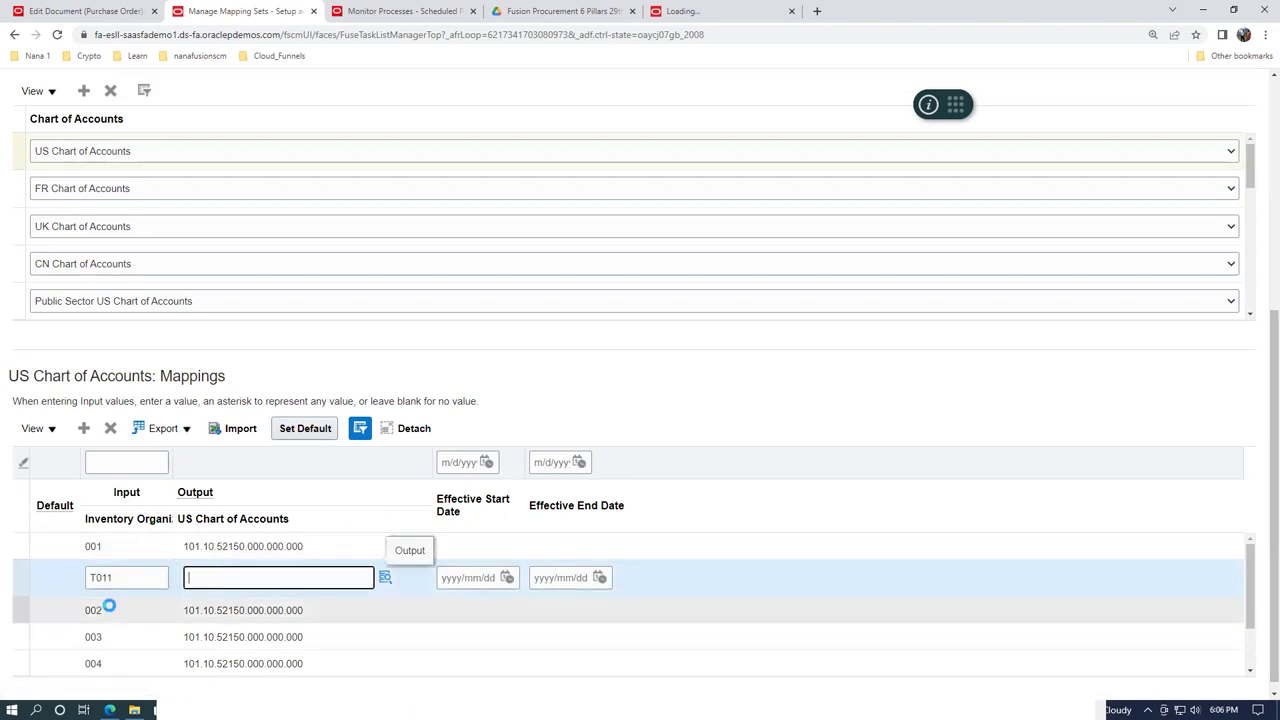
type("101.10.52150.000.000.000")
left_click(615, 398)
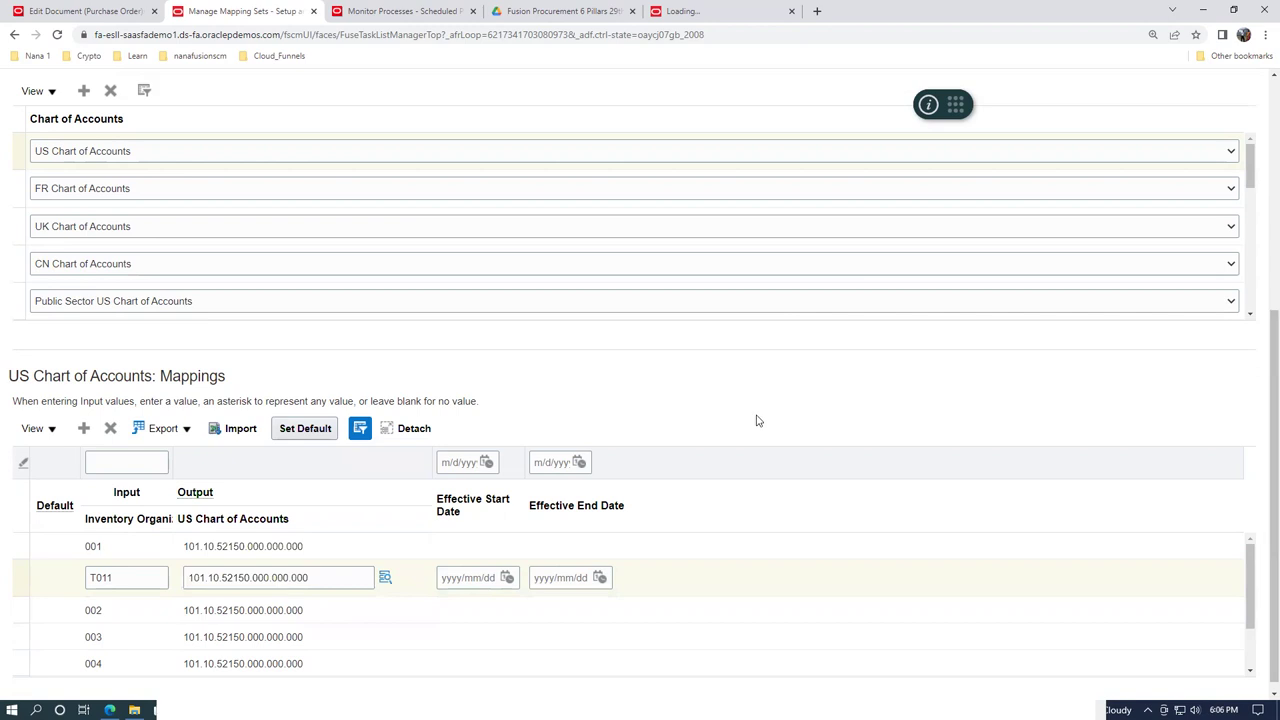
scroll(757, 421, "up", 5)
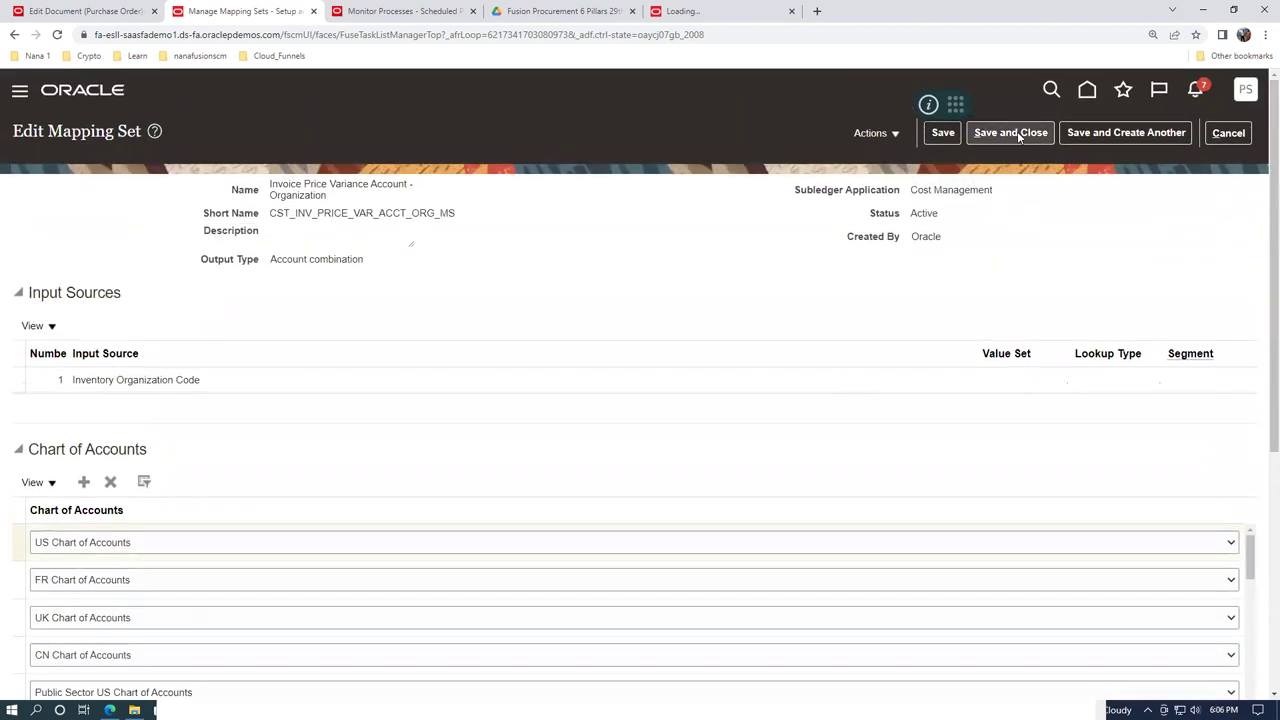
left_click(1017, 132)
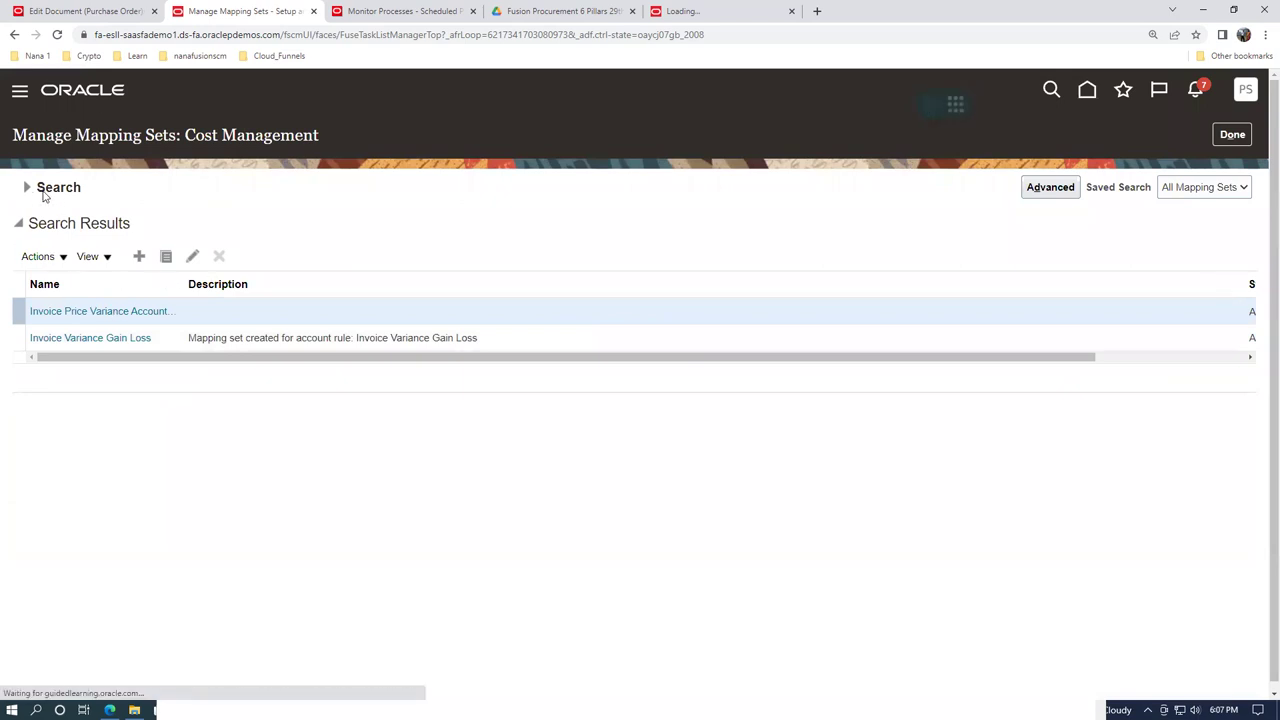
Search the mapping sets for Accrual and open Accrual Account - Organization at its default US Chart of Accounts mapping
left_click(27, 188)
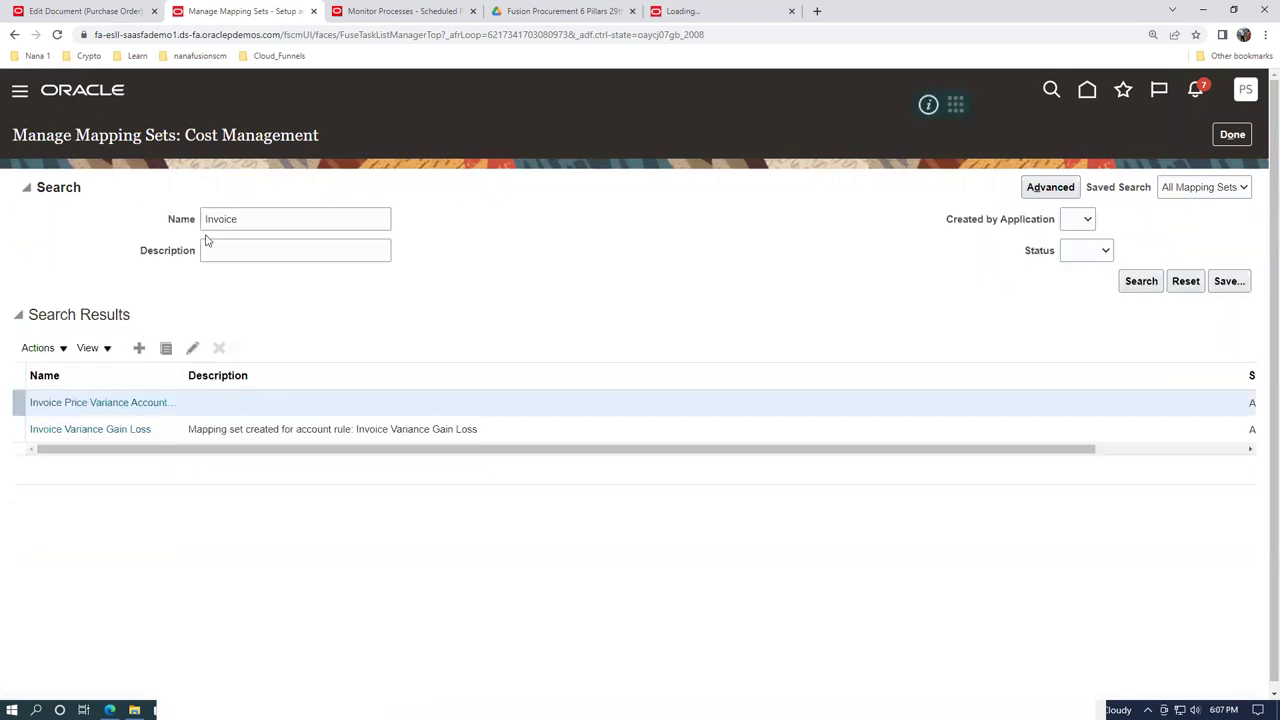
left_click_drag(289, 218, 185, 251)
type("Accrual")
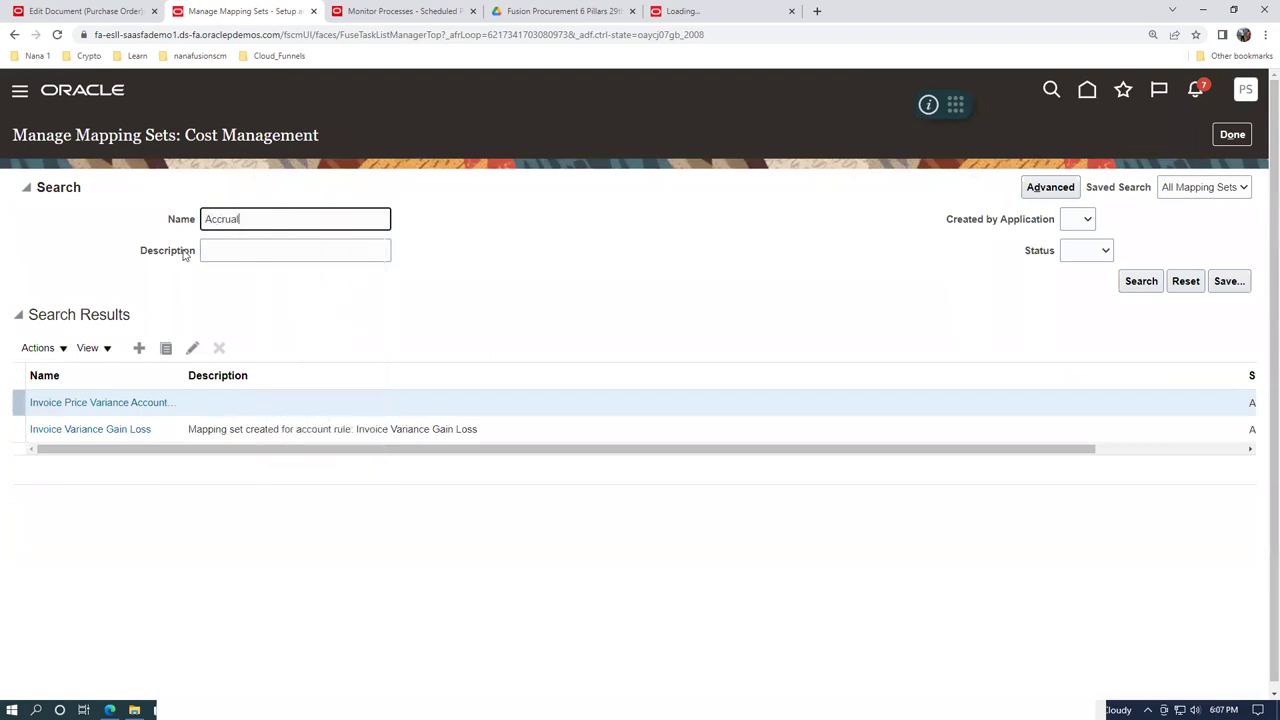
key("Return")
left_click(110, 311)
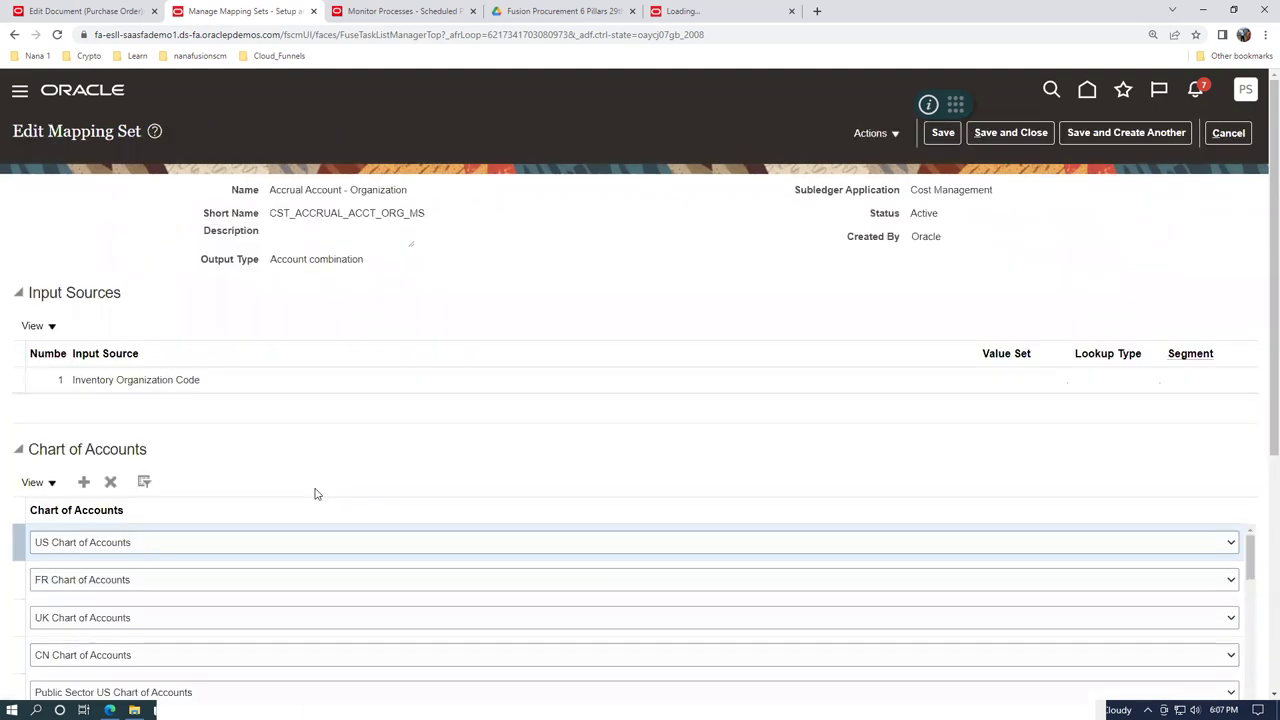
scroll(269, 483, "down", 2)
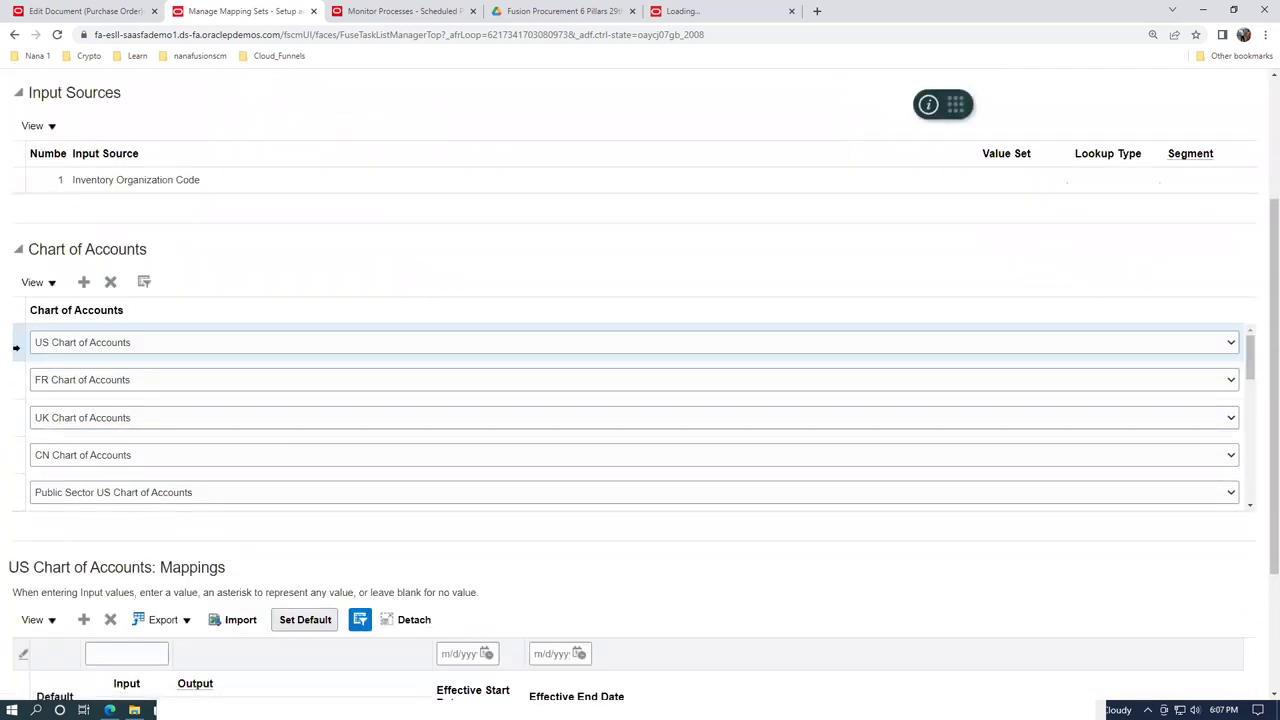
scroll(307, 508, "down", 3)
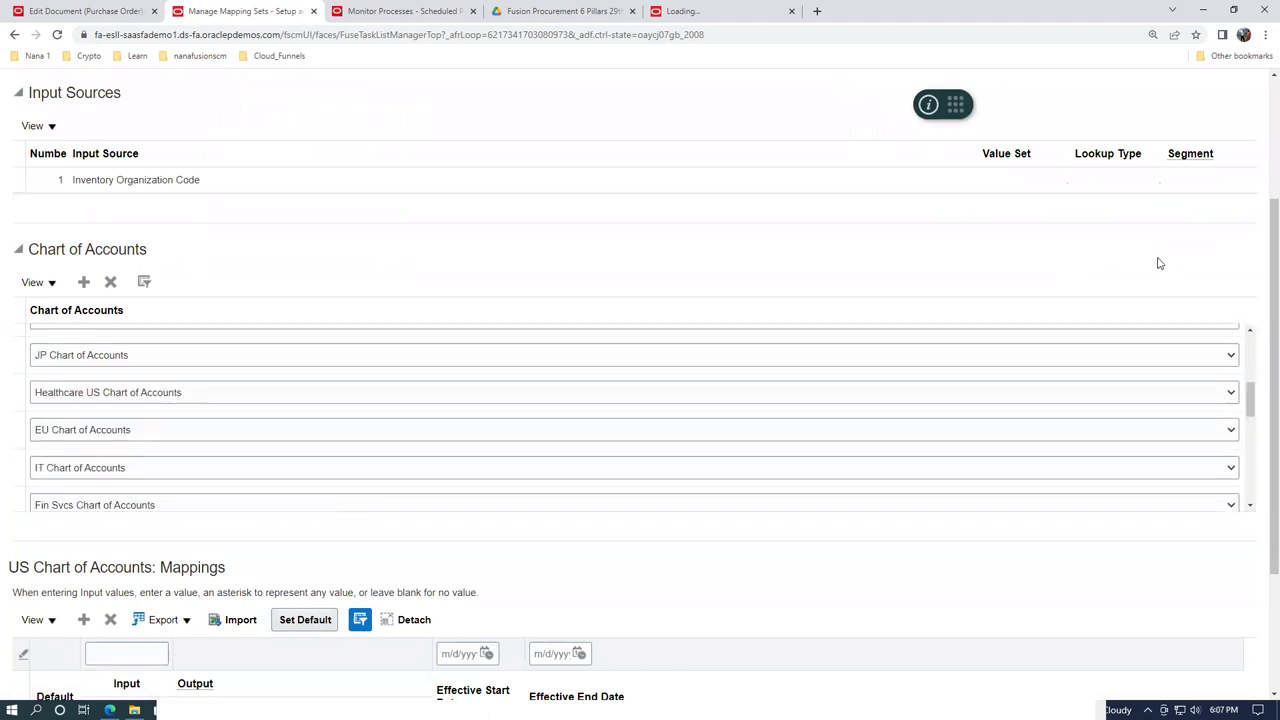
scroll(1261, 389, "down", 1)
scroll(1261, 389, "down", 2)
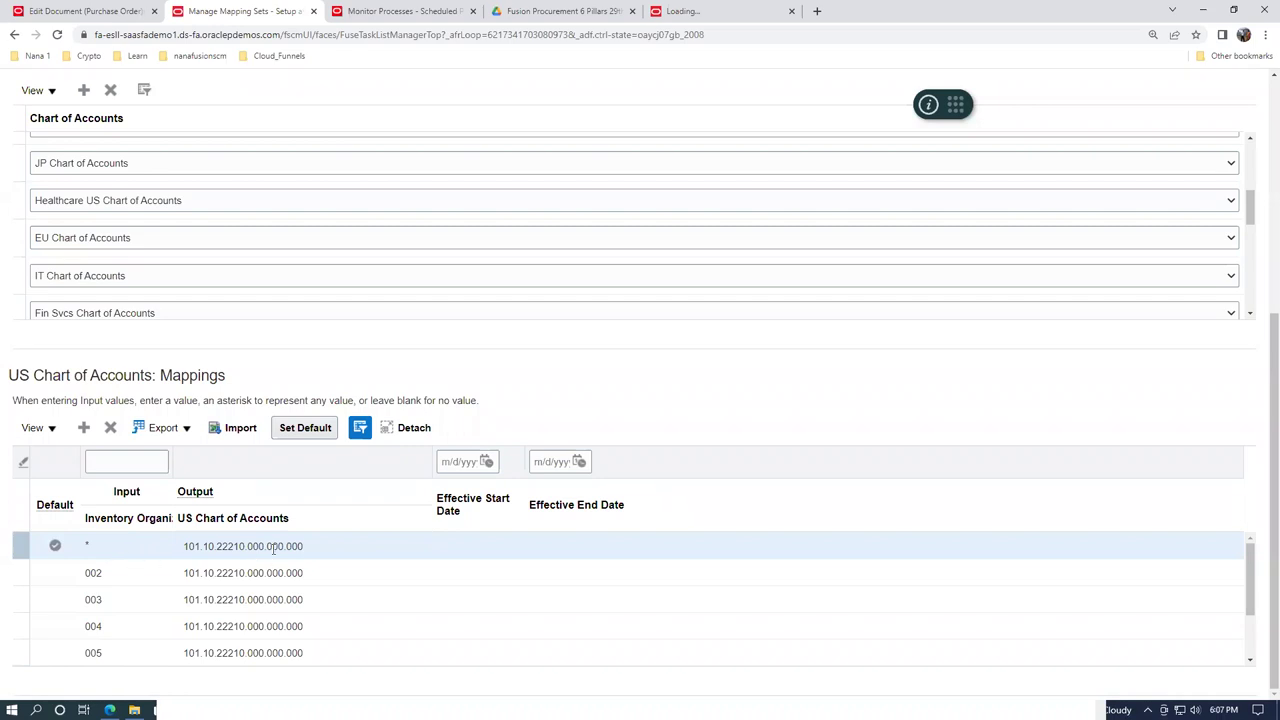
mouse_move(276, 549)
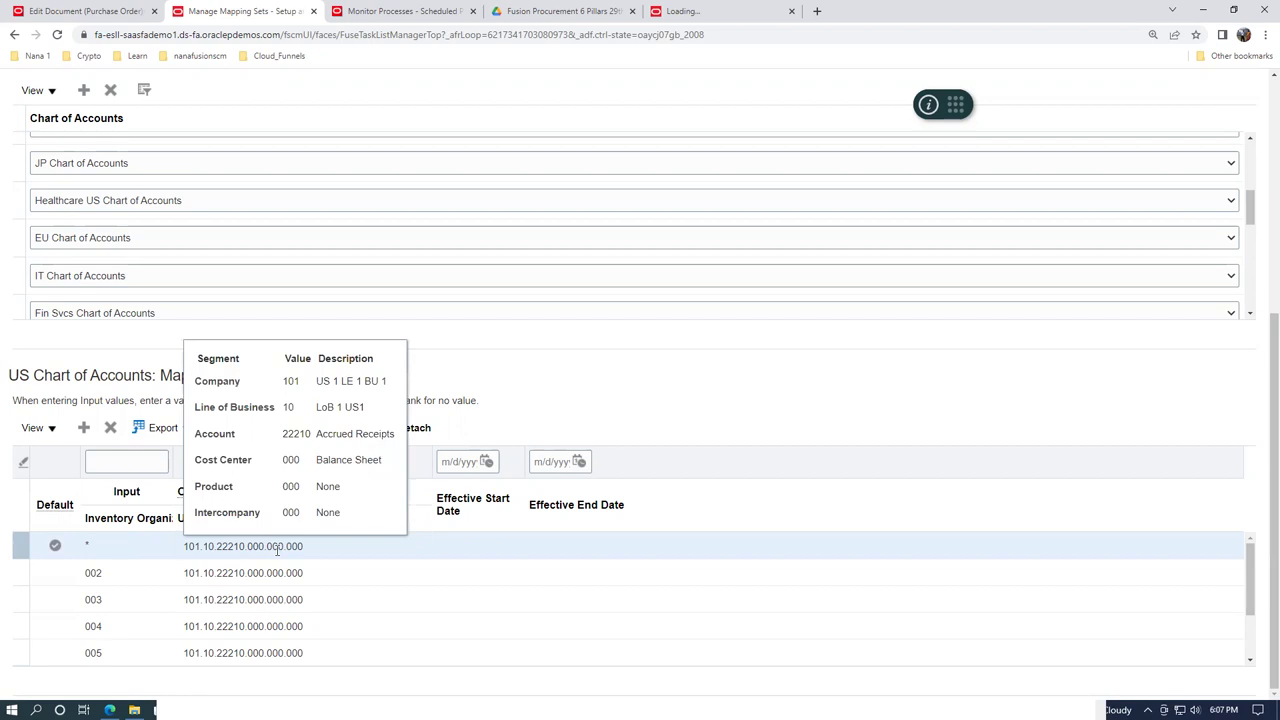
Switch to the P_to_P_Process workbook in Excel and examine the AP liability and inventory AP accrual entries
key("alt+Tab")
key("alt+Tab")
key("alt+Tab")
key("alt+Tab")
key("alt+Tab")
key("alt+Tab")
key("alt+Tab")
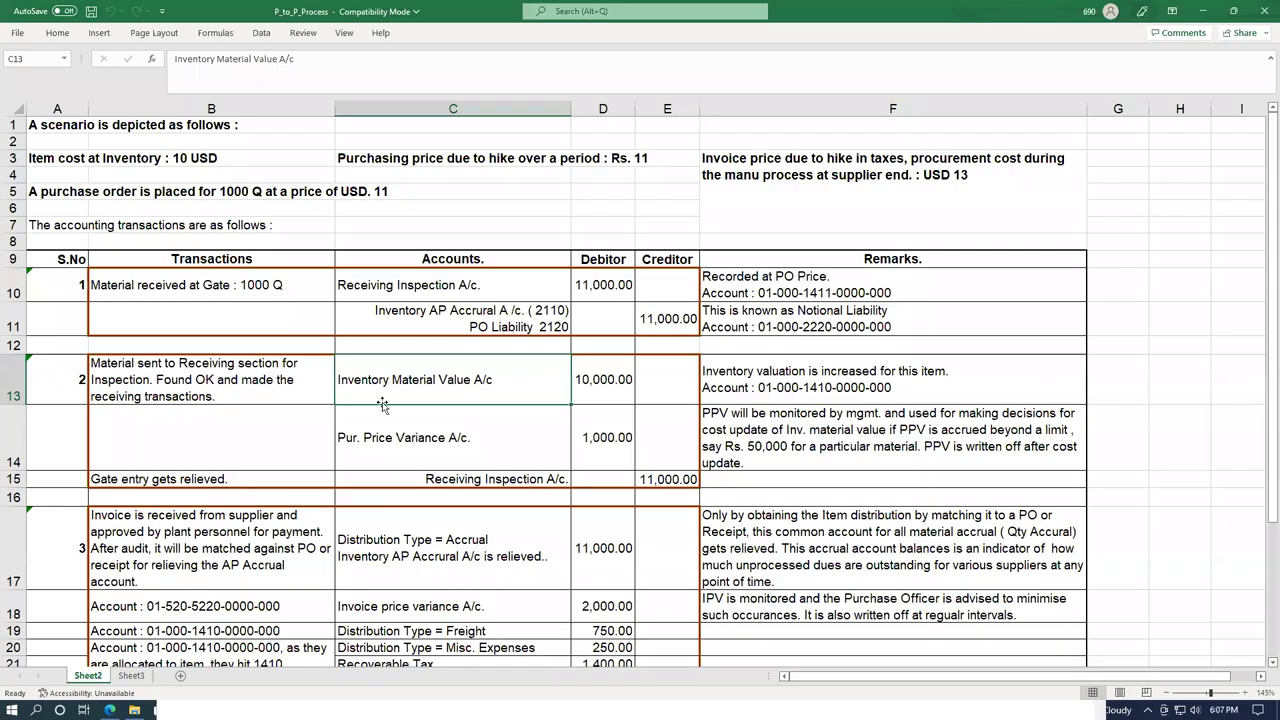
scroll(608, 550, "down", 2)
left_click(550, 586)
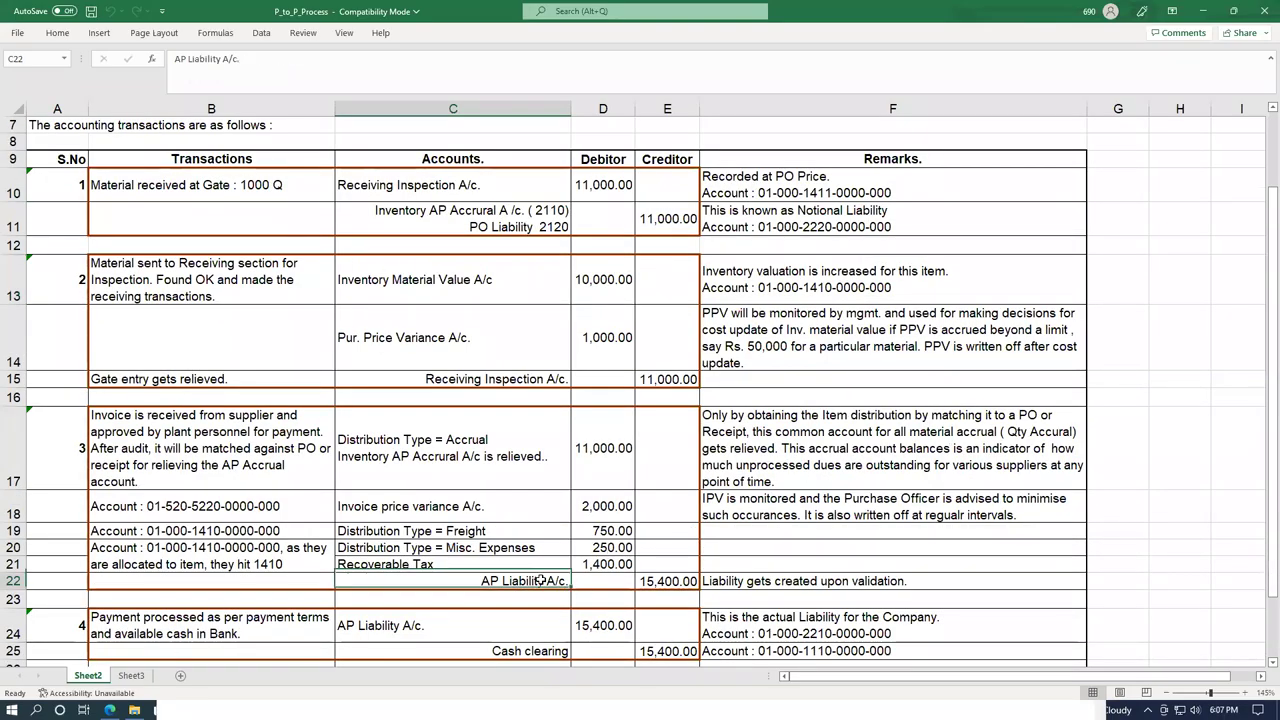
left_click(764, 584)
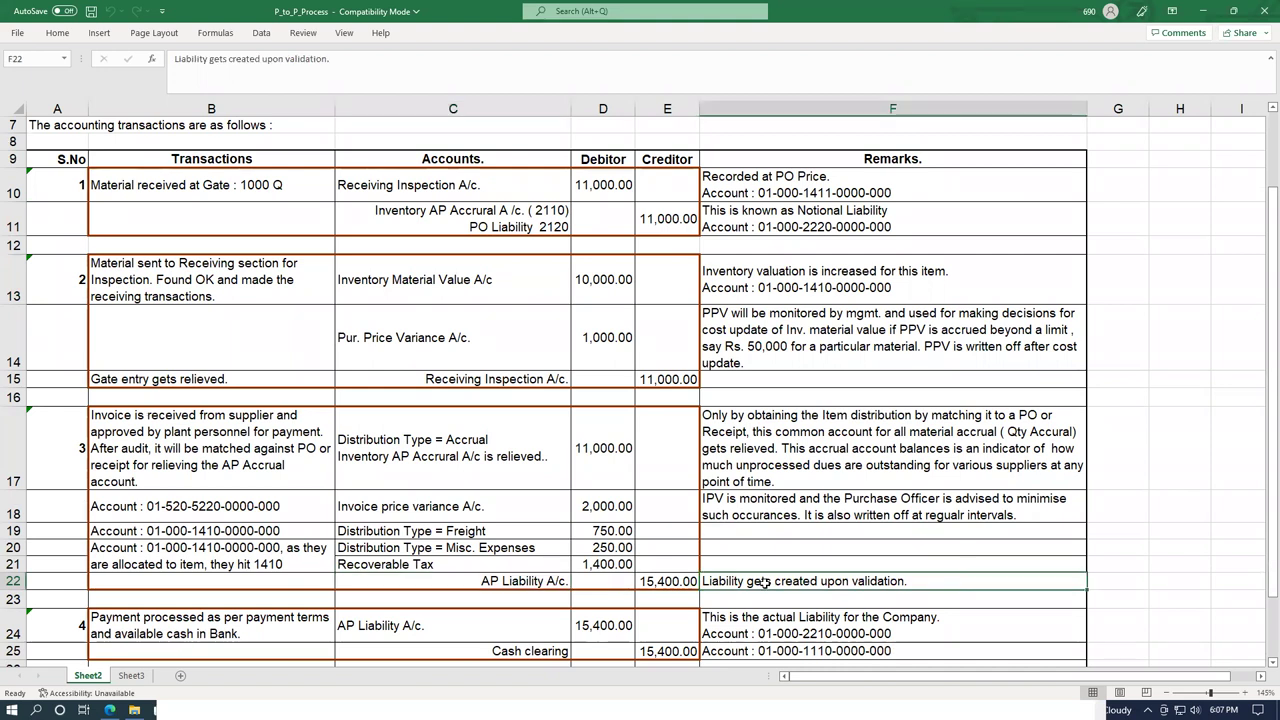
left_click(650, 217)
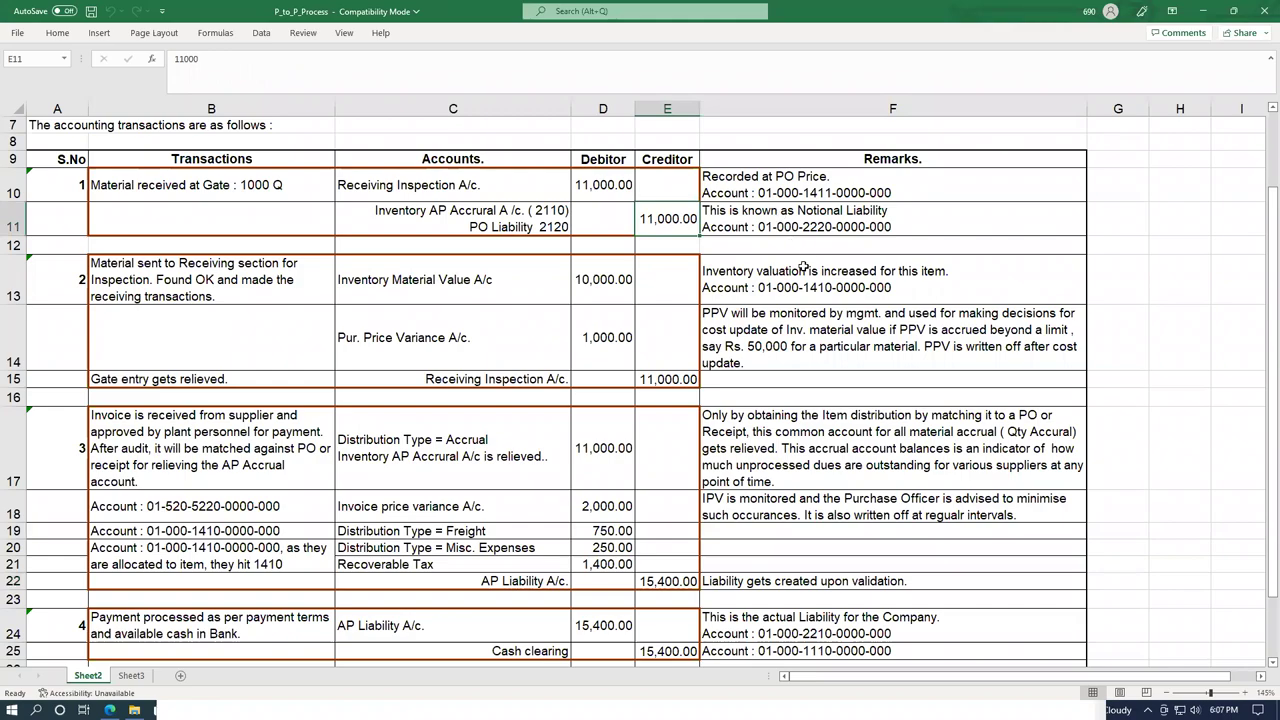
Return to the Accrual Account mapping set in the browser and set the default mapping's output to 101.10.22270.000.000.000
key("alt+Tab")
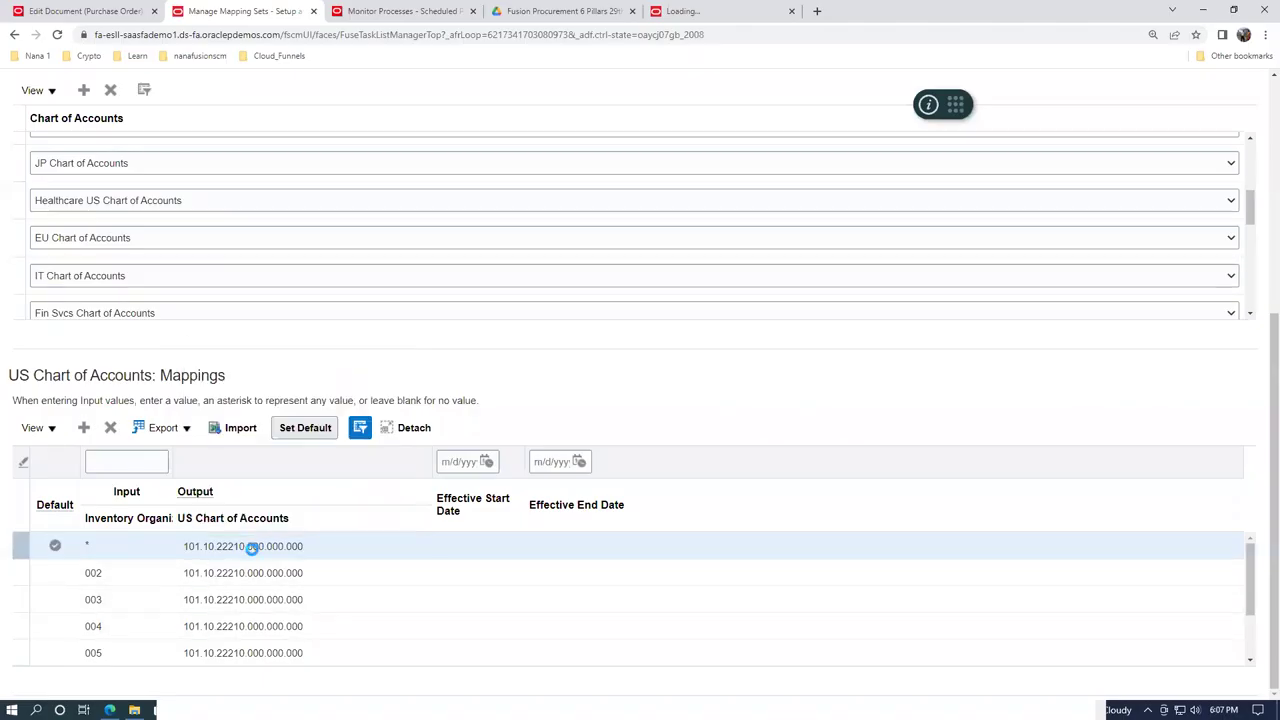
left_click(249, 546)
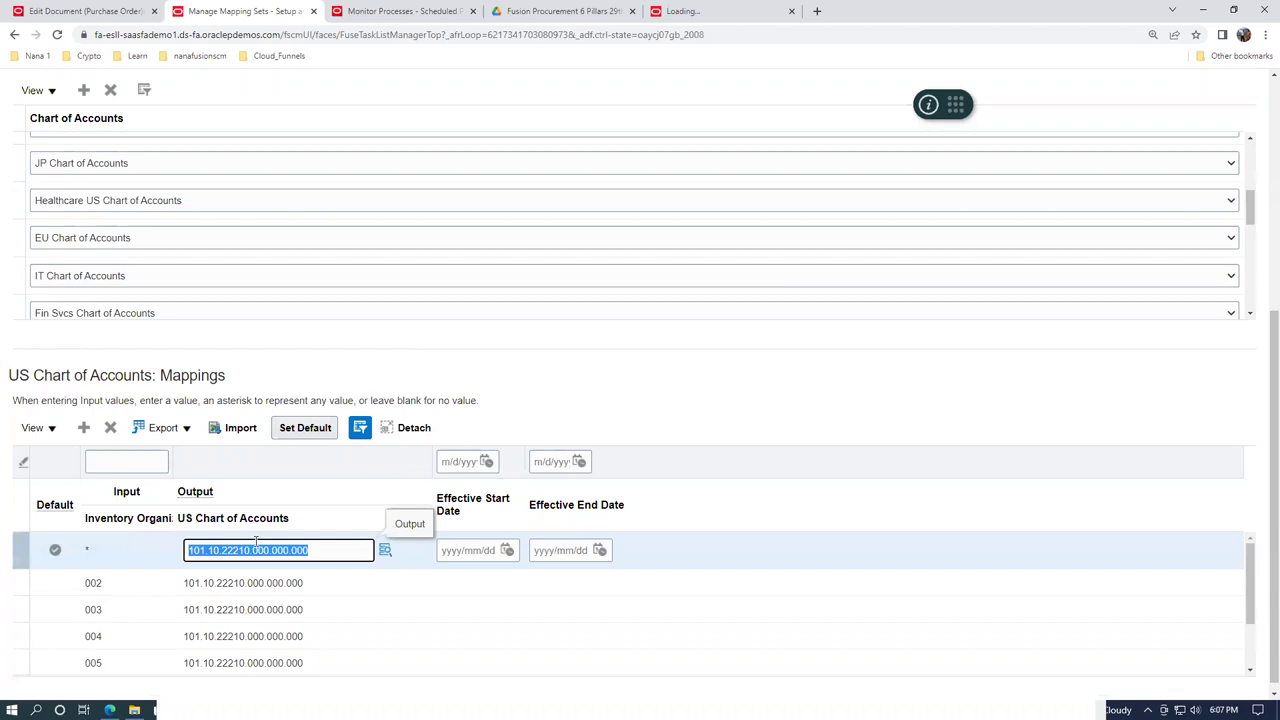
left_click(244, 551)
key("BackSpace")
type("7")
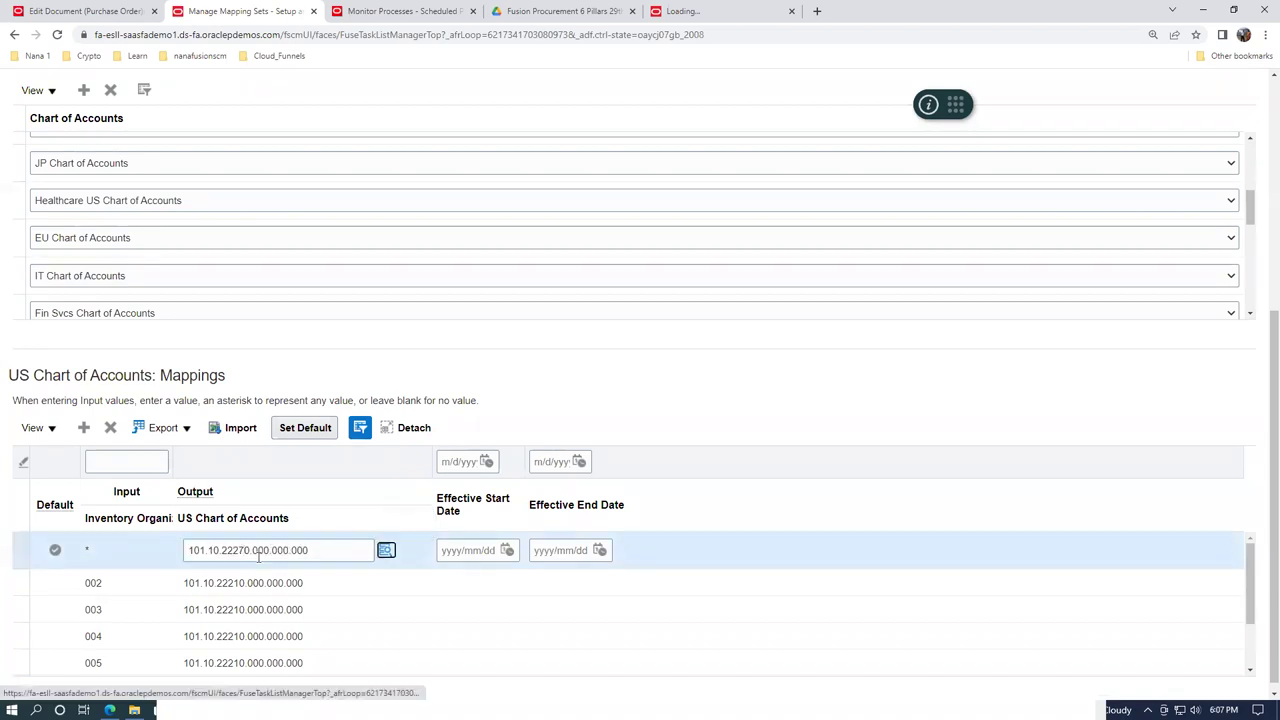
left_click(647, 404)
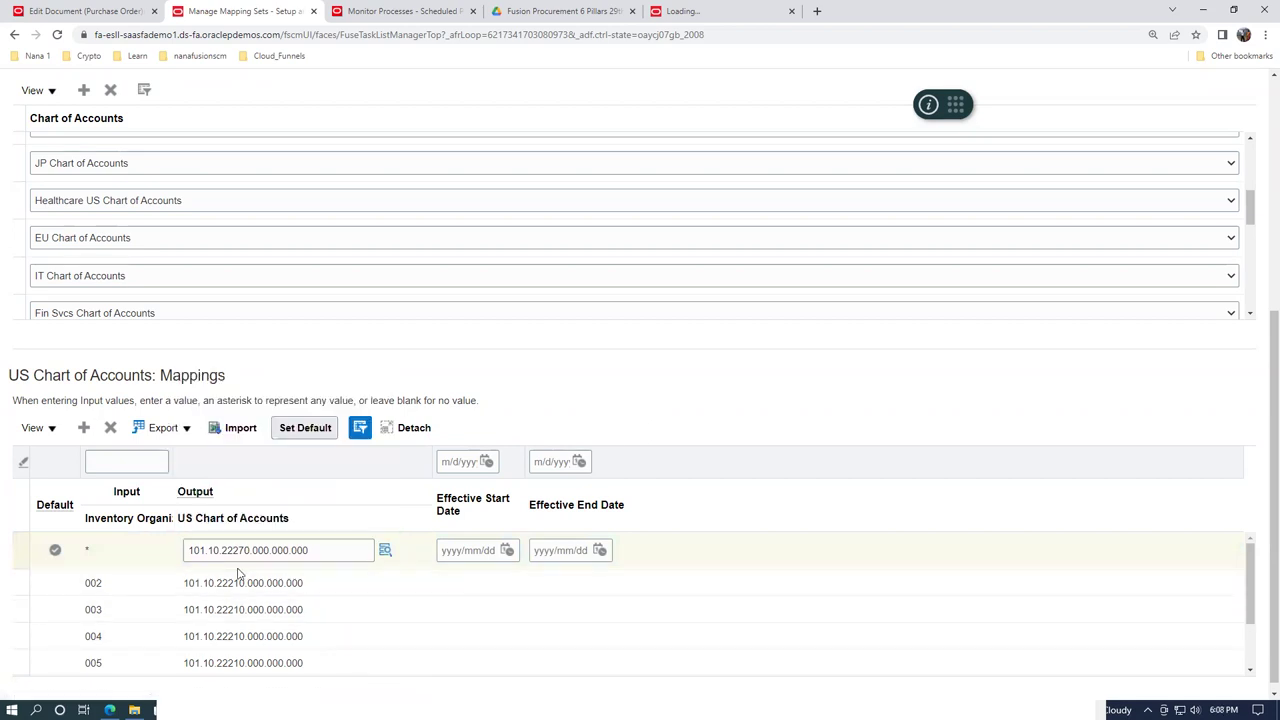
Switch to the P_to_P_Process workbook in Excel and compare the Inventory AP Accrual entry with the AP Liability entry and their remarks
key("alt+Tab")
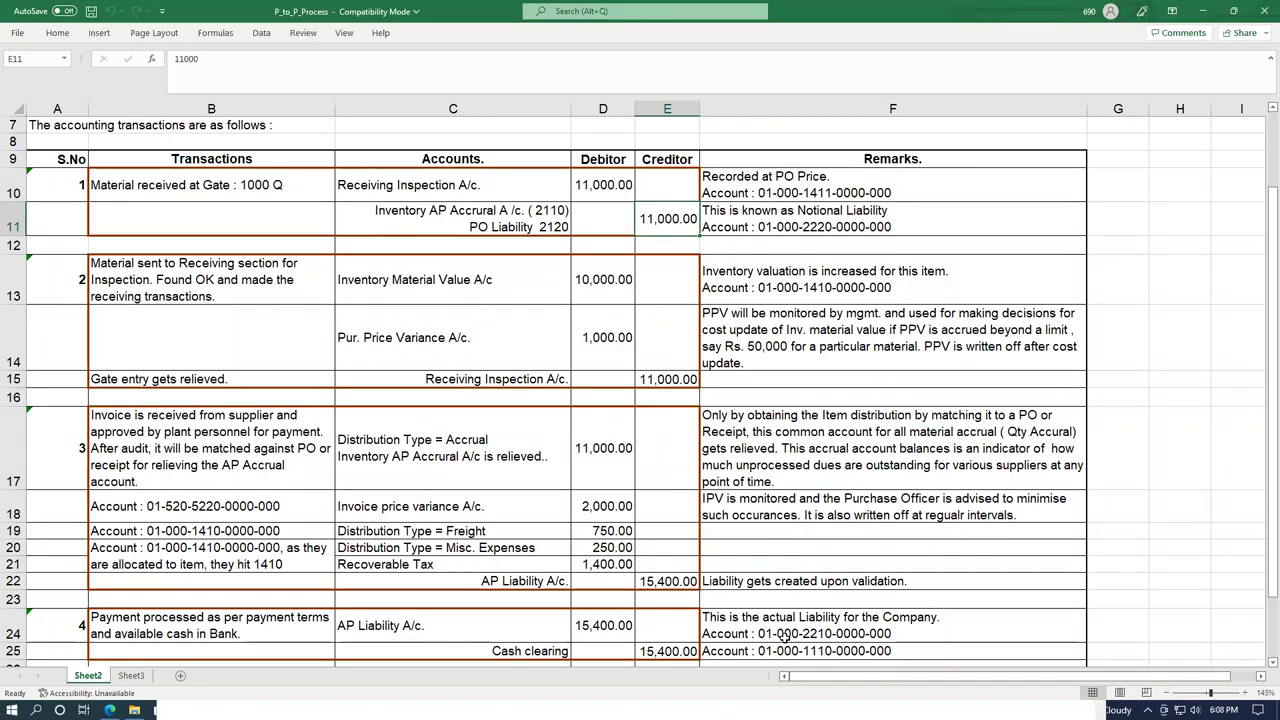
left_click(750, 585)
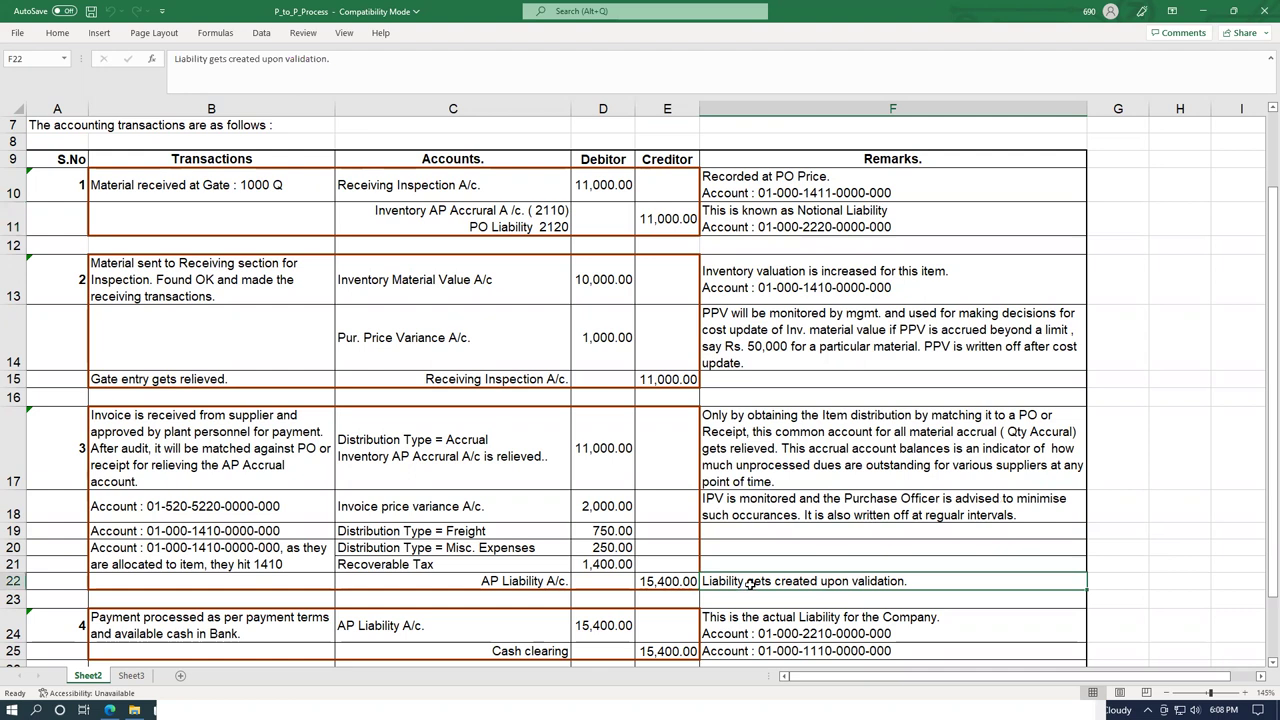
left_click_drag(509, 577, 654, 568)
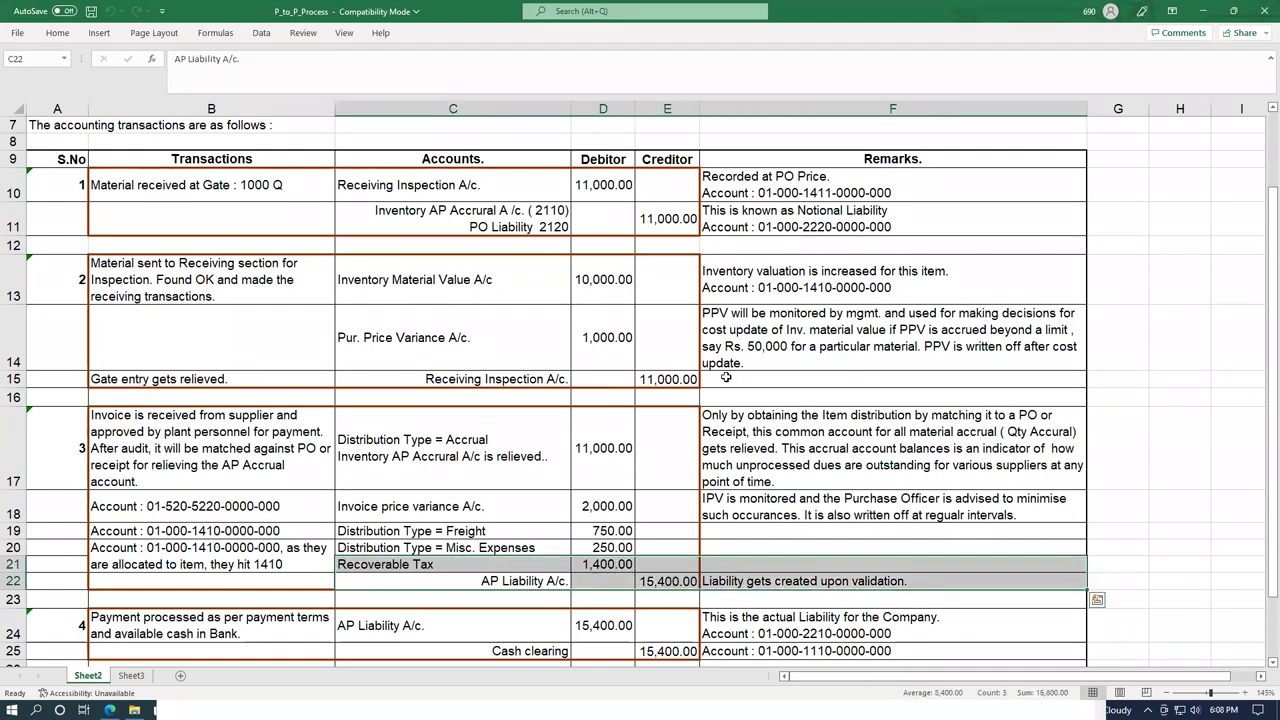
left_click(651, 214)
left_click_drag(537, 225, 740, 222)
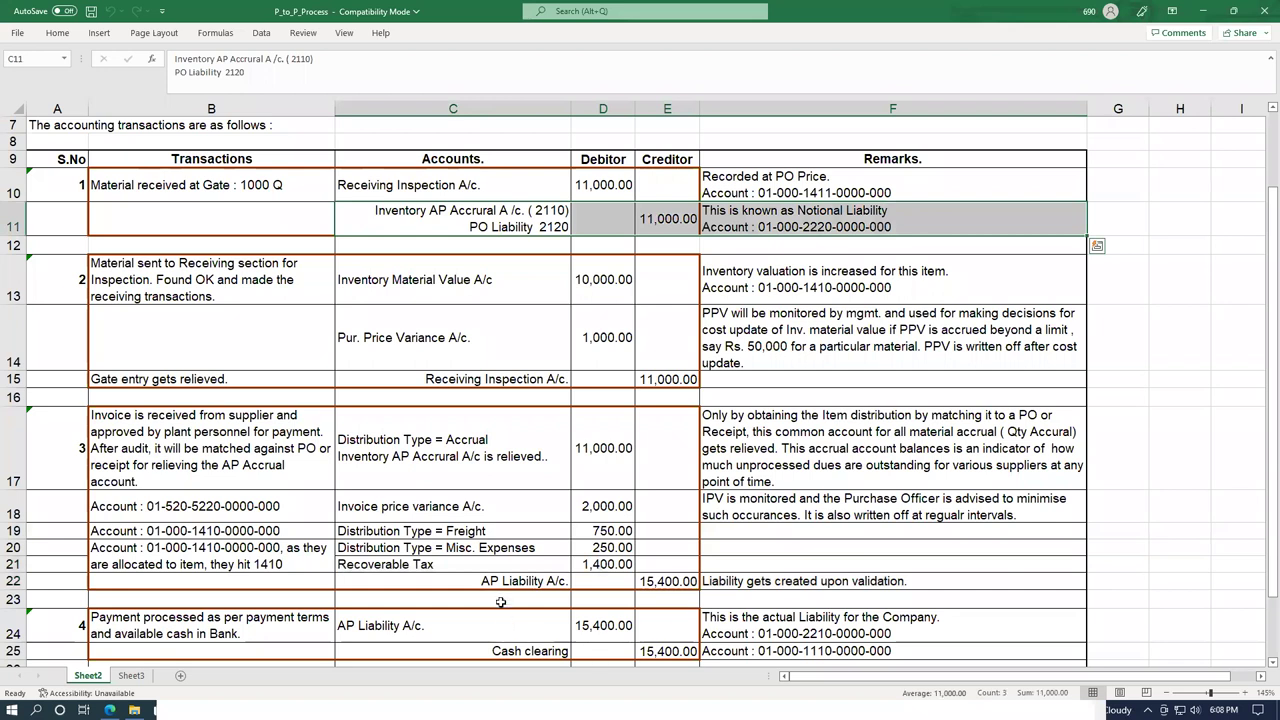
left_click_drag(511, 587, 749, 587)
left_click(651, 221)
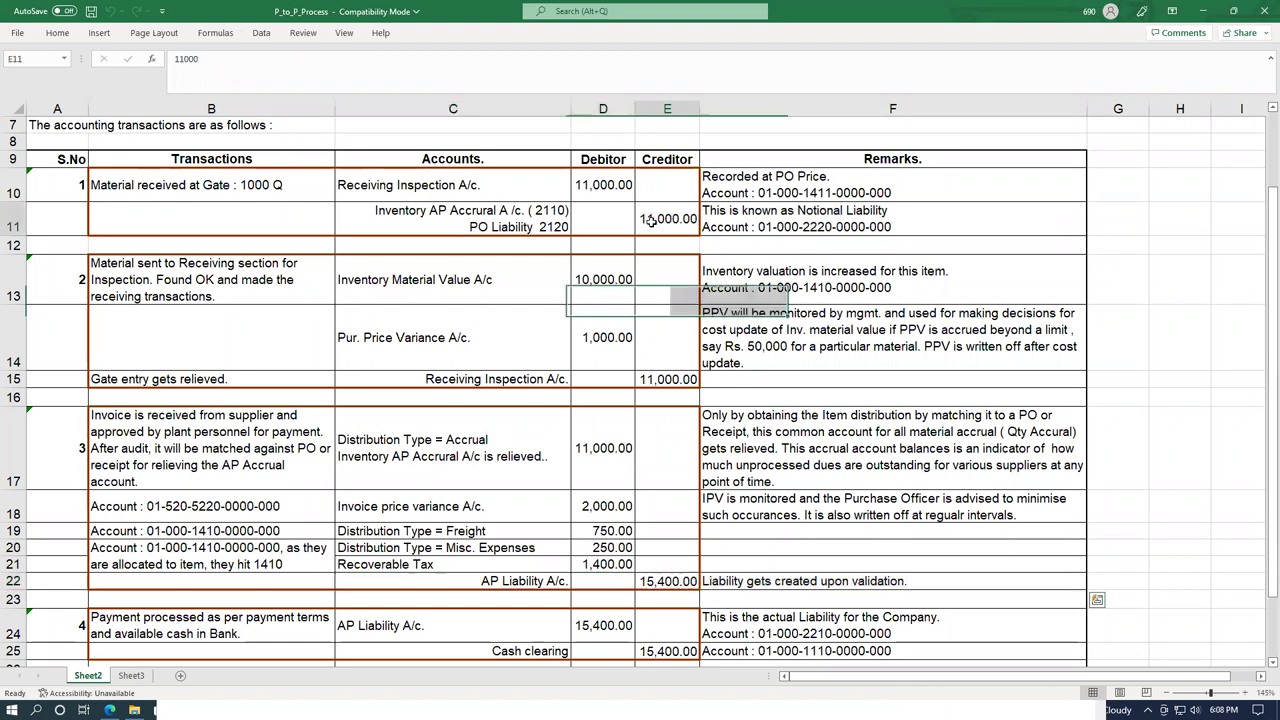
left_click_drag(514, 218, 773, 209)
Return to the browser, save and close the Accrual Account - Organization mapping set, and leave the Cost Management mapping sets
key("alt+Tab")
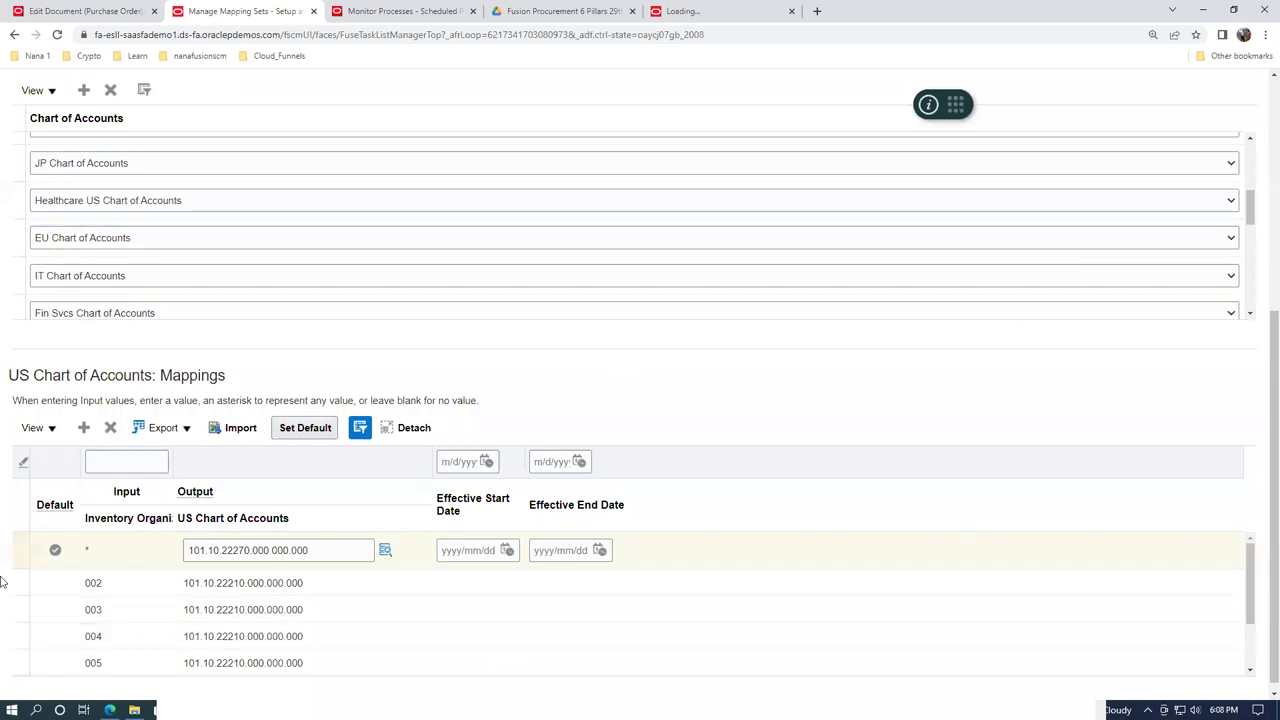
scroll(1230, 315, "up", 5)
scroll(1250, 310, "up", 3)
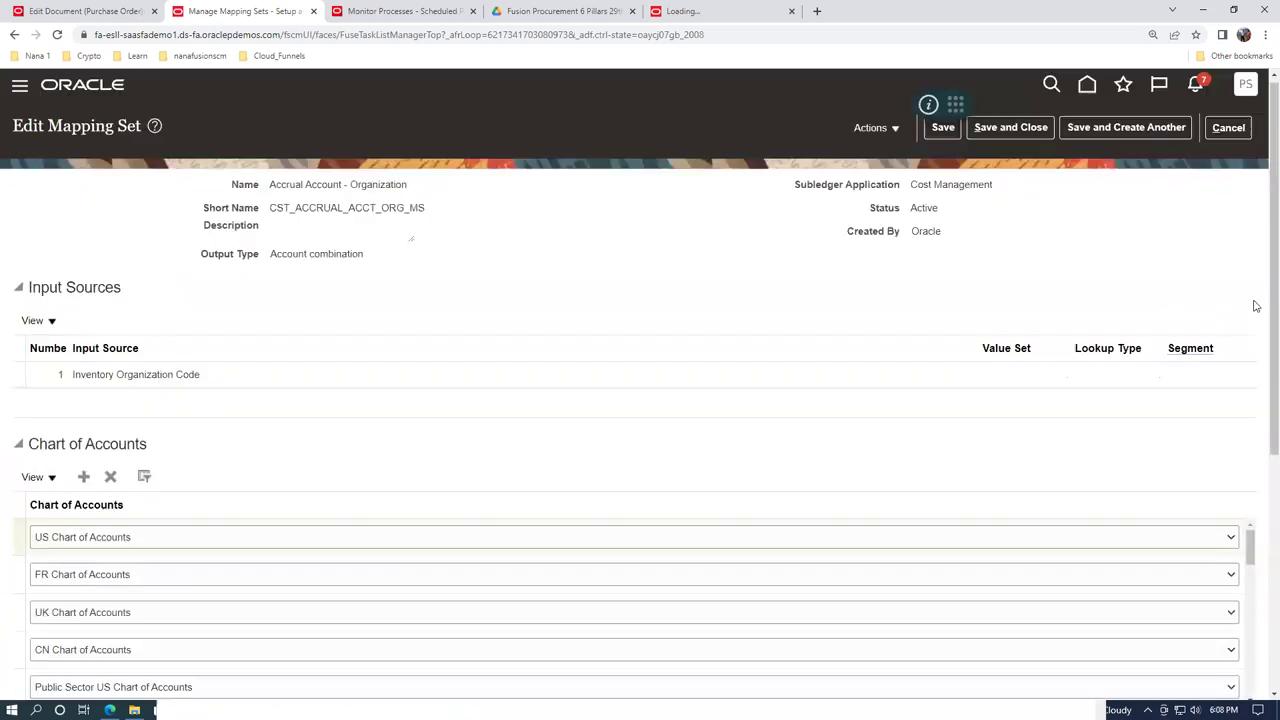
left_click(1008, 132)
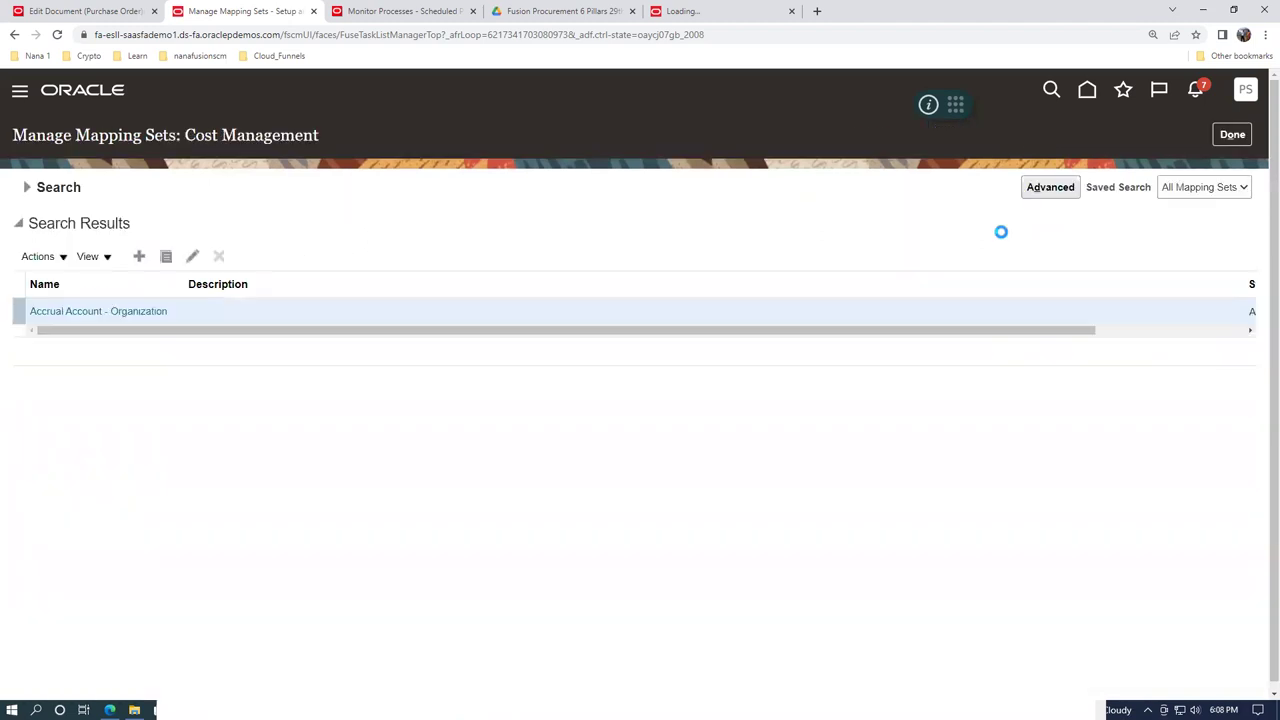
left_click(1238, 134)
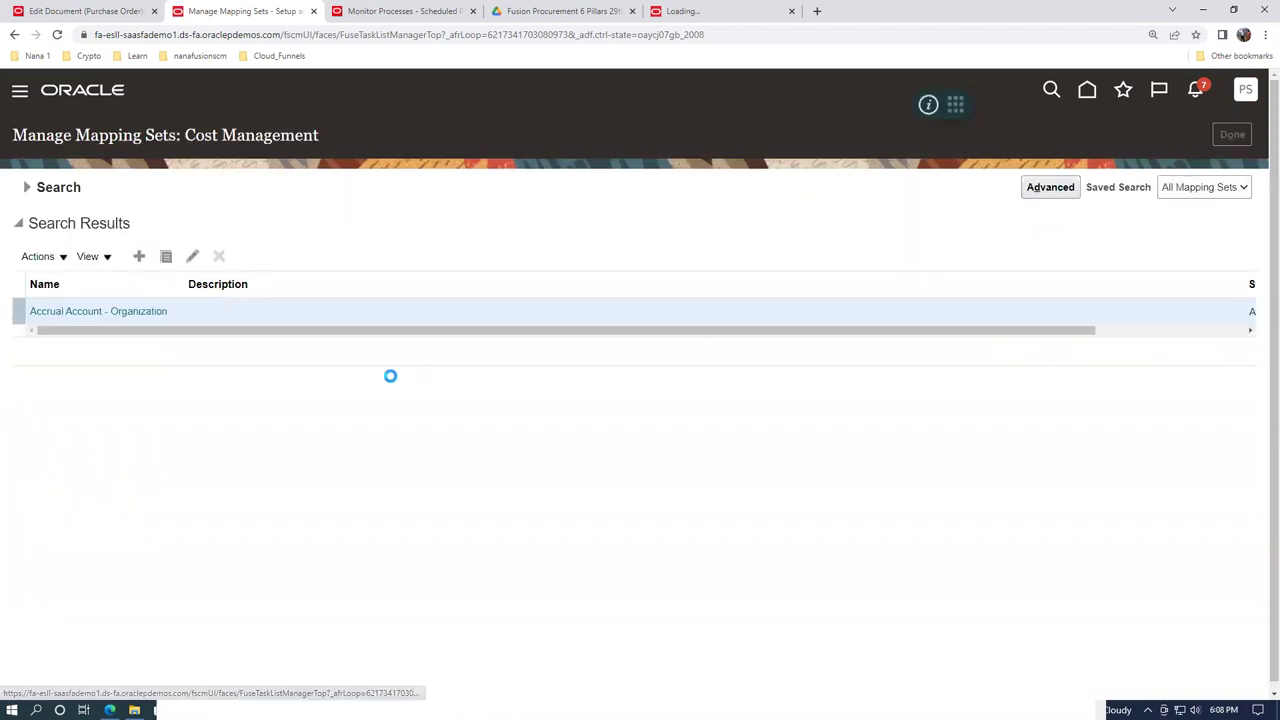
Go back to the purchase order being edited, save it, and validate it, dismissing the validation messages
left_click(97, 13)
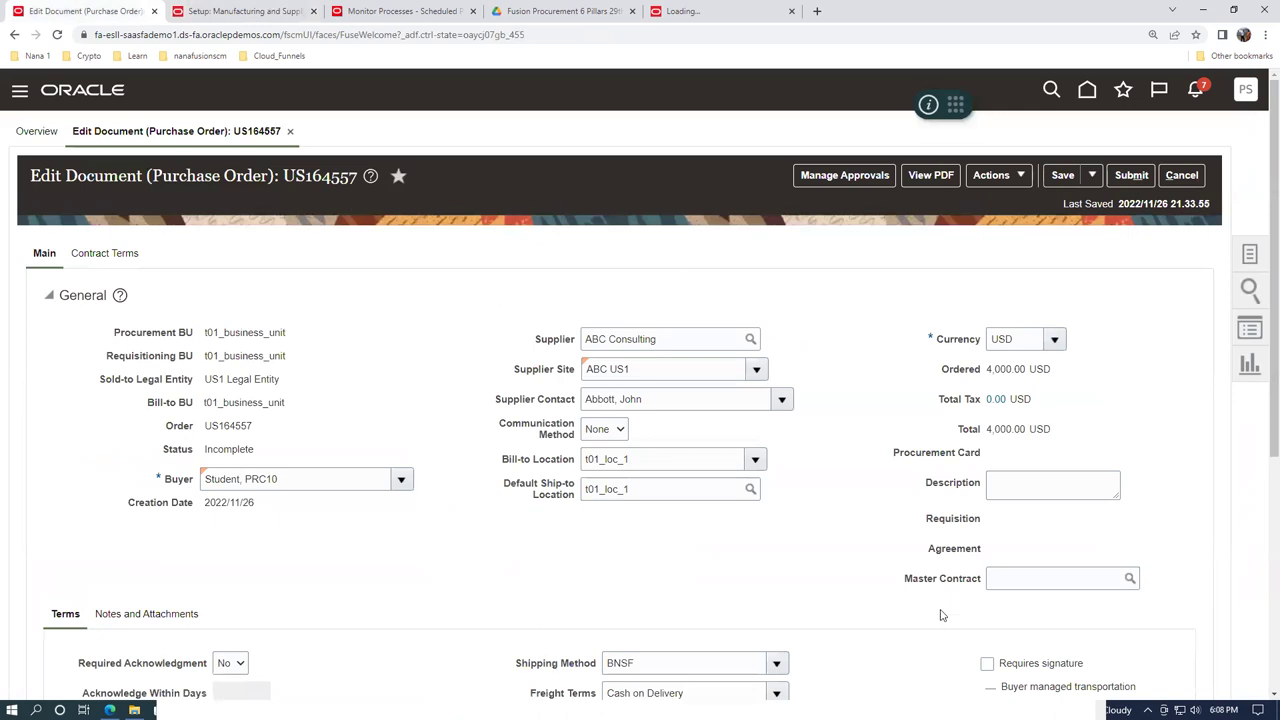
left_click(1061, 176)
left_click(1007, 181)
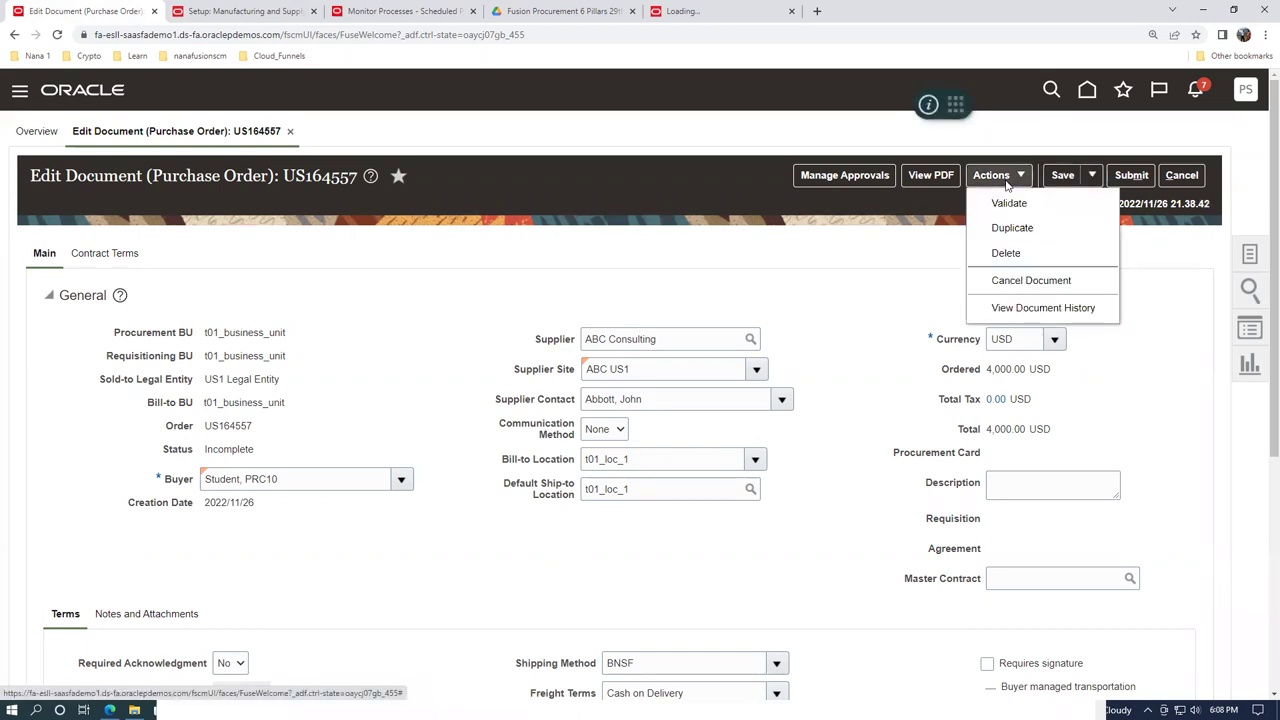
left_click(1006, 200)
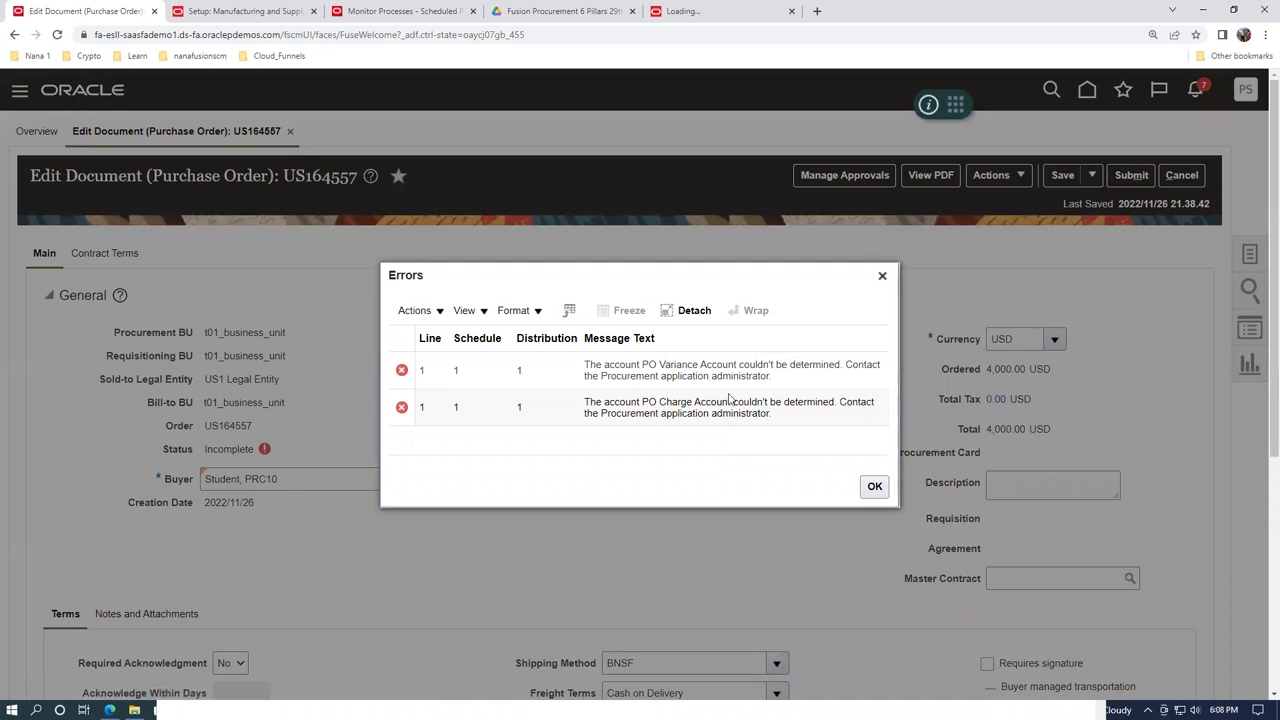
left_click(882, 494)
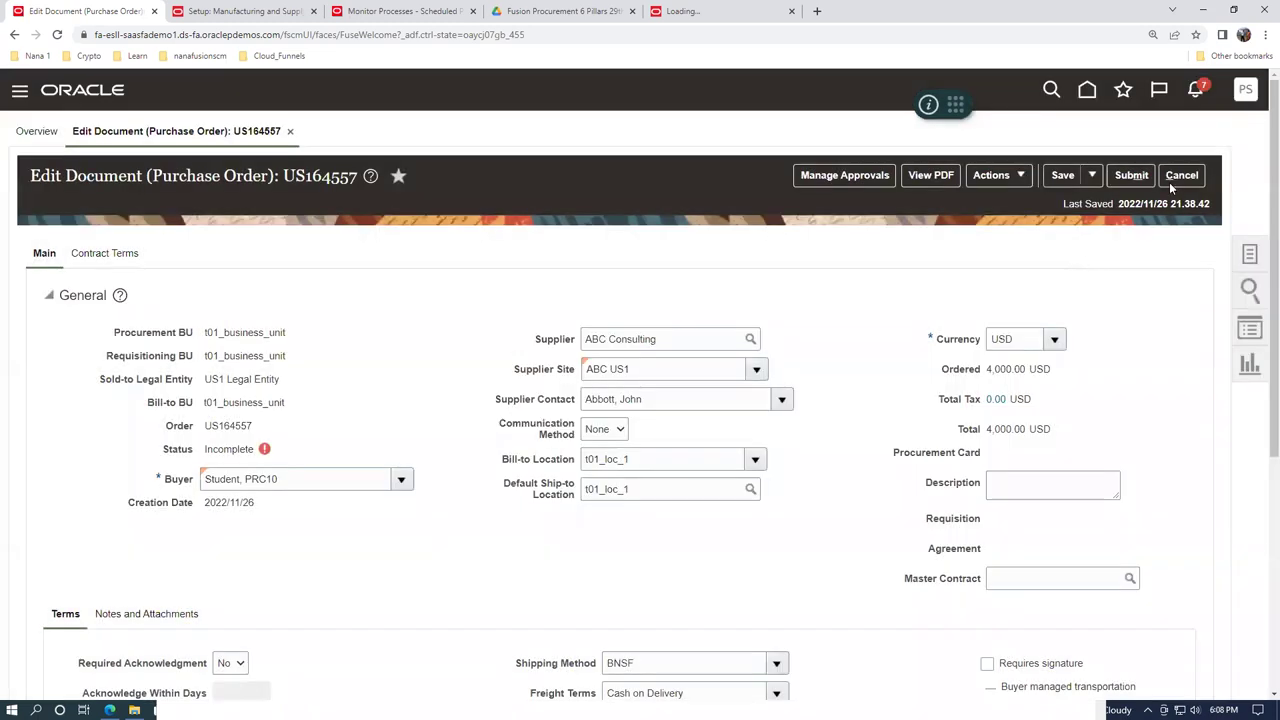
Close the purchase order's editing page without saving, and sign out of the application and back in
left_click(1172, 178)
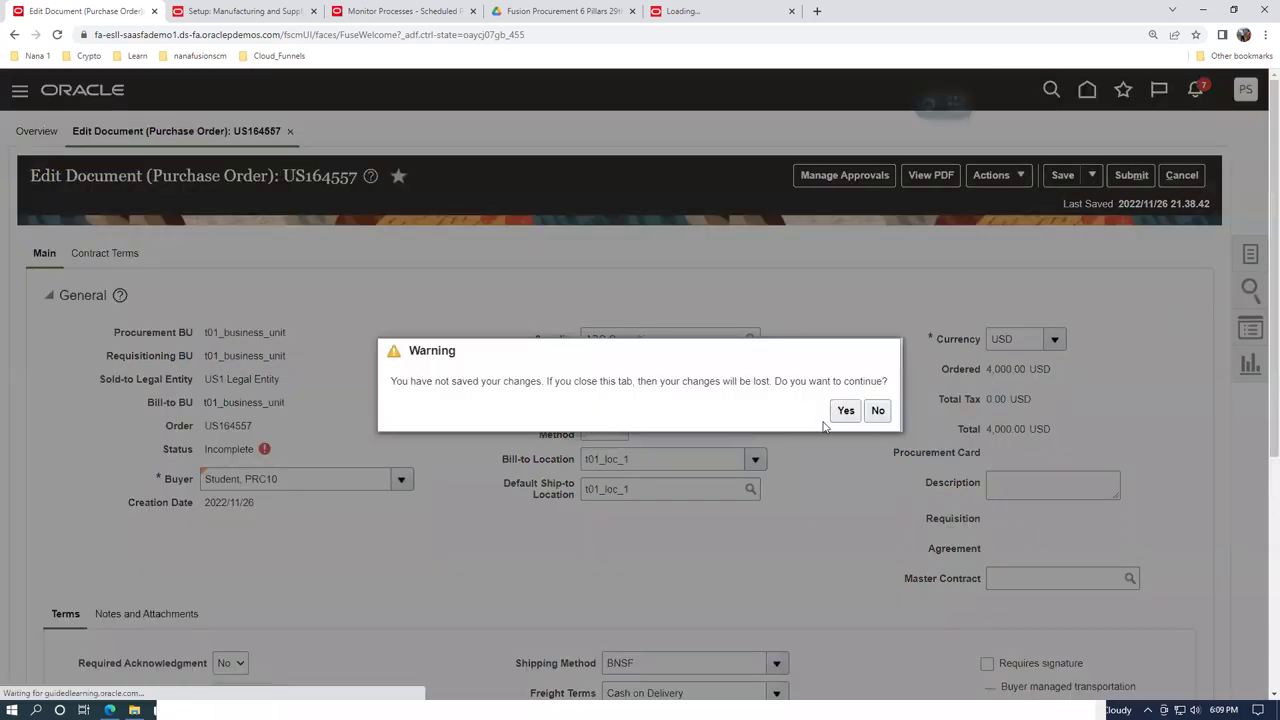
left_click(846, 410)
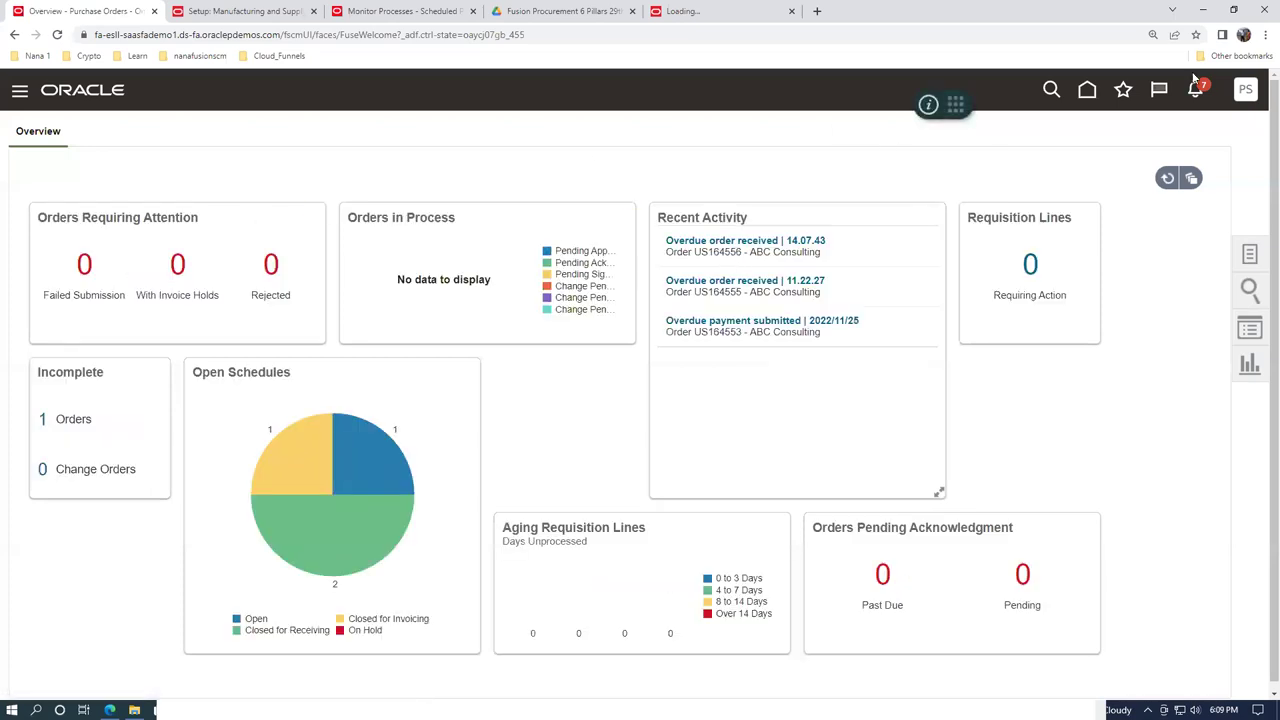
left_click(1253, 92)
left_click(1212, 131)
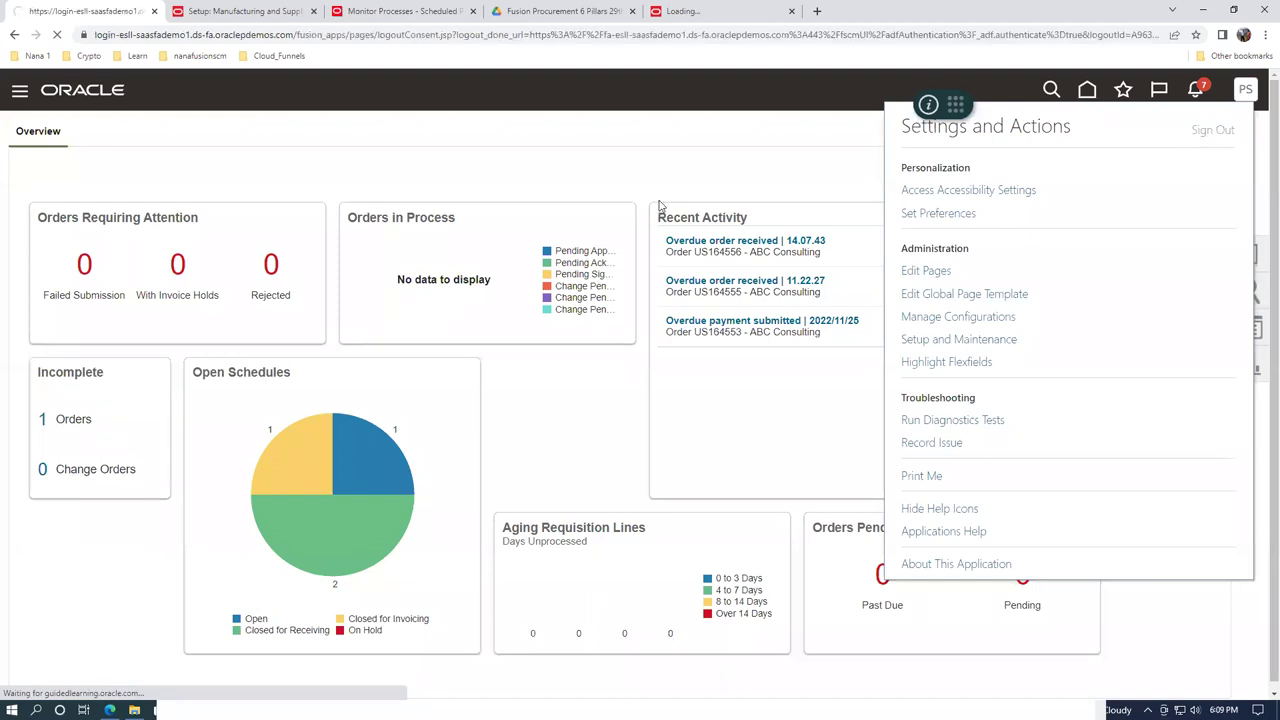
left_click(665, 354)
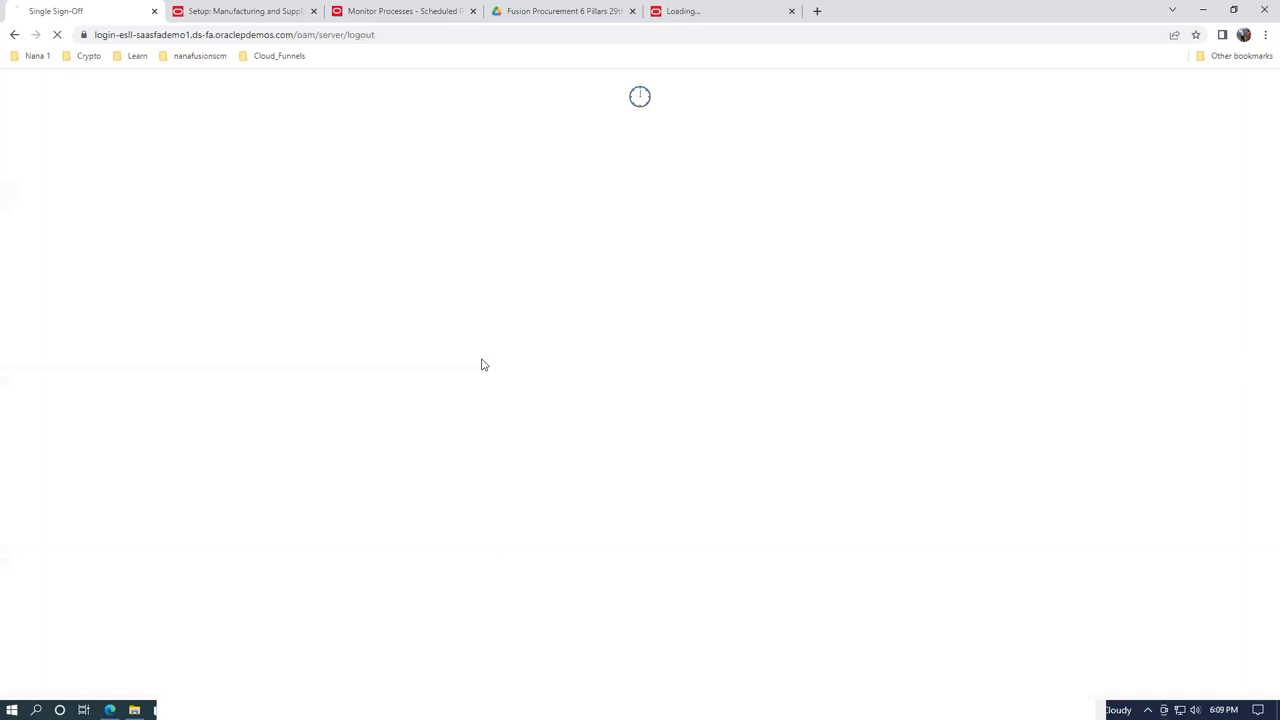
left_click(582, 390)
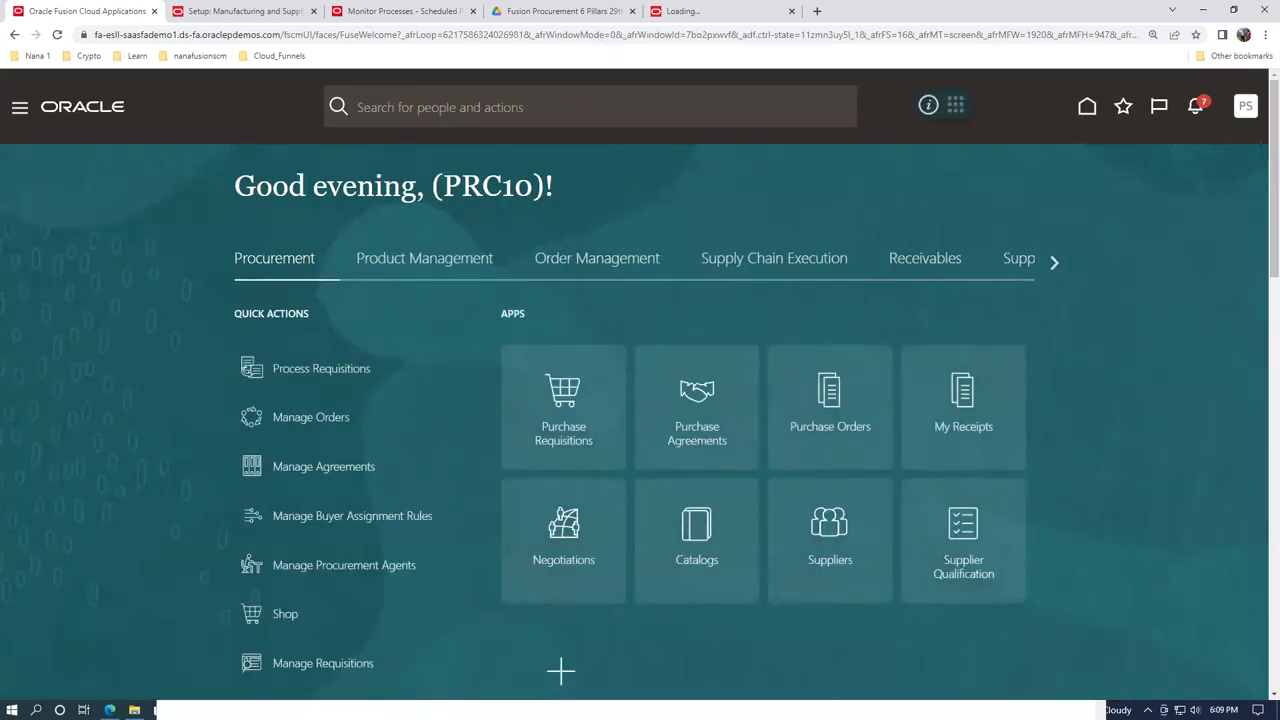
Open the PO Overview favorite and go to Manage Orders
left_click(1124, 108)
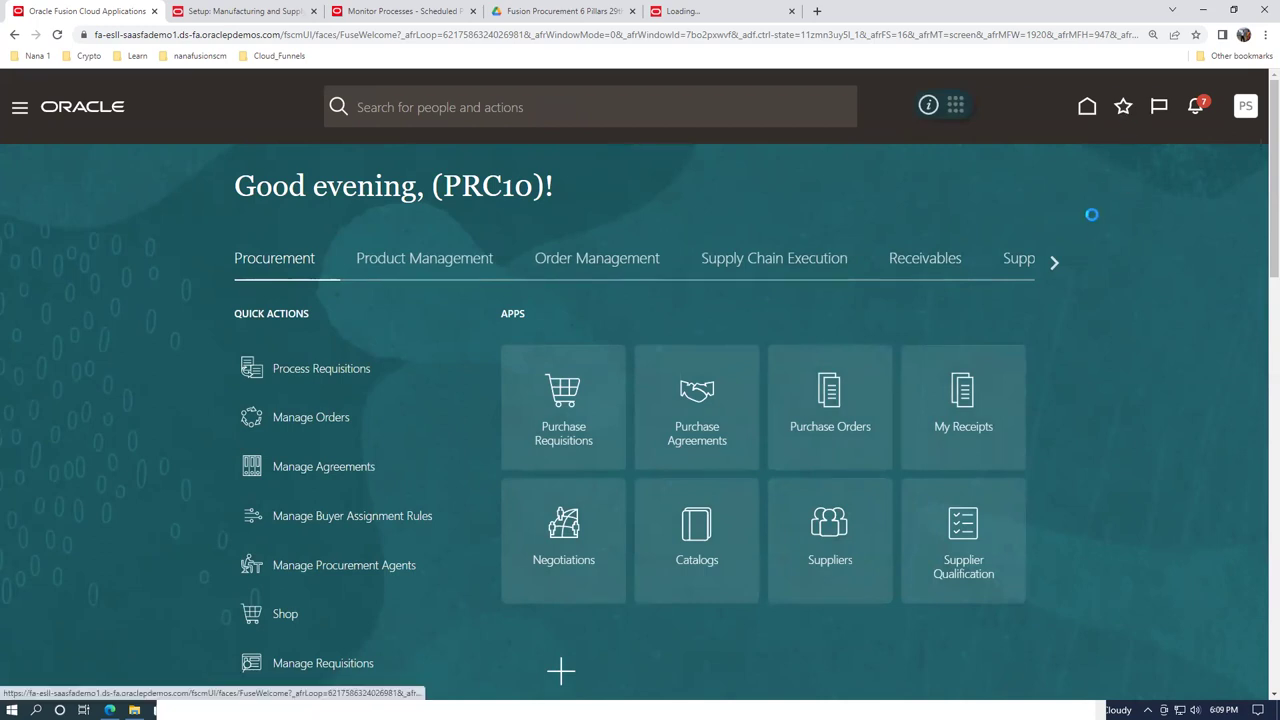
left_click(834, 358)
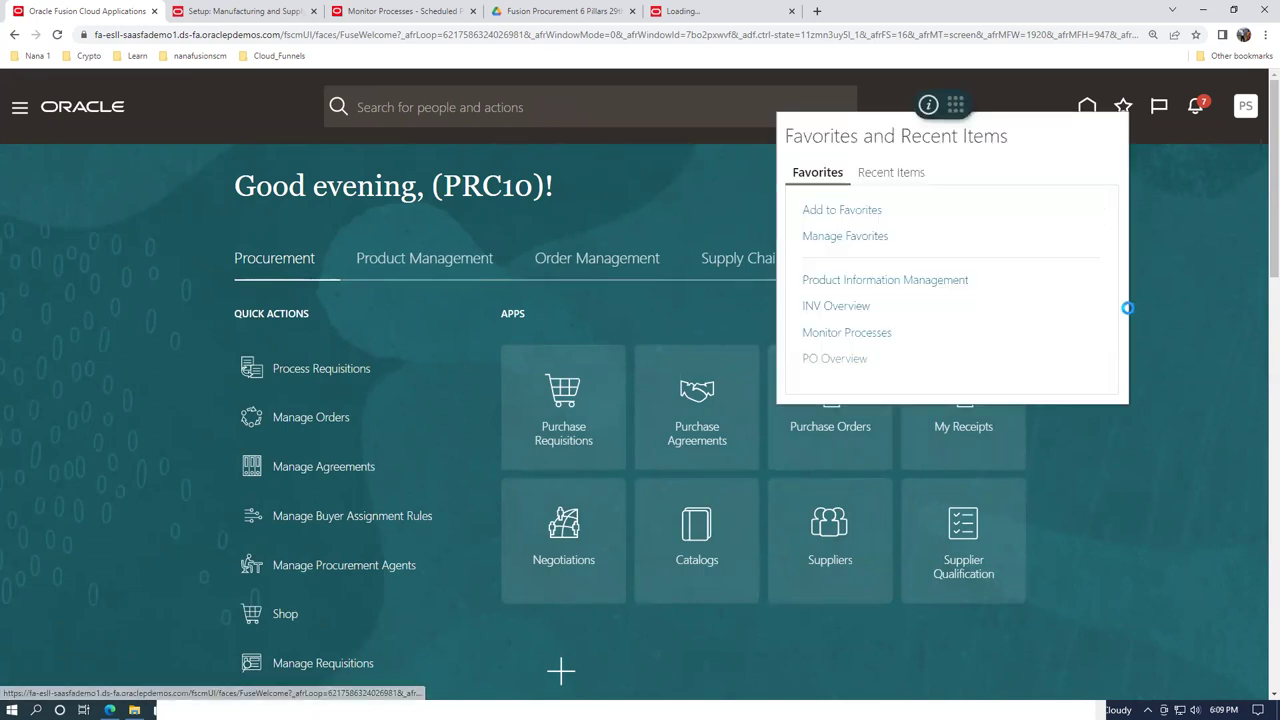
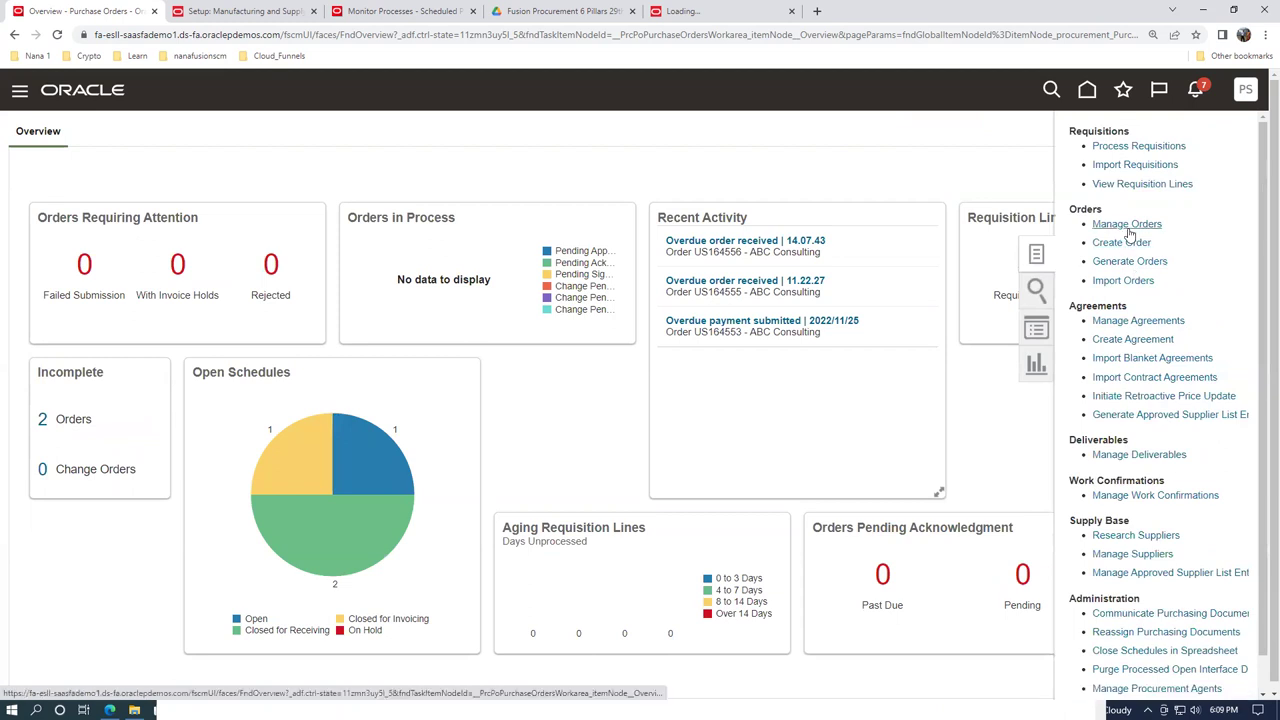
left_click(1127, 224)
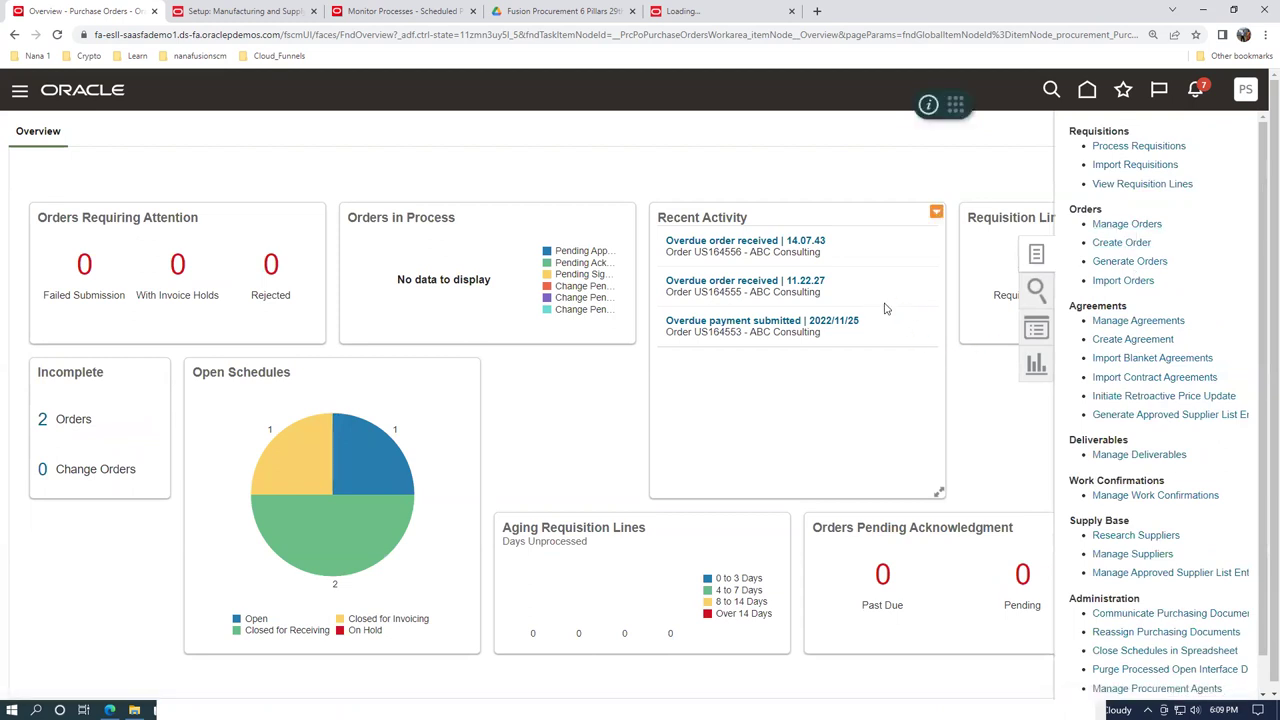
Search for the incomplete ABC Consulting purchase order by the order number kept in Notepad, and open it
left_click(904, 338)
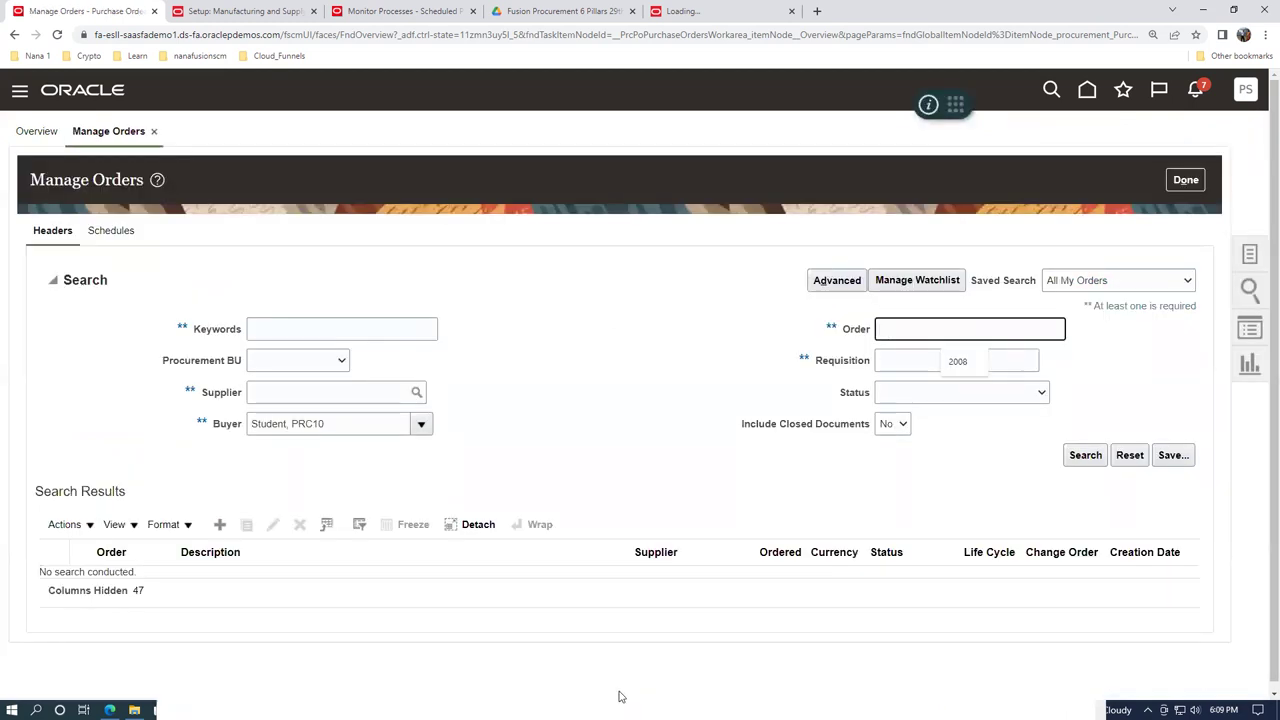
key("alt+Tab")
key("alt+Tab")
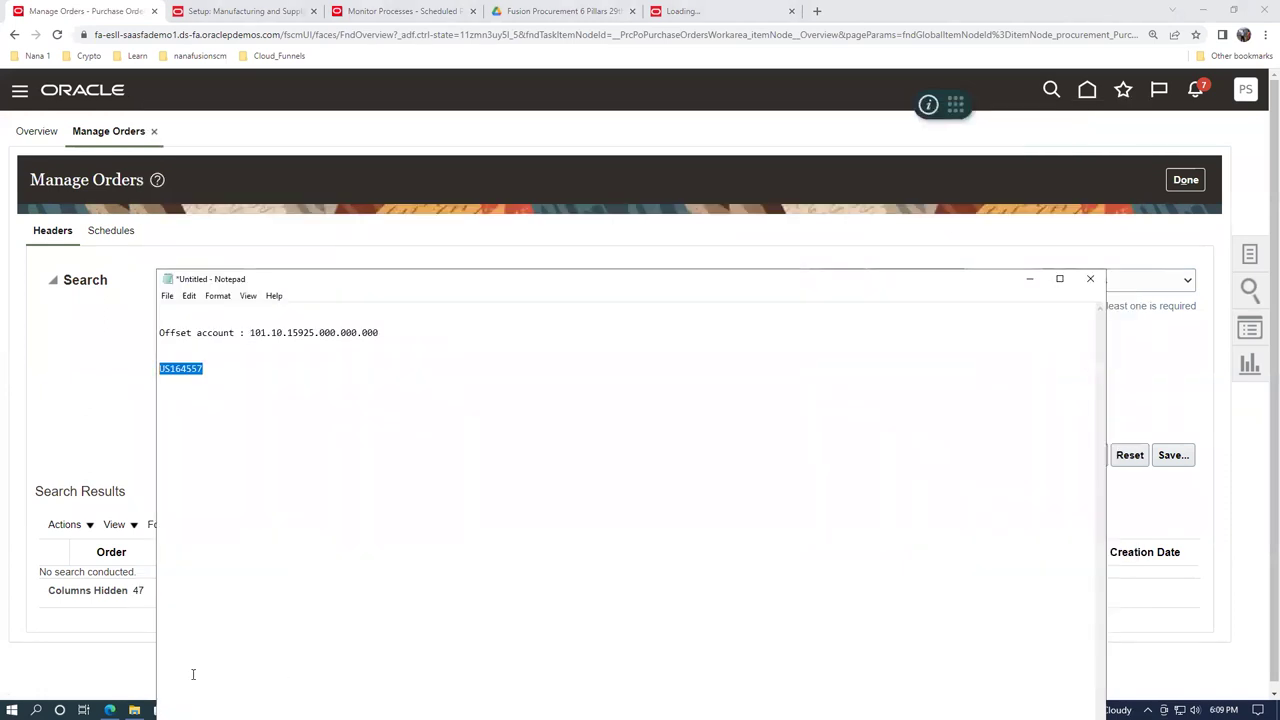
left_click(41, 461)
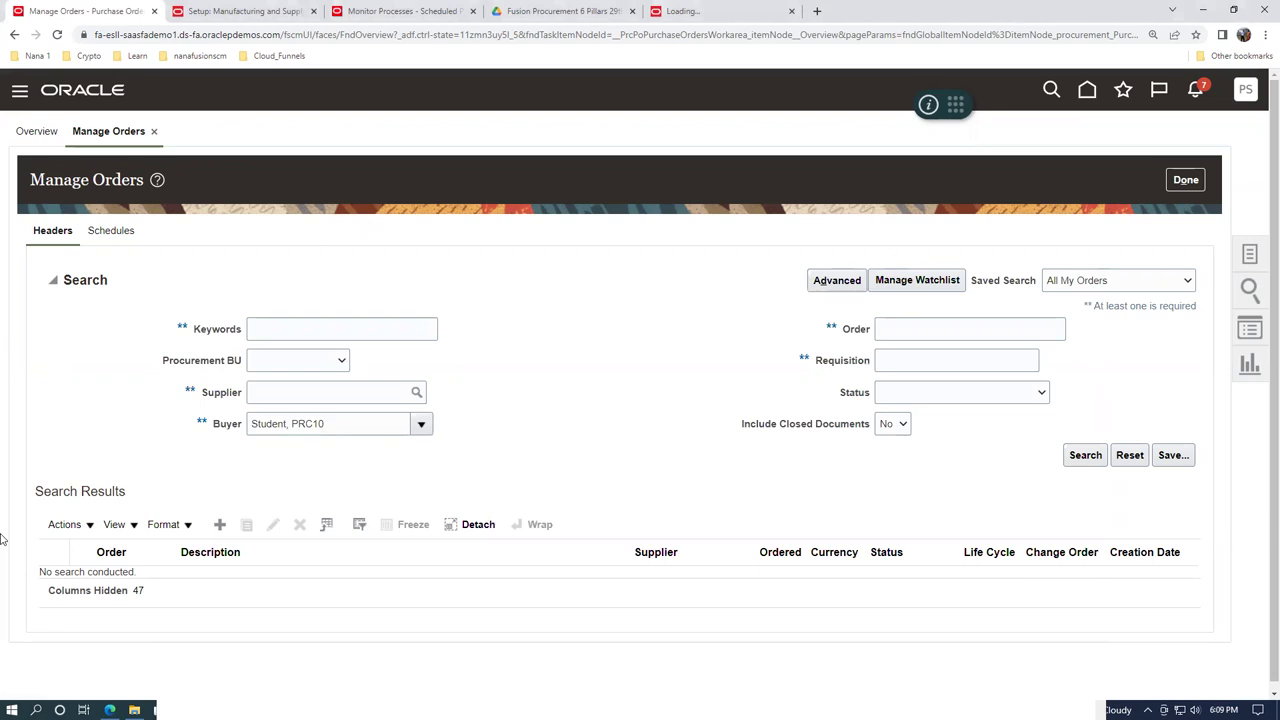
left_click(968, 337)
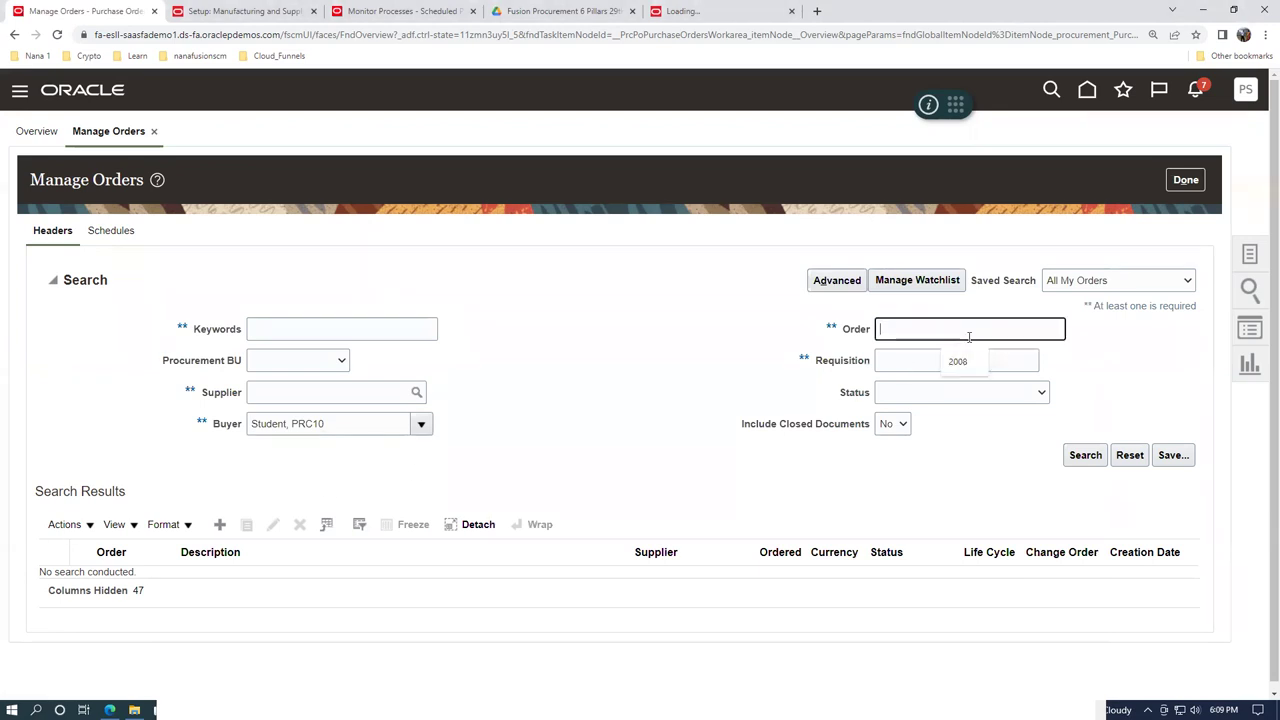
type("US164557")
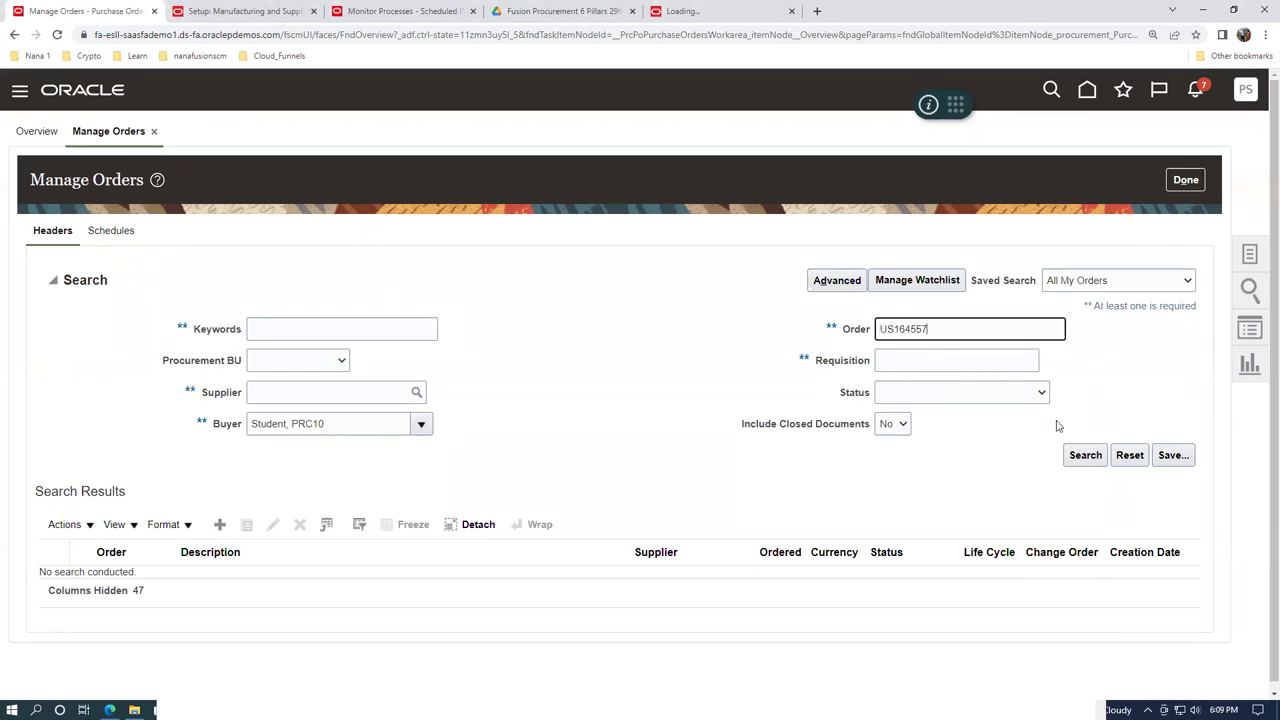
left_click(1086, 458)
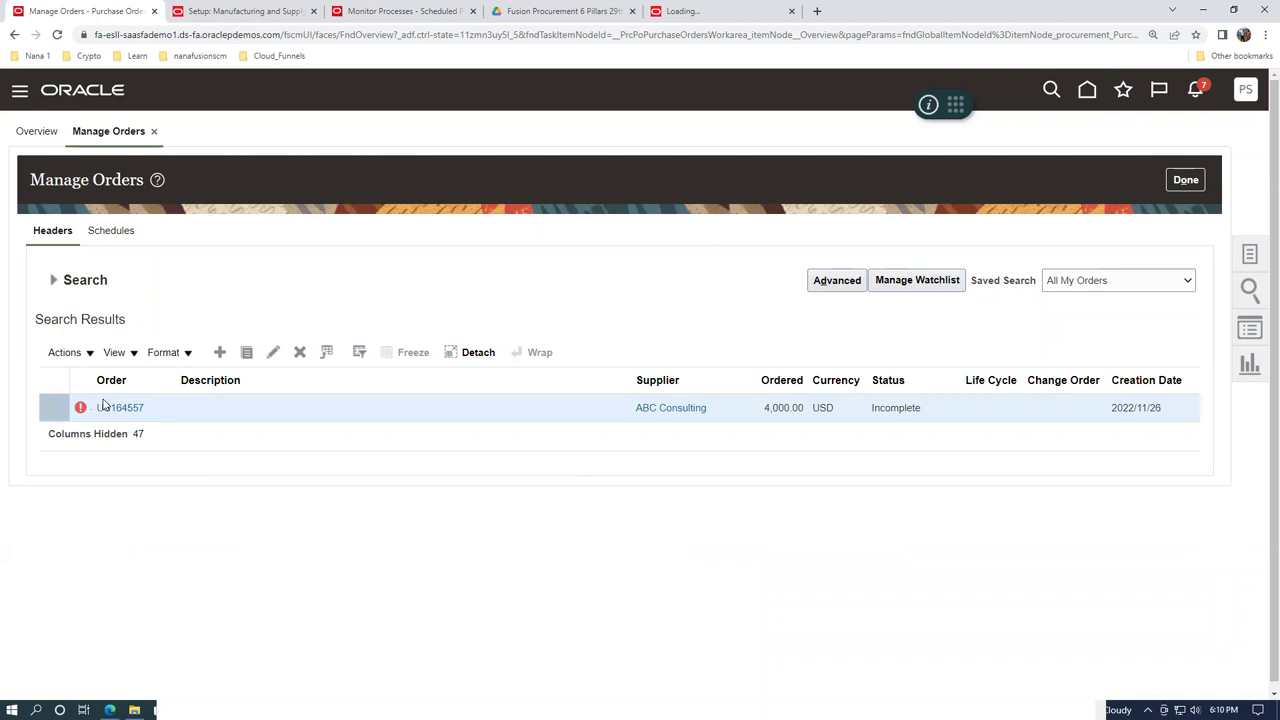
left_click(112, 408)
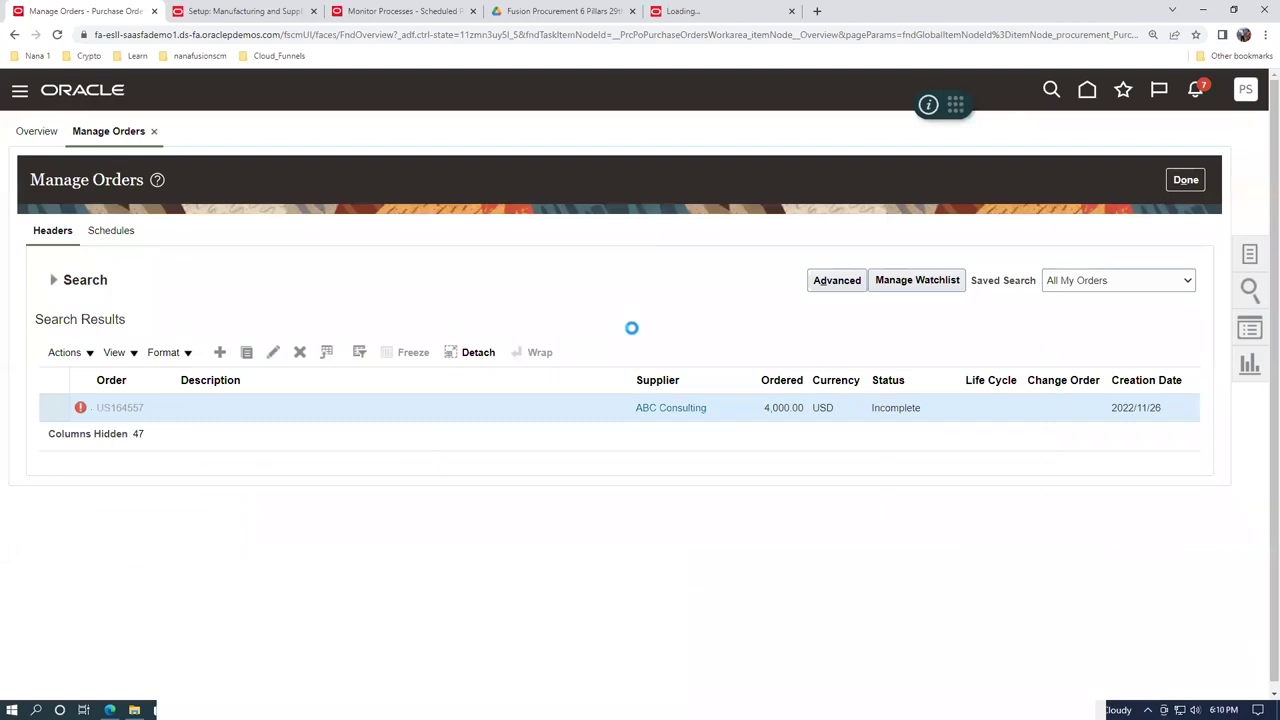
Open the ABC Consulting purchase order for editing and validate it
left_click(1050, 182)
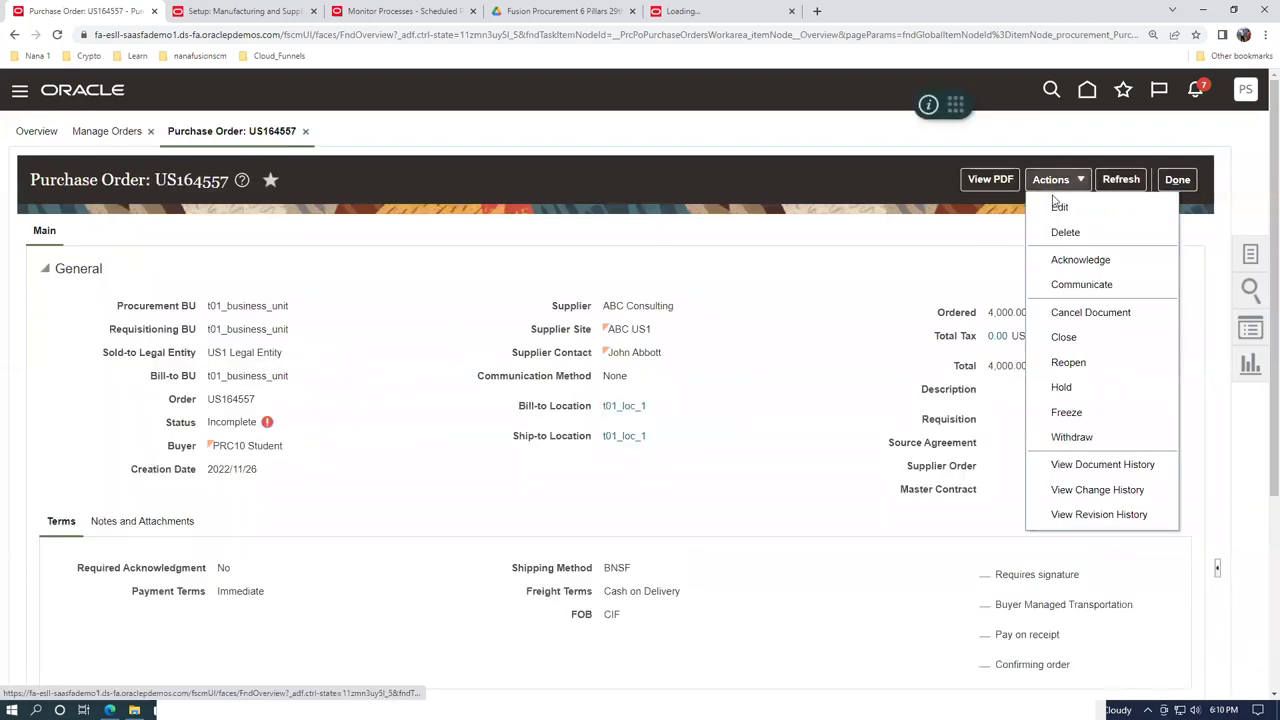
left_click(1057, 206)
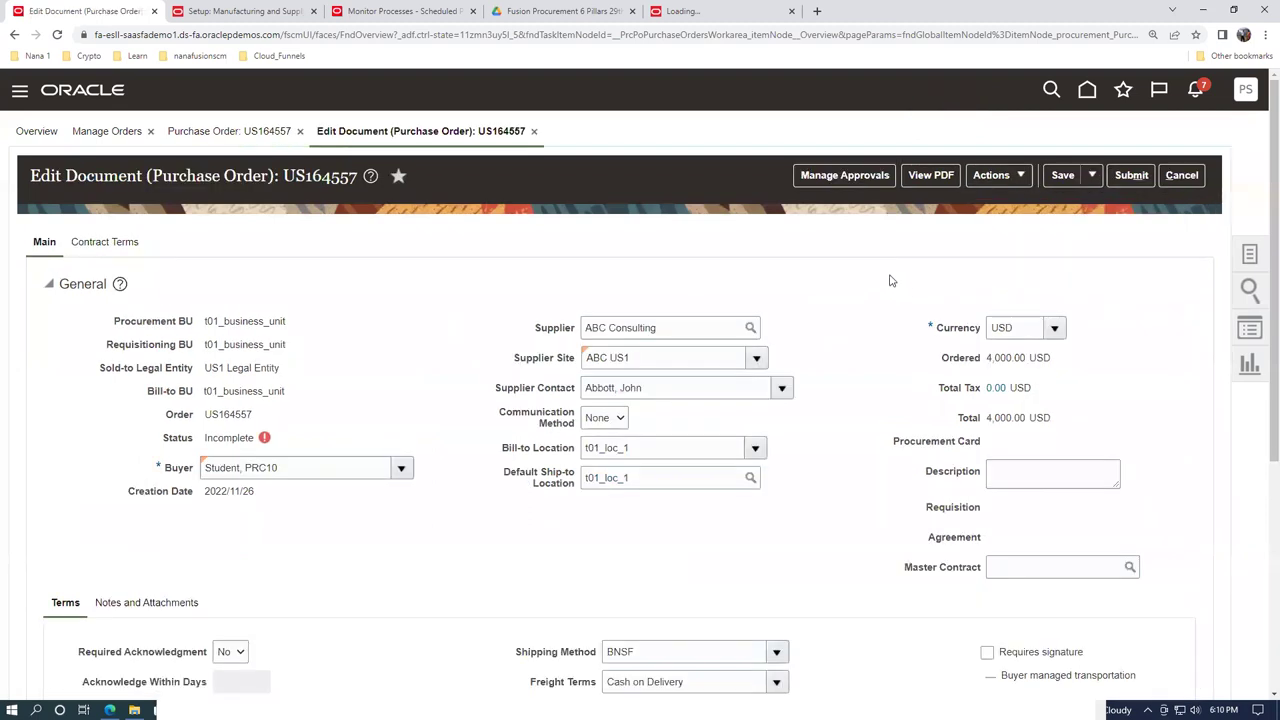
left_click(1000, 180)
left_click(1009, 203)
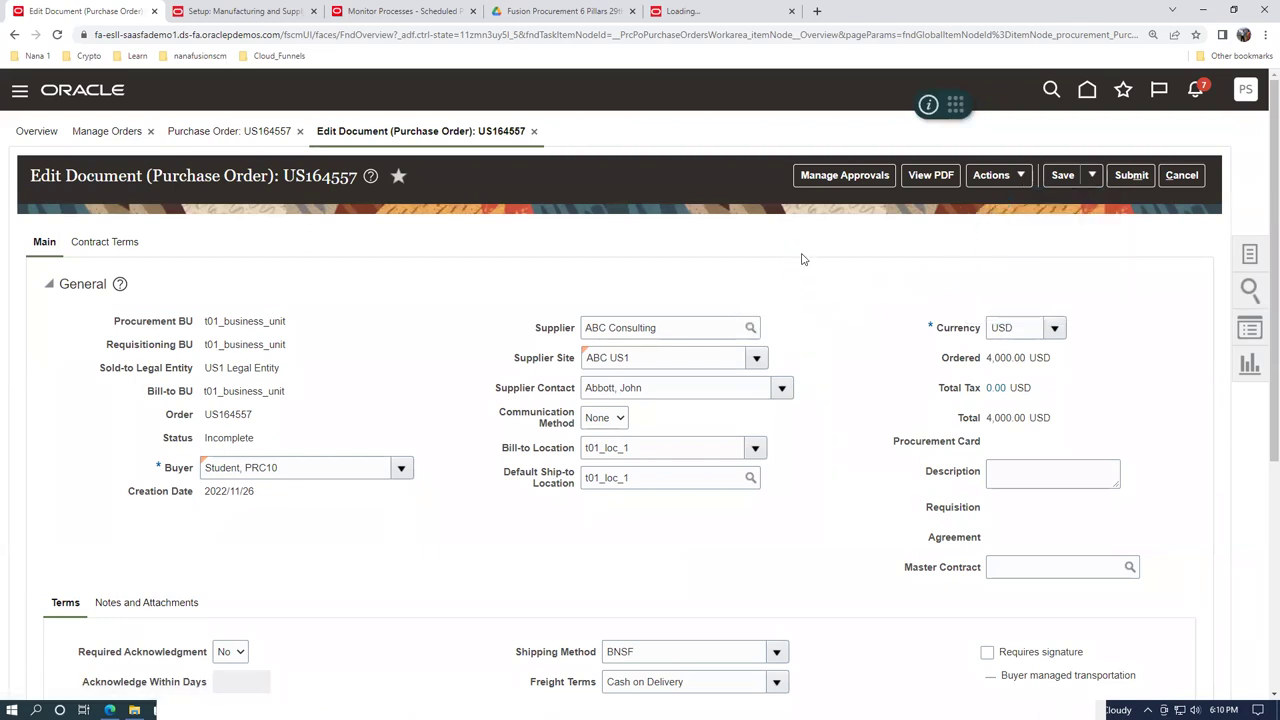
left_click(696, 256)
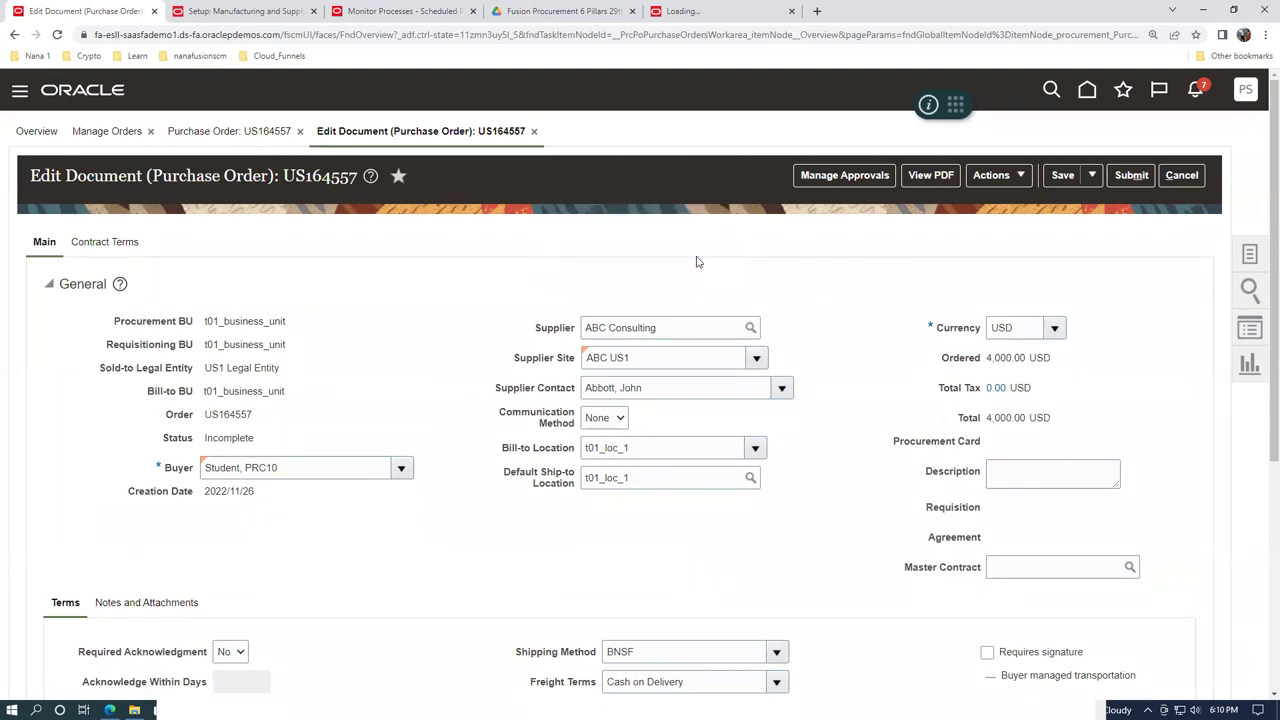
Open the purchase order's approval routing and submit the order for approval
left_click(838, 178)
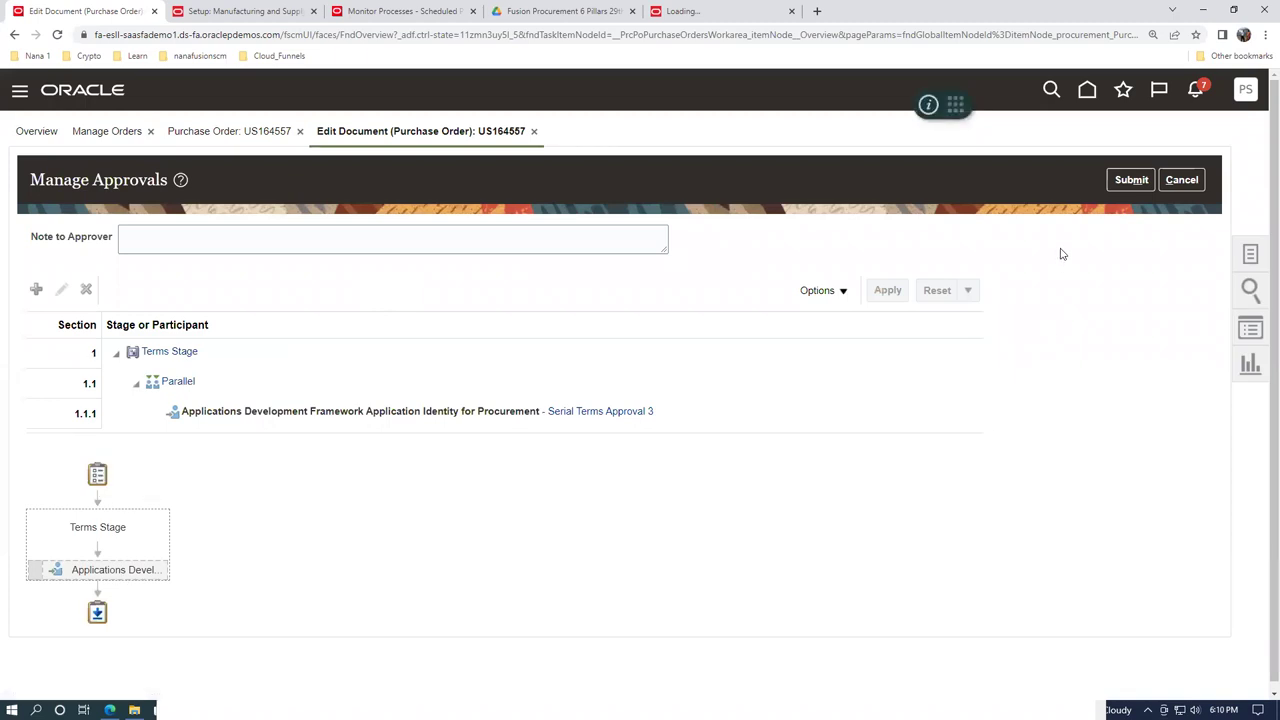
left_click(1142, 186)
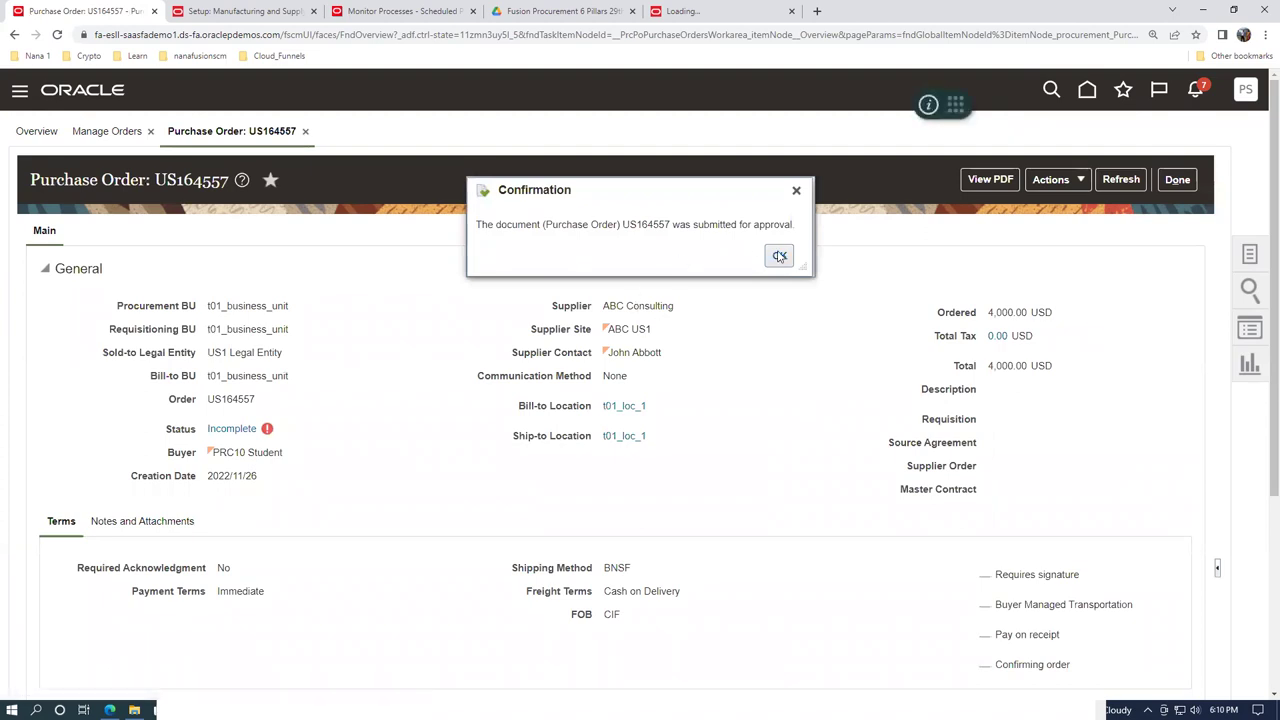
Acknowledge the submission confirmation, then close the purchase order and the Manage Orders page
left_click(779, 256)
left_click(1186, 179)
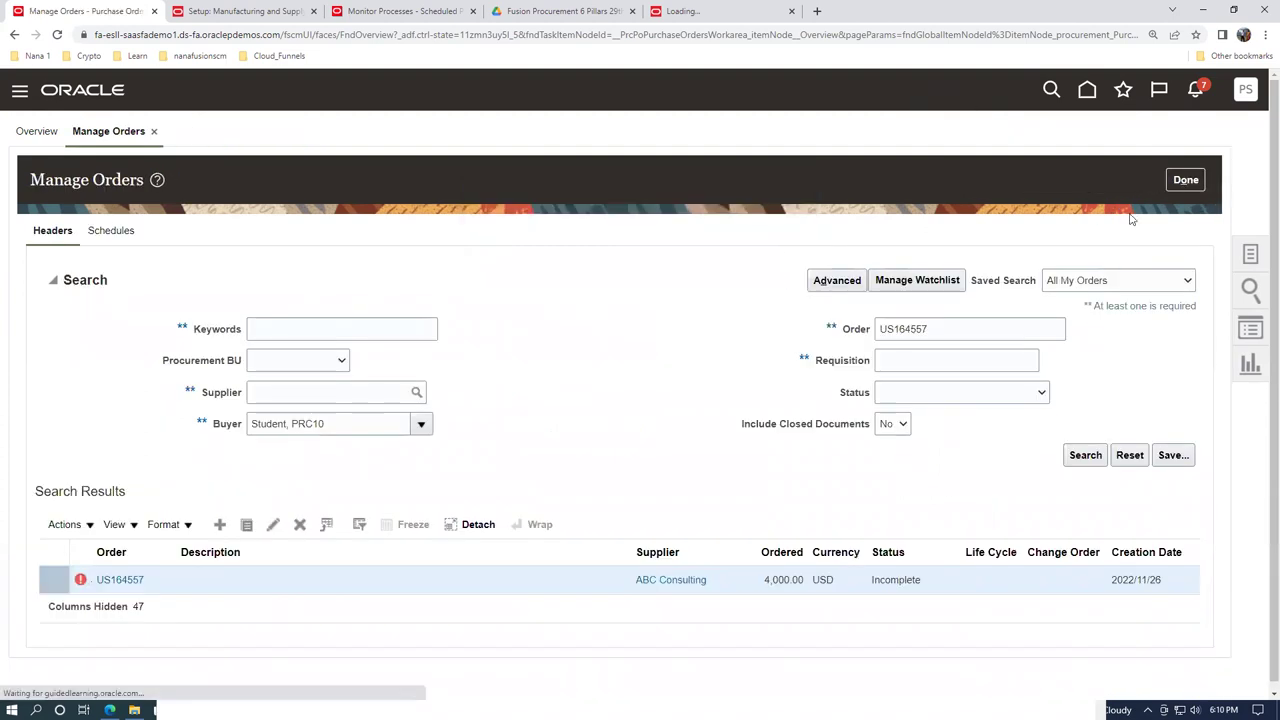
left_click(1188, 180)
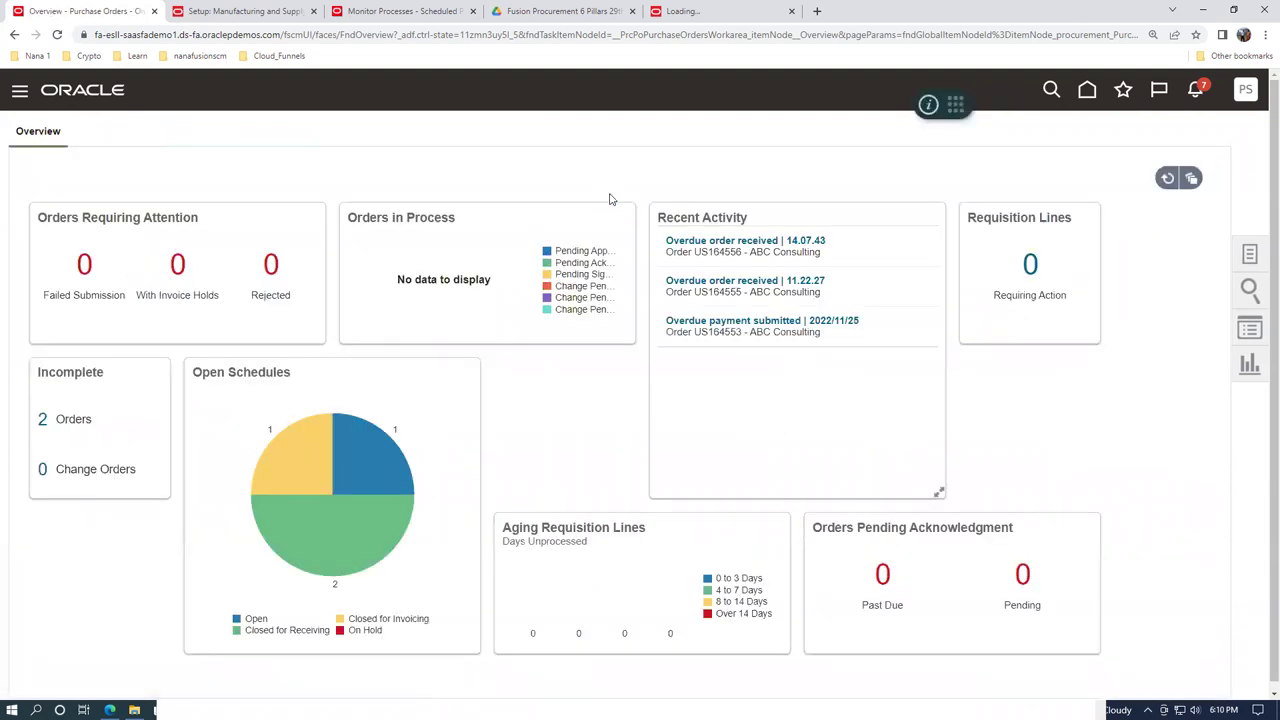
Open the INV Overview favorite to check which inventory organization is the default
left_click(1251, 256)
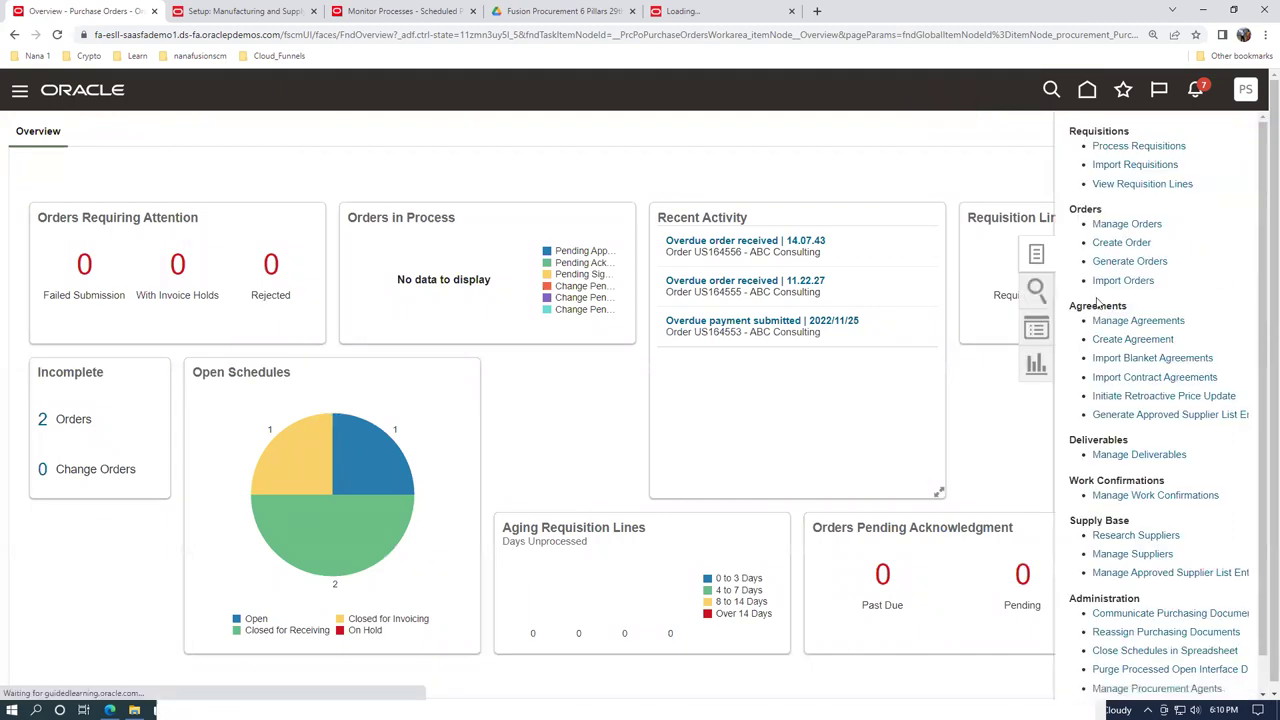
left_click(774, 177)
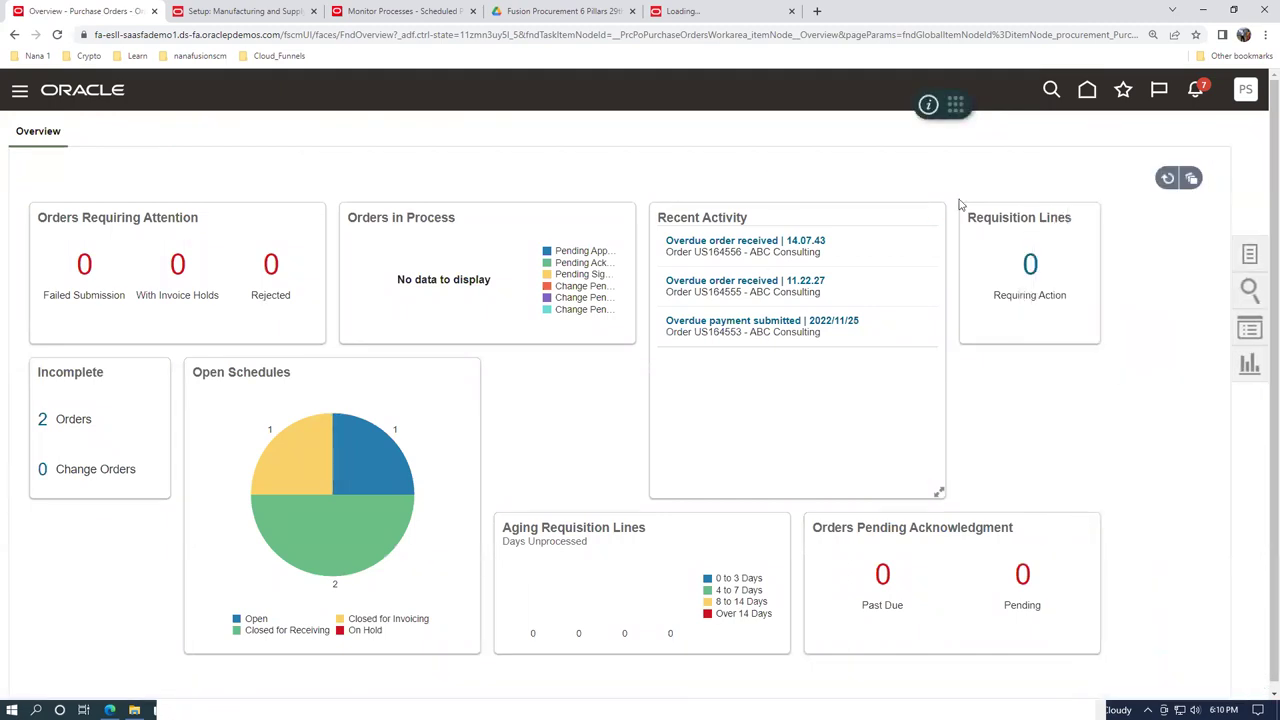
left_click(1123, 92)
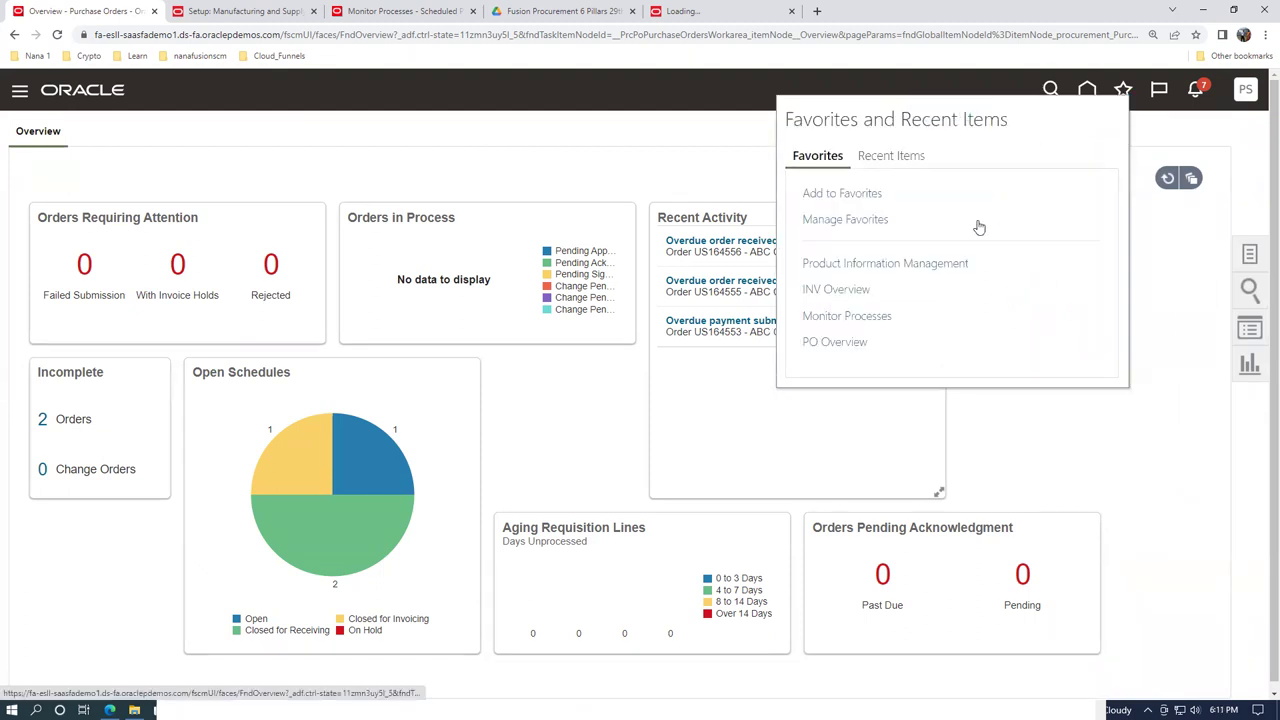
left_click(853, 297)
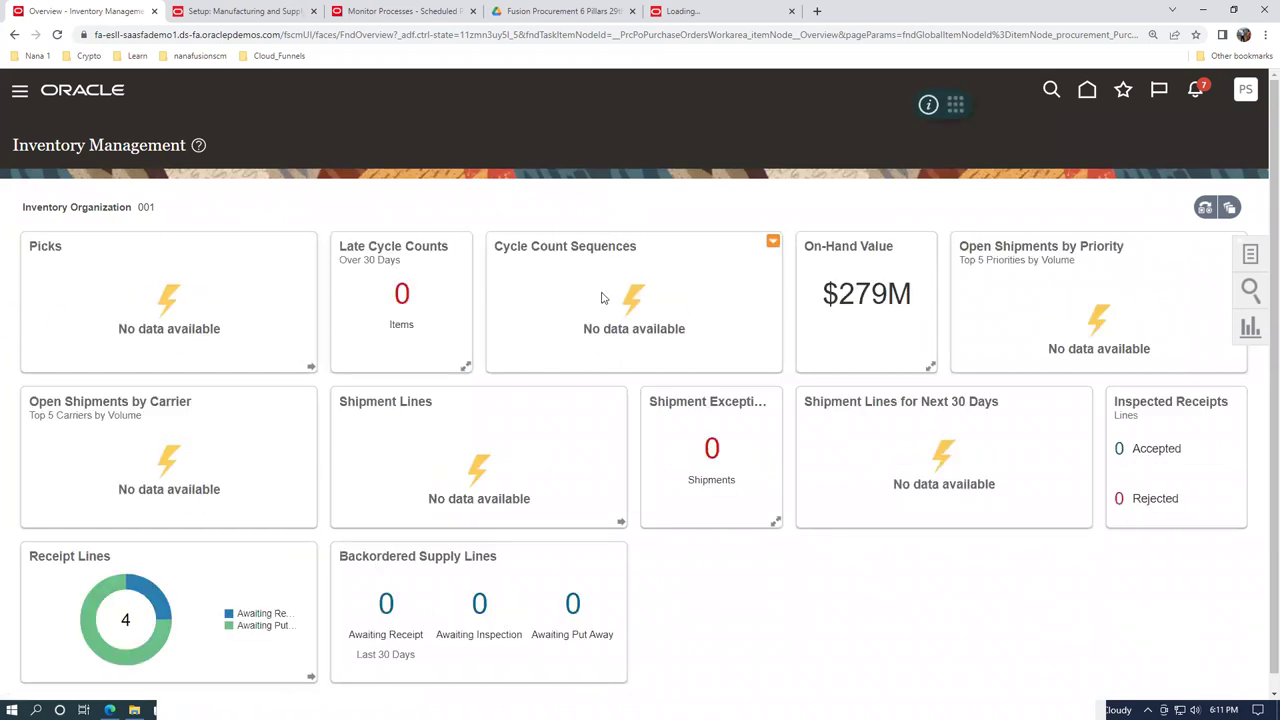
Go to Setup and Maintenance and open its task search page
left_click(1245, 92)
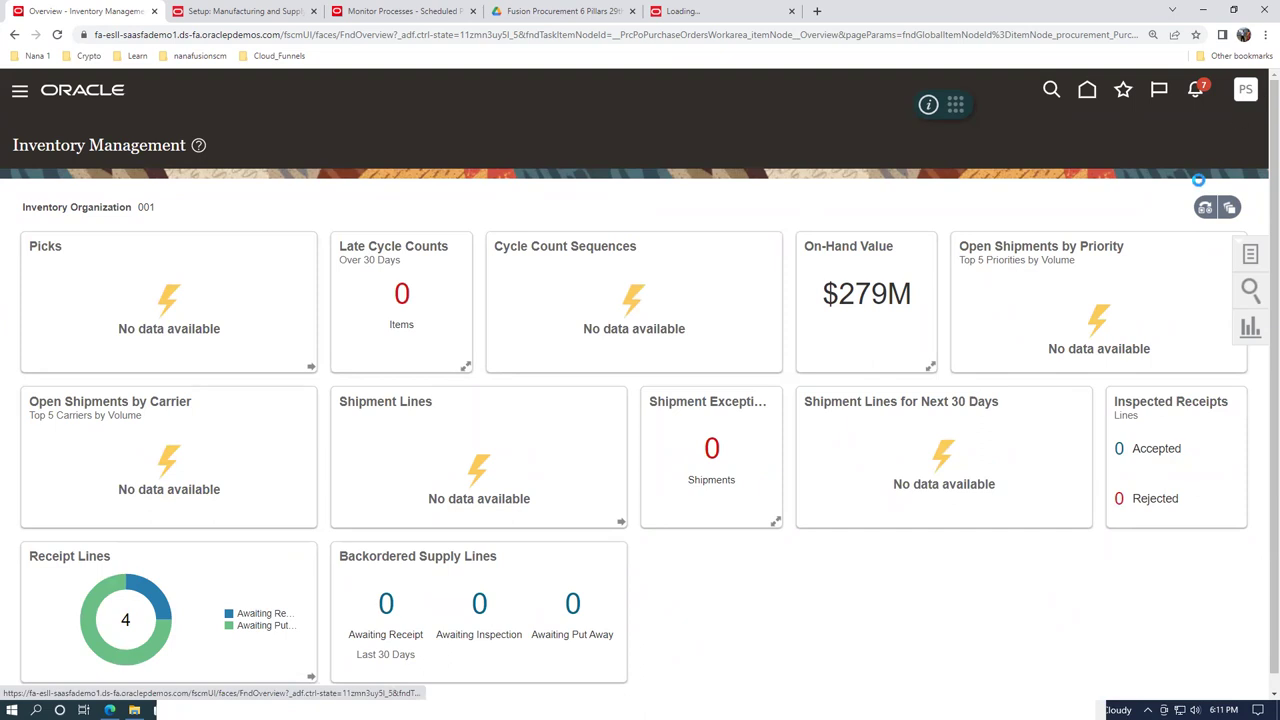
left_click(946, 344)
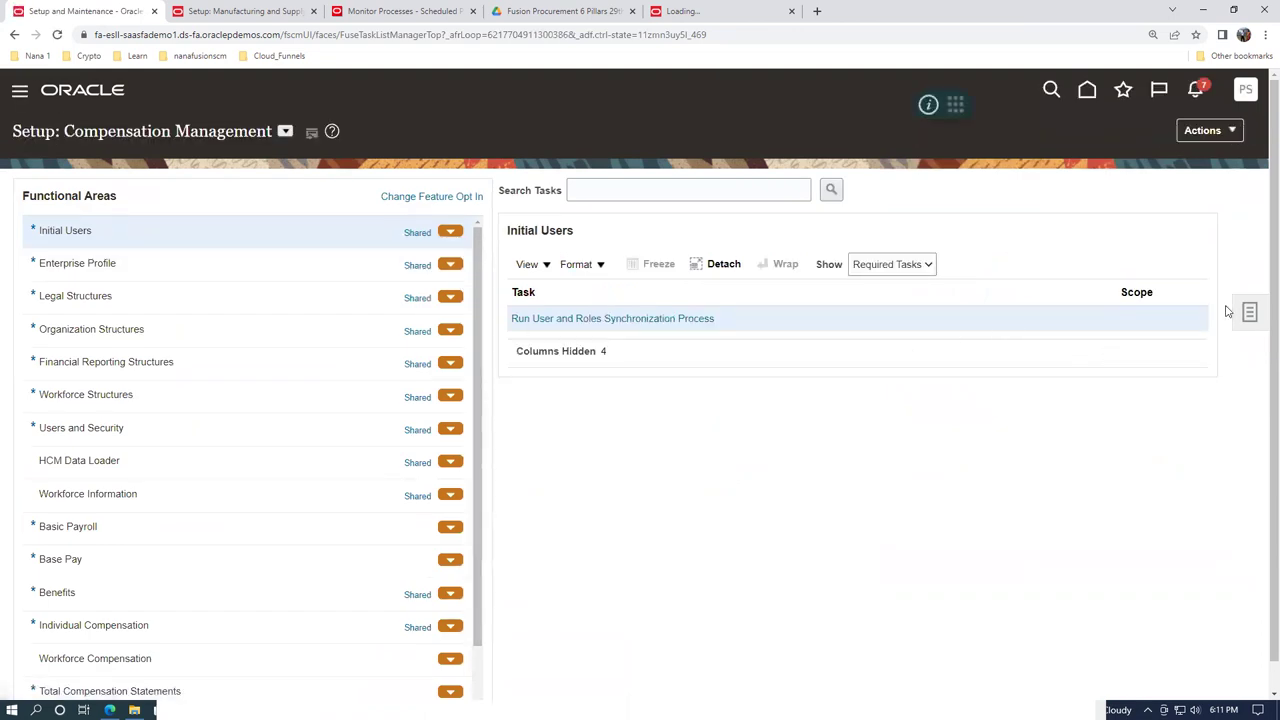
left_click(1095, 322)
Search the setup tasks for man%inv%profile% and open Manage Inventory Profile Options
left_click(466, 191)
type("m")
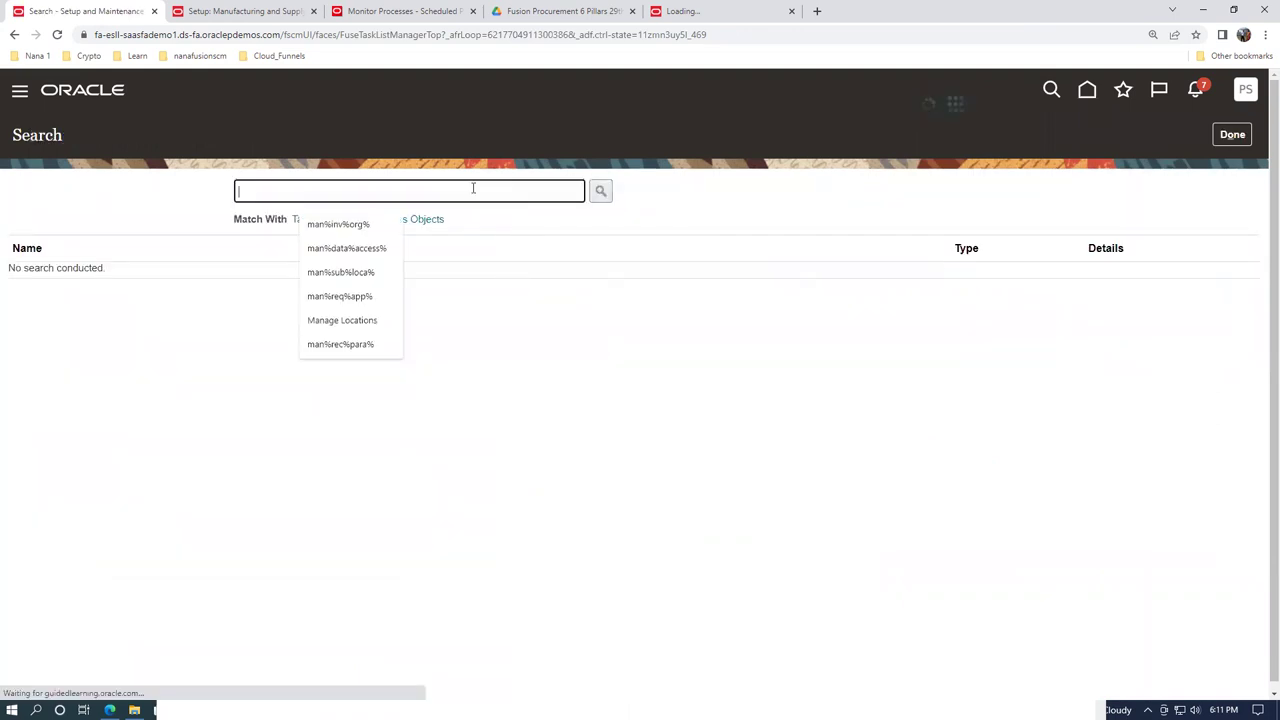
type("an%in")
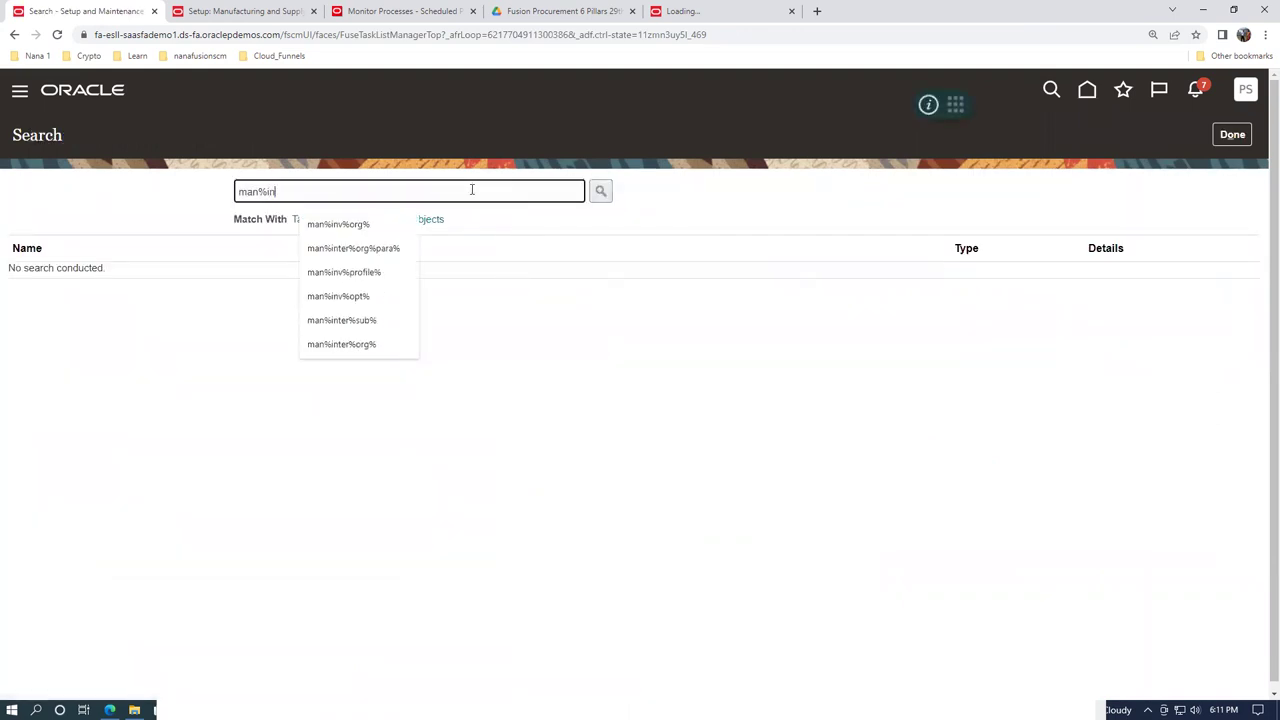
type("v%profile%")
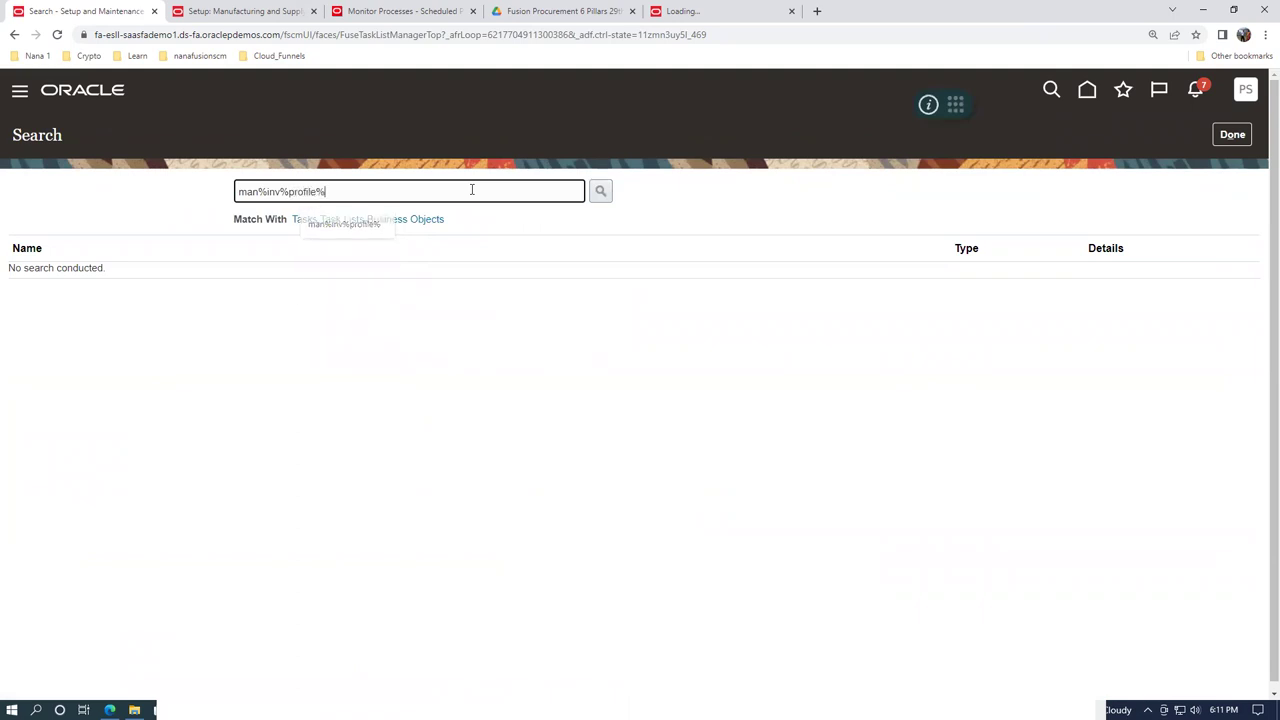
key("Return")
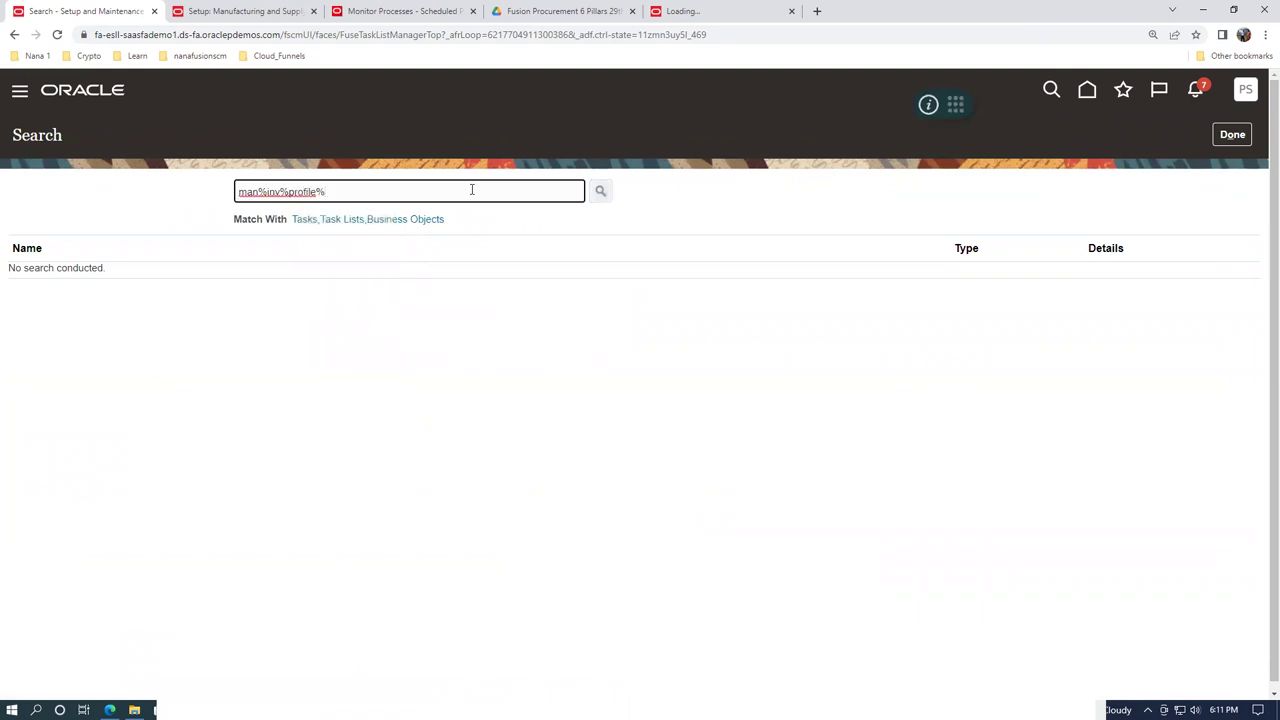
left_click(67, 274)
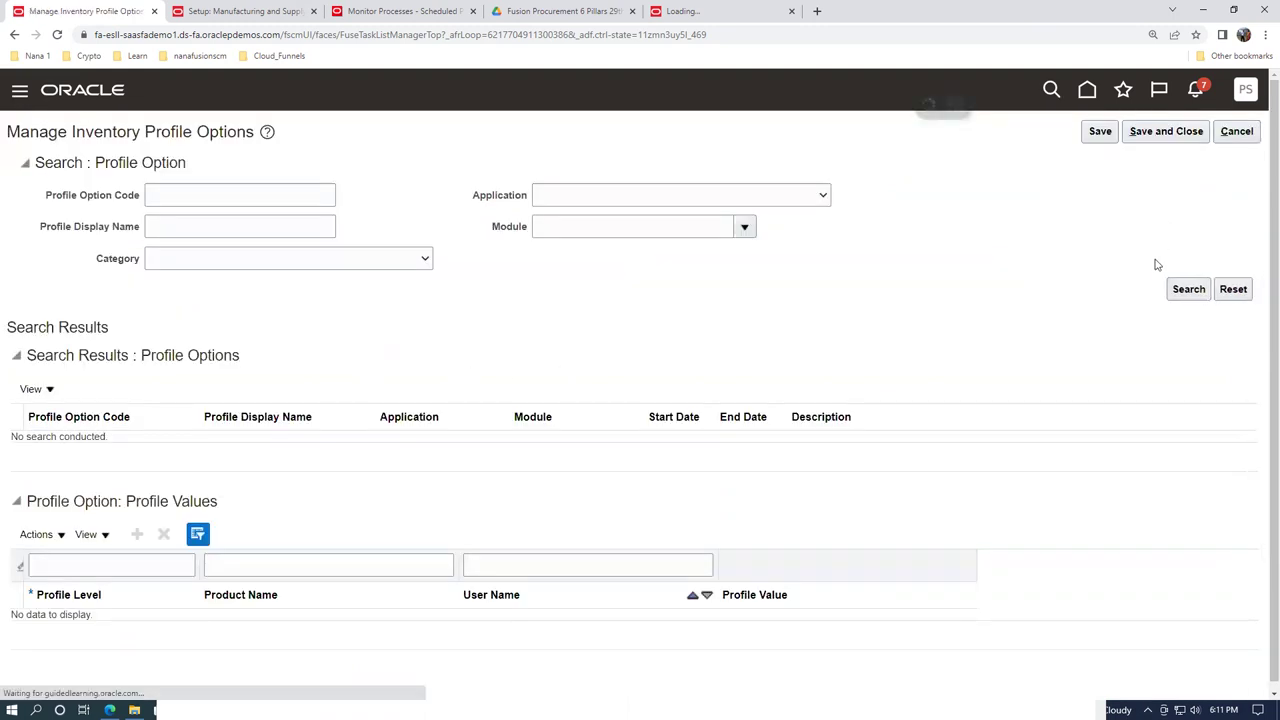
List all inventory profile options and select INV_DEFAULT_ORG_ID
left_click(1188, 289)
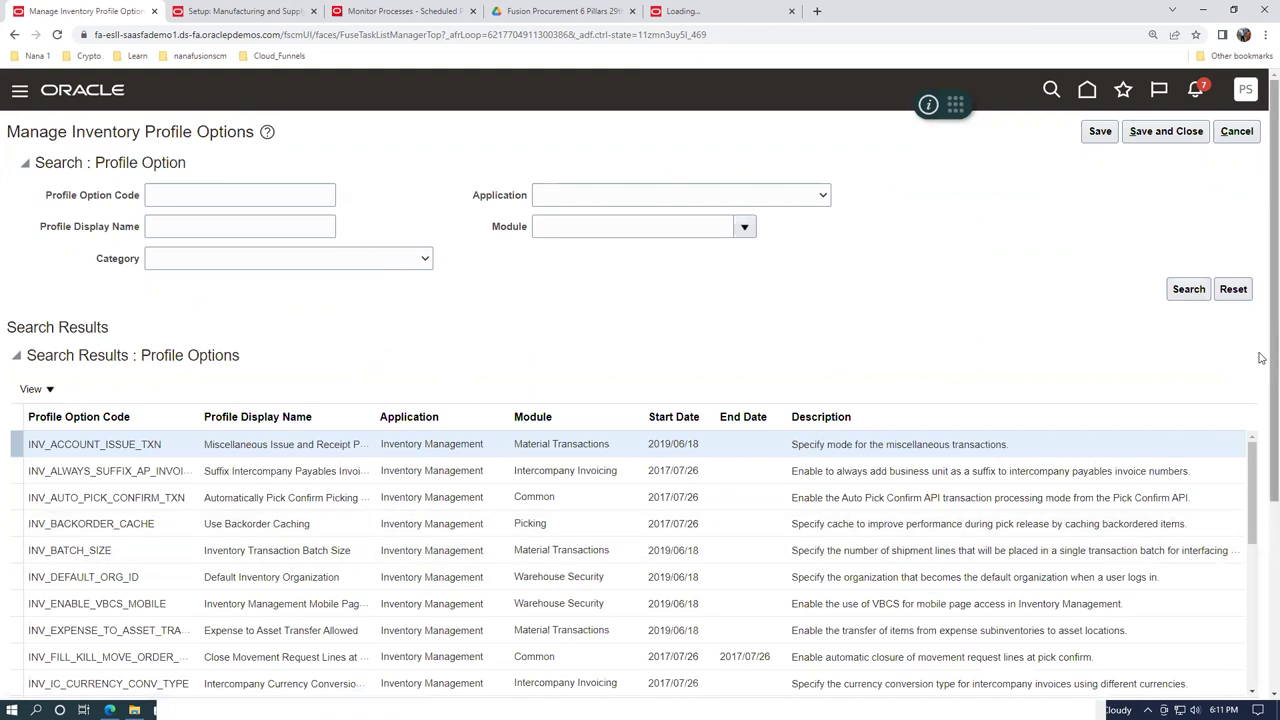
scroll(1262, 372, "down", 2)
scroll(1262, 471, "down", 1)
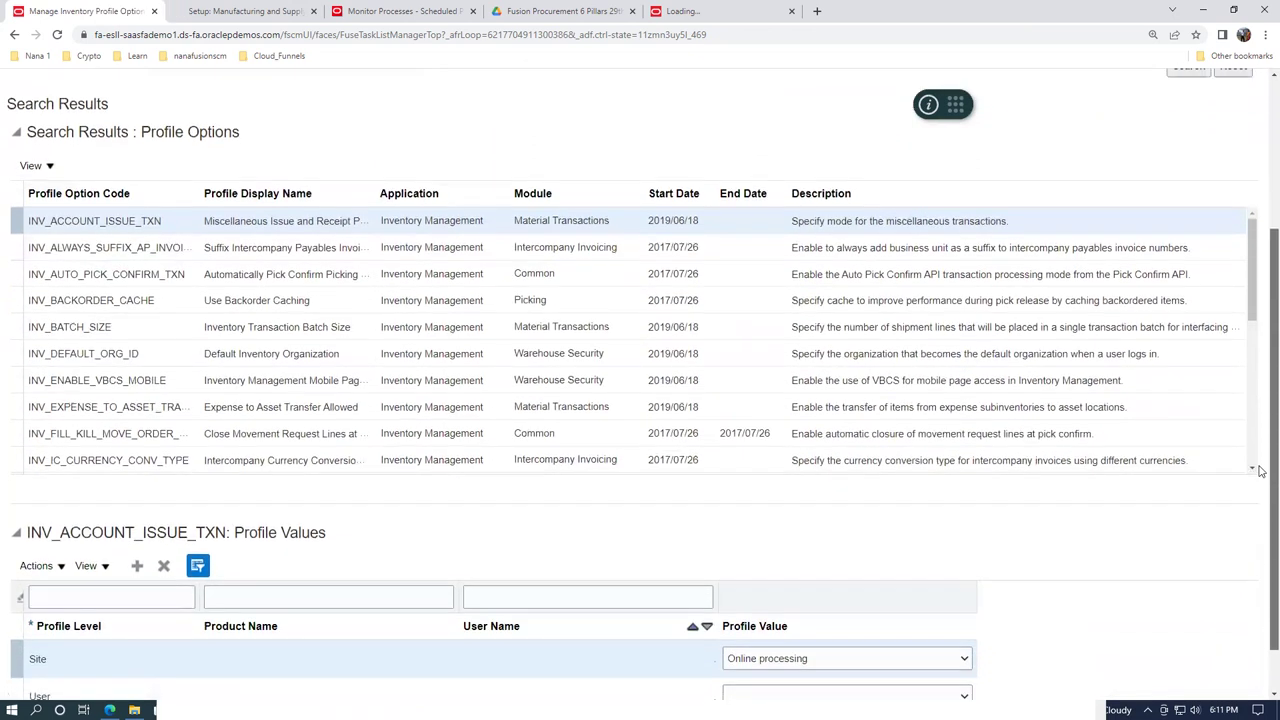
left_click(164, 349)
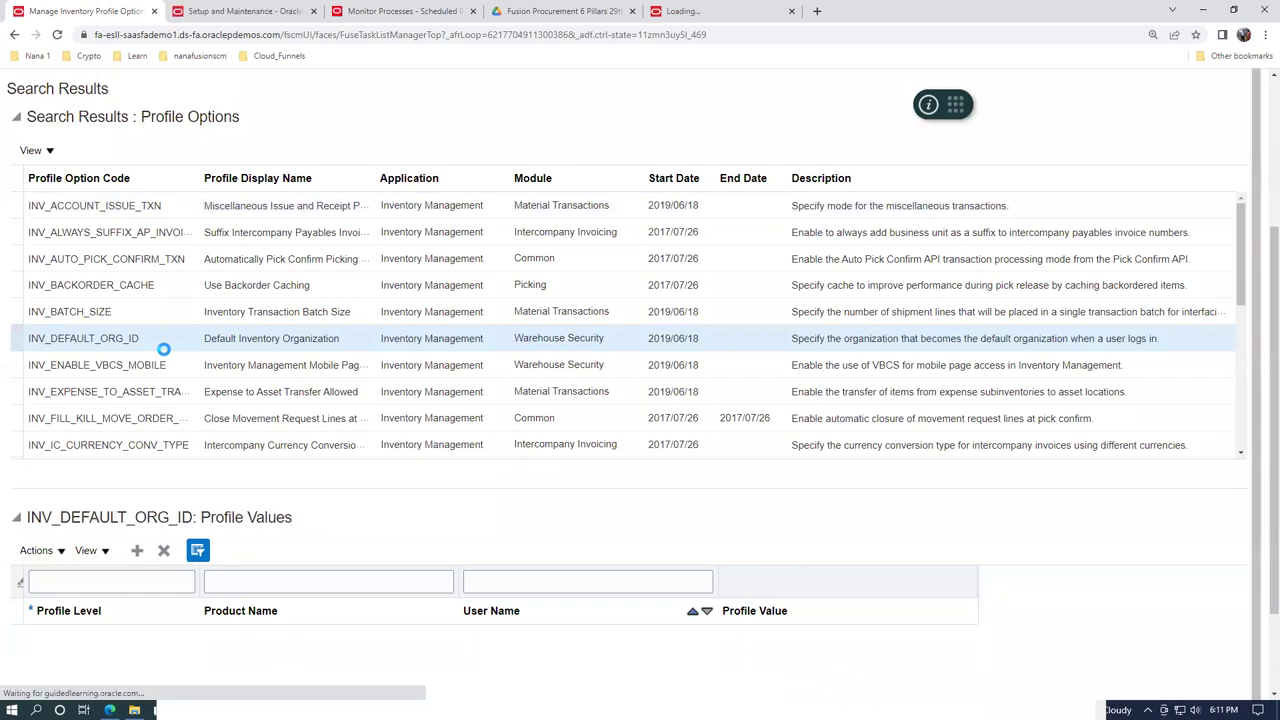
Add a profile value row for INV_DEFAULT_ORG_ID with the profile level User
left_click(137, 550)
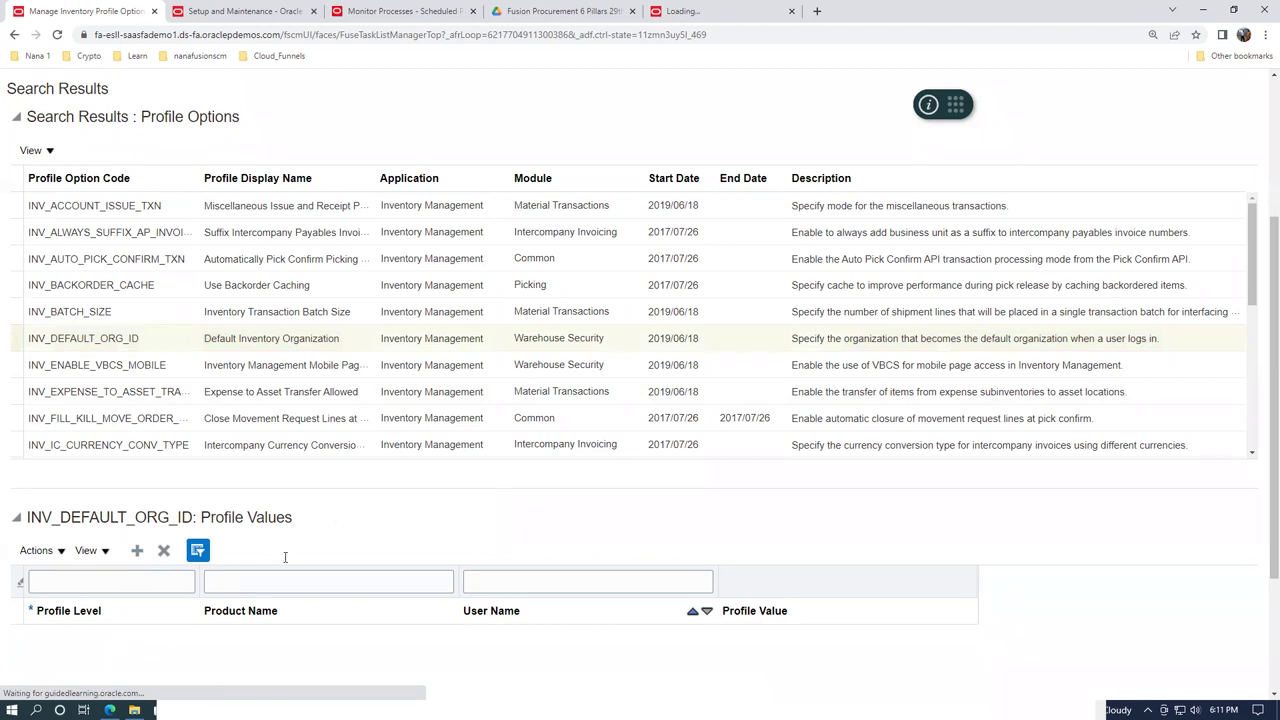
scroll(343, 530, "down", 2)
left_click(132, 512)
left_click(124, 554)
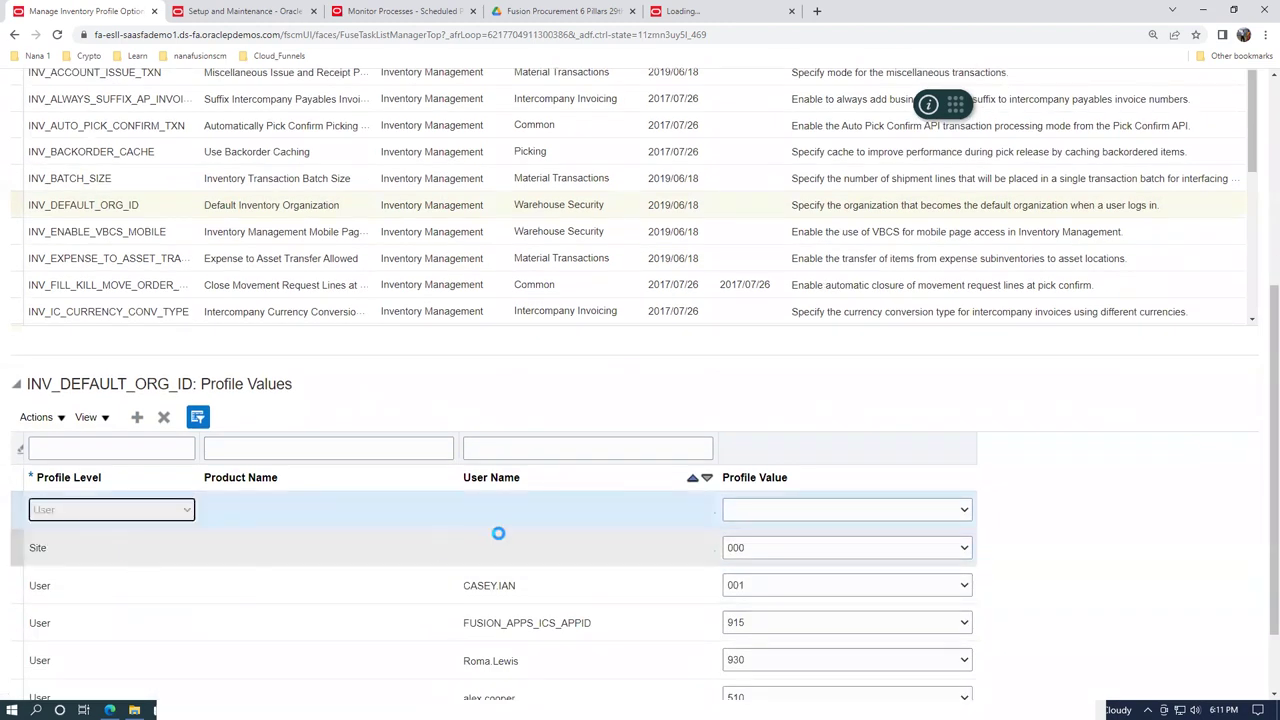
Enter the signed-in account's user name in the new User-level row and set its profile value to T011
left_click(490, 514)
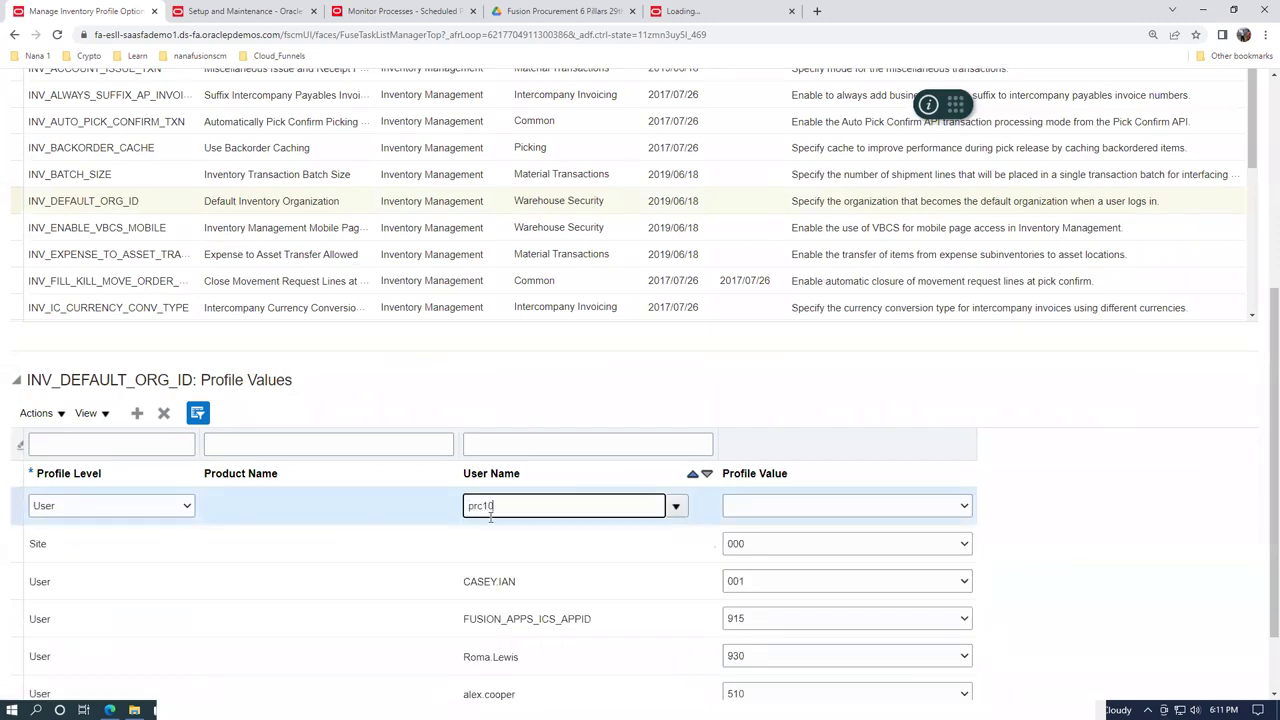
type("prc10.student")
key("Tab")
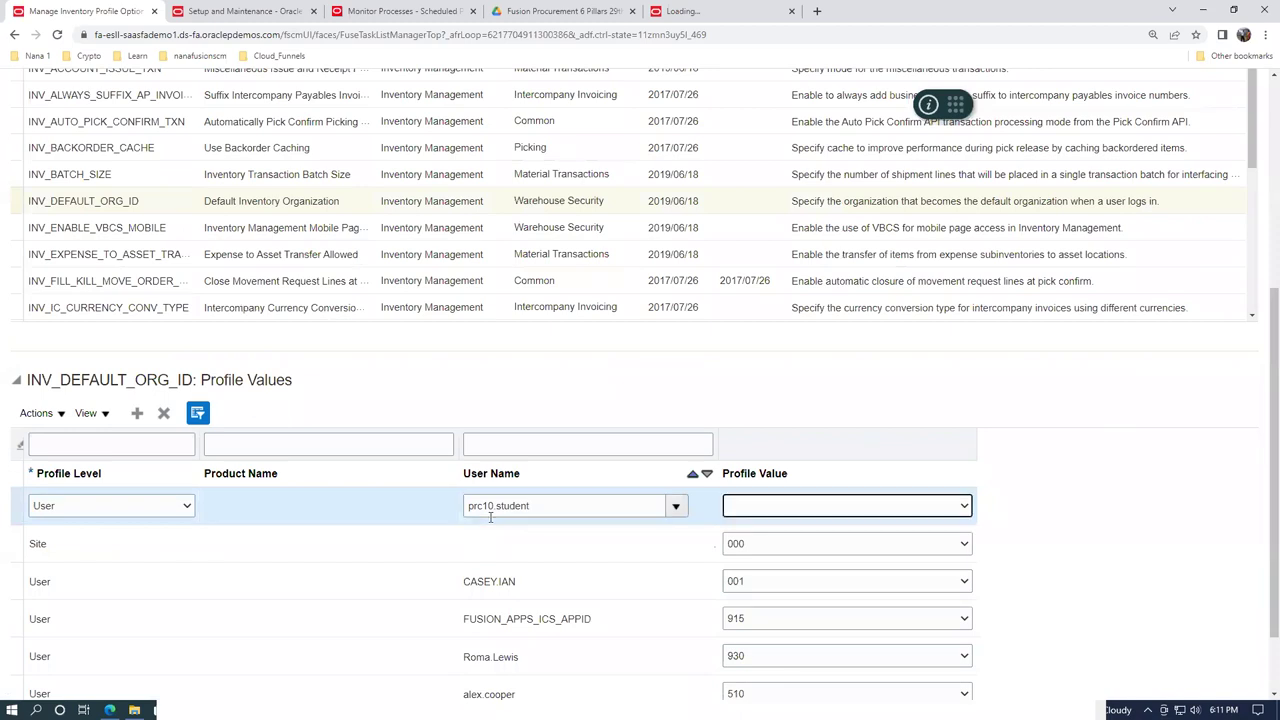
left_click(768, 510)
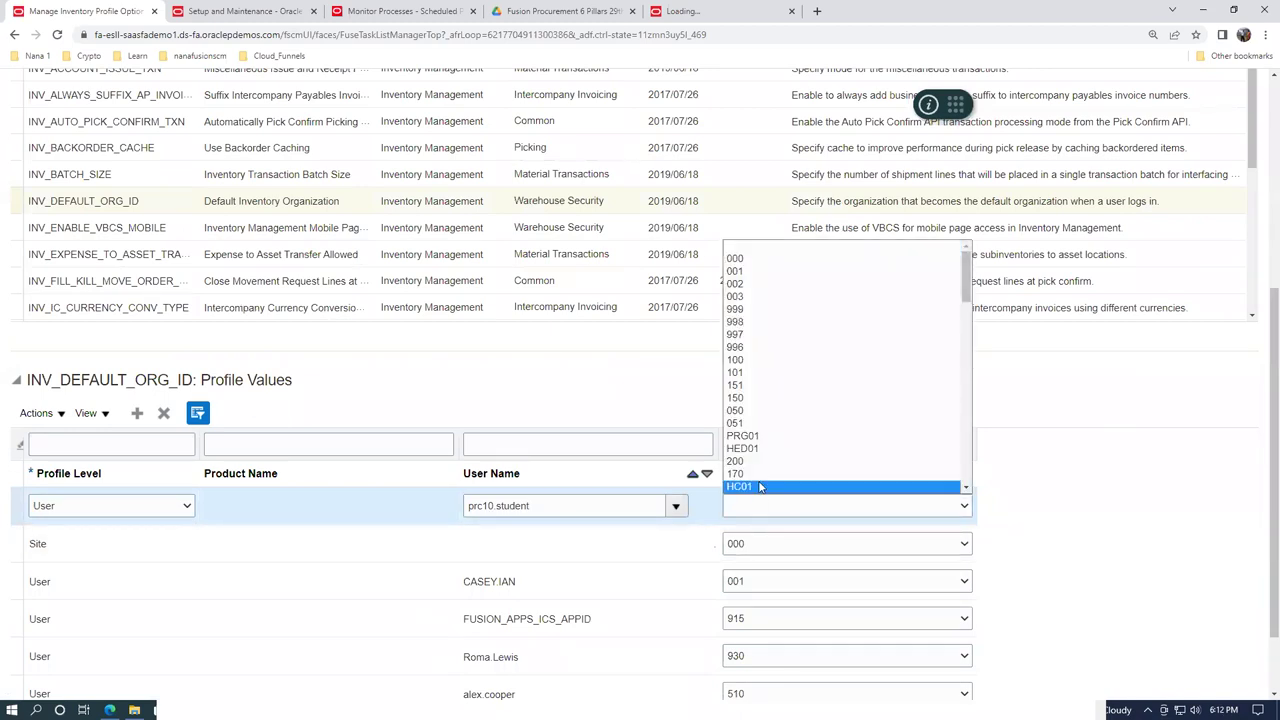
key("End")
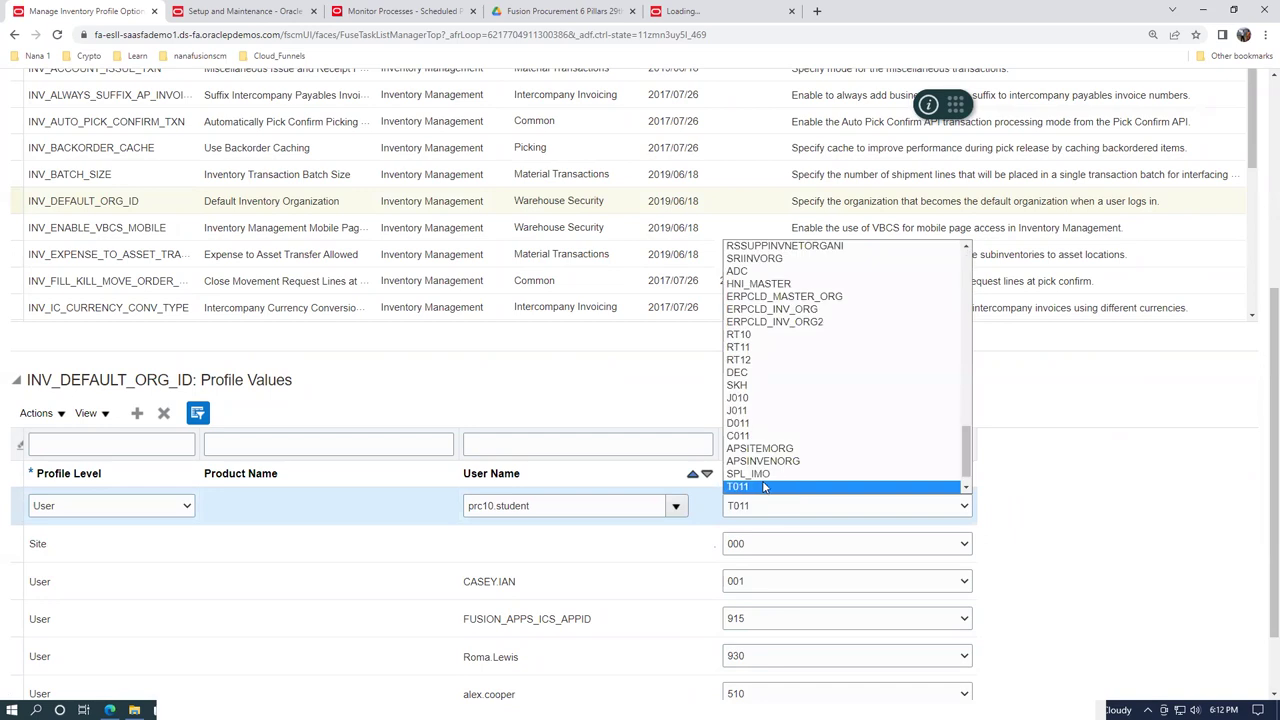
left_click(764, 487)
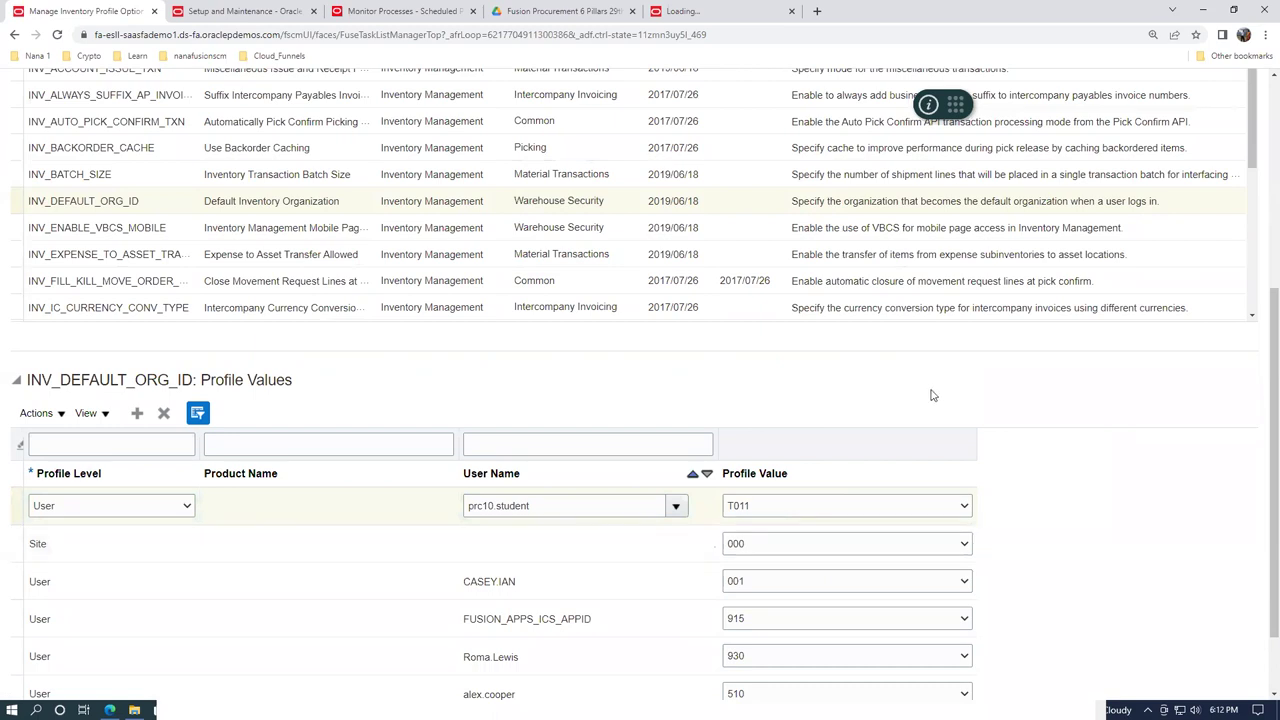
Save and close the inventory profile options, and leave the setup task search
scroll(935, 397, "up", 1)
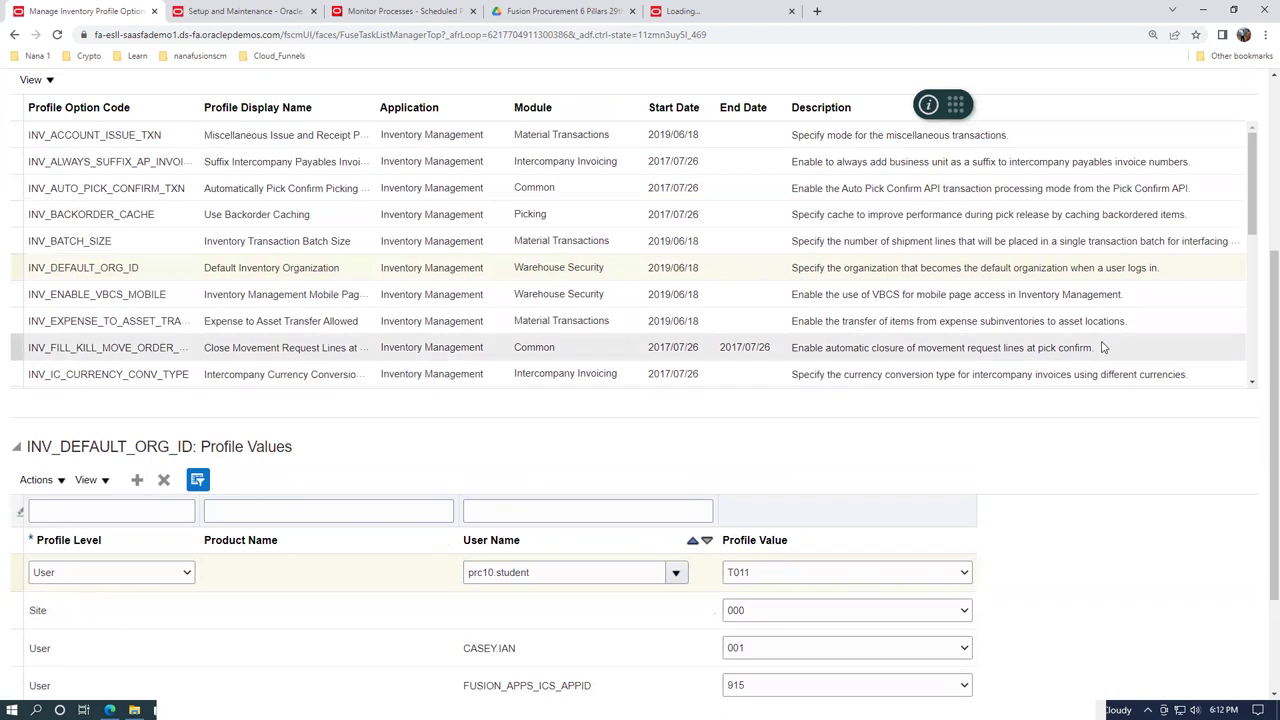
scroll(1108, 383, "up", 2)
scroll(1116, 387, "up", 2)
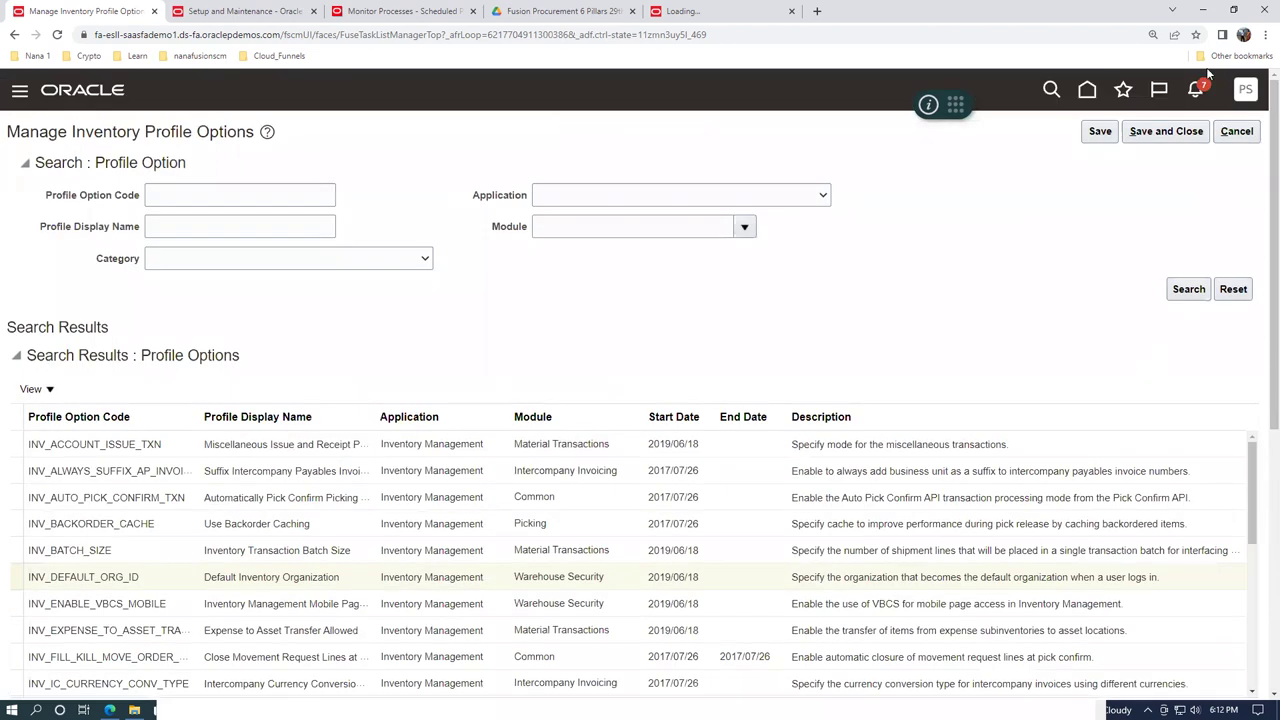
double_click(1172, 155)
left_click(1168, 135)
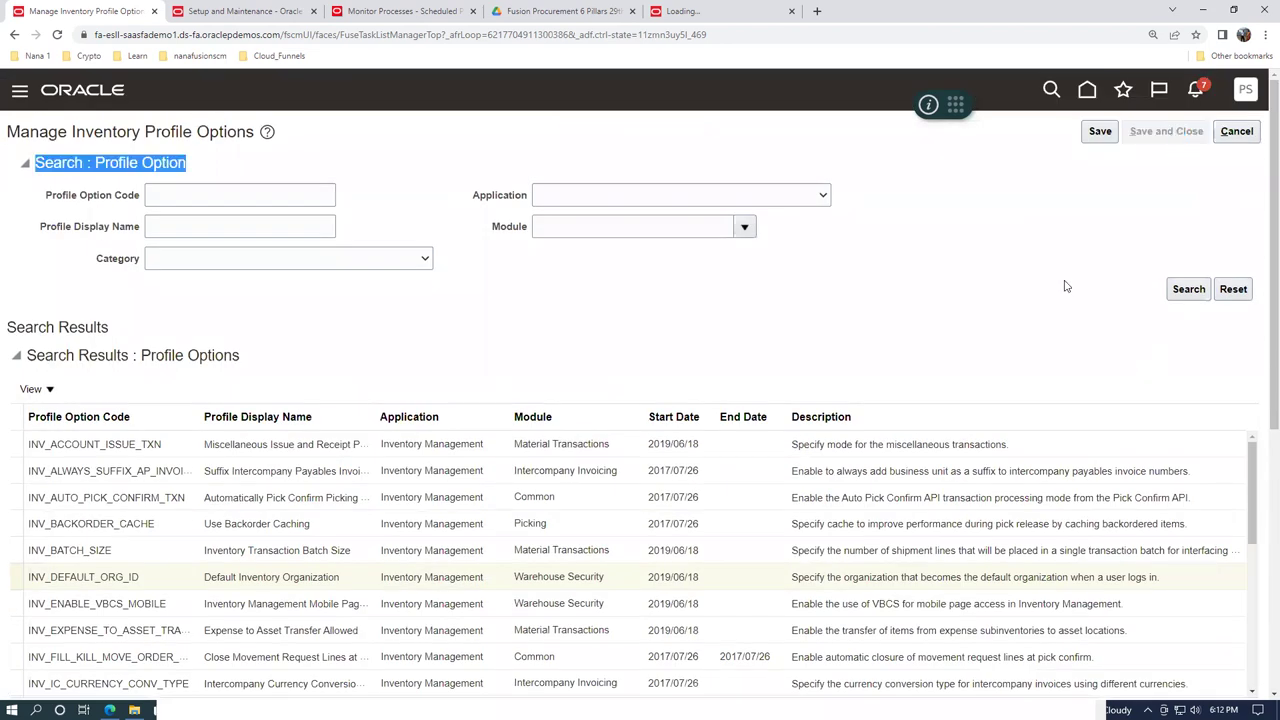
left_click(1232, 135)
Sign out of Oracle Applications Cloud, confirm the logout and sign back in with the same account
left_click(1245, 90)
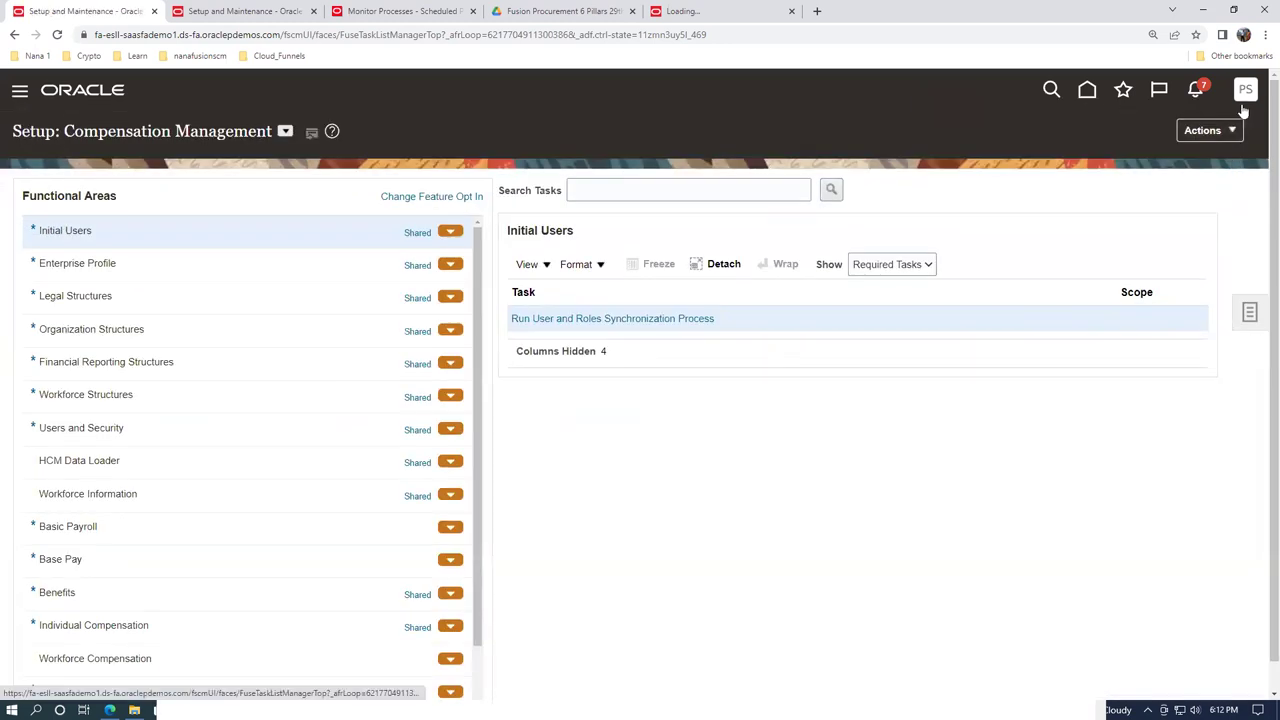
left_click(1213, 130)
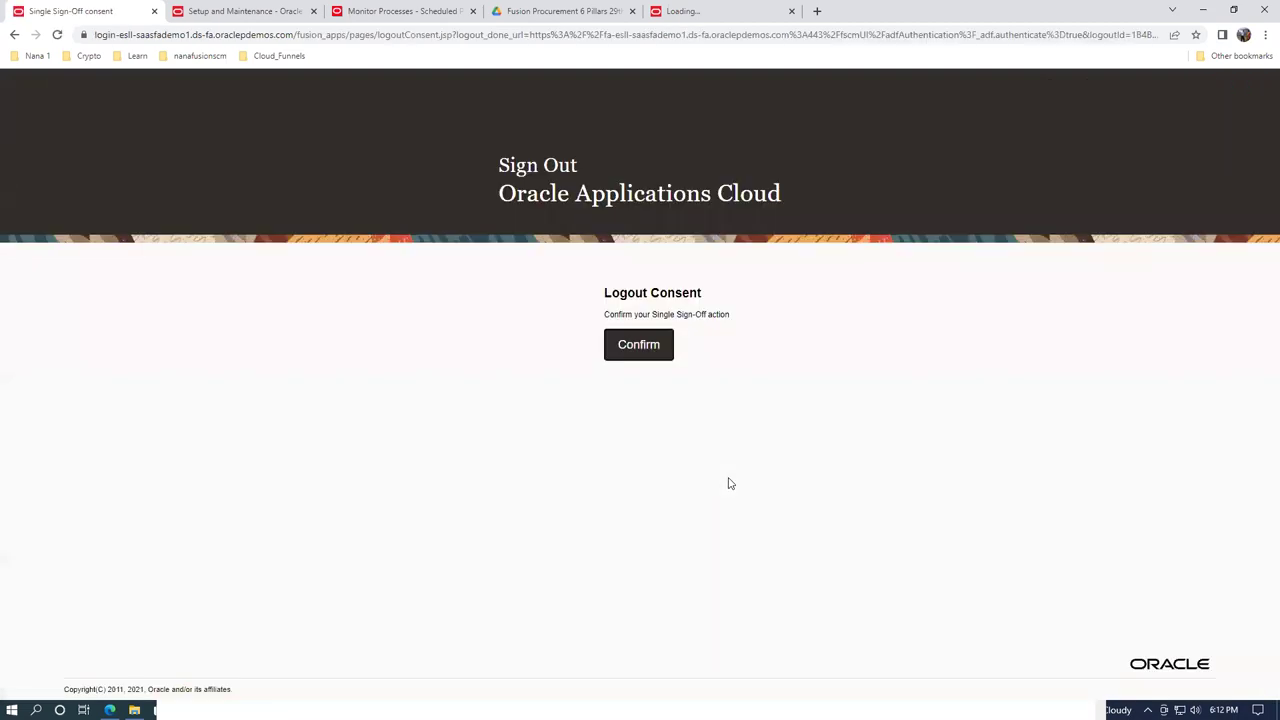
left_click(643, 348)
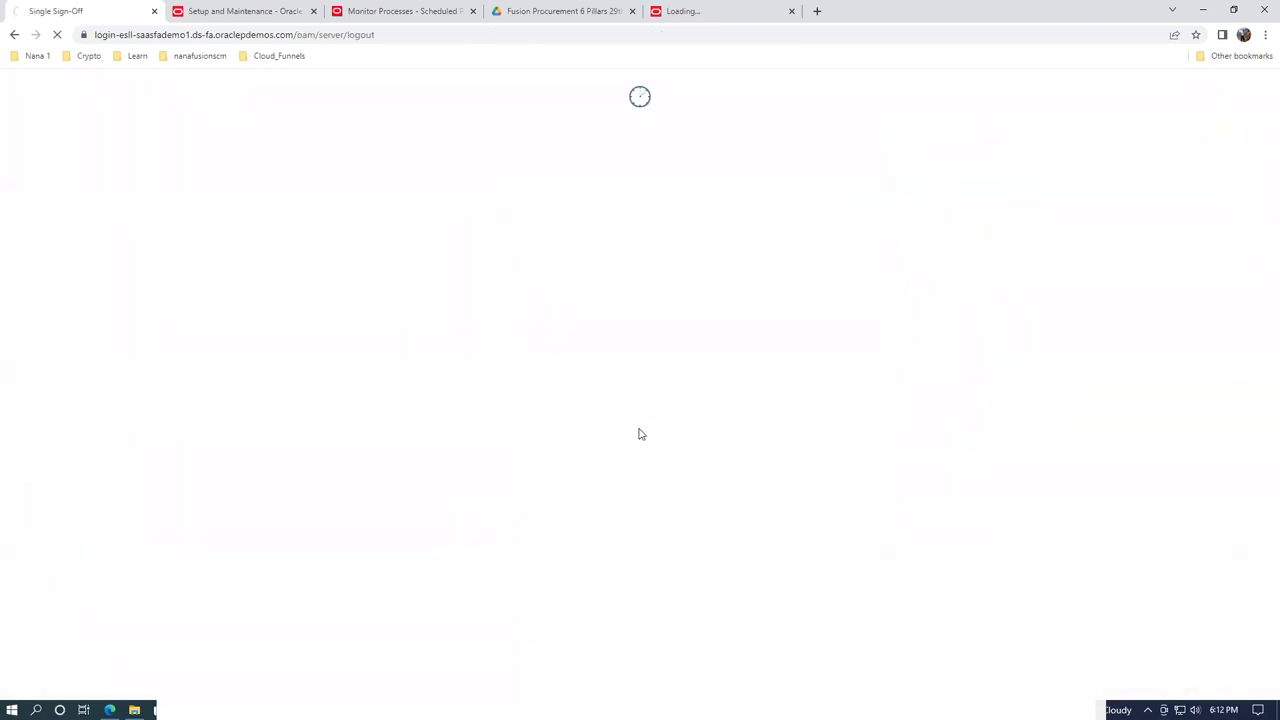
left_click(586, 391)
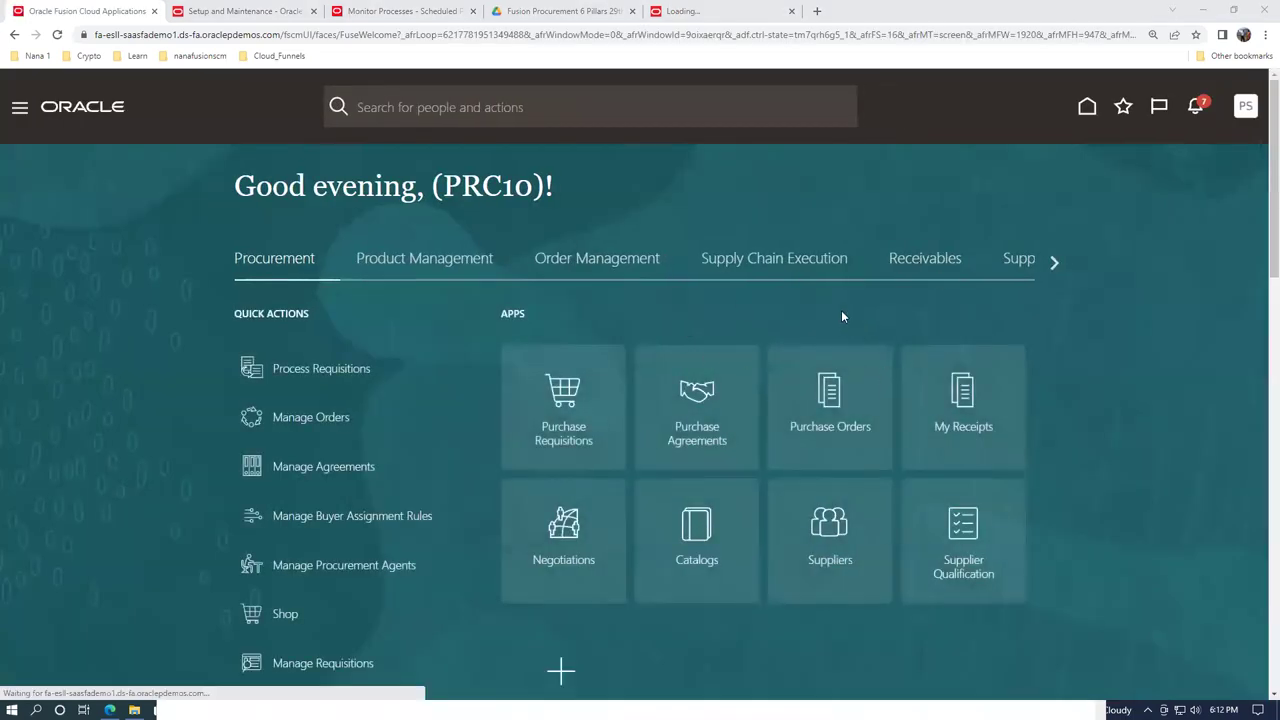
Return to the Inventory Management overview through the INV Overview favorite
left_click(800, 263)
left_click(1127, 111)
left_click(846, 312)
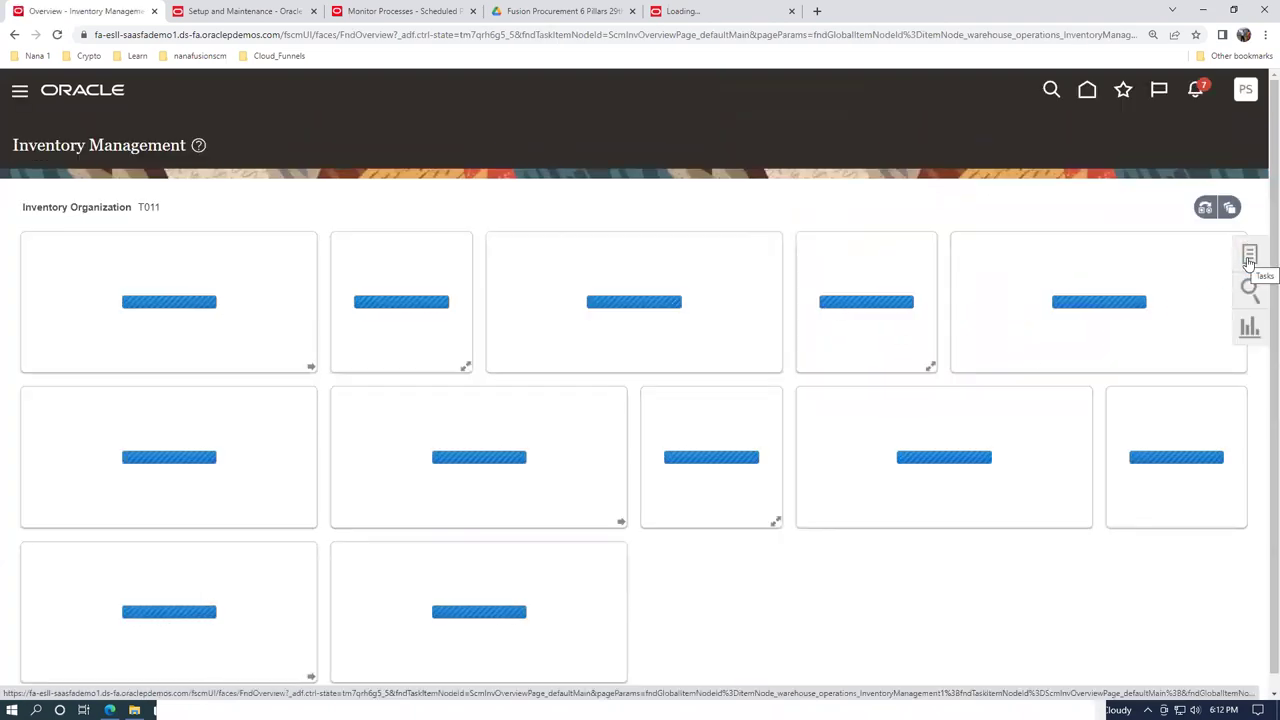
Show the Receipts tasks, open Receive Expected Shipments and activate the Purchase Order search criterion
left_click(1249, 259)
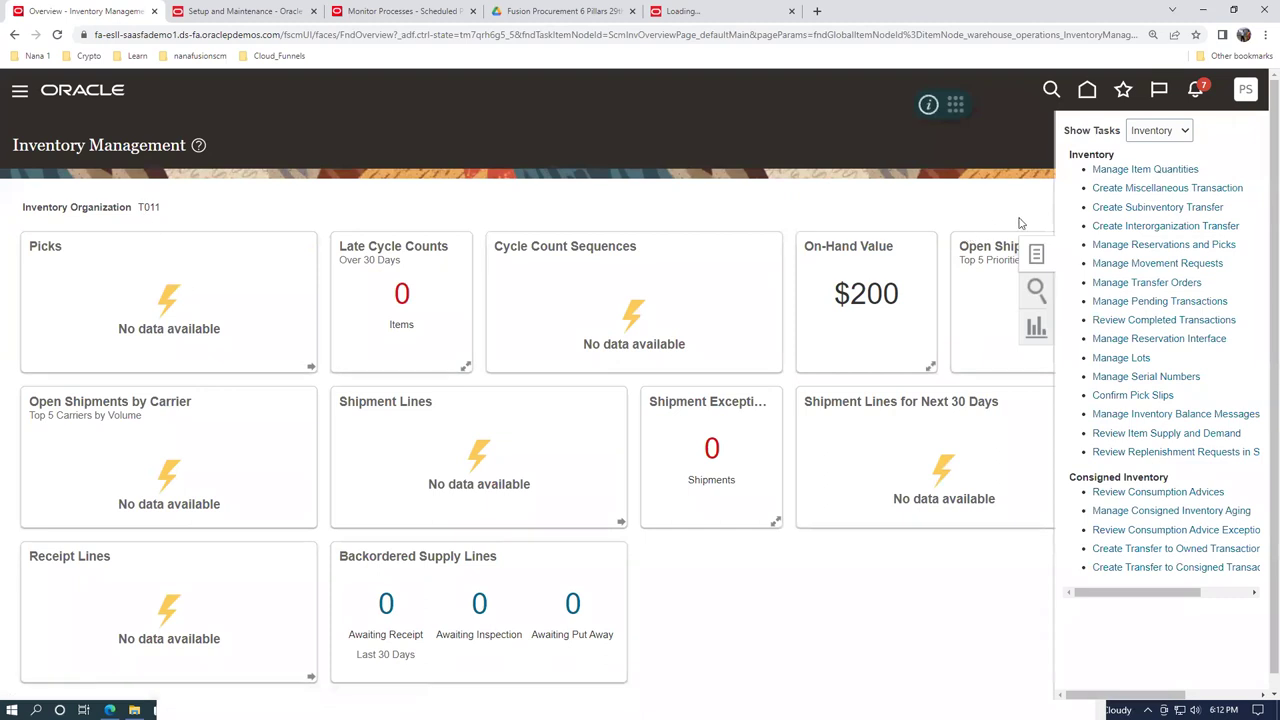
left_click(1155, 132)
left_click(1150, 198)
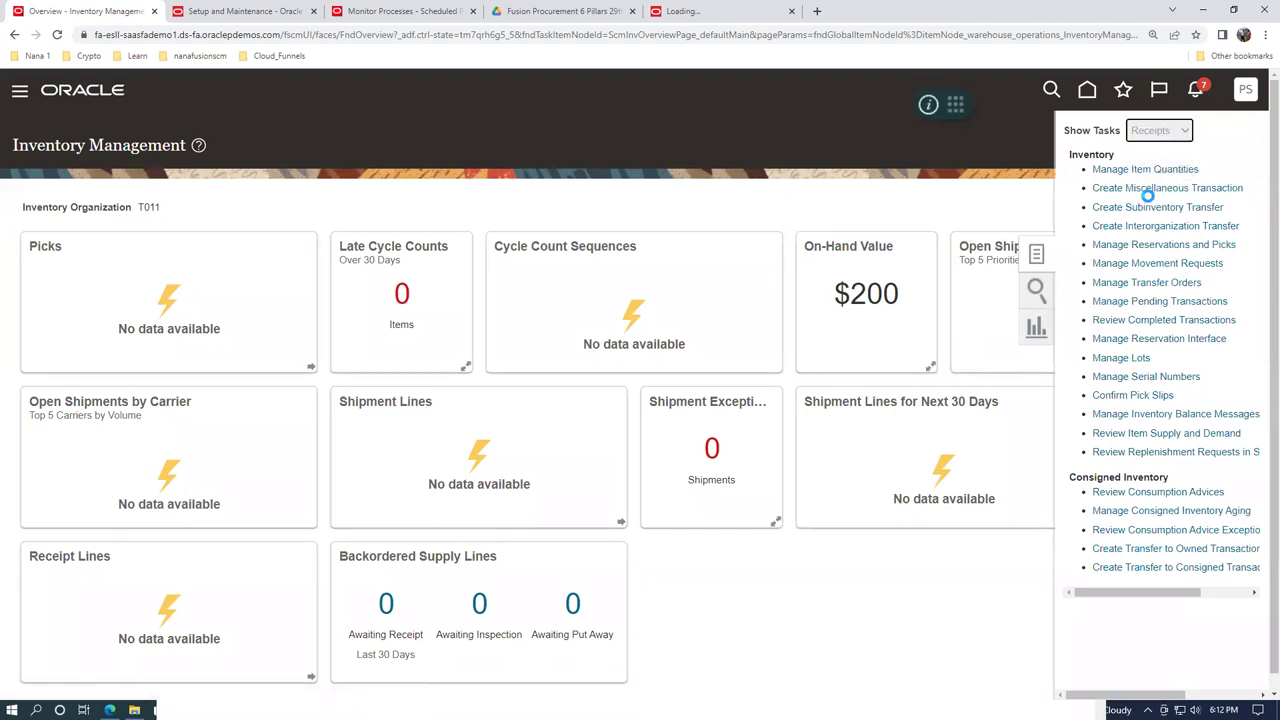
left_click(1134, 170)
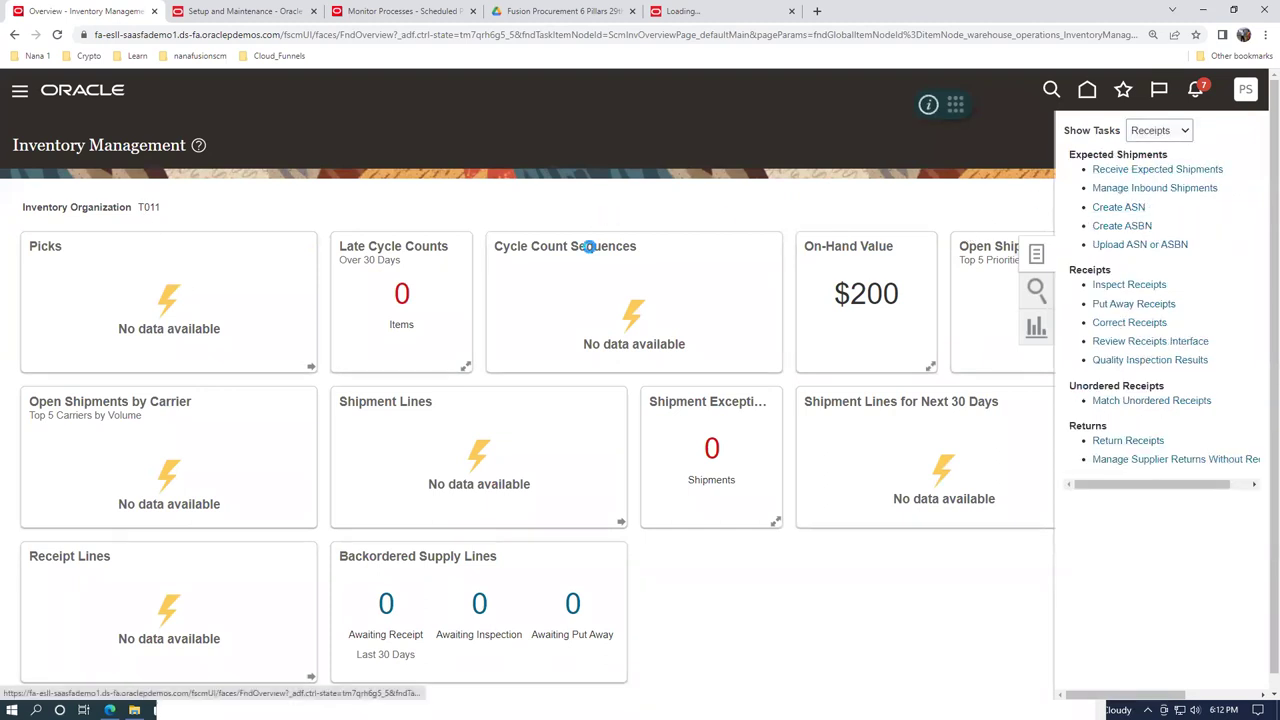
left_click(370, 275)
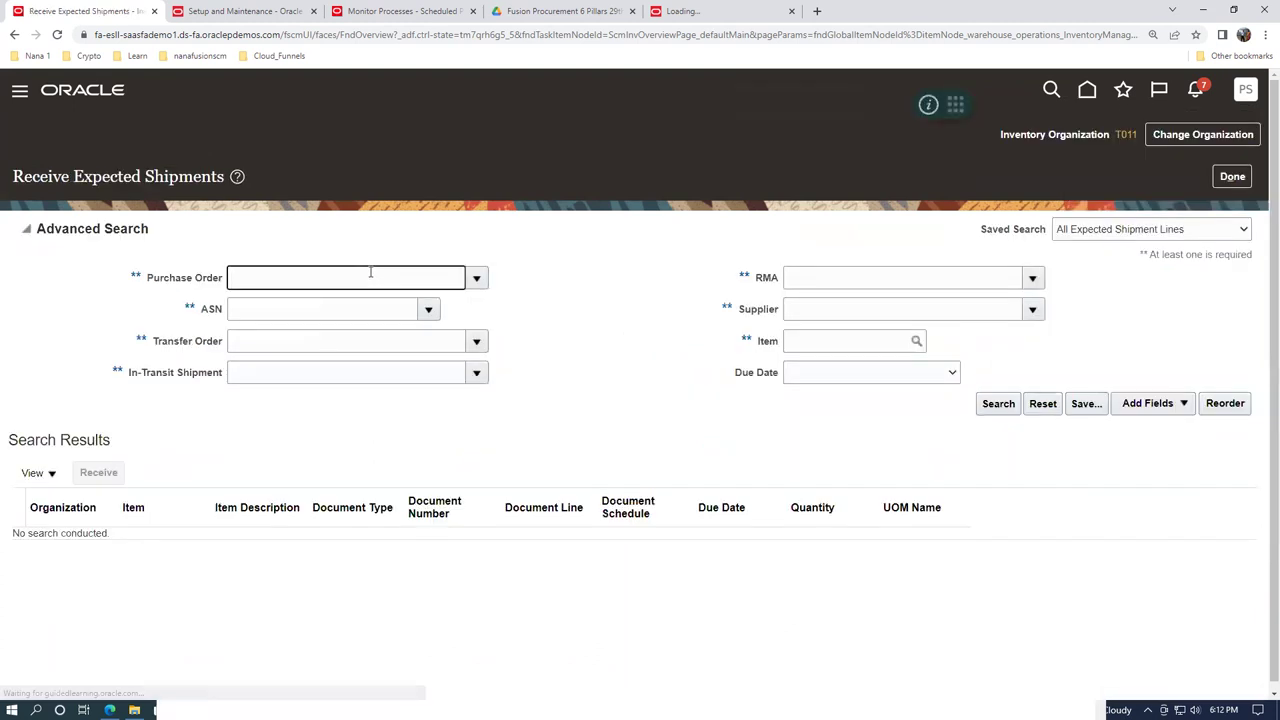
Search the expected shipments by the noted purchase order number and open its t0101_cost_test line for receiving
type("US164557")
key("Tab")
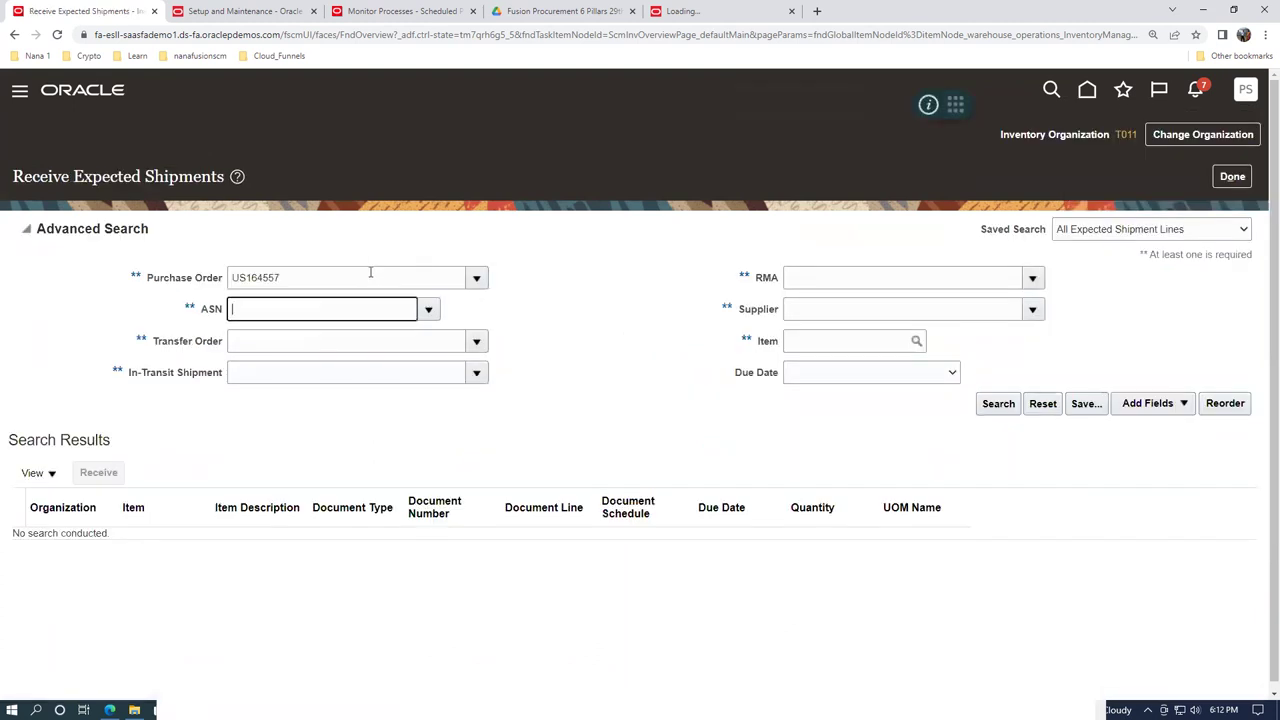
left_click(992, 404)
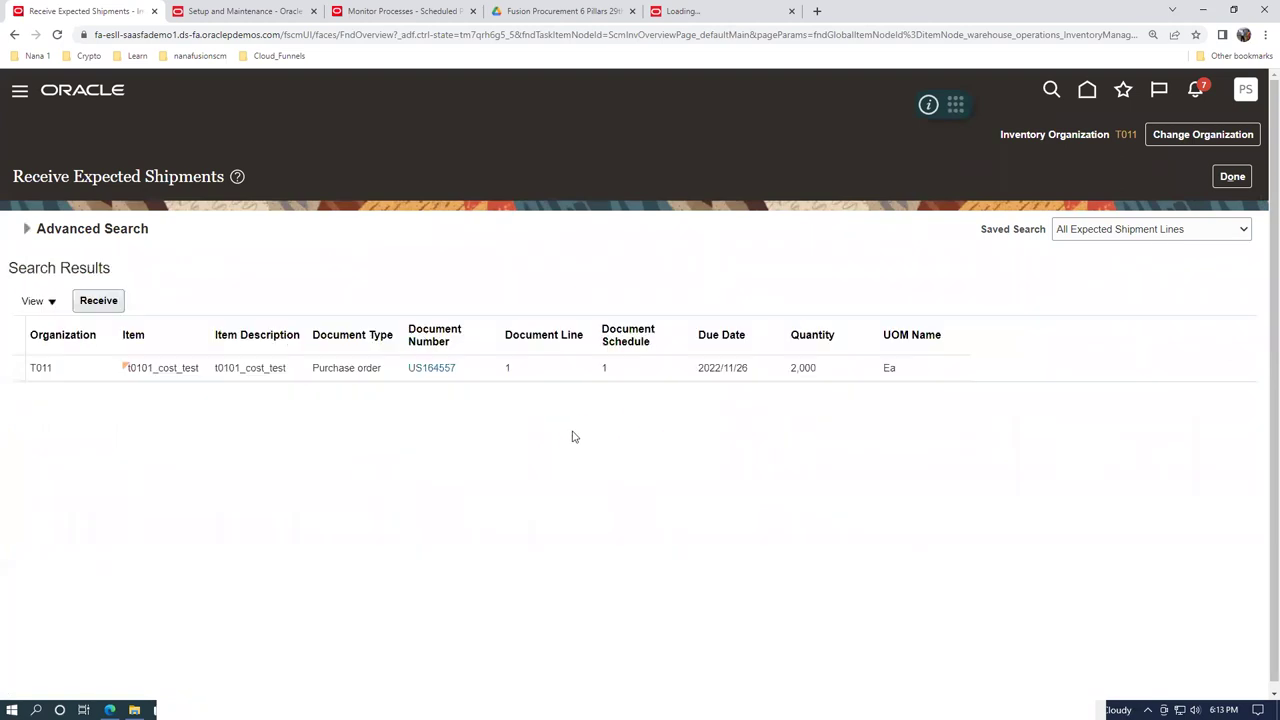
left_click(17, 372)
left_click(110, 304)
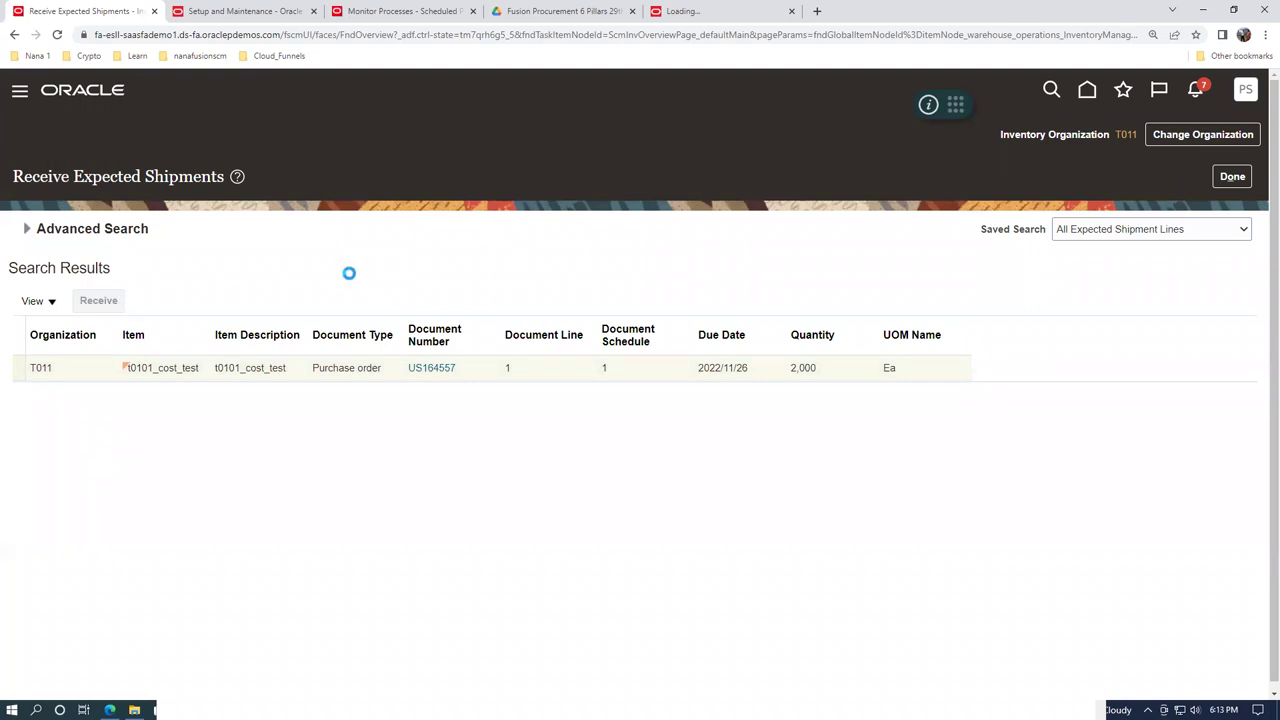
Fill in the receipt quantity of 2,000 Ea, create and submit the receipt, and acknowledge the confirmation
left_click(313, 244)
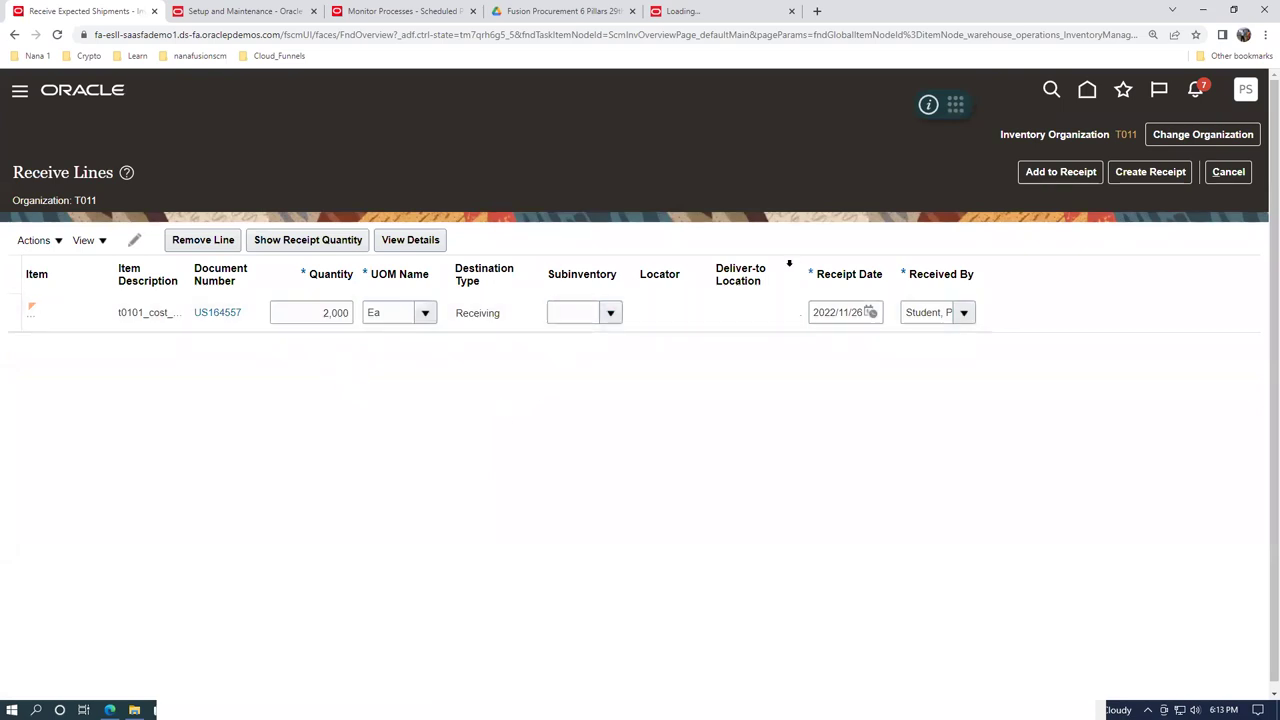
left_click(1166, 176)
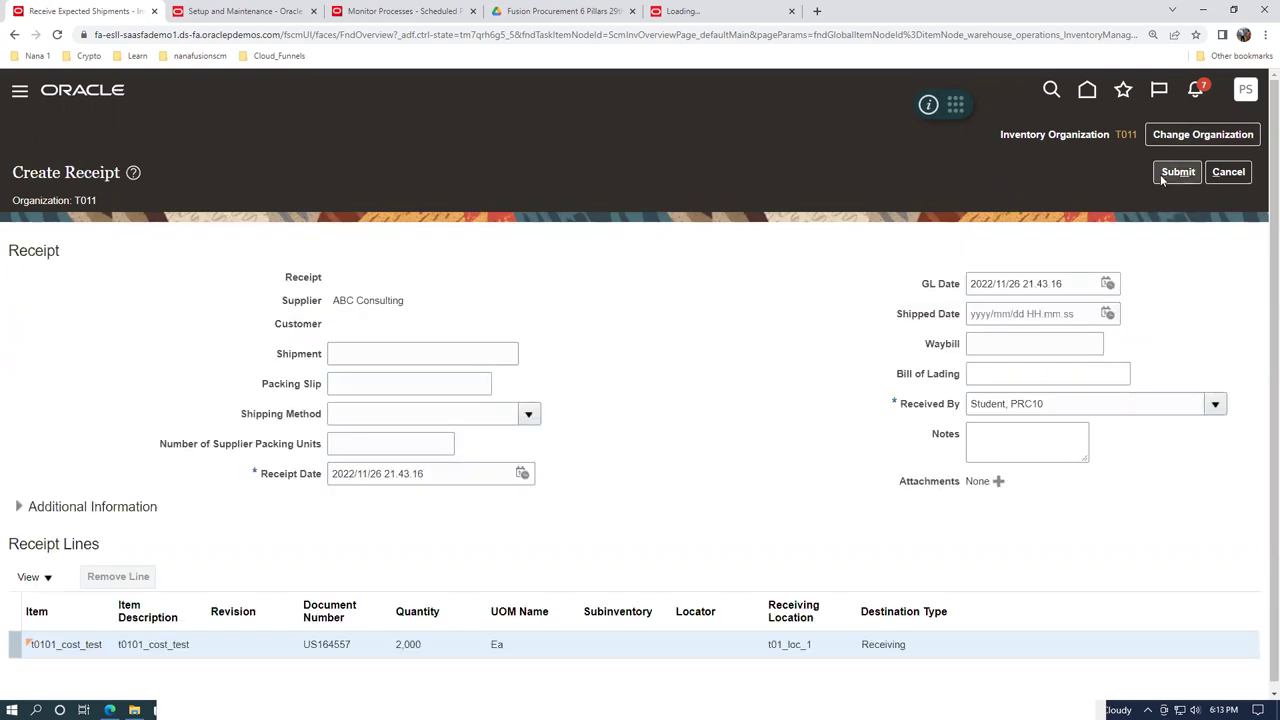
left_click(1178, 172)
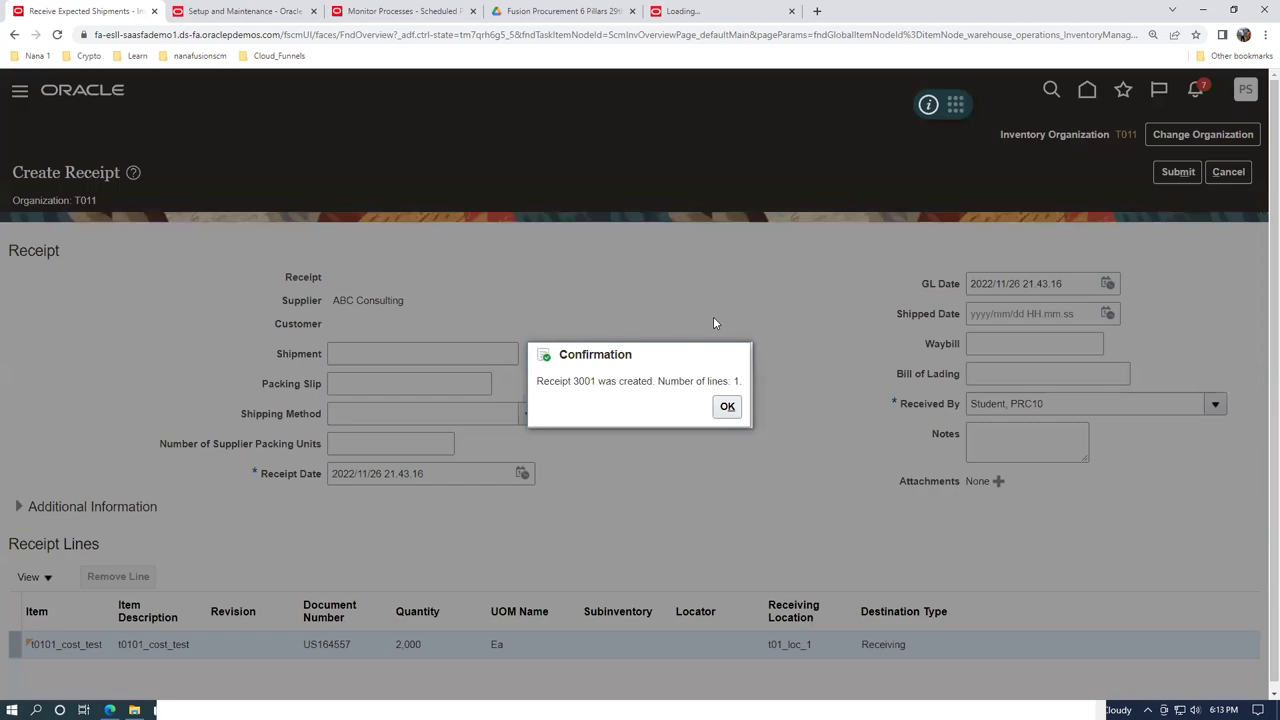
left_click_drag(573, 381, 623, 381)
left_click(727, 406)
Switch to Notepad and record "GRN 3001" beneath the purchase order number
key("alt+Tab")
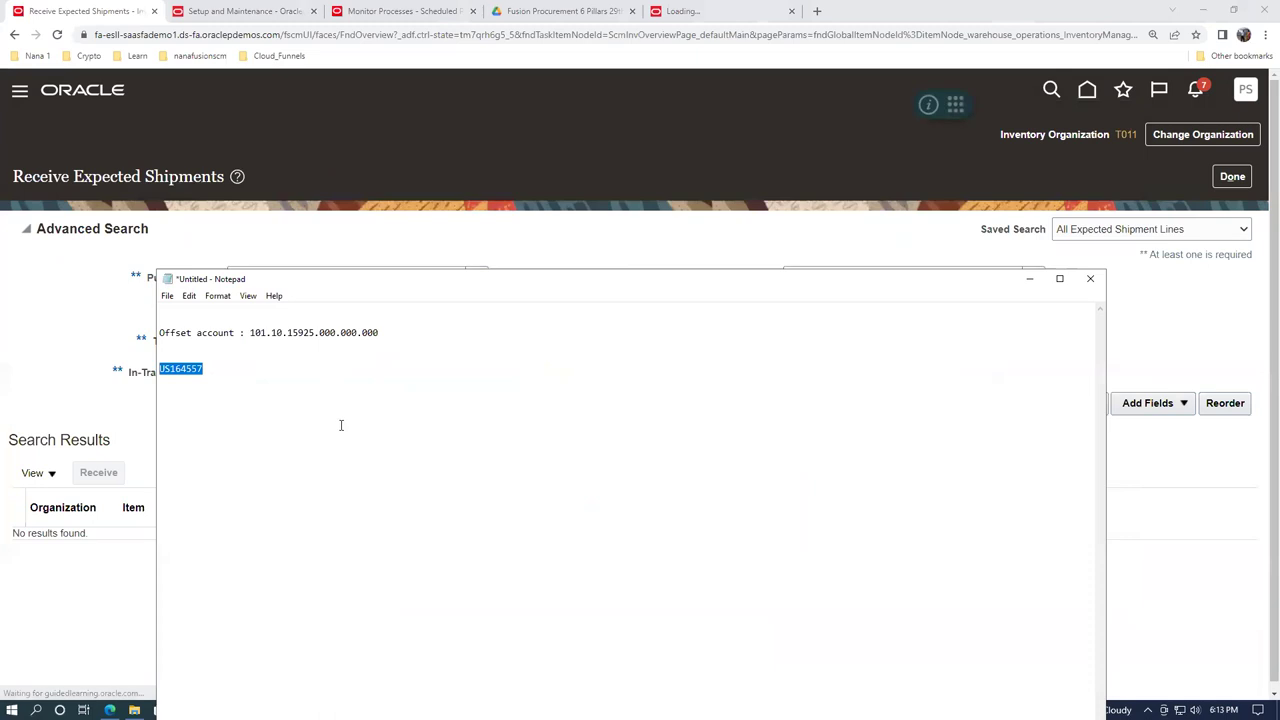
left_click(336, 424)
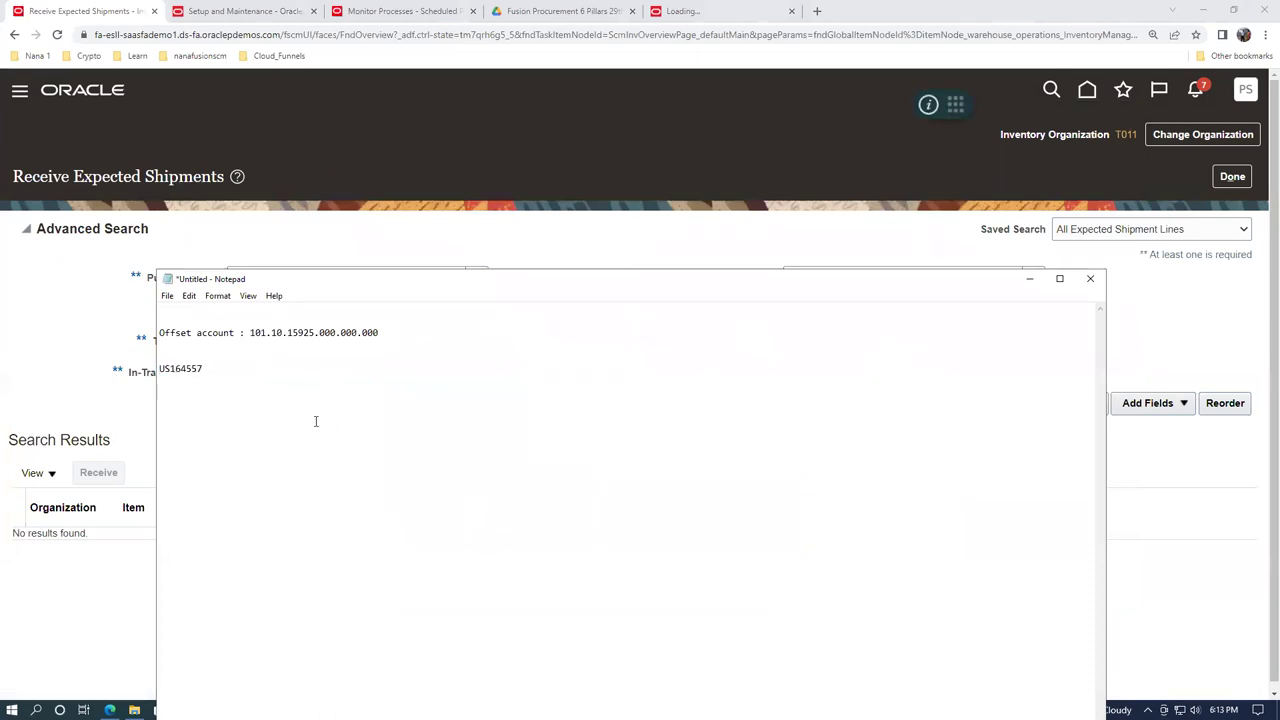
type("GRN   3001")
Switch to the P_to_P_Process workbook in Excel, examine the gate-receipt accounting entries in rows 10 and 11, and minimize the Notepad notes
key("alt+Tab")
key("alt+Tab")
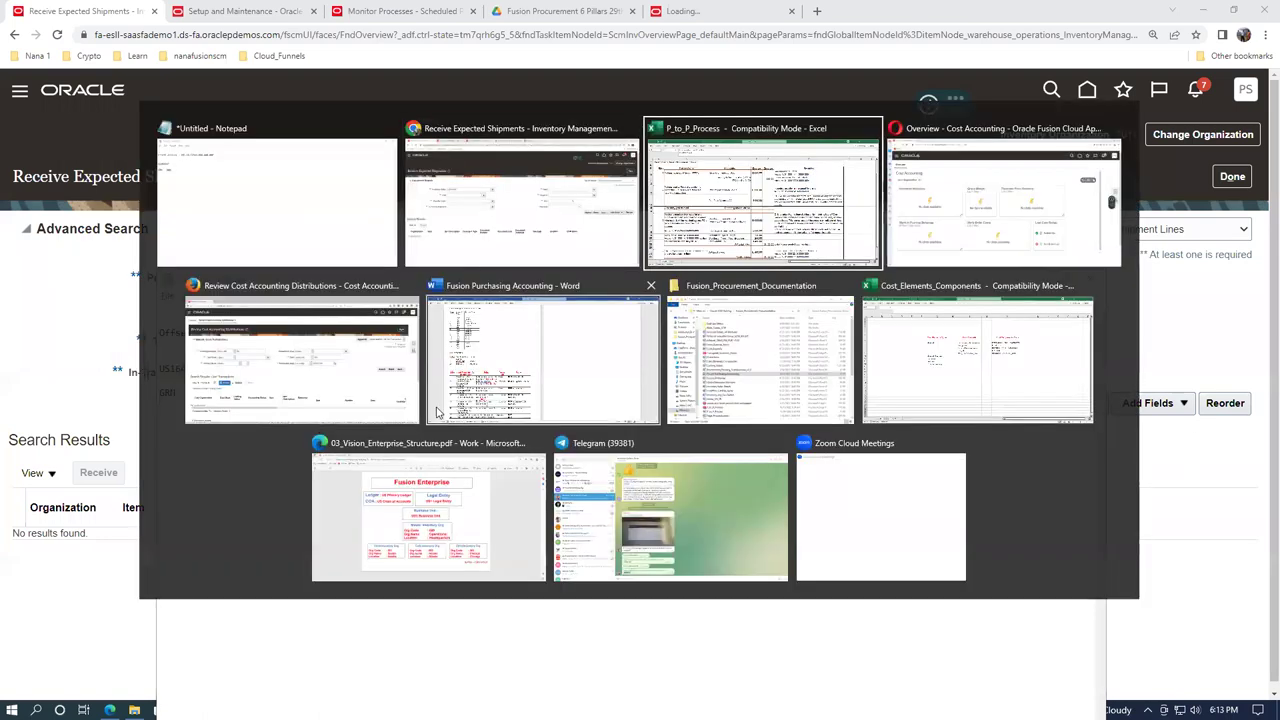
left_click(336, 322)
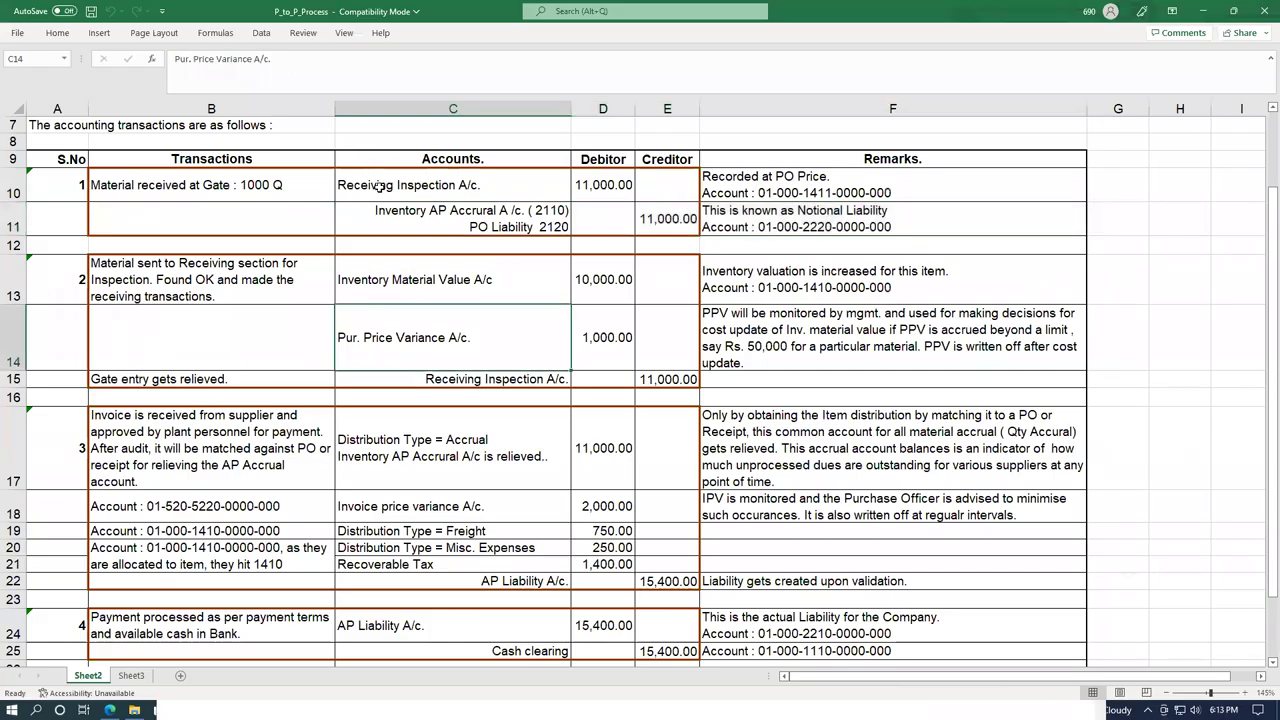
left_click(378, 186)
left_click(500, 220)
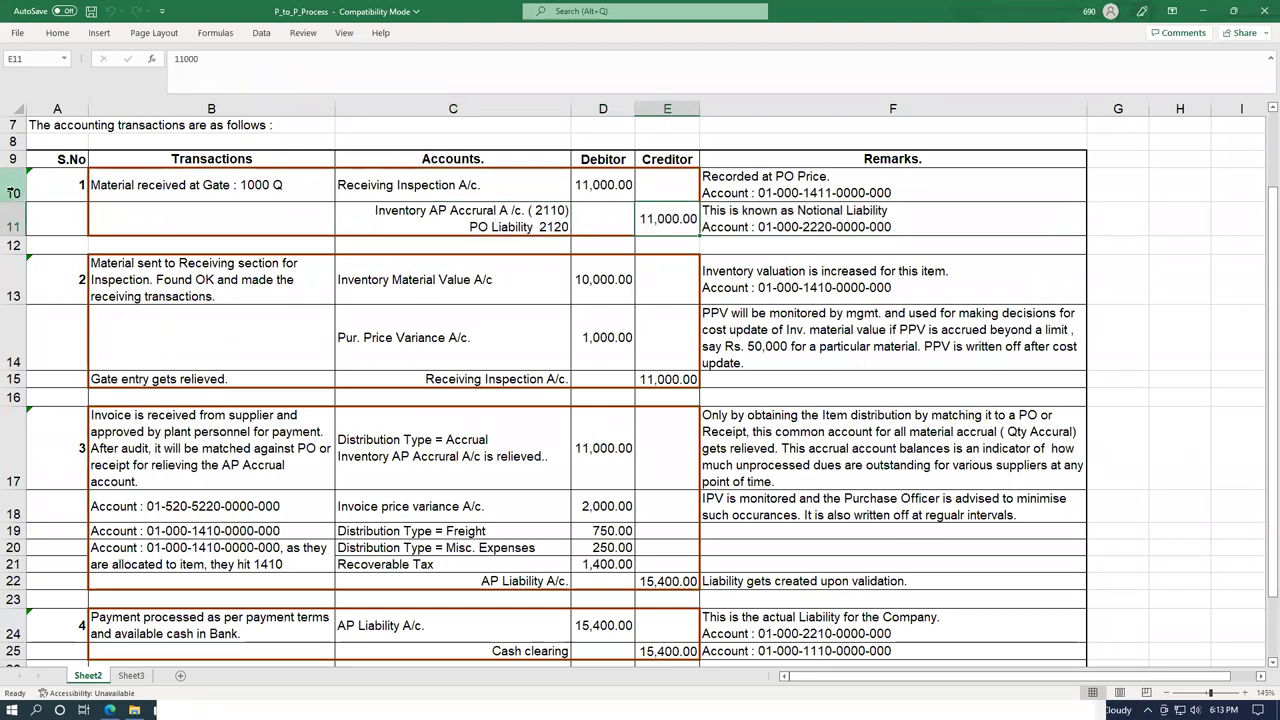
left_click_drag(13, 189, 20, 213)
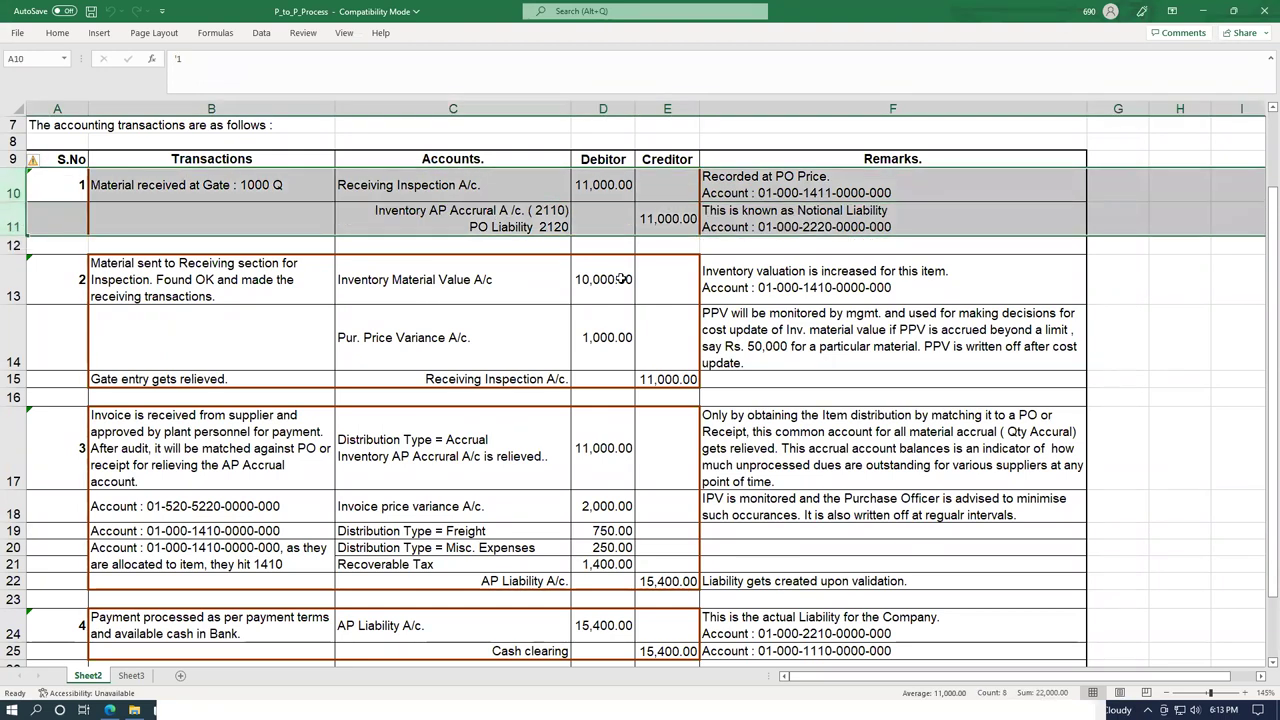
key("alt")
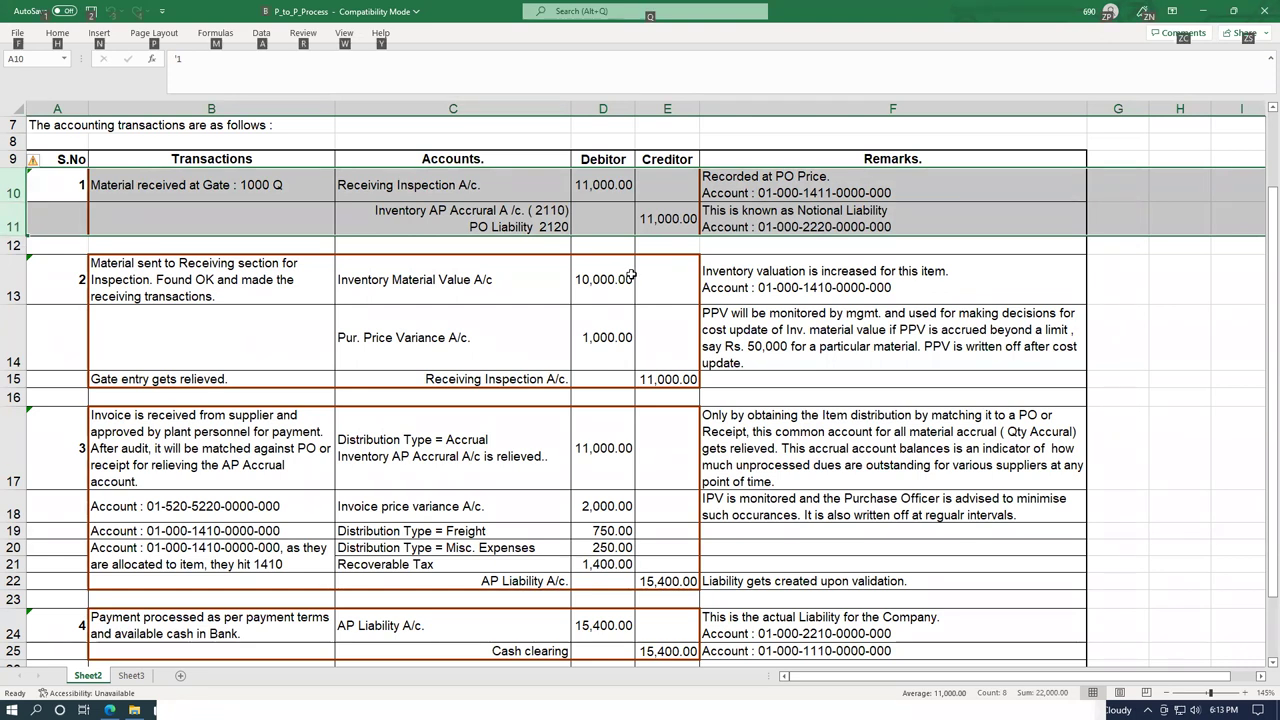
key("alt+Tab")
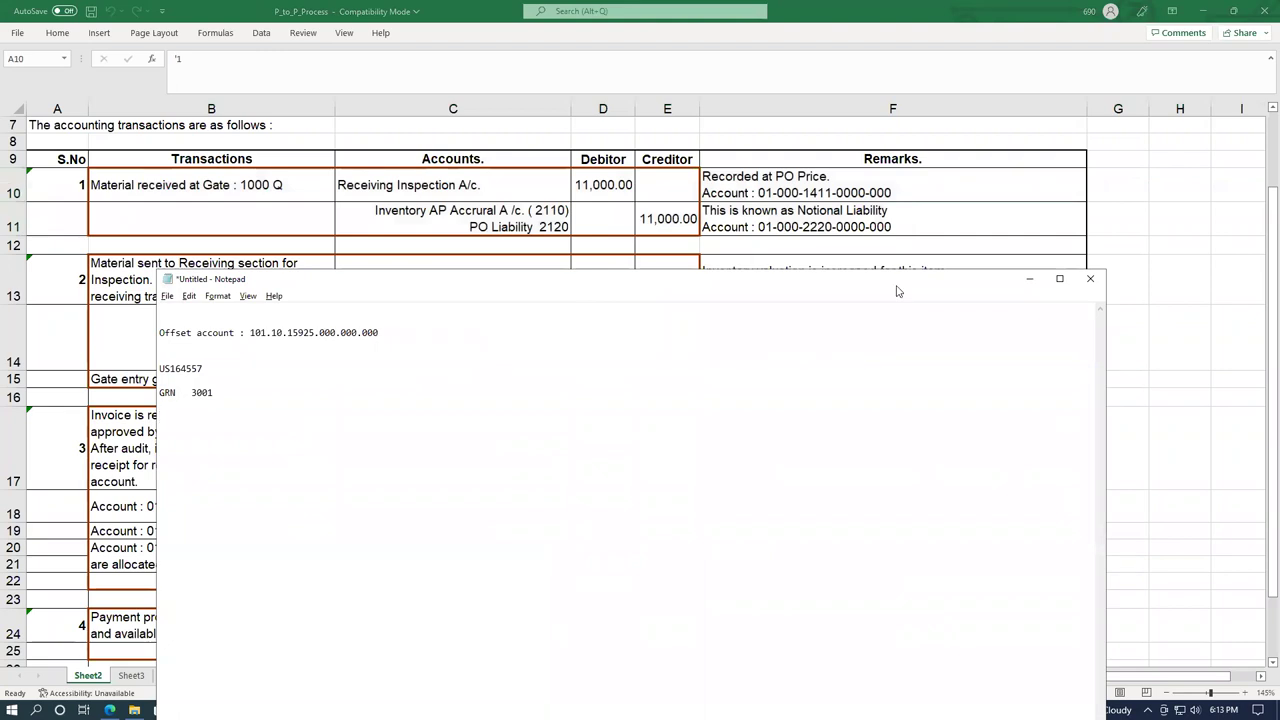
left_click(1032, 281)
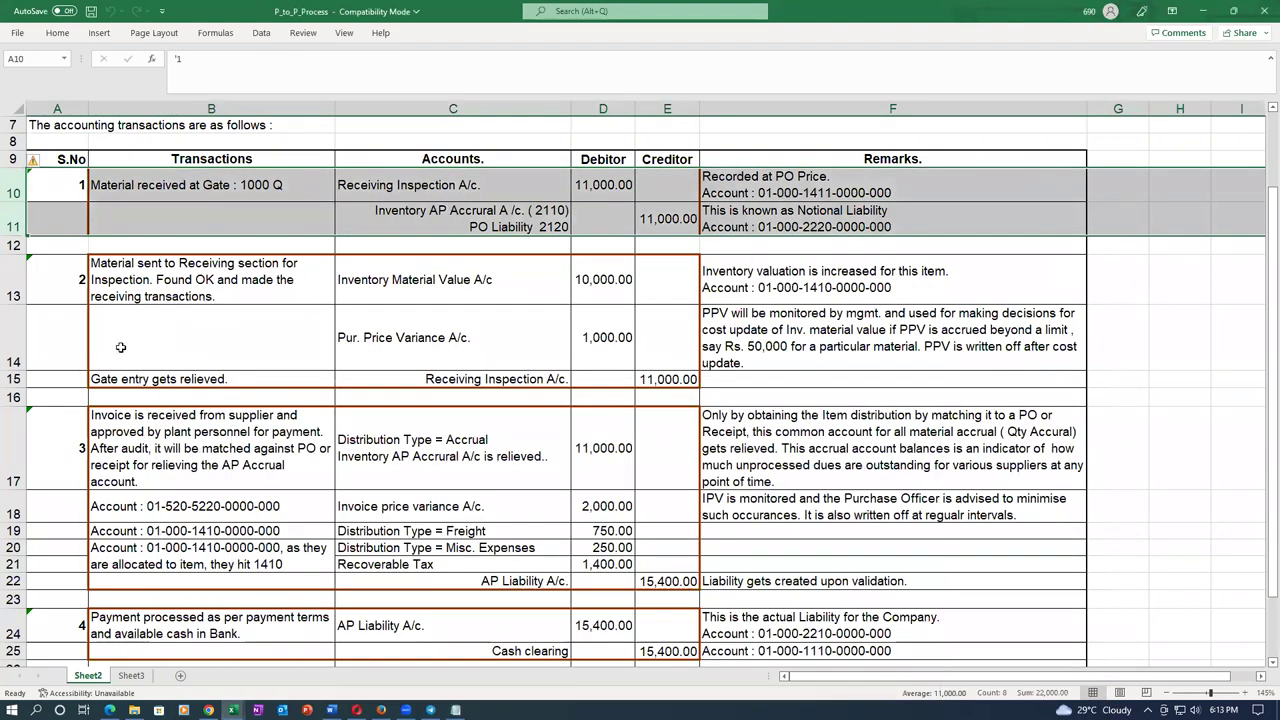
Return to Oracle in the browser, leave Receive Expected Shipments and search Put Away Receipts for receipt 3001
key("alt+Tab")
key("Tab")
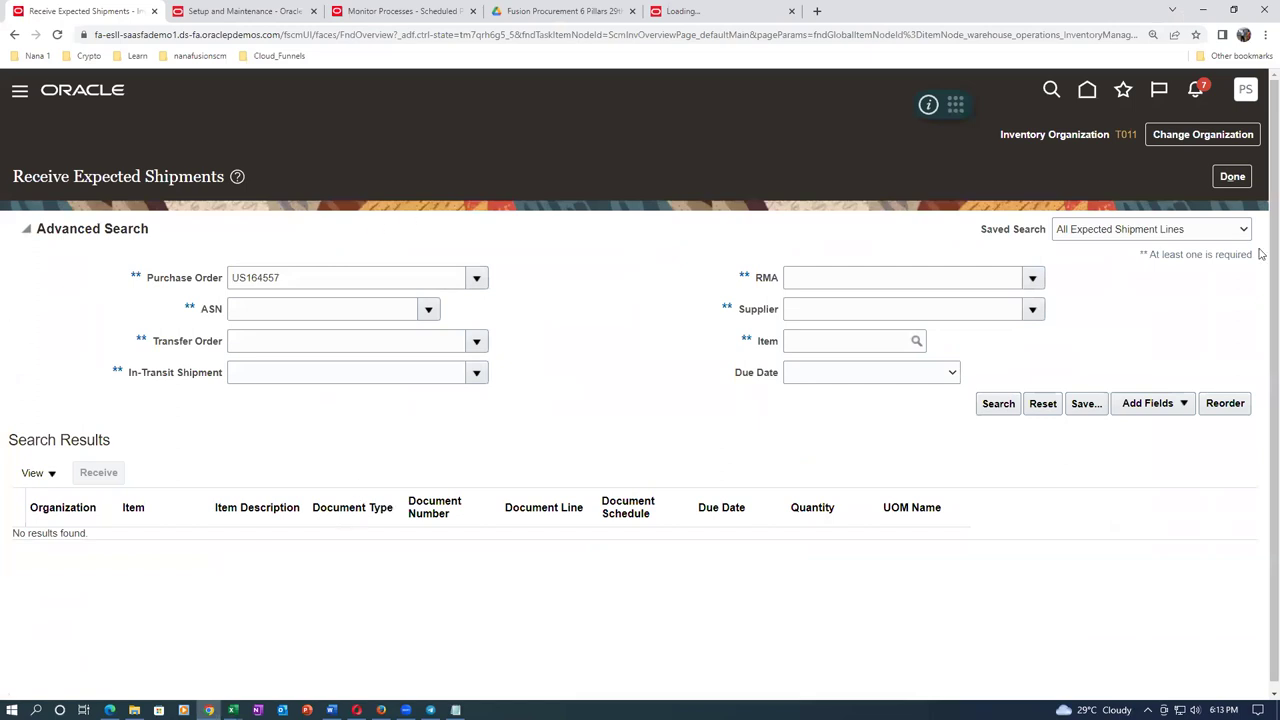
left_click(1232, 176)
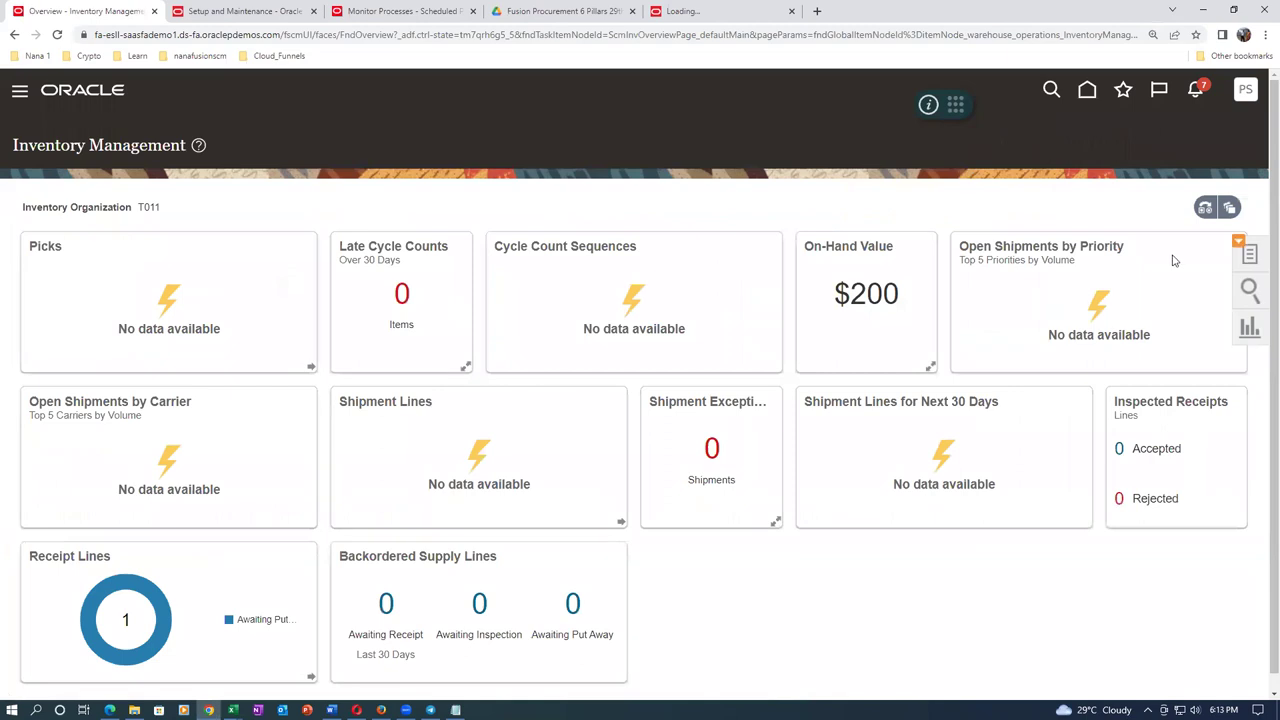
left_click(1249, 256)
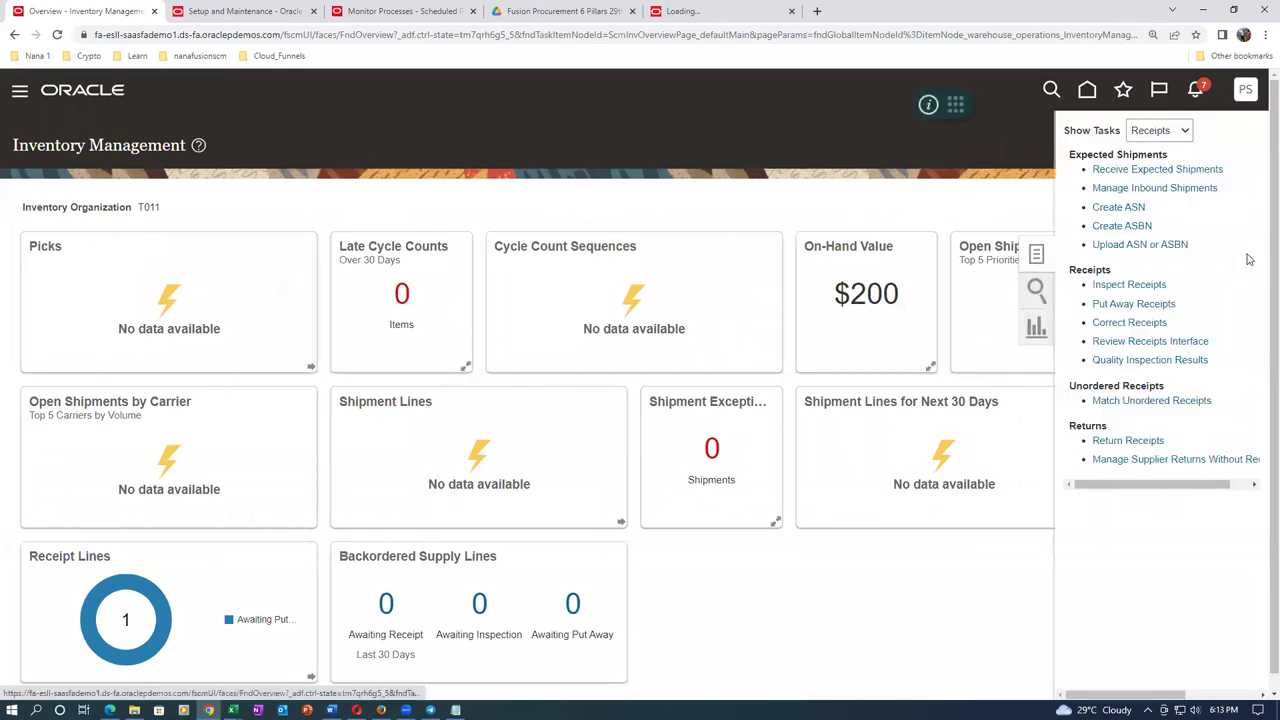
left_click(1163, 304)
left_click(240, 279)
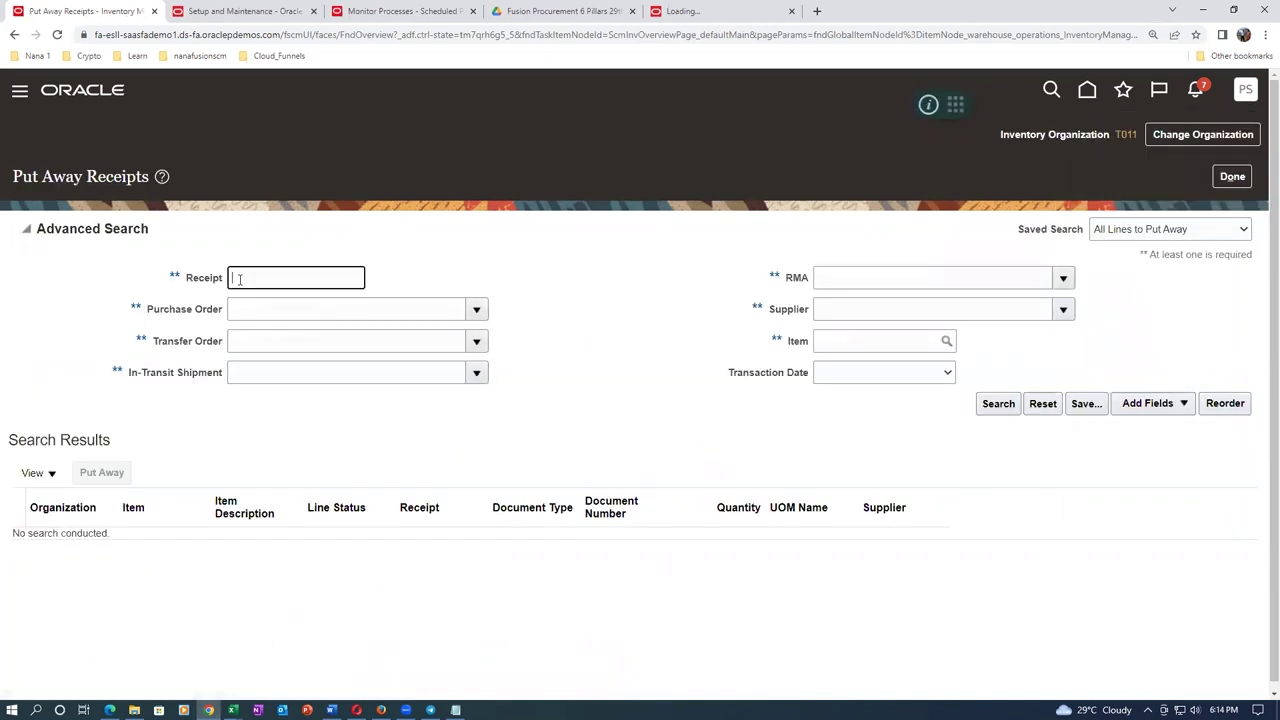
key("Tab")
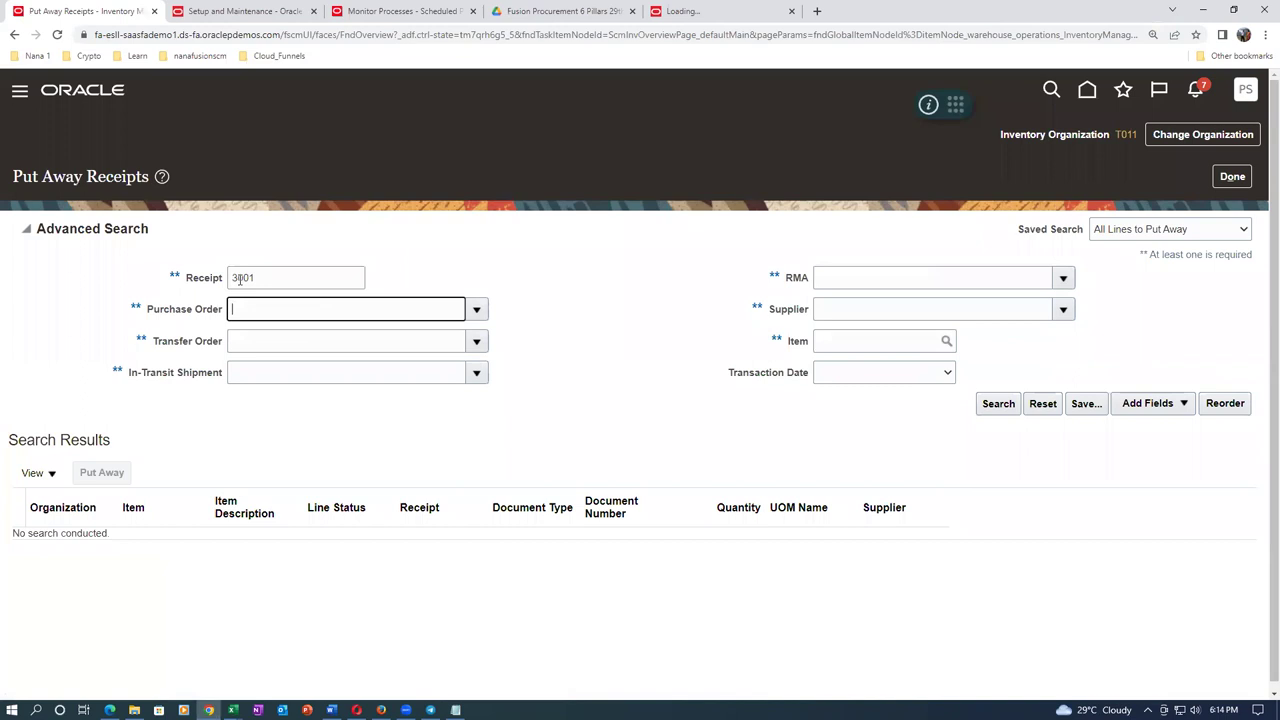
left_click(998, 403)
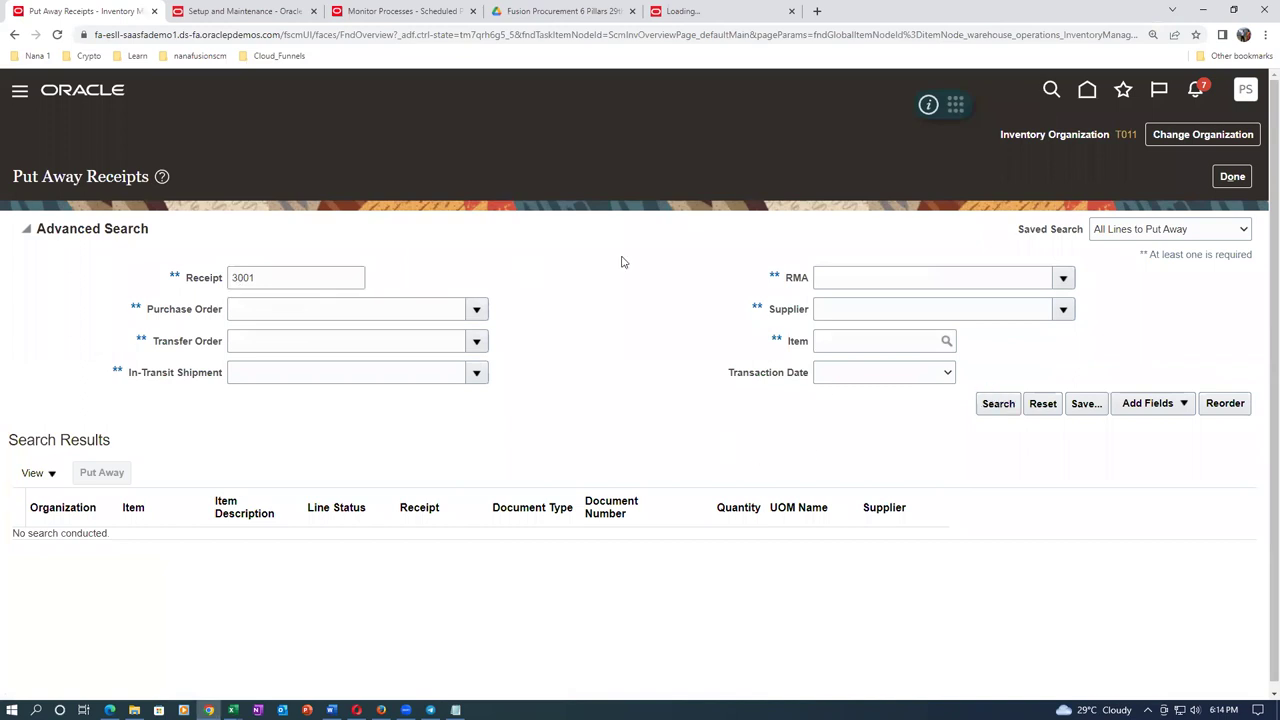
Put away the receipt's 2,000 Ea line to subinventory sub_1 with destination type Inventory, and submit it
left_click(72, 378)
left_click(101, 300)
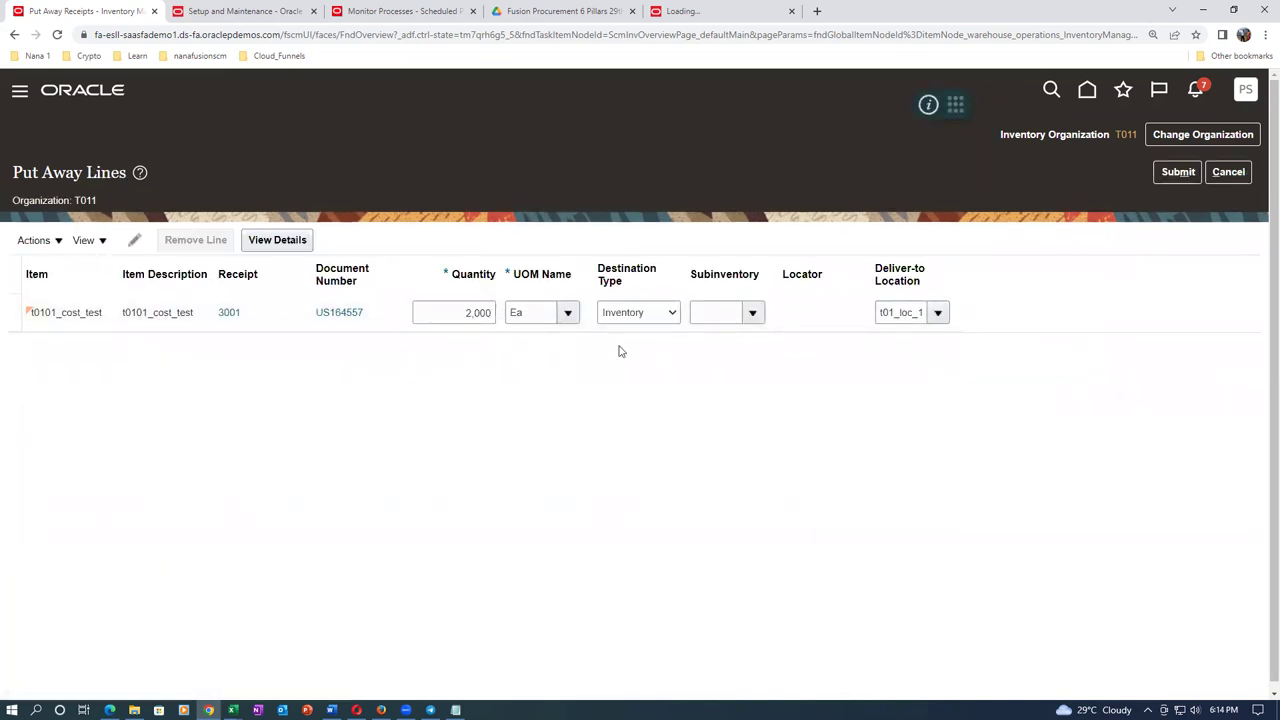
left_click(755, 312)
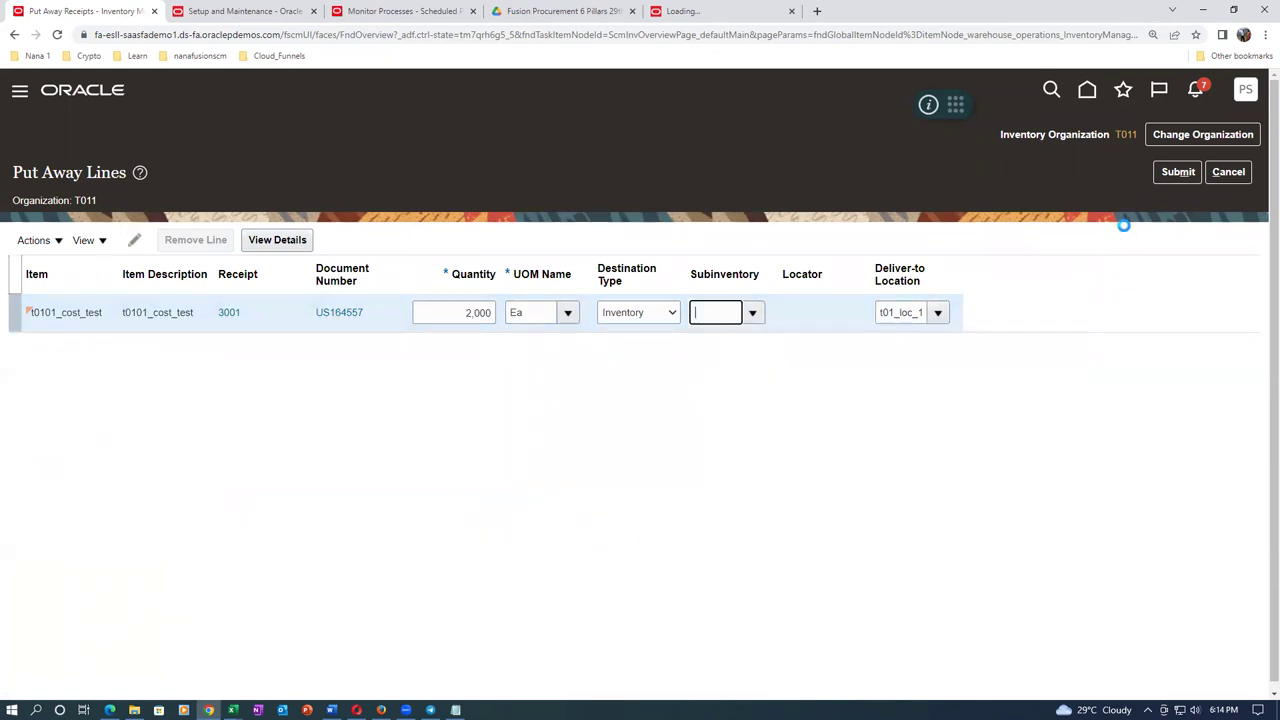
left_click(1176, 172)
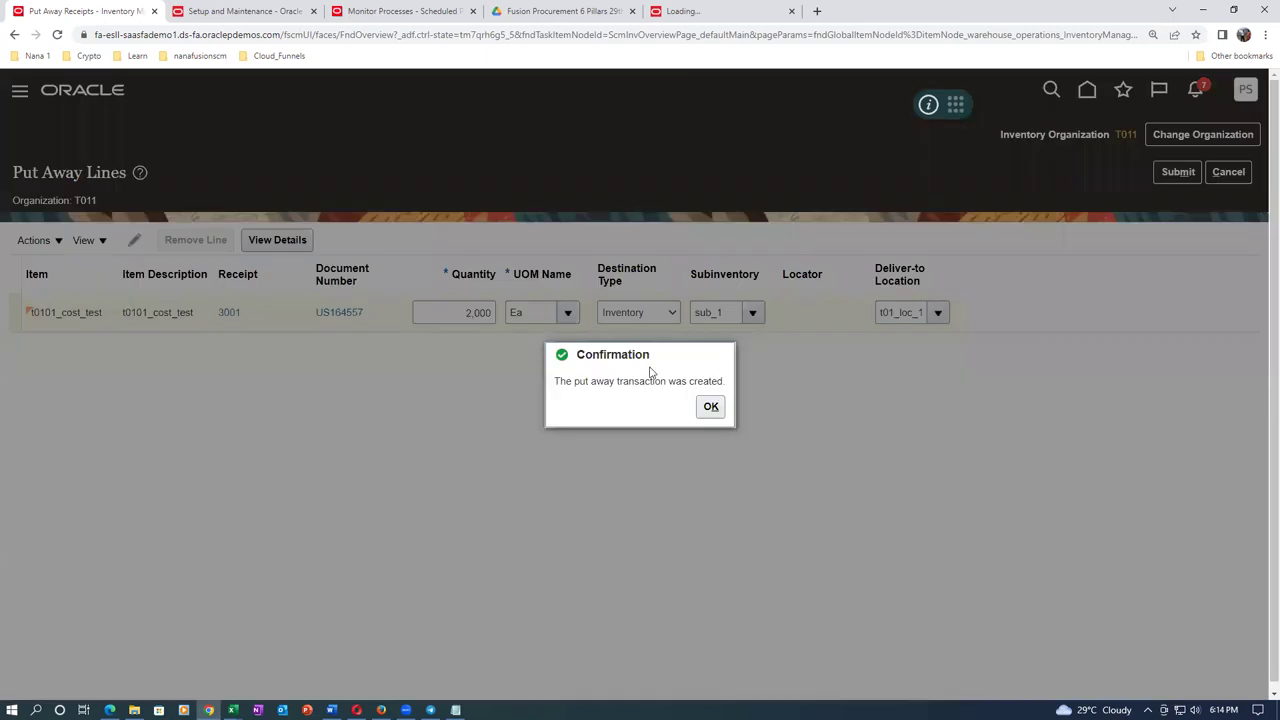
Switch to the P_to_P_Process workbook and examine the inventory value, purchase price variance and receiving inspection entries in rows 13 to 15
key("alt+Tab")
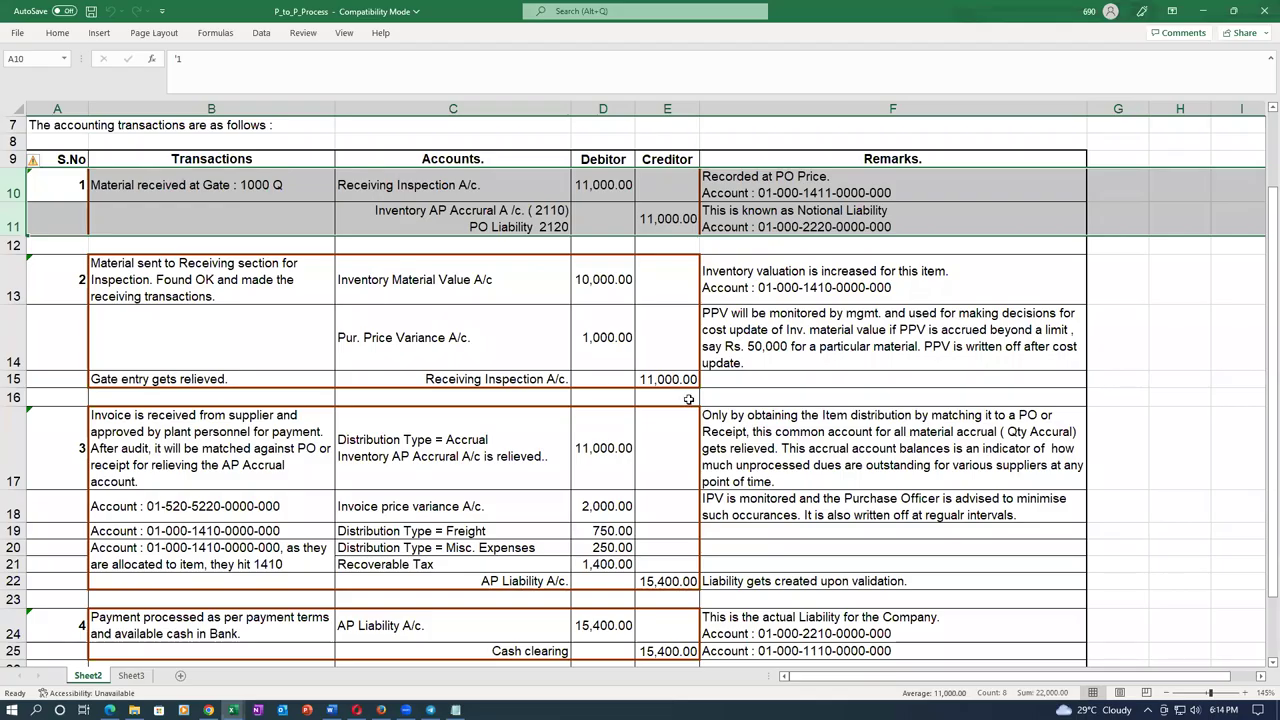
scroll(333, 358, "down", 1)
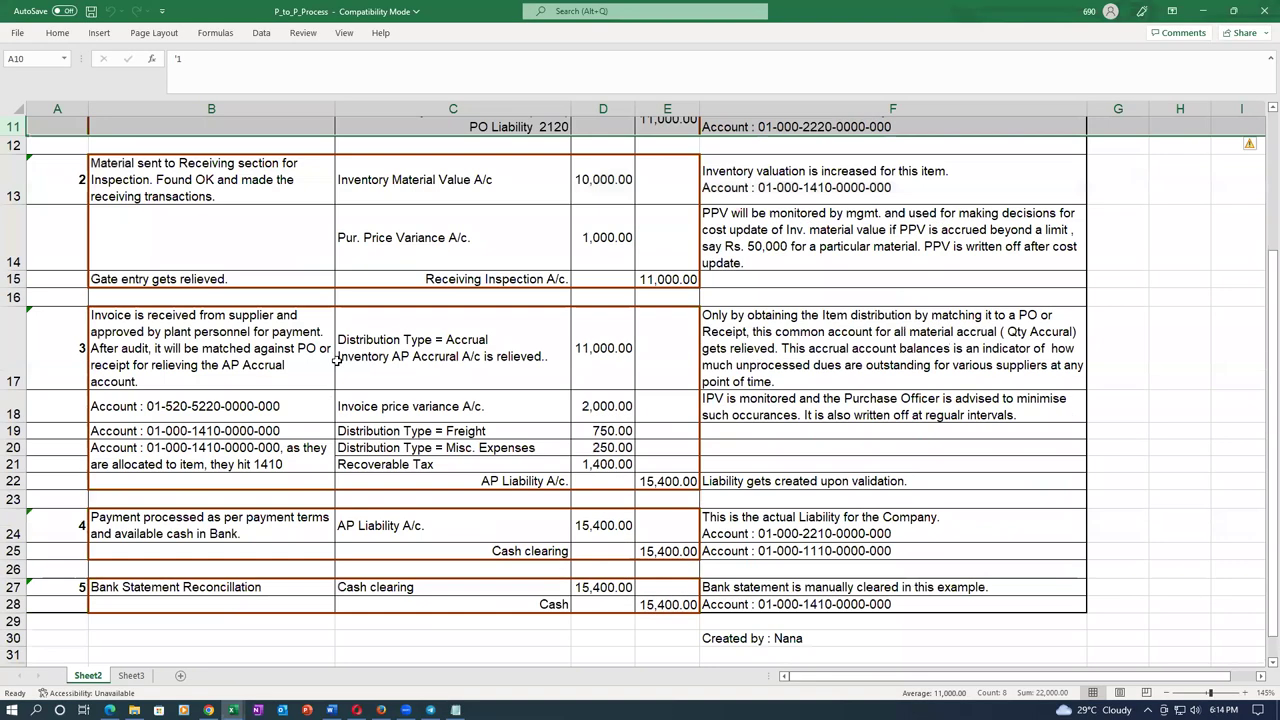
scroll(338, 360, "up", 1)
left_click(437, 279)
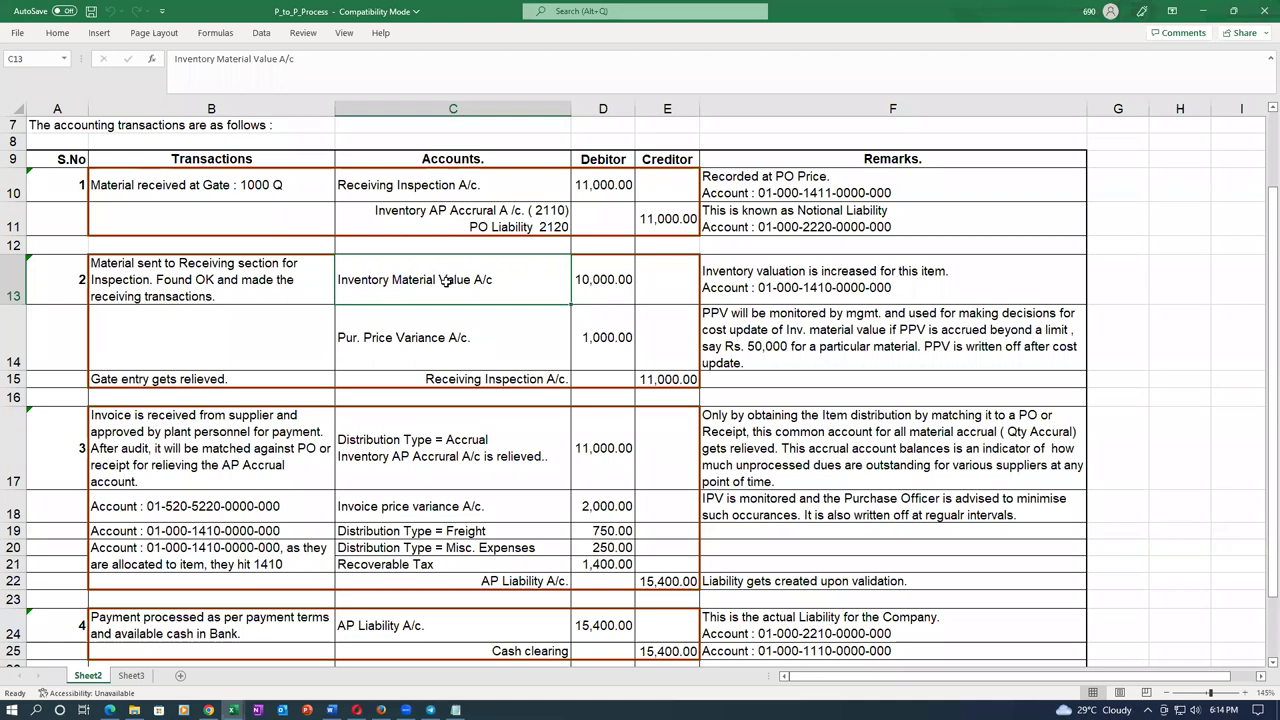
left_click(481, 381)
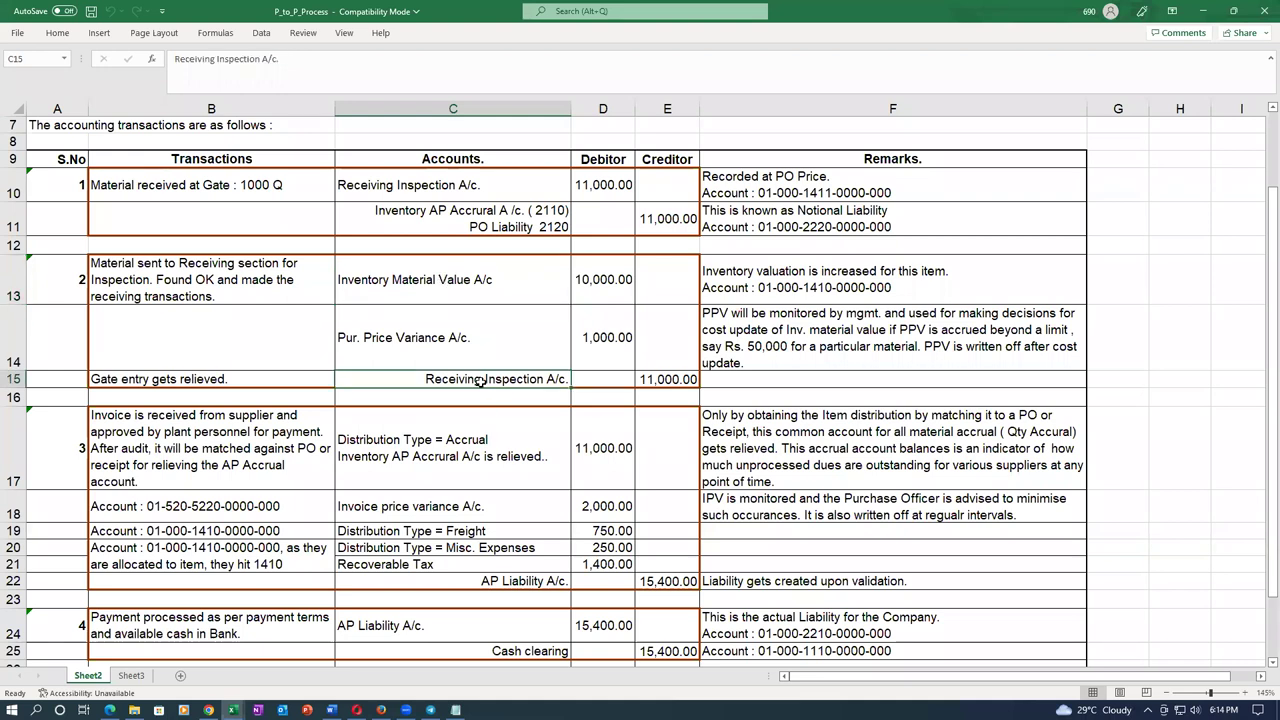
left_click_drag(20, 270, 37, 400)
left_click(428, 350)
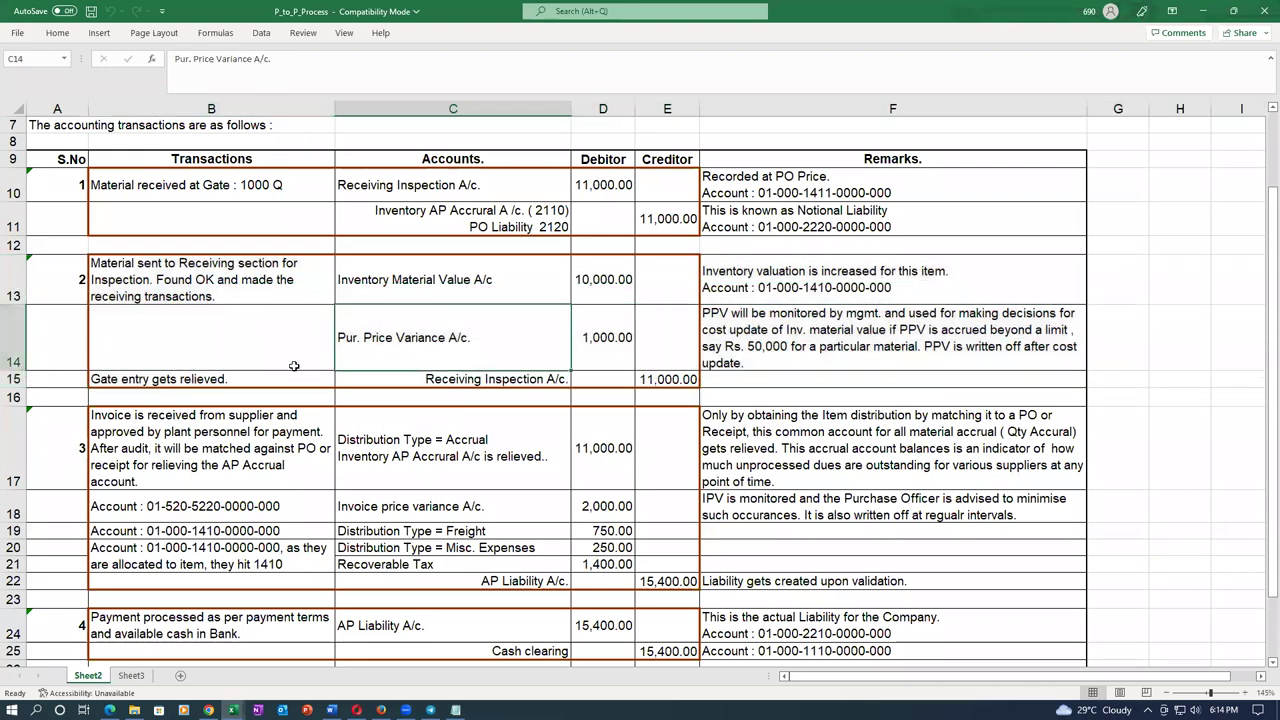
left_click(255, 358)
left_click(418, 338)
left_click(18, 338)
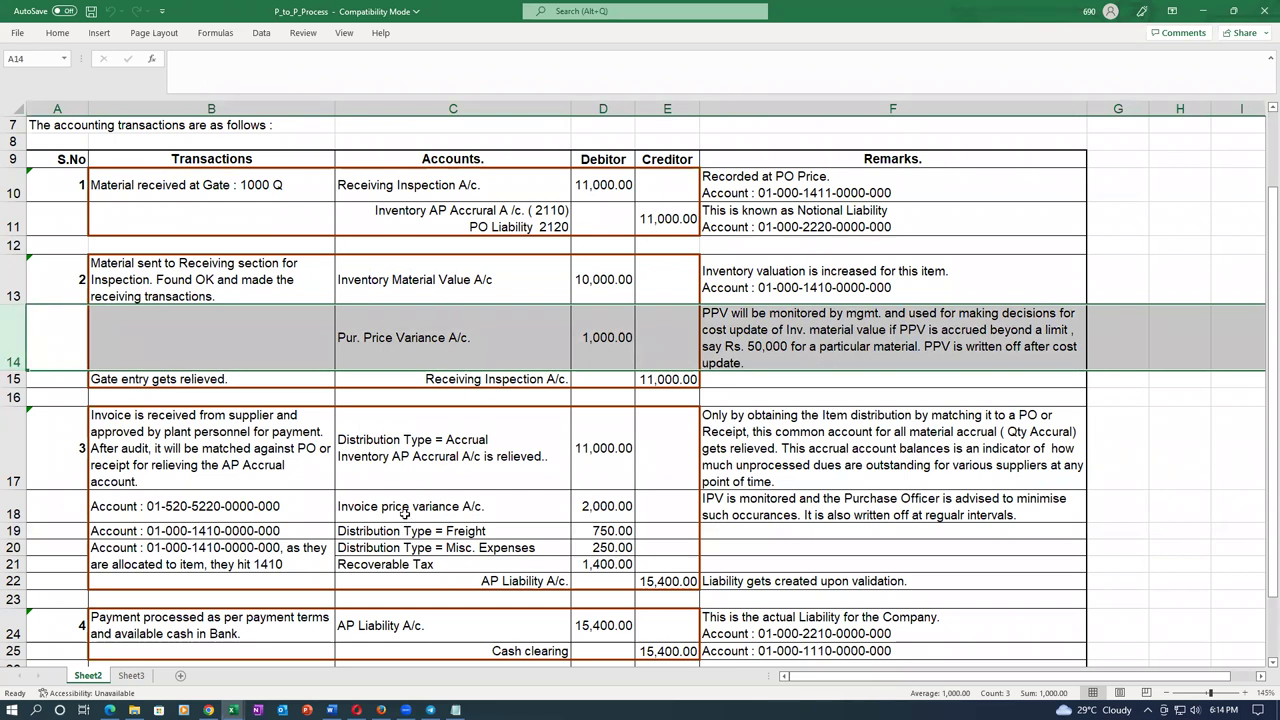
Compare the Receiving Inspection credit in the second transaction with the gate-receipt entries in rows 10 and 11
left_click(500, 384)
left_click_drag(10, 283, 10, 379)
left_click(480, 184)
key("Down")
left_click(14, 193)
left_click_drag(14, 193, 16, 220)
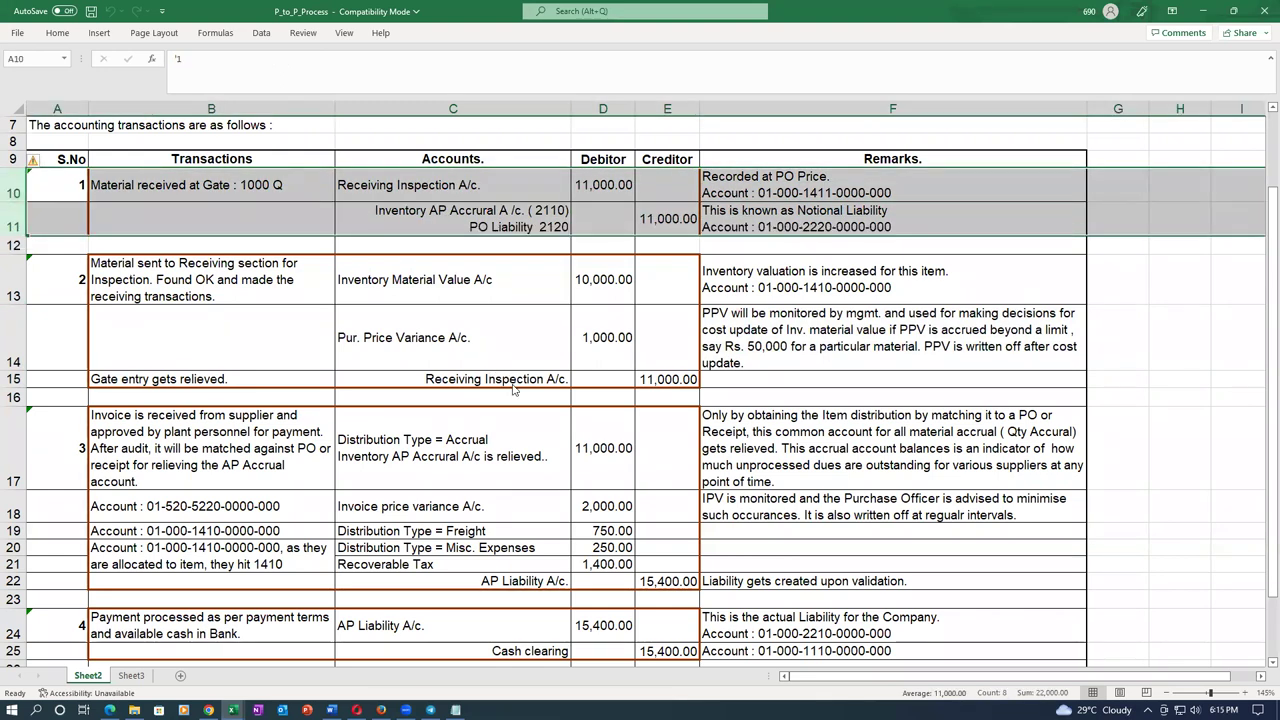
Return to Oracle, close Put Away Receipts and open Schedule New Process through the Monitor Processes favorite
key("alt+Tab")
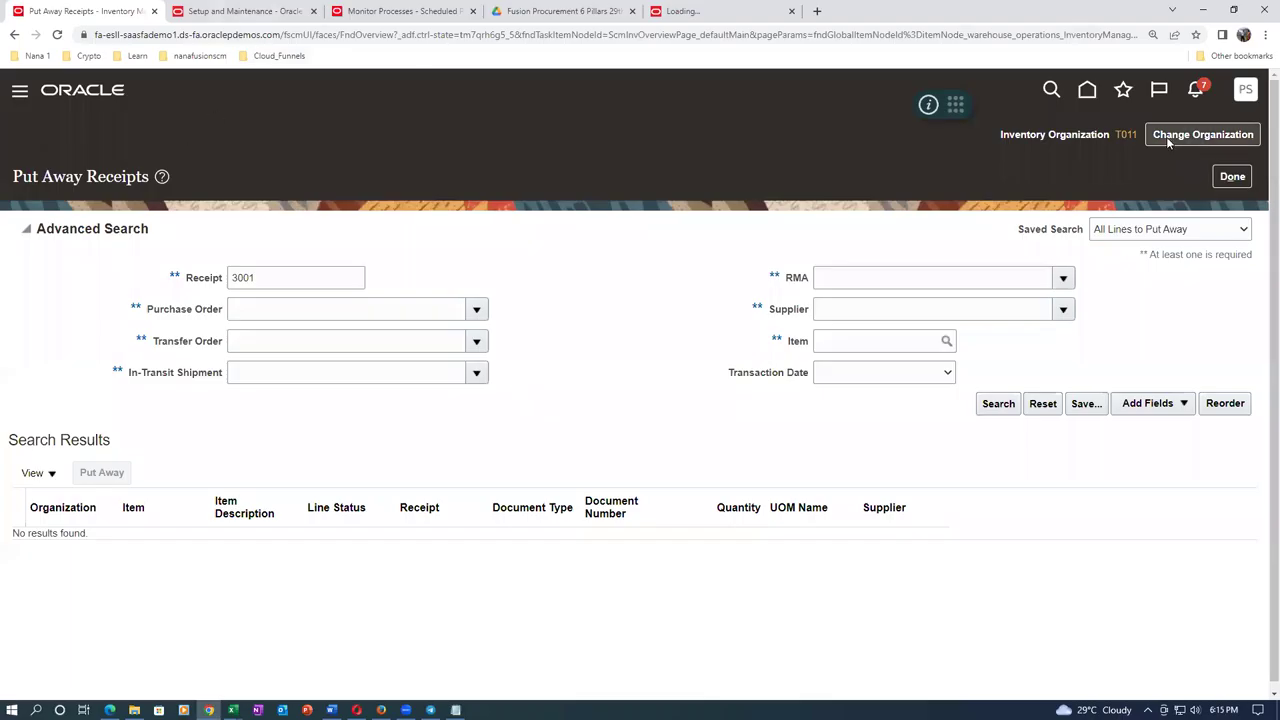
left_click(1236, 178)
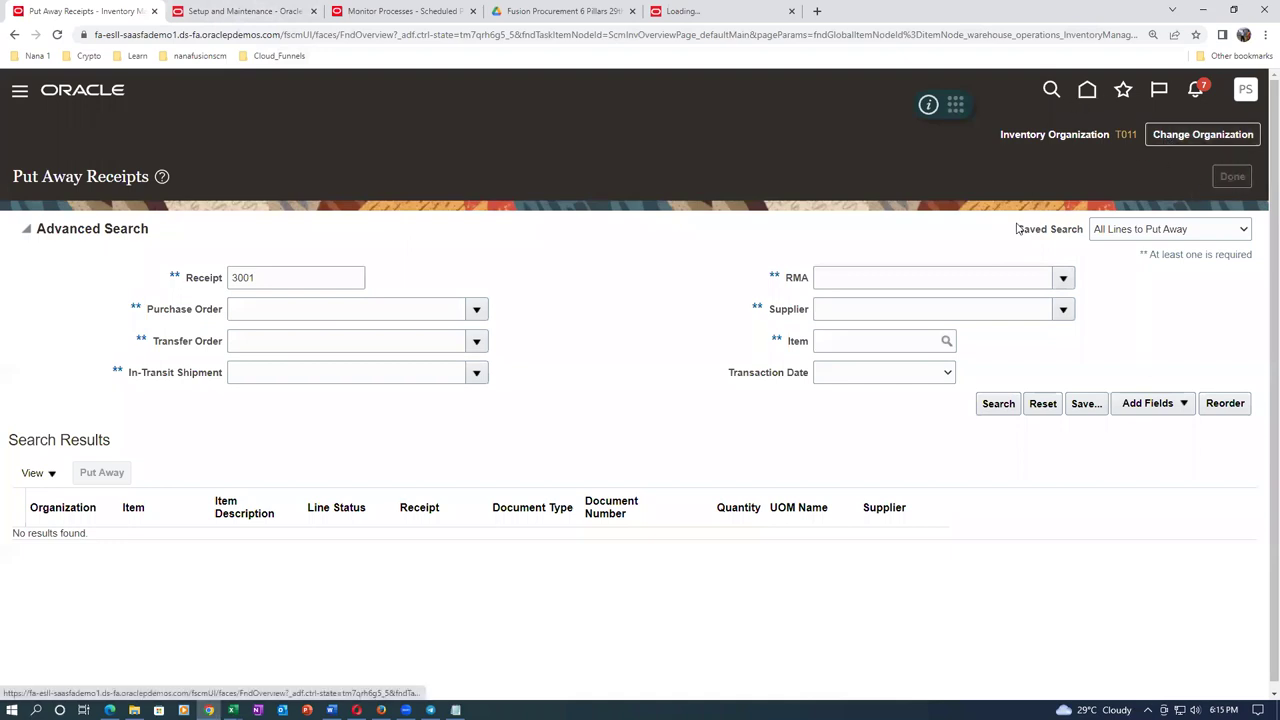
left_click(1124, 92)
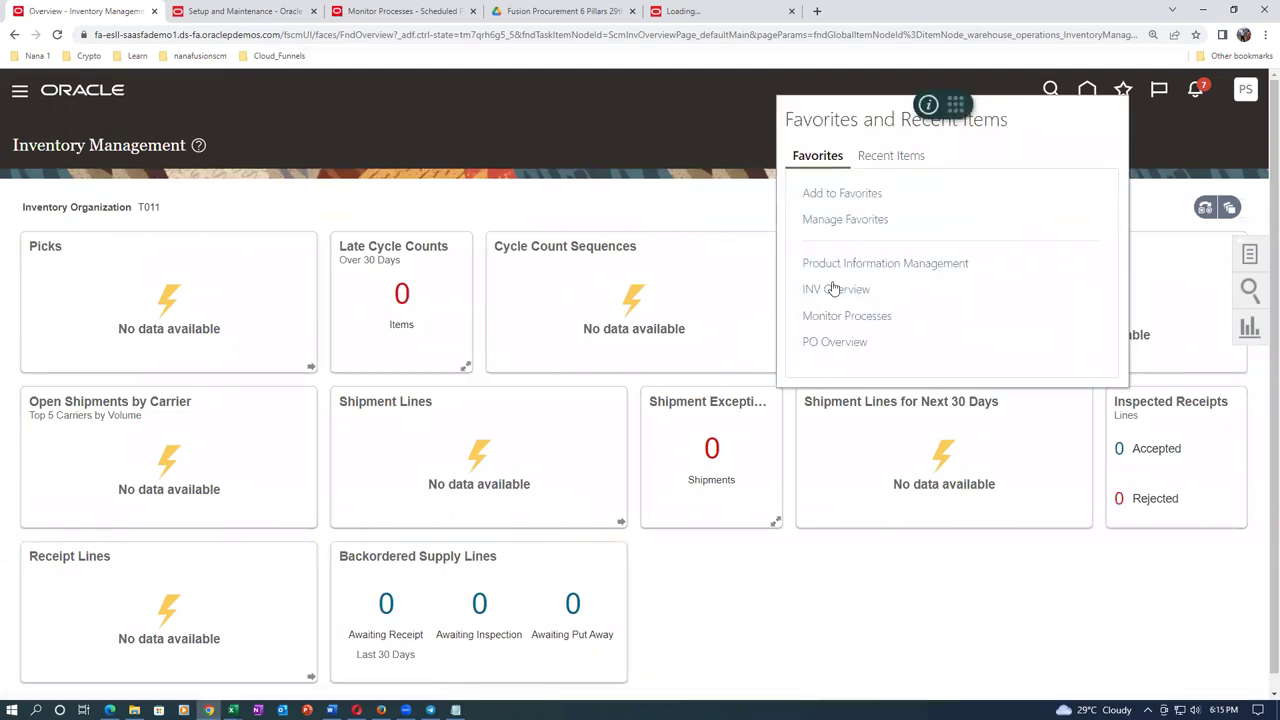
left_click(841, 320)
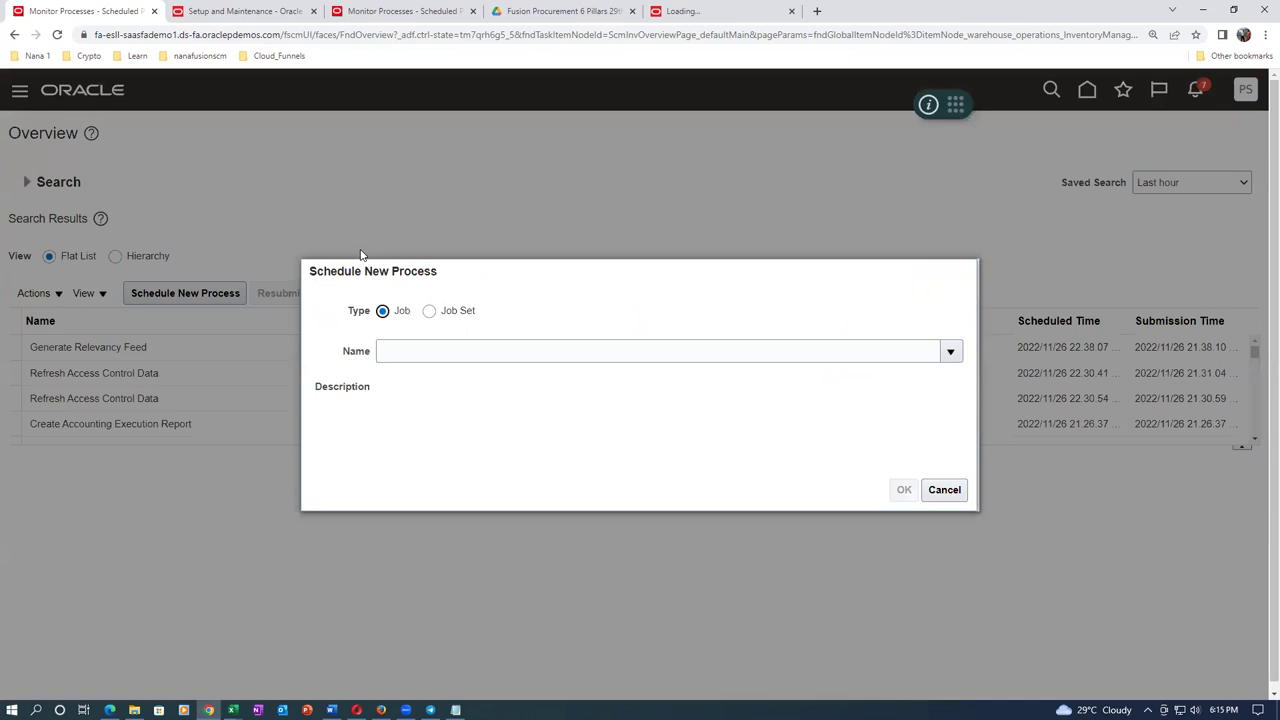
Submit the Transfer Transactions from Receiving to Costing process and refresh the process list to check its status
left_click(454, 352)
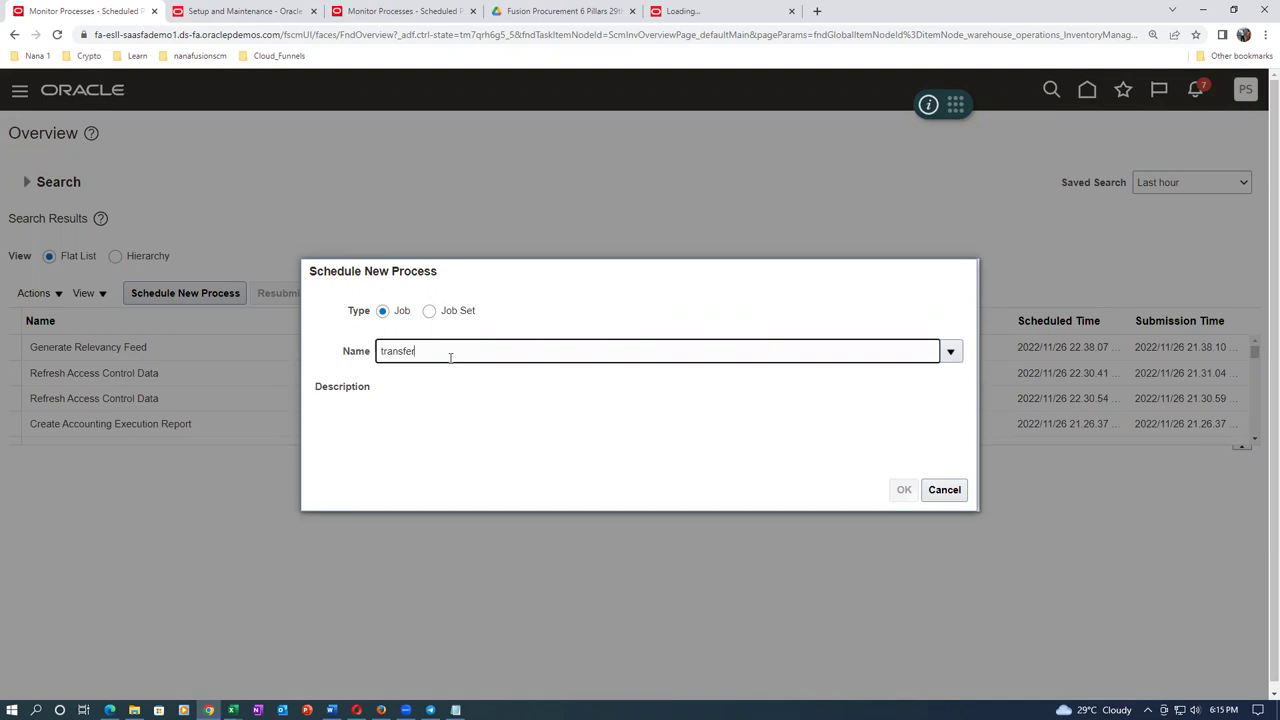
type("%trans%rec%cost%")
key("Tab")
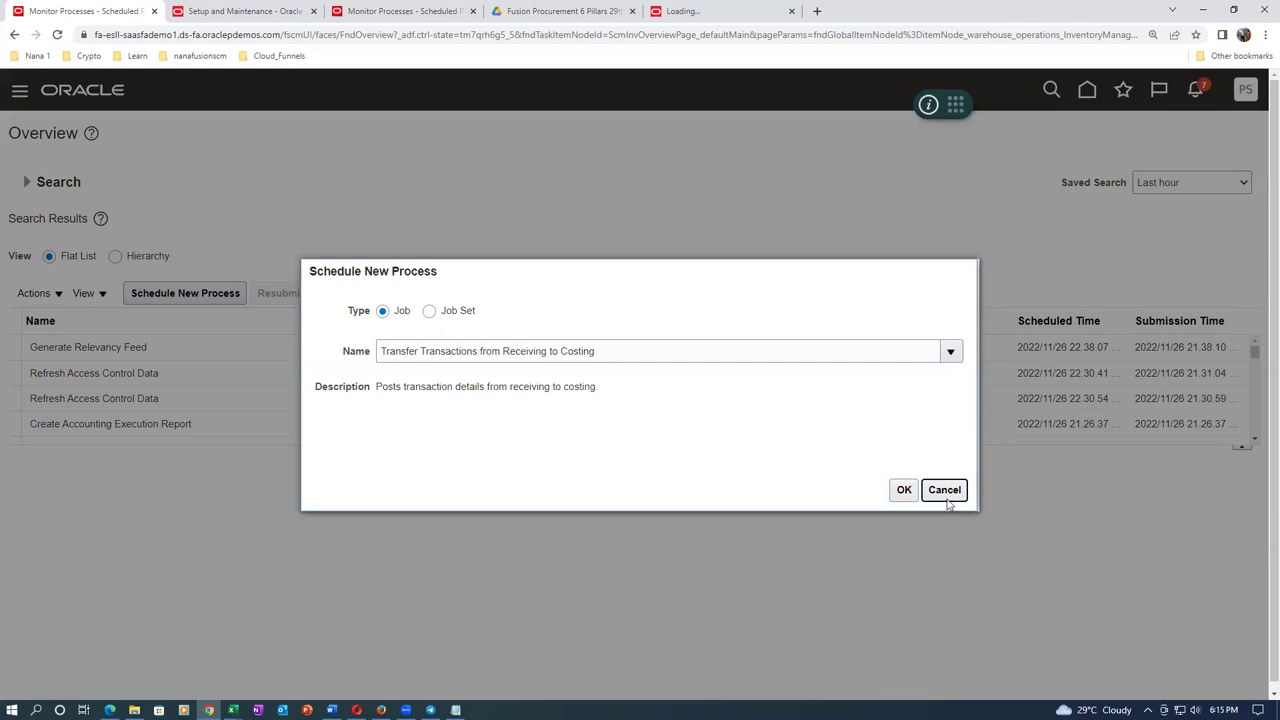
left_click(905, 491)
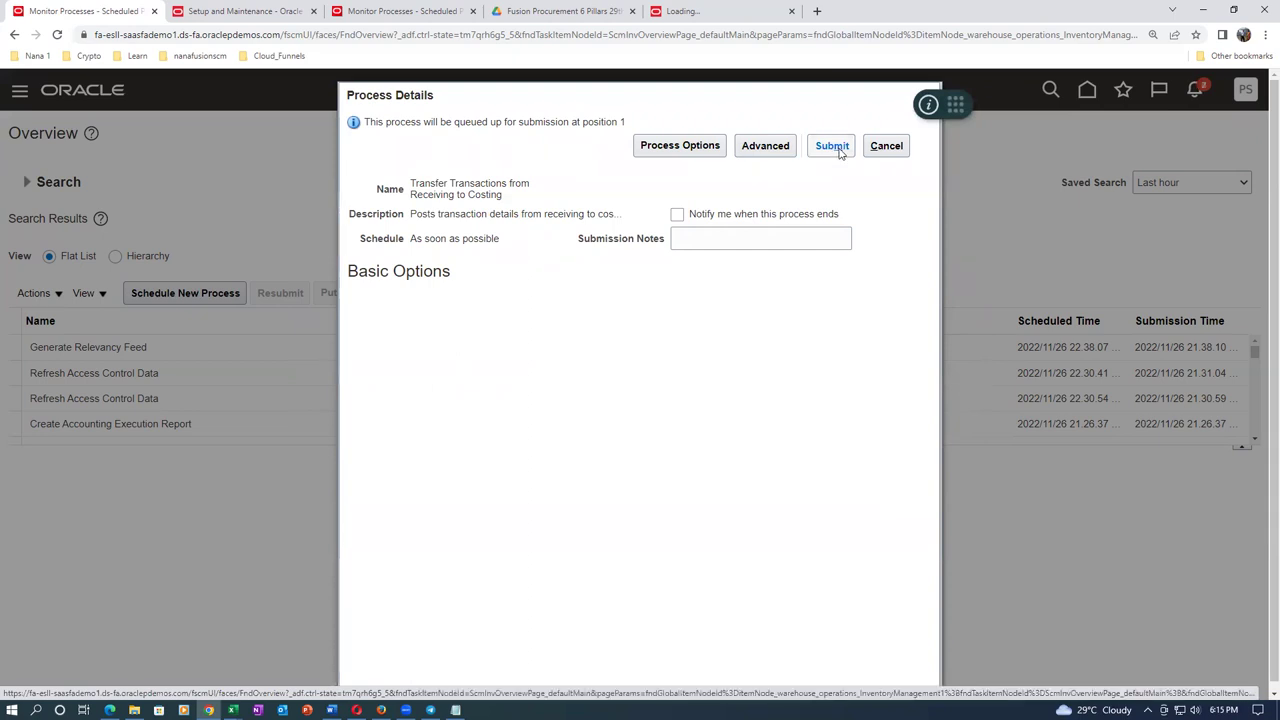
left_click(840, 148)
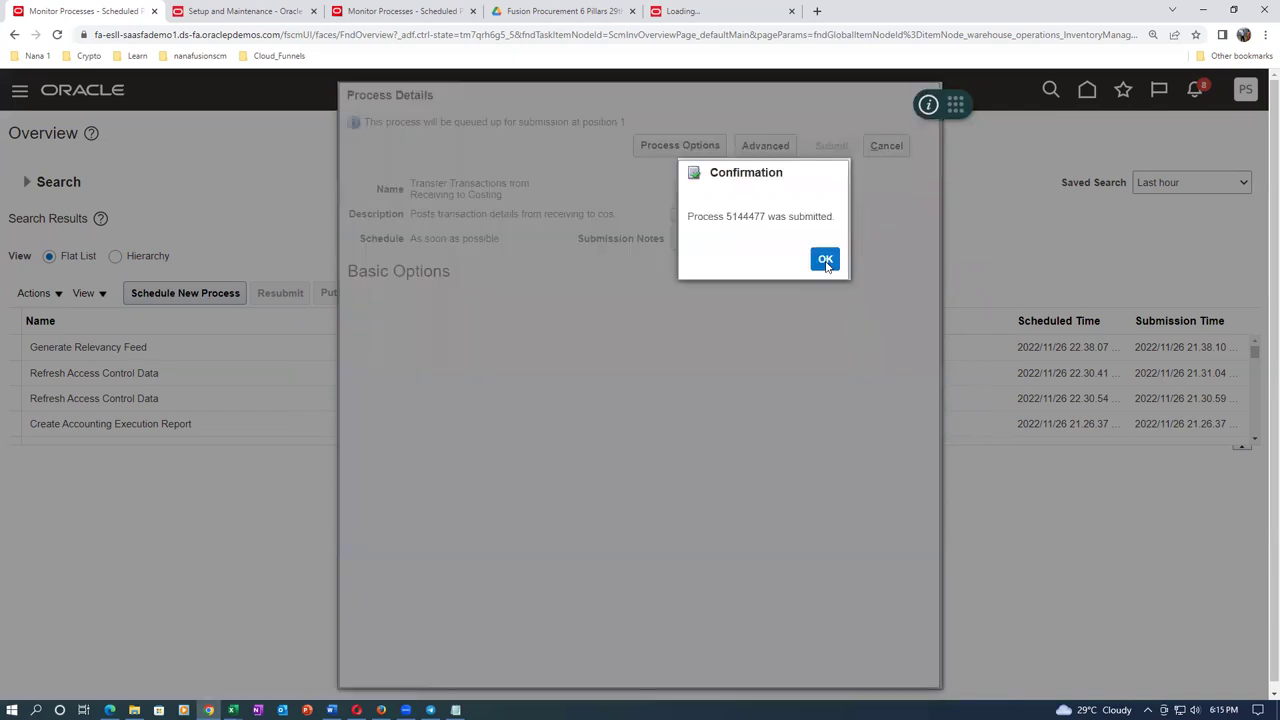
left_click(825, 261)
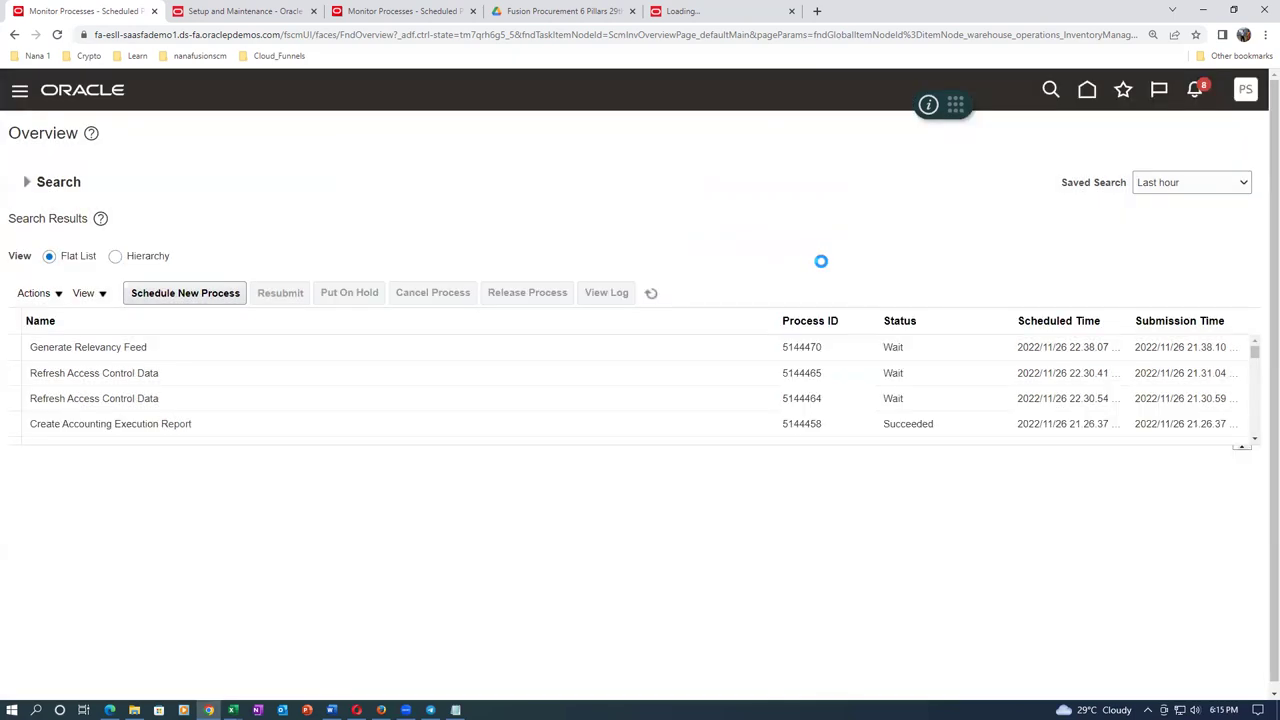
left_click(655, 294)
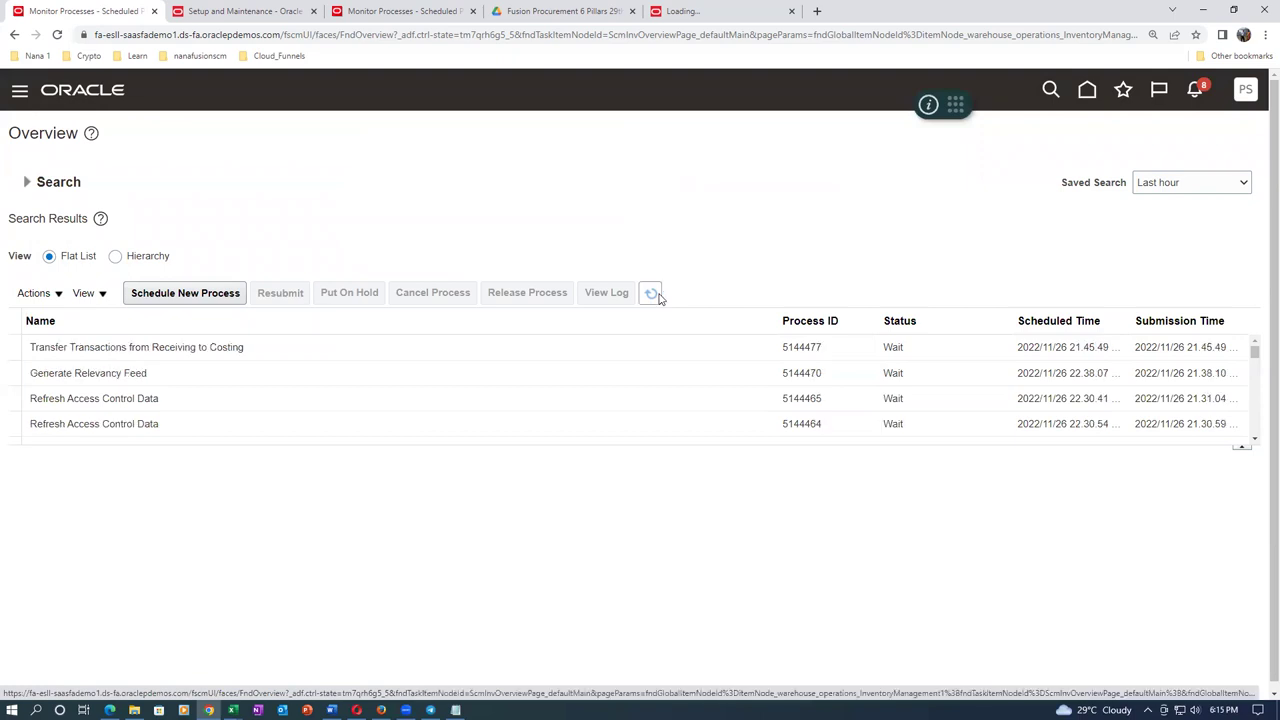
left_click(655, 294)
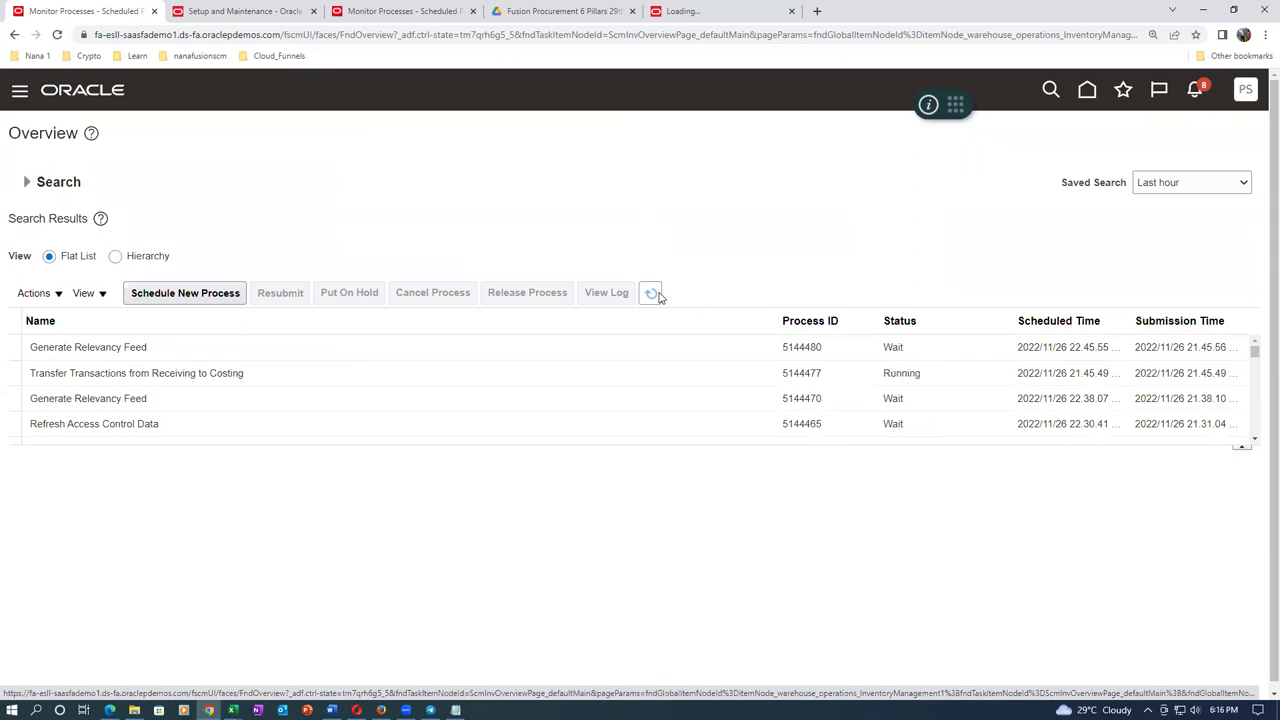
Schedule a new process named Transfer Transactions from Inventory to Costing and open its process details
double_click(420, 374)
left_click(620, 357)
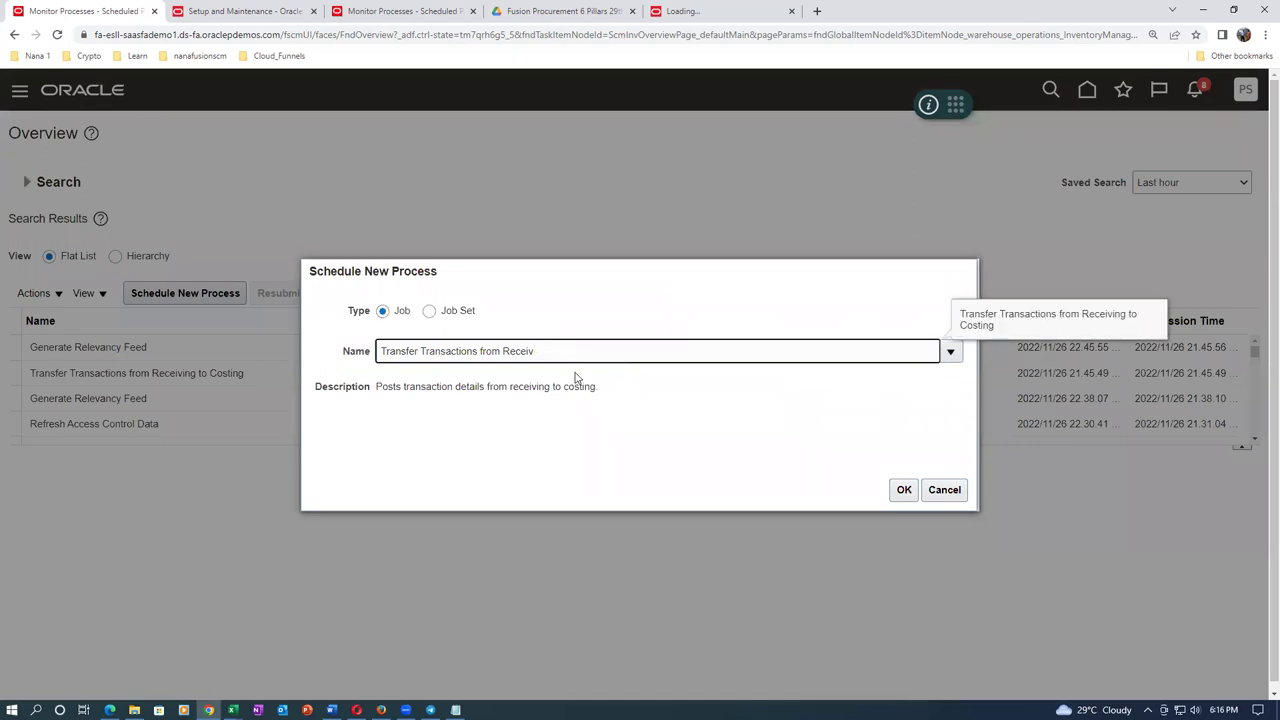
type("inv")
key("Tab")
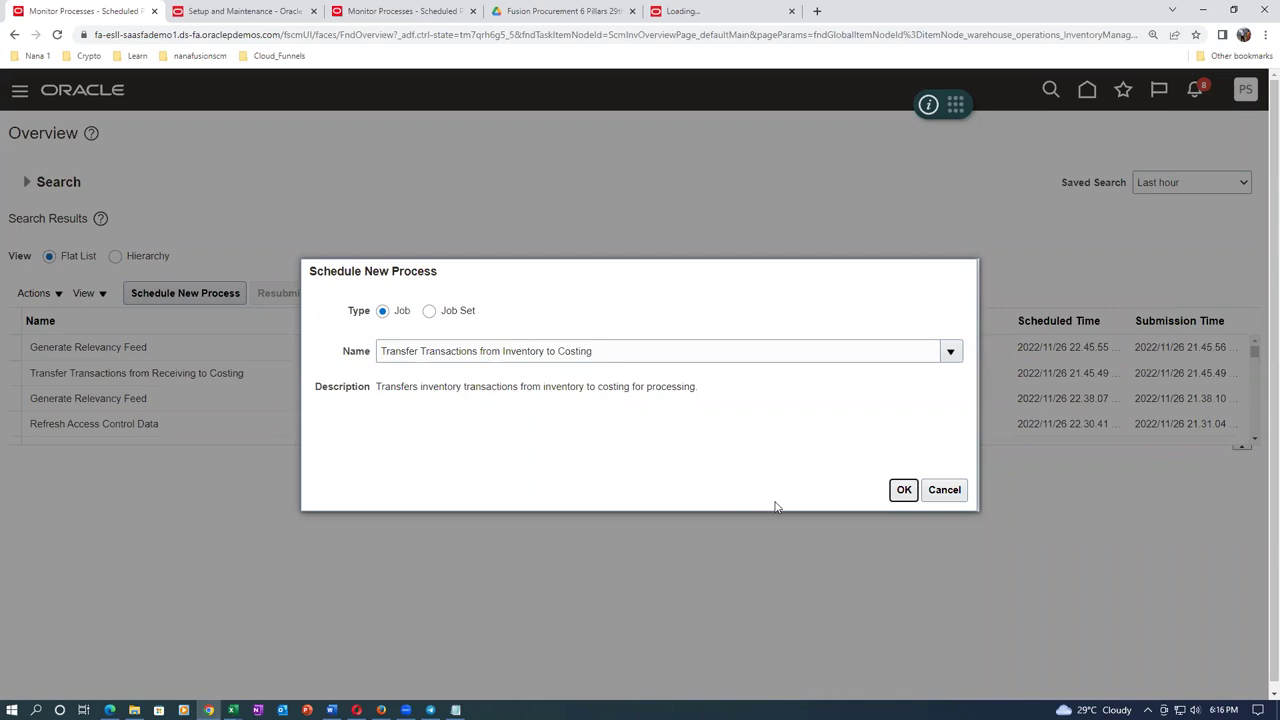
left_click(906, 490)
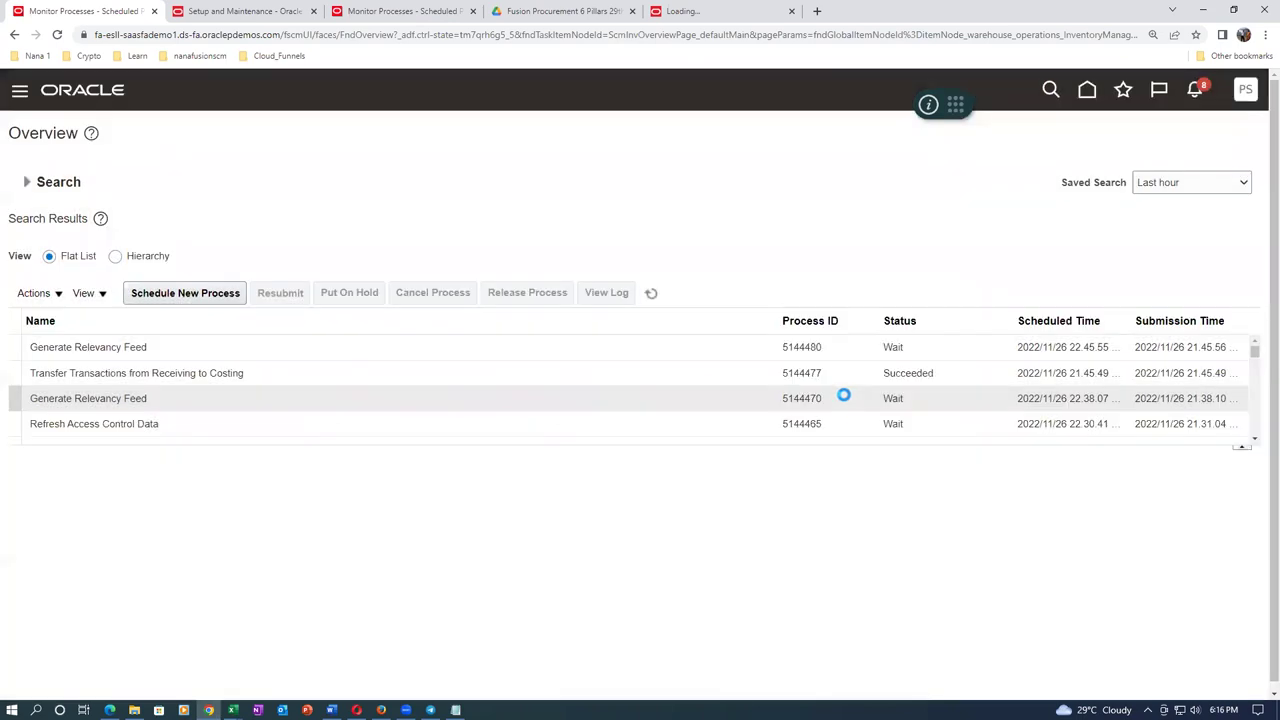
Set the cost organization to t01_cost_org, submit the inventory-to-costing transfer, and refresh the process list to check its status
left_click(494, 338)
type("t01")
key("Tab")
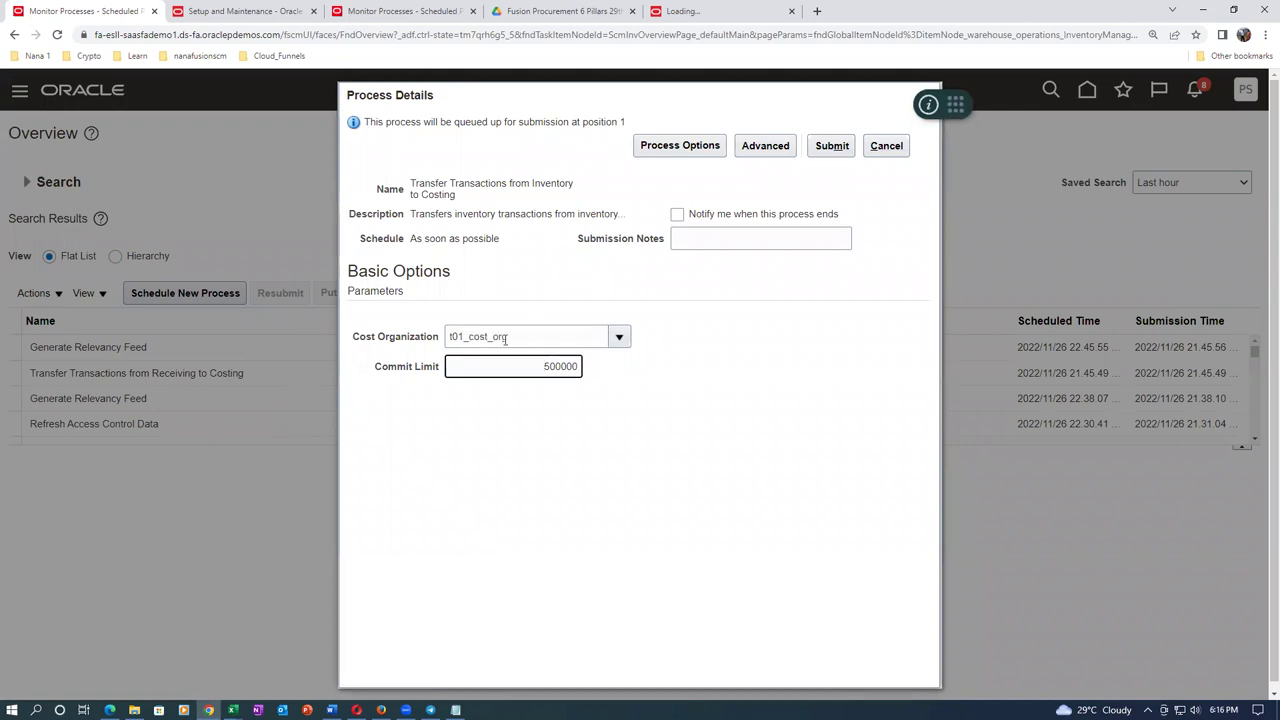
left_click(822, 148)
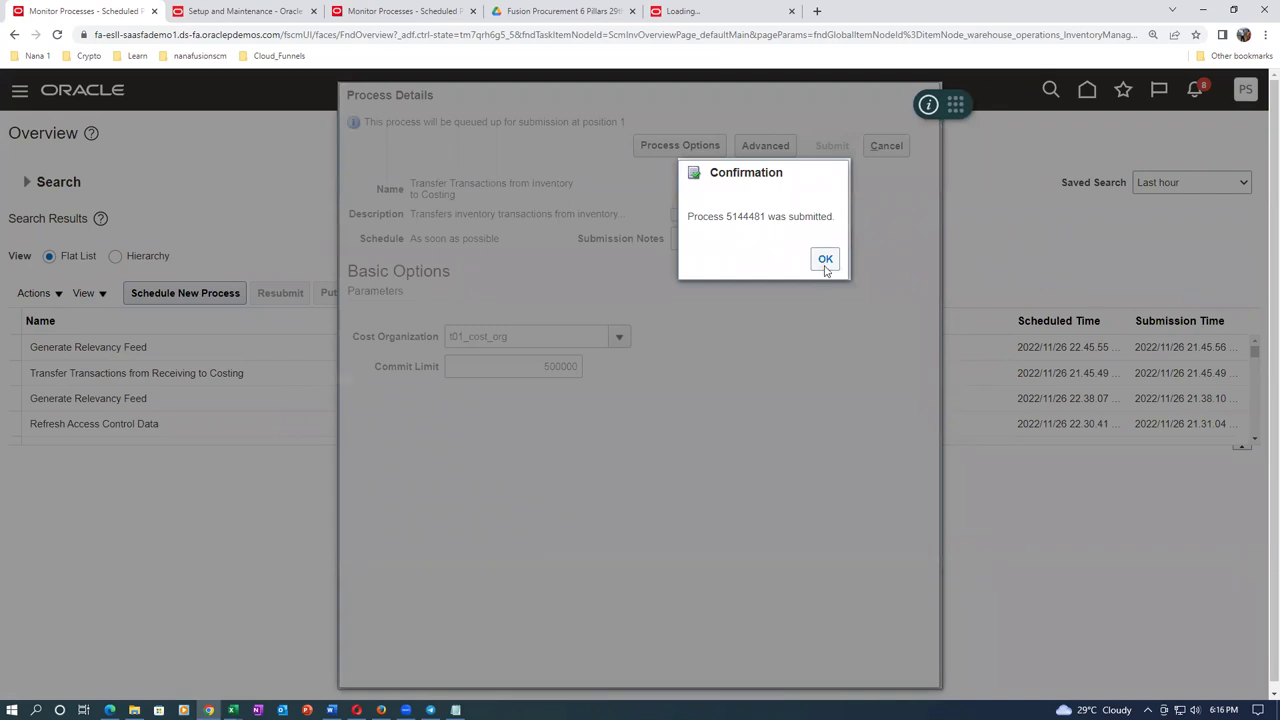
left_click(825, 260)
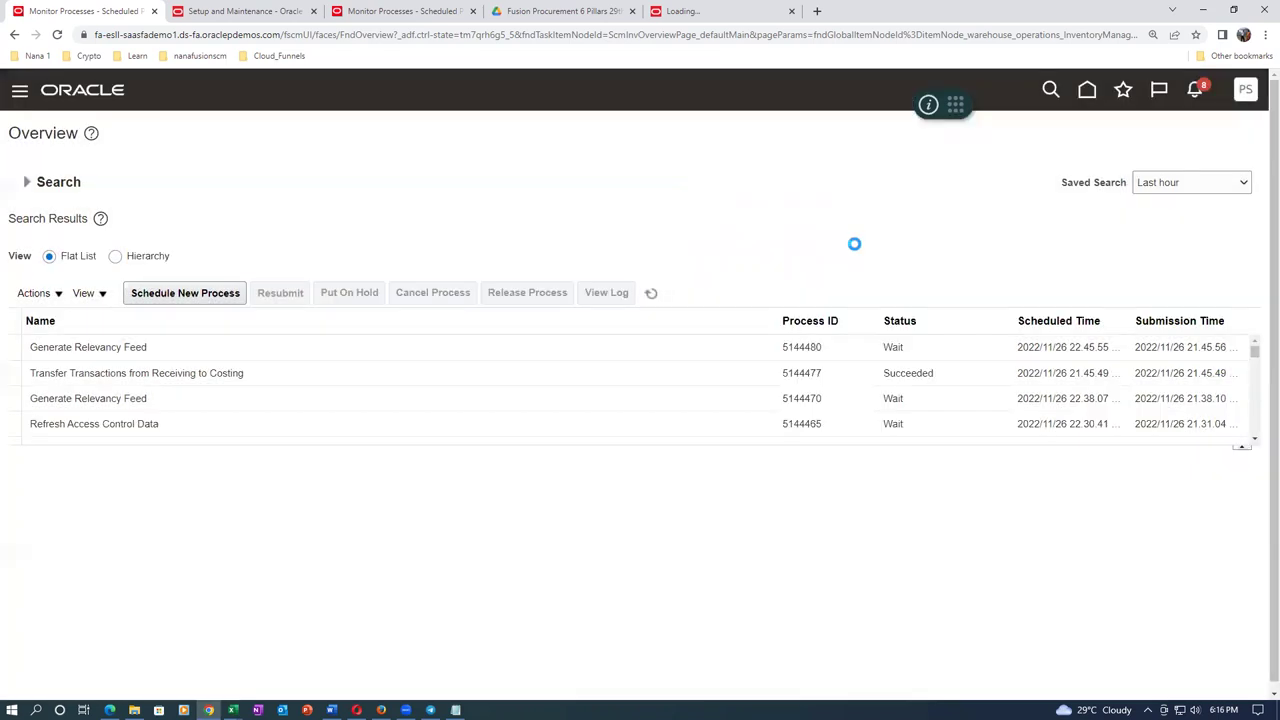
left_click(655, 295)
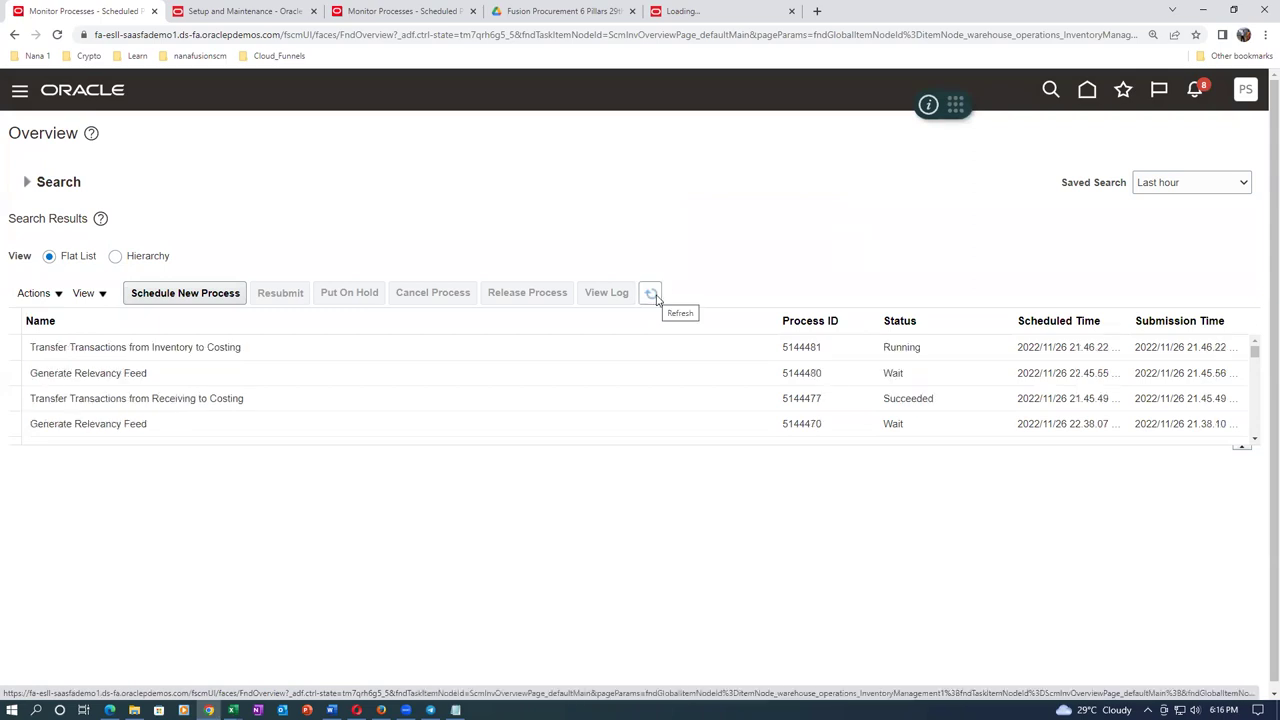
left_click(655, 295)
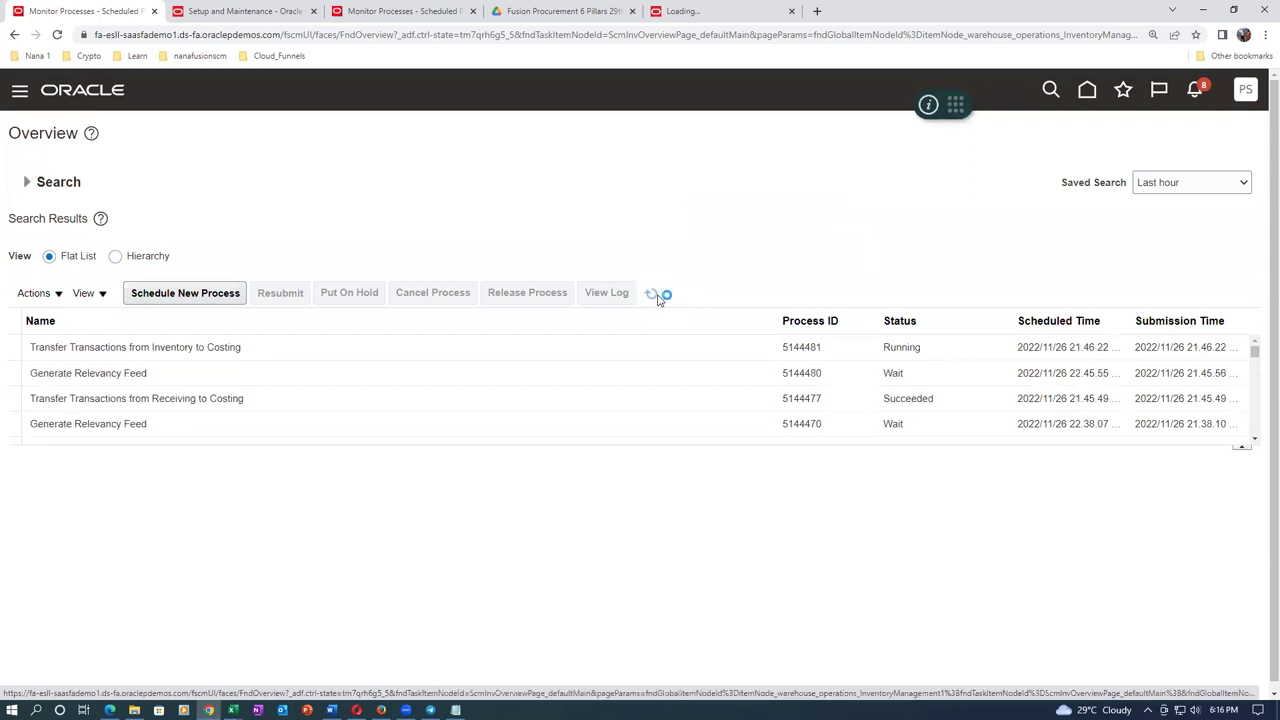